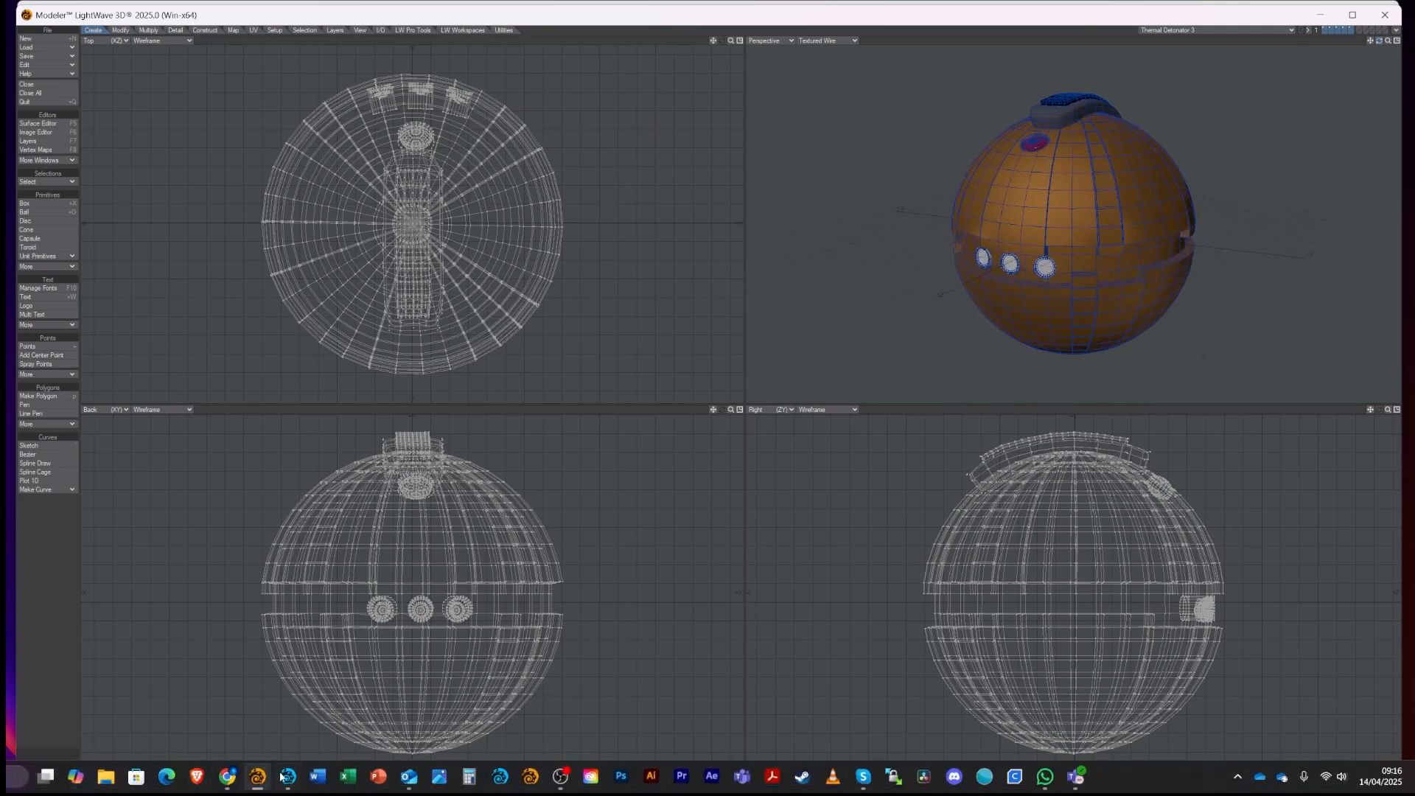
Step: Examine the finished thermal detonator scene in LightWave Layout and review the film reference clip showing the detonator
left_click(288, 778)
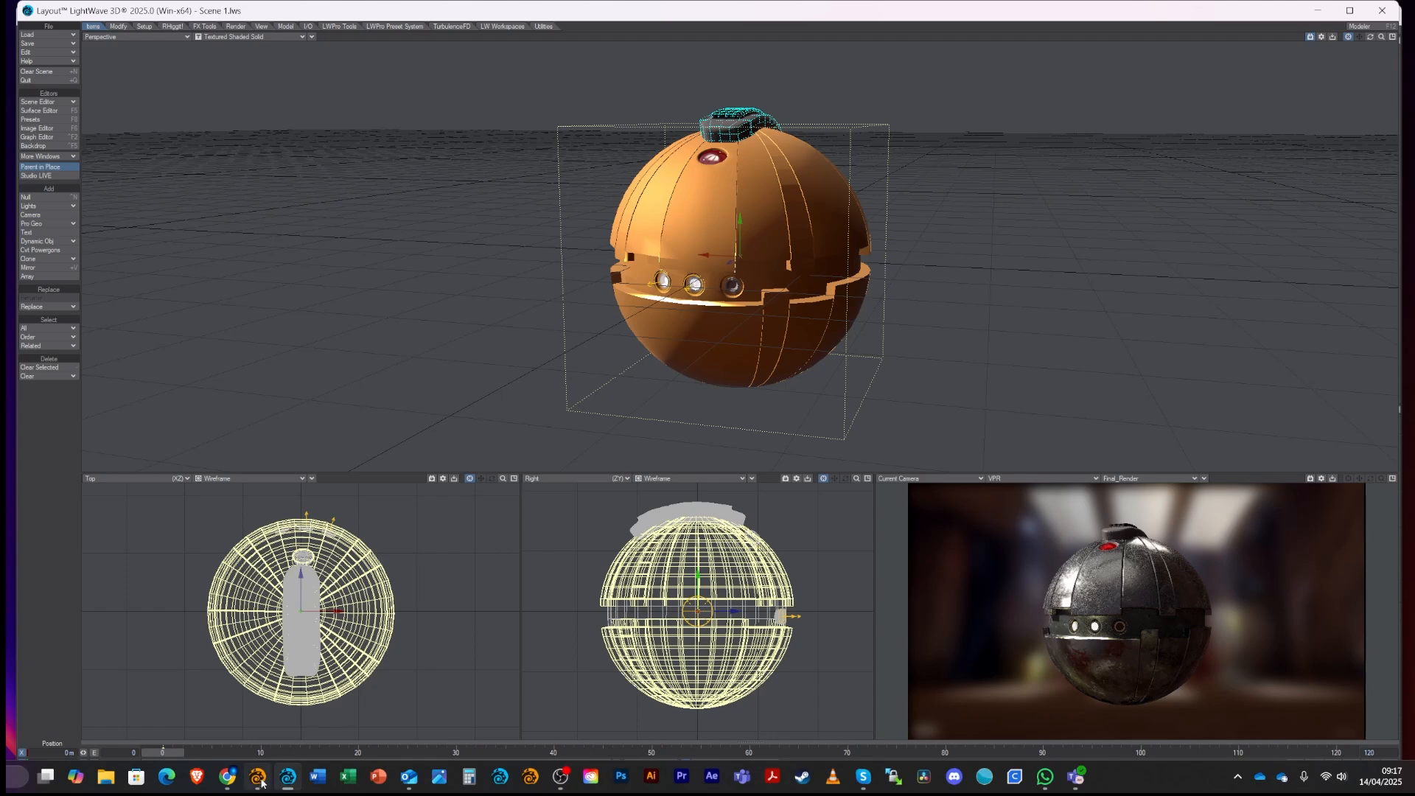
left_click(258, 777)
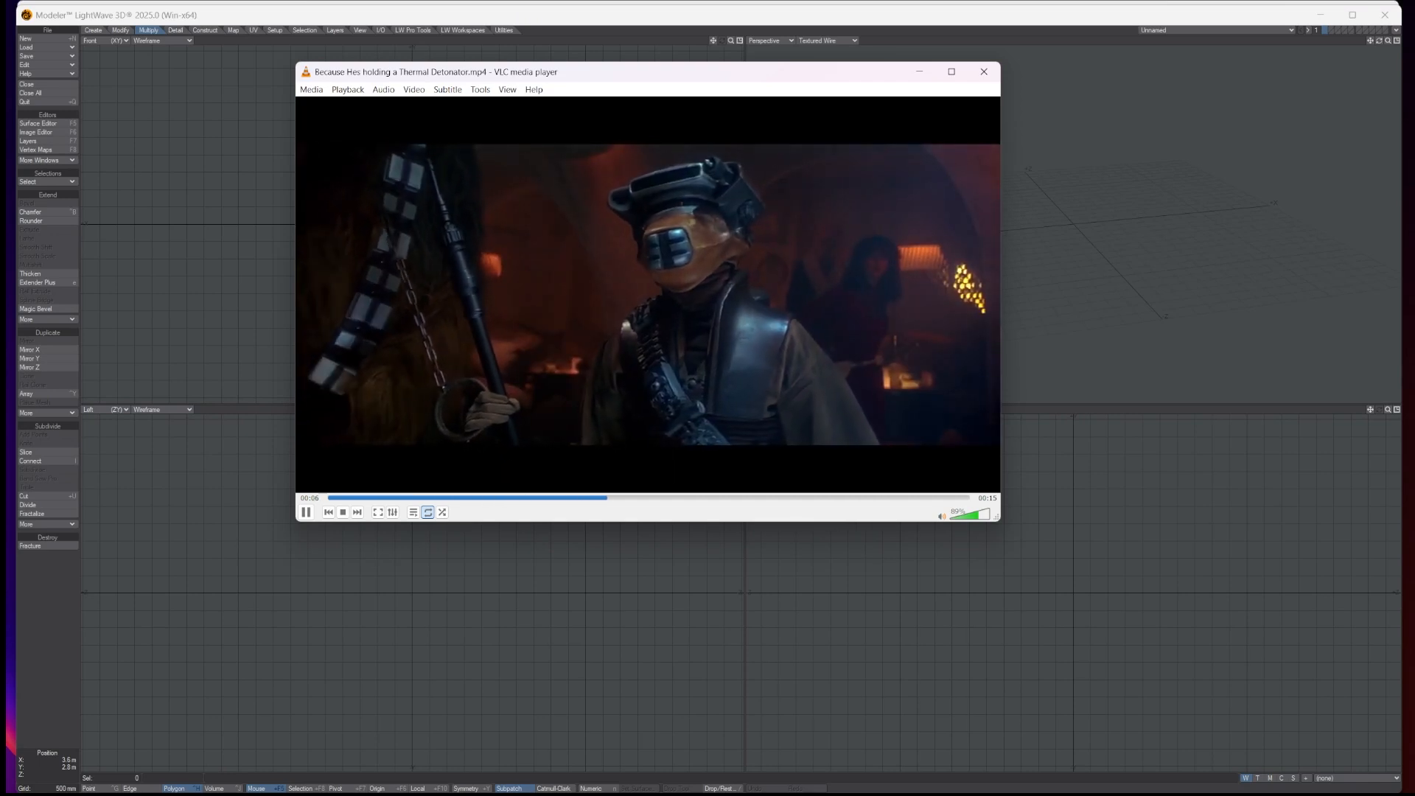
left_click(307, 512)
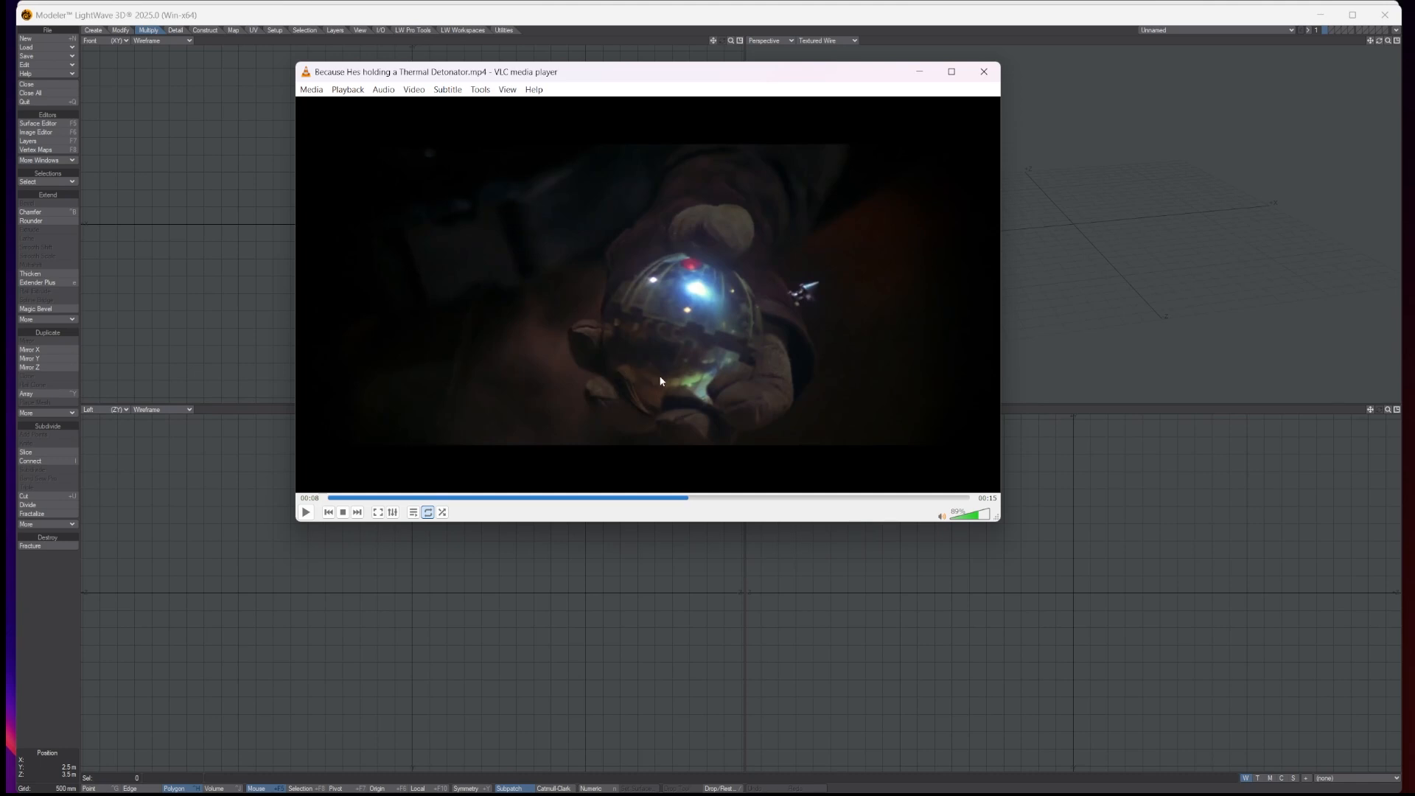
left_click(306, 513)
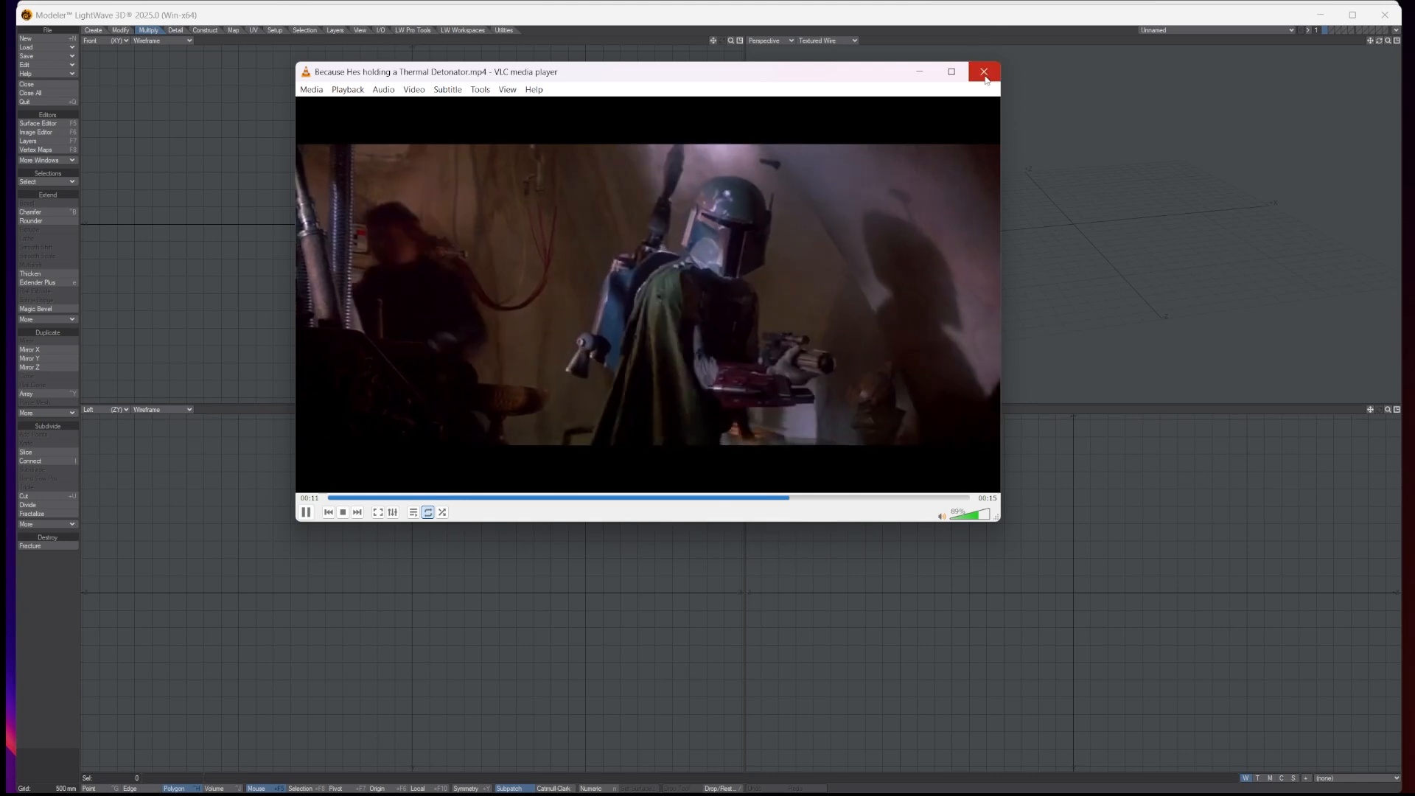
left_click(985, 73)
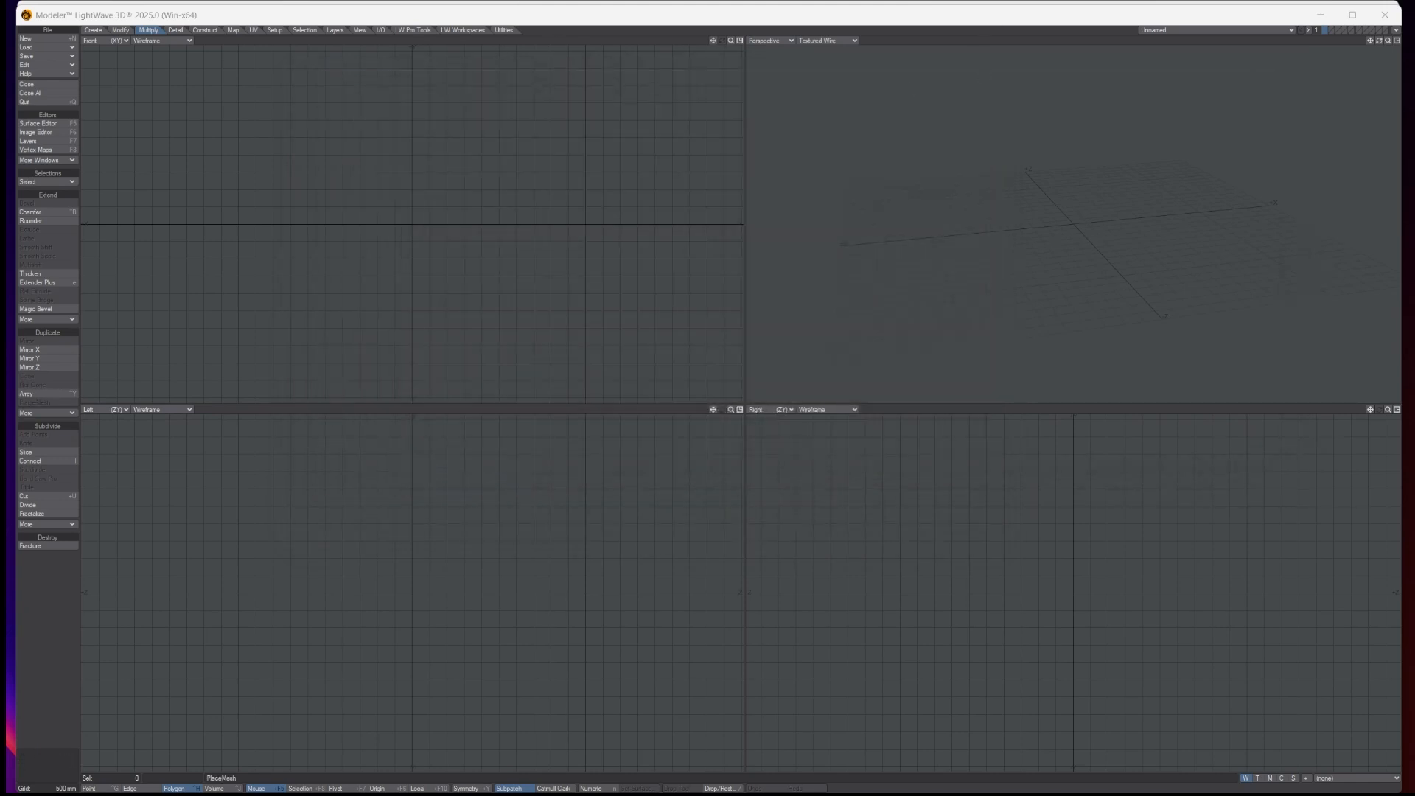
Step: Review the reference pictures in the Ref folder, viewing quentin-kuenlin-orthographic-views and s-l1600 at full size
left_click_drag(8, 221, 766, 68)
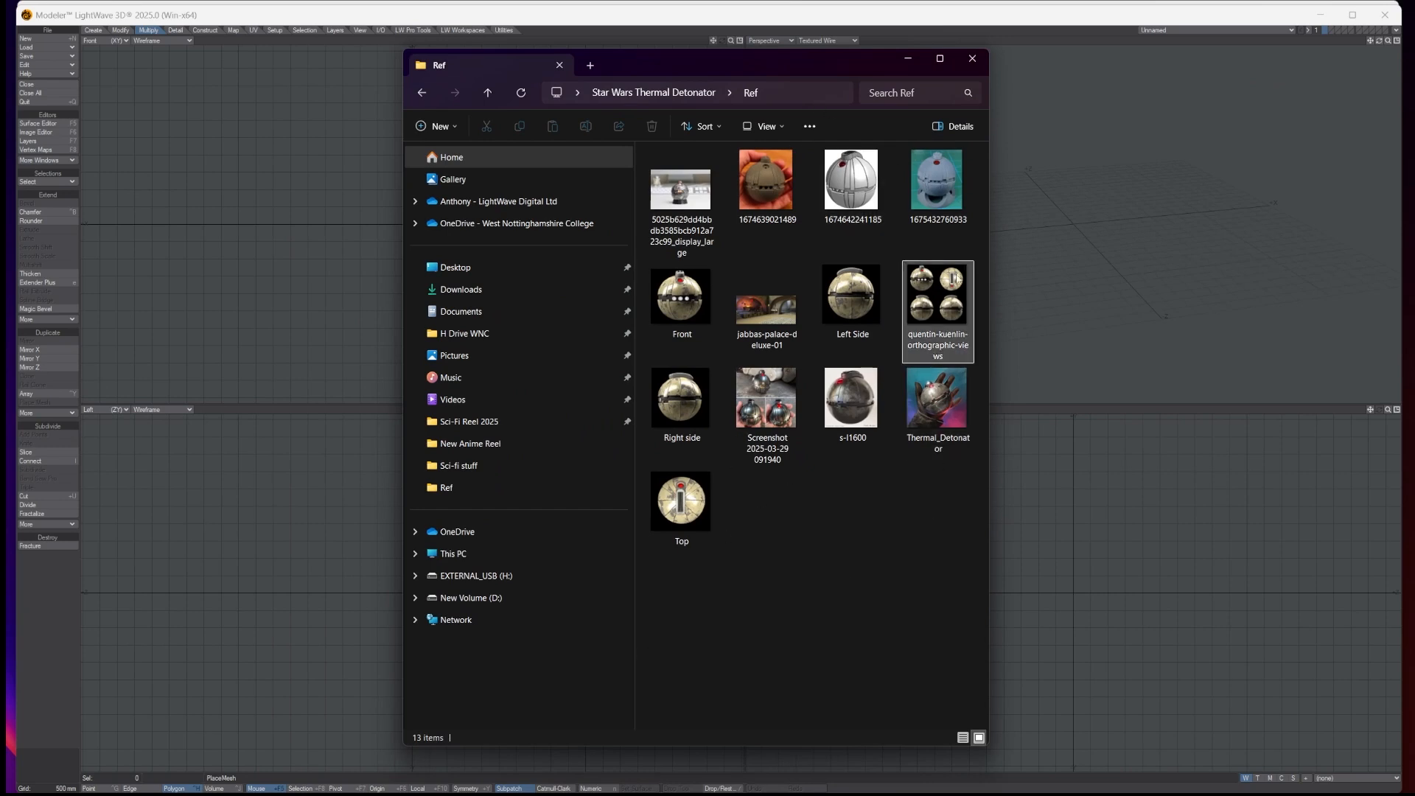
double_click(952, 306)
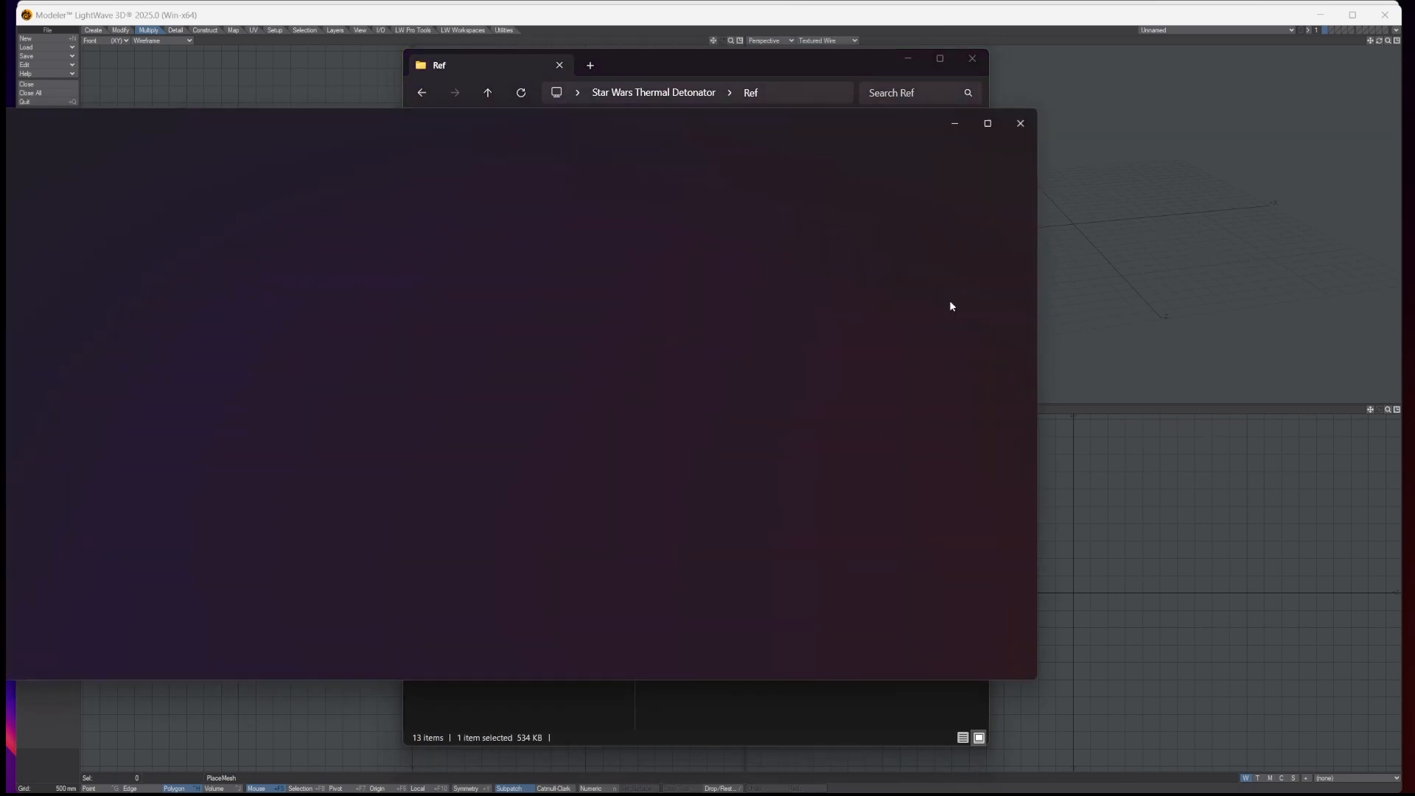
left_click(1014, 131)
left_click(842, 524)
double_click(853, 396)
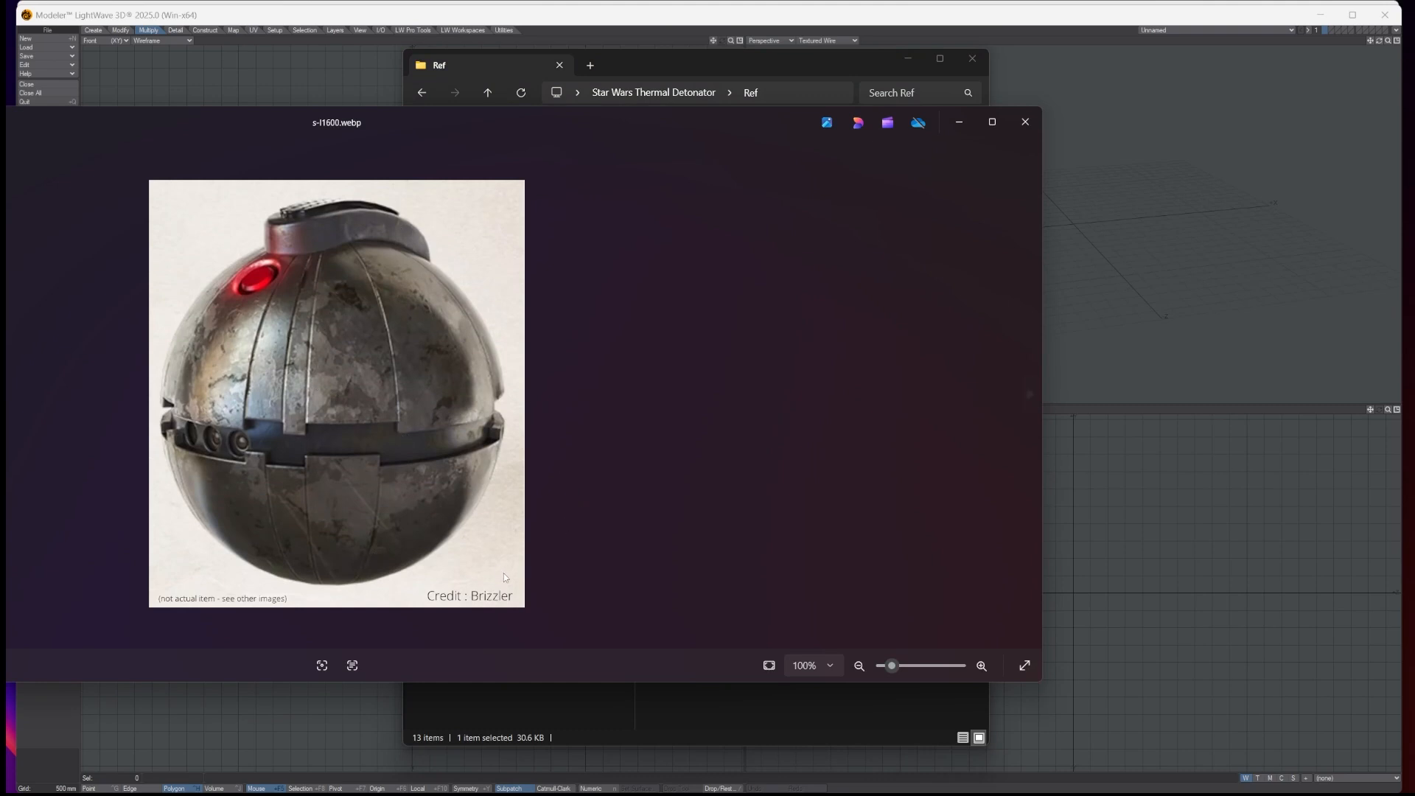
left_click(1026, 123)
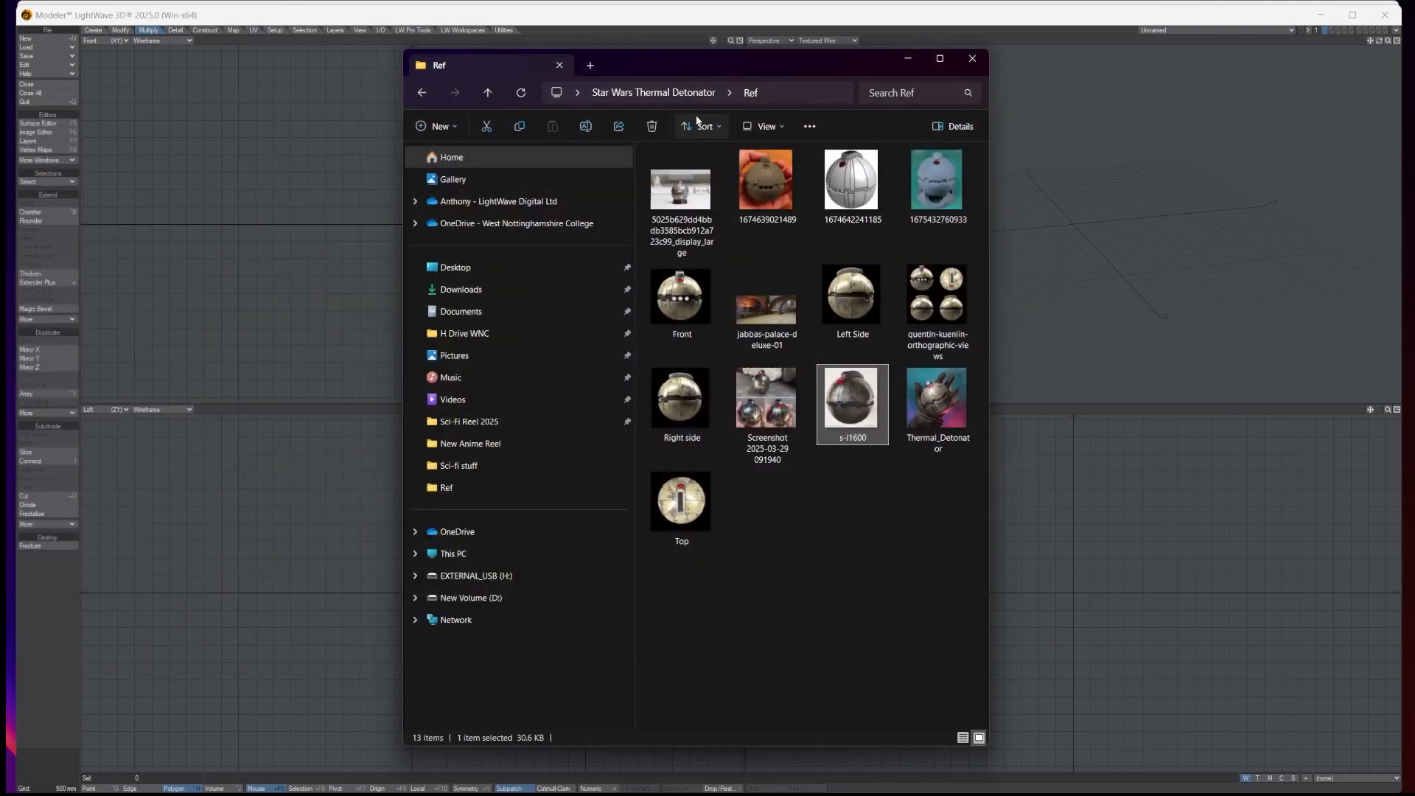
left_click(819, 559)
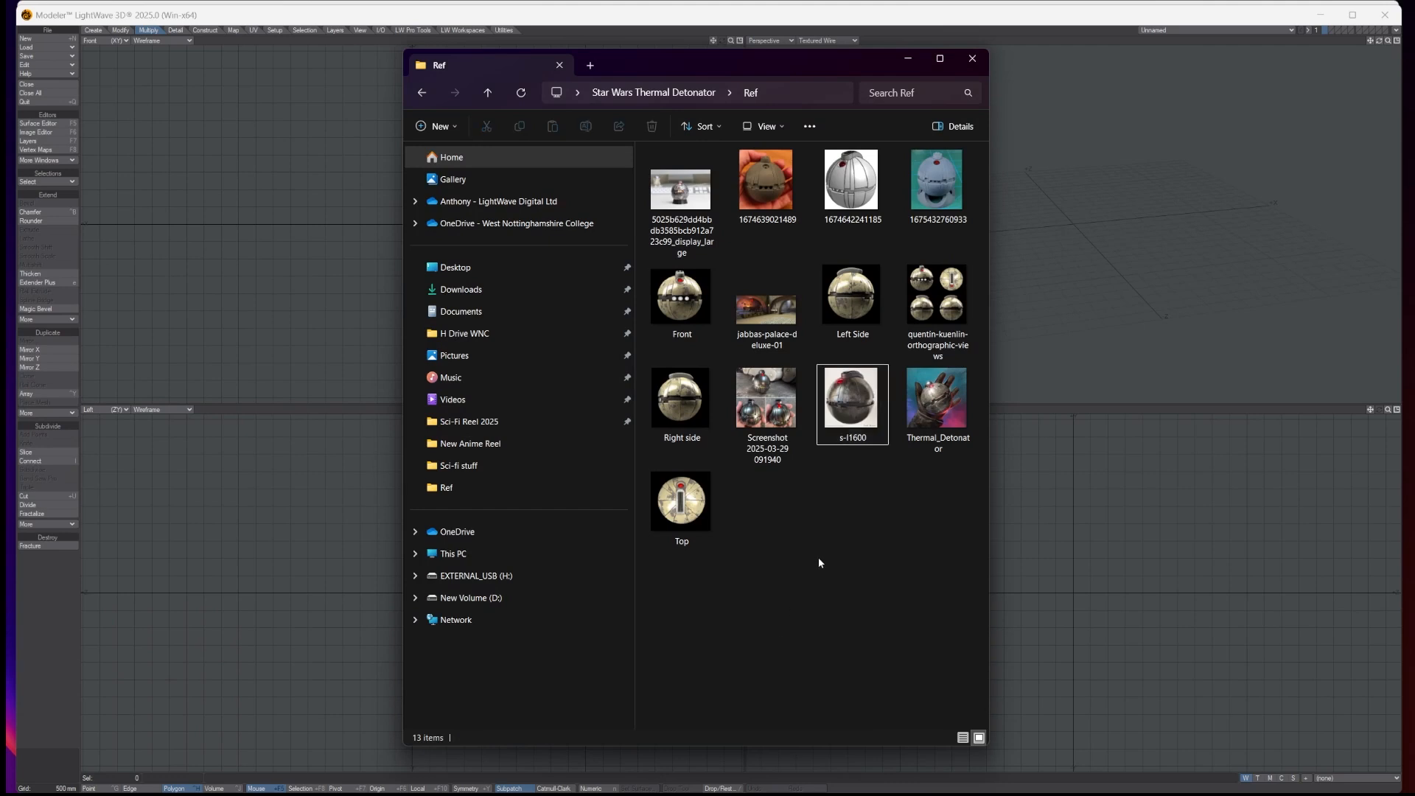
left_click_drag(838, 68, 0, 111)
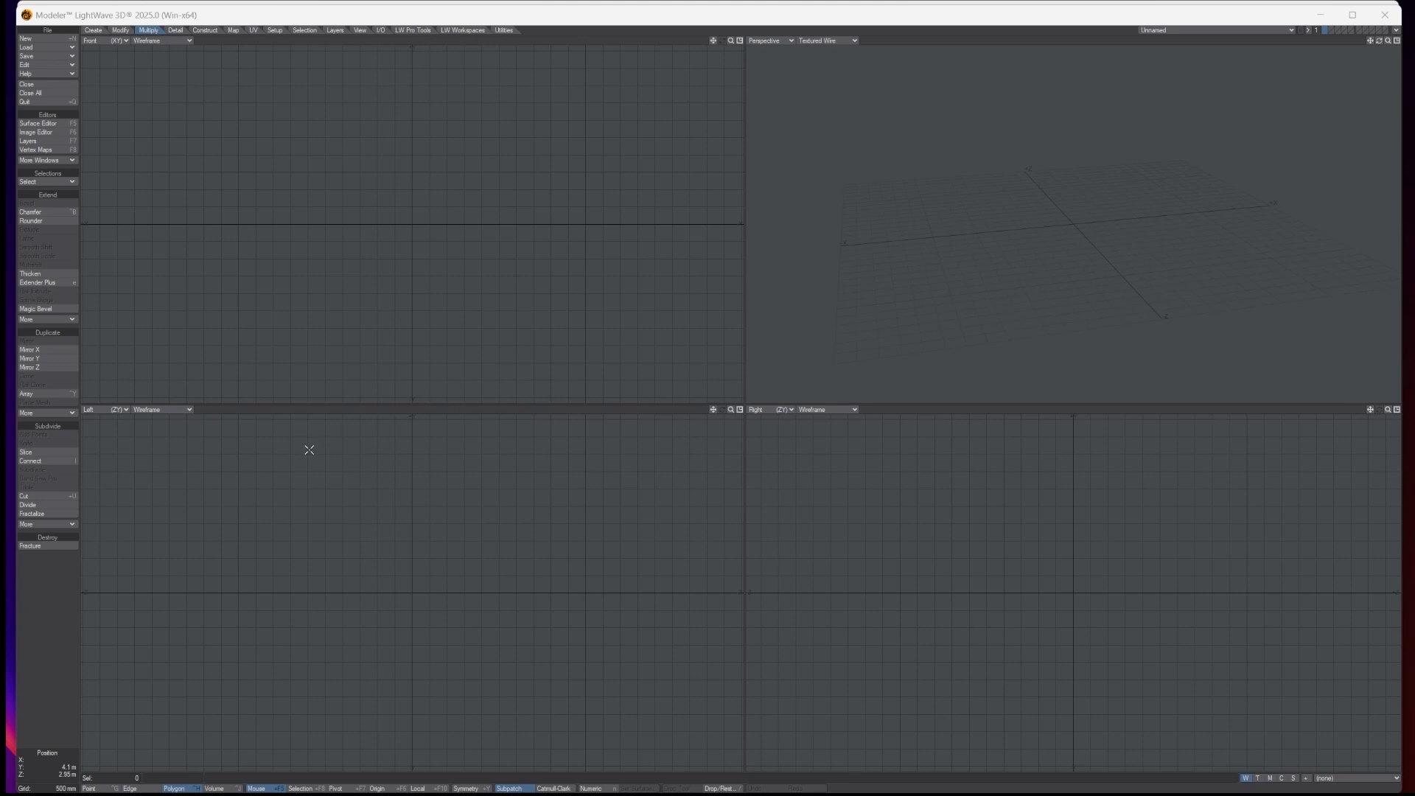
Step: Load the Front, Left Side and Right side reference images from the Ref folder into Modeler and check them in the Image Editor
left_click_drag(513, 1, 651, 117)
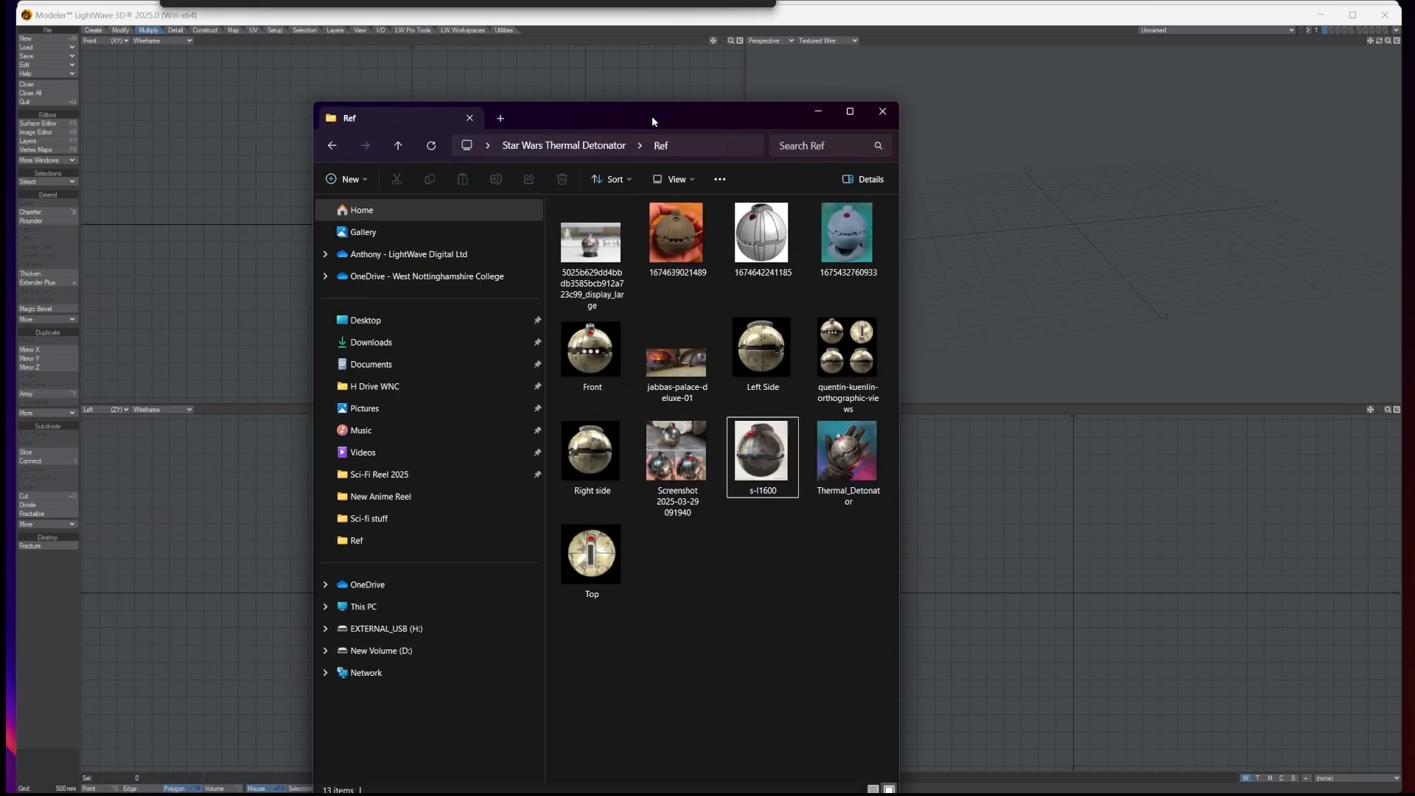
left_click(596, 356)
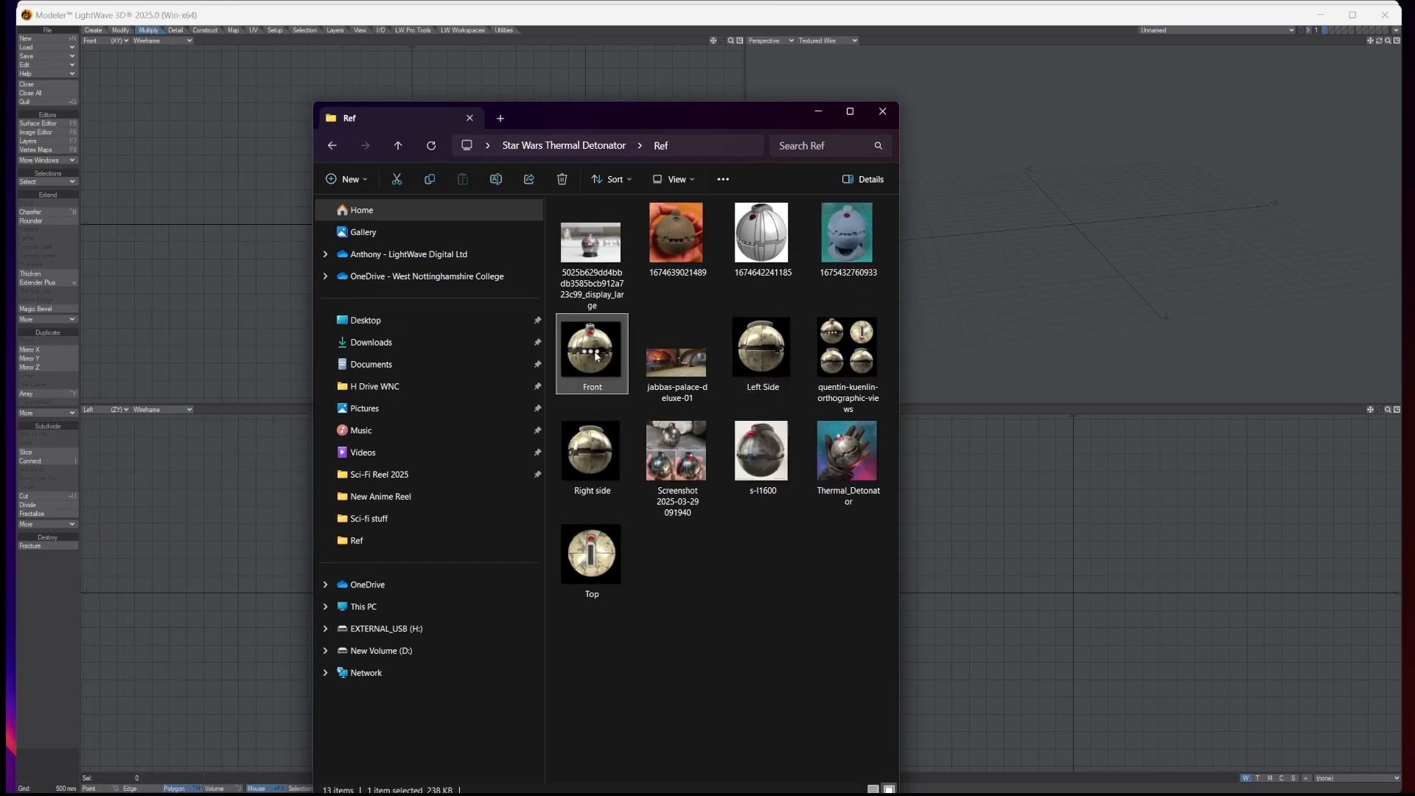
left_click(766, 355, "ctrl")
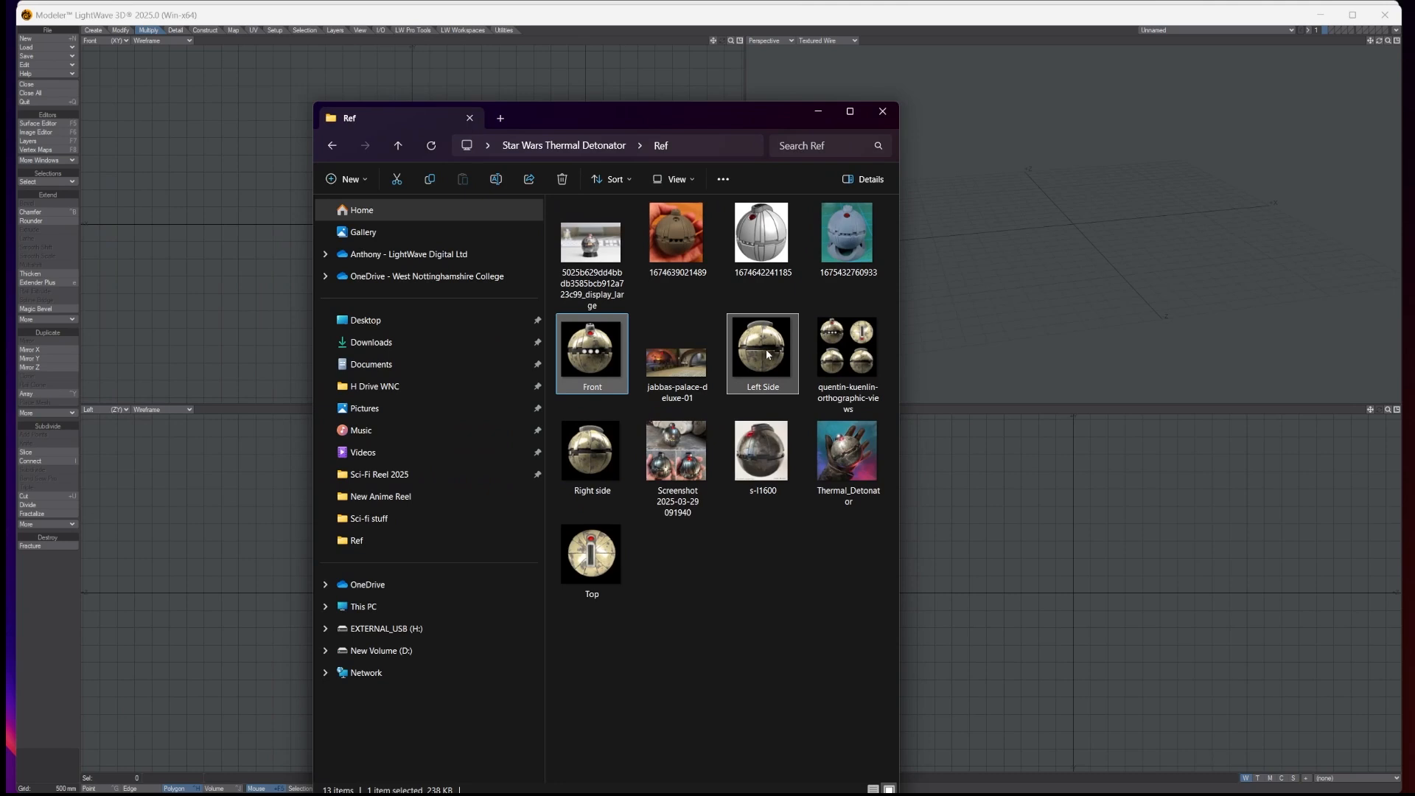
left_click(589, 465, "ctrl")
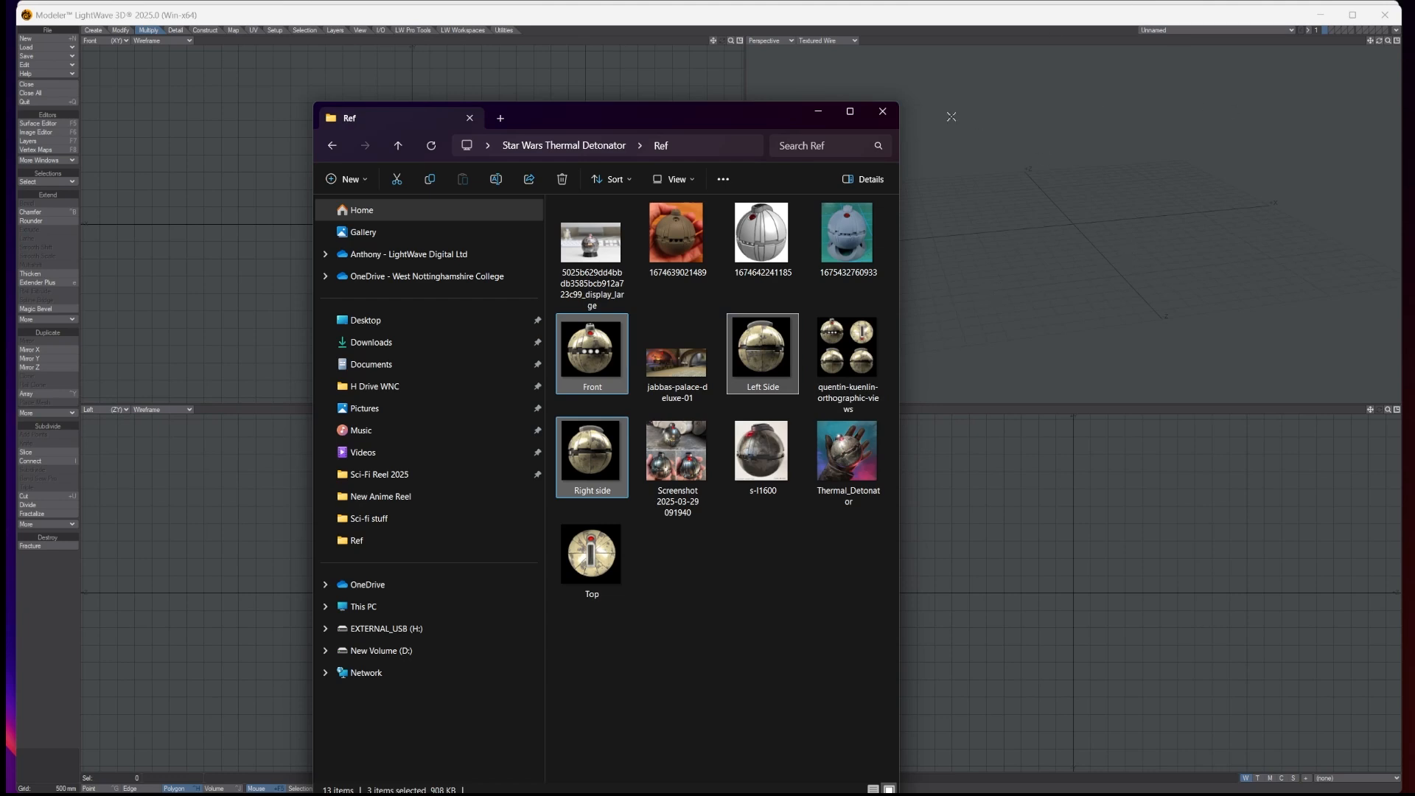
left_click_drag(766, 111, 634, 0)
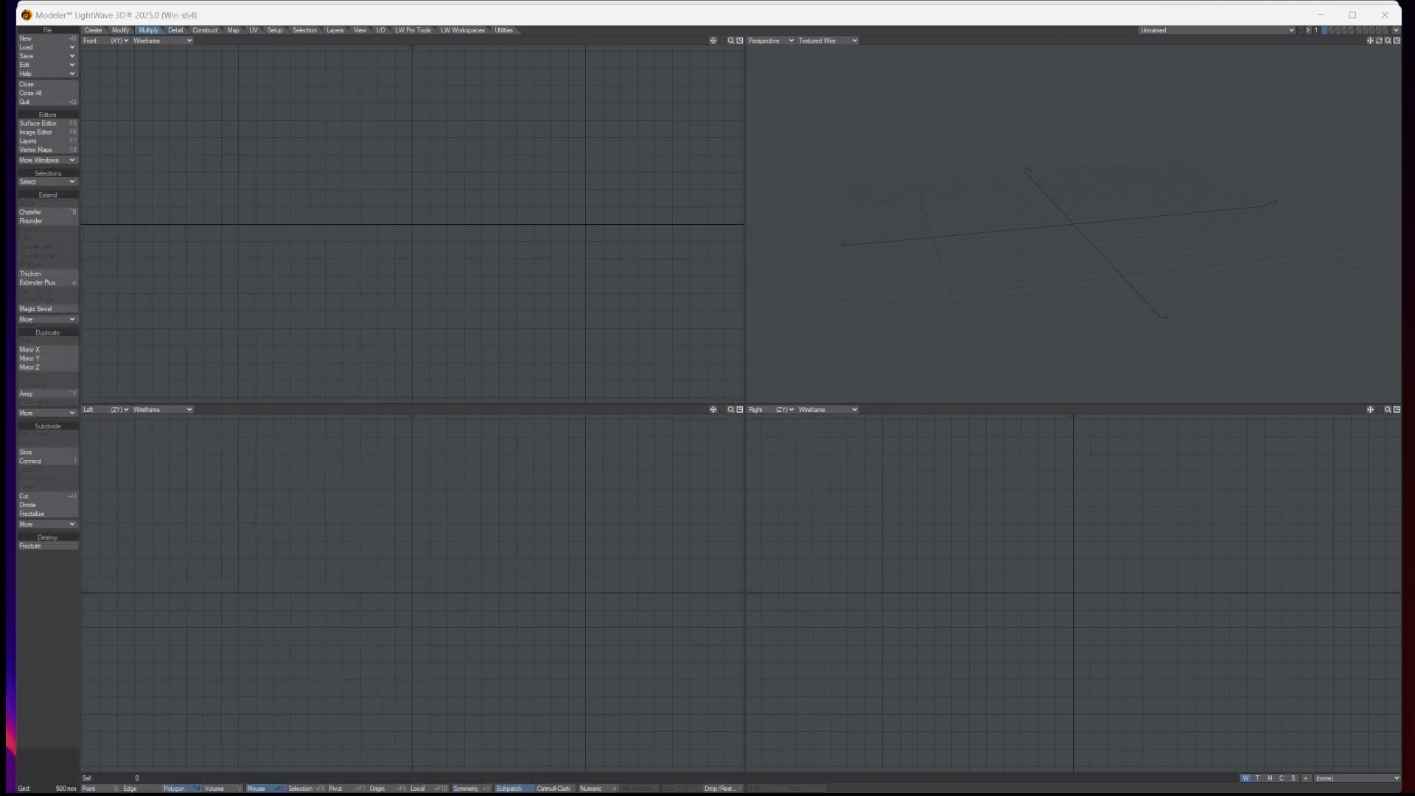
left_click(34, 132)
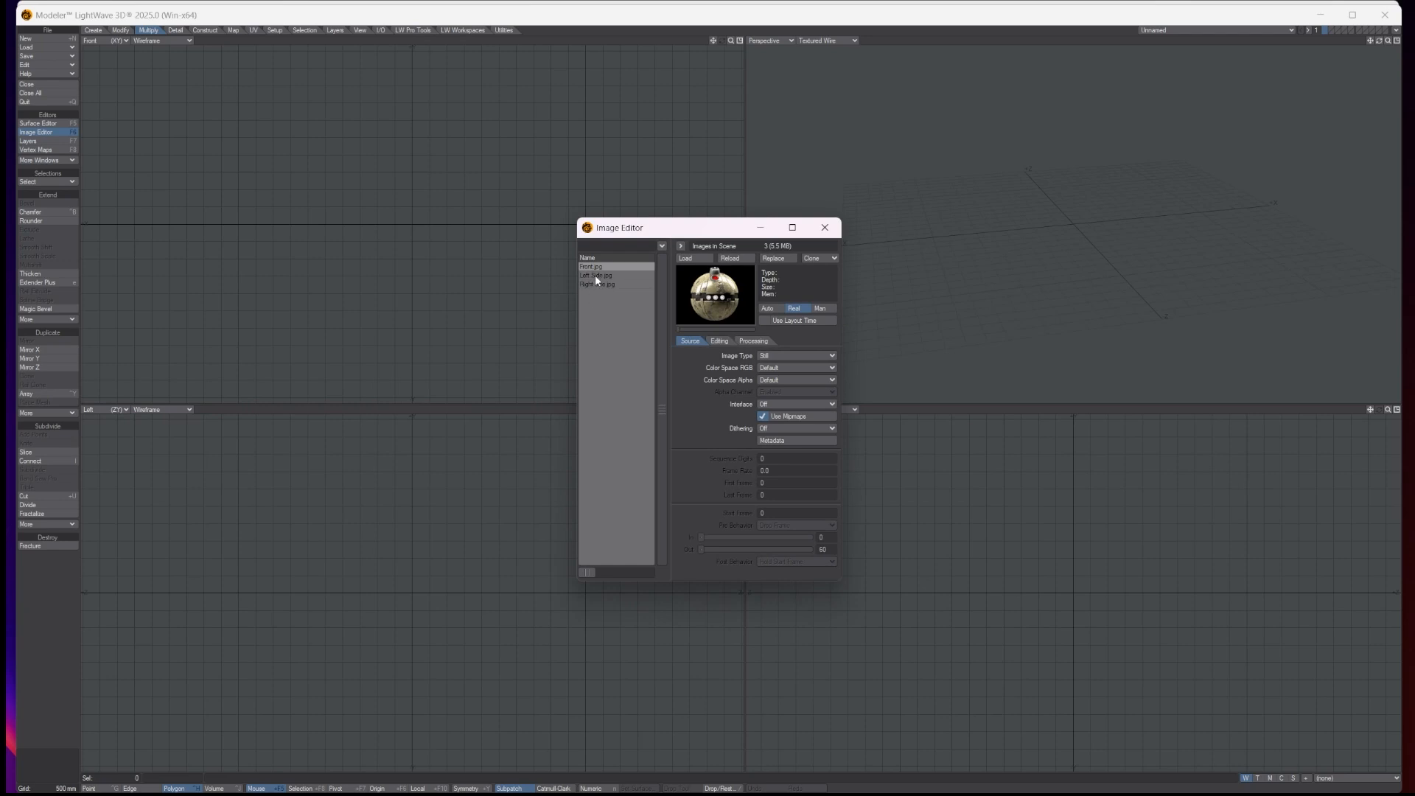
left_click(824, 228)
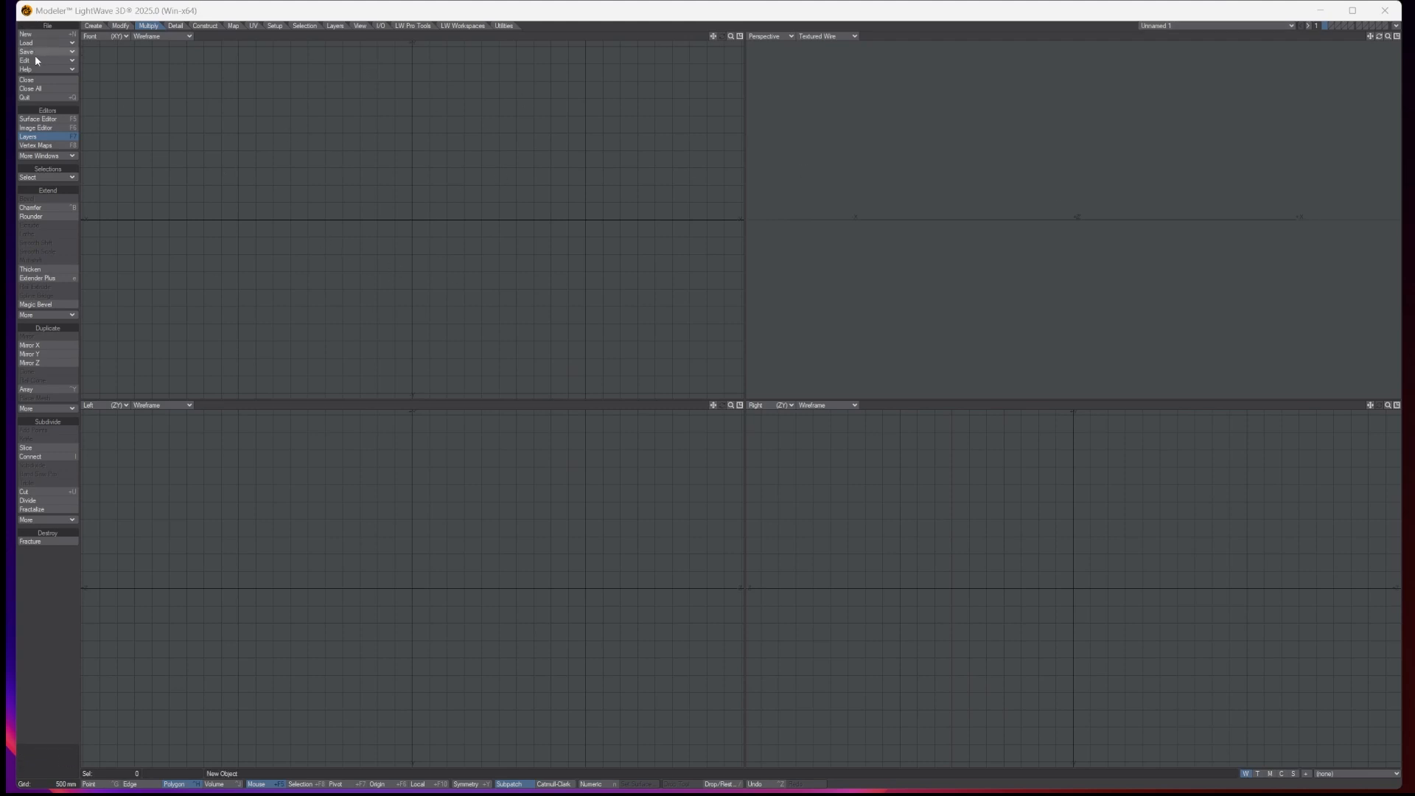
Step: Assign Front.jpg as the backdrop image of the TopL region and set its height to 150 mm
left_click(34, 61)
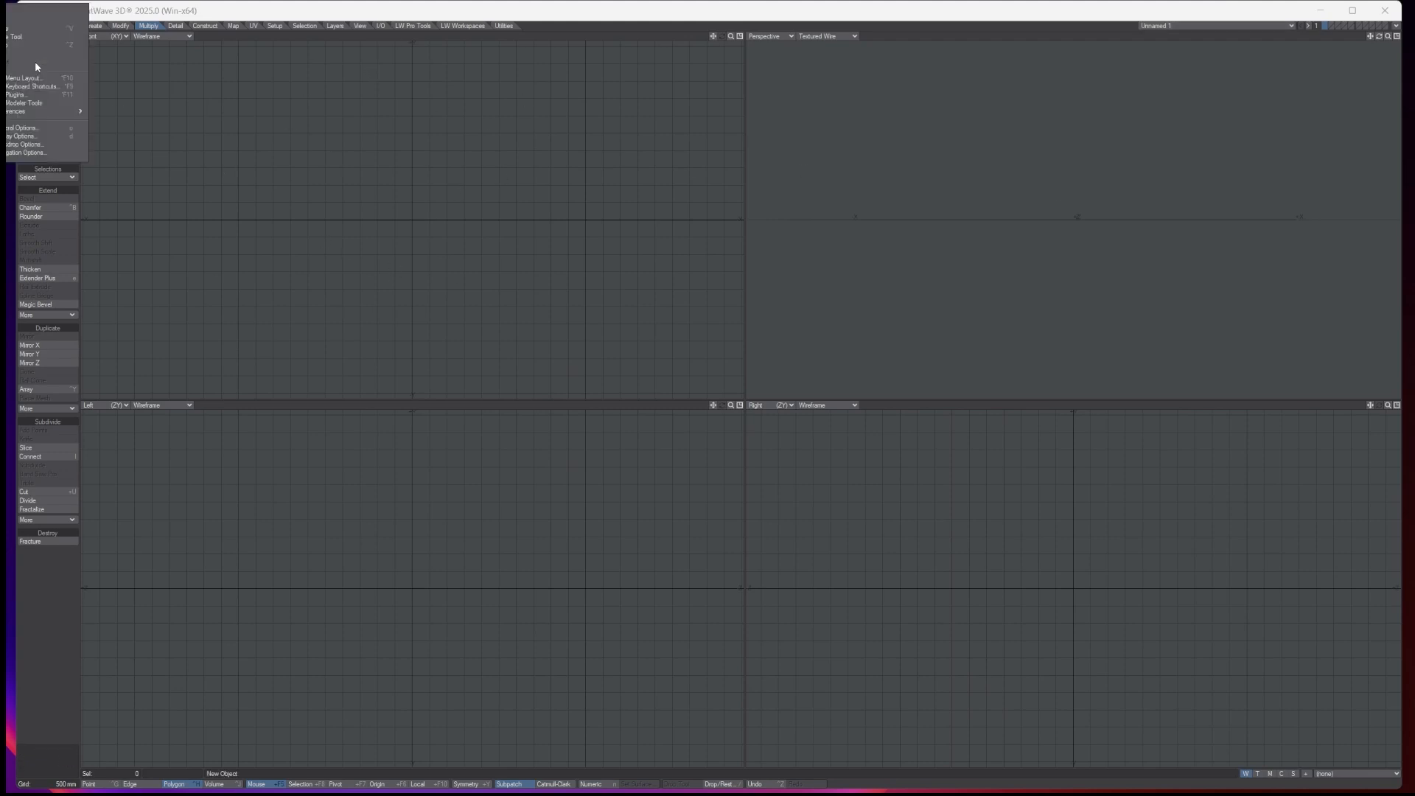
left_click(27, 145)
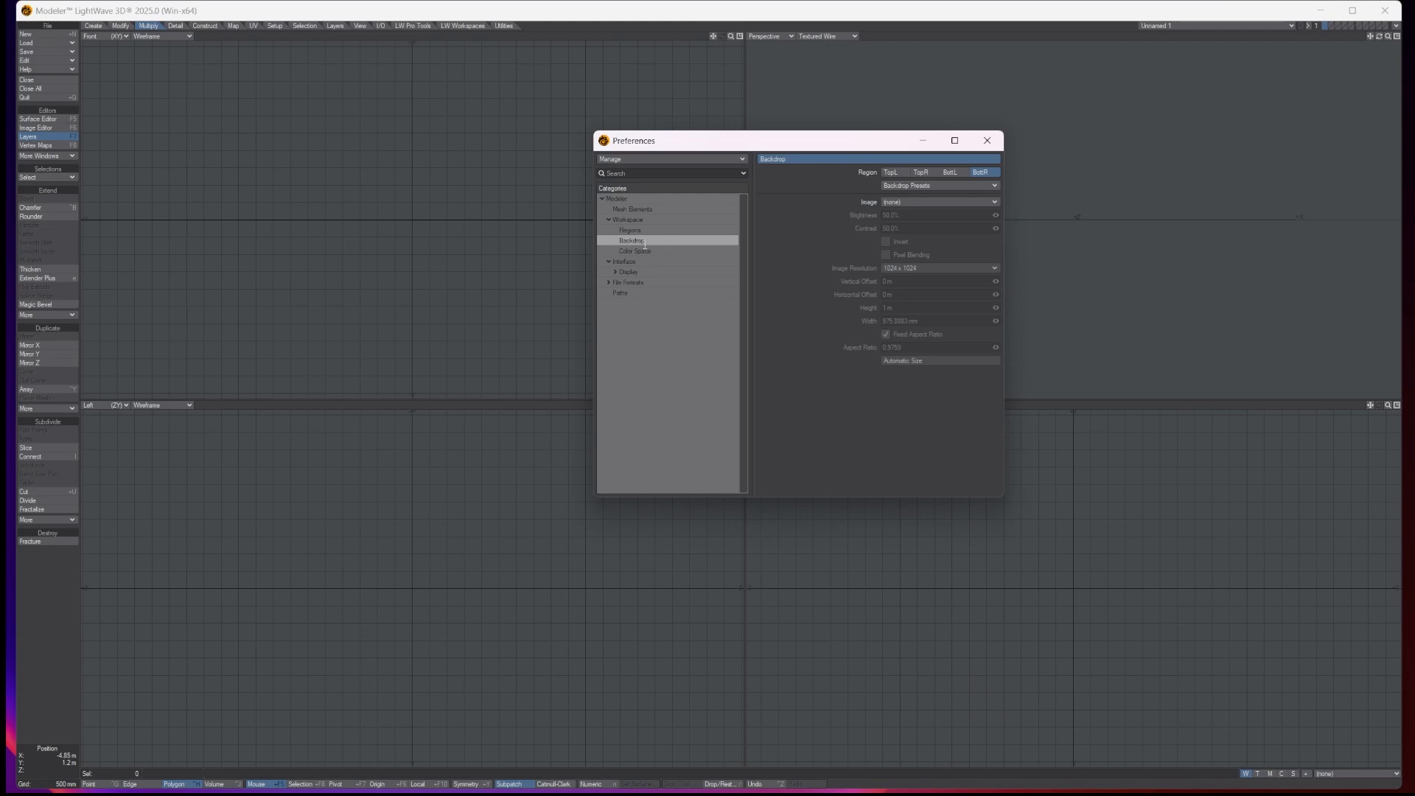
left_click(891, 173)
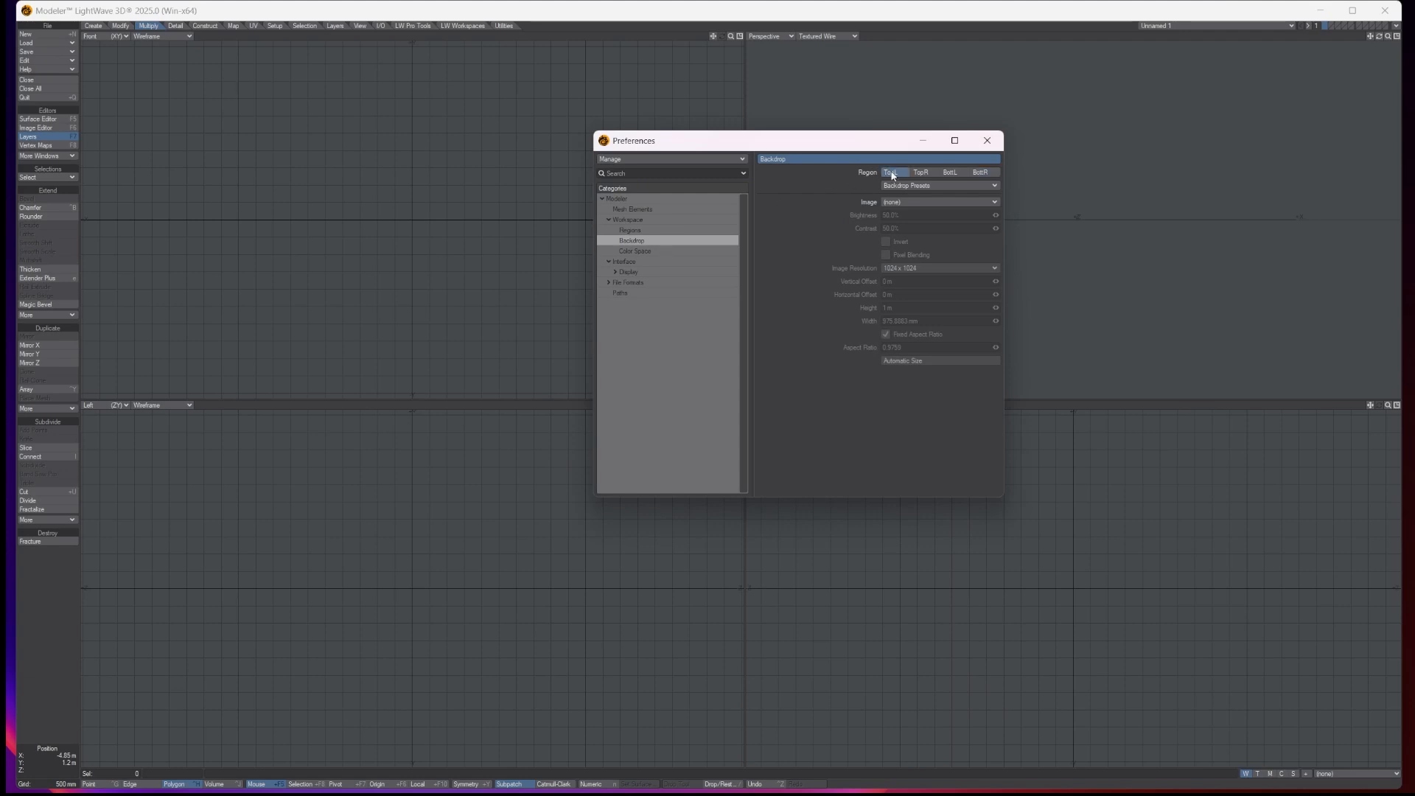
left_click(927, 202)
left_click(930, 226)
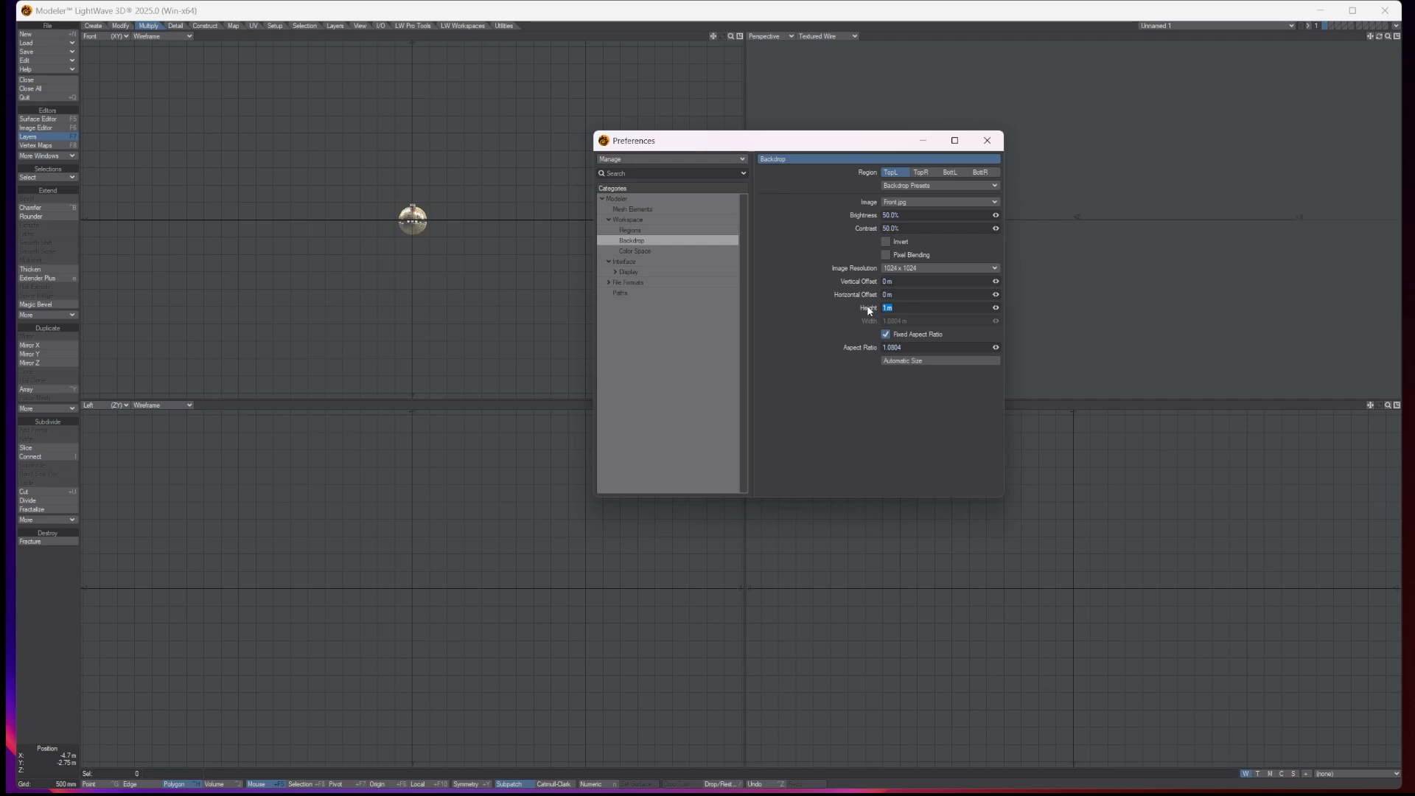
type("150mm")
left_click(906, 295)
Step: Assign Left Side.jpg as the backdrop image of the BotL region with a height of 150 mm
left_click(954, 174)
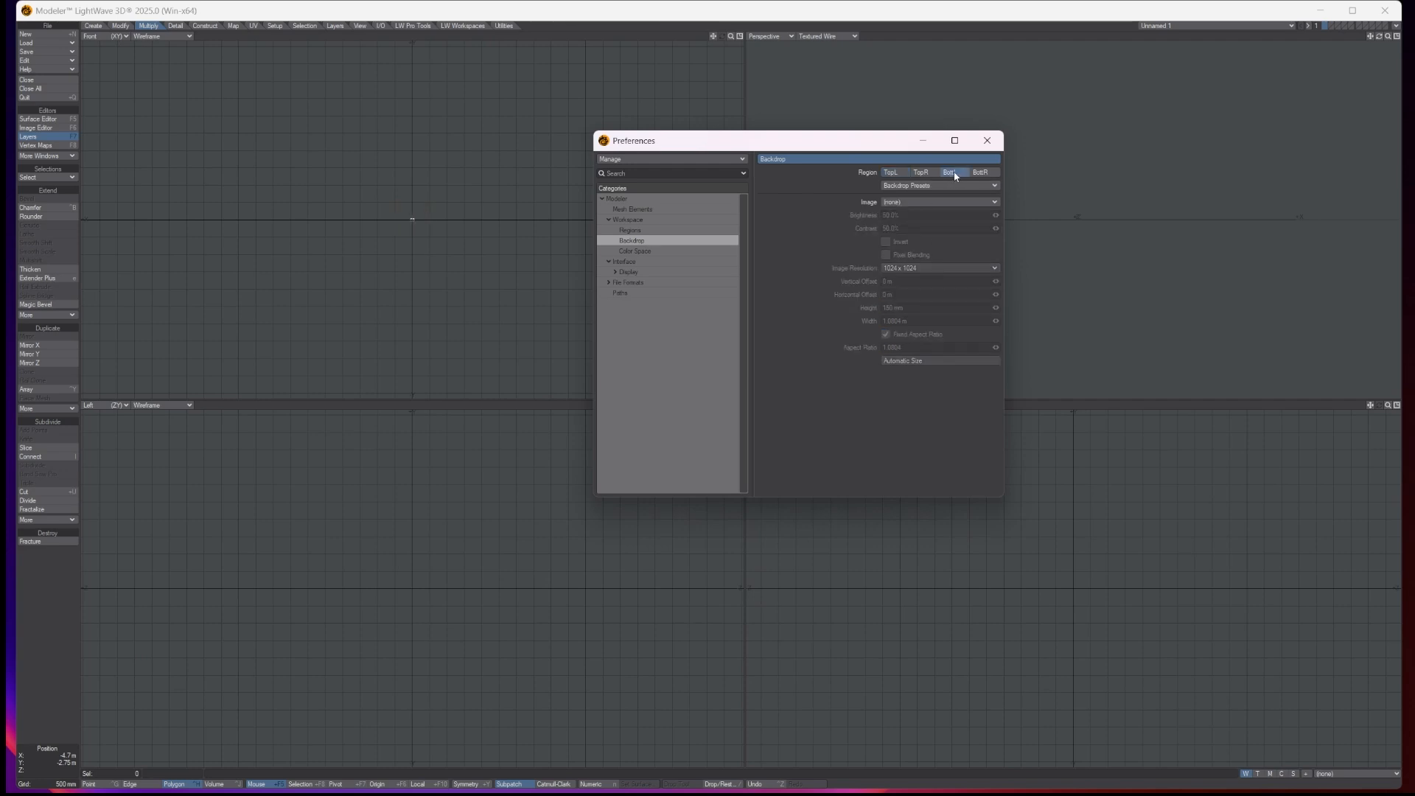
left_click(939, 203)
left_click(943, 213)
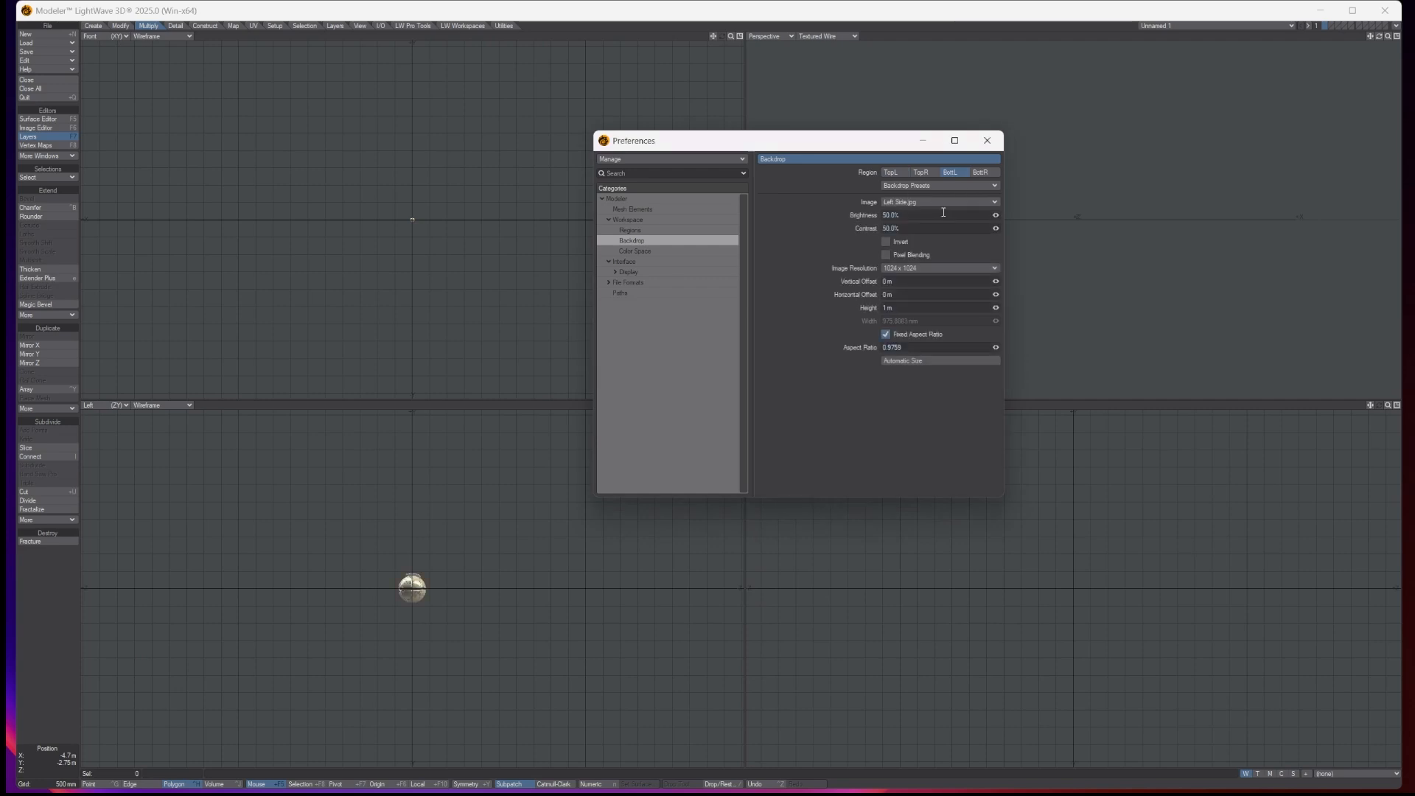
left_click(901, 308)
type("150mm")
left_click(902, 296)
Step: Assign Left Side.jpg as the backdrop image of the BotR region and set its height to 150 mm
left_click(981, 174)
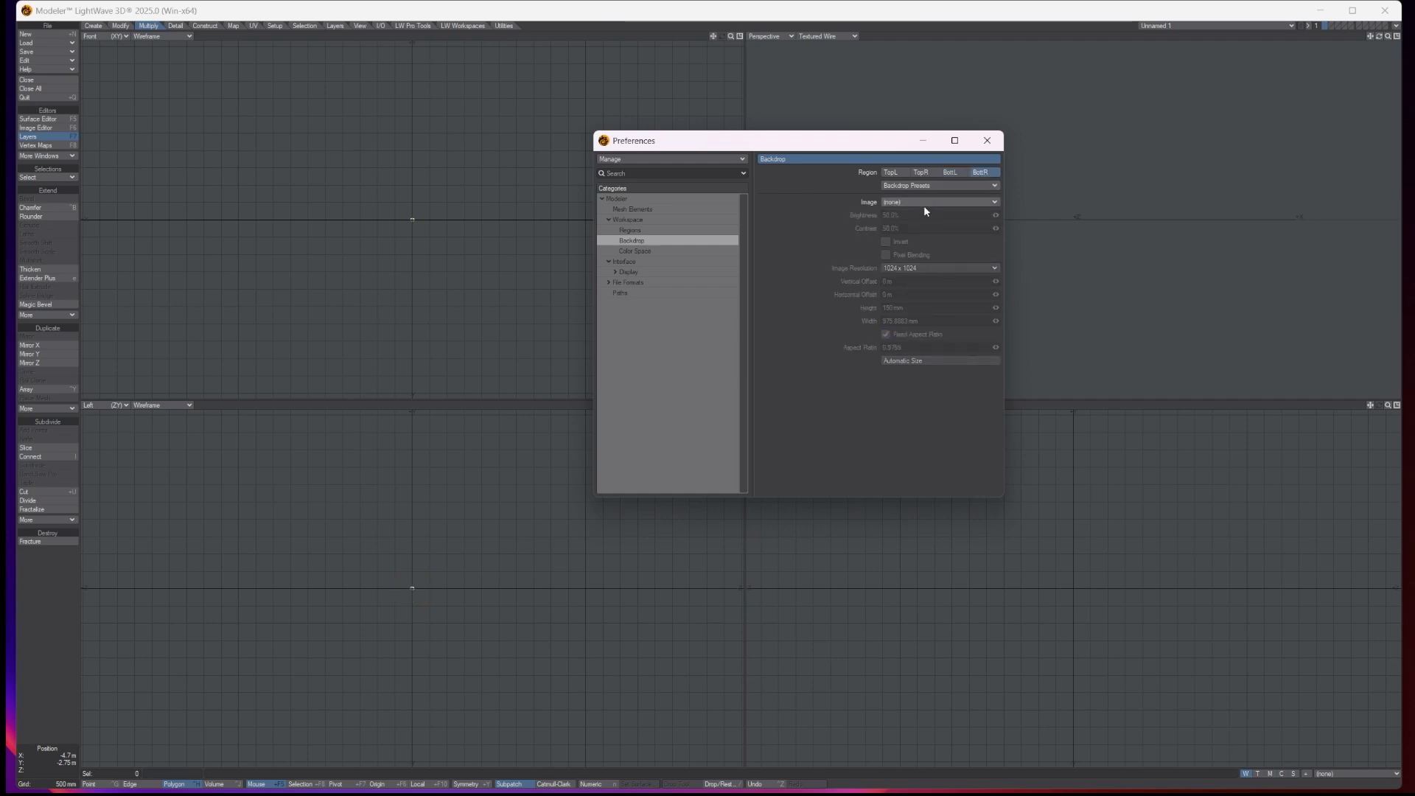
left_click(923, 204)
left_click(921, 231)
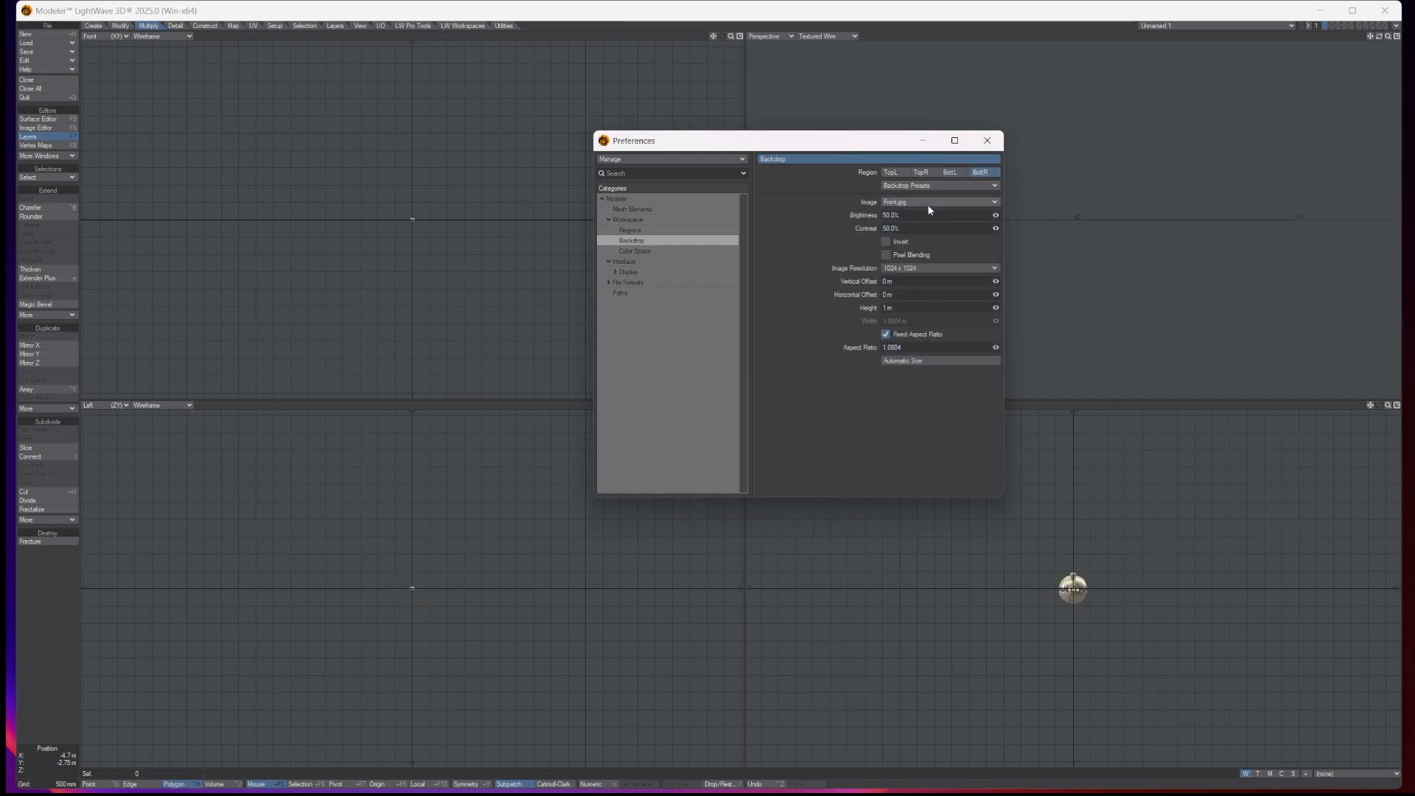
left_click(929, 205)
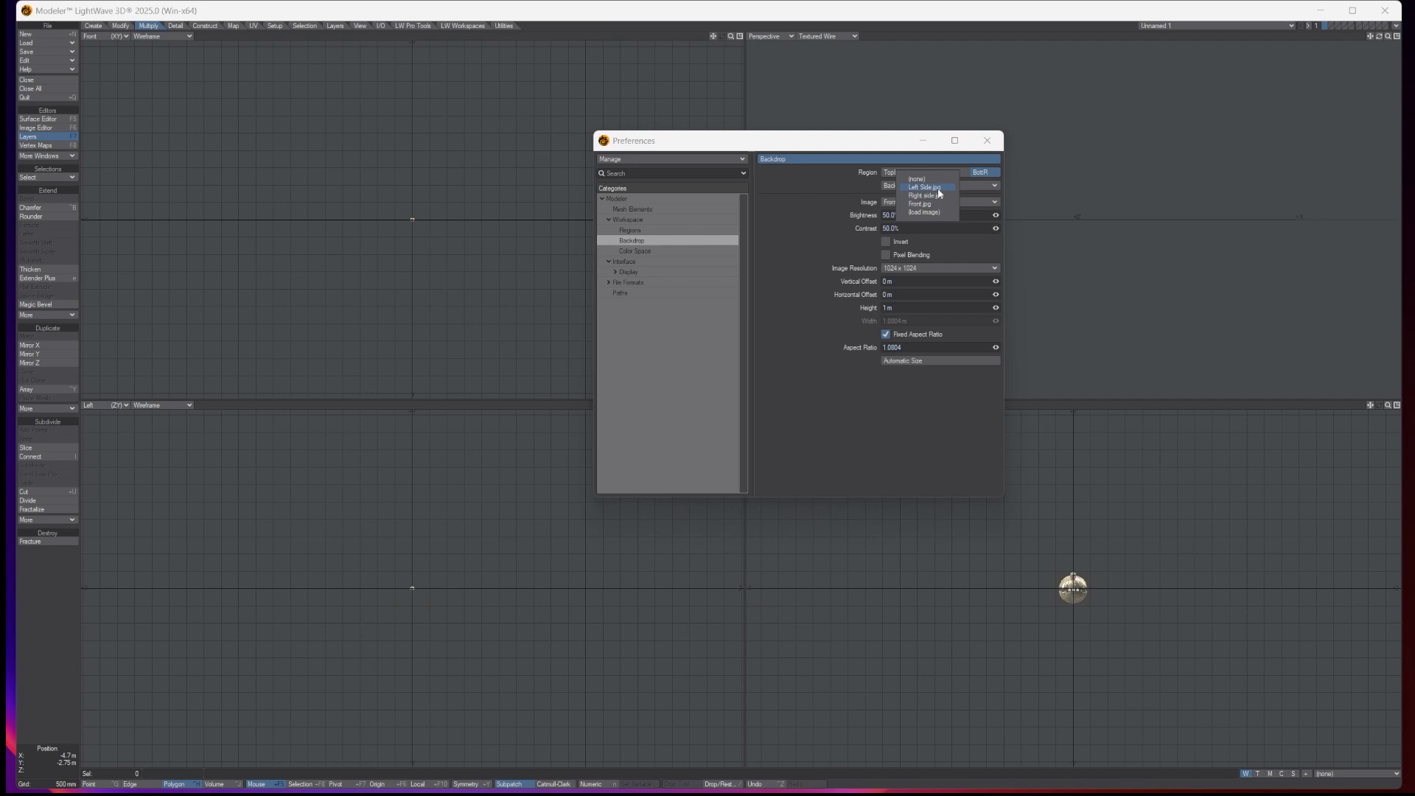
left_click(937, 190)
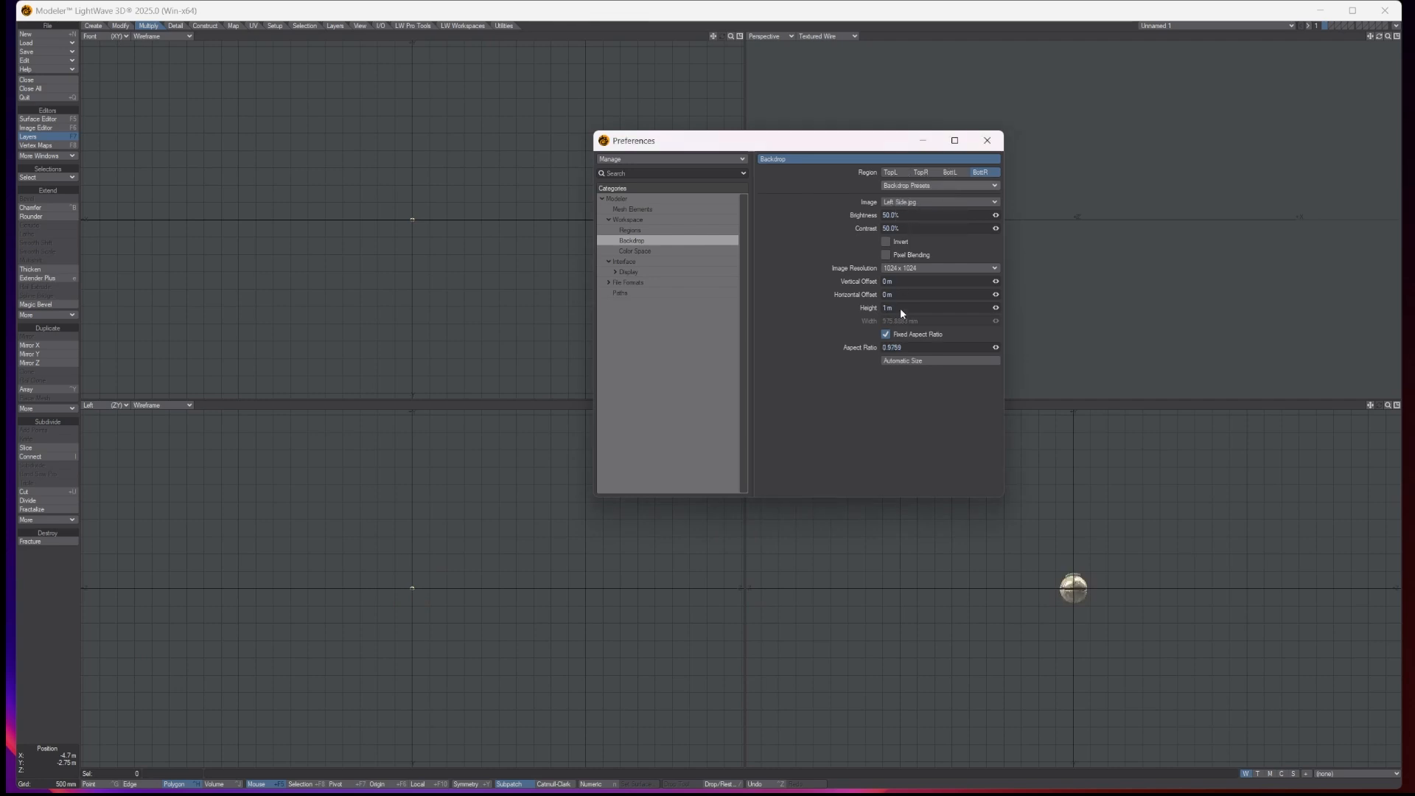
type("150 mm")
key("Return")
Step: Create a ball primitive centred at the origin with 24 segments and a 60 mm radius, and fit it in all views
left_click(121, 26)
left_click(91, 26)
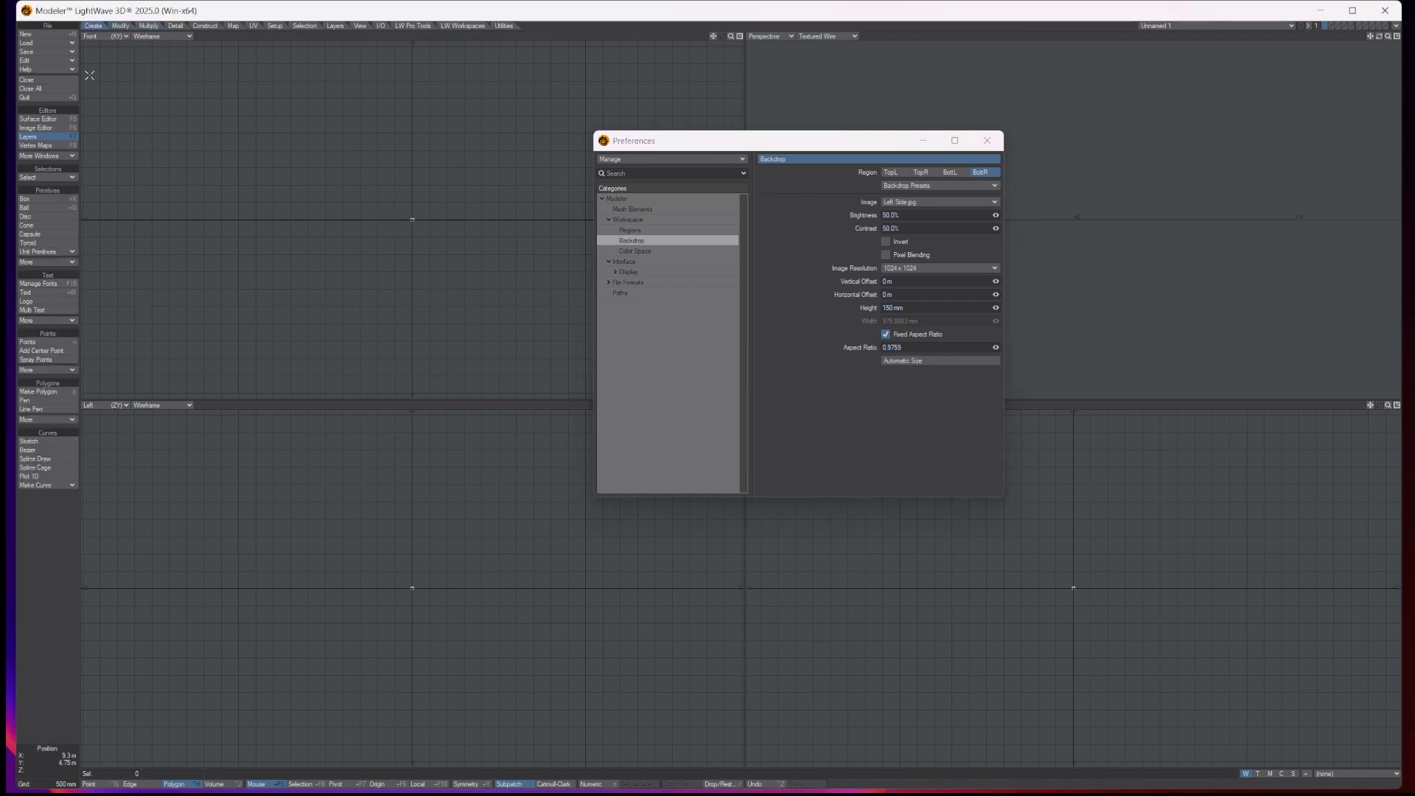
left_click(46, 210)
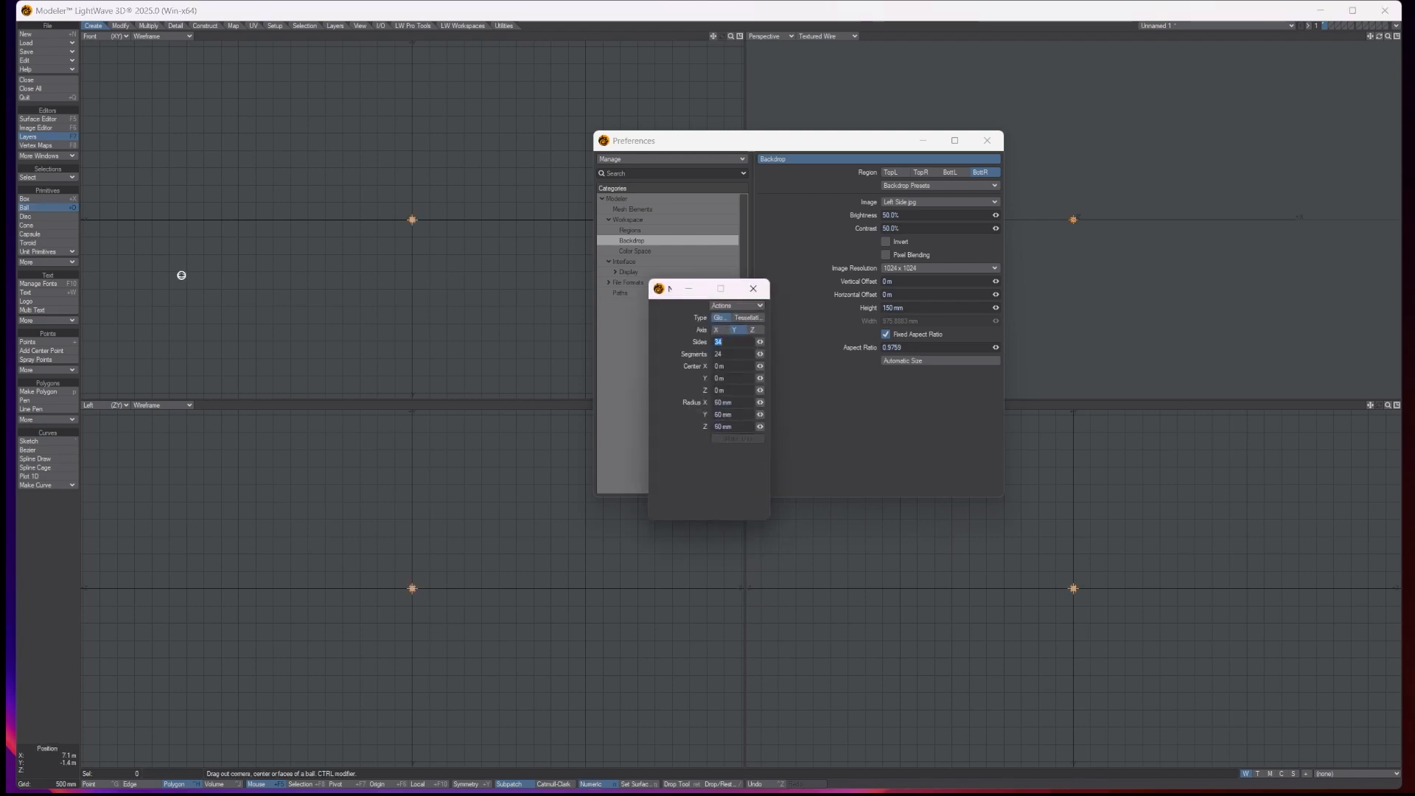
left_click(730, 342)
left_click(733, 343)
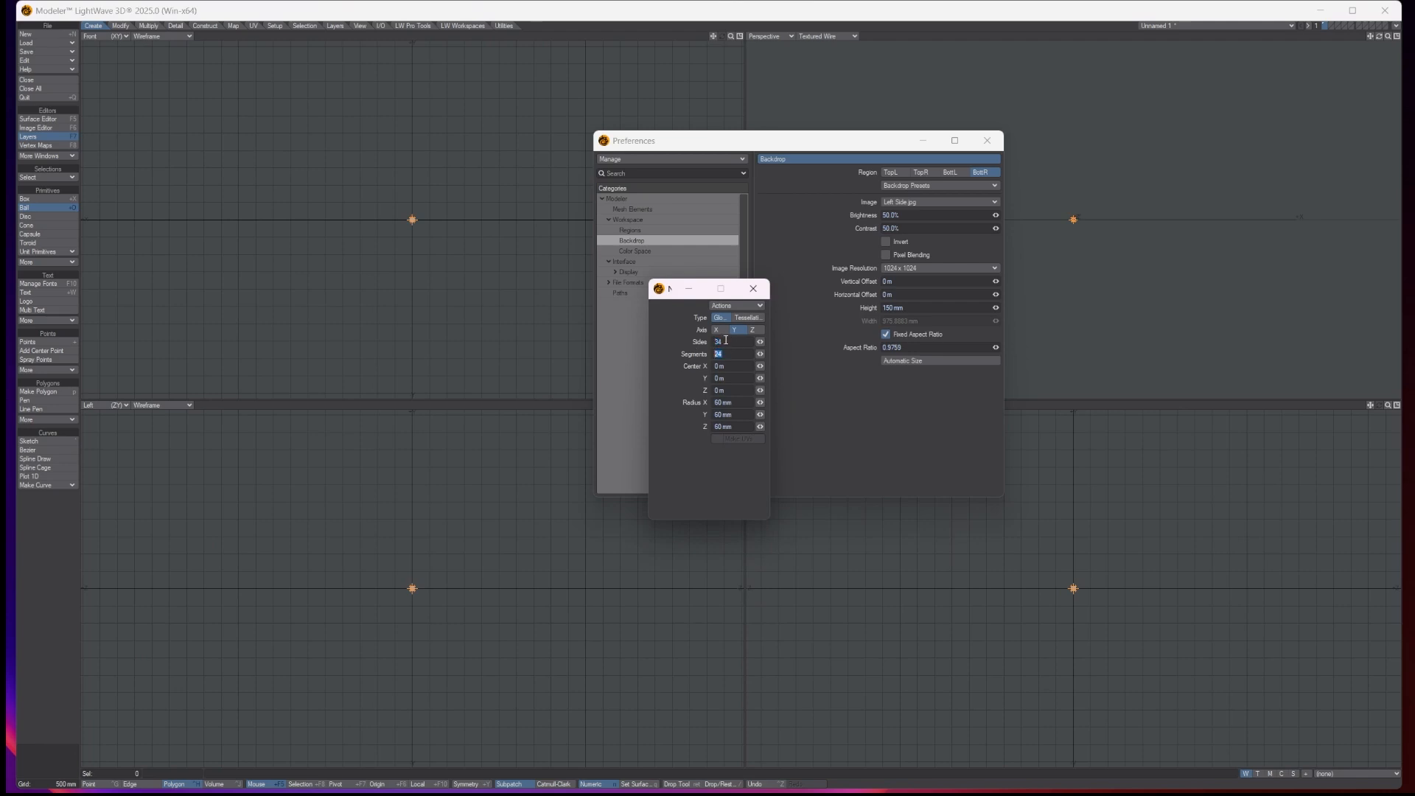
left_click(726, 343)
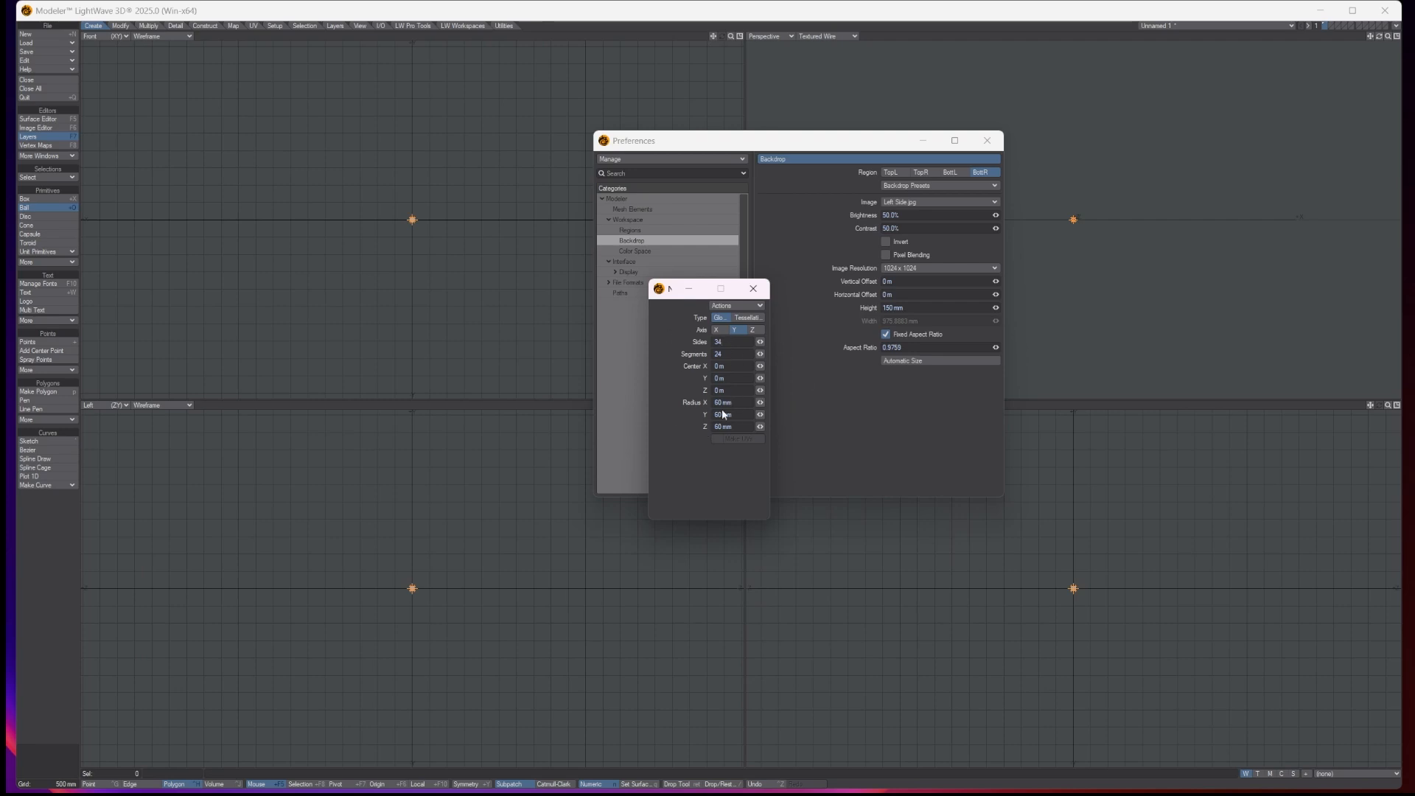
left_click(754, 292)
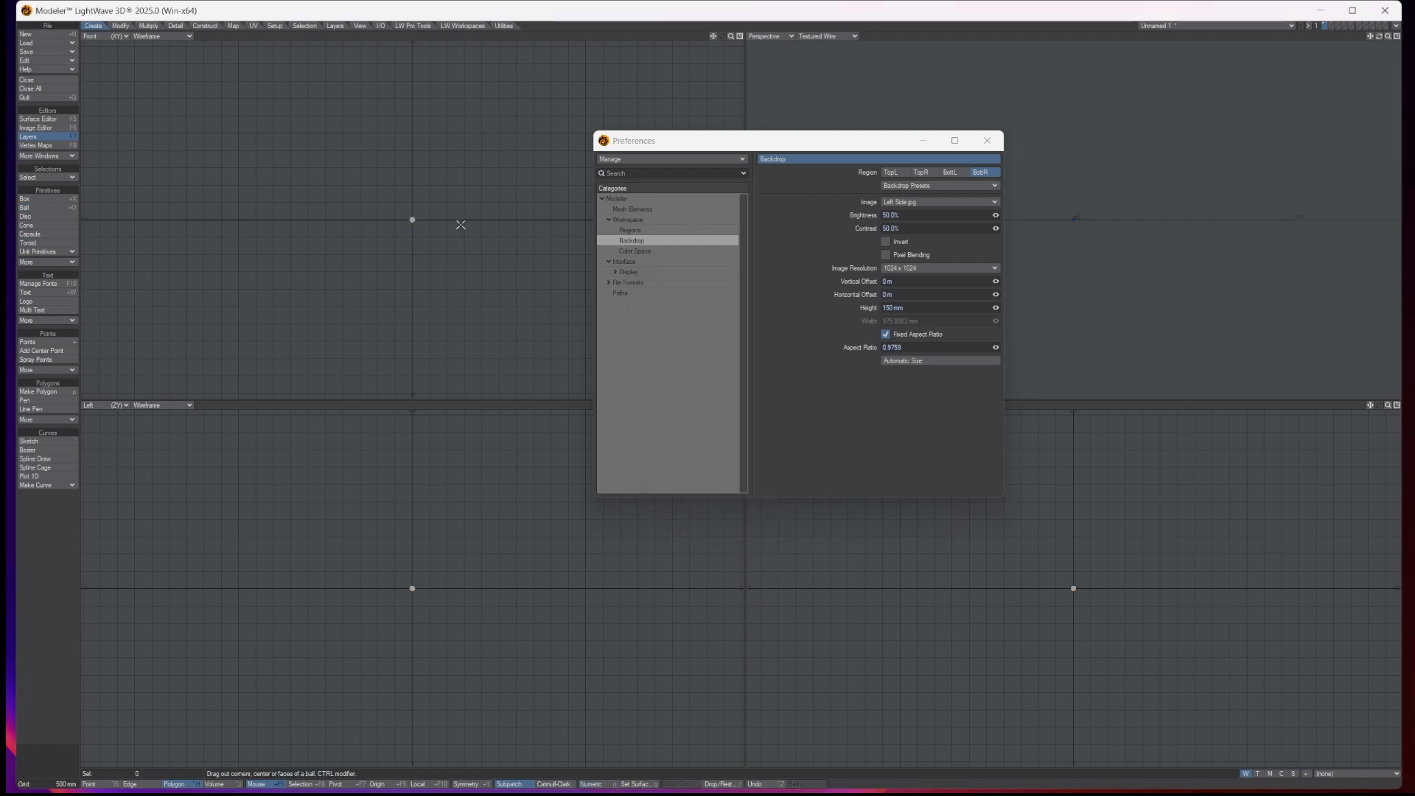
key("a")
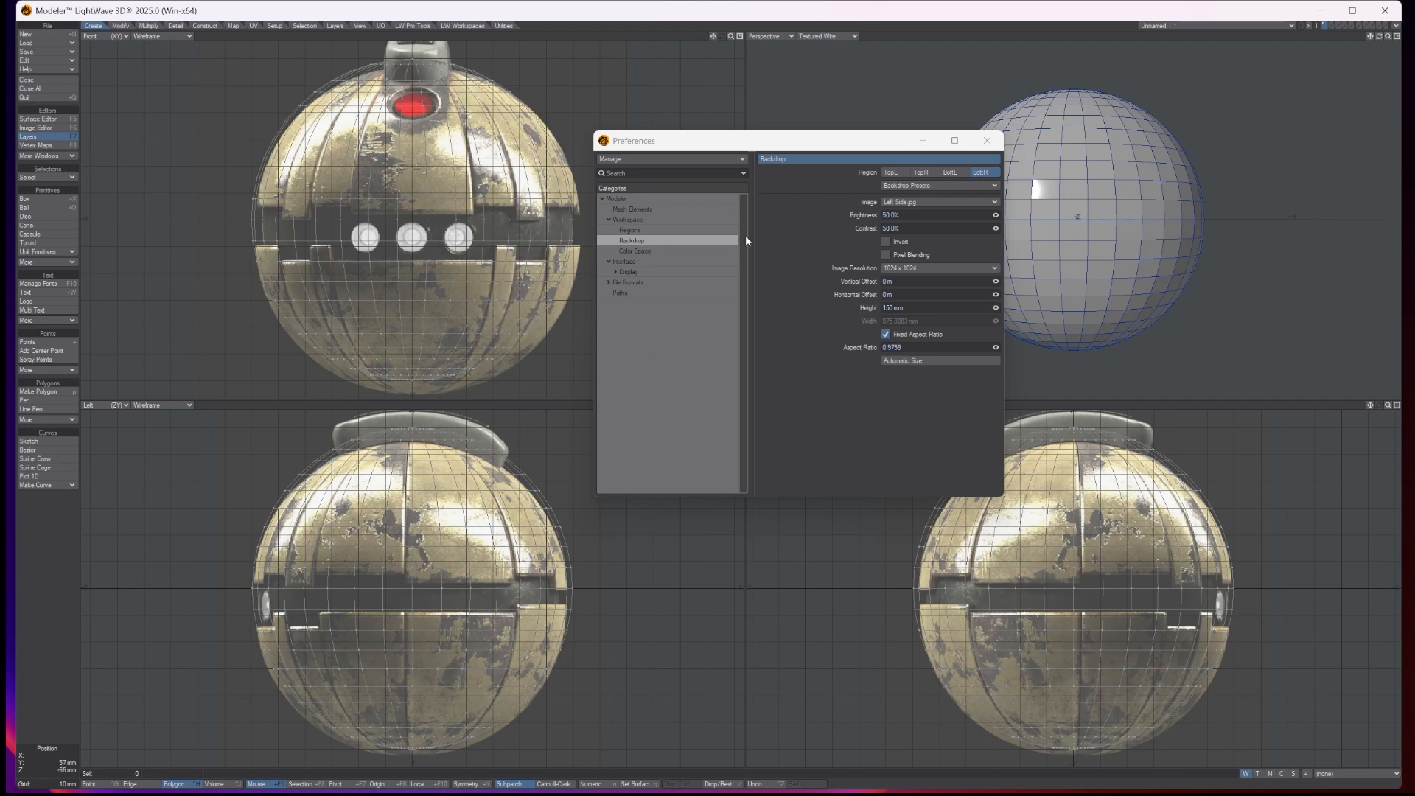
Step: Offset the TopL backdrop 3.4 mm vertically and 1.21 mm horizontally, and the BotL backdrop -4.6 um vertically and 530 um horizontally
left_click(894, 172)
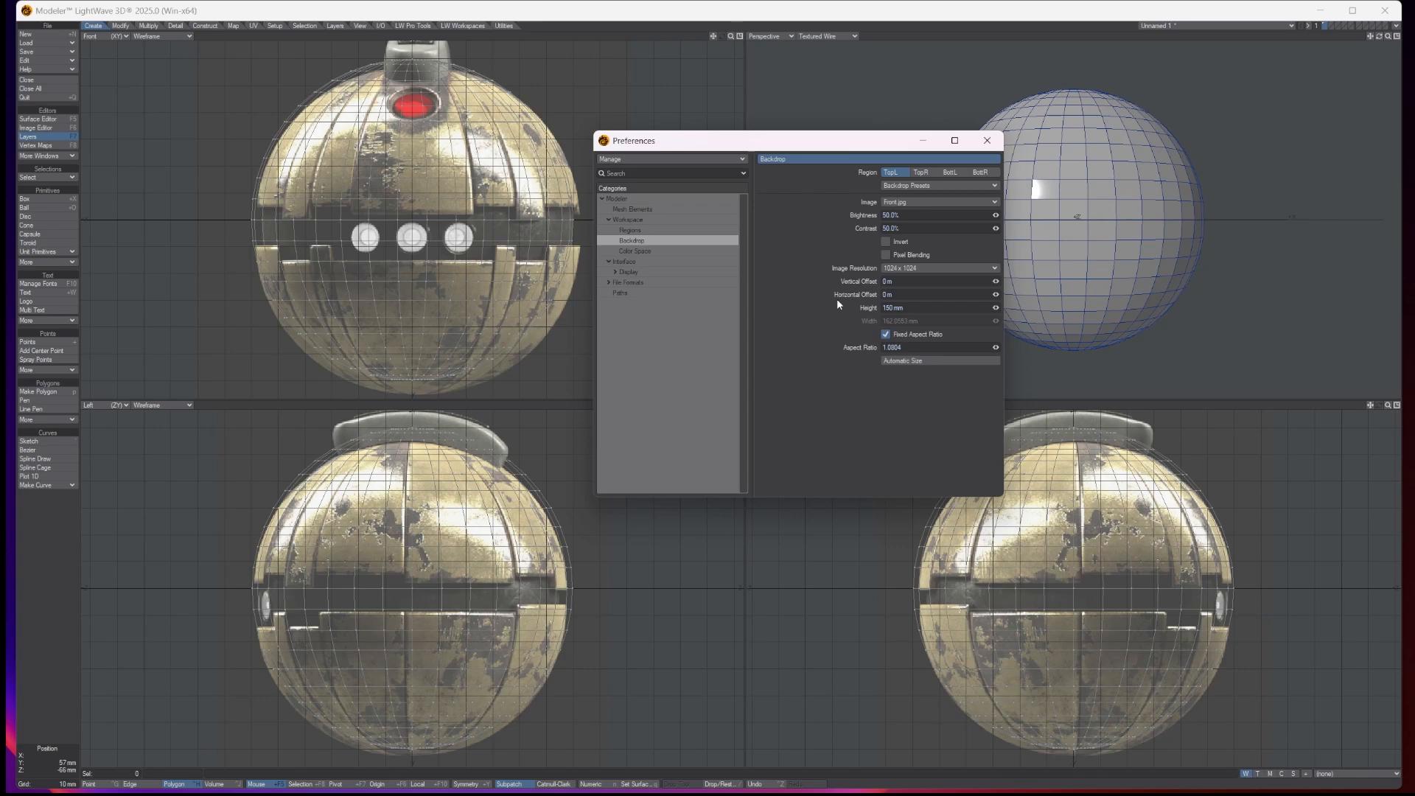
mouse_move(996, 280)
left_mouse_down()
mouse_move(1017, 280)
mouse_move(987, 281)
mouse_move(999, 297)
mouse_move(987, 281)
left_mouse_up()
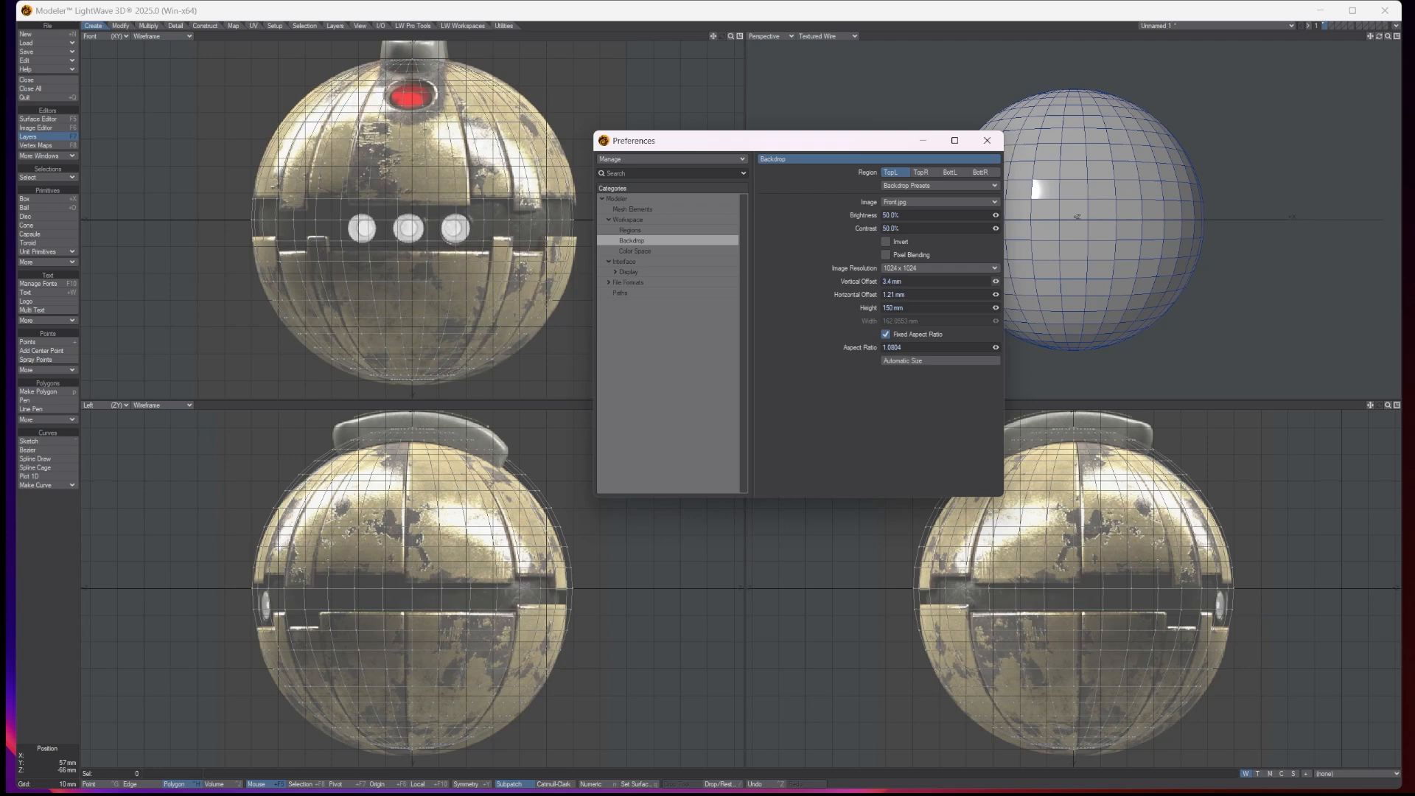
left_click(949, 172)
left_click_drag(995, 282, 995, 282)
left_click_drag(996, 294, 1001, 294)
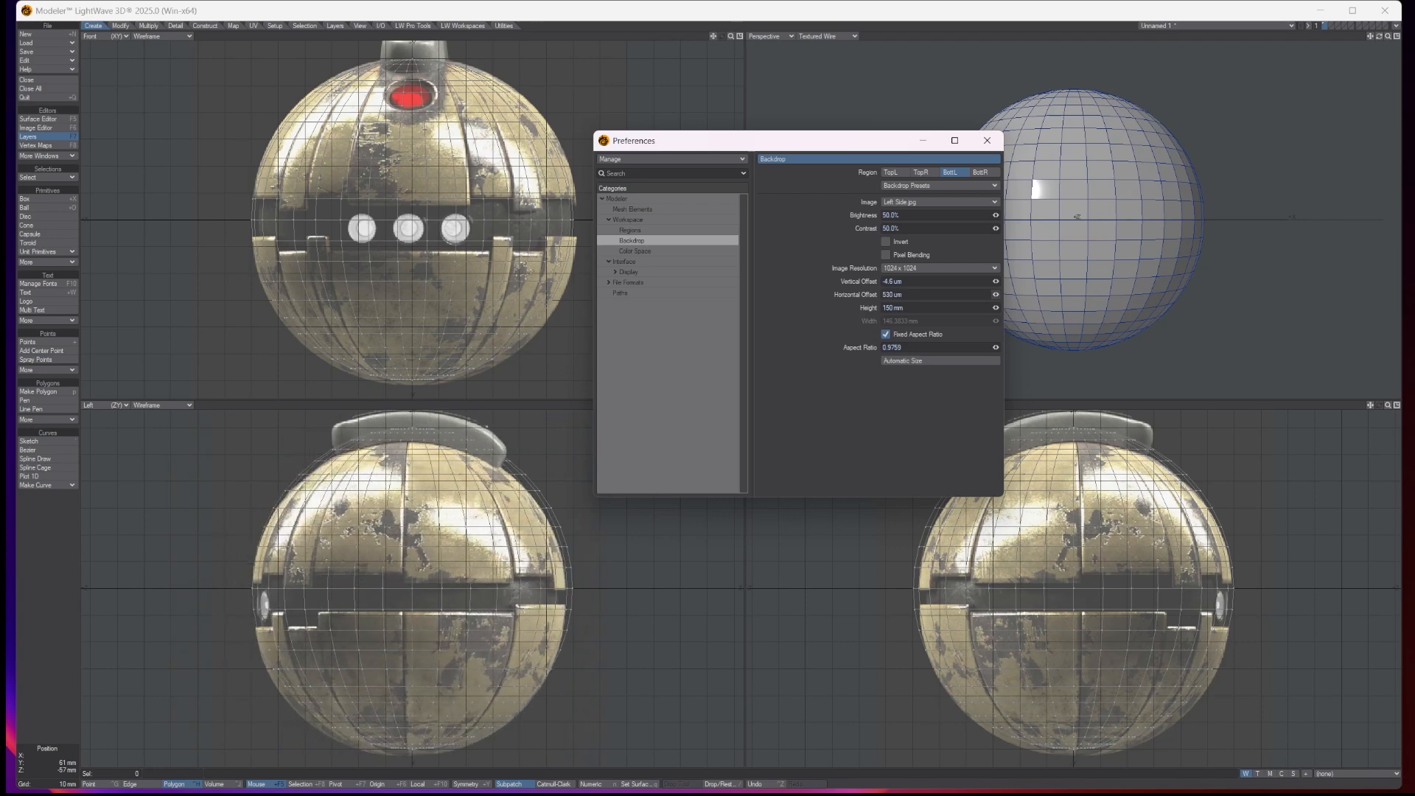
Step: Set the BotR backdrop's vertical offset to 4.3 mm and fine-tune its horizontal offset to align the image with the ball
left_click(991, 175)
left_click_drag(996, 280, 996, 294)
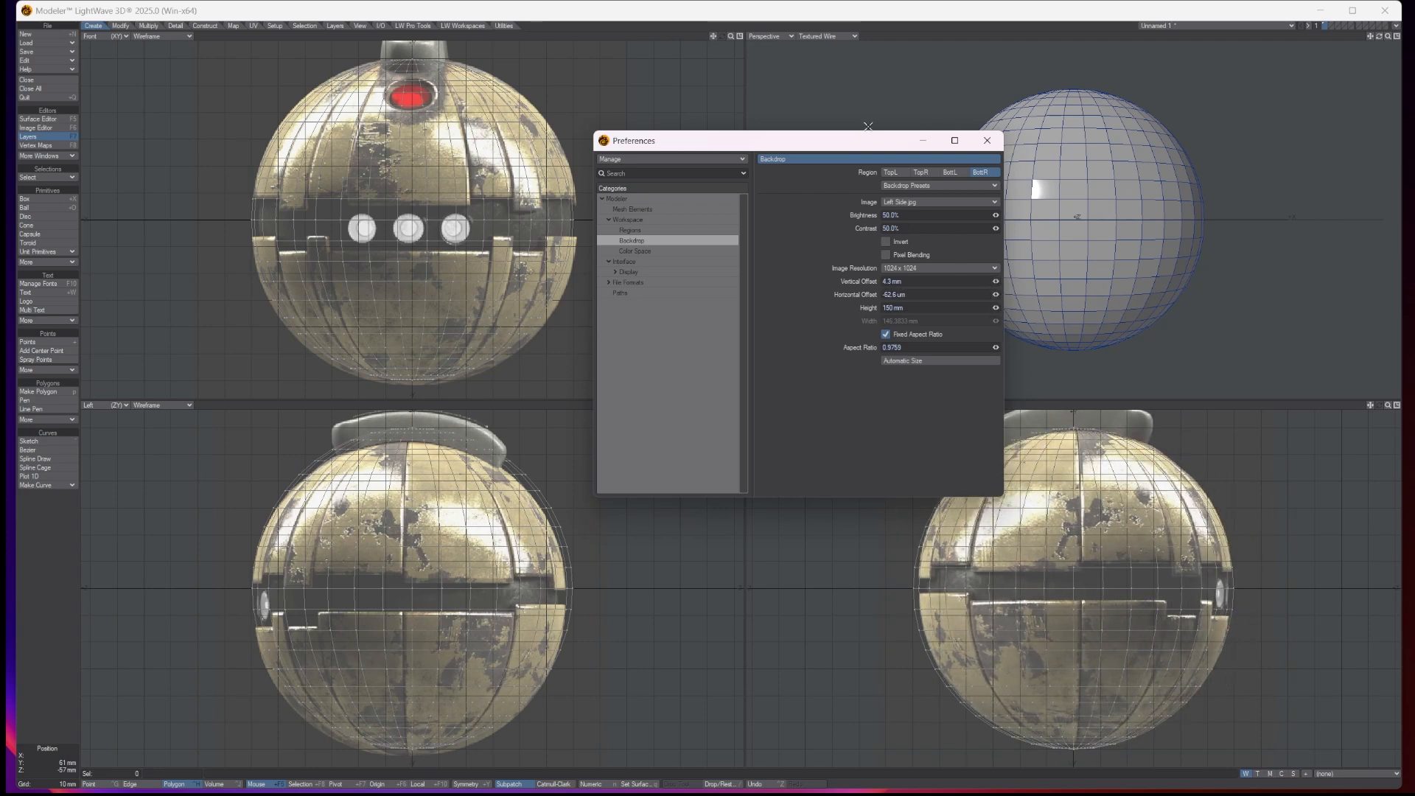
left_click_drag(857, 144, 822, 92)
scroll(924, 575, "up", 2)
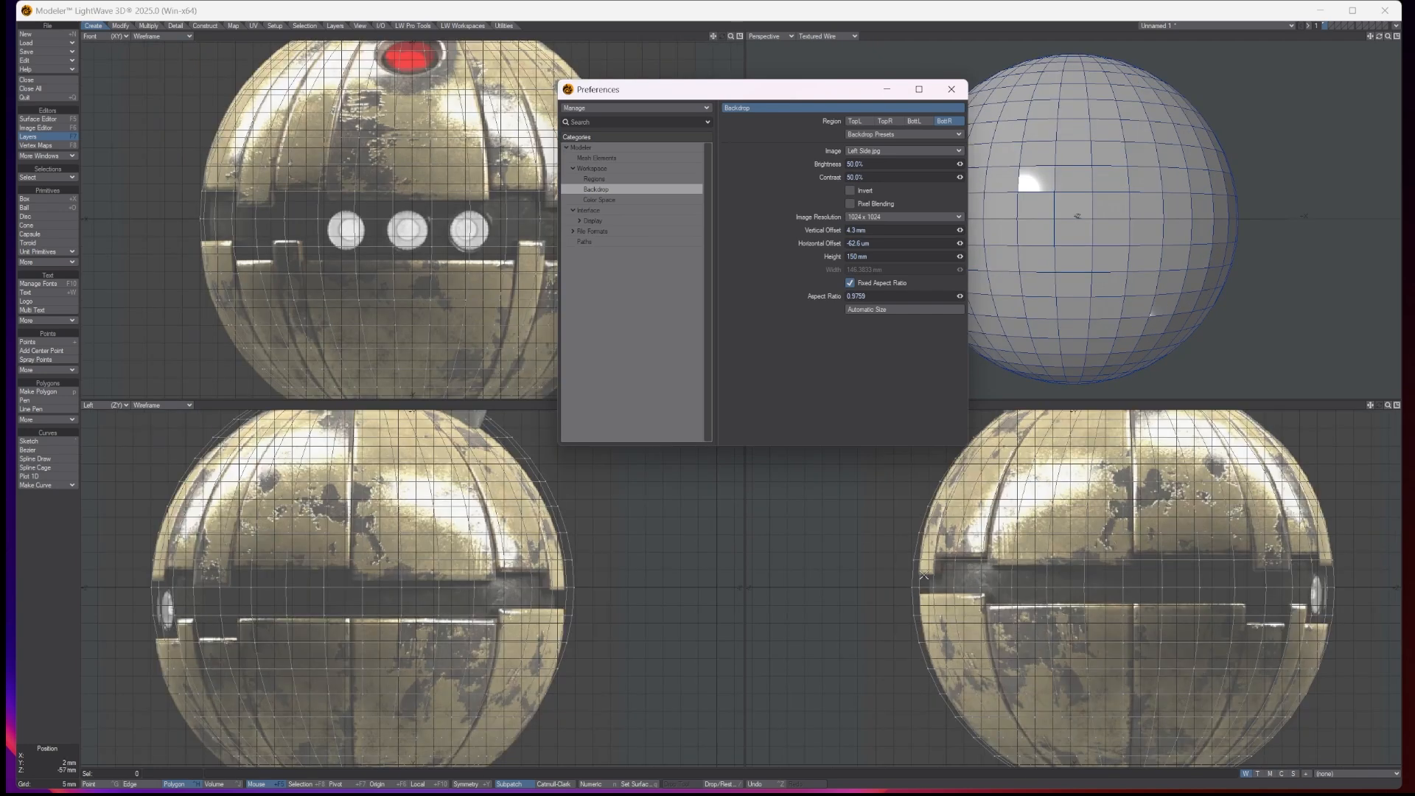
left_click_drag(960, 243, 963, 243)
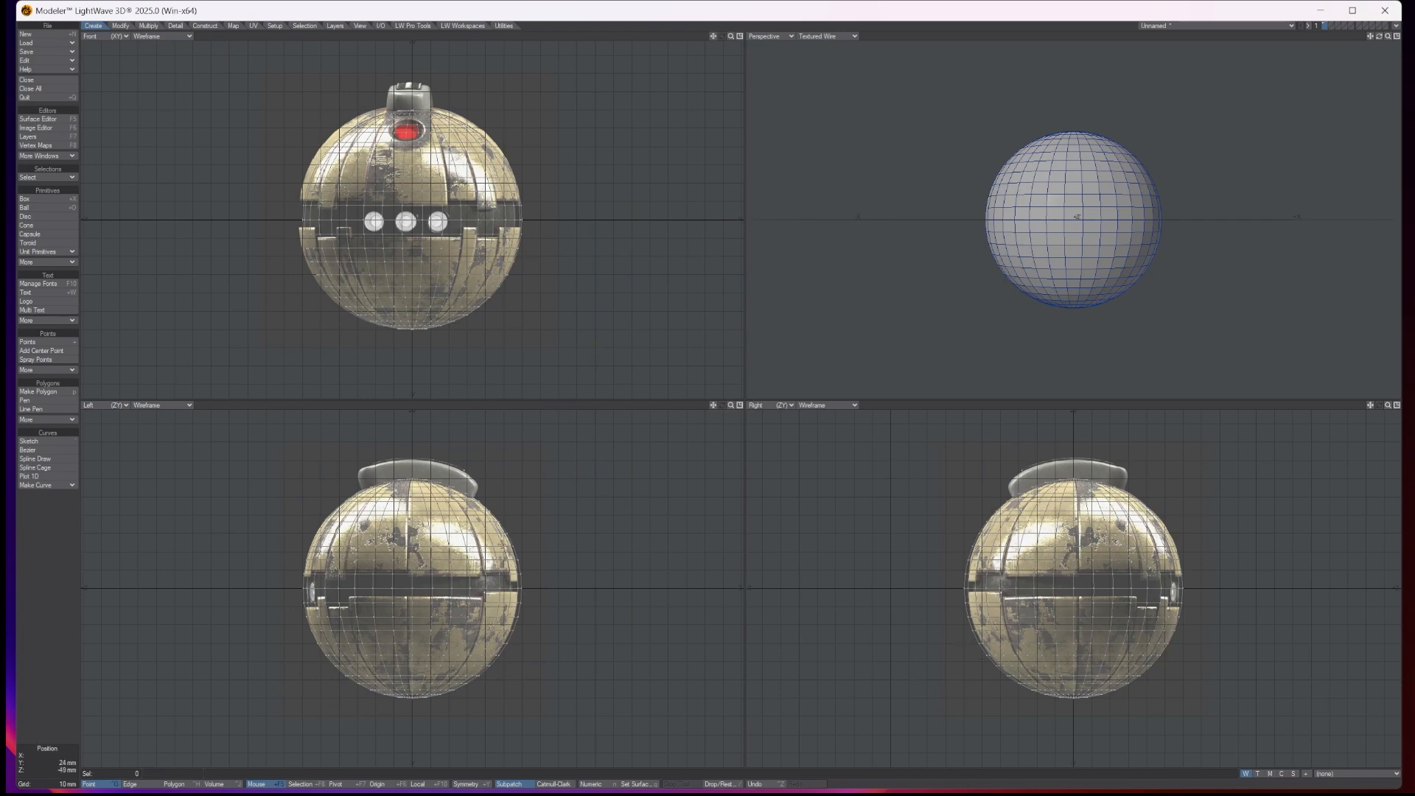
key("ctrl+h")
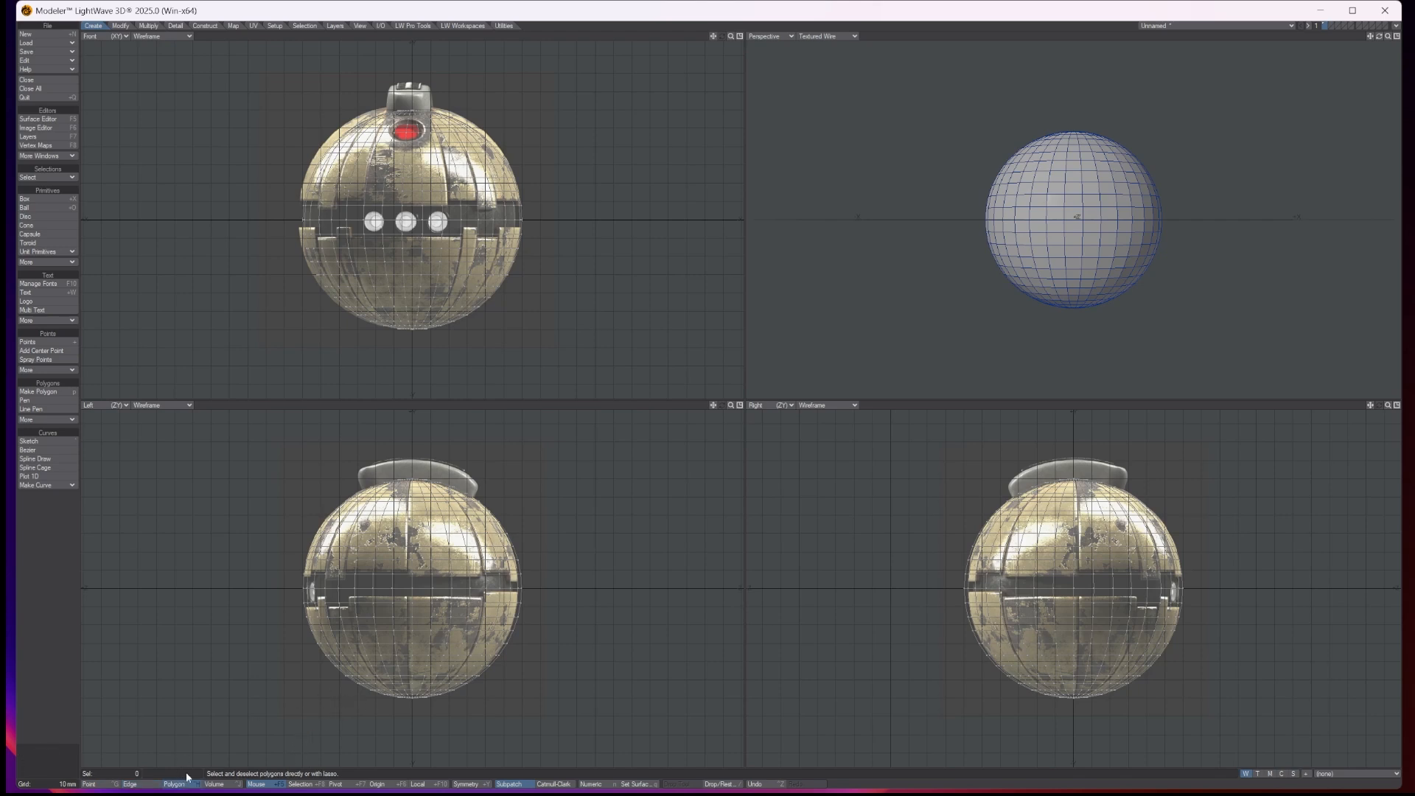
scroll(688, 177, "up", 2)
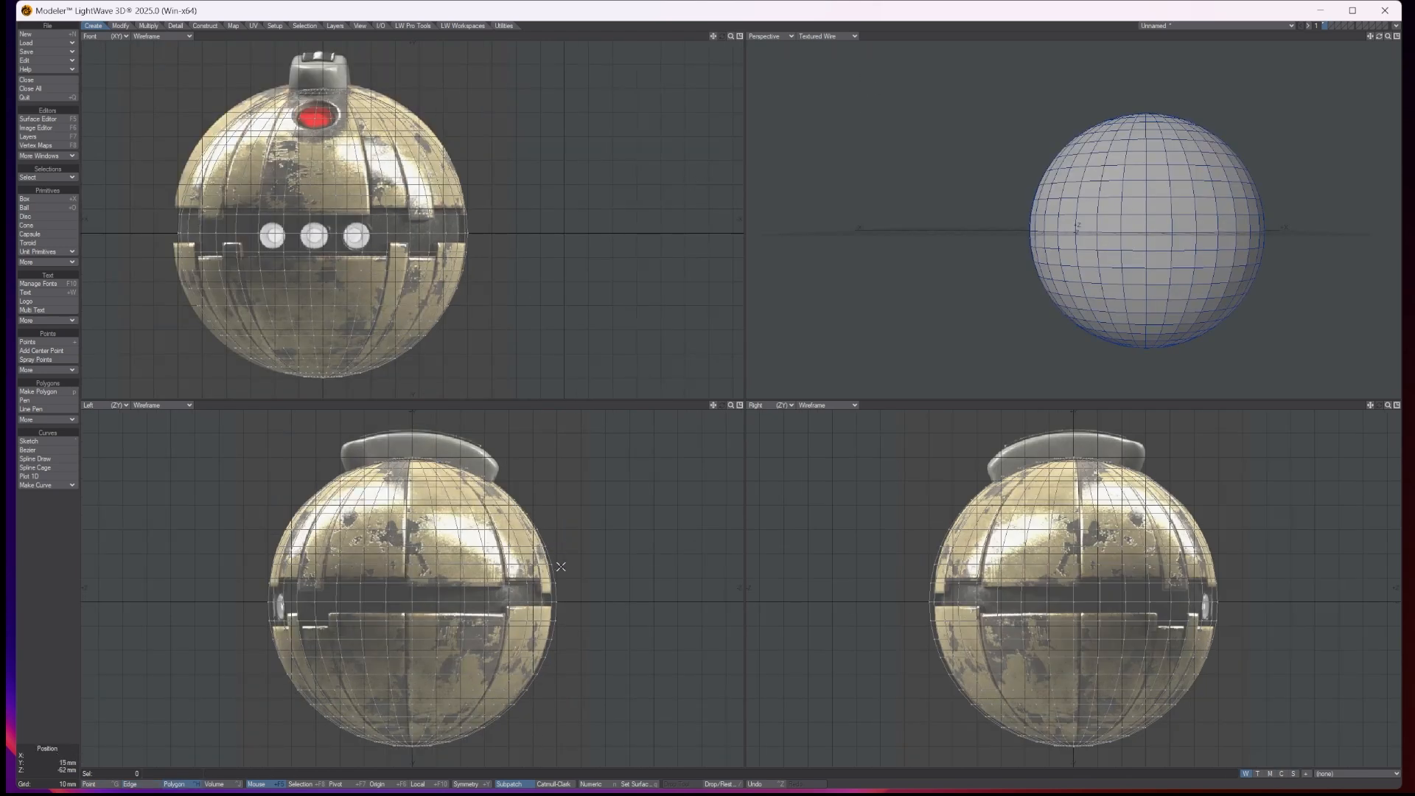
mouse_move(579, 593)
left_mouse_down()
mouse_move(269, 595)
mouse_move(280, 613)
mouse_move(545, 613)
mouse_move(567, 626)
mouse_move(230, 623)
left_mouse_up()
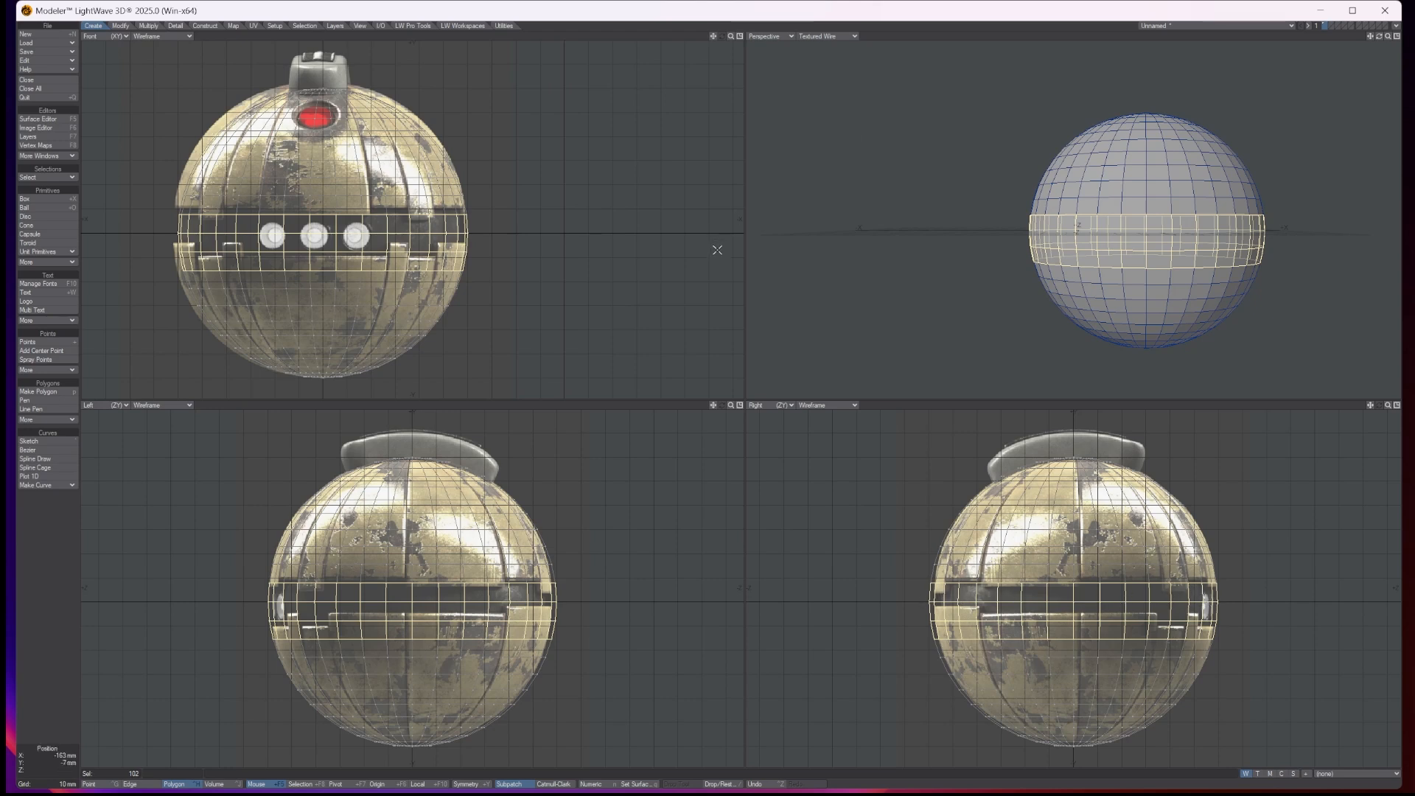
key("ctrl+g")
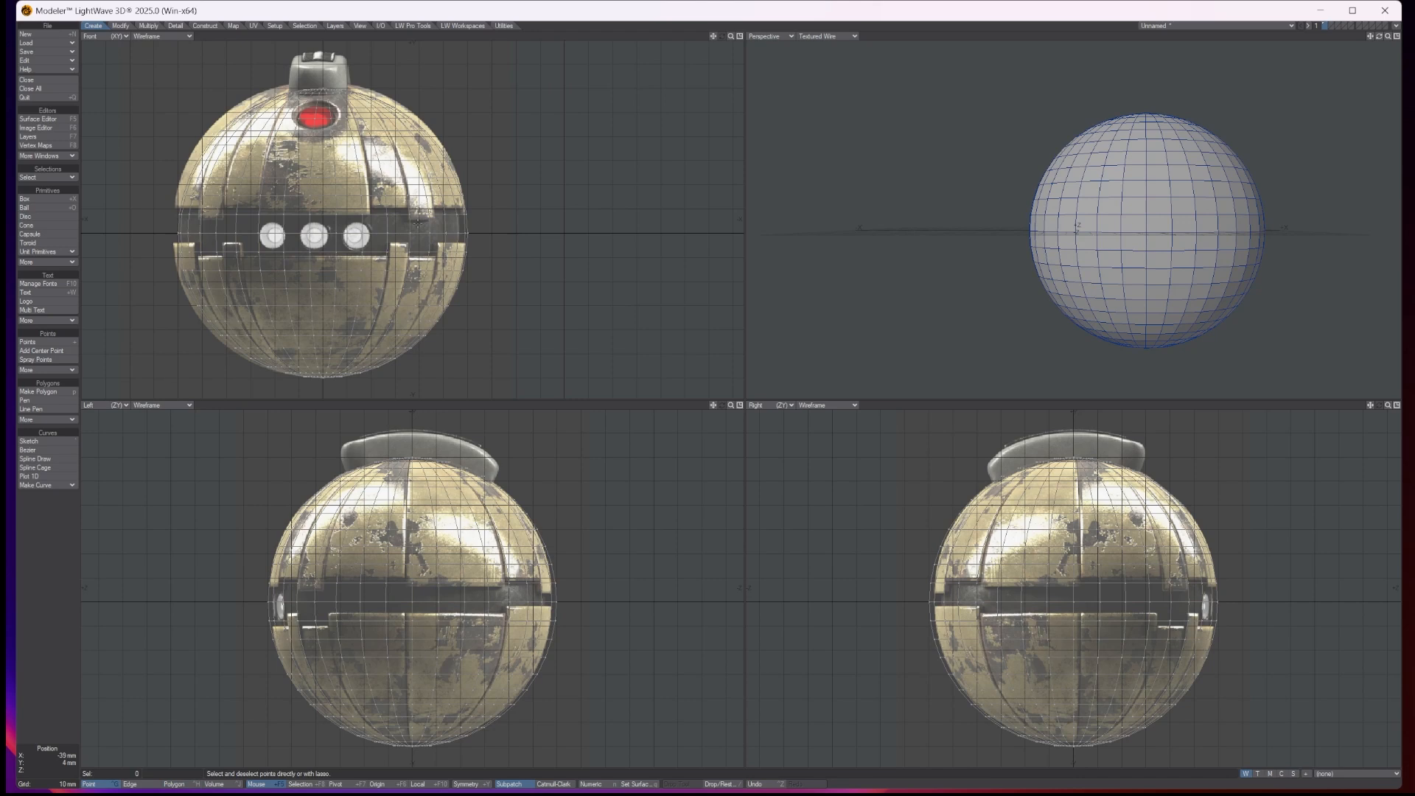
key("ctrl+h")
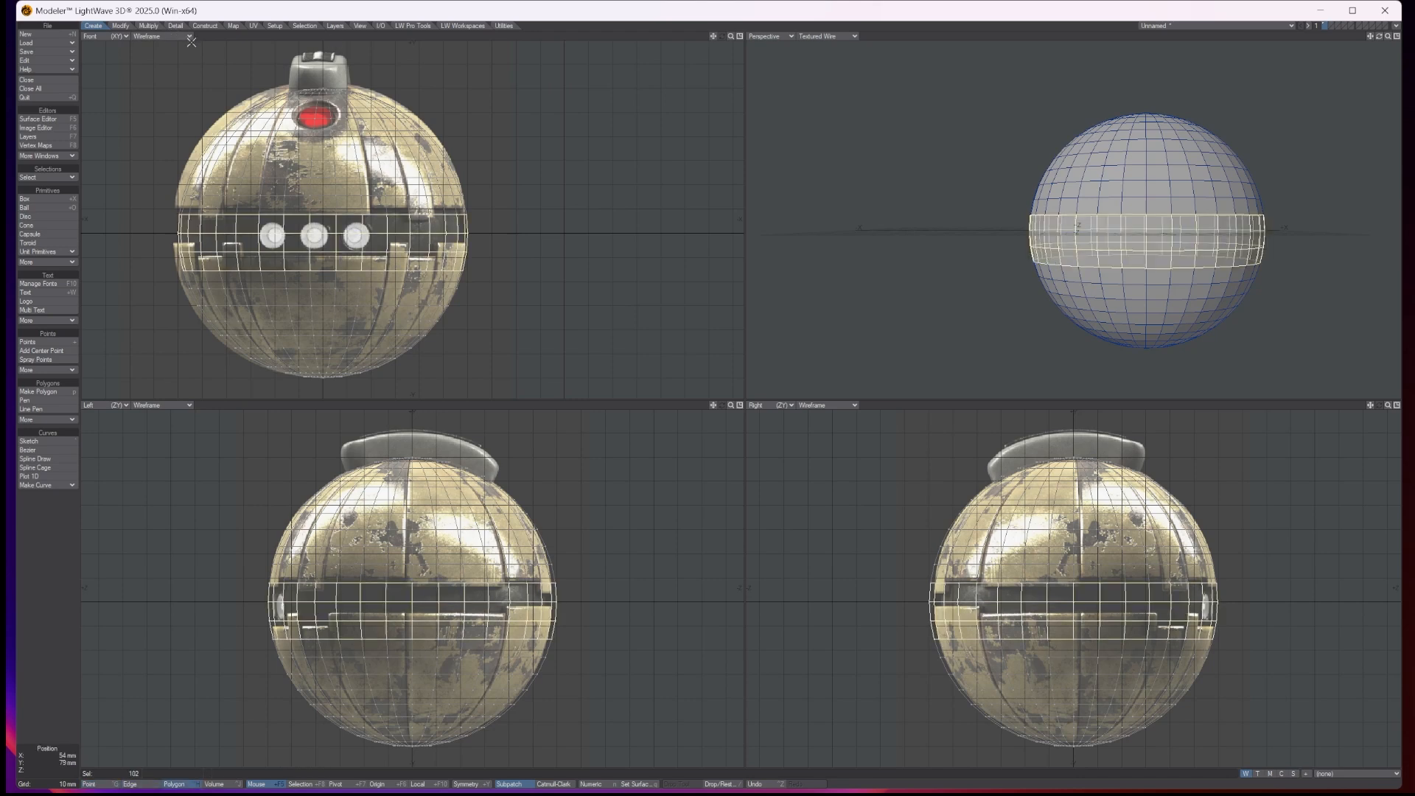
key("slash")
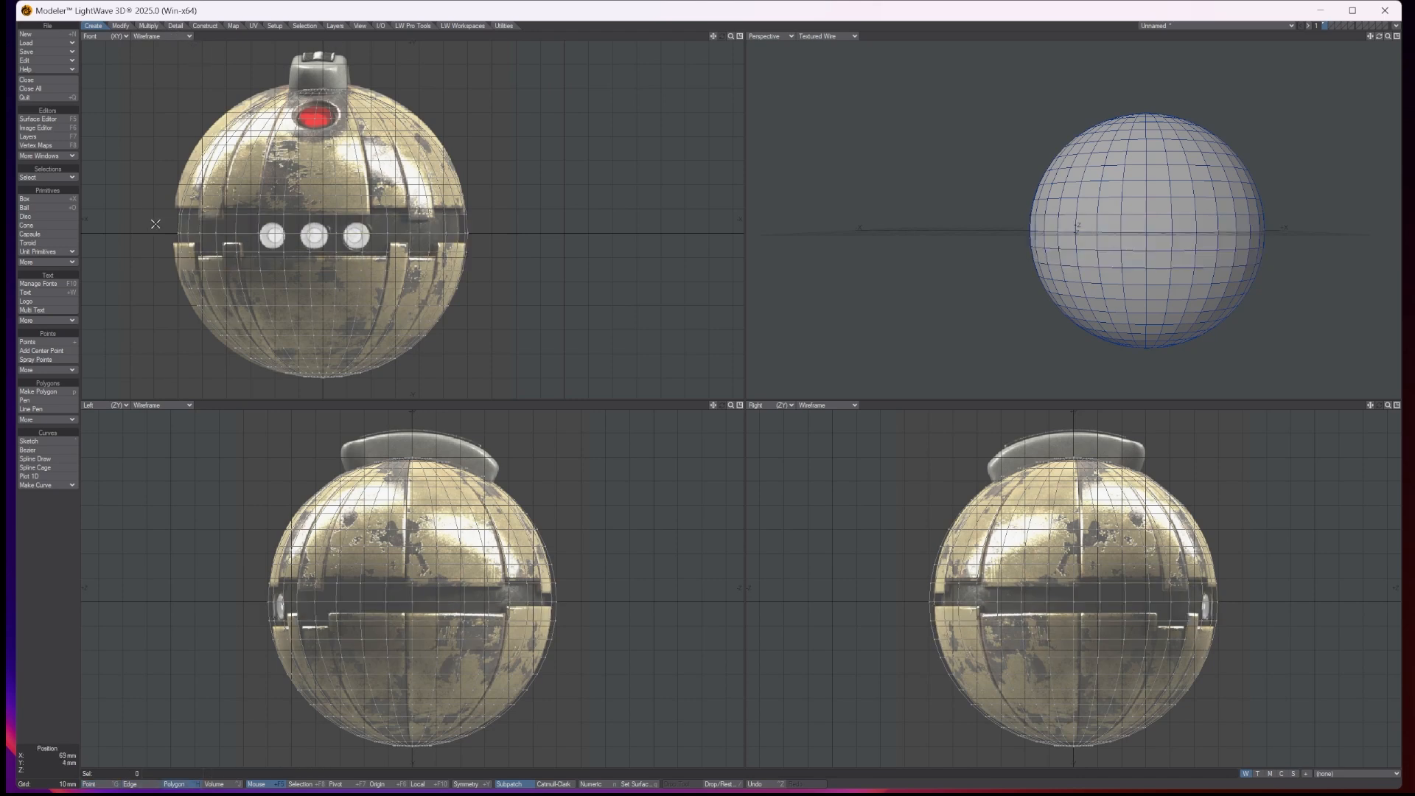
Step: Use Edit Edges to refine the horizontal edge loops around the ball's equator so they follow the reference's central gap
left_click(176, 26)
left_click(33, 273)
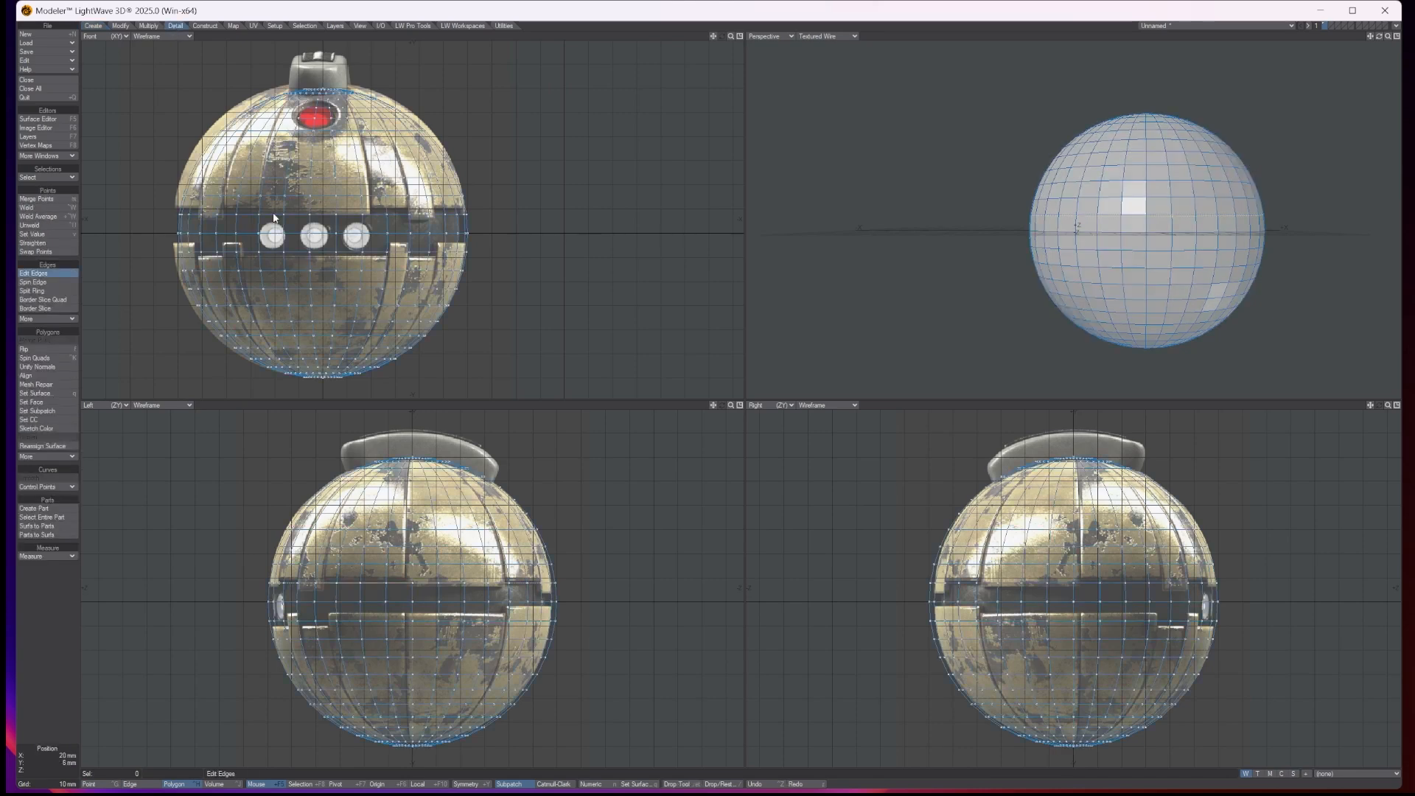
scroll(274, 217, "up", 2)
scroll(290, 218, "down", 3)
scroll(291, 219, "up", 3)
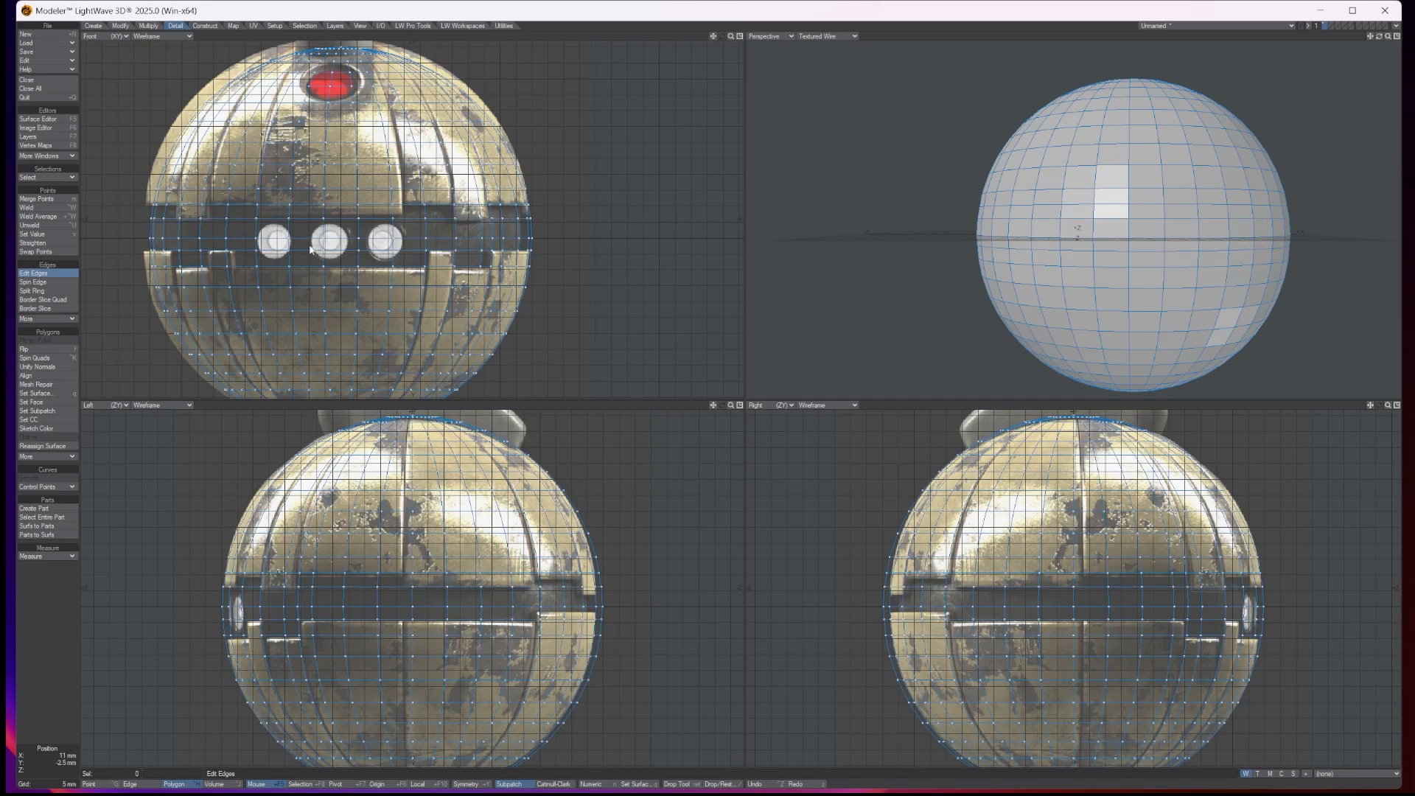
key("space")
Step: Cut the polygon band around the ball's equator and paste it into the second layer
mouse_move(542, 211)
left_mouse_down()
mouse_move(147, 212)
mouse_move(177, 229)
mouse_move(538, 226)
mouse_move(487, 246)
mouse_move(147, 250)
mouse_move(583, 254)
left_mouse_up()
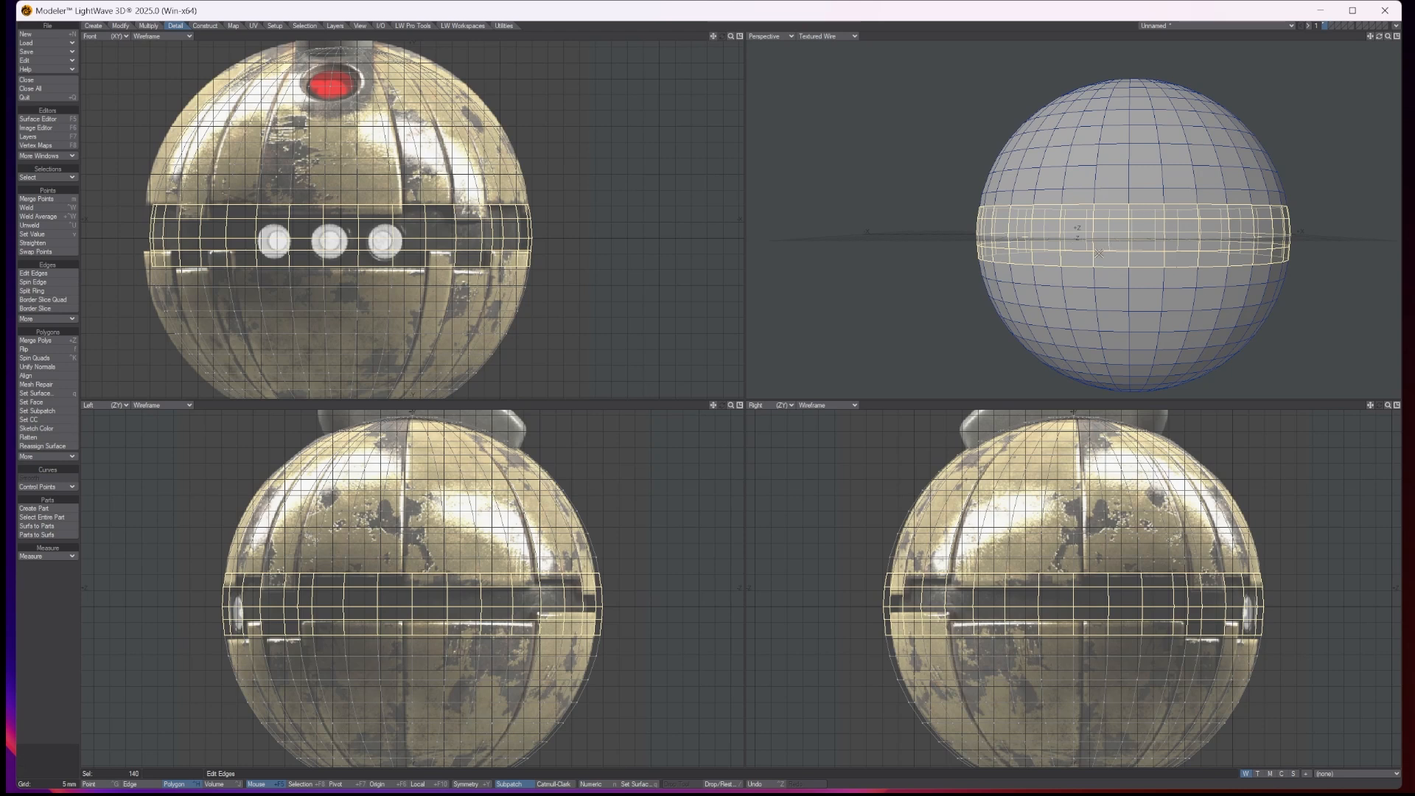
key("Delete")
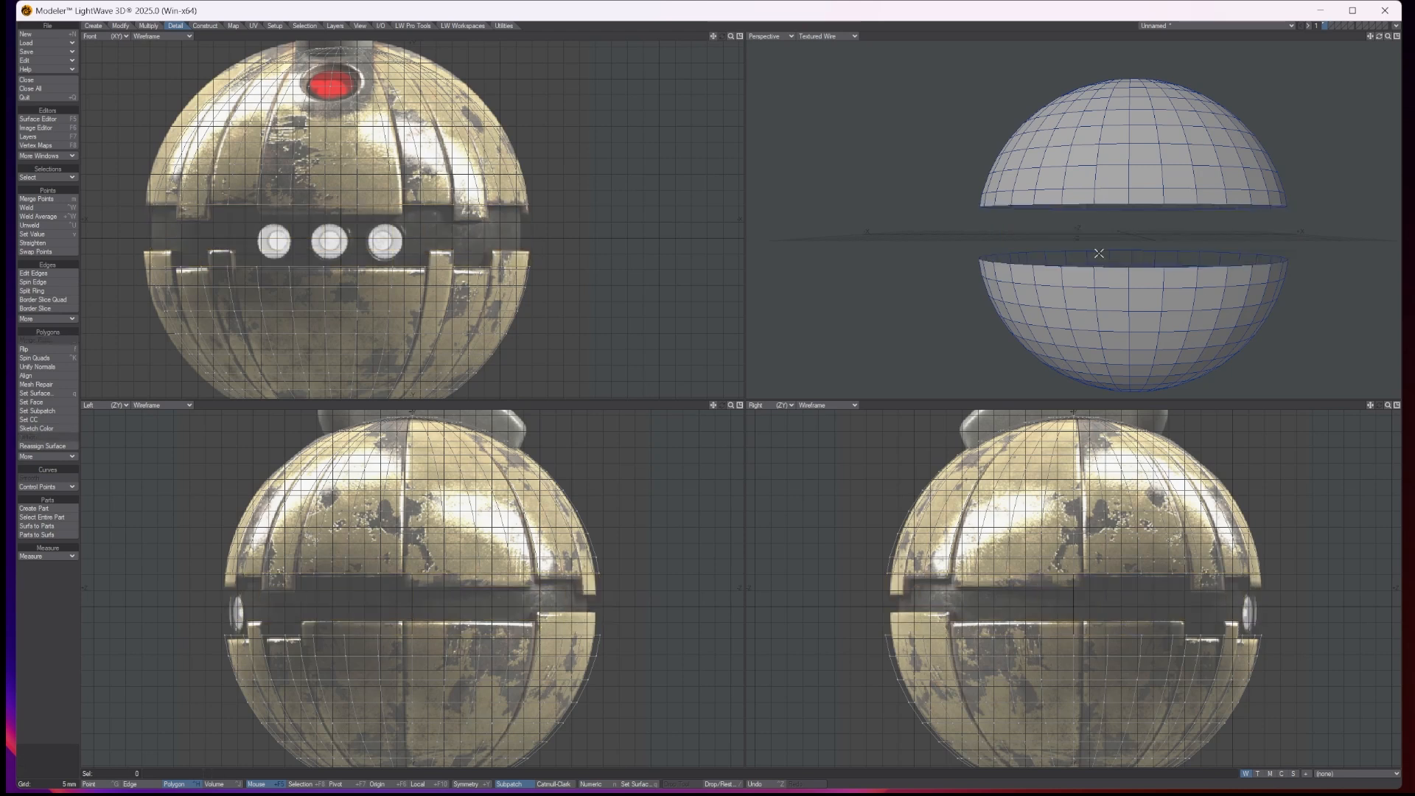
left_click(29, 137)
left_click(672, 367)
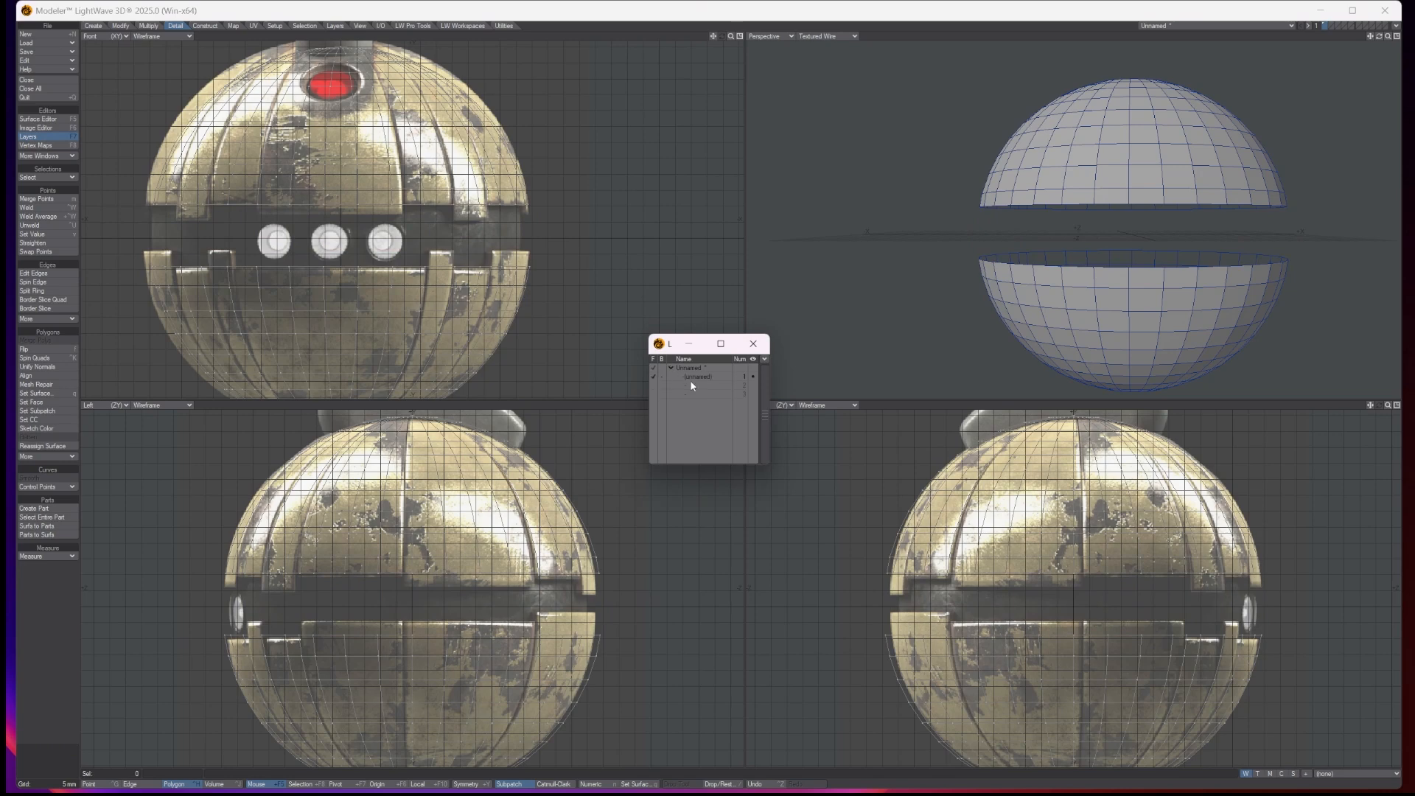
left_click(697, 384)
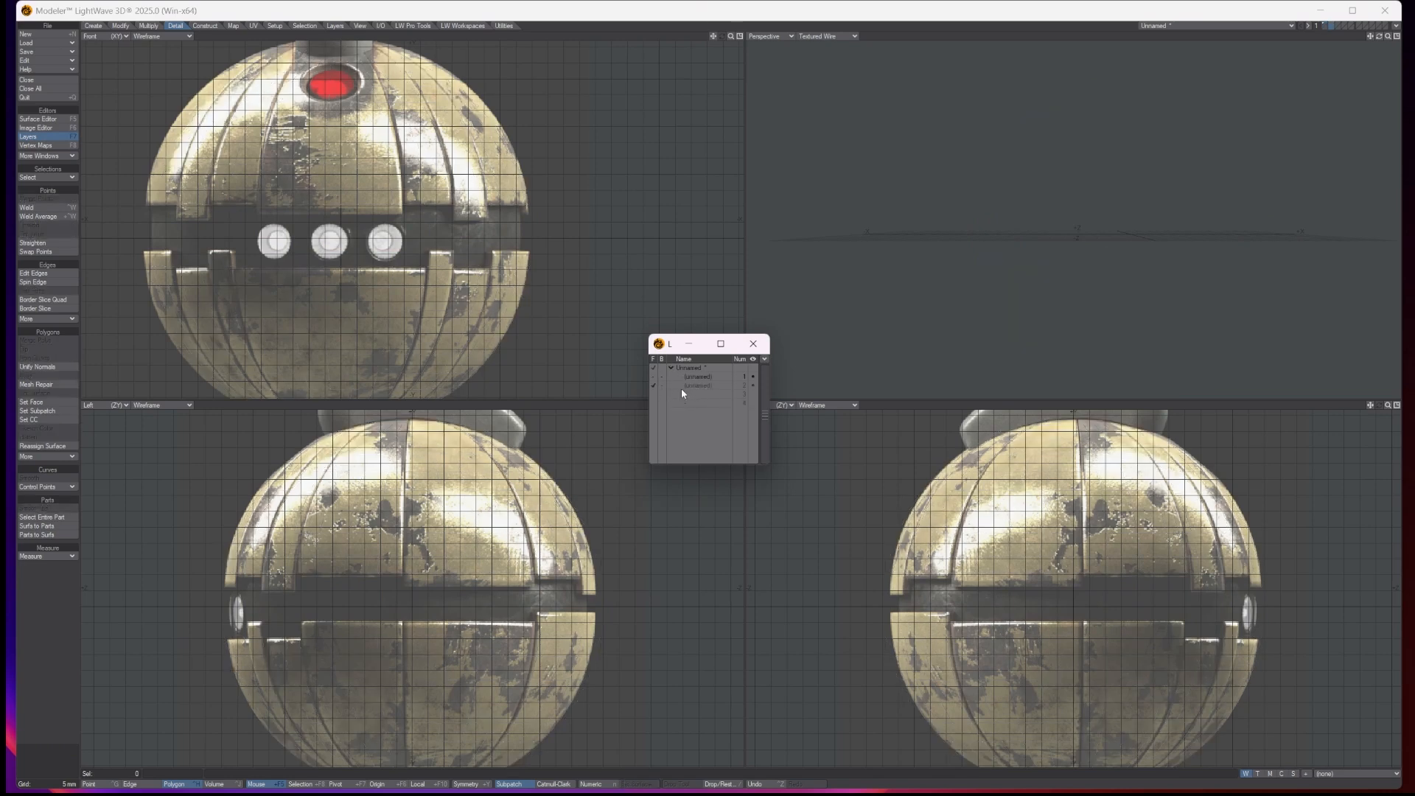
key("ctrl+v")
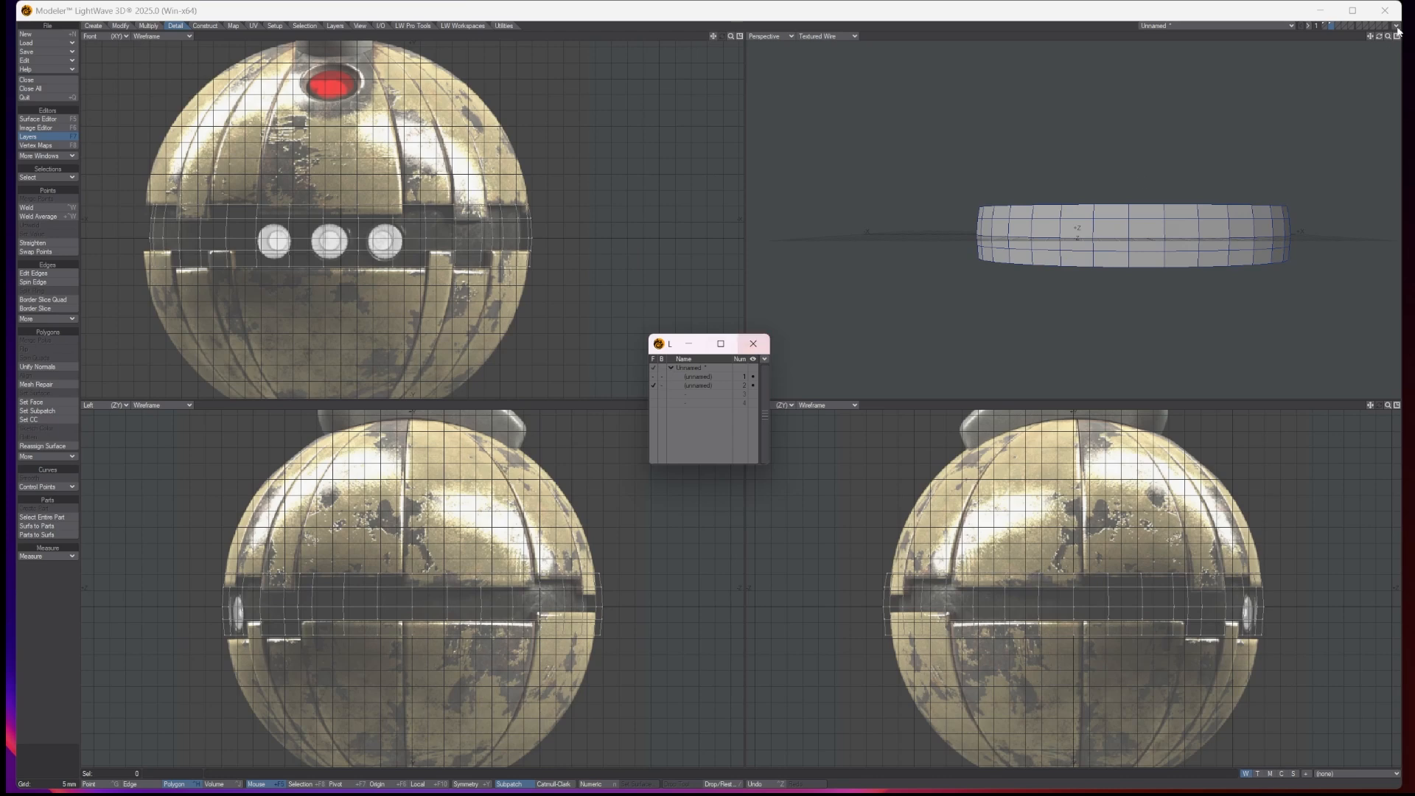
left_click_drag(1379, 36, 1389, 62)
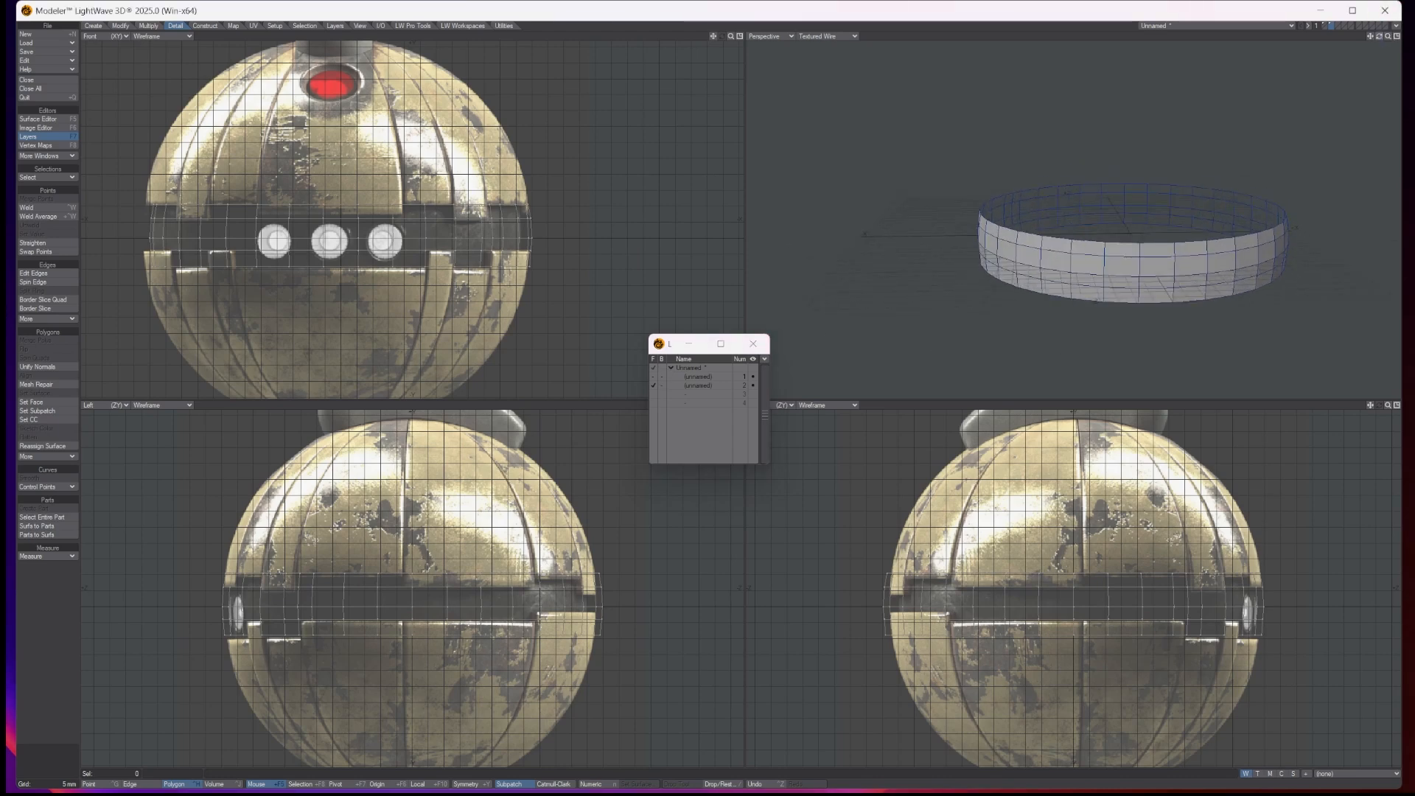
Step: Move the band polygons matching the reference's panel tabs, along both edges of the gap, from the second layer into the first layer
left_click(662, 377)
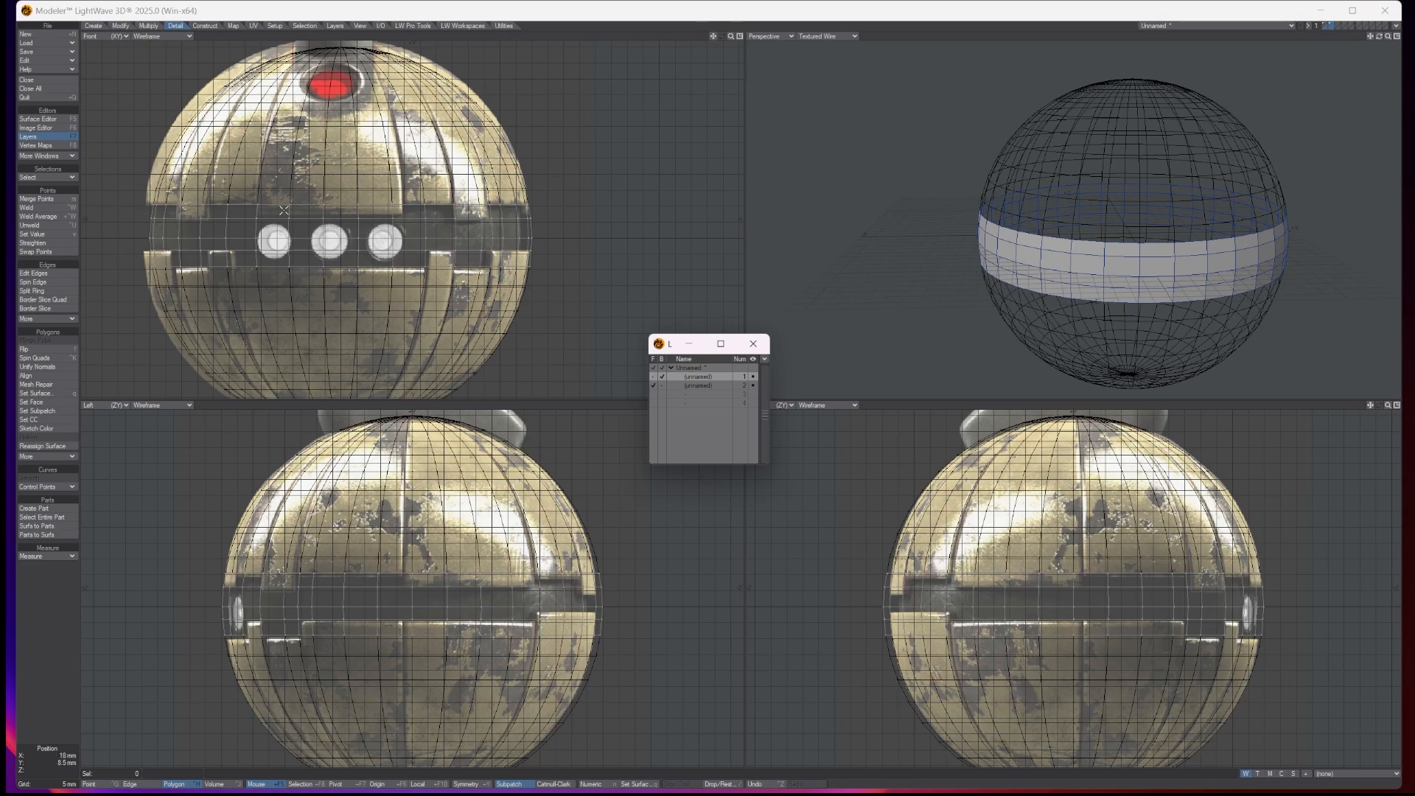
left_click_drag(277, 212, 370, 212)
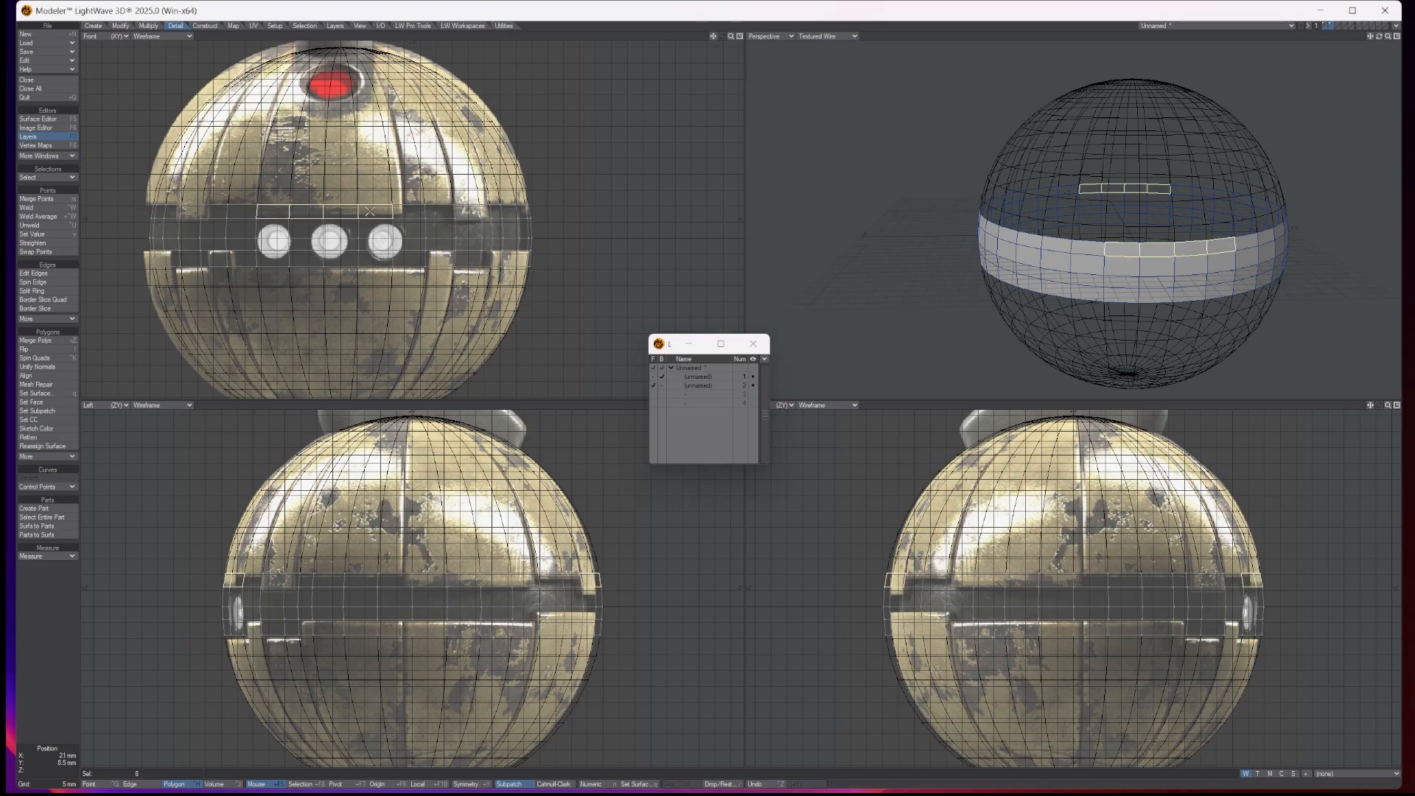
left_click(219, 260)
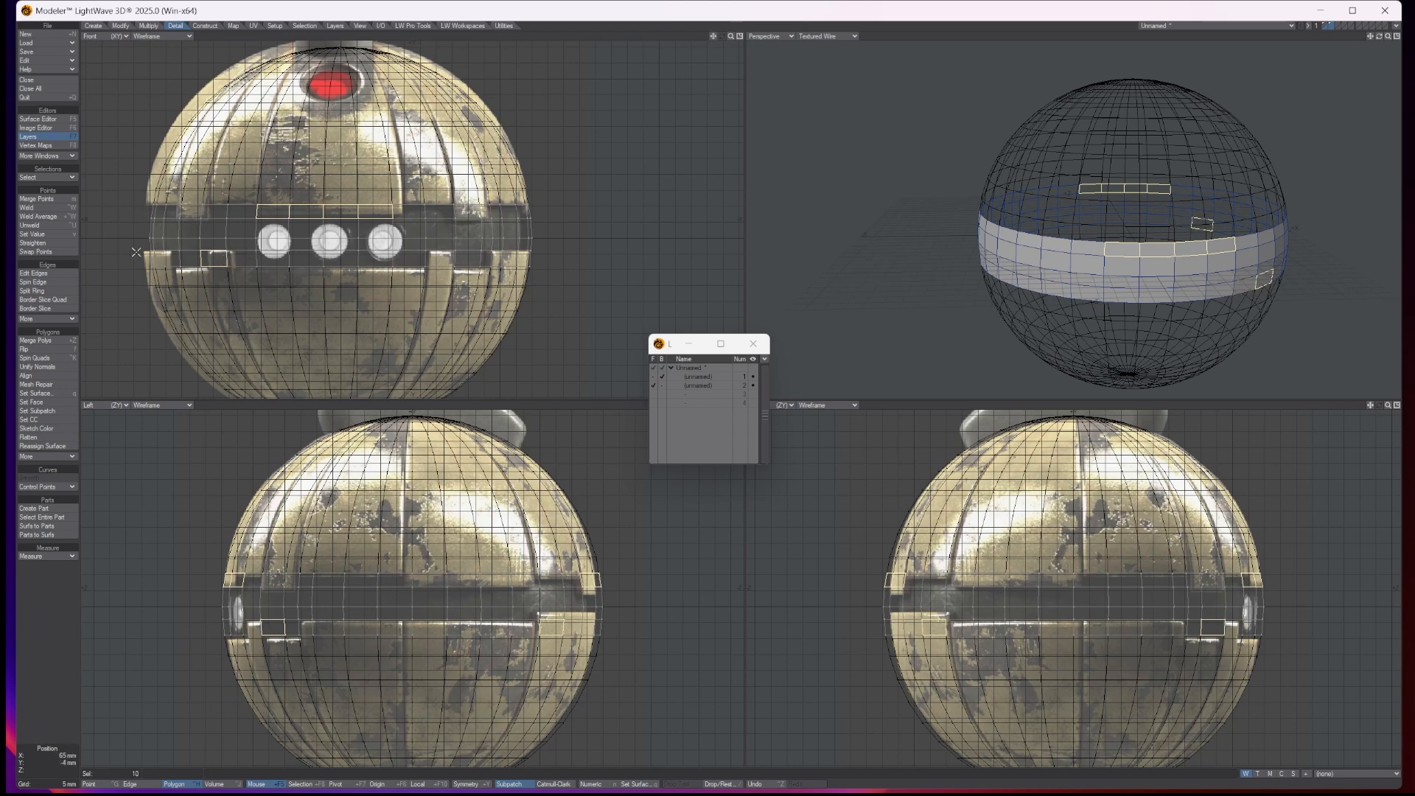
mouse_move(139, 253)
left_mouse_down()
mouse_move(166, 258)
mouse_move(142, 255)
left_mouse_up()
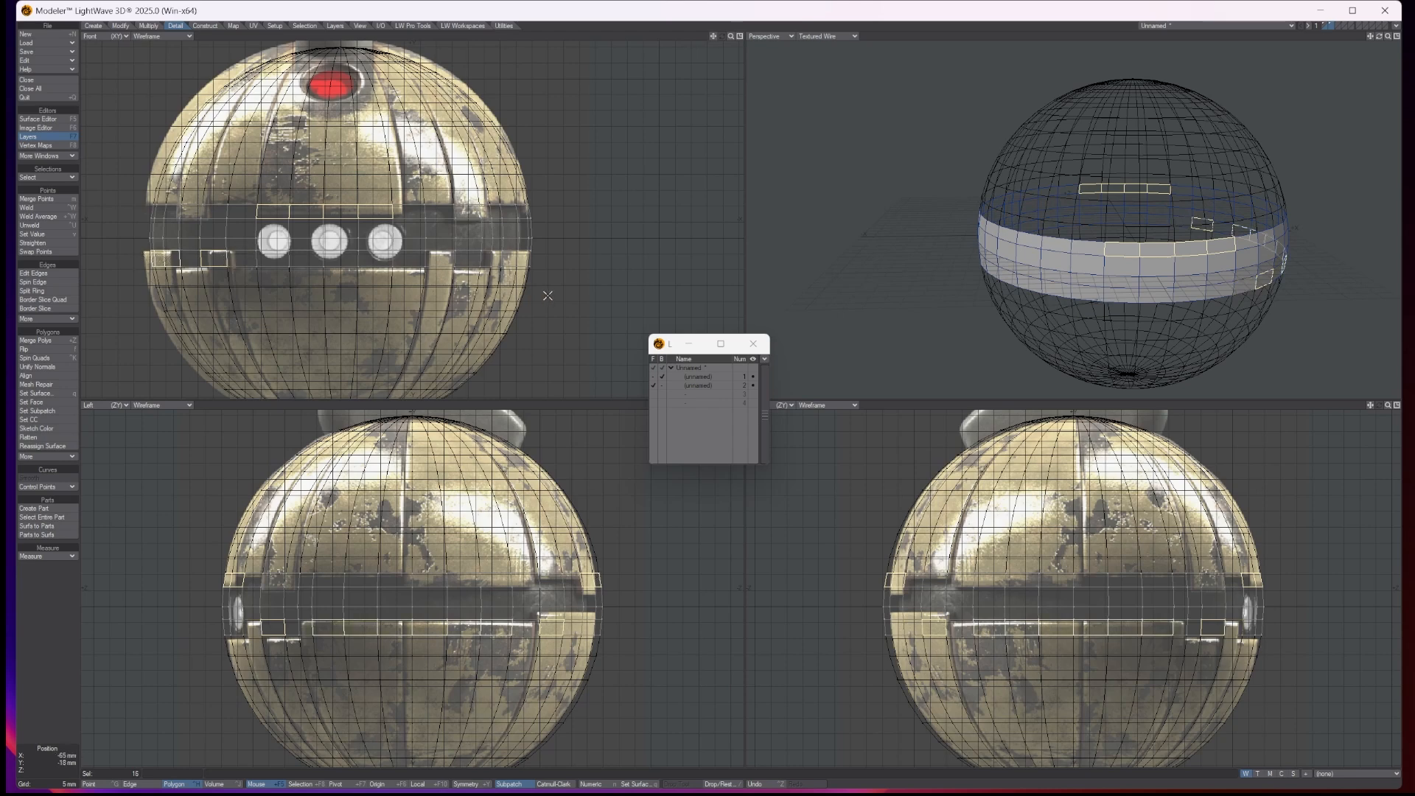
left_click(442, 259)
left_click_drag(501, 262, 534, 260)
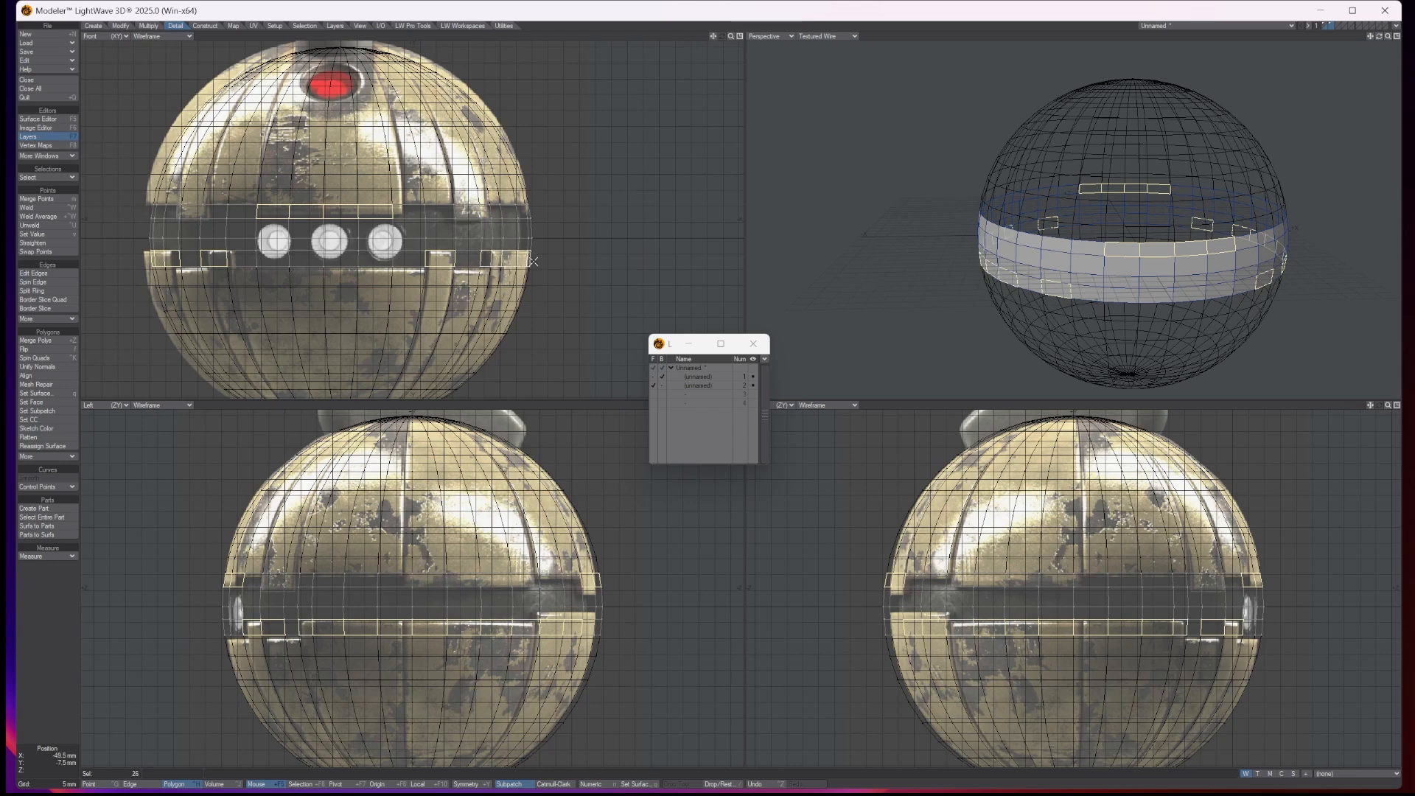
left_click(472, 212)
left_click(492, 212)
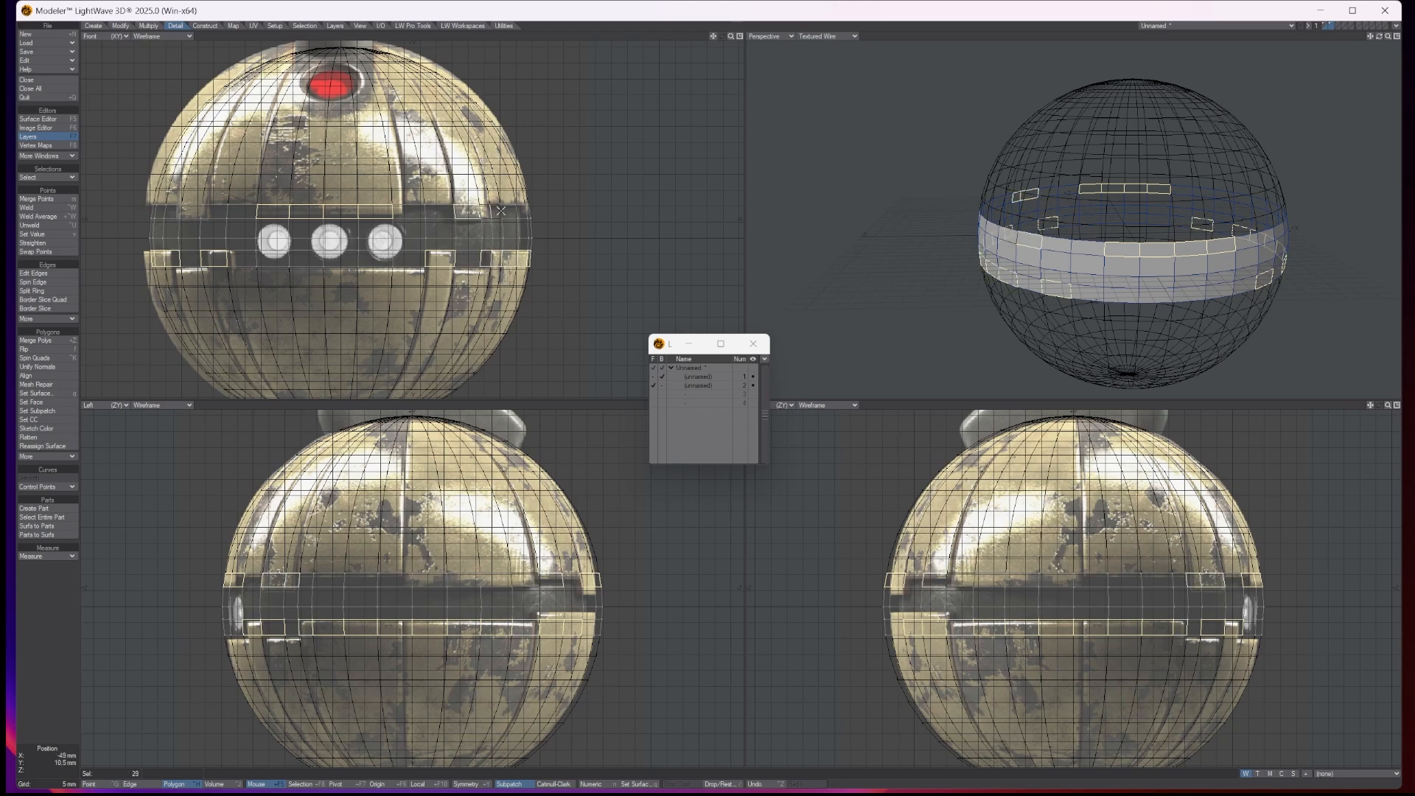
left_click_drag(194, 209, 192, 199)
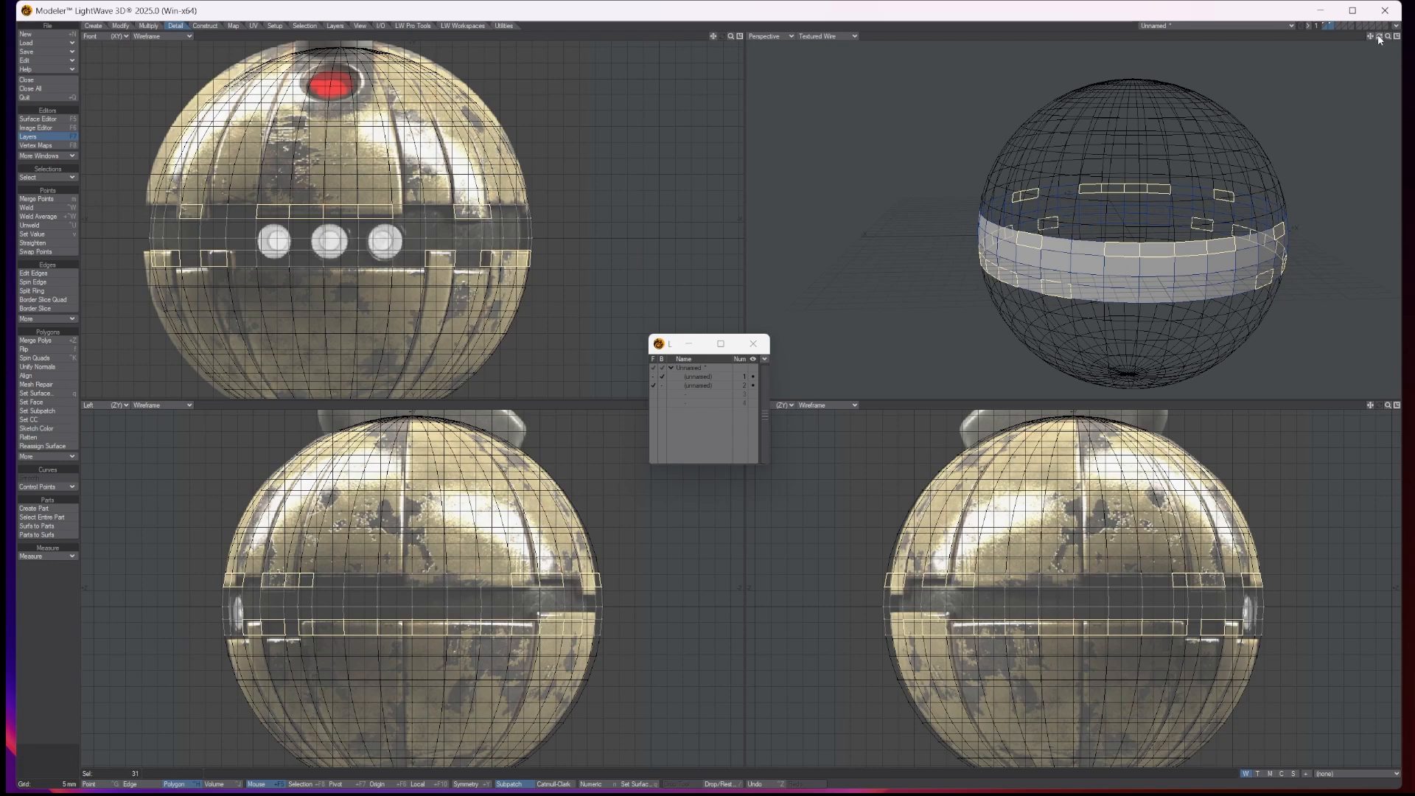
left_click_drag(1379, 37, 1061, 36)
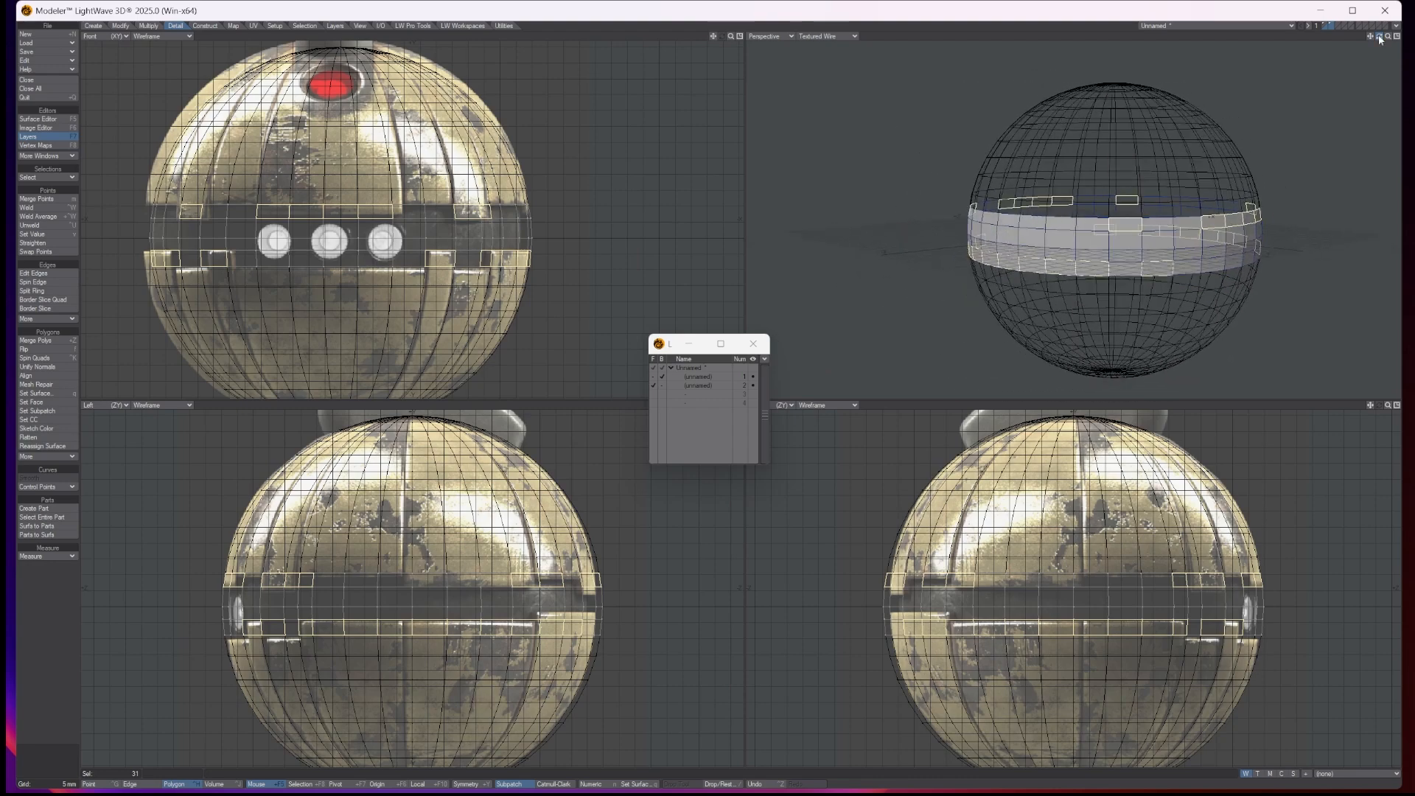
key("slash")
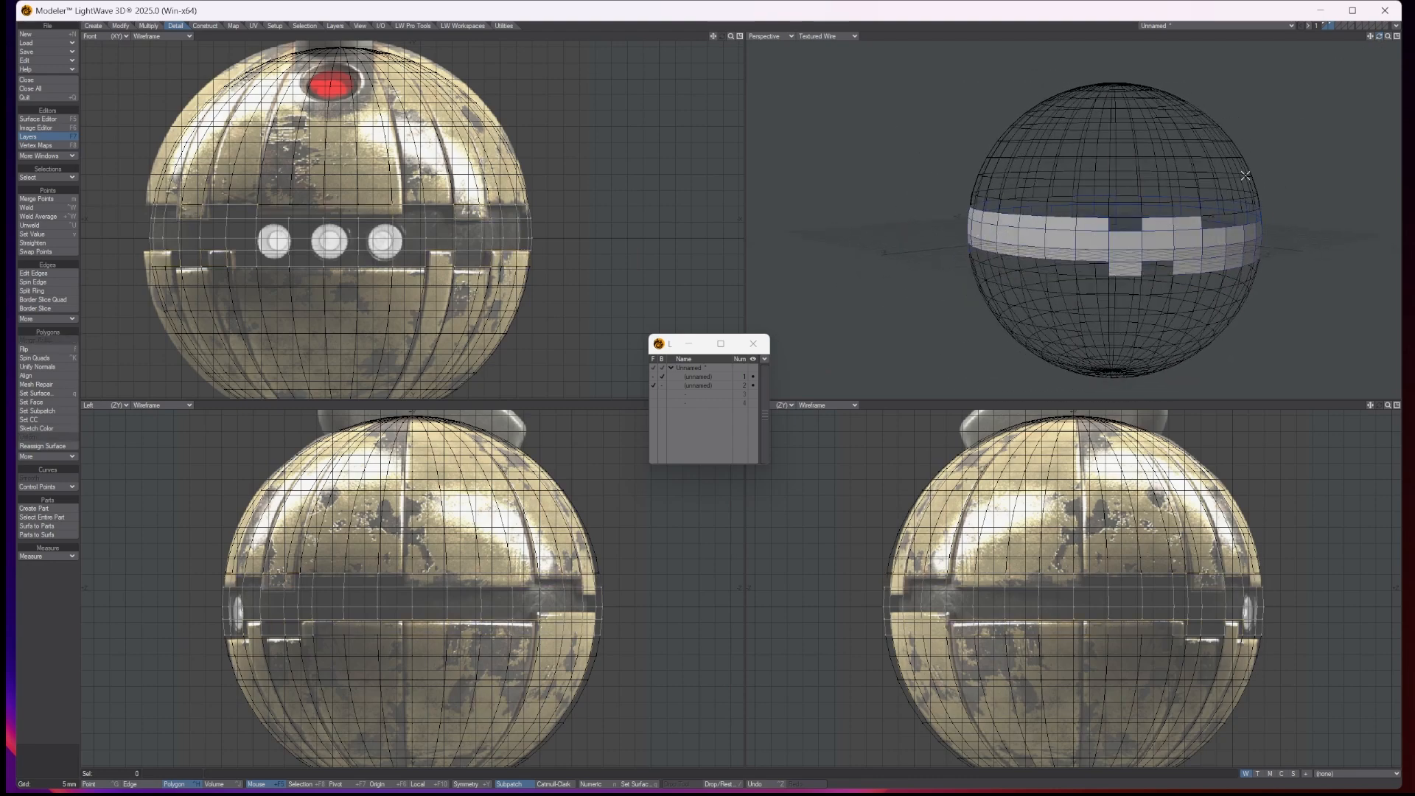
left_click(709, 378)
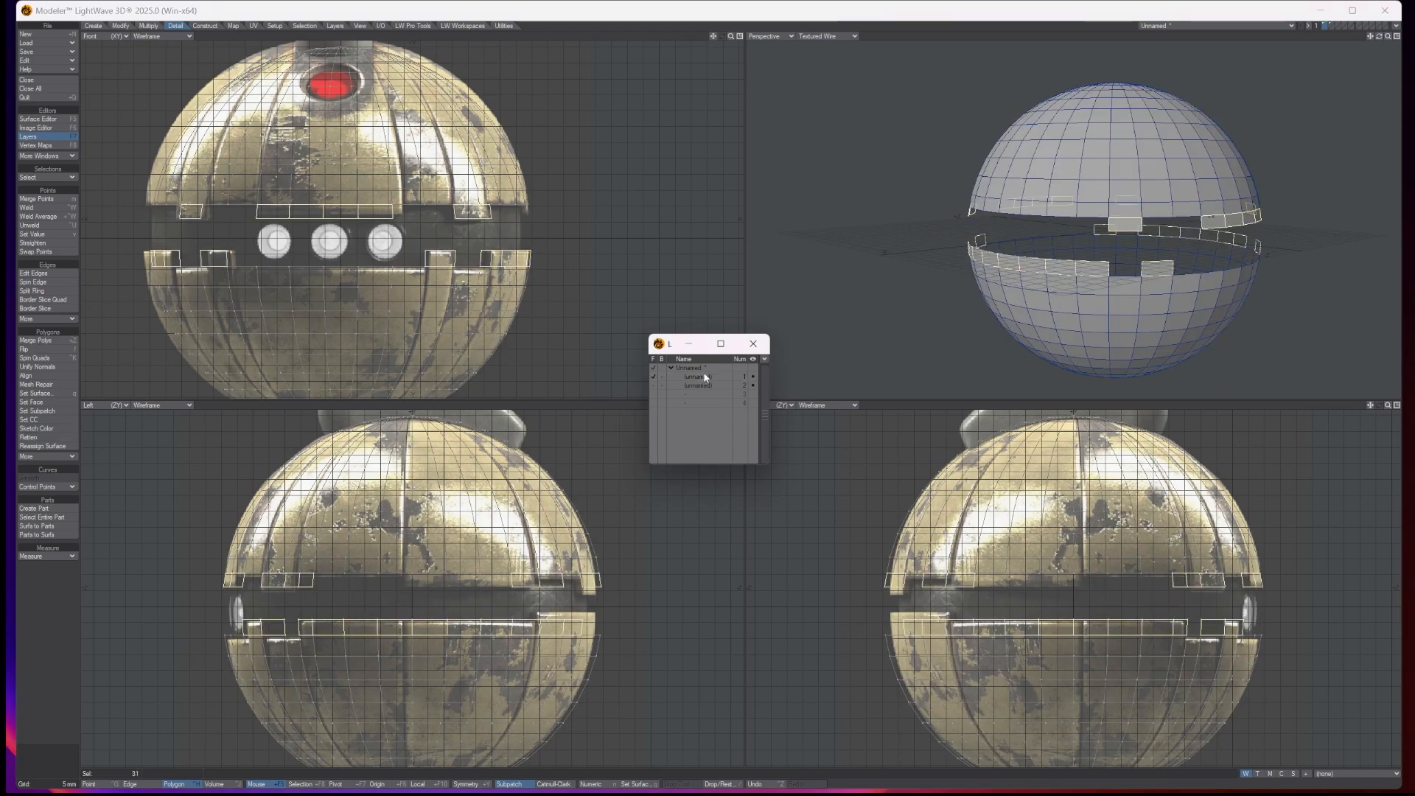
key("slash")
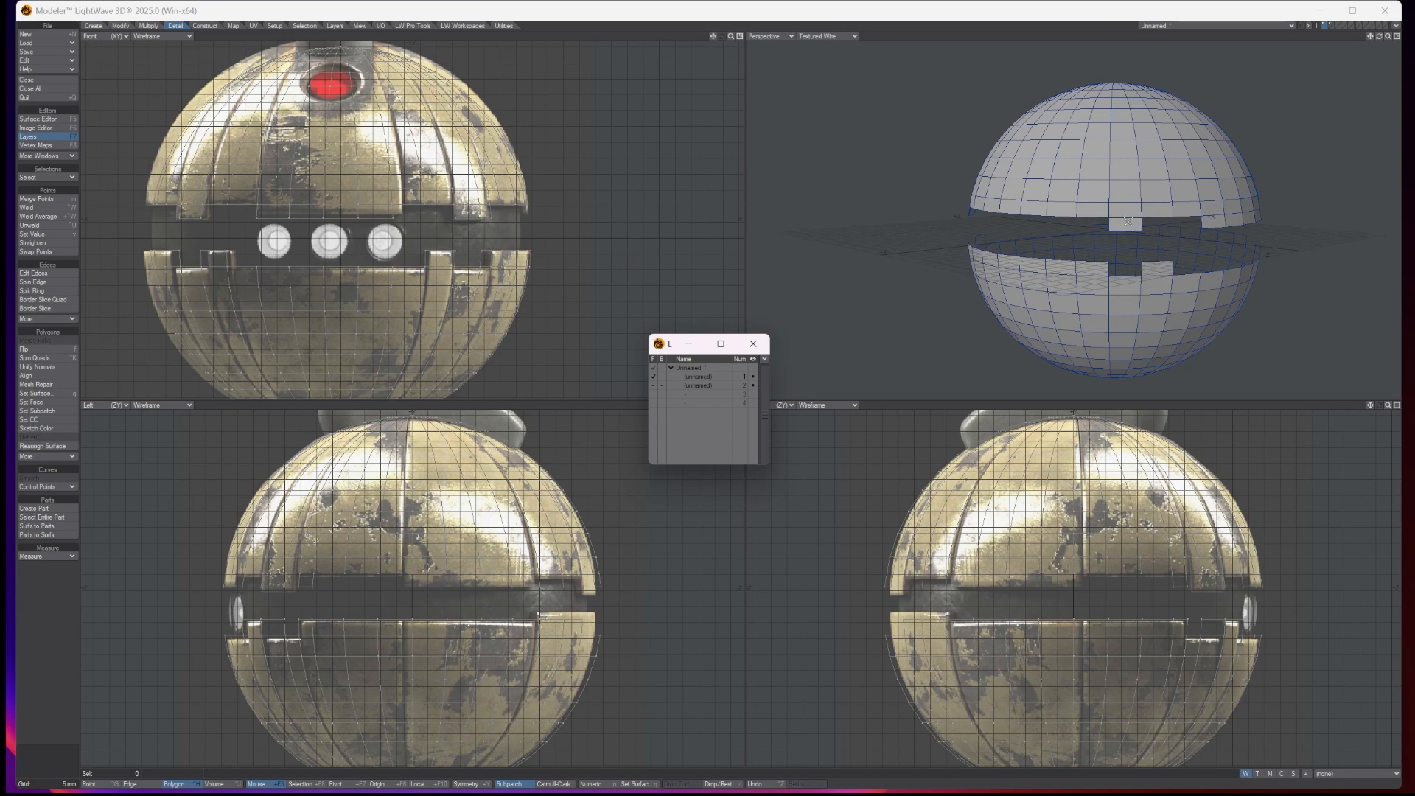
Step: Check the upper shell's connected polygons, and merge the first layer's coincident points to join the tabs to both shell halves
left_click(1123, 189)
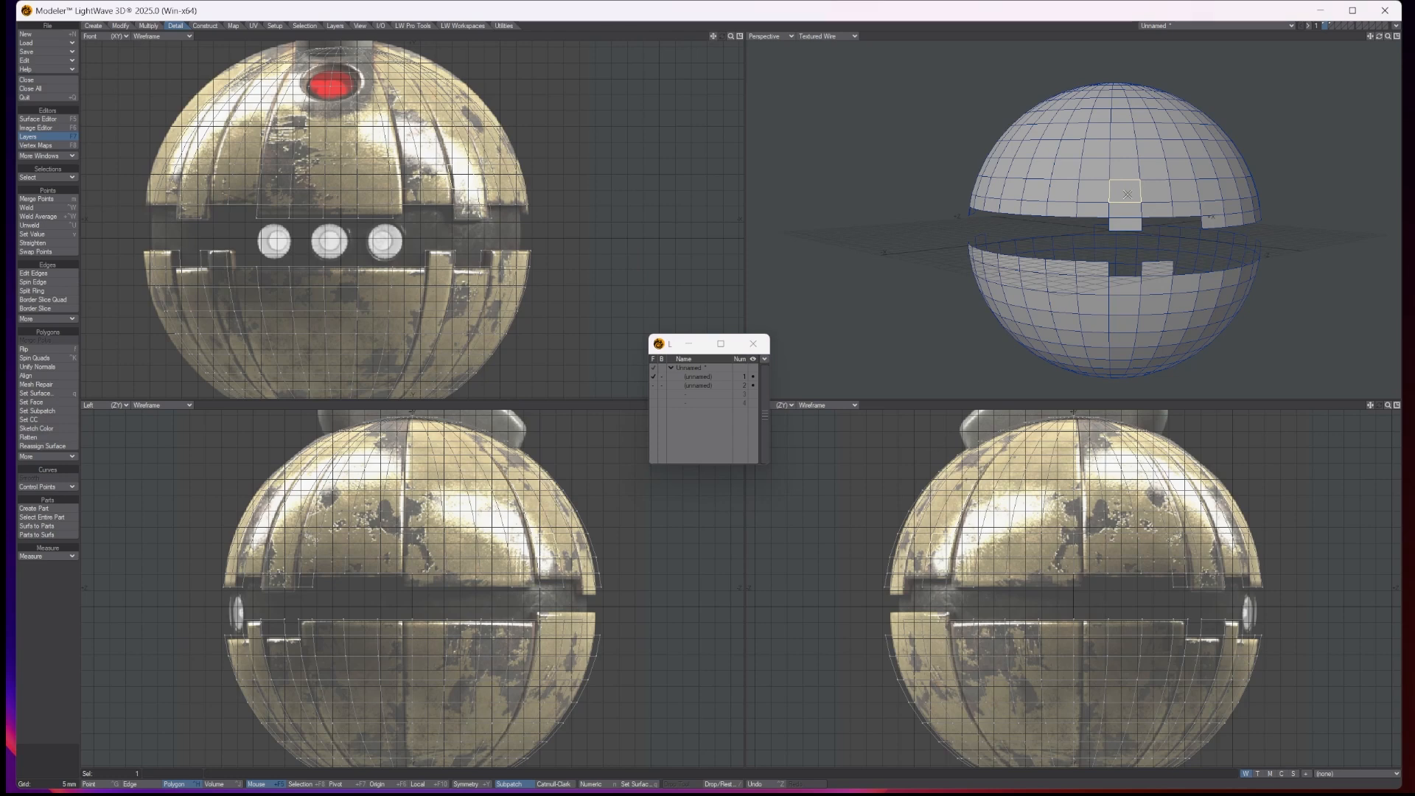
key("]")
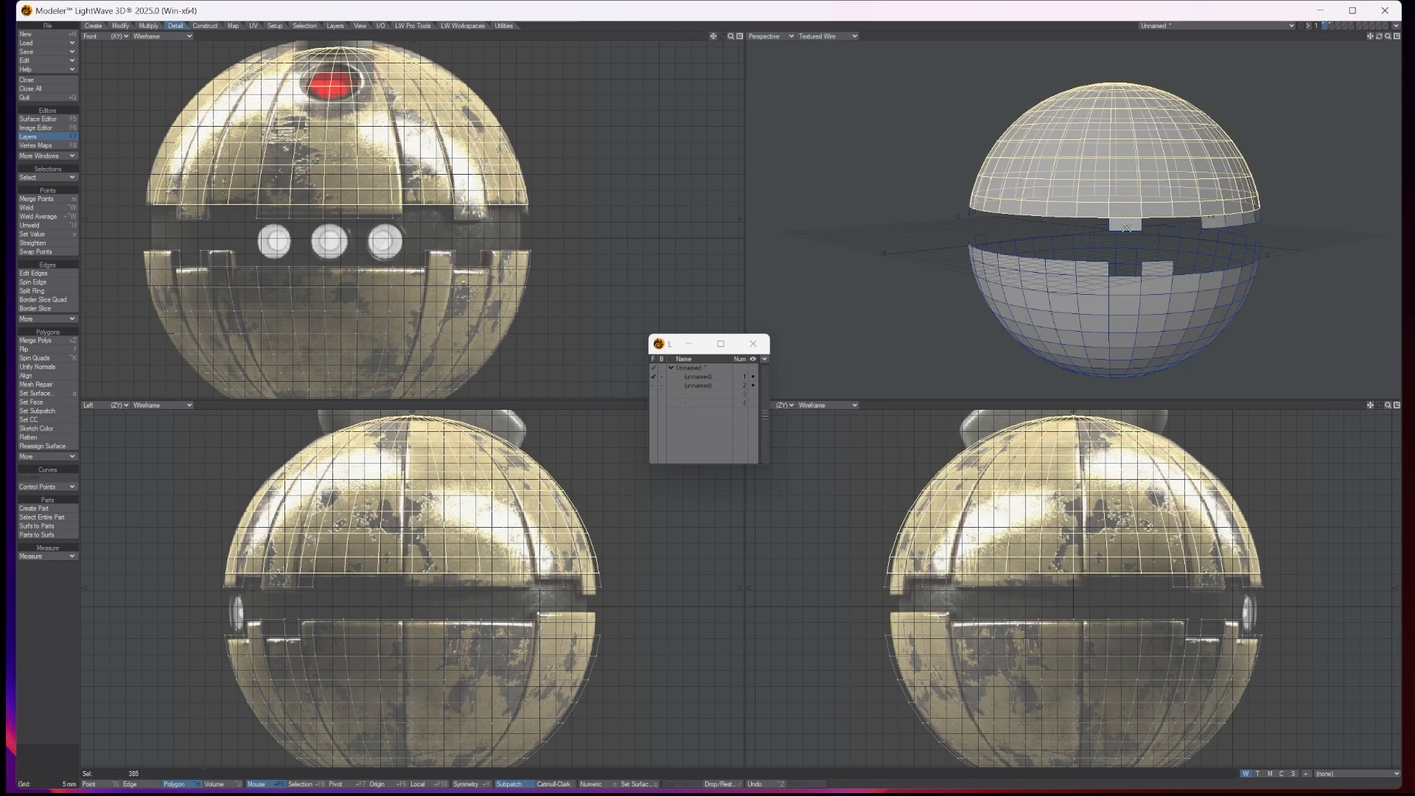
key("/")
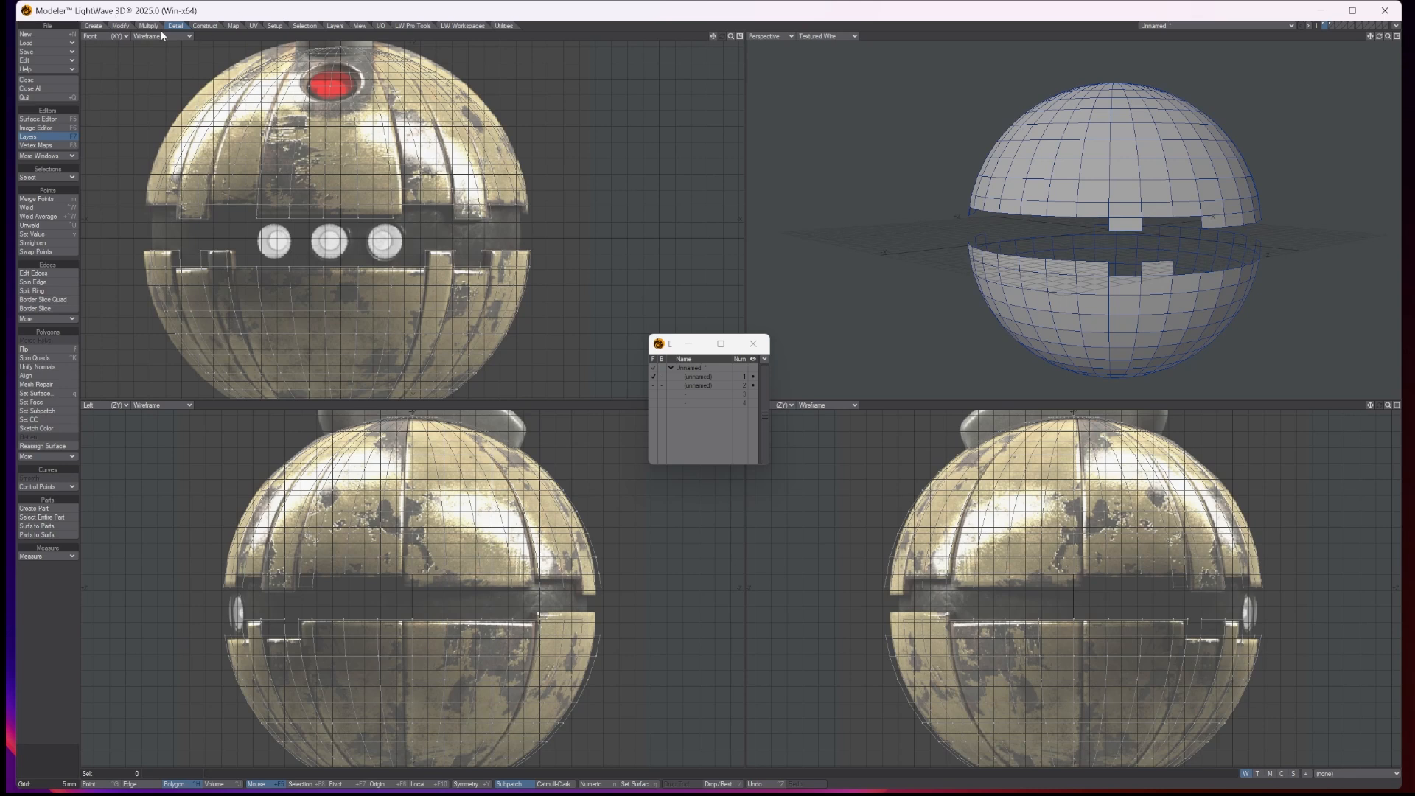
left_click(42, 199)
left_click(798, 372)
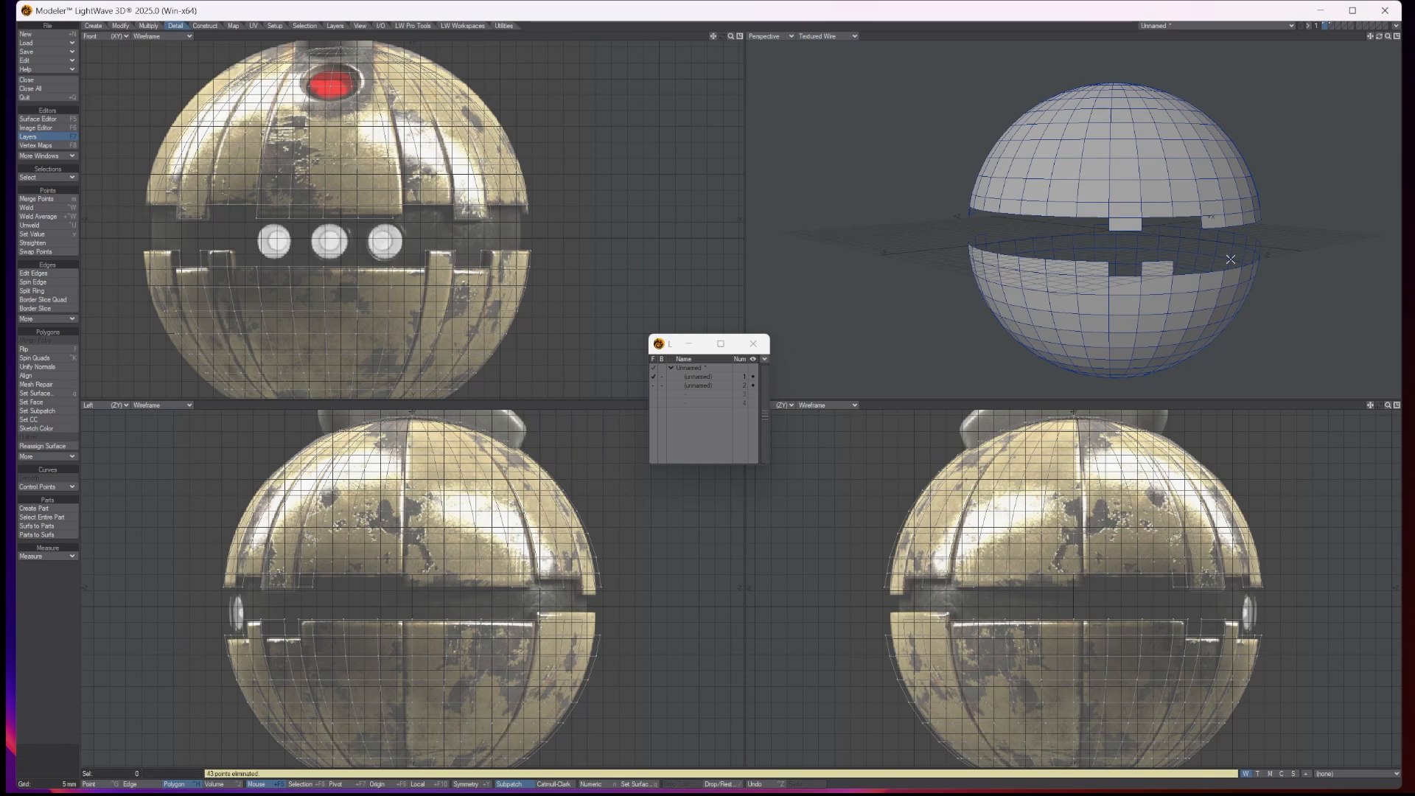
Step: Check the upper shell's connected polygons and compare both shells with the central band shown as a background layer
left_click(1120, 192)
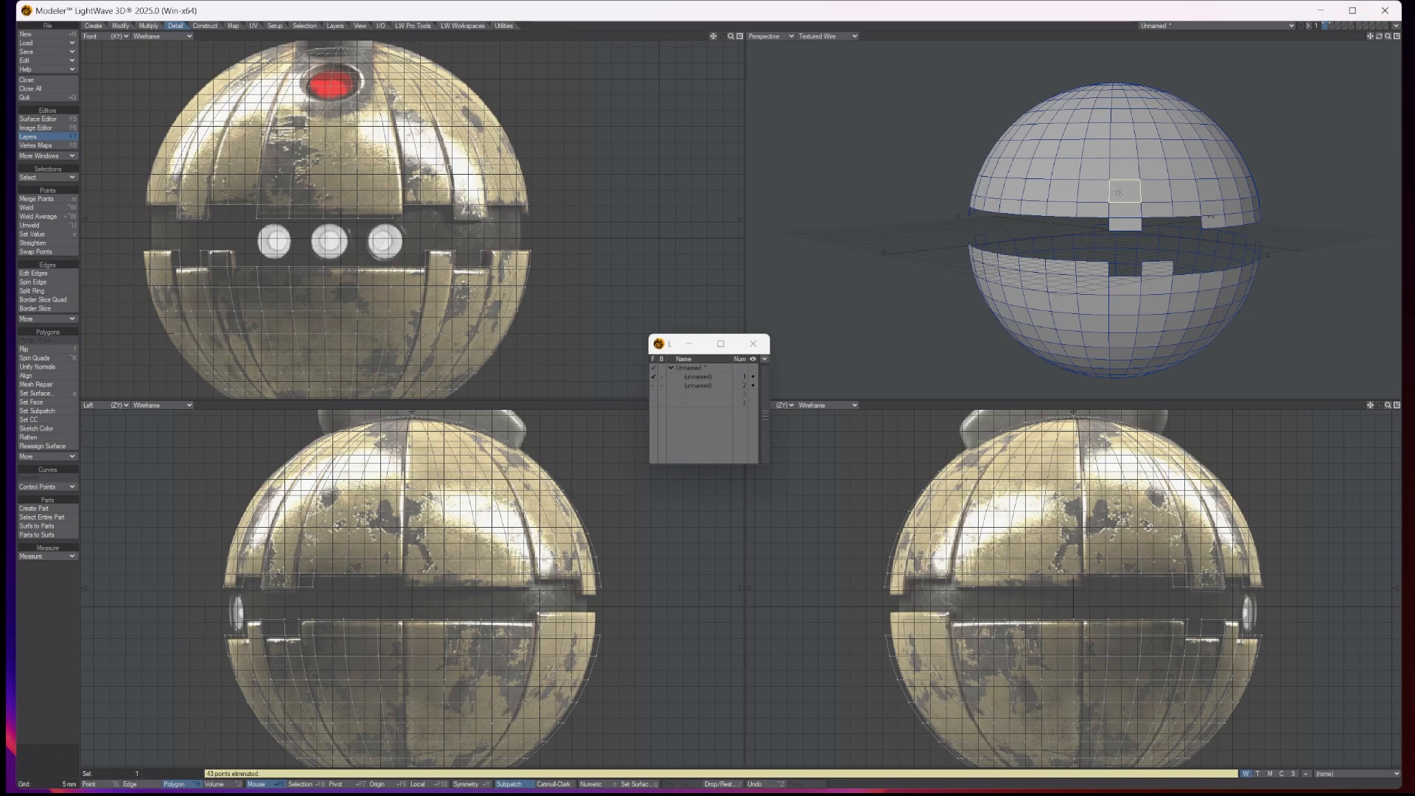
key("bracketright")
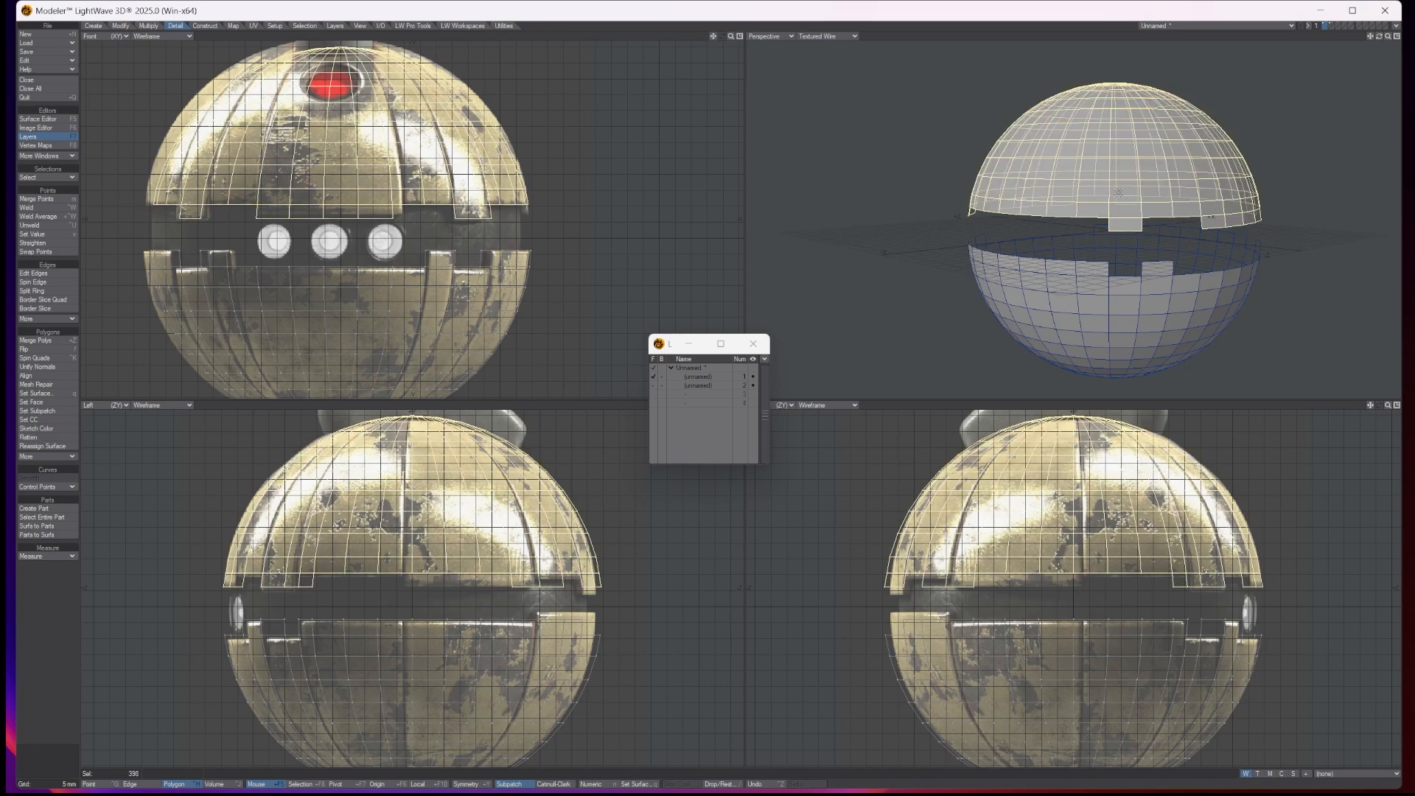
key("slash")
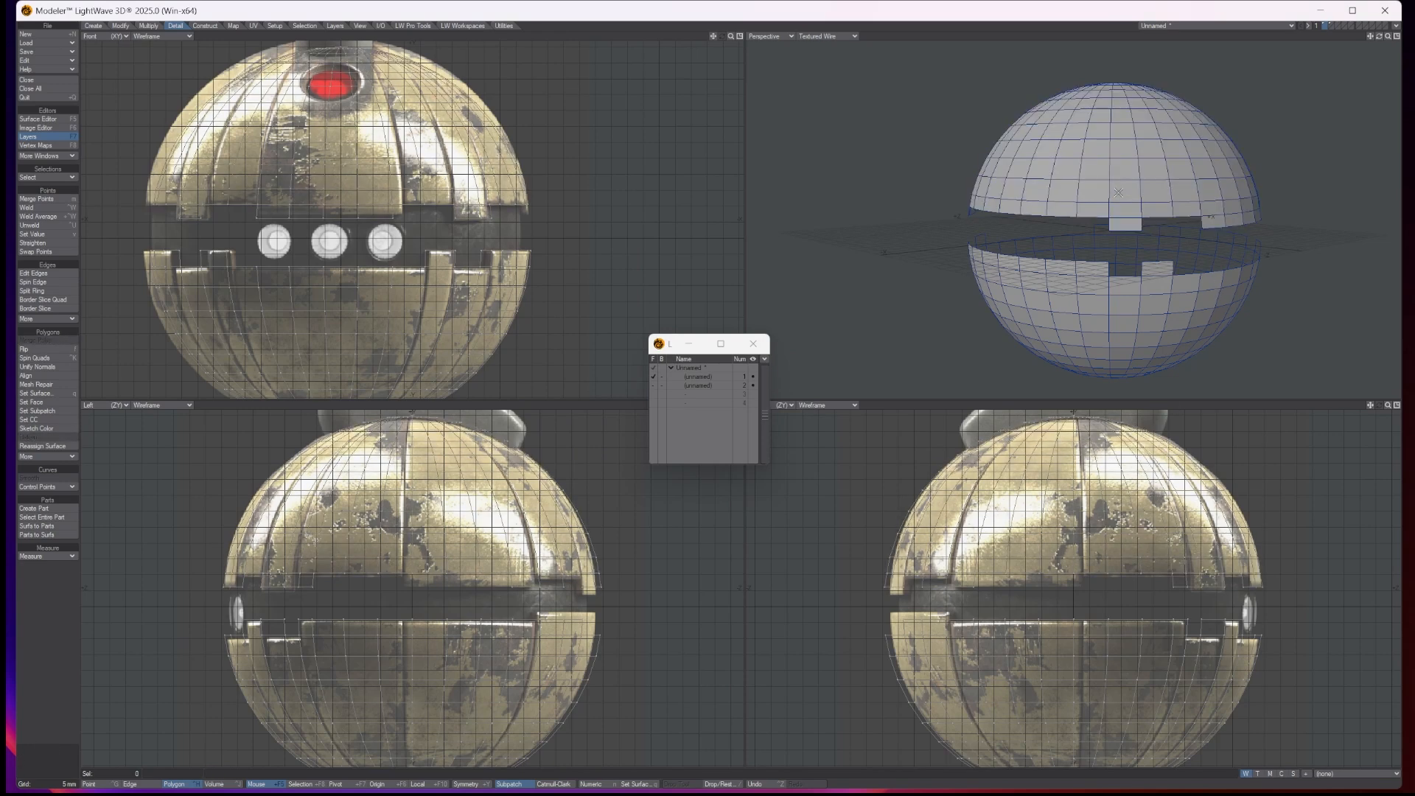
left_click(662, 386)
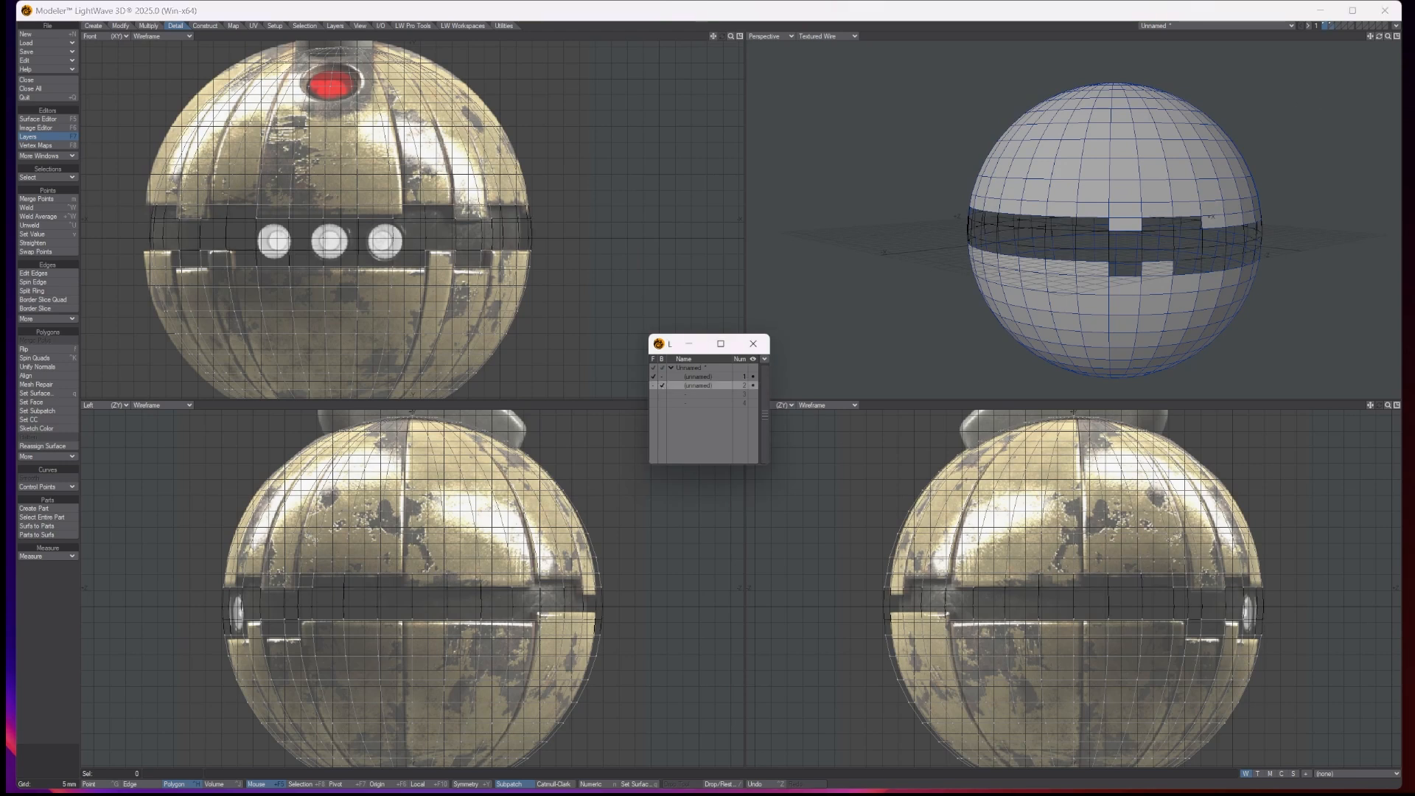
left_click(684, 377)
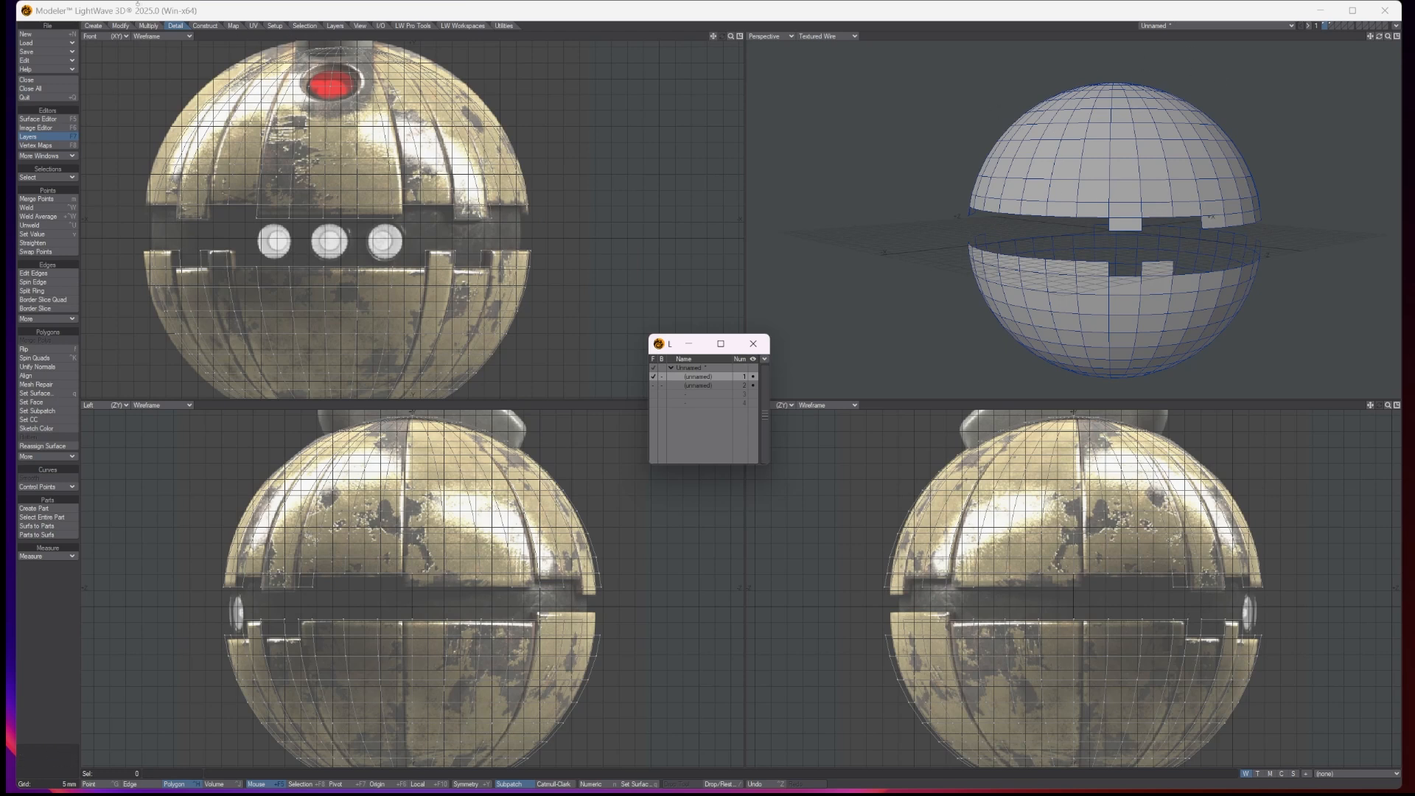
Step: Thicken the upper and lower shells in the first layer by 2.5 mm with 2 segments
left_click(151, 26)
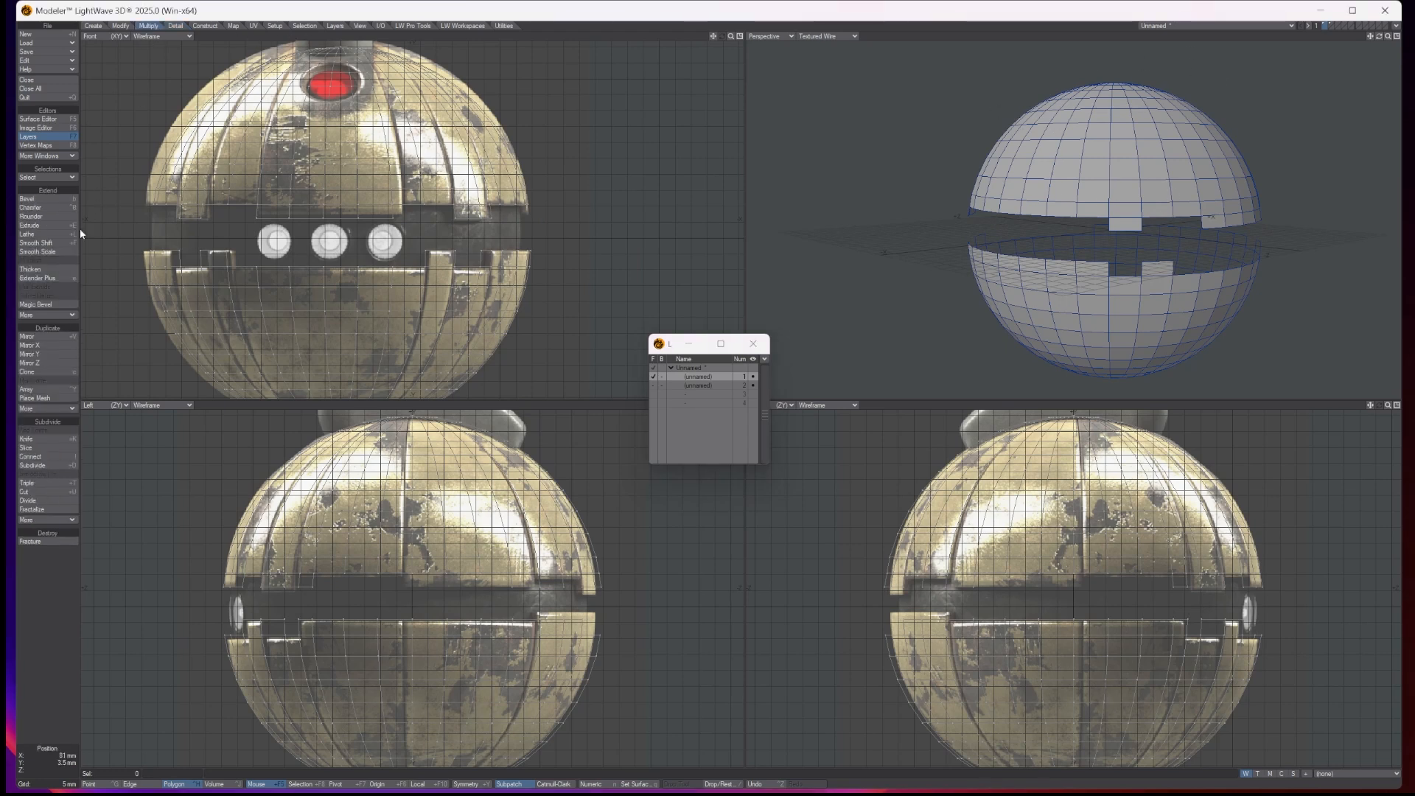
left_click(31, 270)
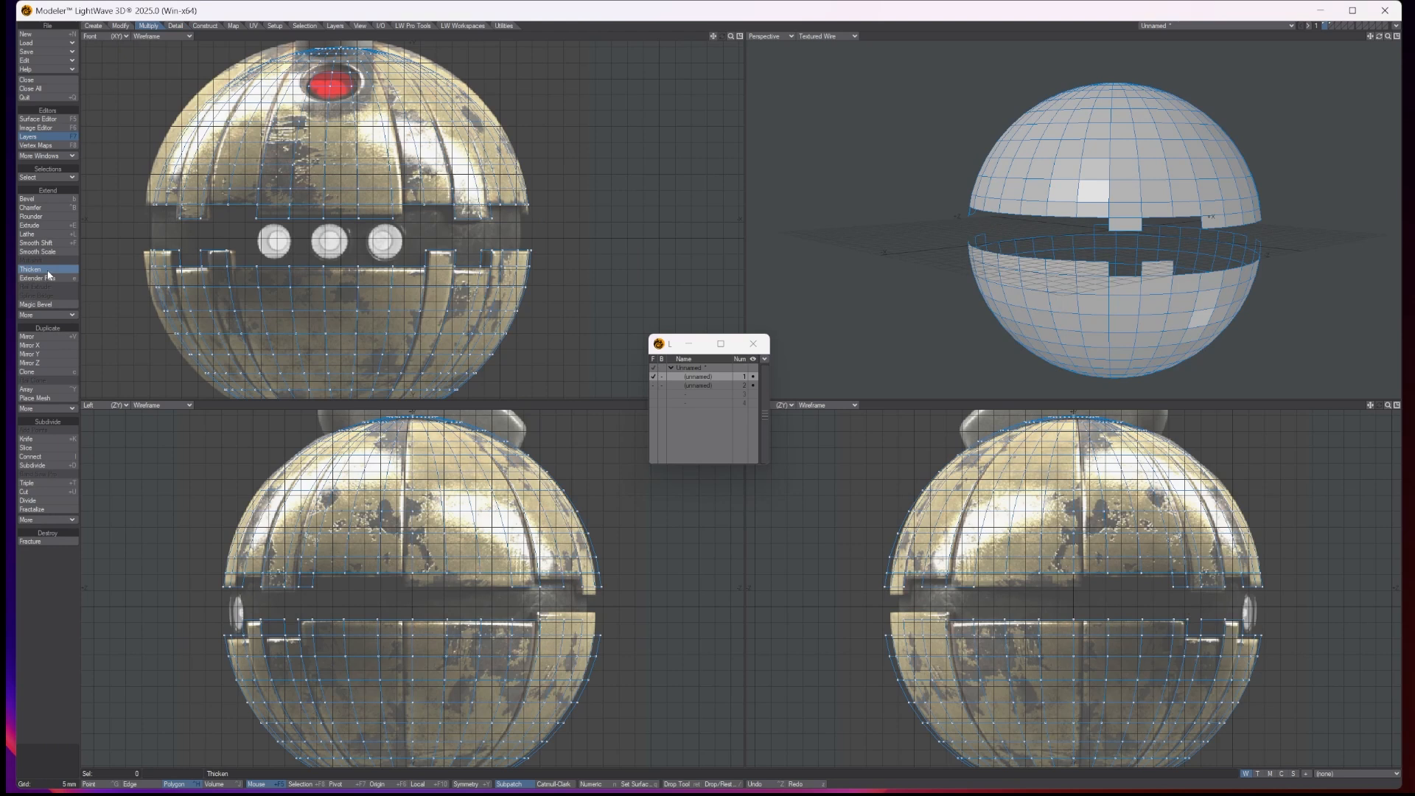
key("n")
left_click(732, 348)
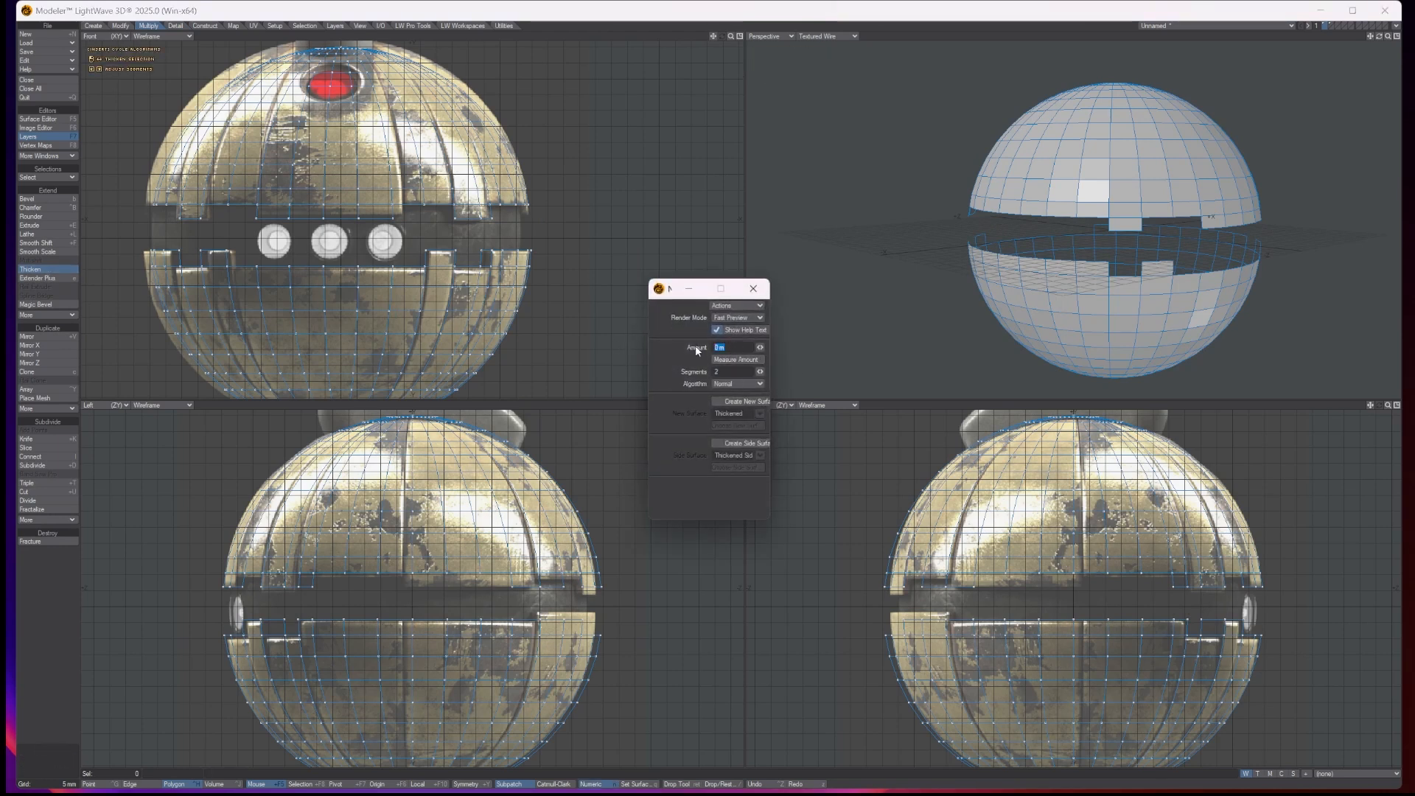
type("2.5mm")
left_click(722, 371)
type("2")
key("Return")
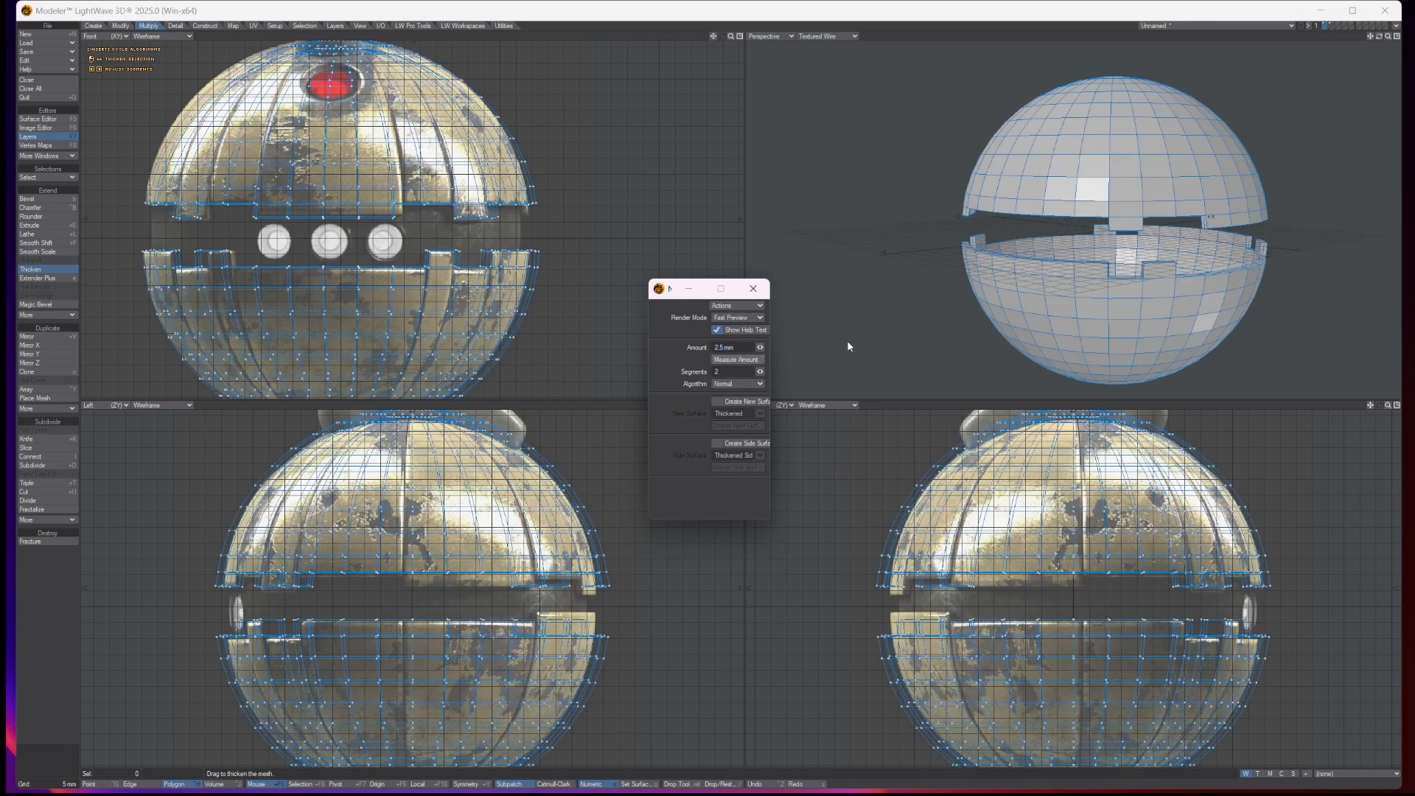
left_click_drag(1378, 36, 1378, 57)
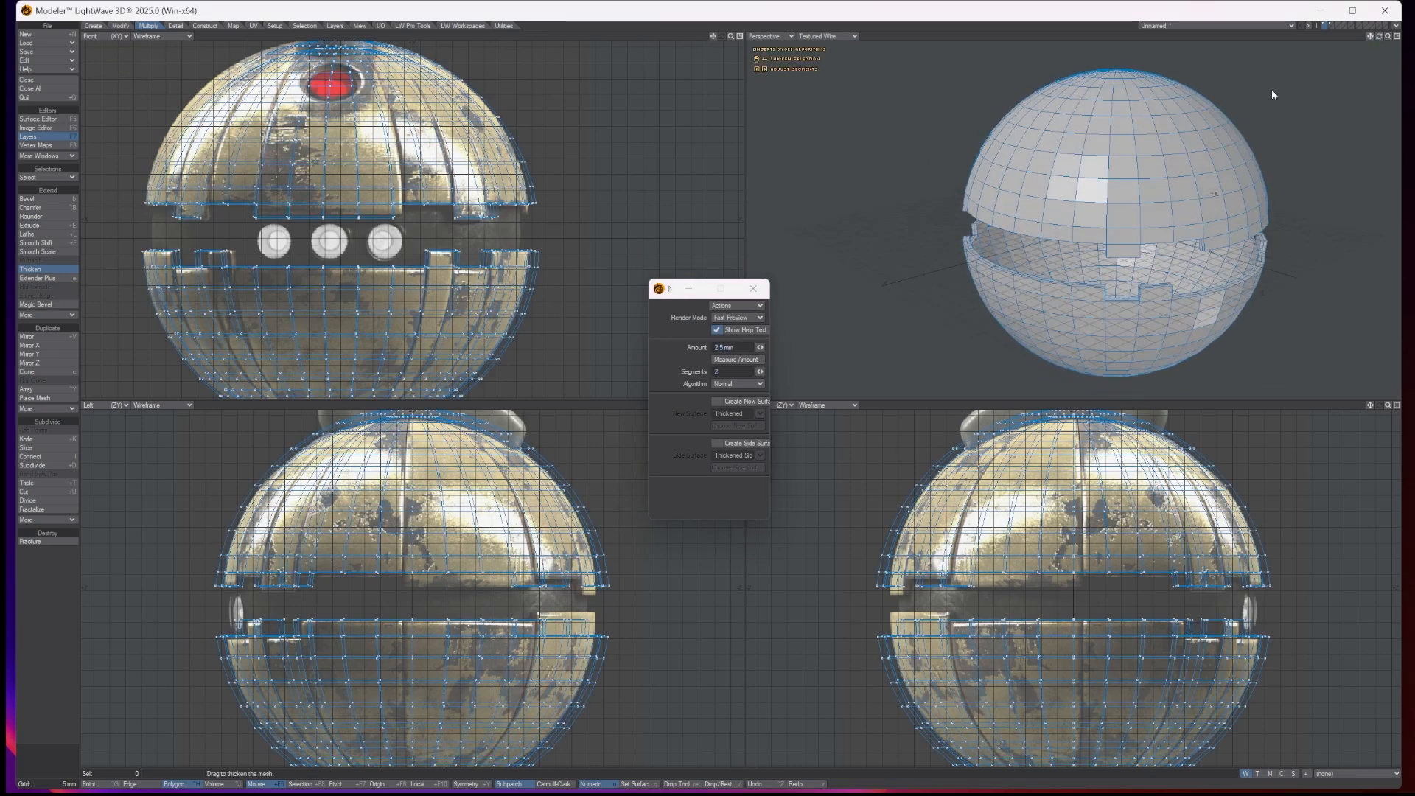
left_click(754, 290)
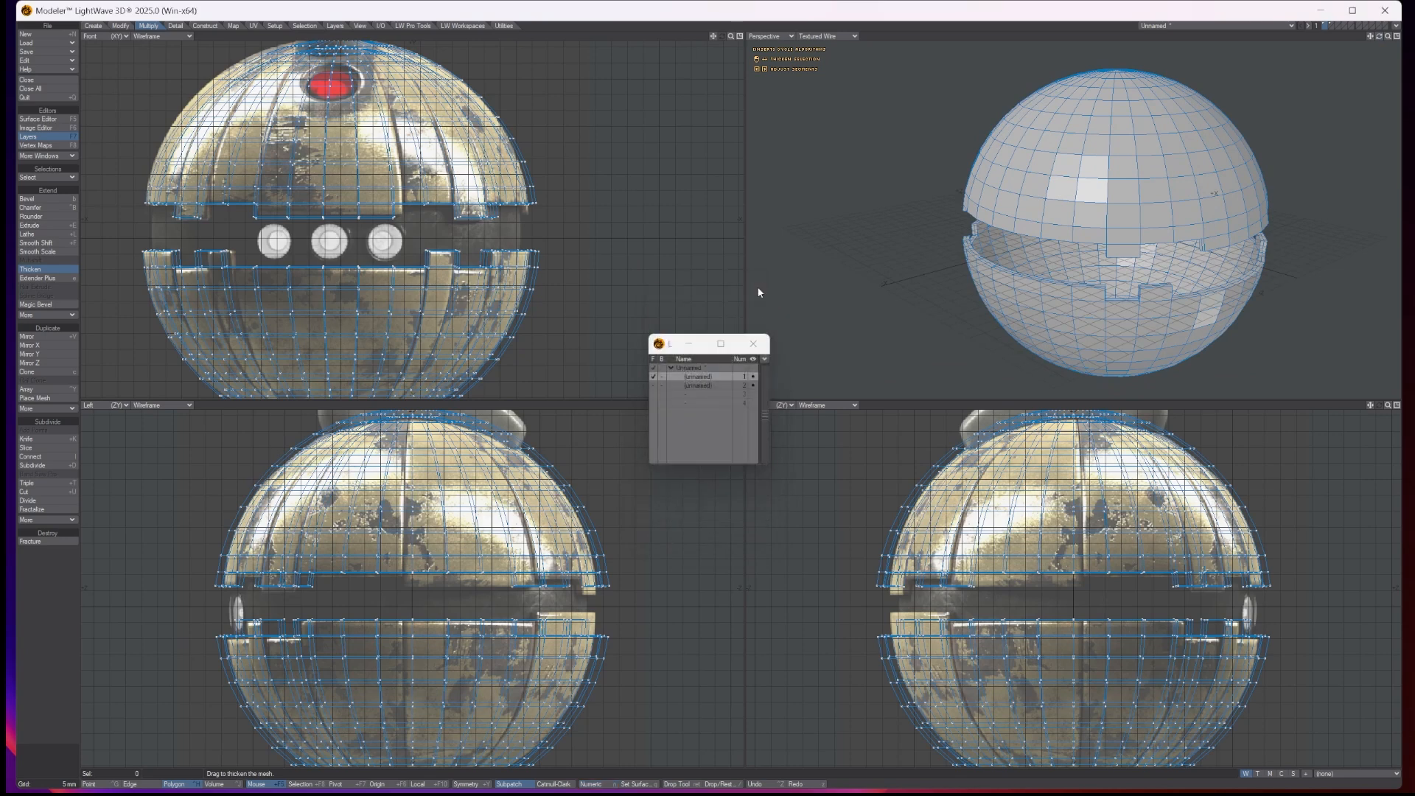
Step: Show both layers together and examine how the thickened shells' tabs and inner faces meet the central band
left_click(652, 384)
left_click_drag(1379, 36, 1375, 72)
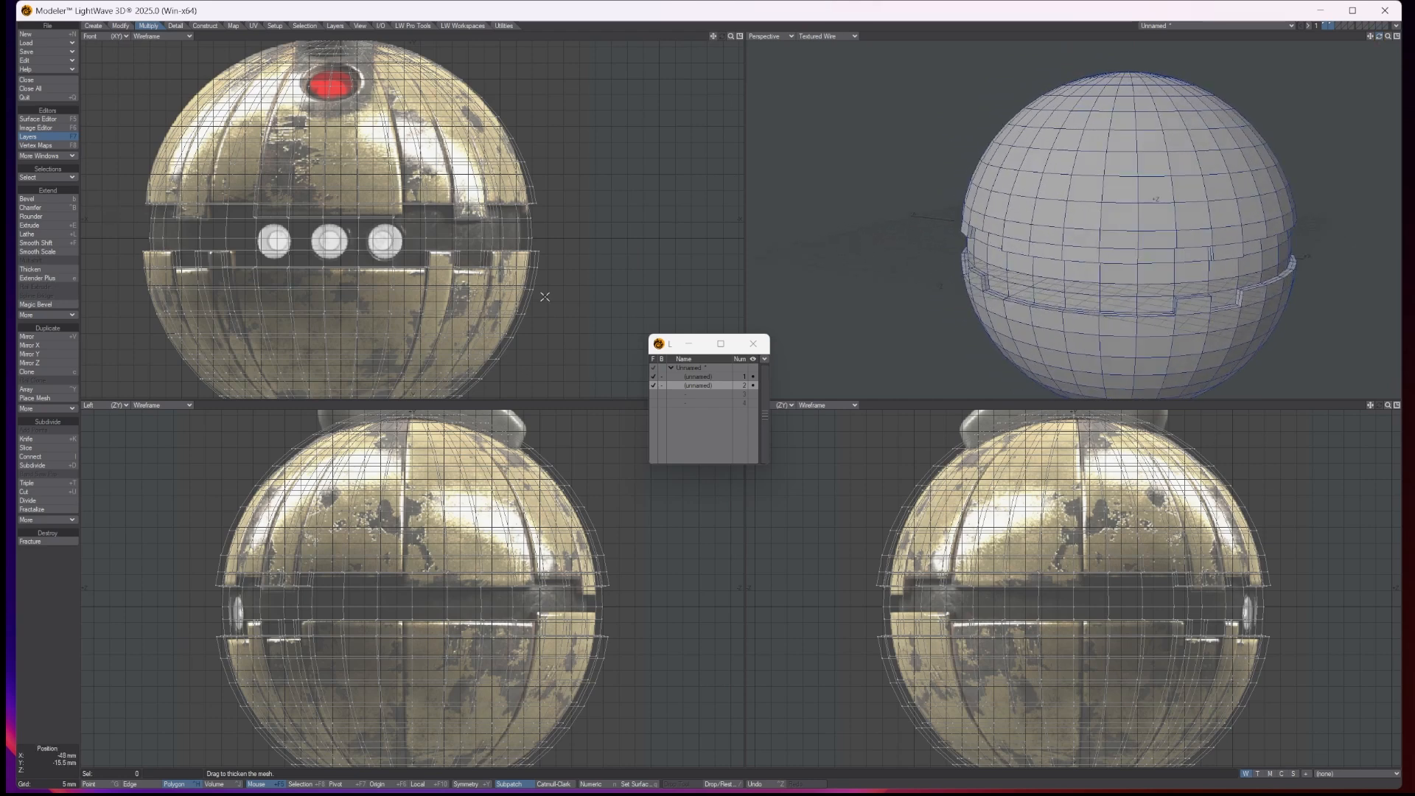
left_click_drag(276, 207, 297, 209)
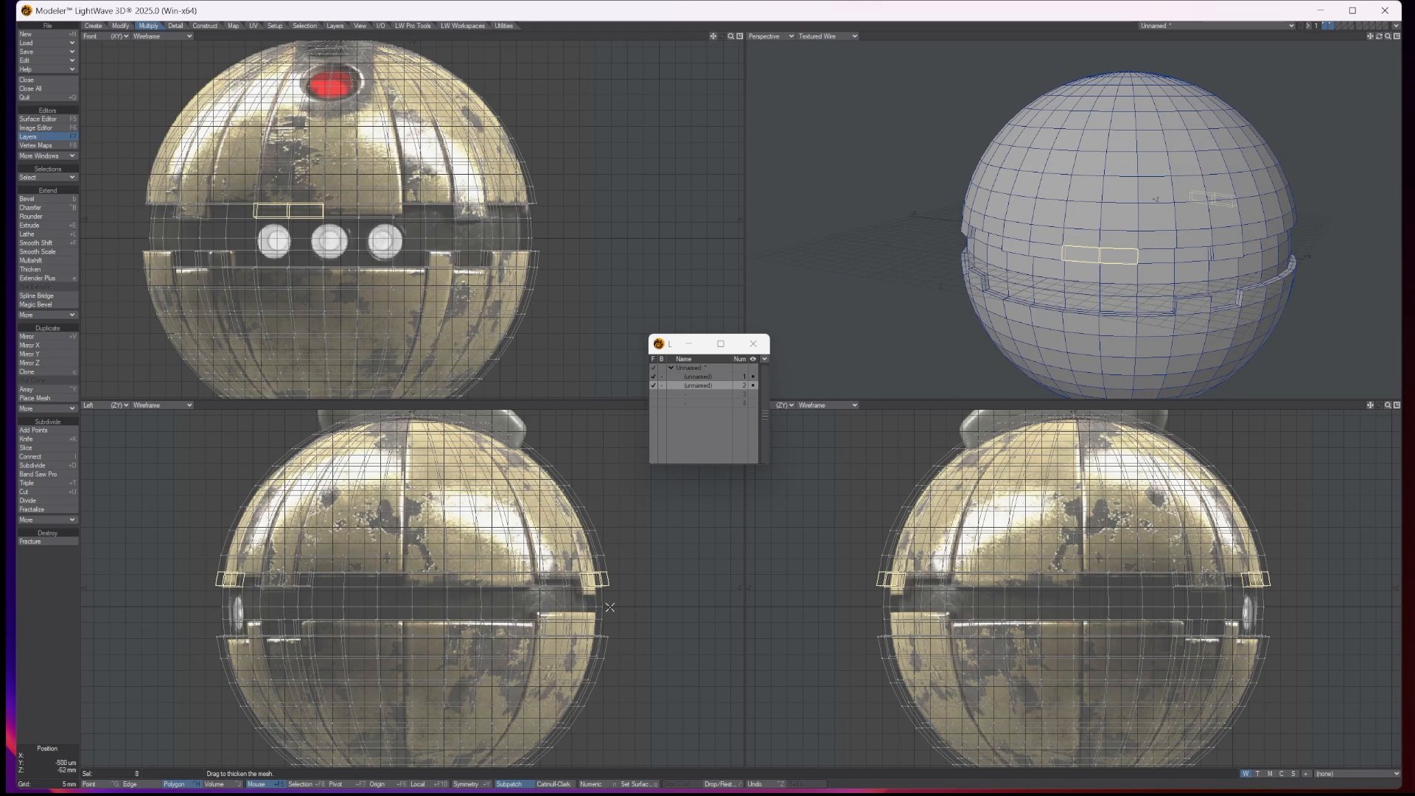
mouse_move(584, 529)
right_mouse_down()
mouse_move(624, 658)
mouse_move(592, 527)
right_mouse_up()
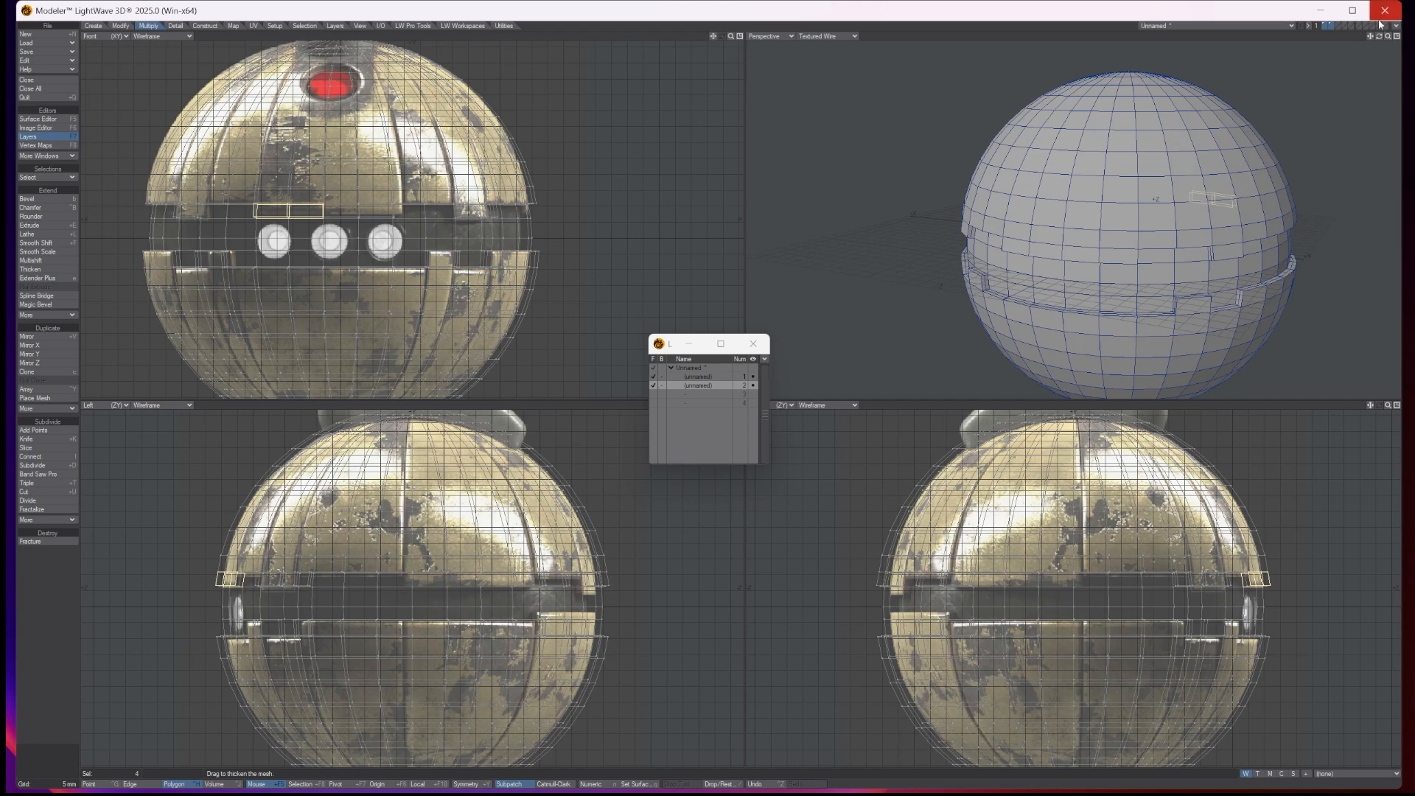
left_click_drag(1380, 38, 1127, 23)
left_click_drag(1354, 65, 1341, 75)
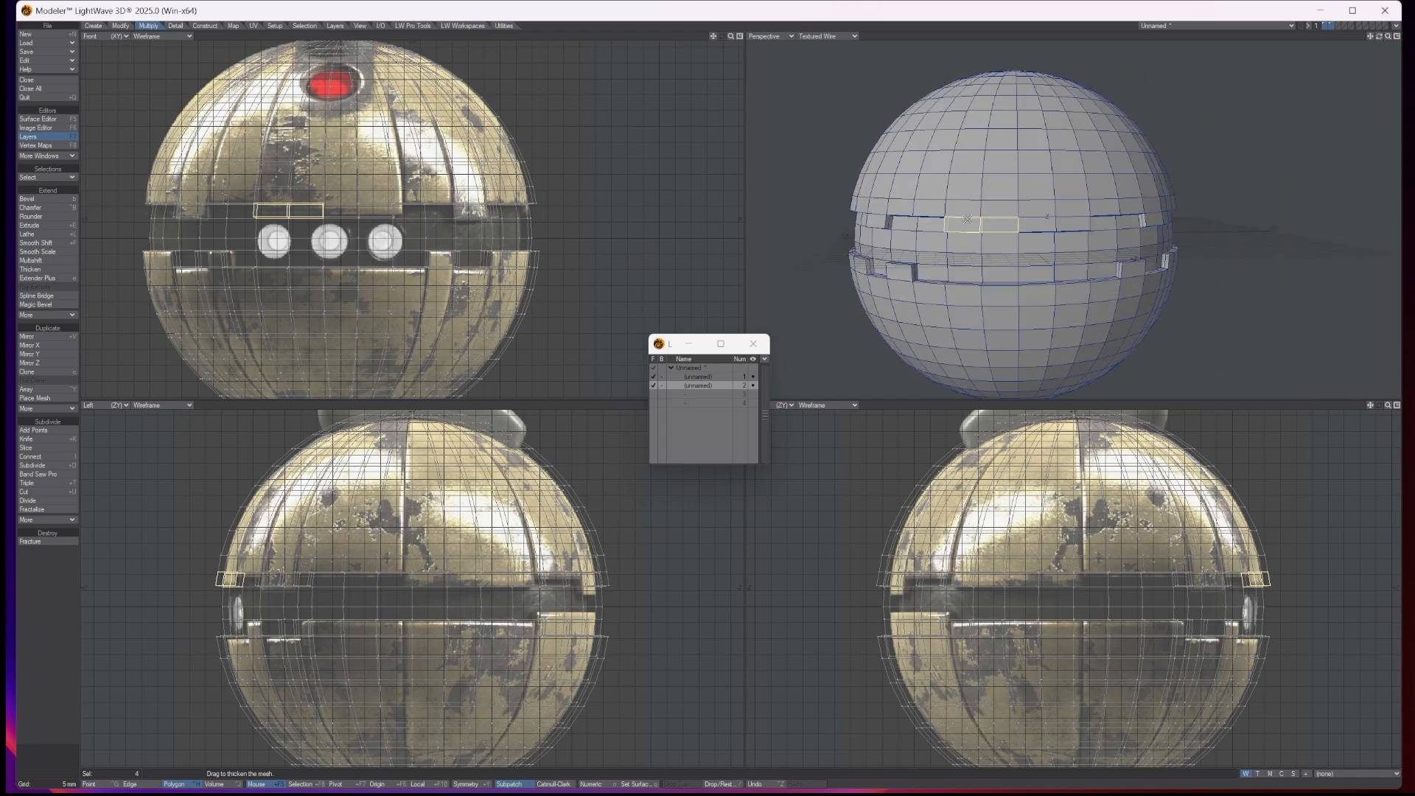
left_click_drag(967, 222, 994, 226)
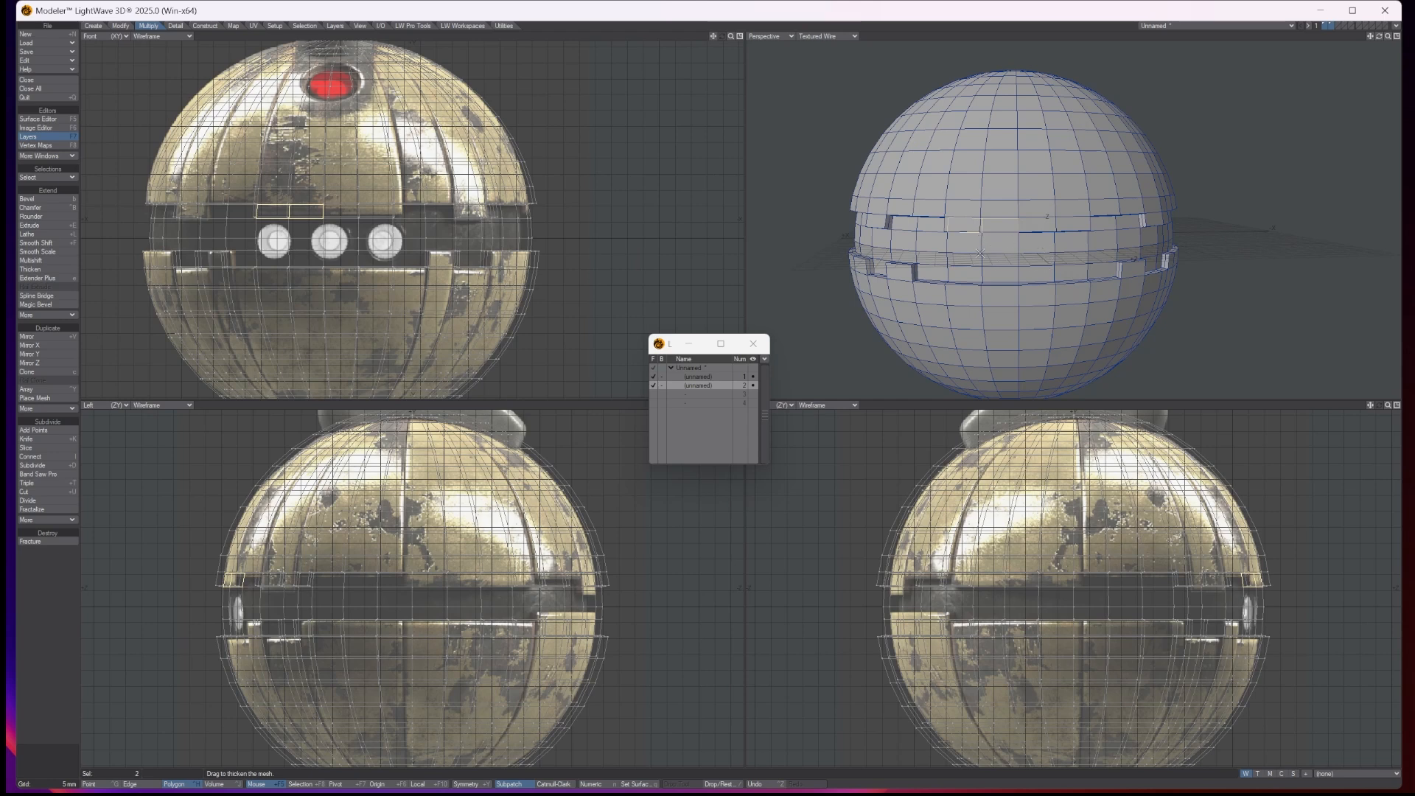
key("slash")
left_click(988, 242)
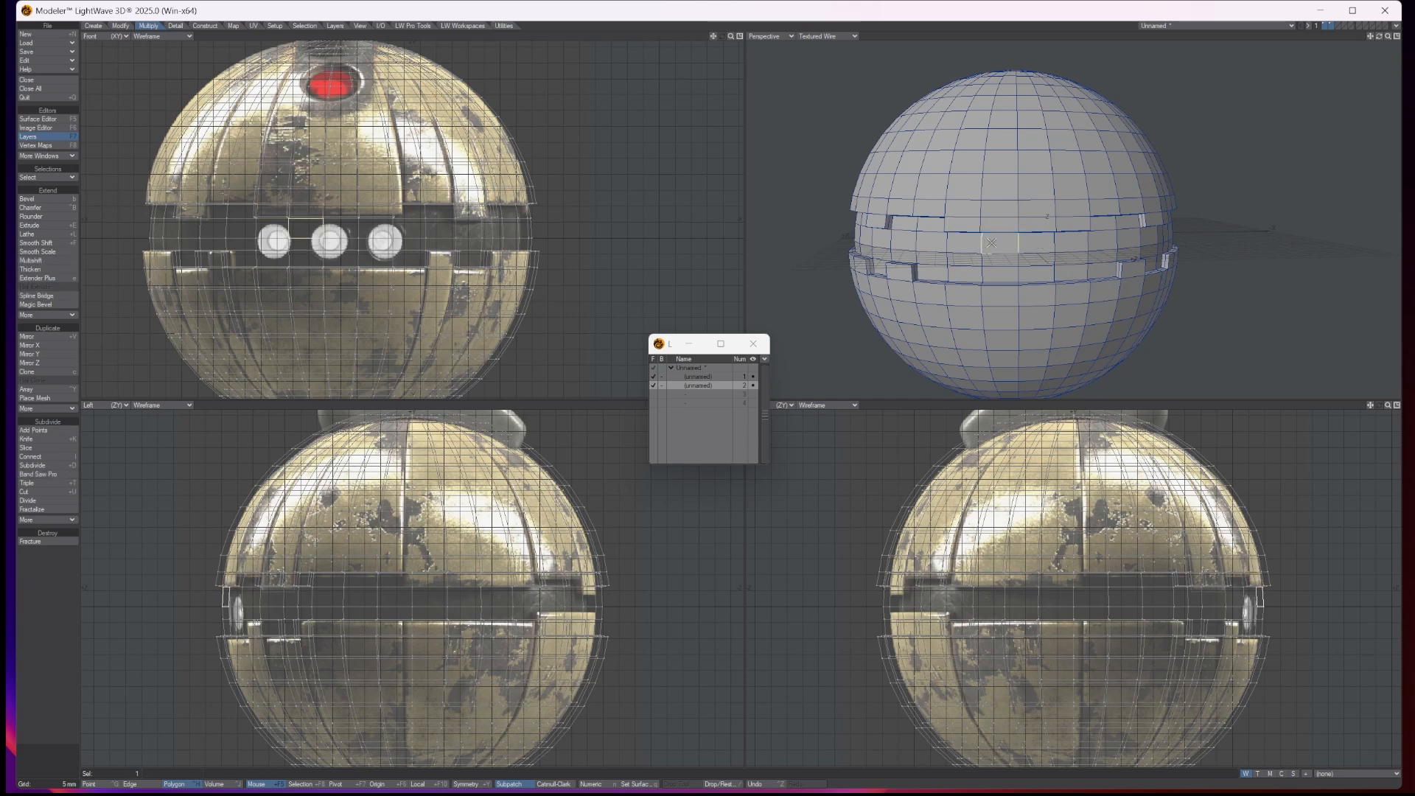
Step: Assign the second layer's band a new surface named Inner Ball with a dark grey colour of 42, 42, 42
left_click(713, 385)
left_click(1016, 244)
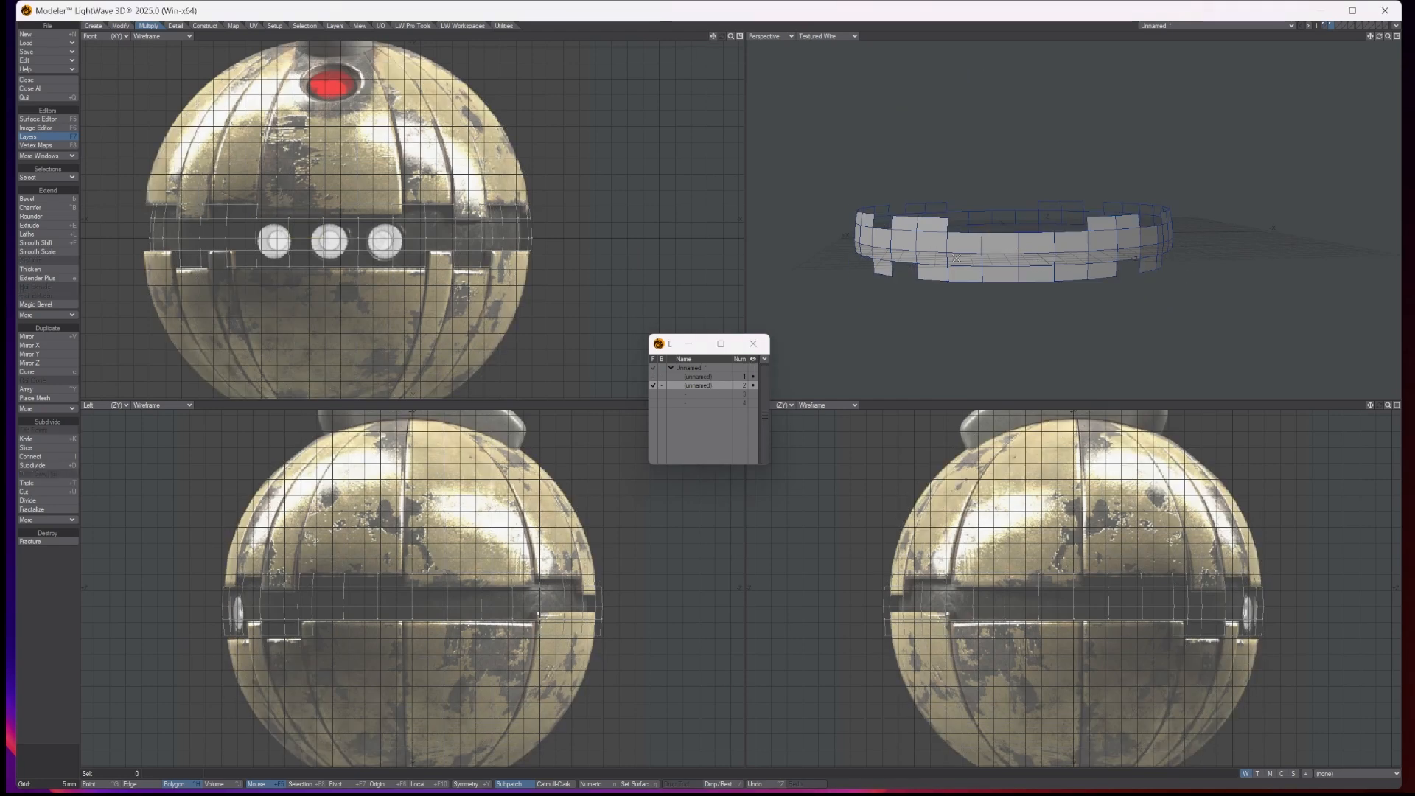
key("q")
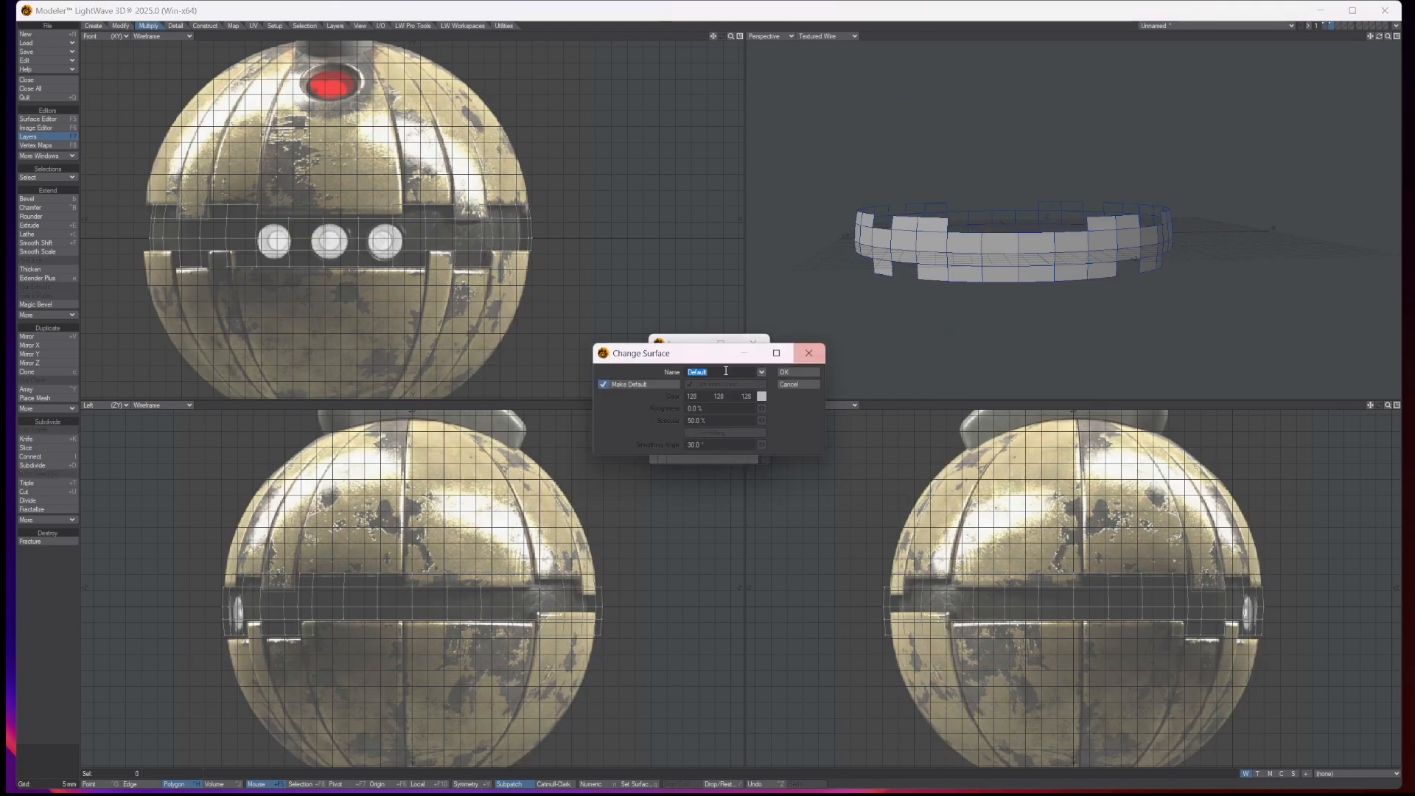
type("In")
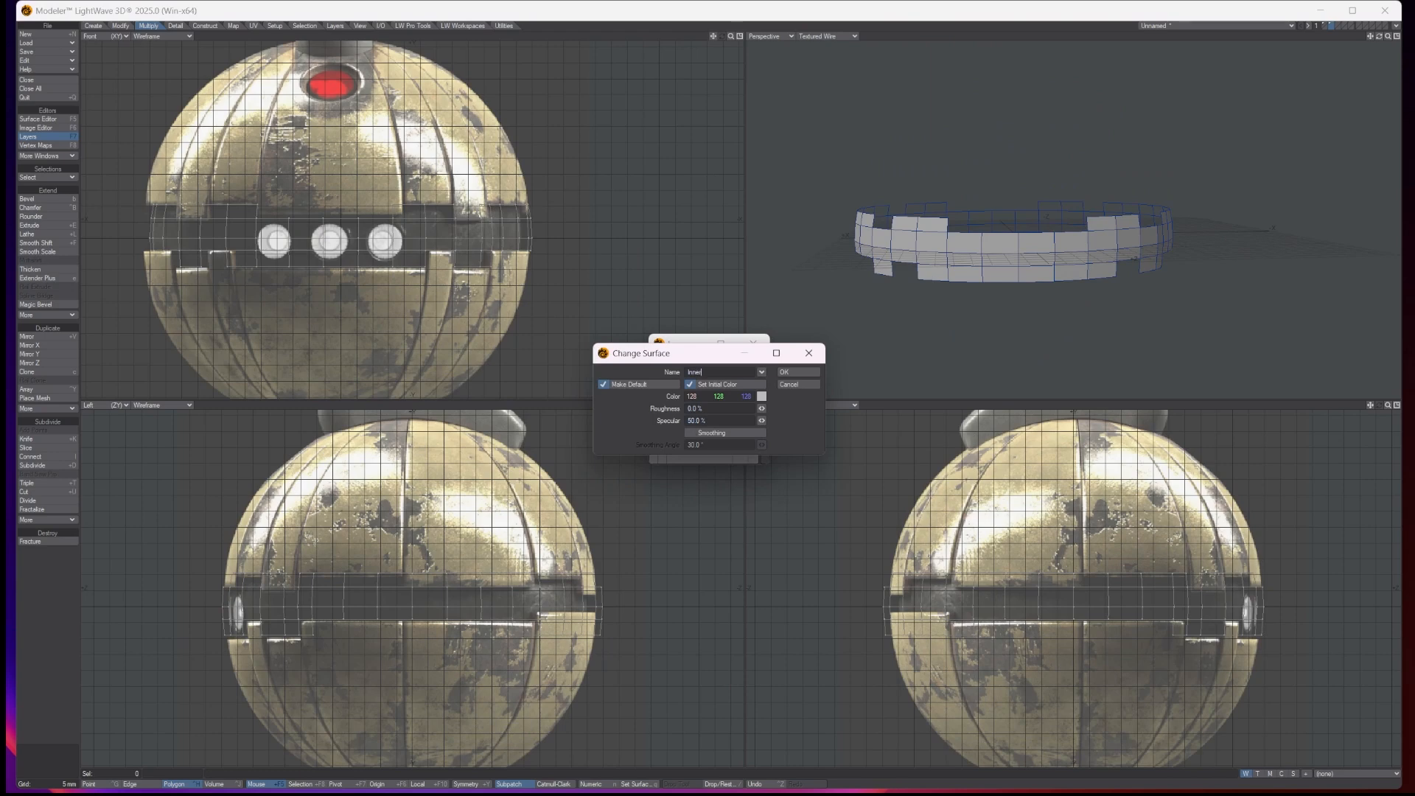
type("ner Ball")
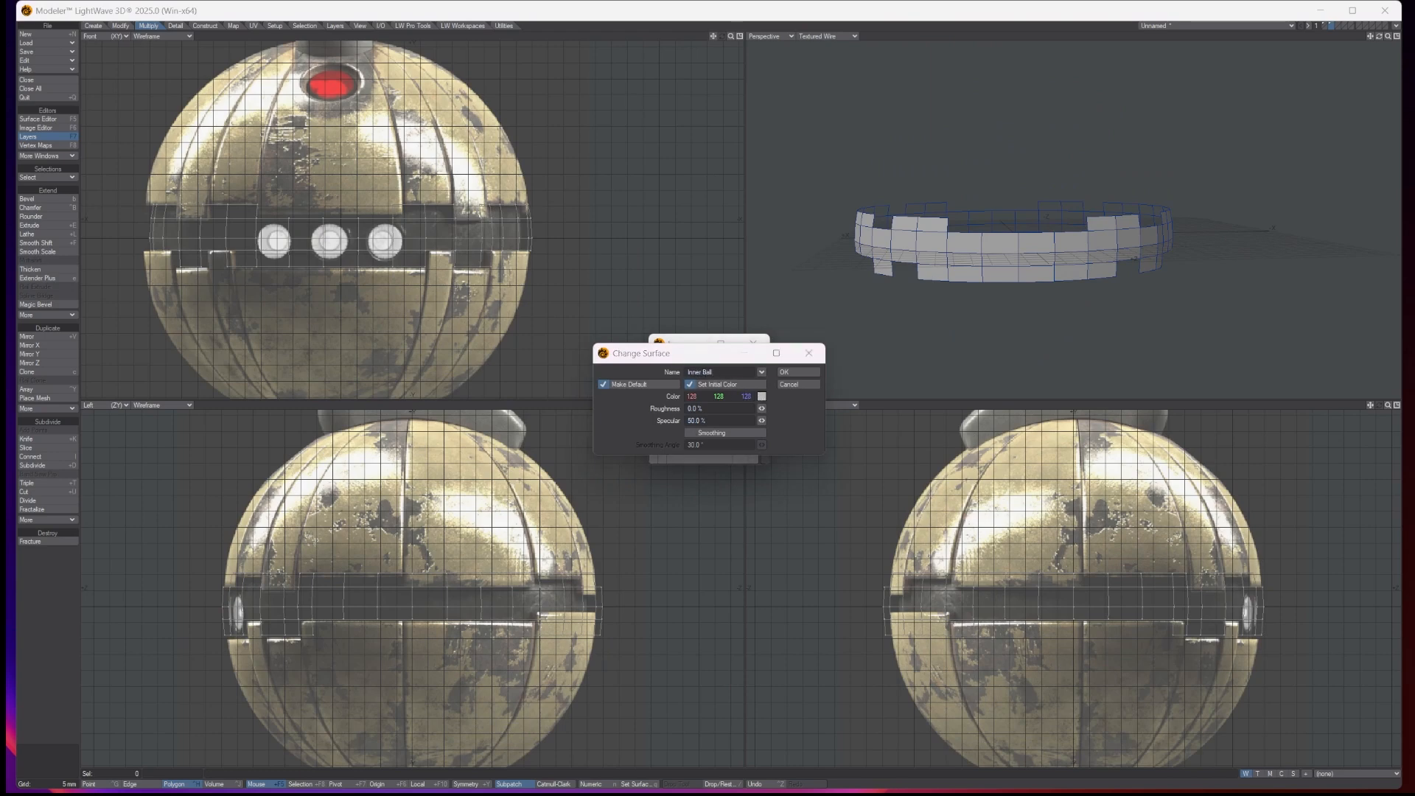
left_click(761, 397)
left_click(608, 407)
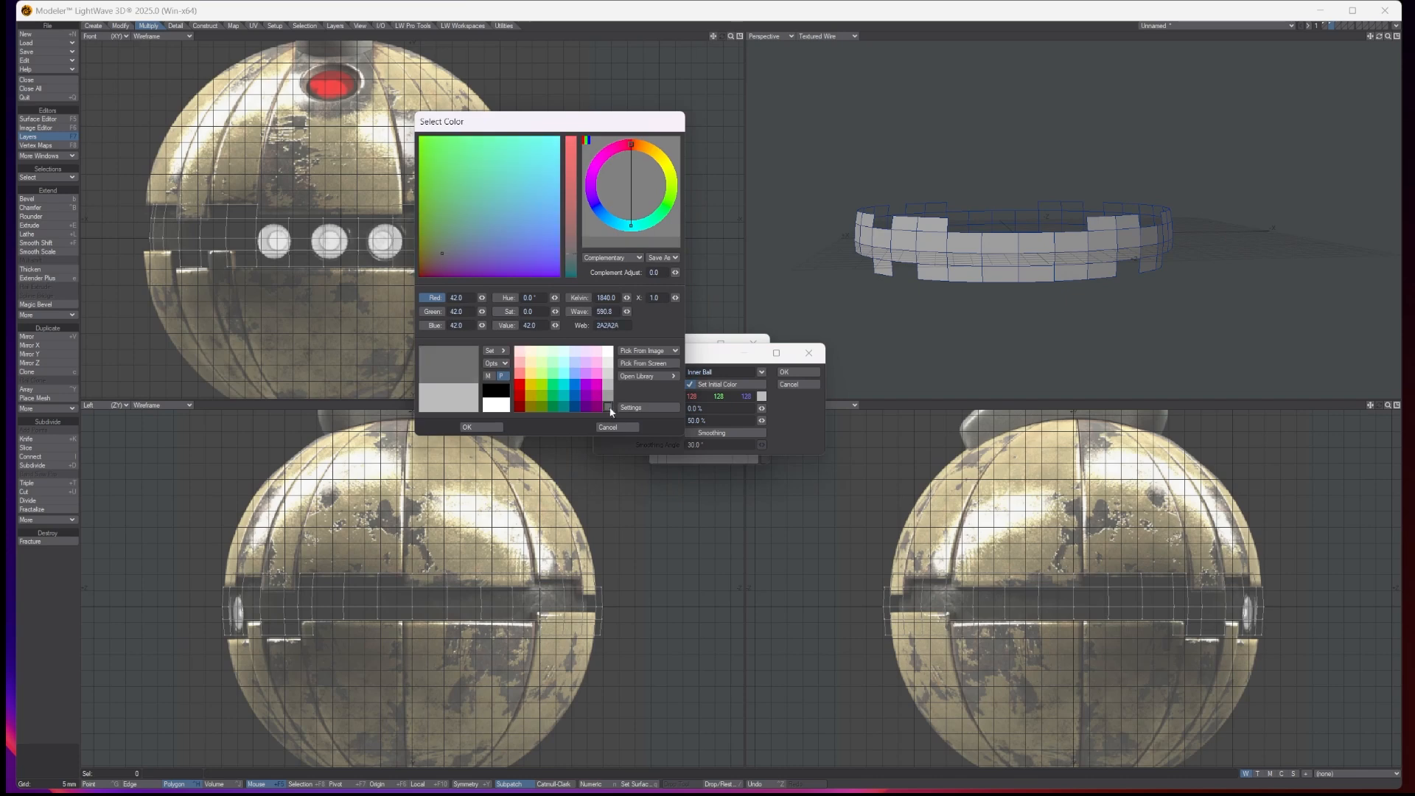
left_click(474, 428)
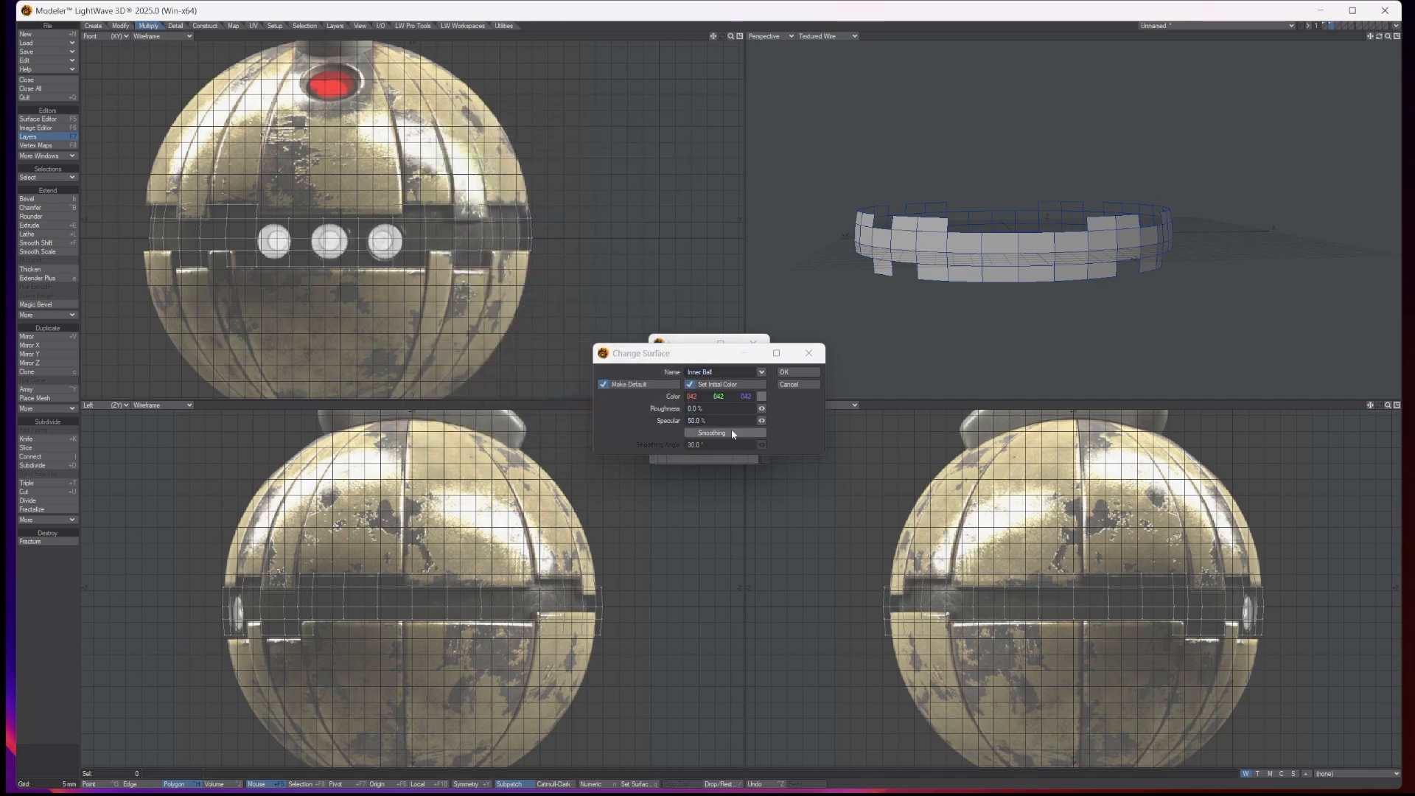
left_click(811, 370)
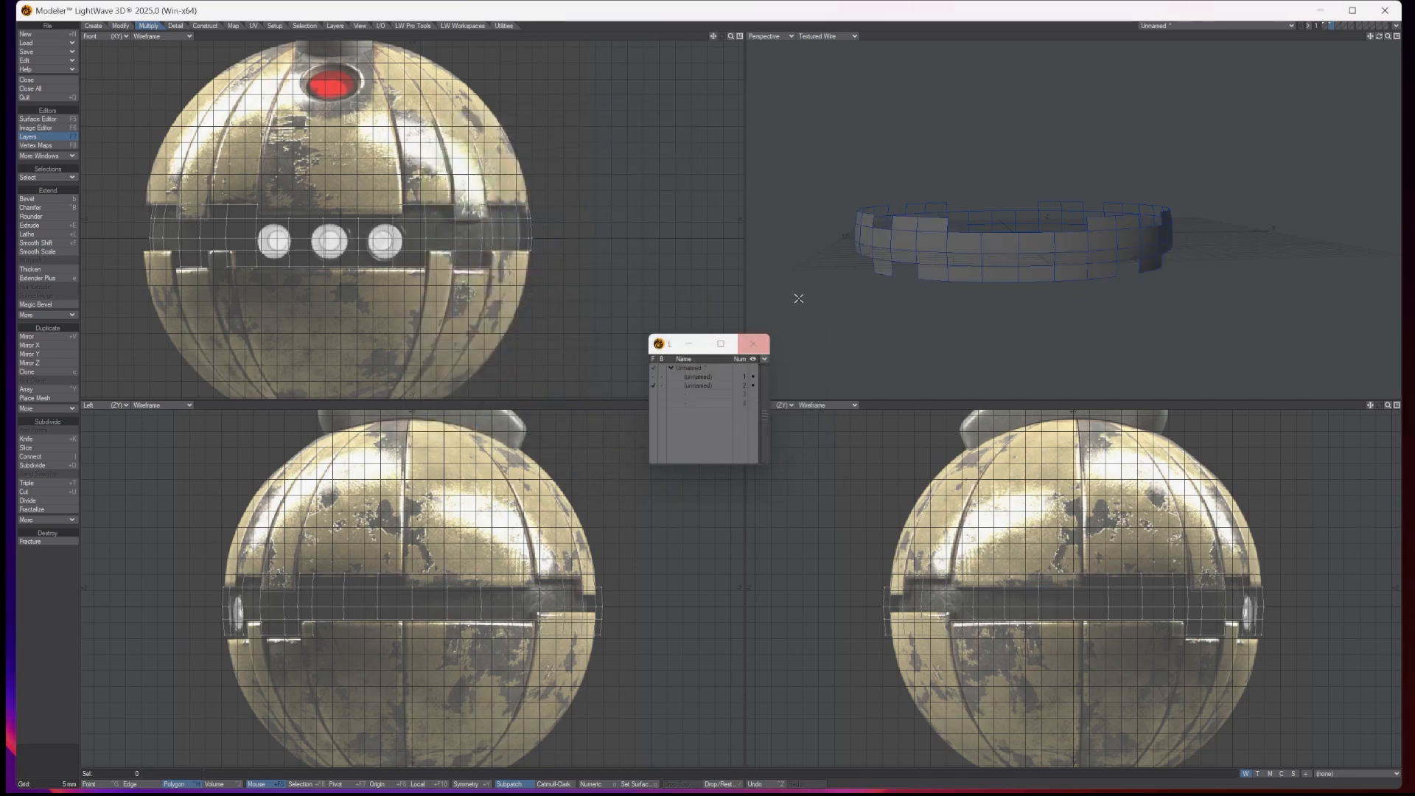
Step: Examine the band's fit against the shells, with the second layer in the foreground and the first layer as background
left_click(661, 377)
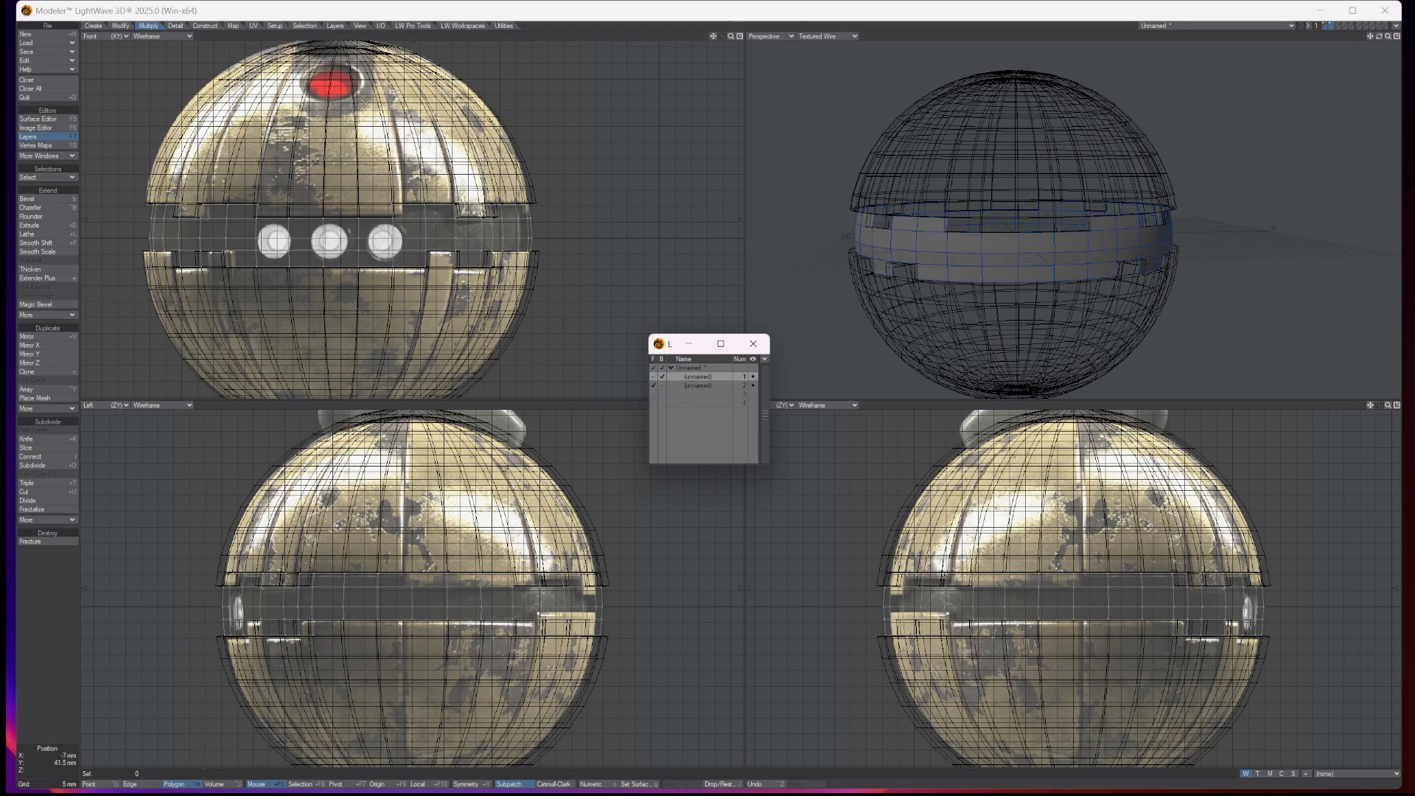
left_click(729, 35)
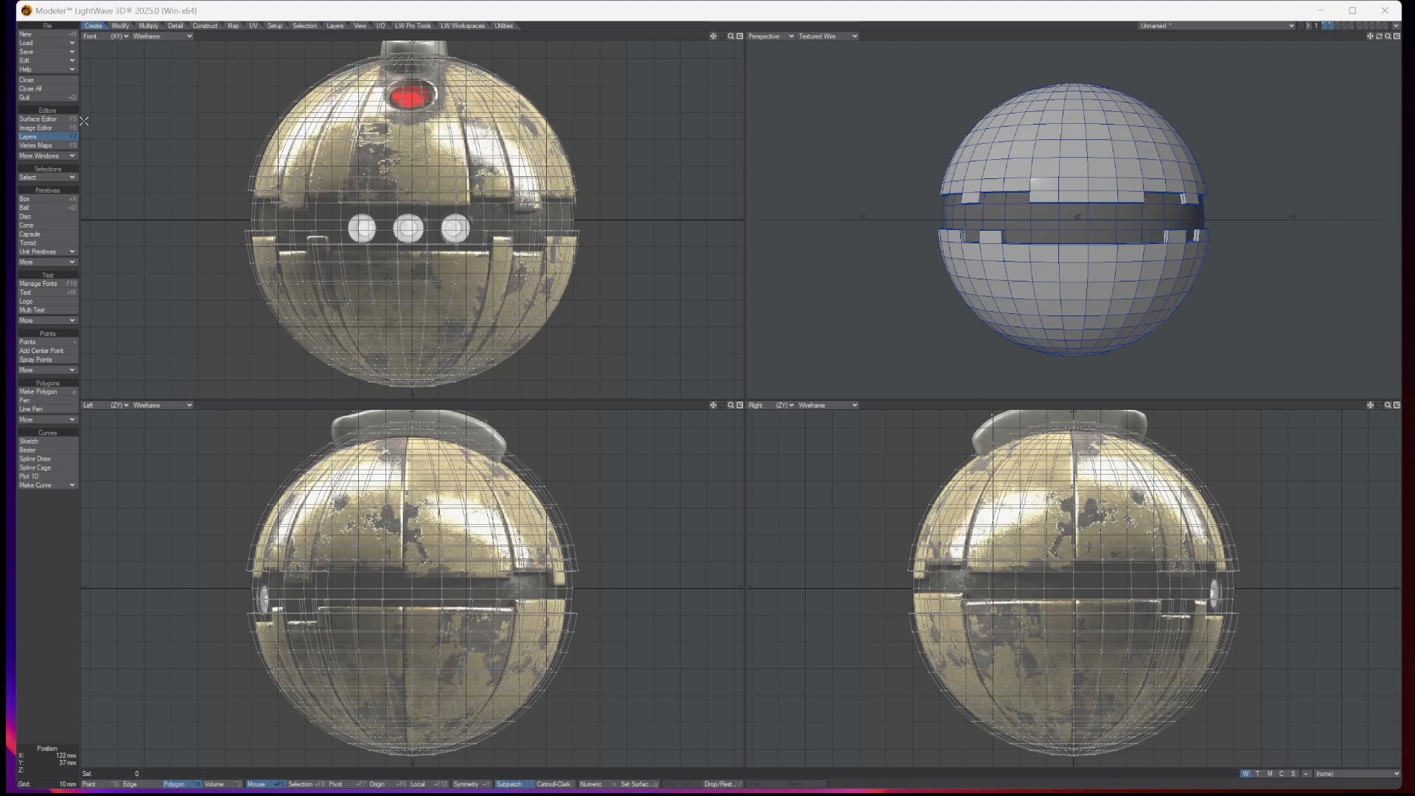
left_click_drag(2, 180, 558, 325)
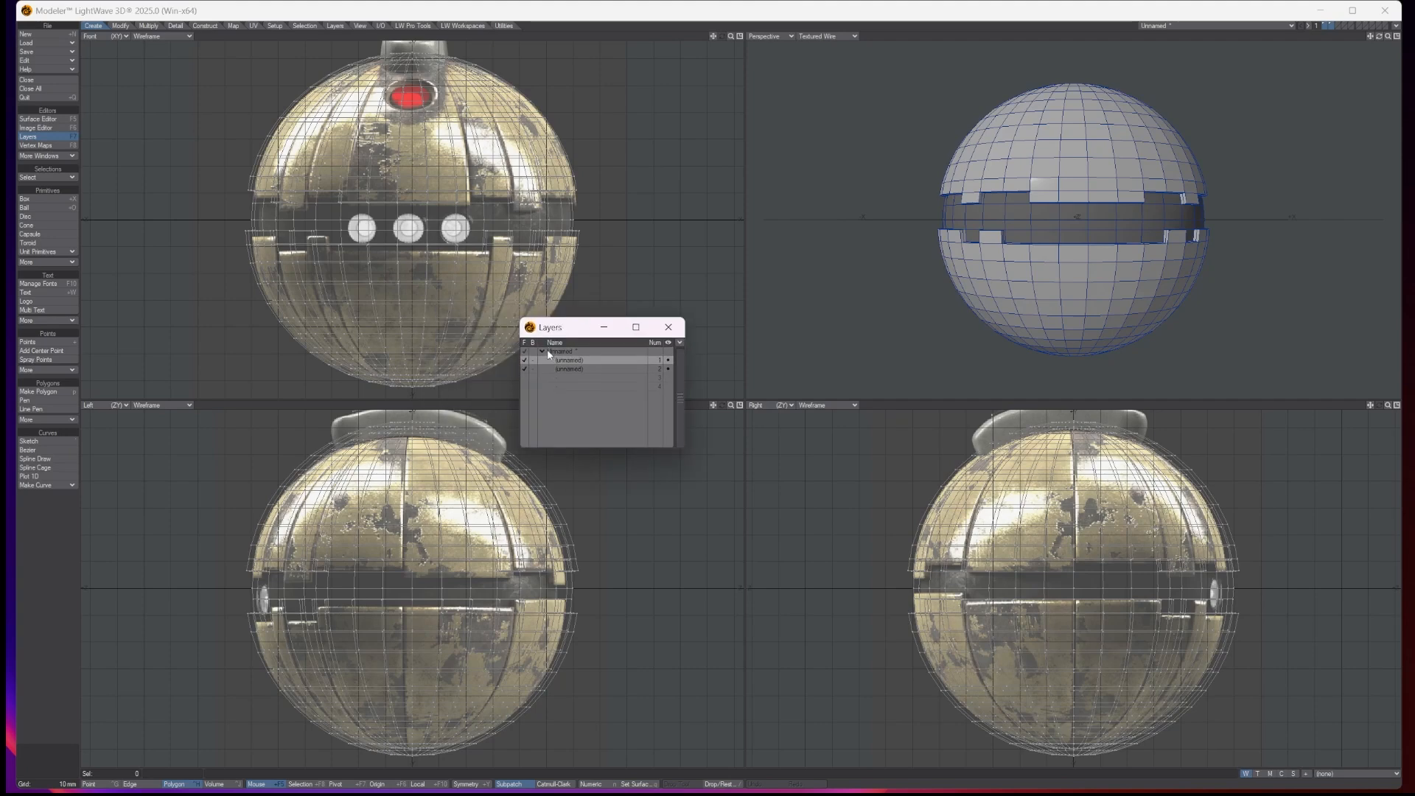
left_click(576, 370)
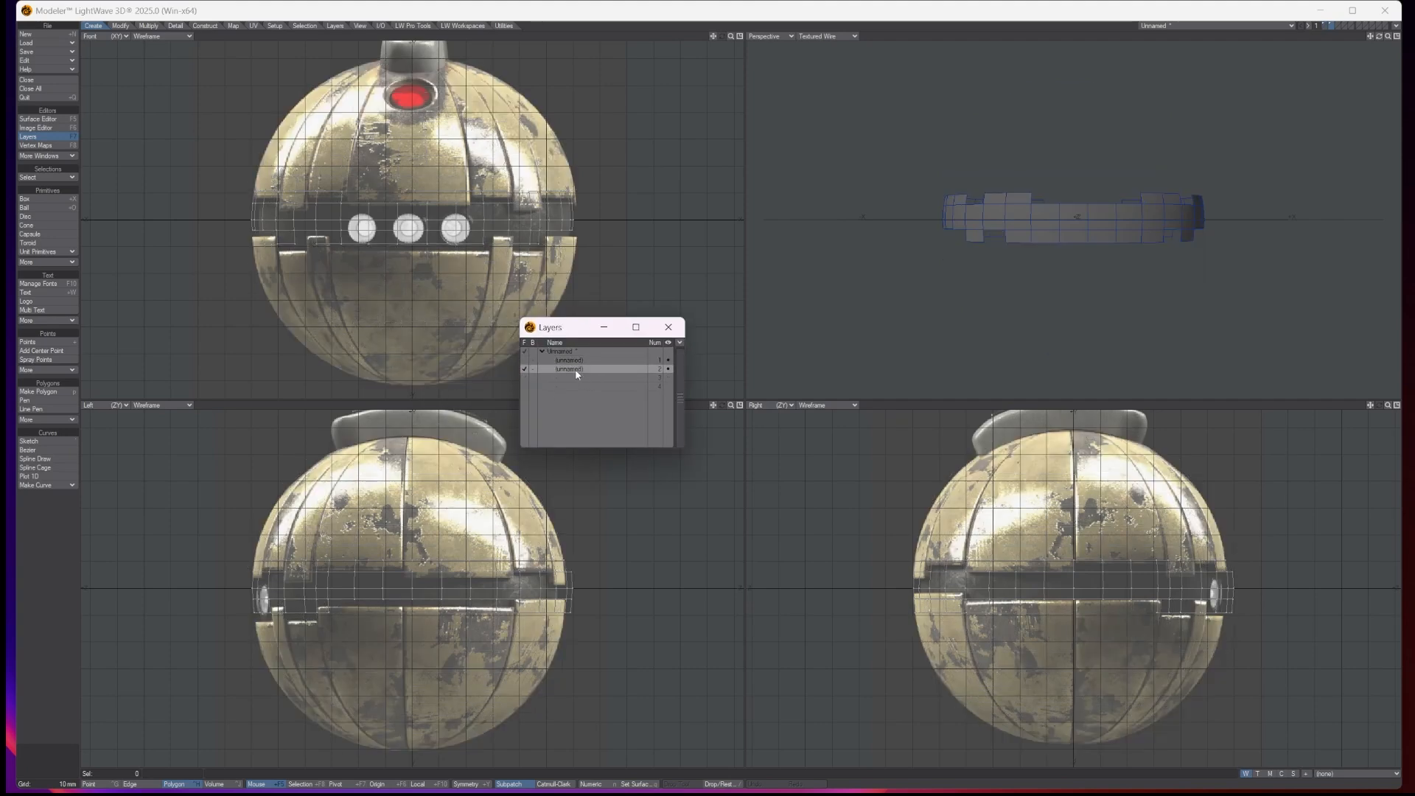
left_click(533, 360)
left_click_drag(581, 333, 665, 488)
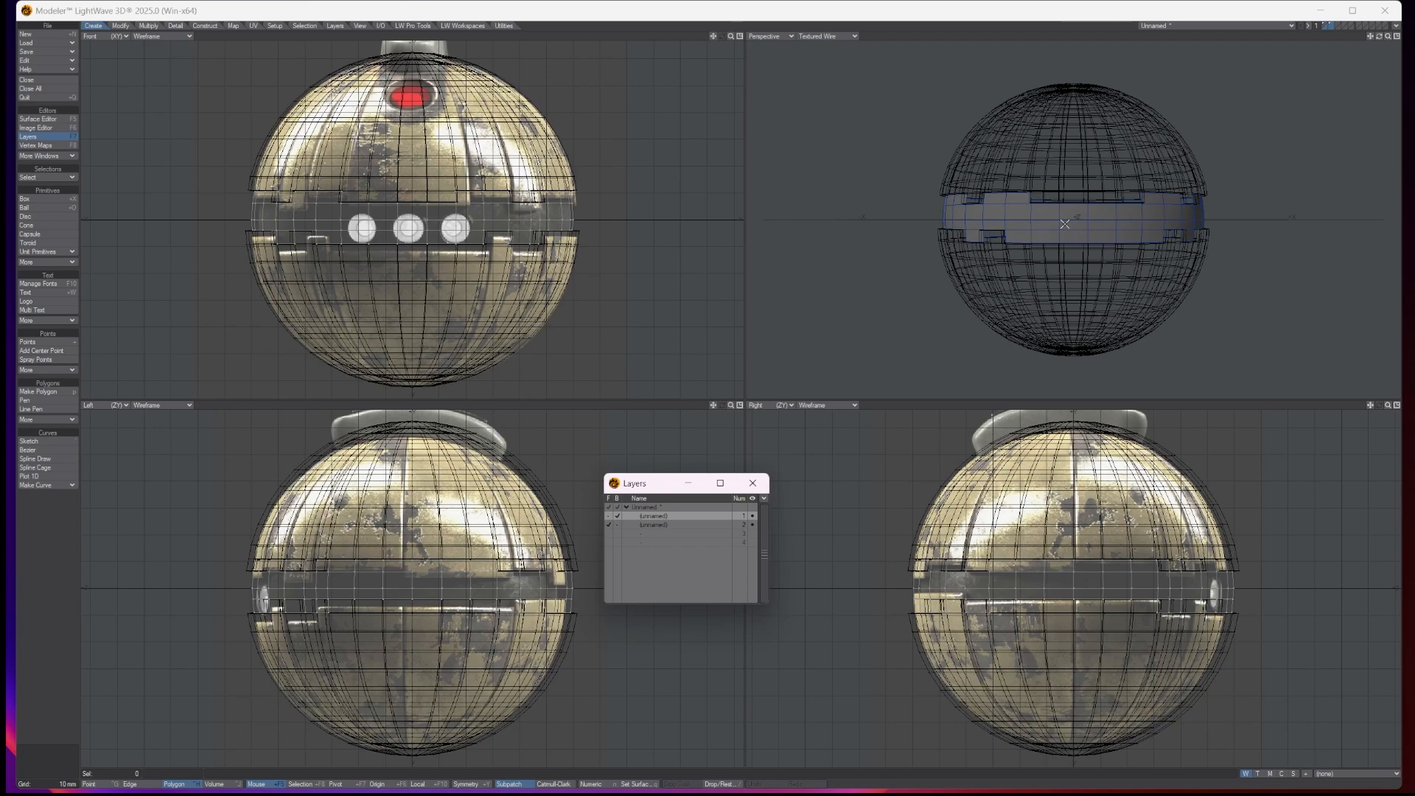
left_click_drag(1038, 581, 1161, 581)
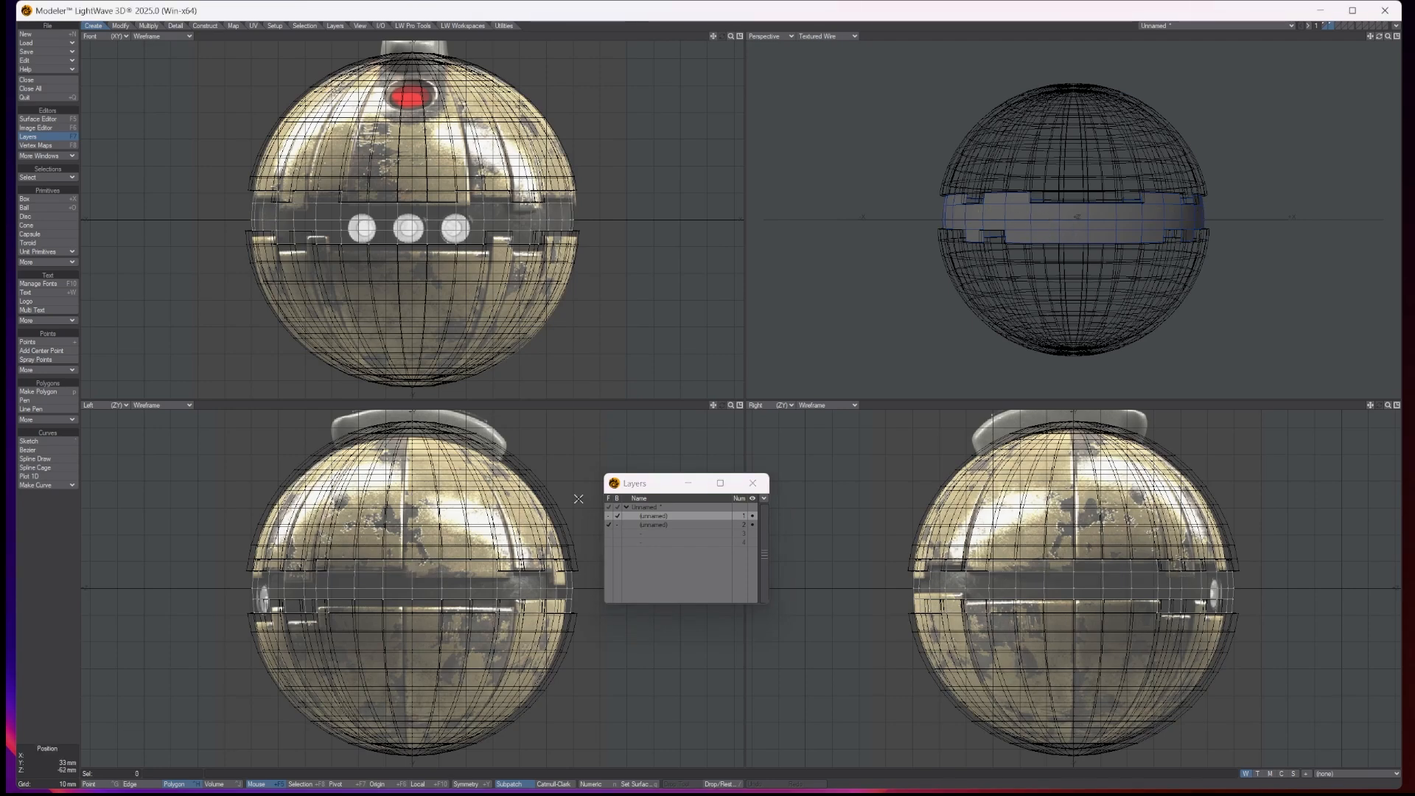
Step: Make the empty third layer active with the band's second layer as its background
left_click(666, 524)
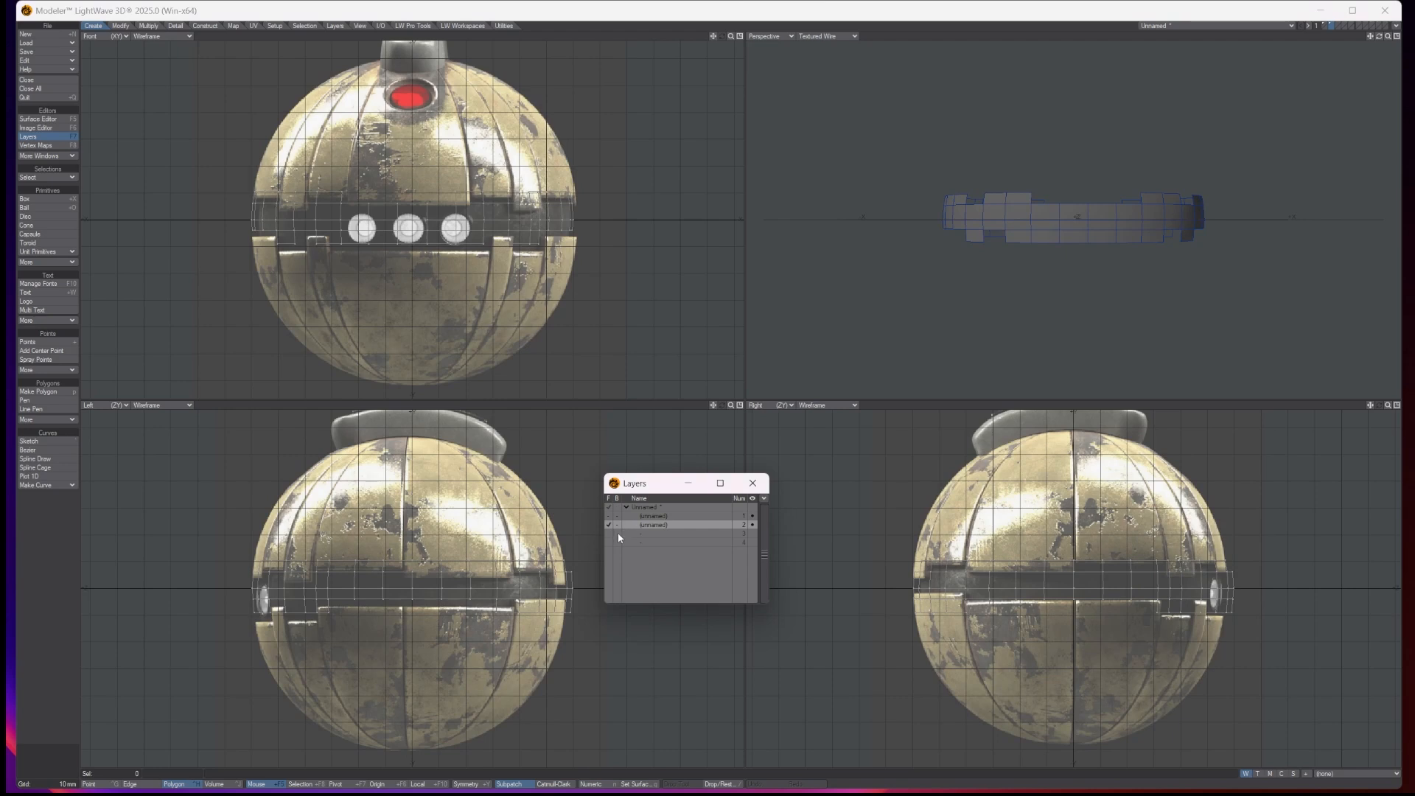
left_click(633, 532)
left_click(618, 524)
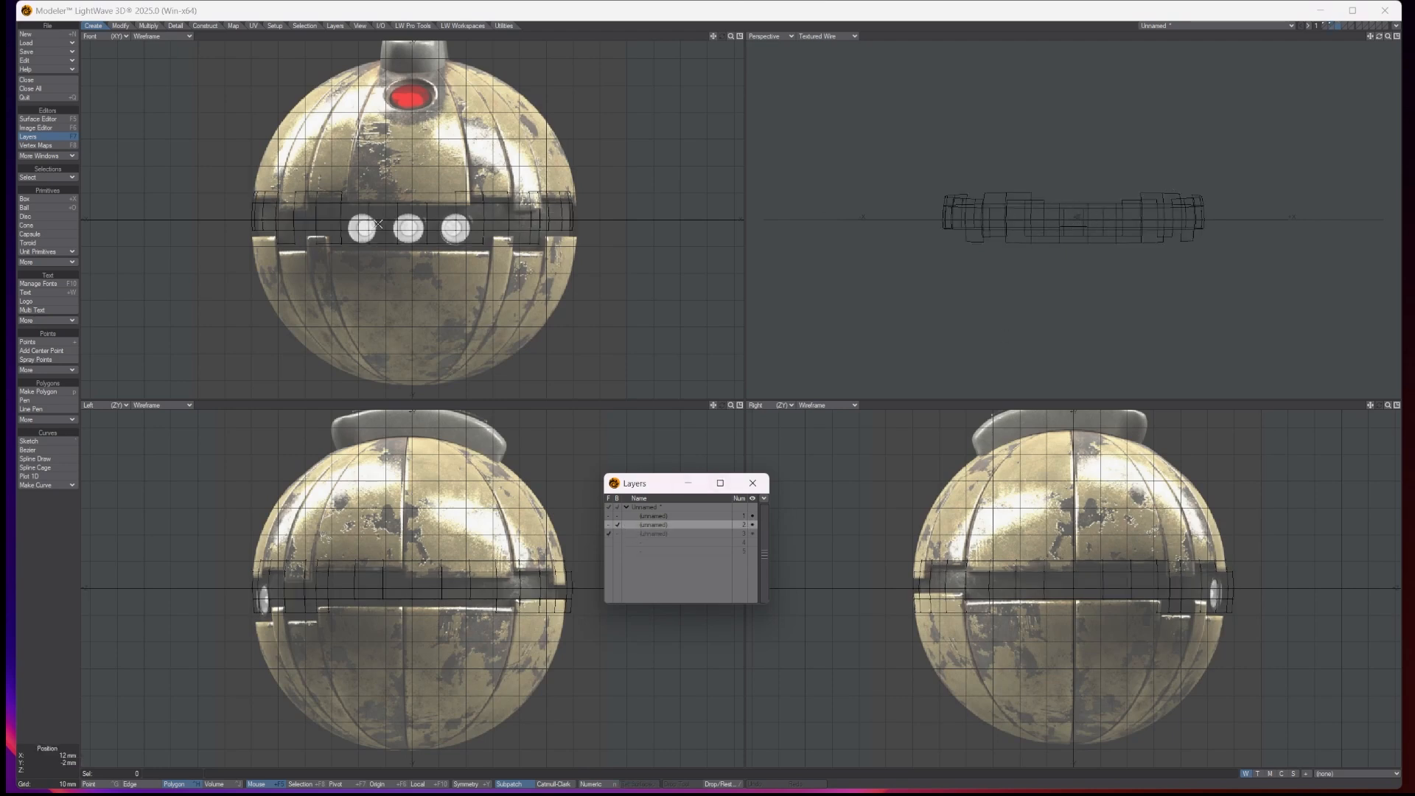
Step: Draw a flat disc about 10 by 9 mm over the white light at the positive X end in the front view
left_click(52, 217)
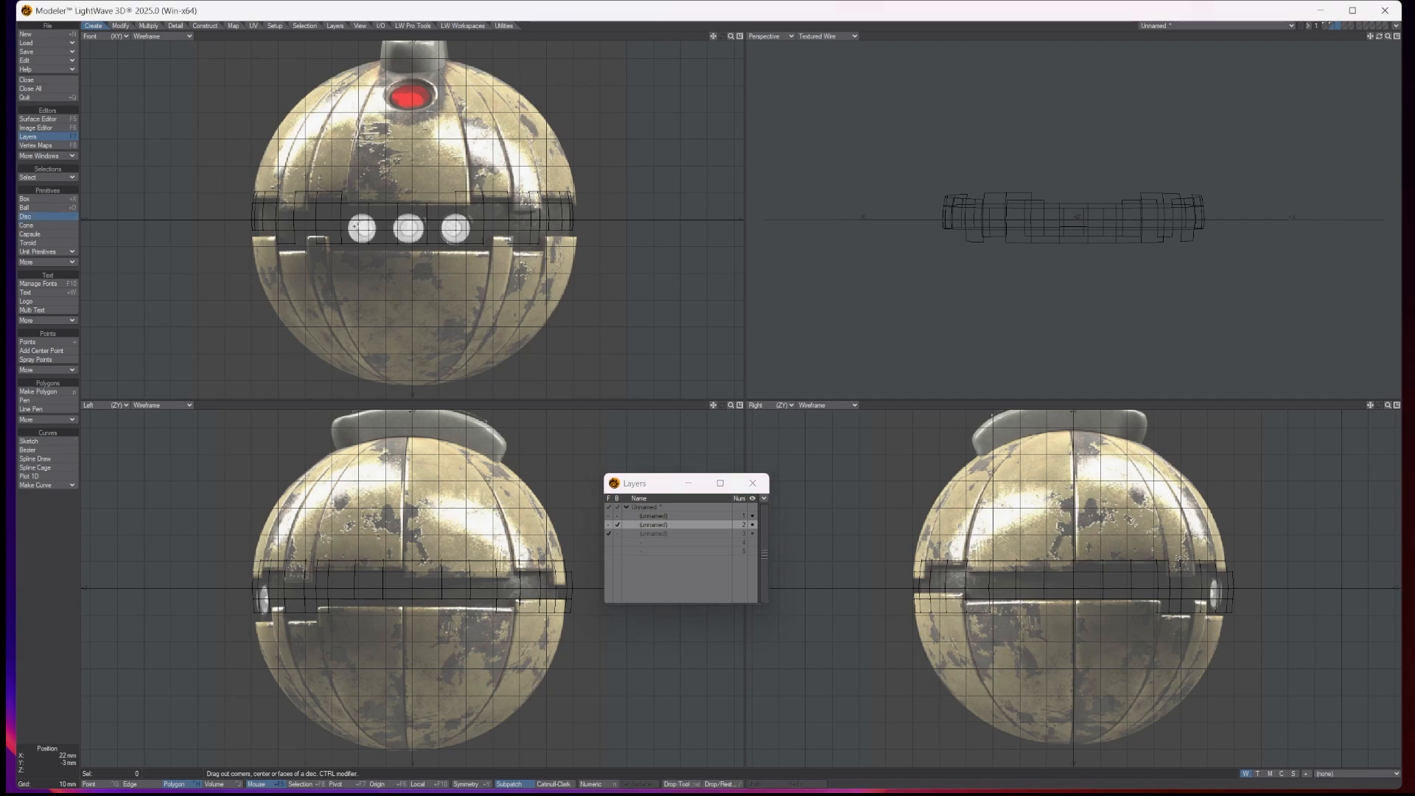
scroll(353, 227, "up", 2)
scroll(361, 227, "up", 2)
left_click_drag(367, 227, 373, 198)
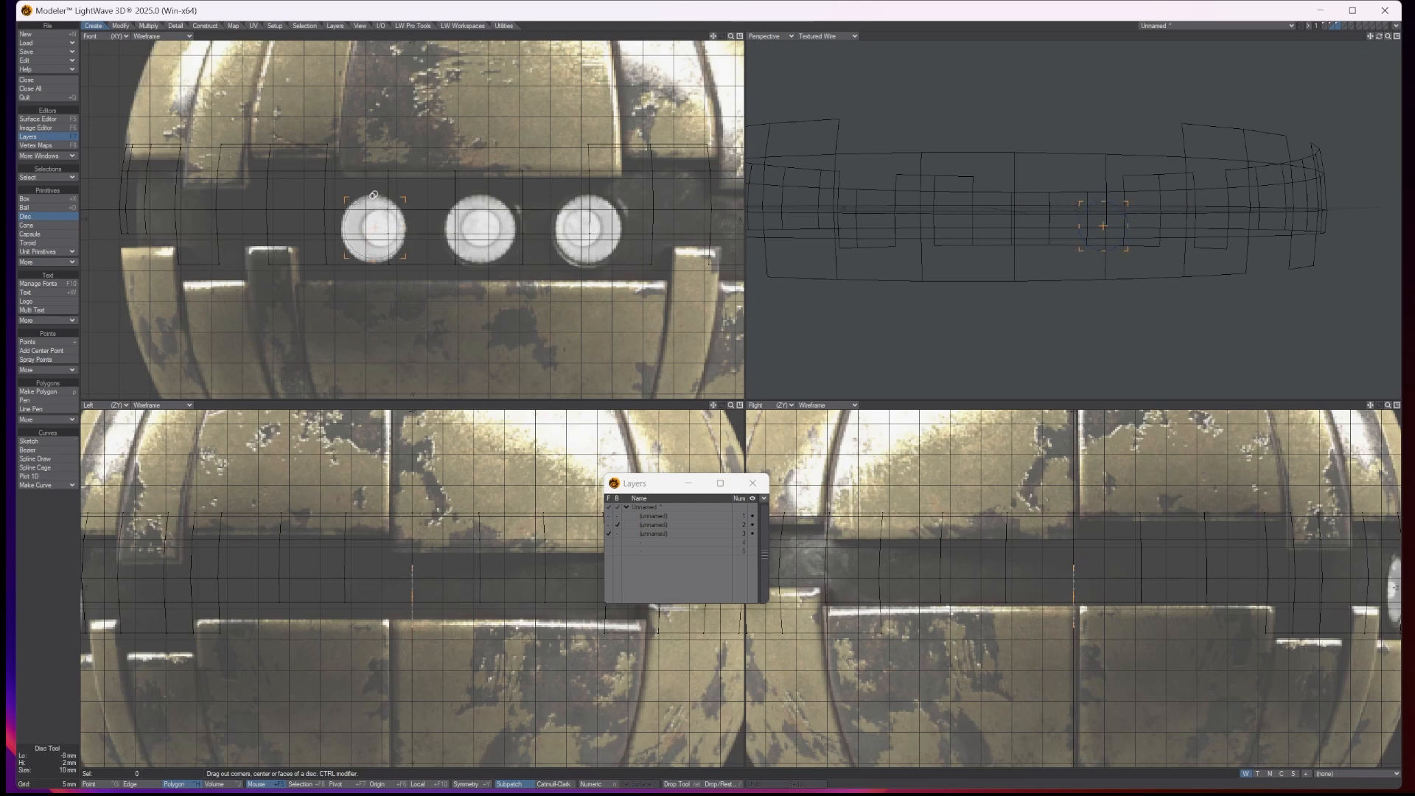
Step: Set the disc's X and Y radii to 6 mm and stretch it 15 mm deep along Z into a cylinder
key("n")
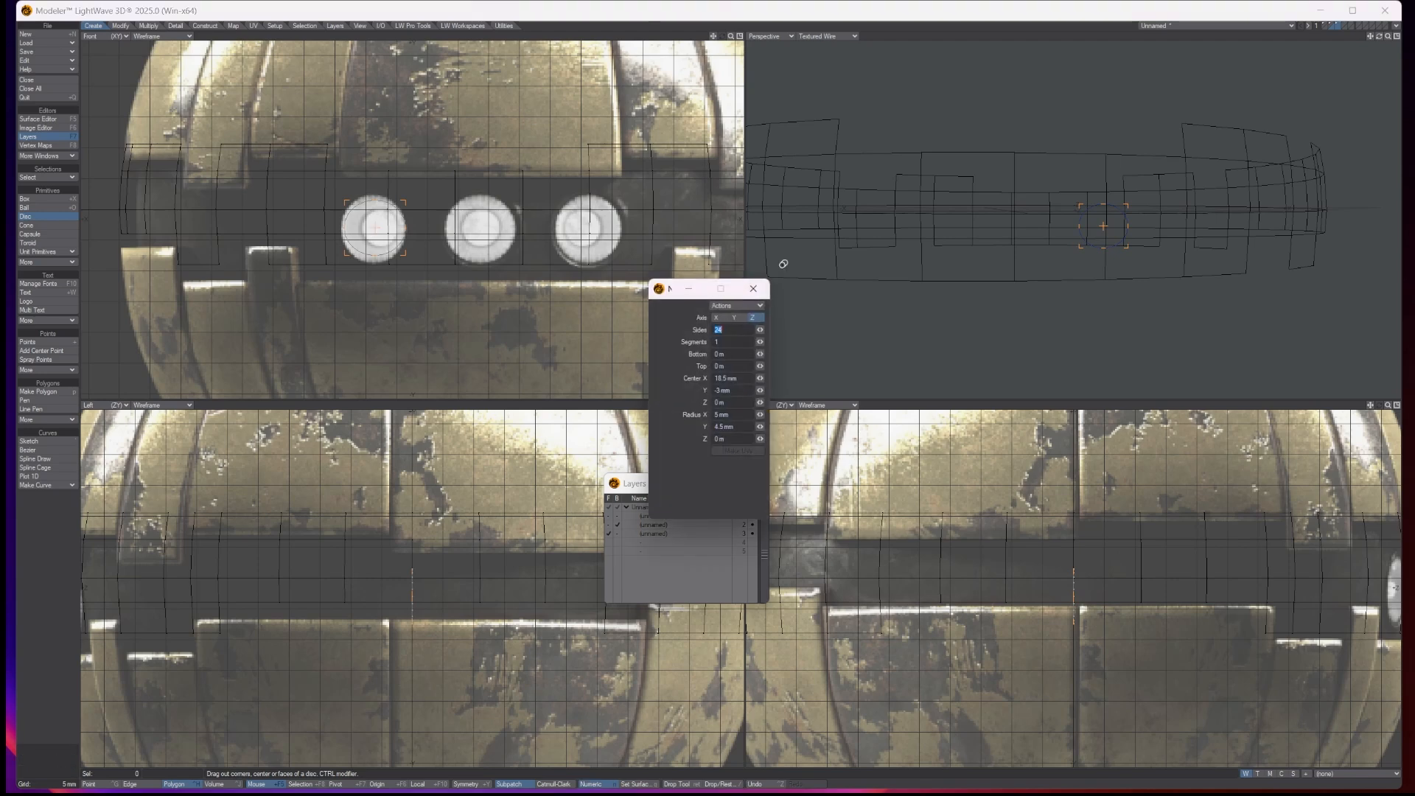
left_click_drag(725, 426, 714, 426)
type("5")
key("Tab")
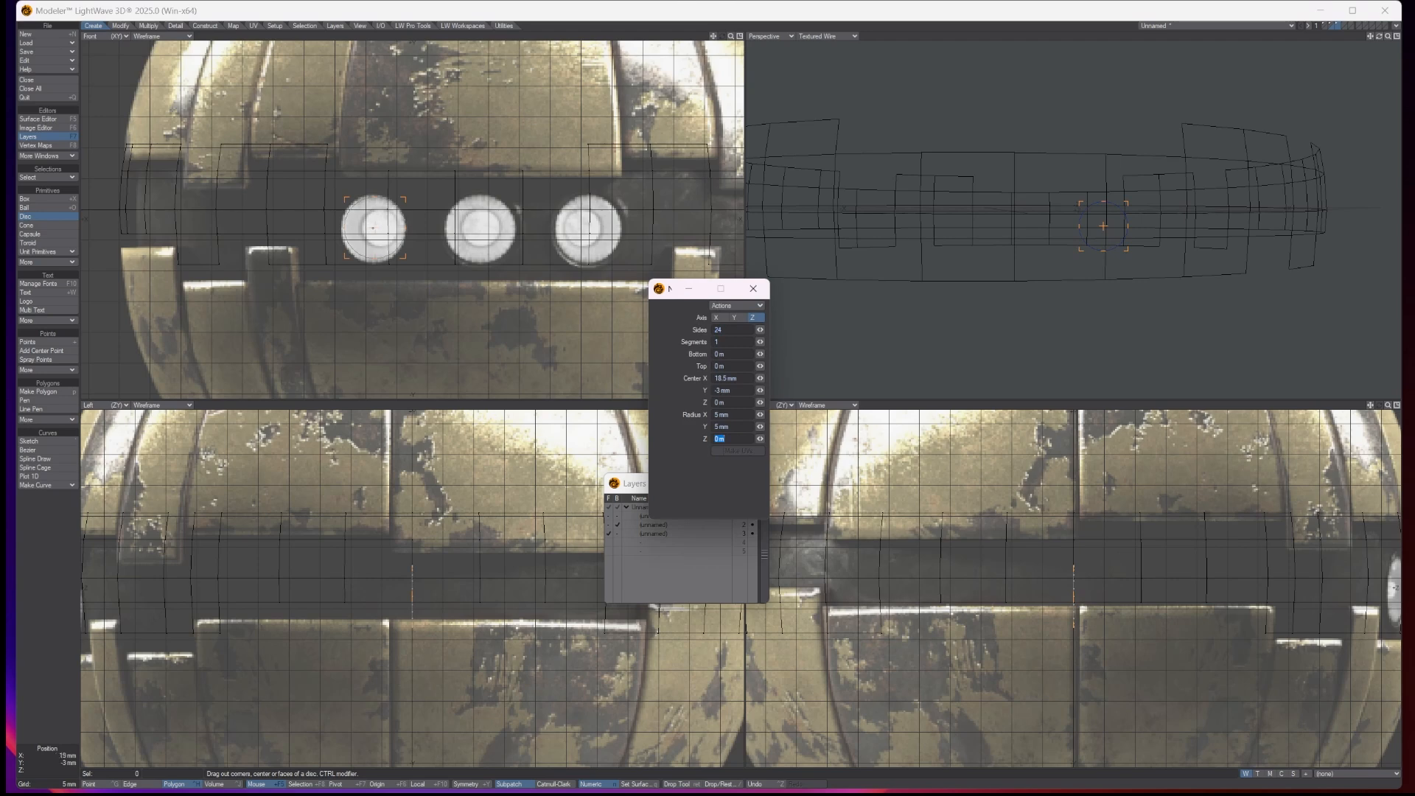
left_click_drag(373, 228, 377, 227)
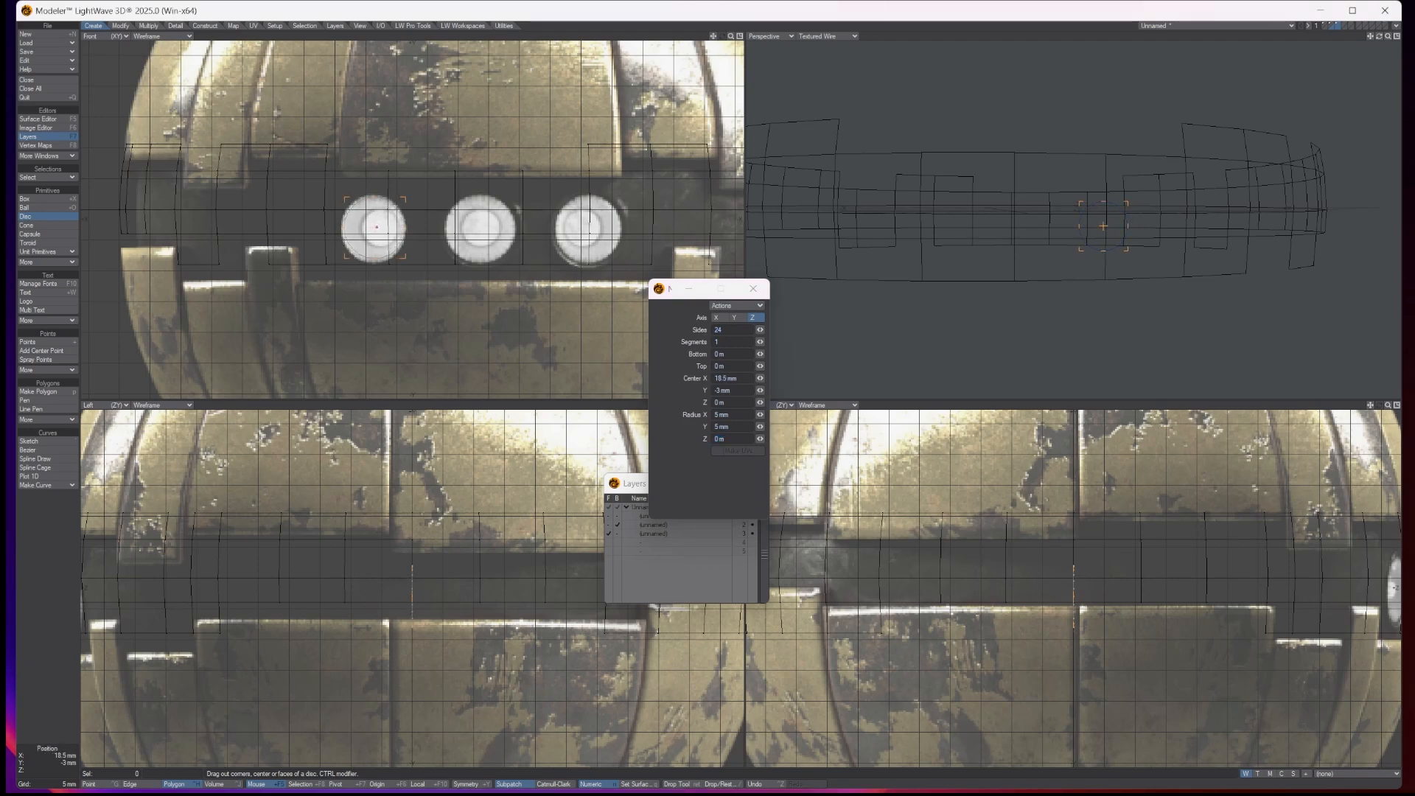
left_click(716, 414)
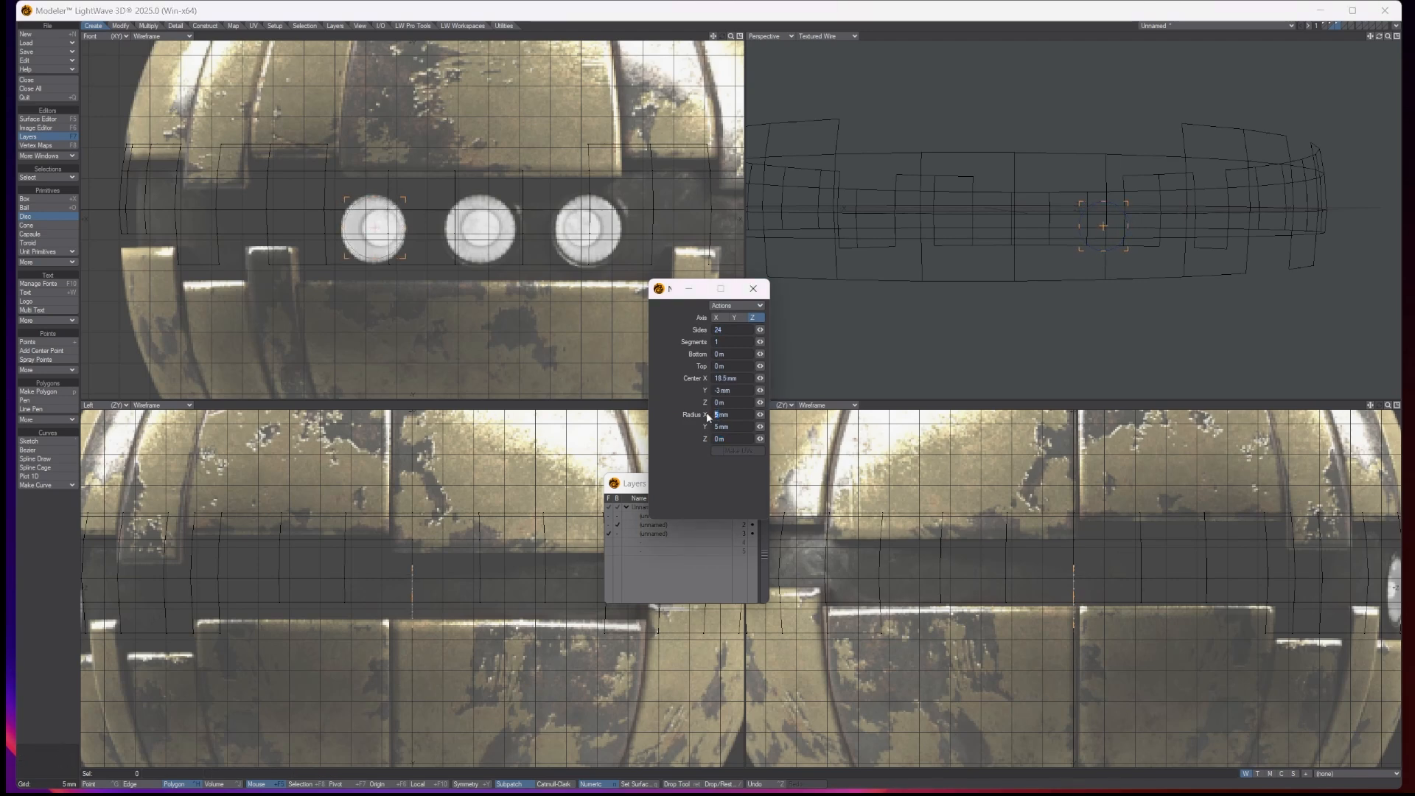
left_click(721, 428)
type("6")
key("Return")
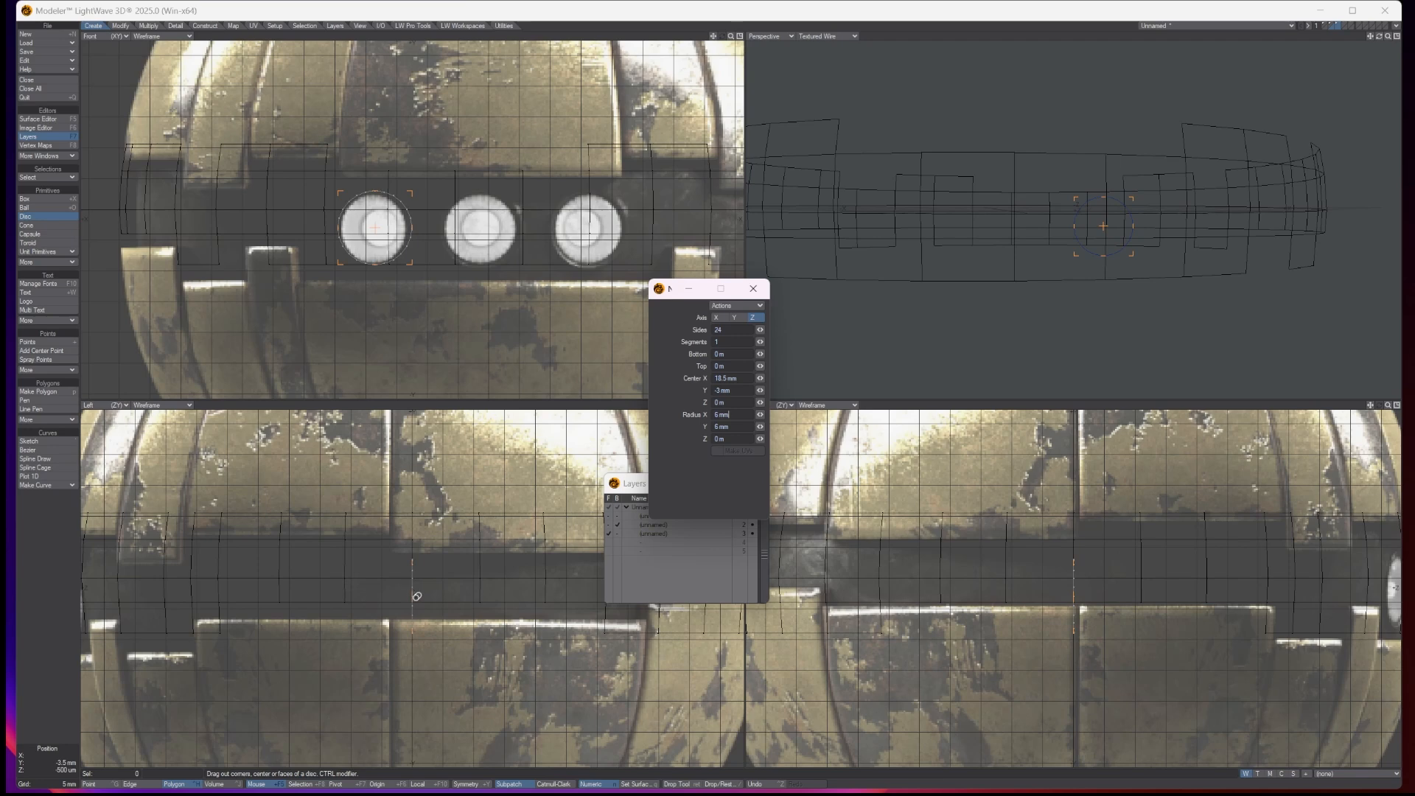
left_click_drag(415, 598, 506, 598)
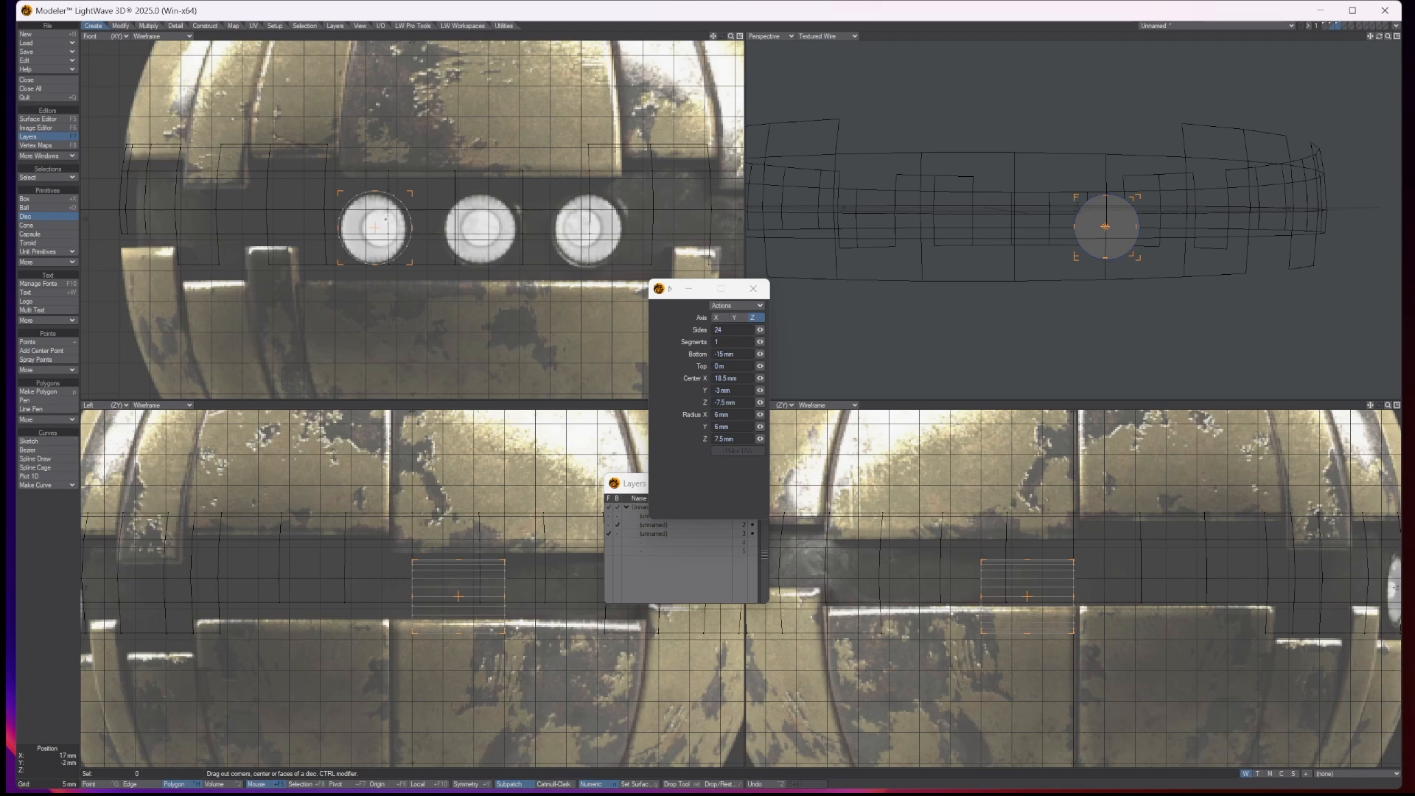
Step: Place two more copies of the cylinder over the remaining lights, centred at X 1.5 mm and -16.5 mm
left_click_drag(373, 228, 481, 228)
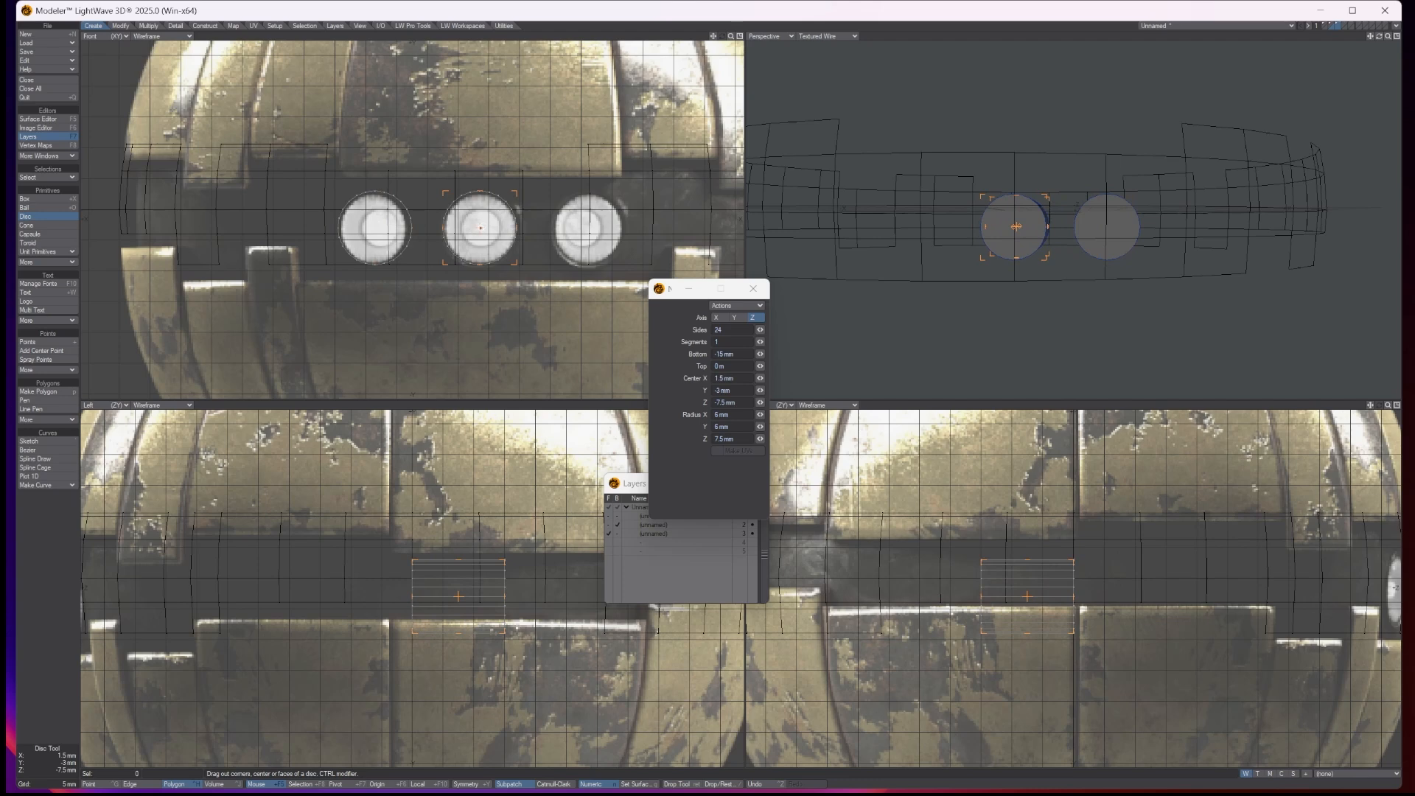
left_click_drag(480, 228, 590, 227)
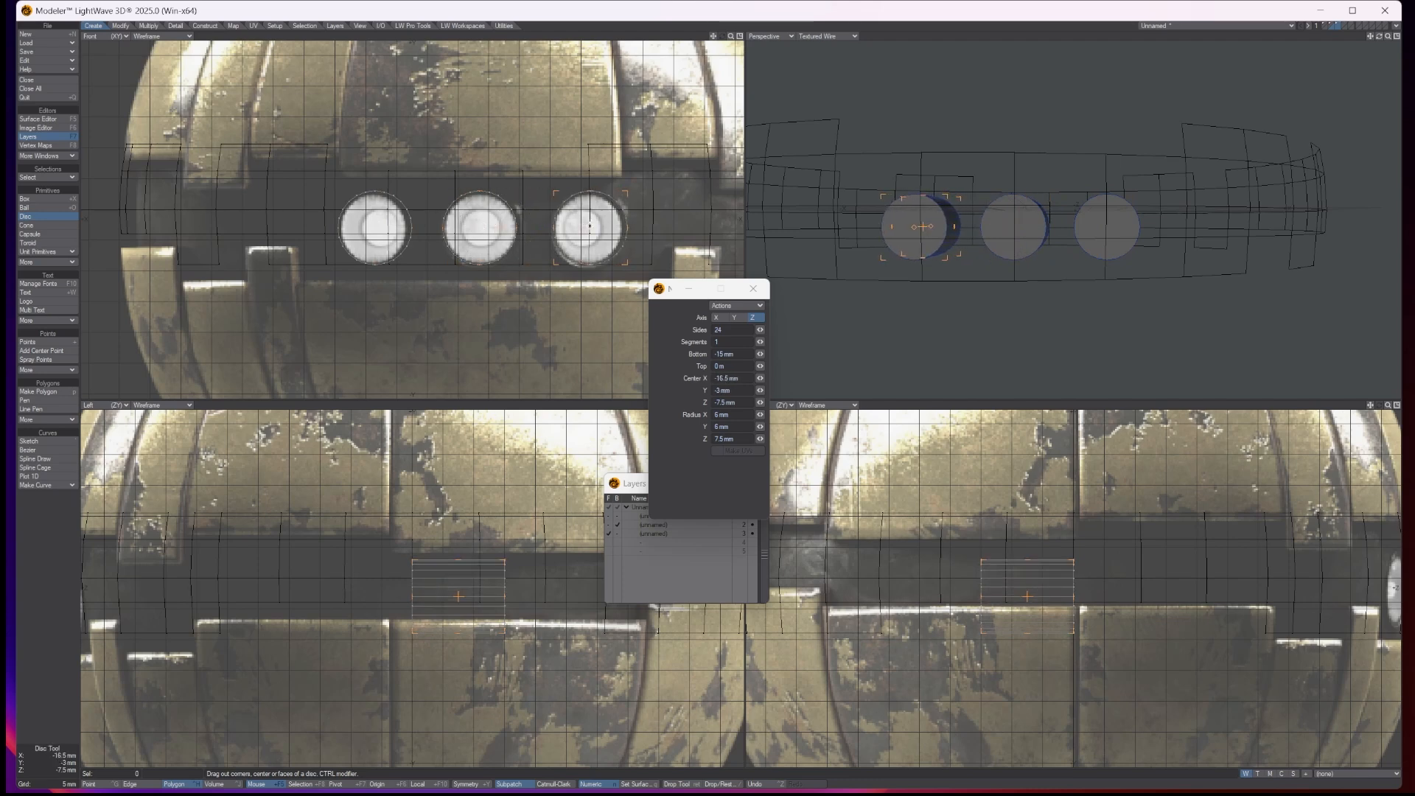
left_click(752, 289)
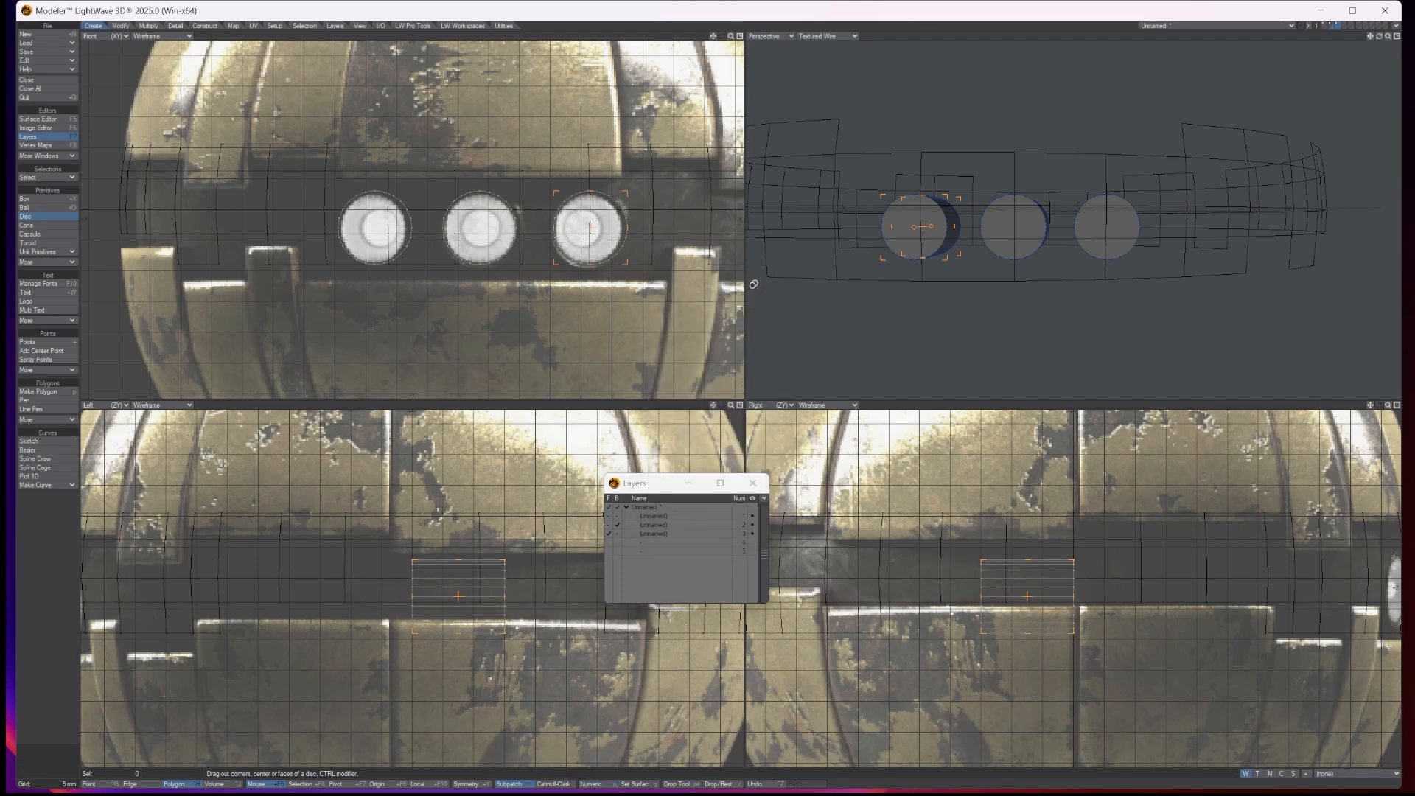
key("space")
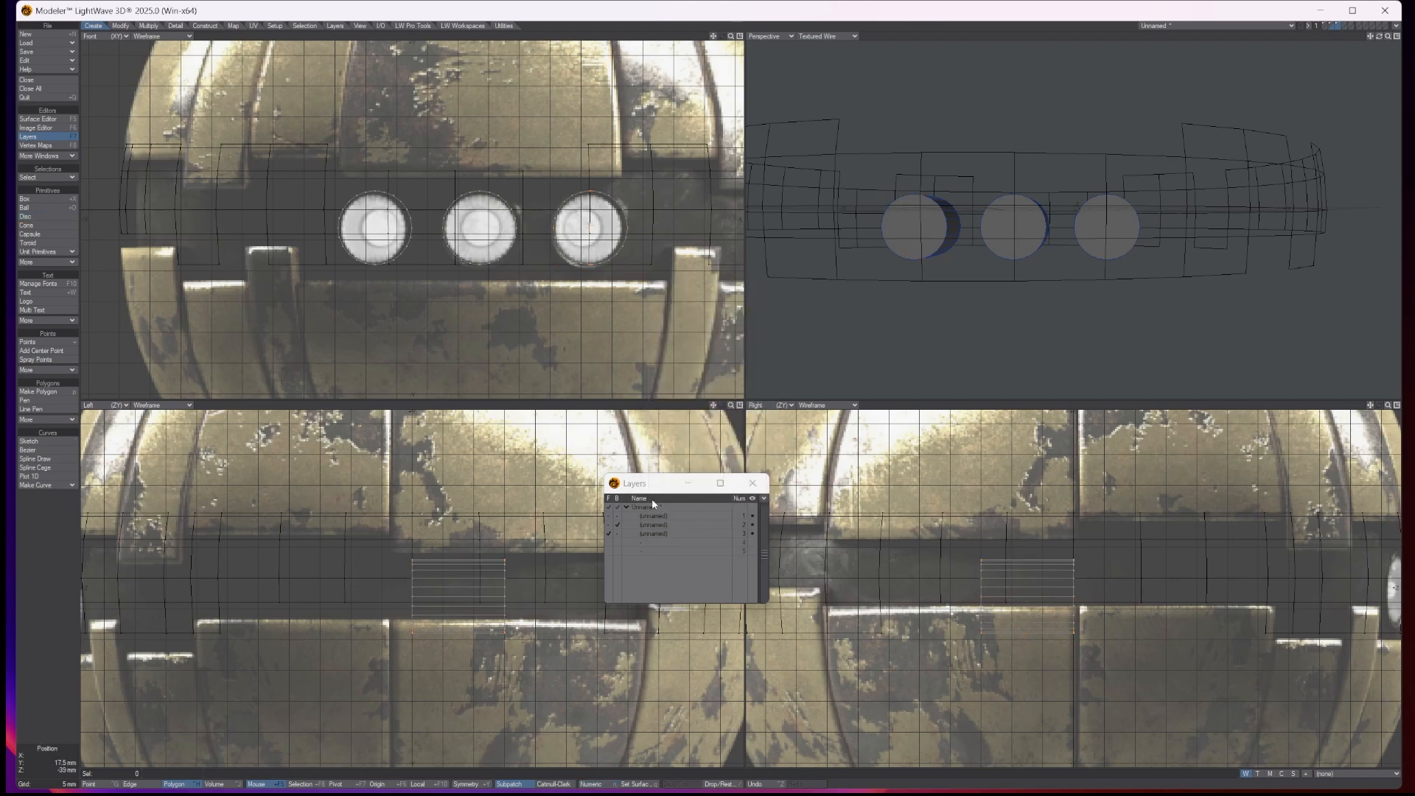
Step: Move the three cylinders along Z until they pass through the band wall at the lights' location
left_click_drag(1388, 37, 1370, 74)
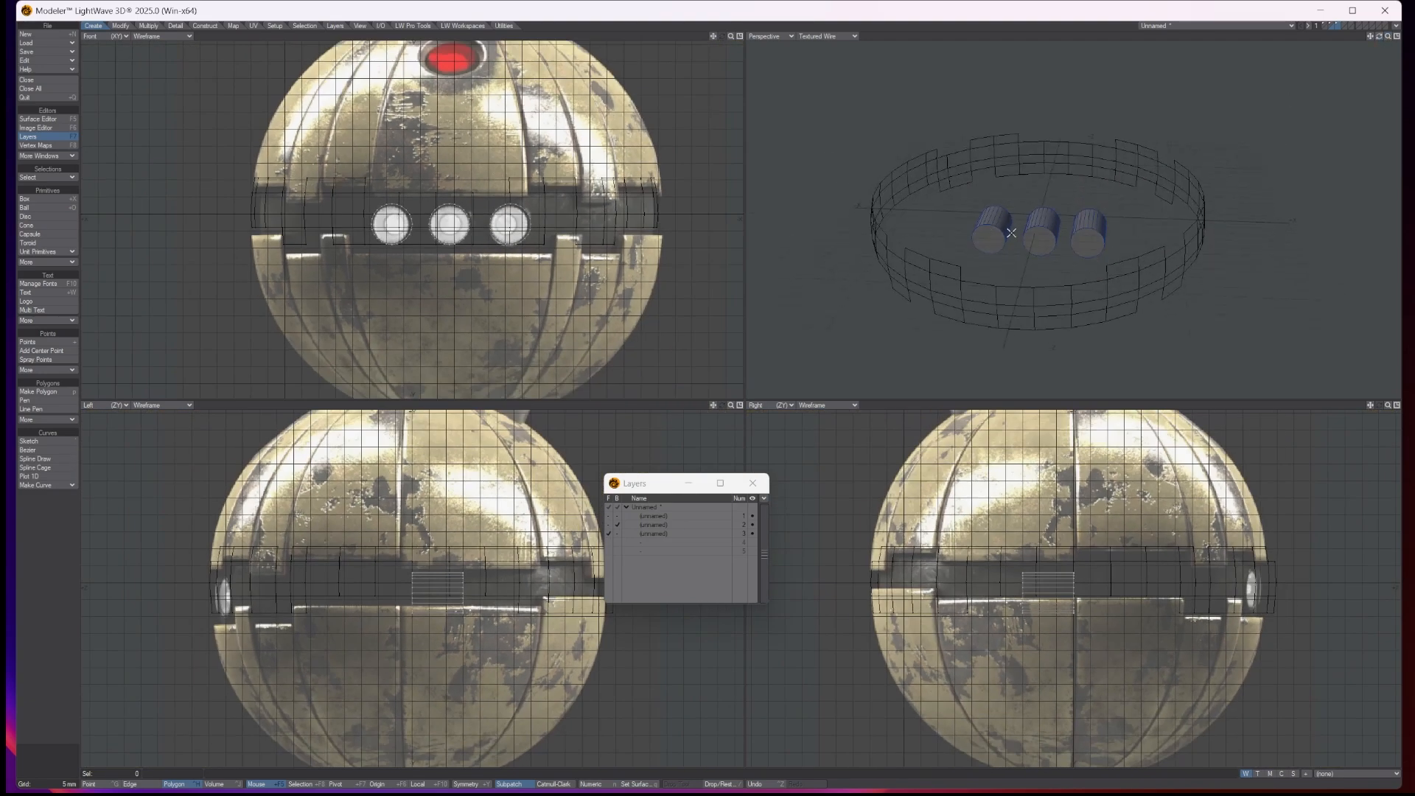
key("t")
left_click(120, 26)
left_click(30, 199)
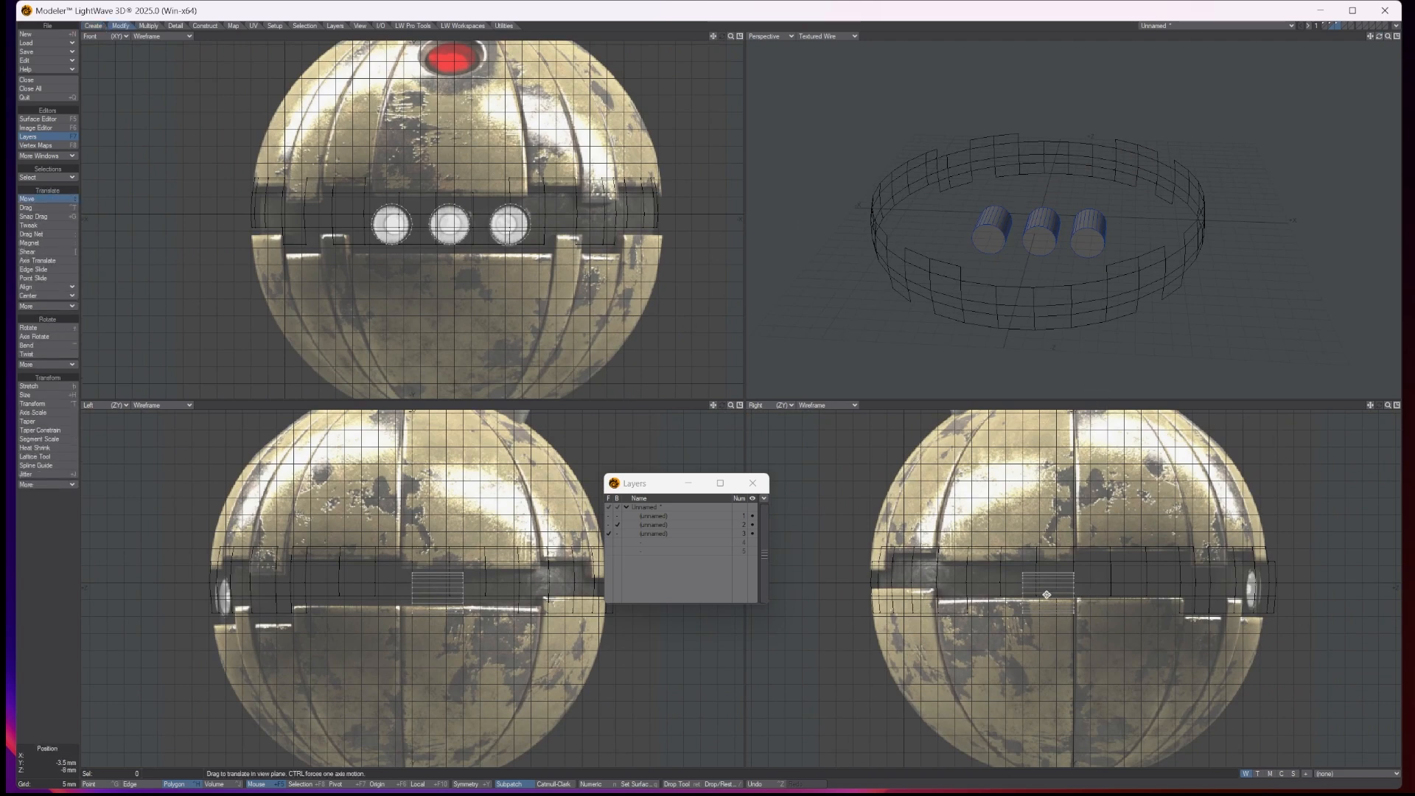
left_click_drag(1047, 594, 1260, 594)
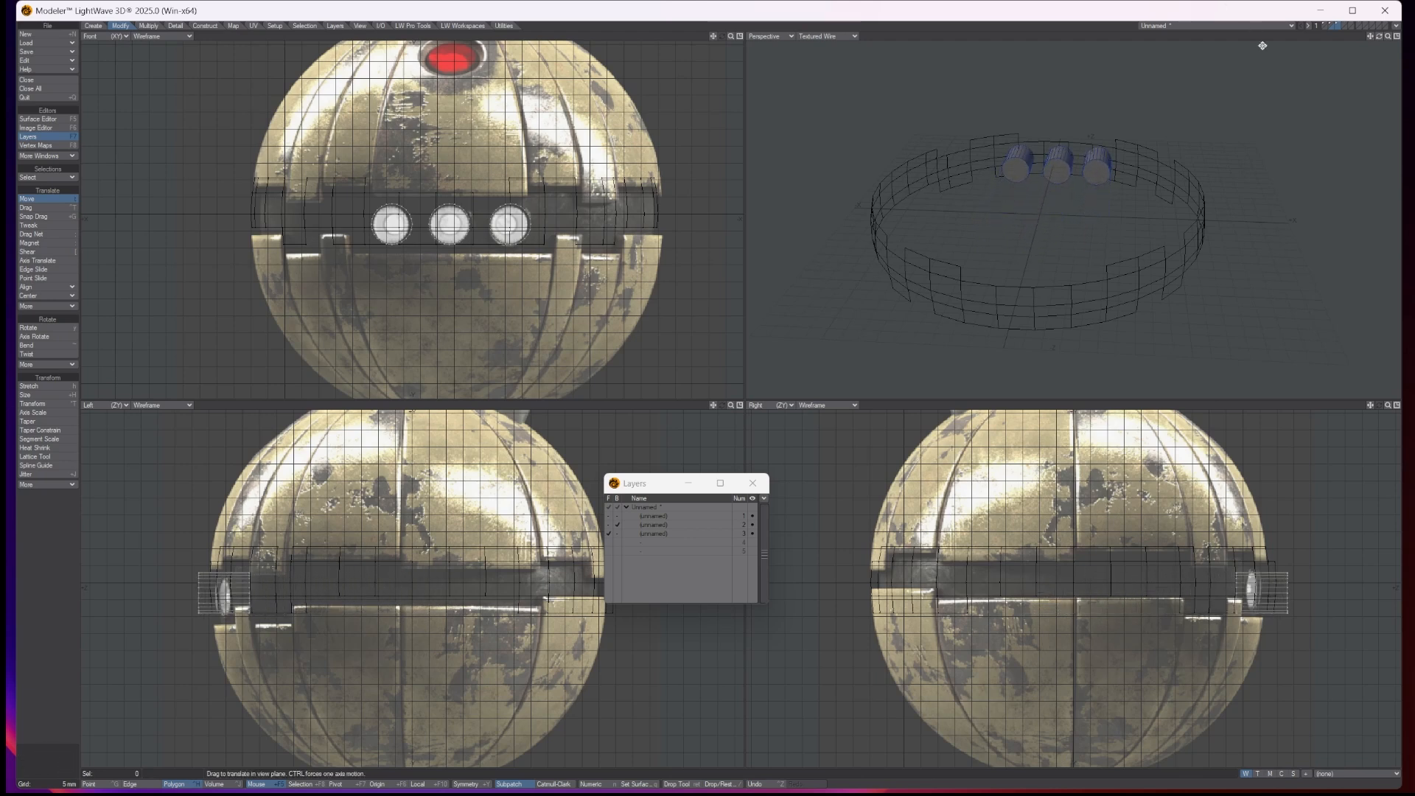
left_click_drag(1378, 37, 1200, 34)
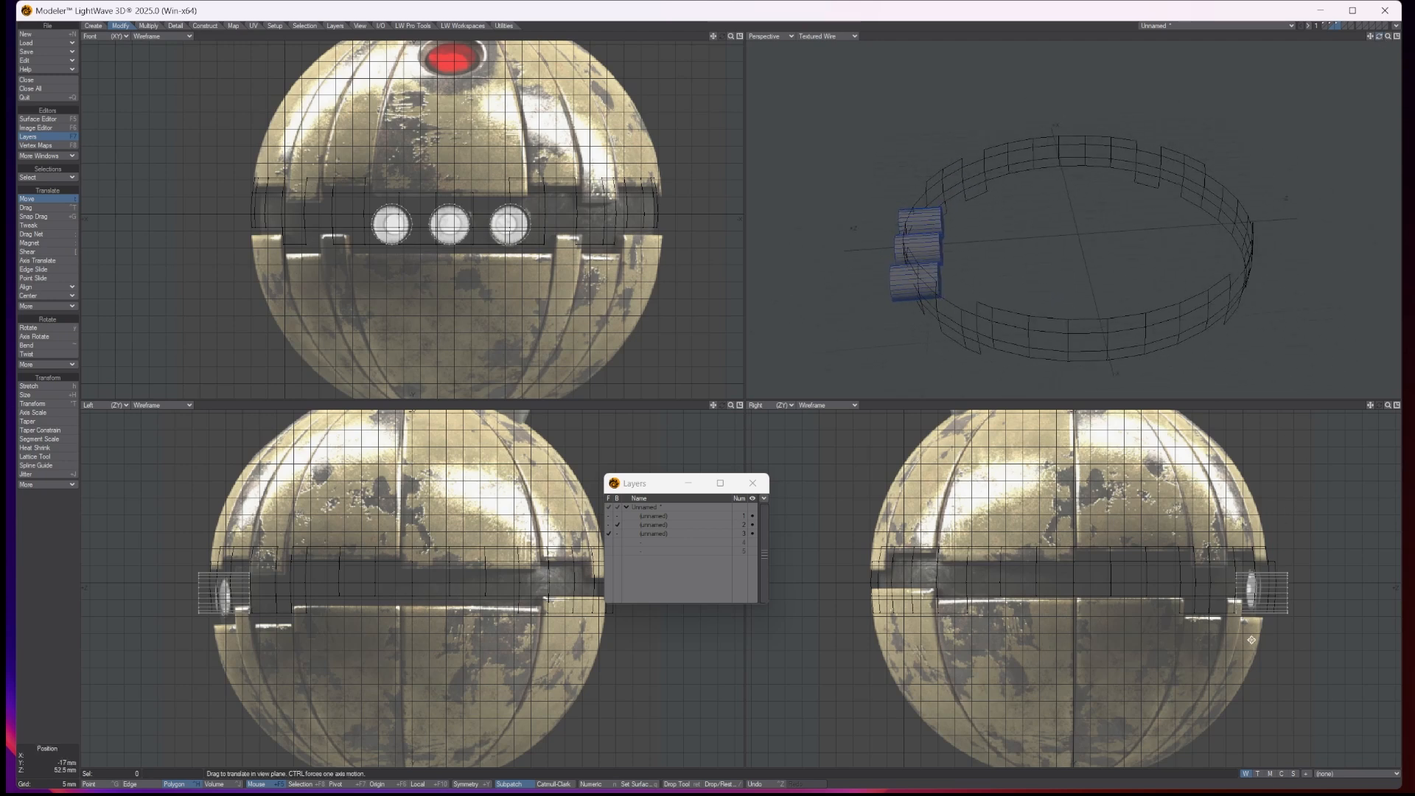
left_click_drag(1245, 587, 1253, 589)
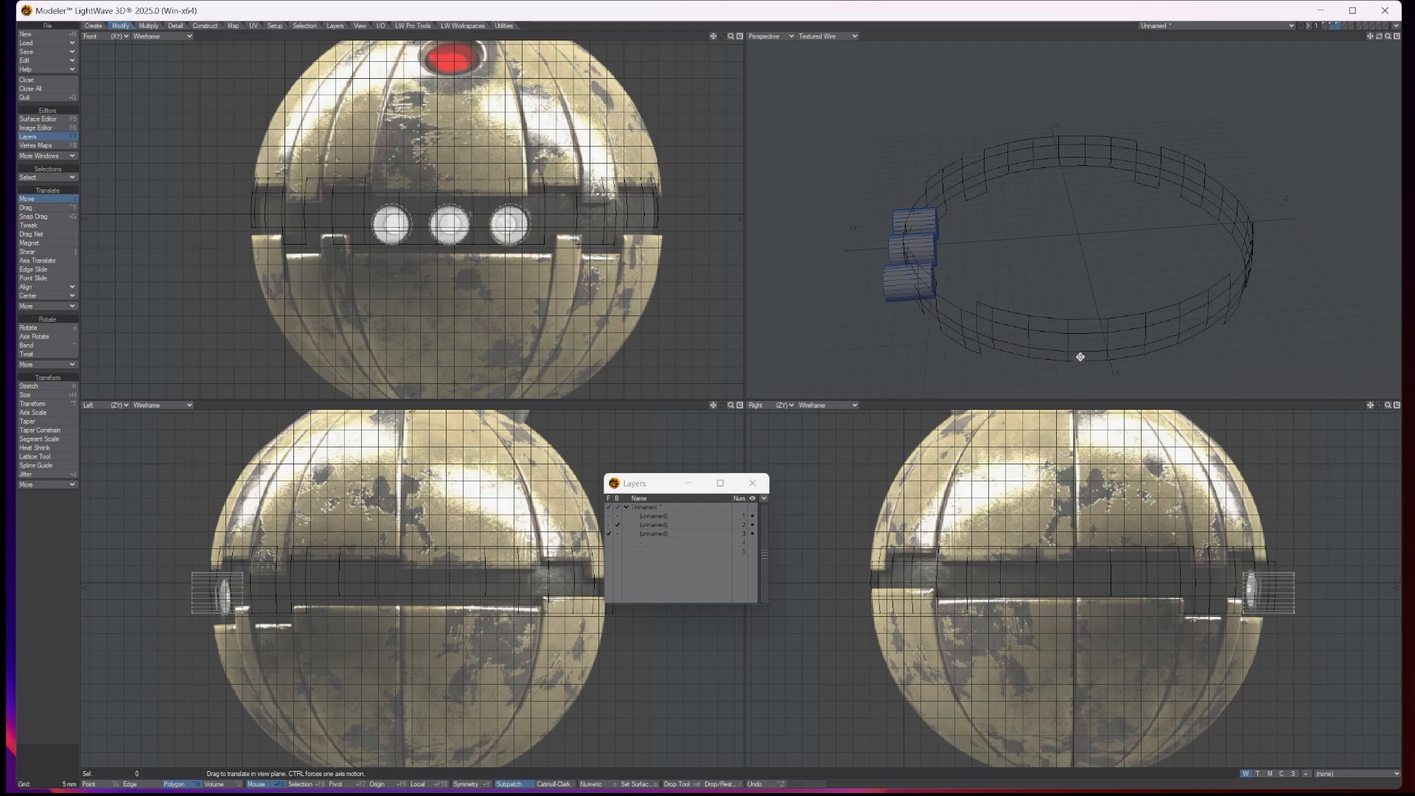
left_click_drag(1378, 37, 1412, 4)
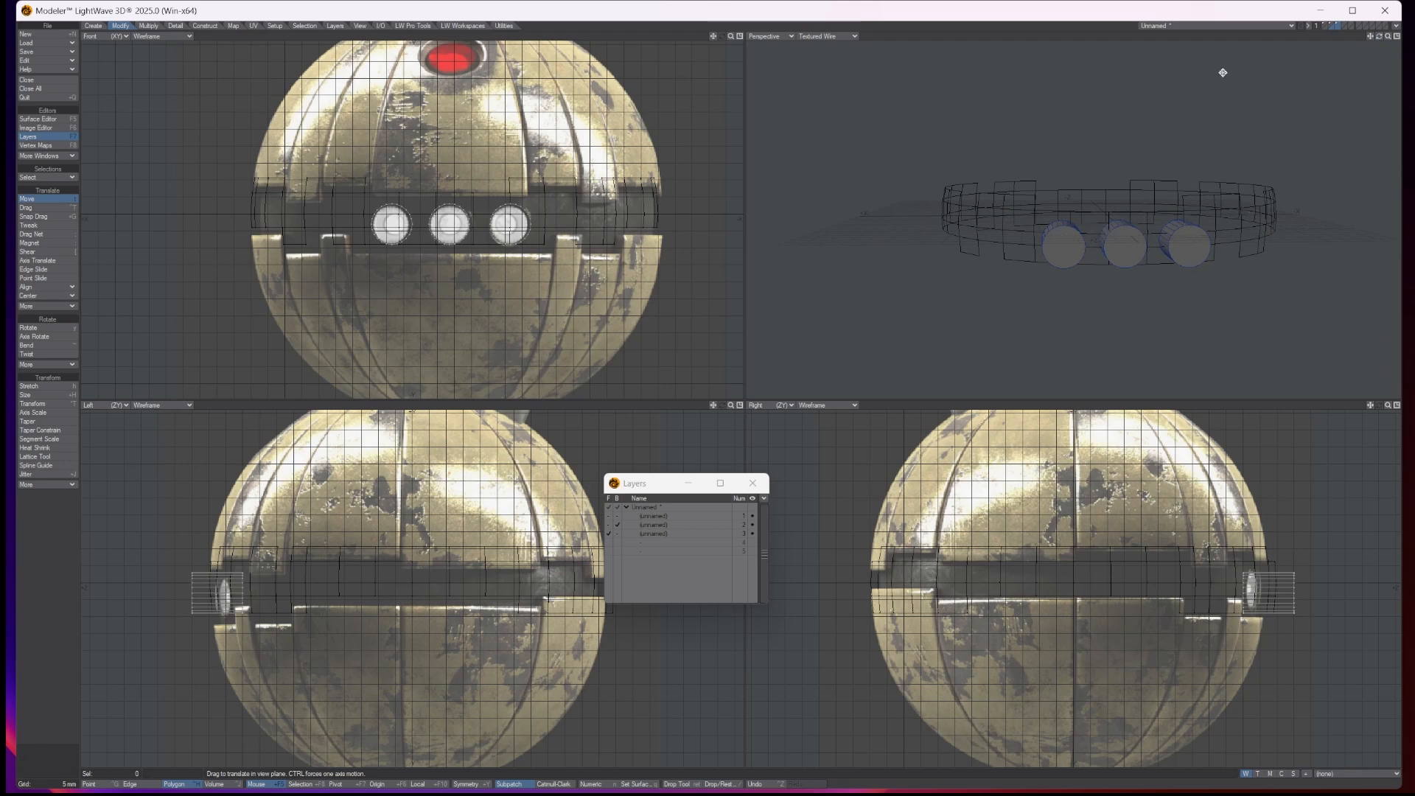
left_click_drag(1380, 37, 1275, 253)
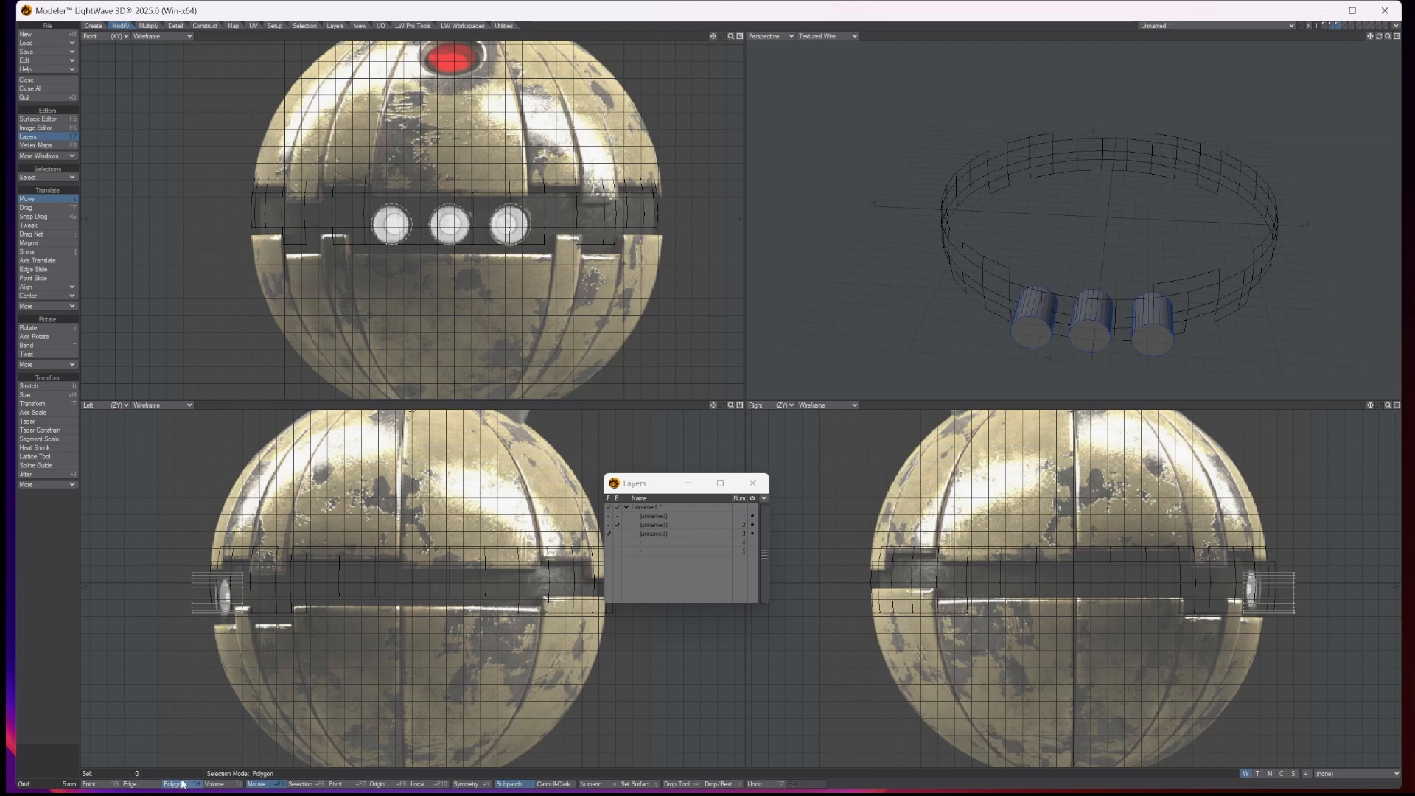
key("Return")
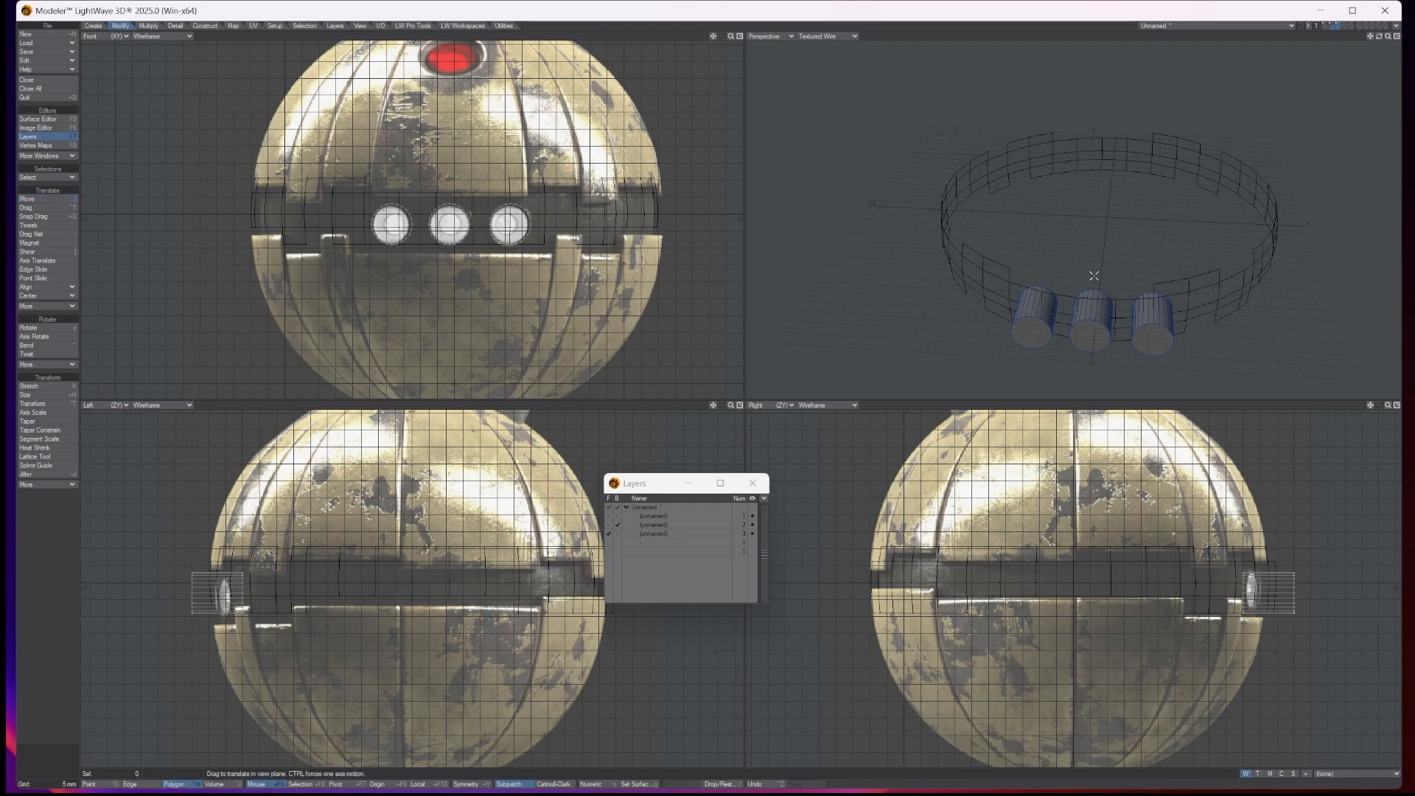
Step: Select the whole cylinder at the positive X end and rotate it in the top view to face outward along the band's curve
left_click(1031, 325)
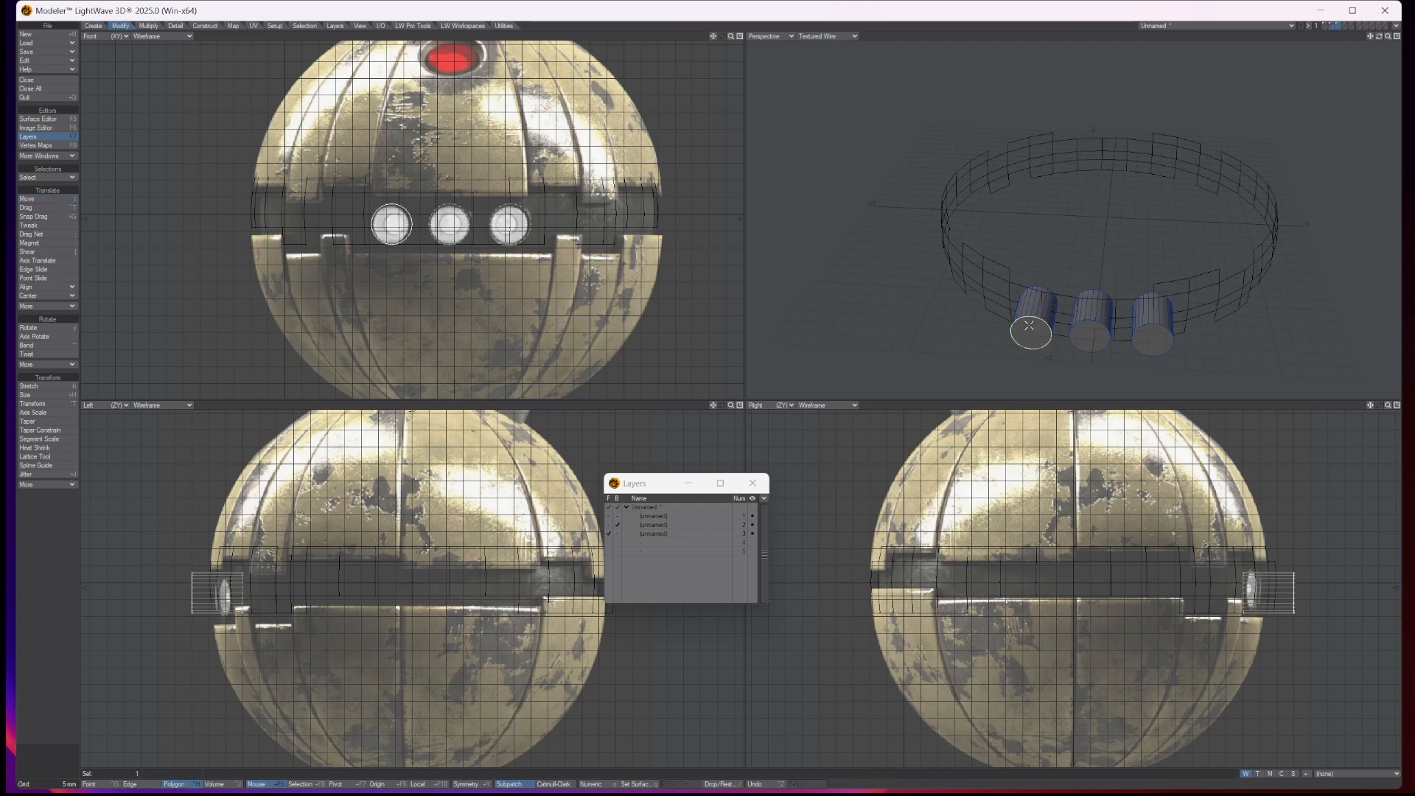
left_click(304, 27)
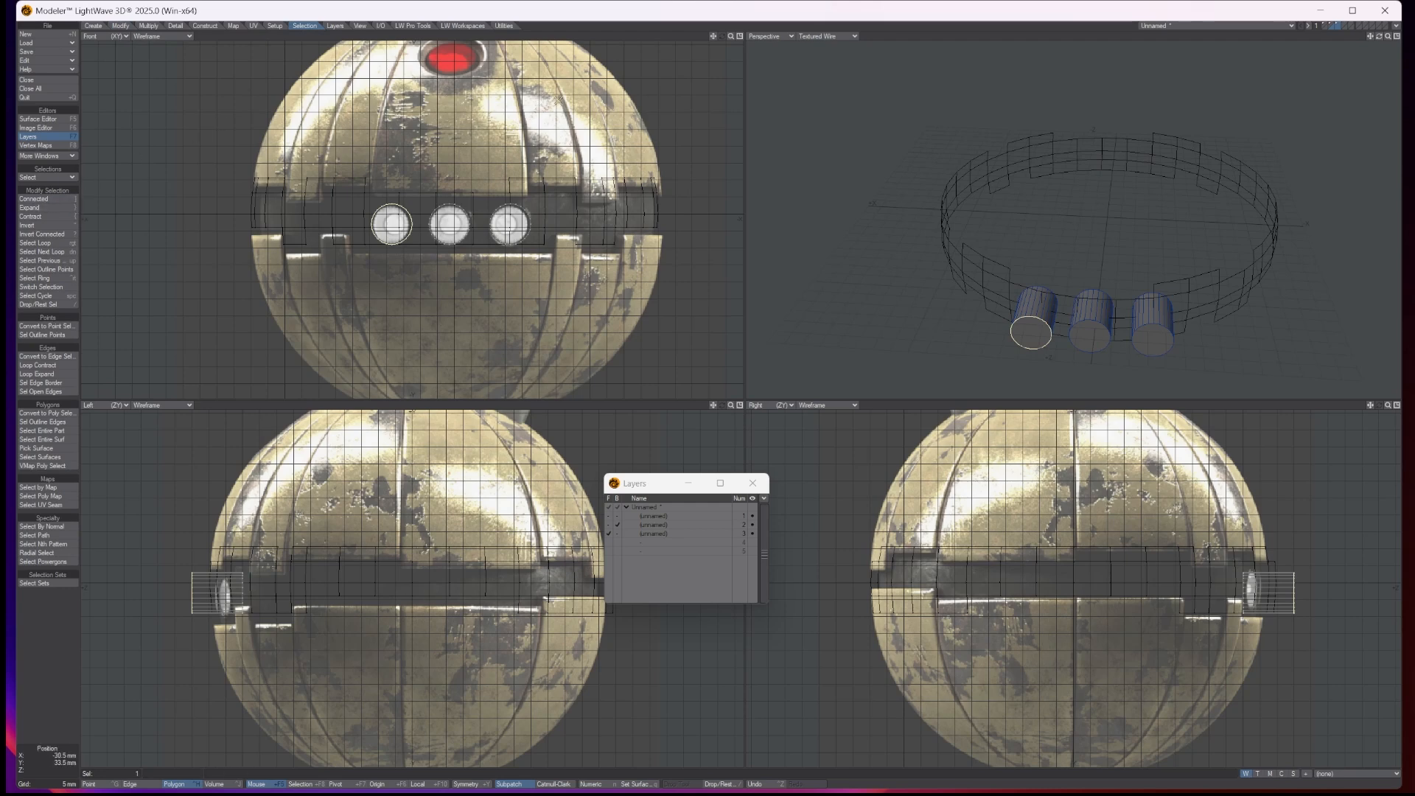
key("]")
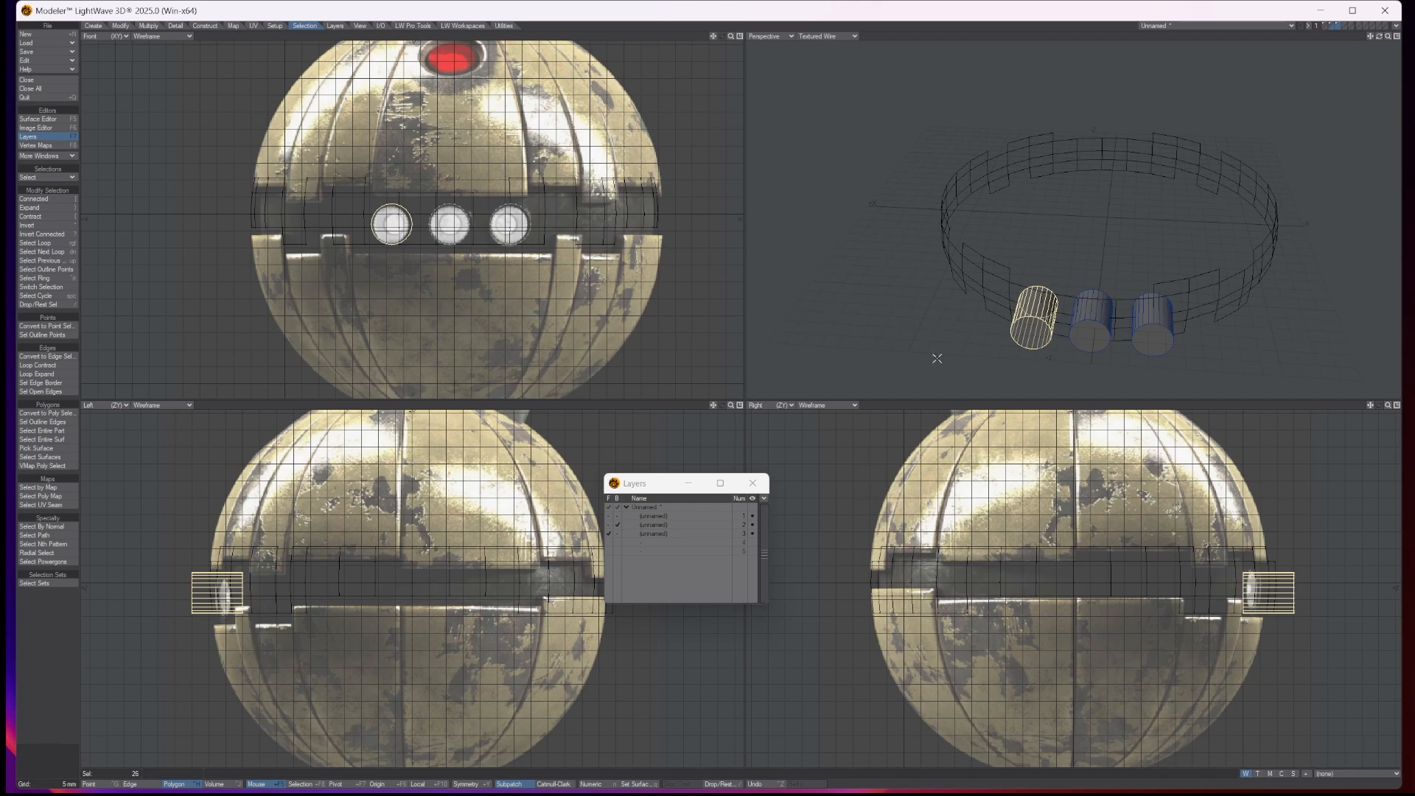
left_click(104, 37)
left_click(104, 27)
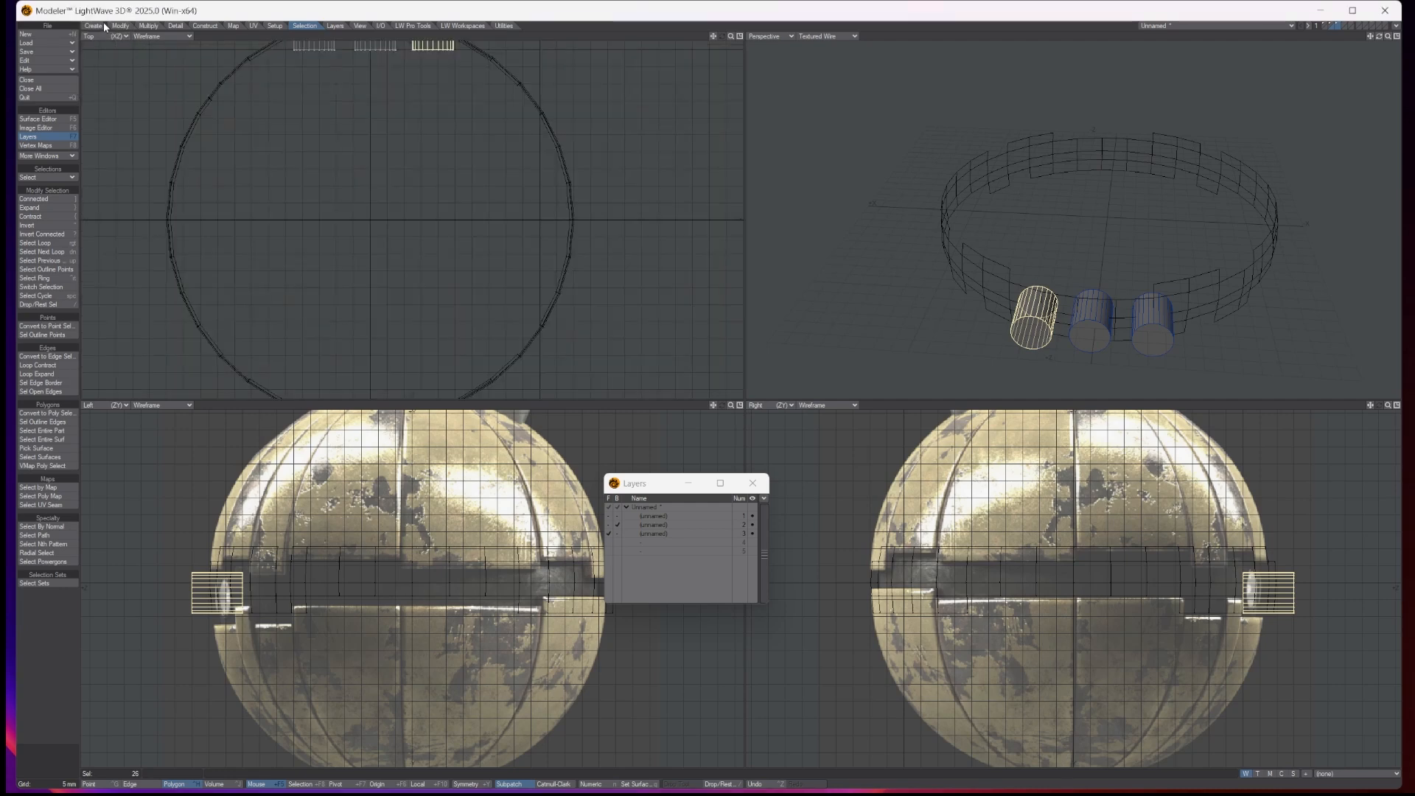
key("a")
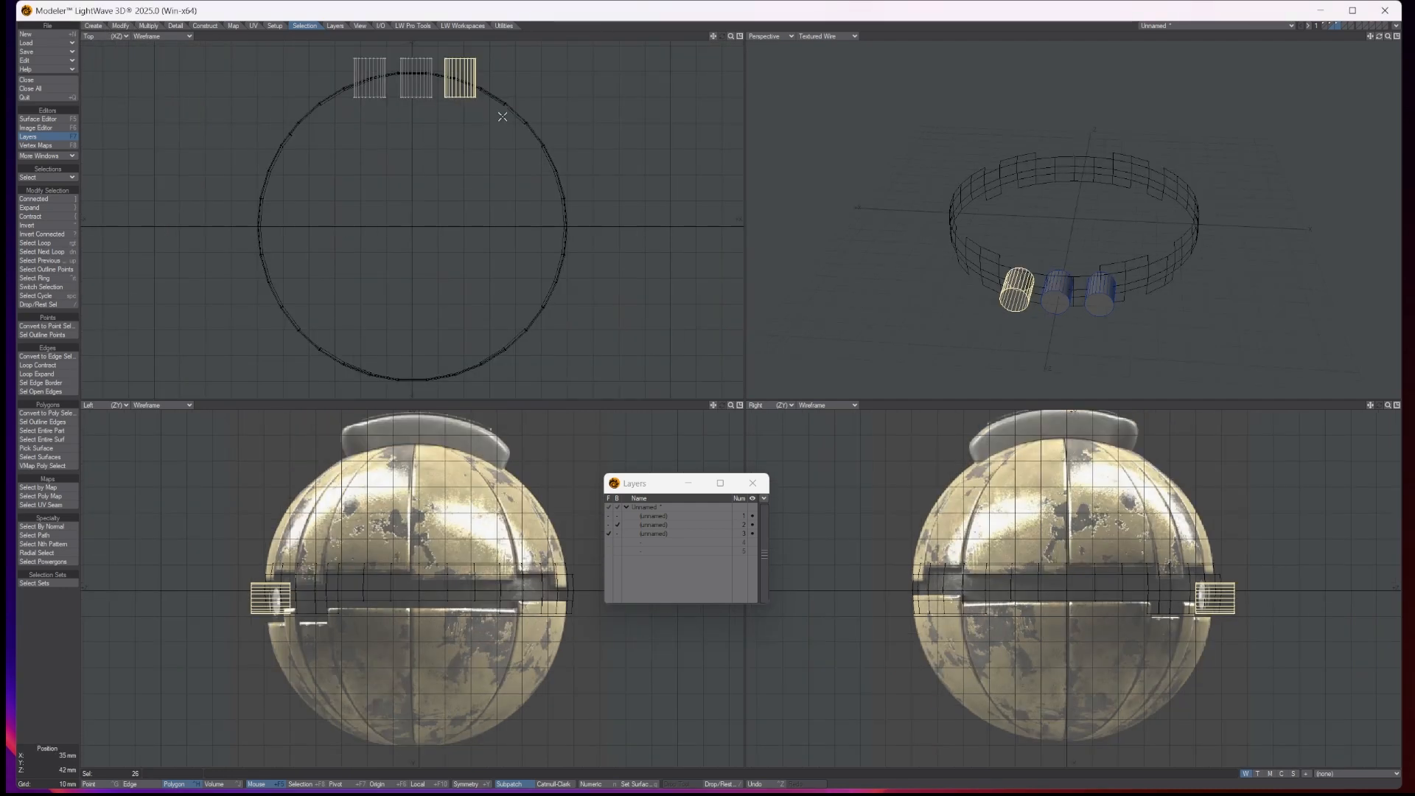
left_click_drag(714, 38, 480, 213)
scroll(454, 216, "up", 3)
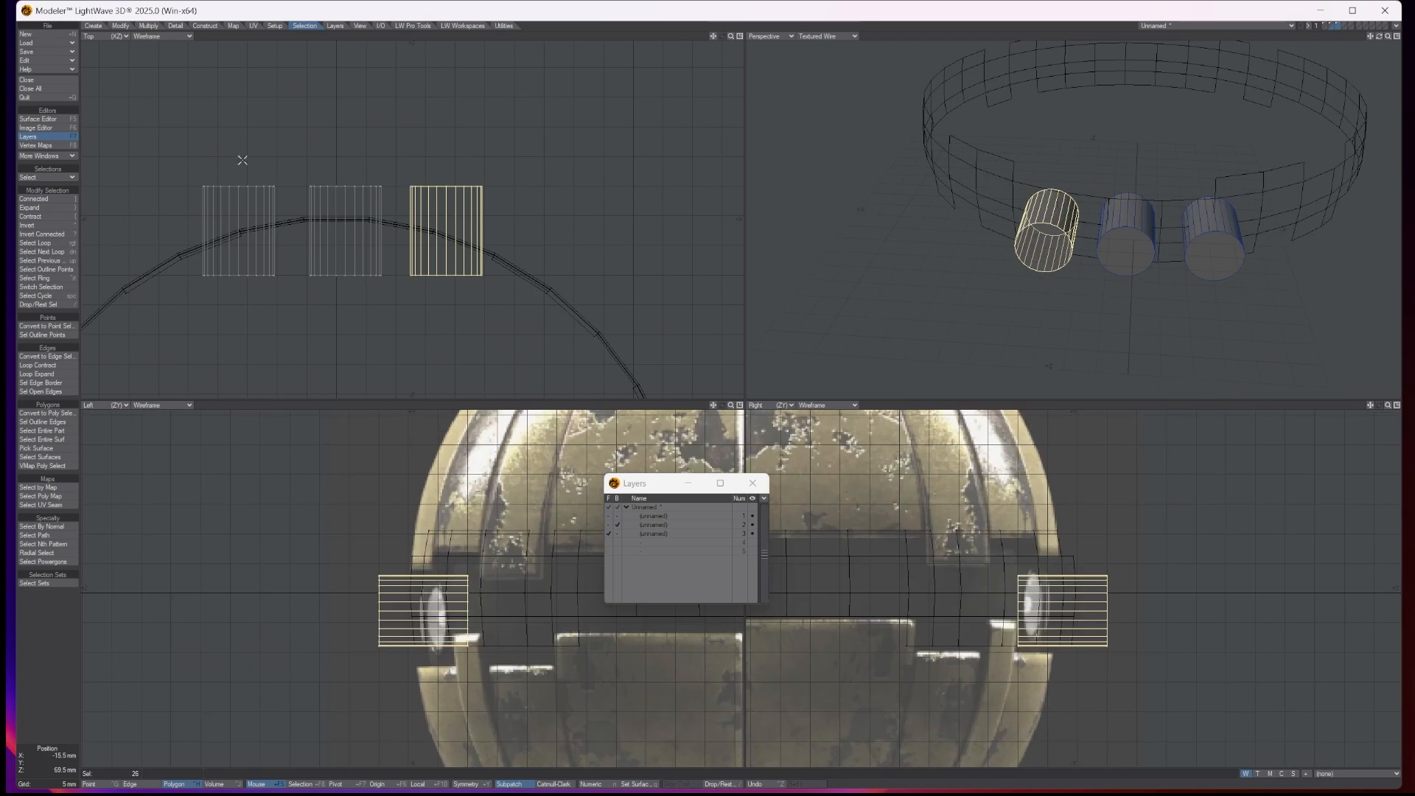
left_click(126, 28)
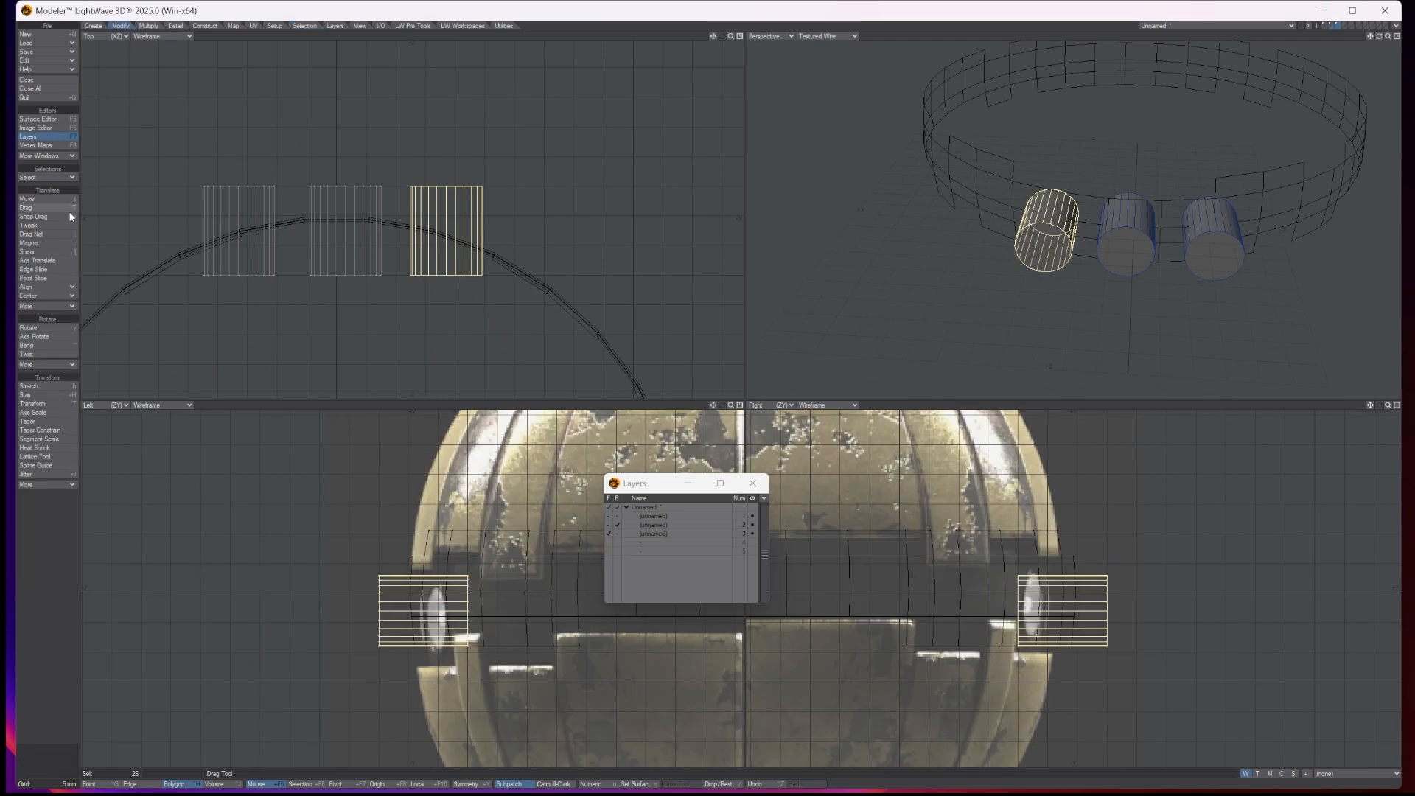
left_click(29, 327)
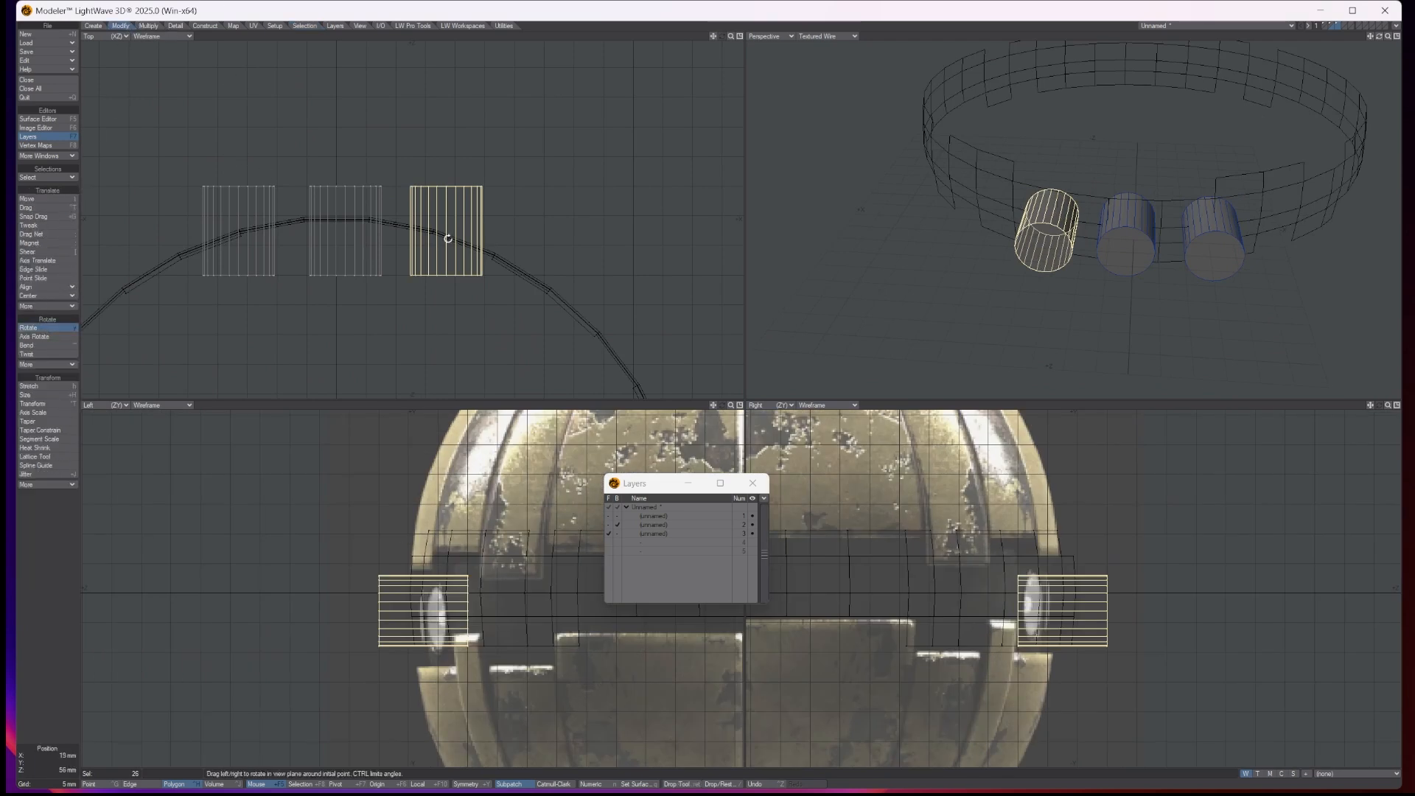
left_click_drag(452, 235, 445, 252)
key("t")
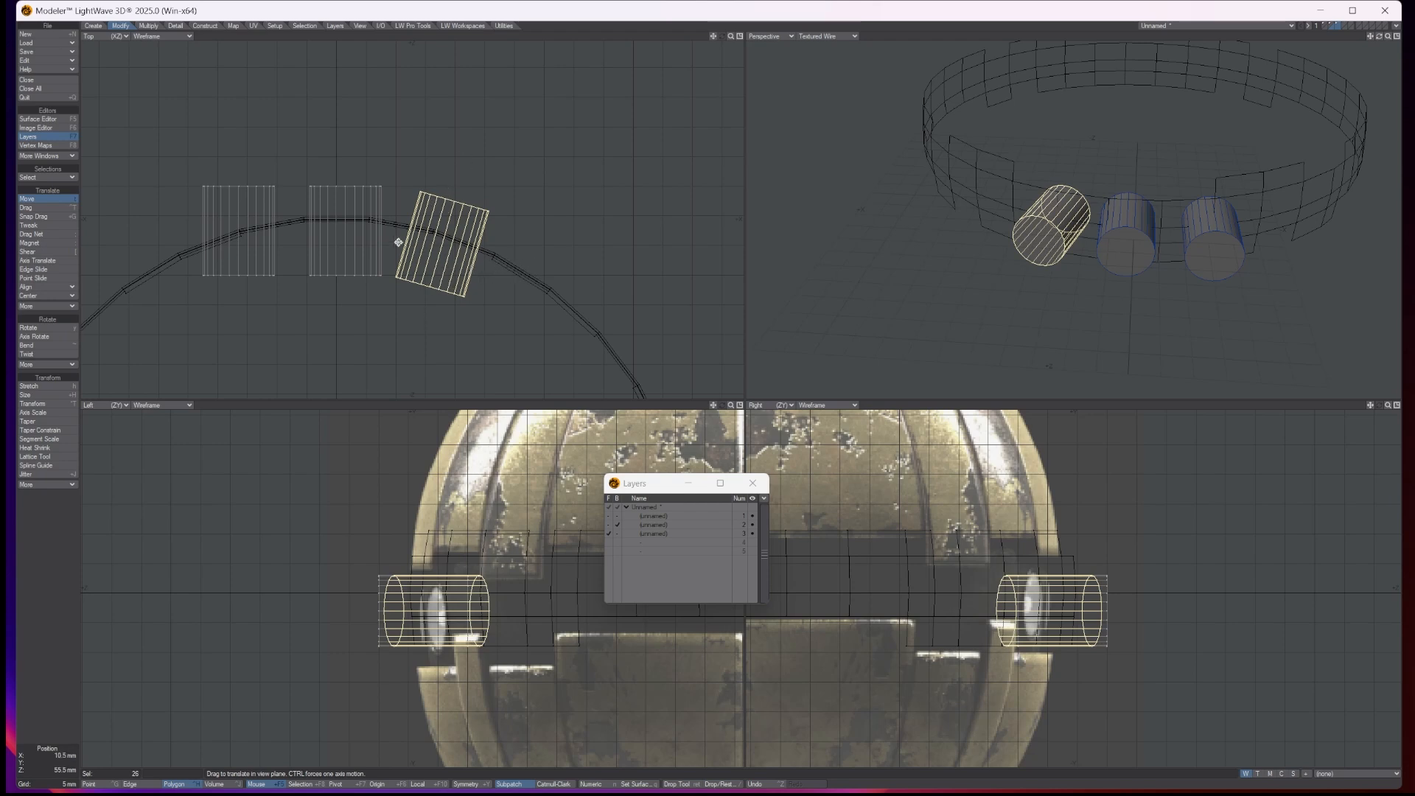
key("space")
key("slash")
Step: Select the whole cylinder at the negative X end and rotate it the opposite way to follow the band's curve
left_click(236, 194)
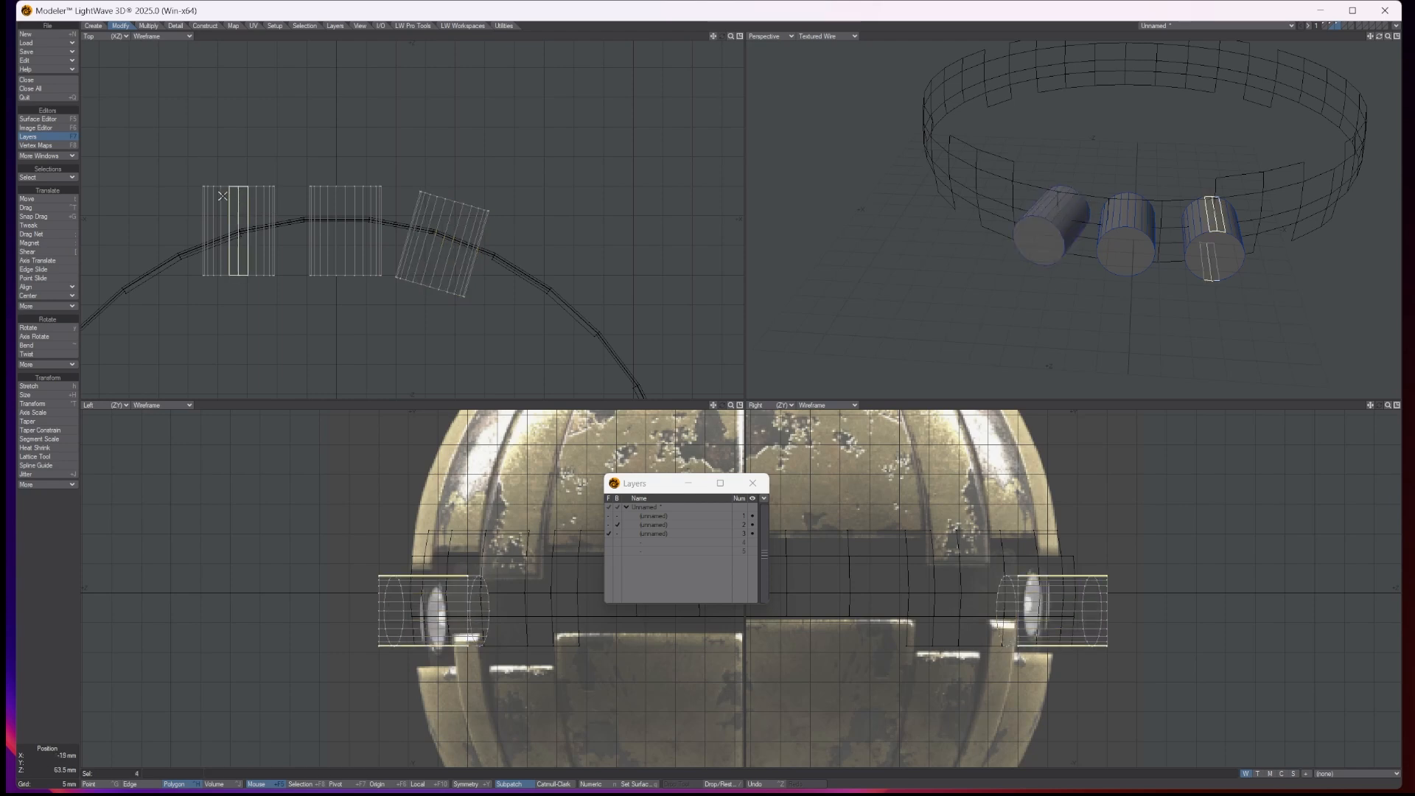
key("bracketright")
key("y")
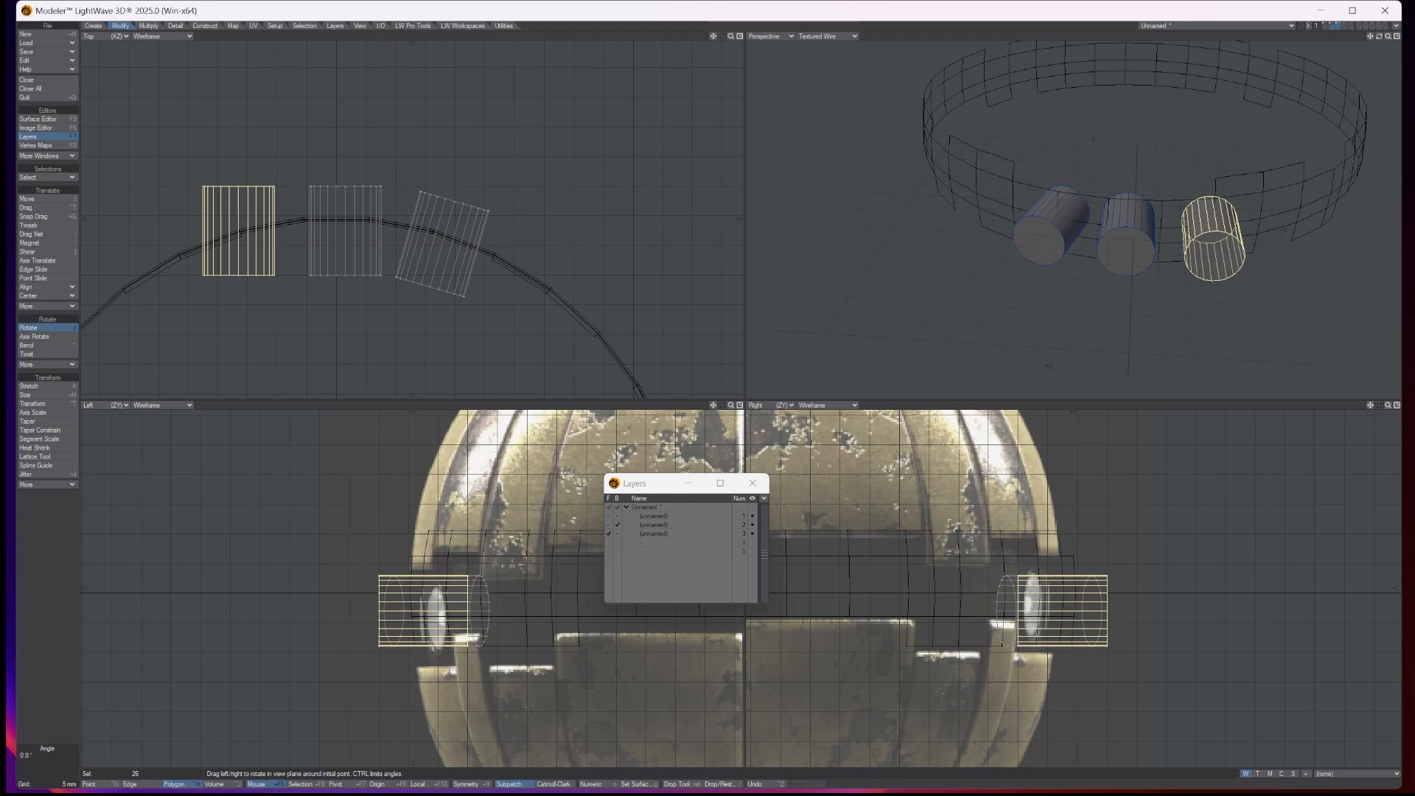
mouse_move(237, 226)
left_mouse_down()
mouse_move(256, 226)
mouse_move(250, 239)
mouse_move(242, 226)
left_mouse_up()
key("t")
key("Return")
key("slash")
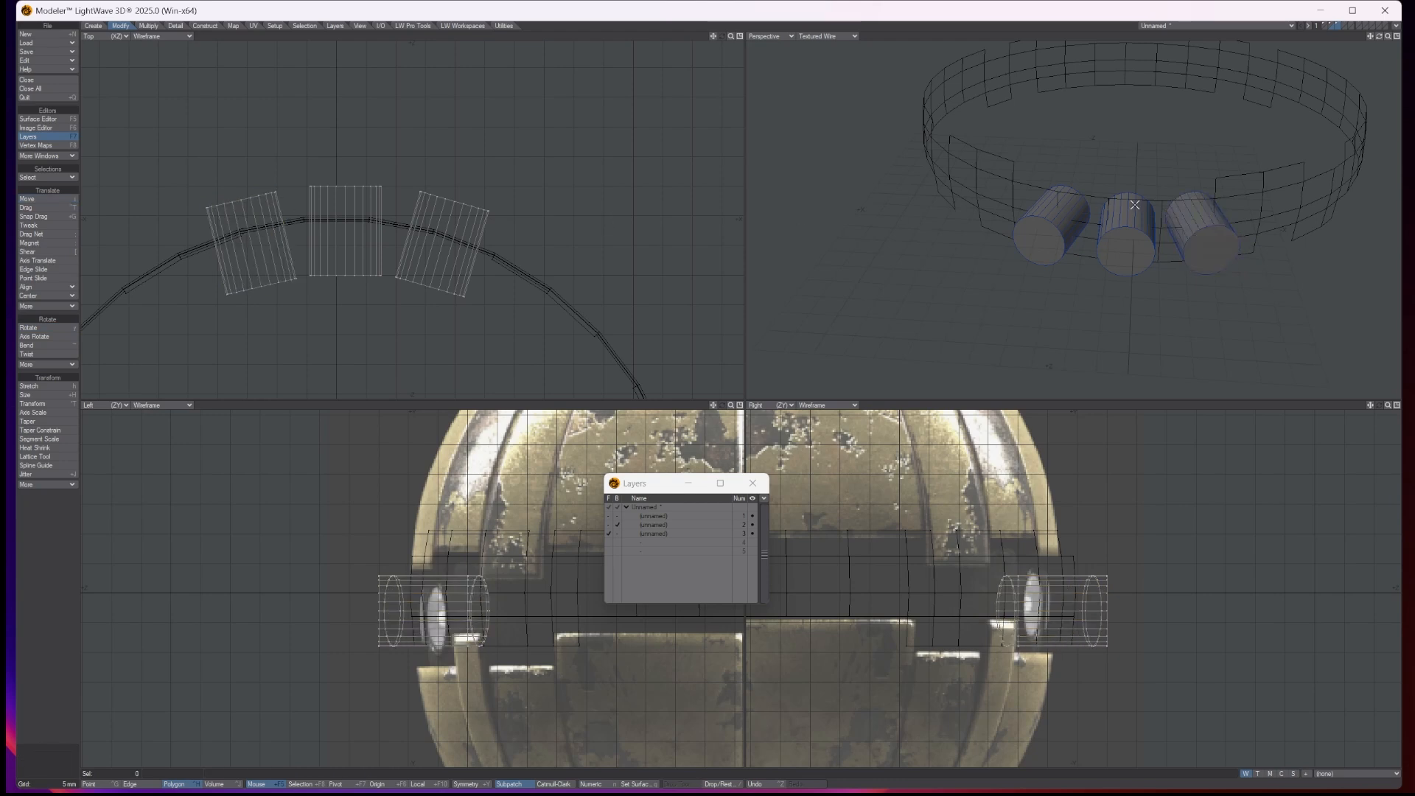
Step: Raise all three cylinders slightly along Y so they sit centred in the band's height
left_click_drag(1379, 36, 1380, 3)
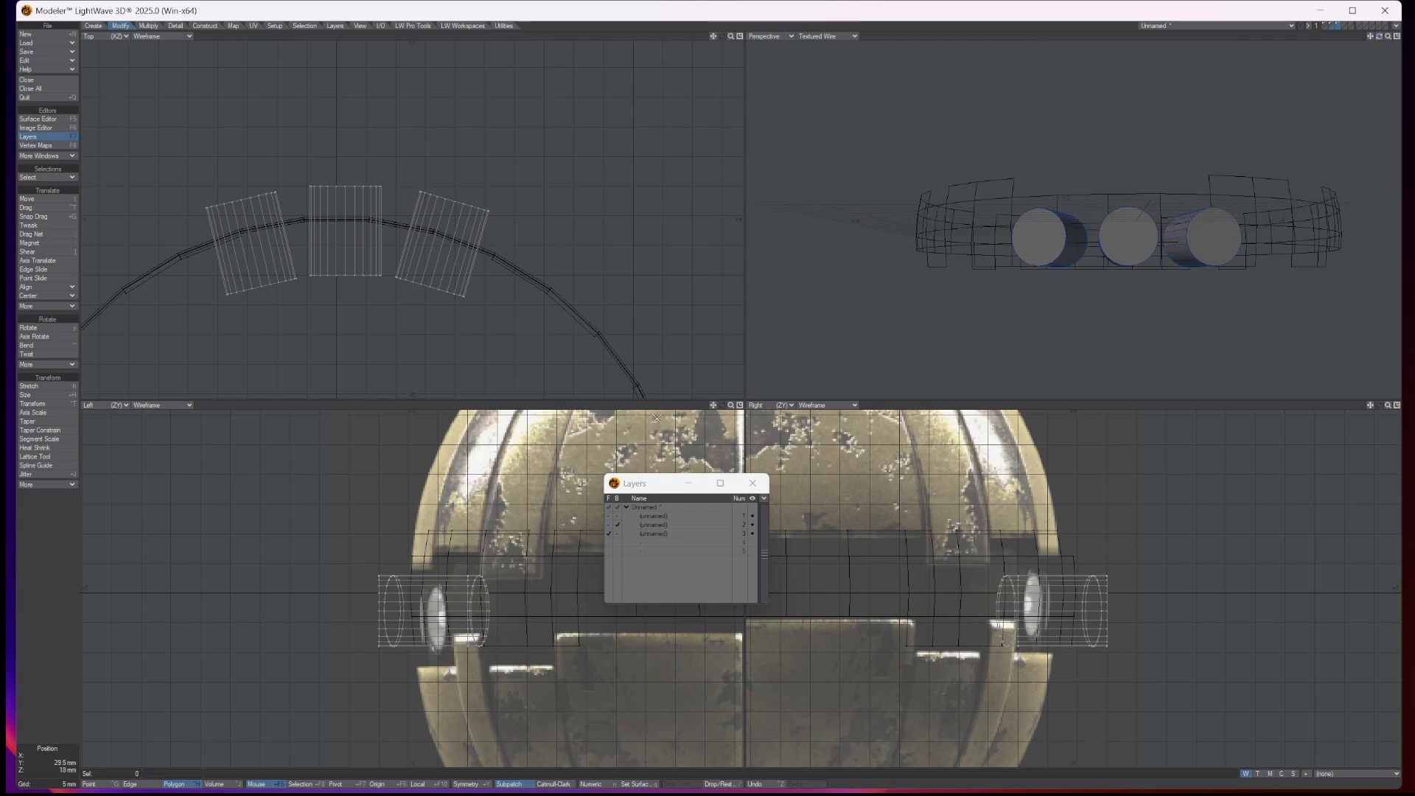
key("t")
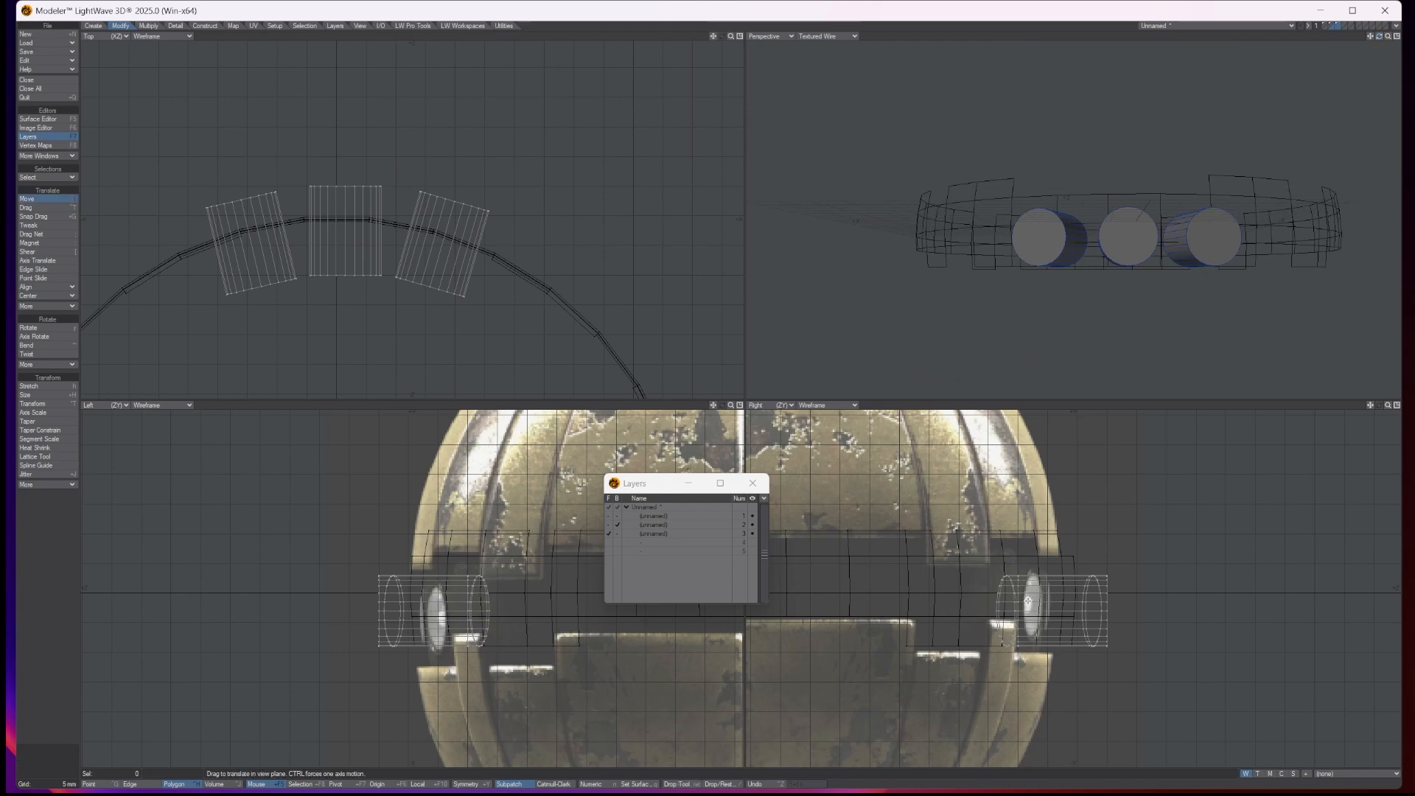
left_click_drag(1028, 598, 1034, 599)
key("ctrl+z")
left_click_drag(1034, 598, 1034, 586)
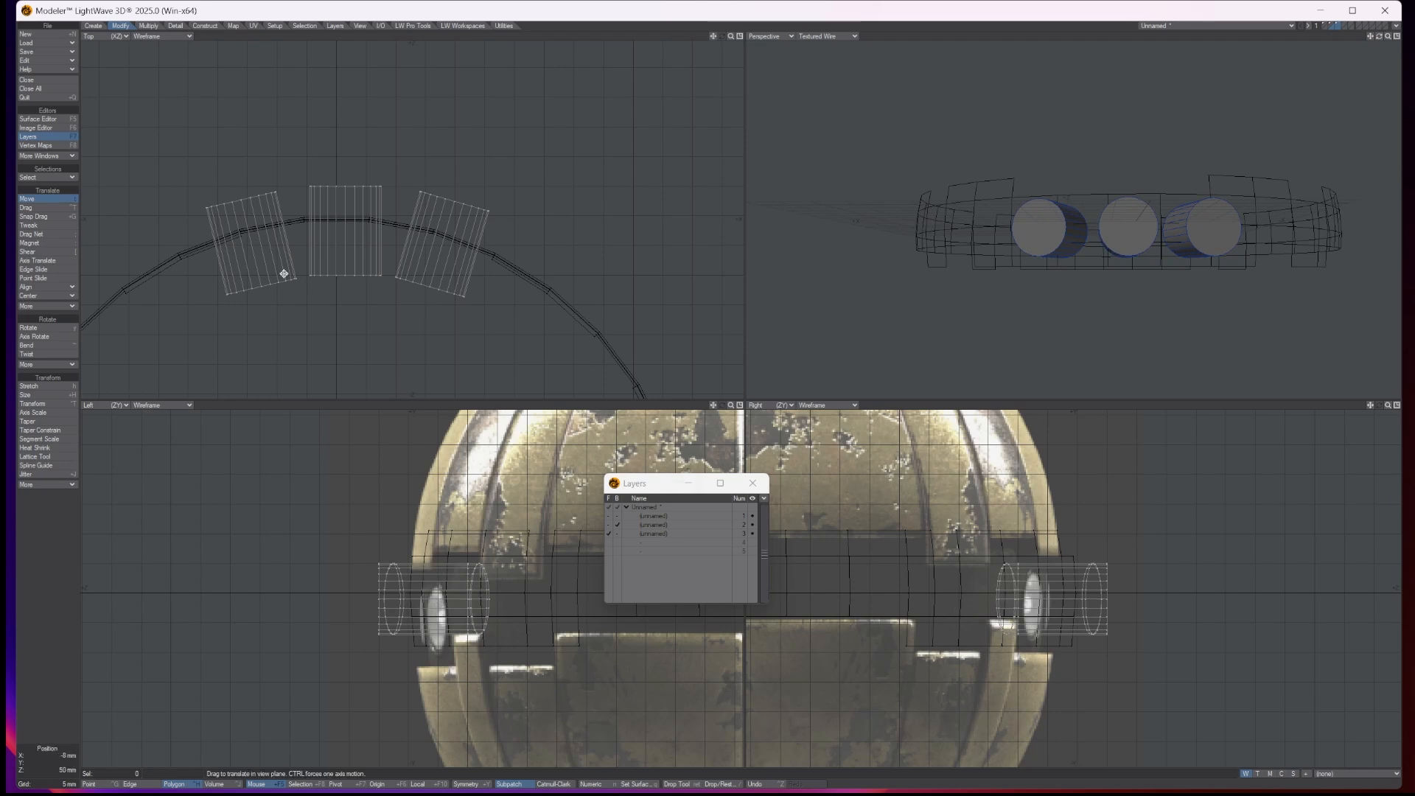
Step: Make the band layer the foreground and the layer holding the three cylinders the background
left_click(41, 139)
left_click(42, 139)
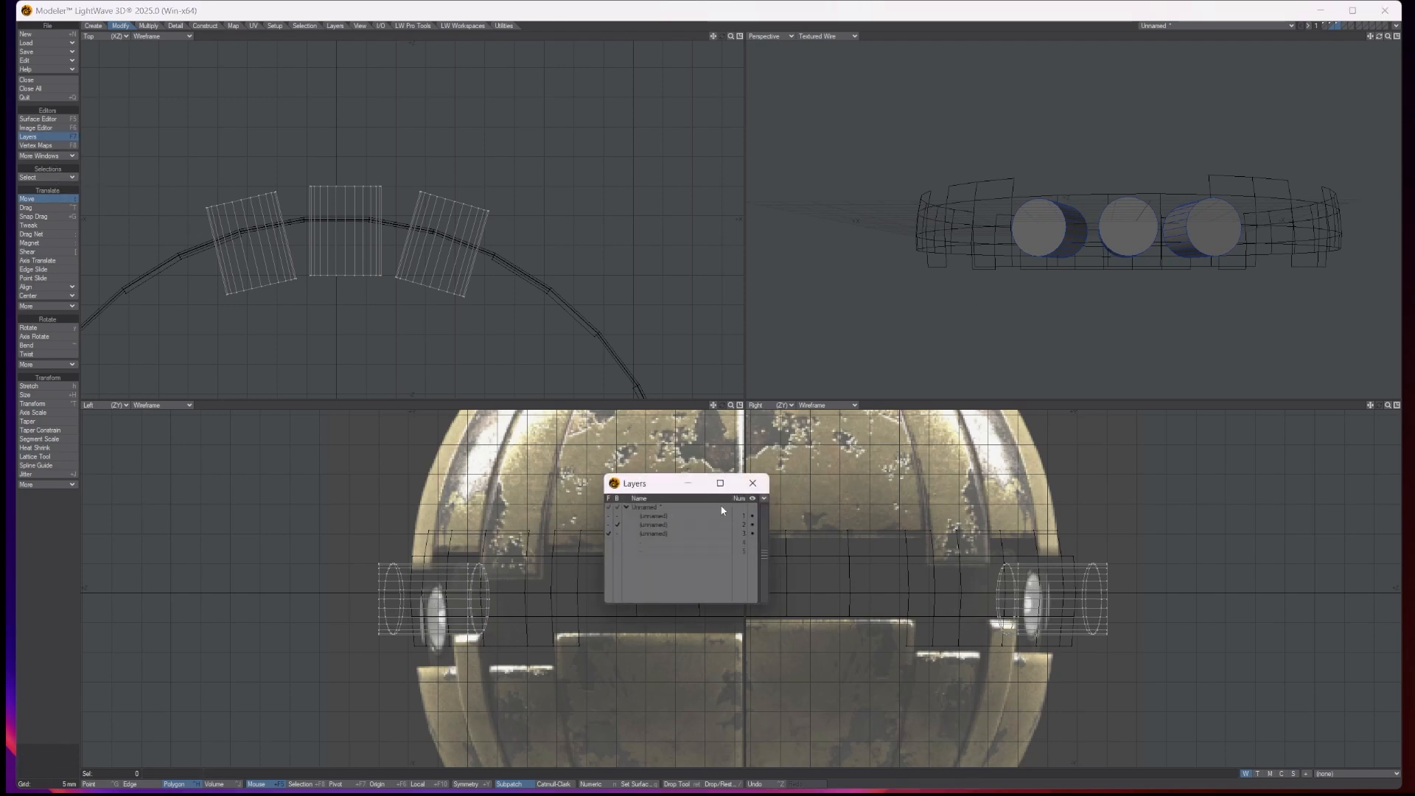
left_click(612, 511)
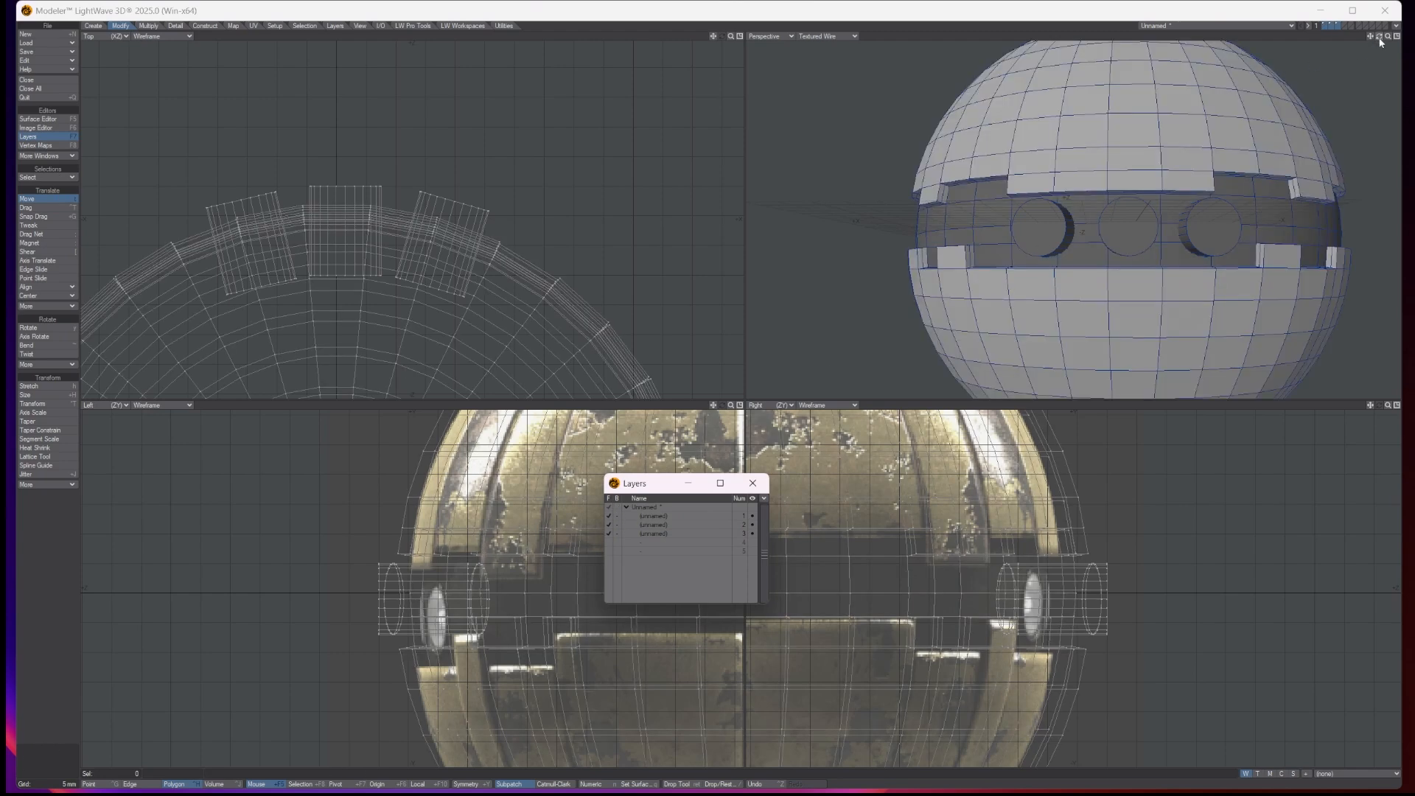
left_click_drag(1379, 38, 1334, 55)
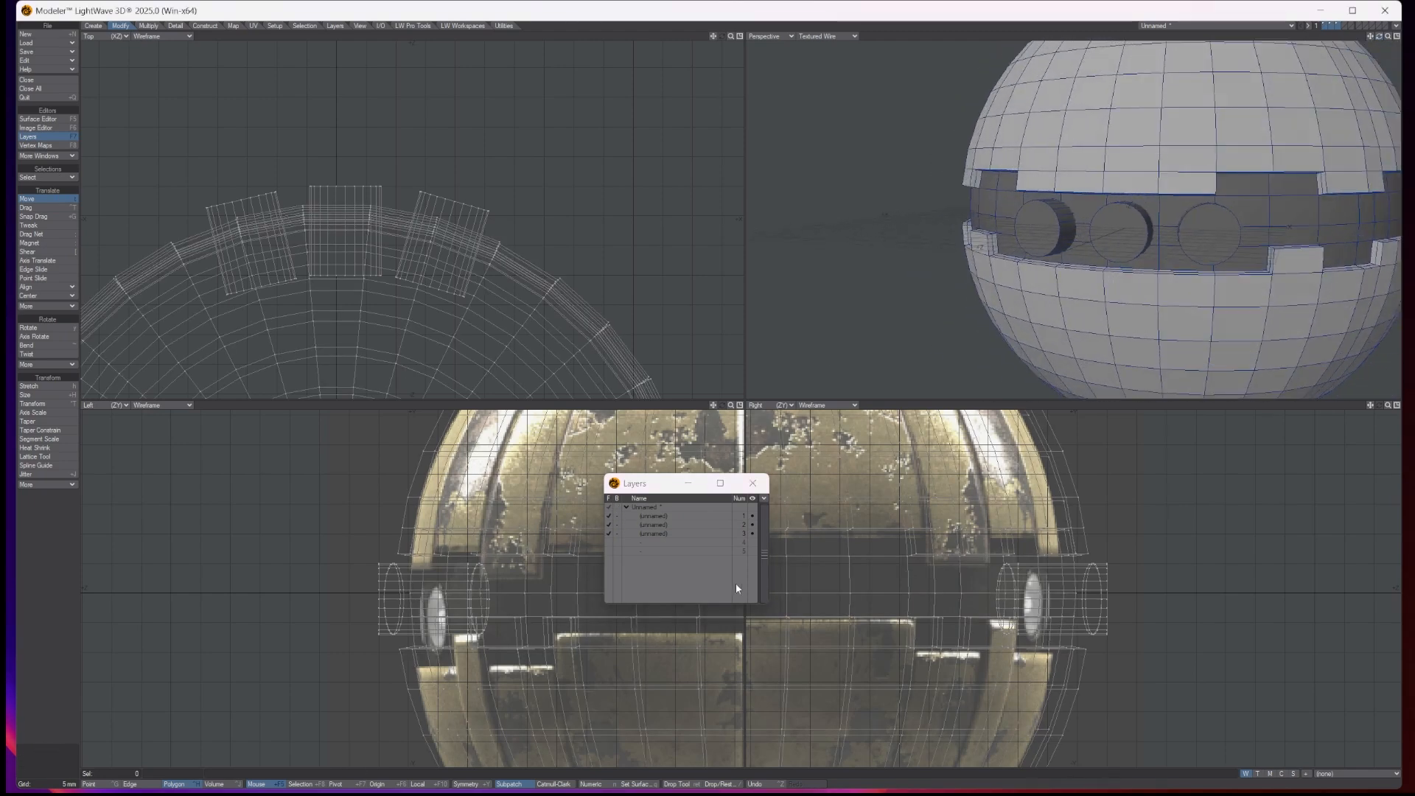
left_click(653, 533)
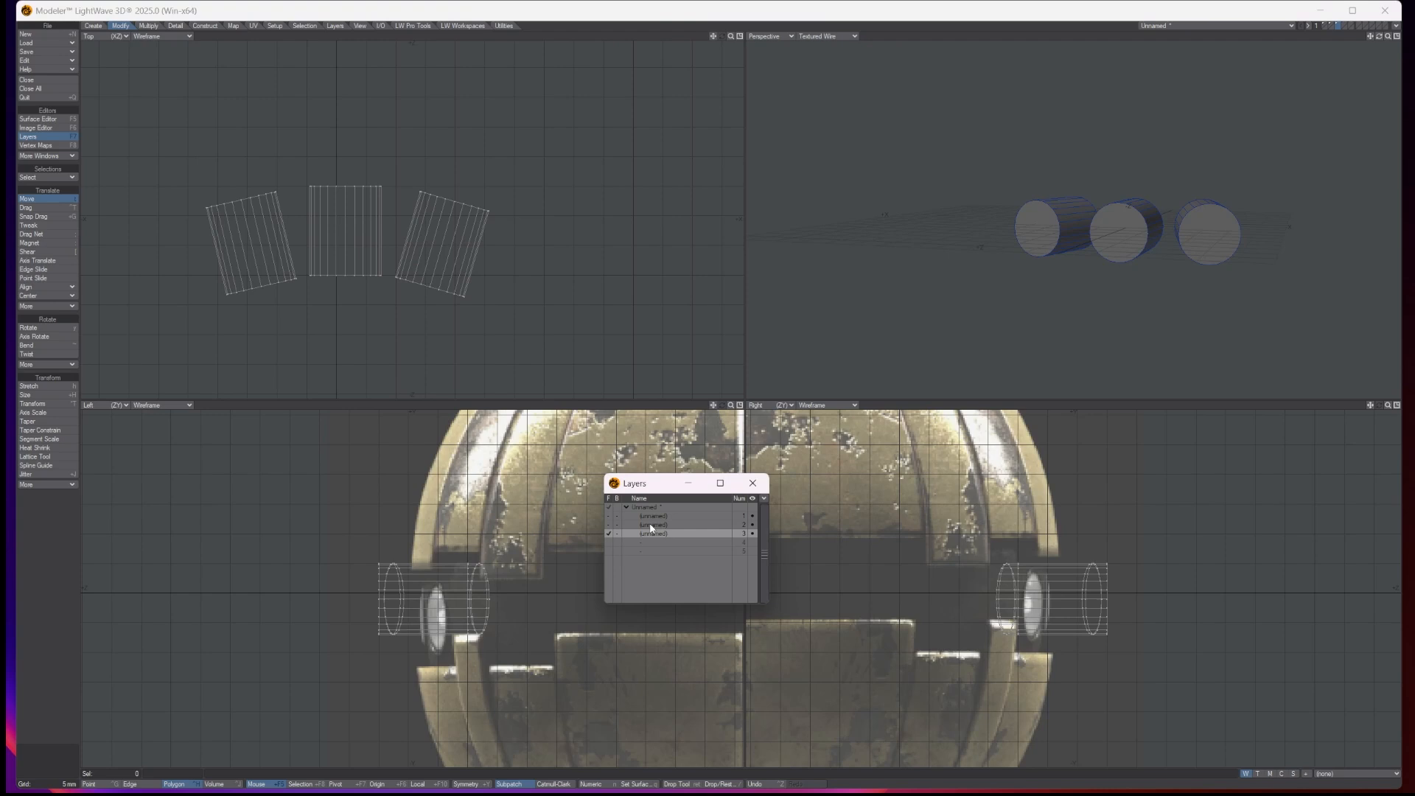
left_click(651, 526)
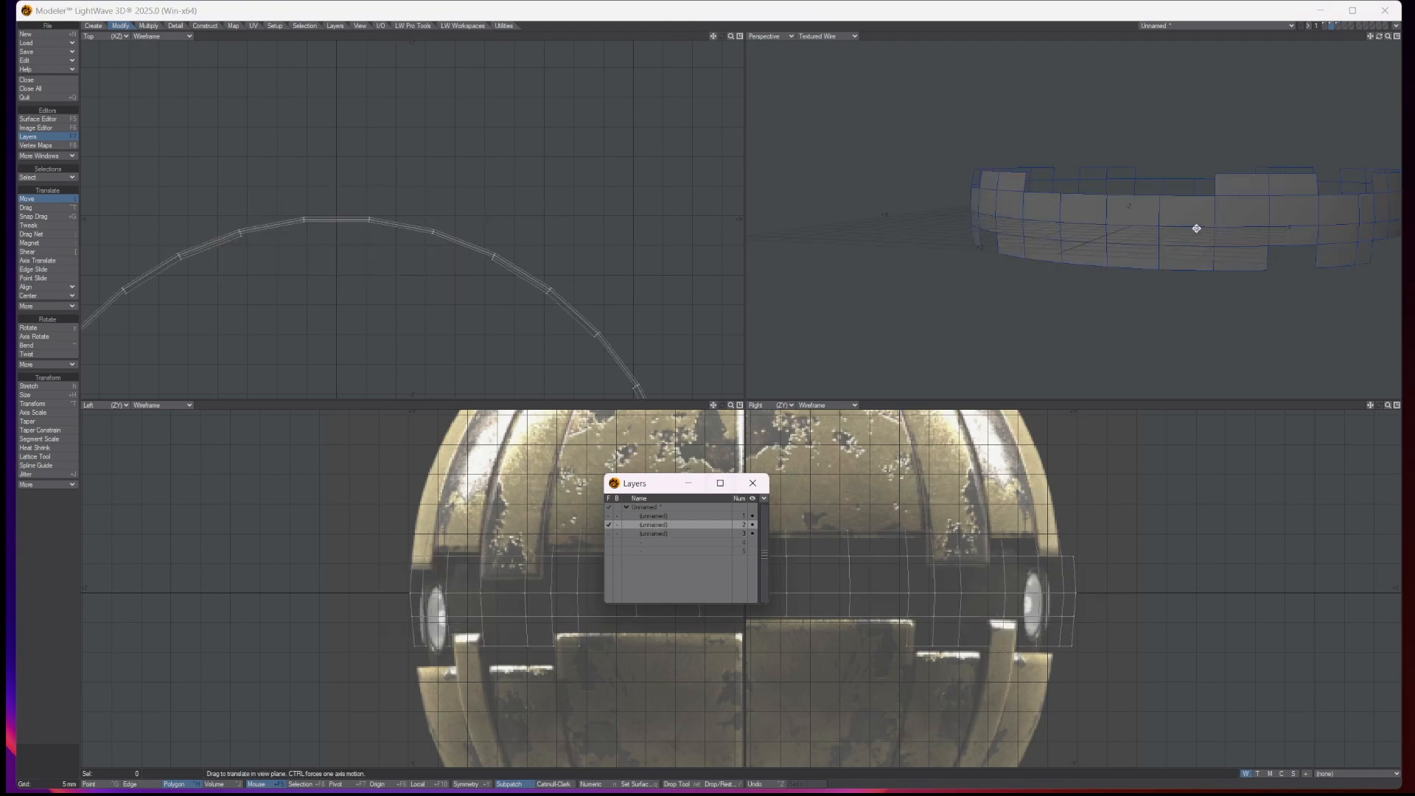
left_click(618, 533)
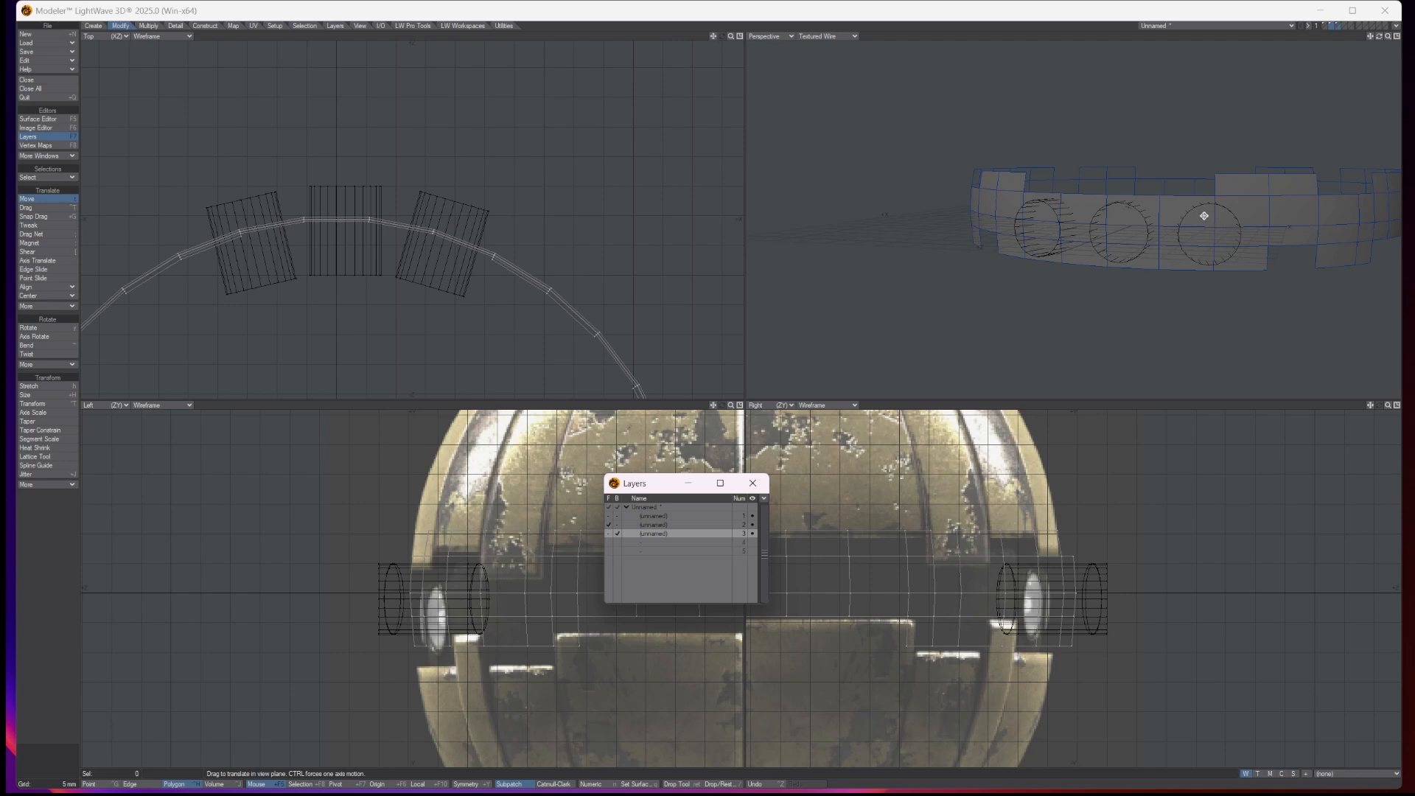
Step: Solid Drill the band with the background cylinders using the Stencil operation and the Inner Ball surface
left_click(206, 27)
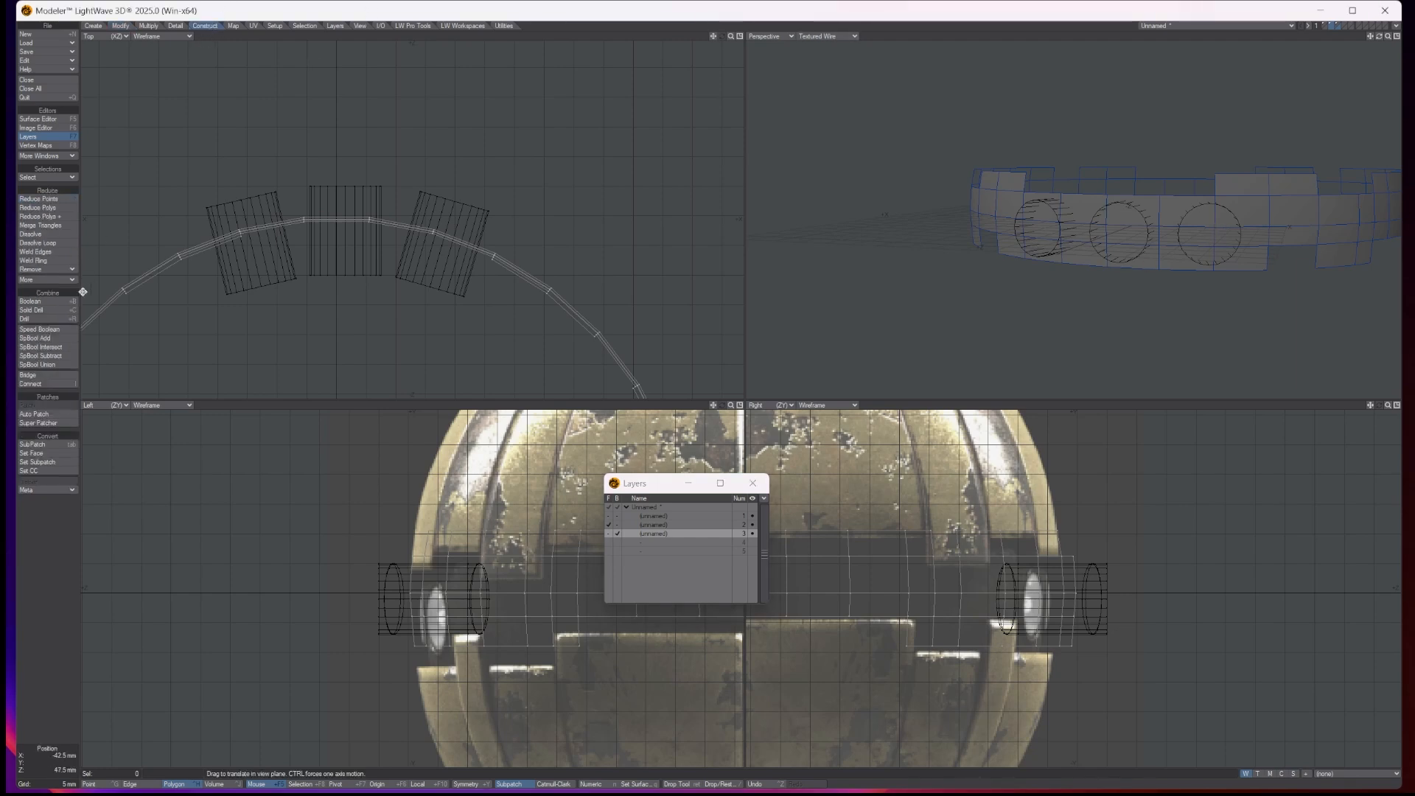
left_click(32, 311)
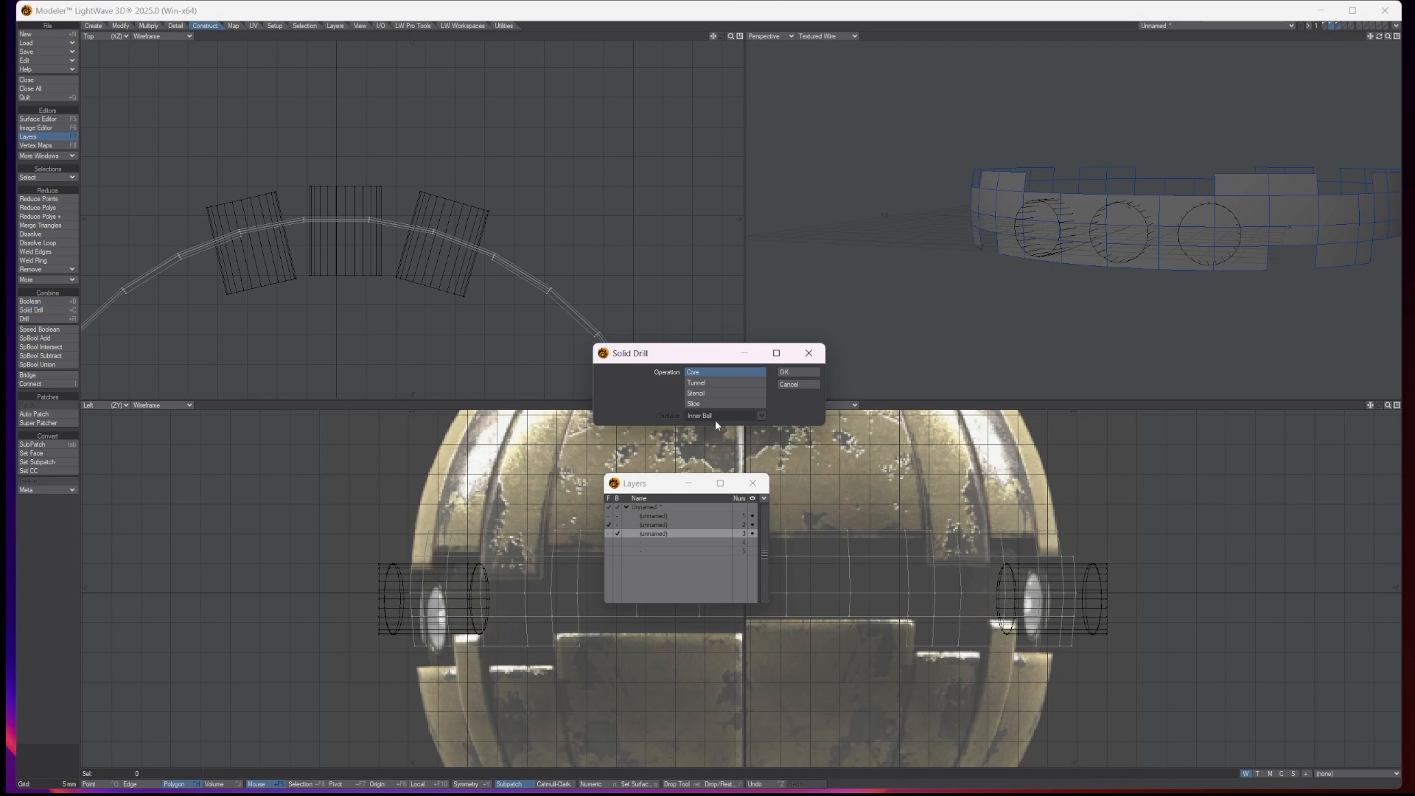
left_click(716, 393)
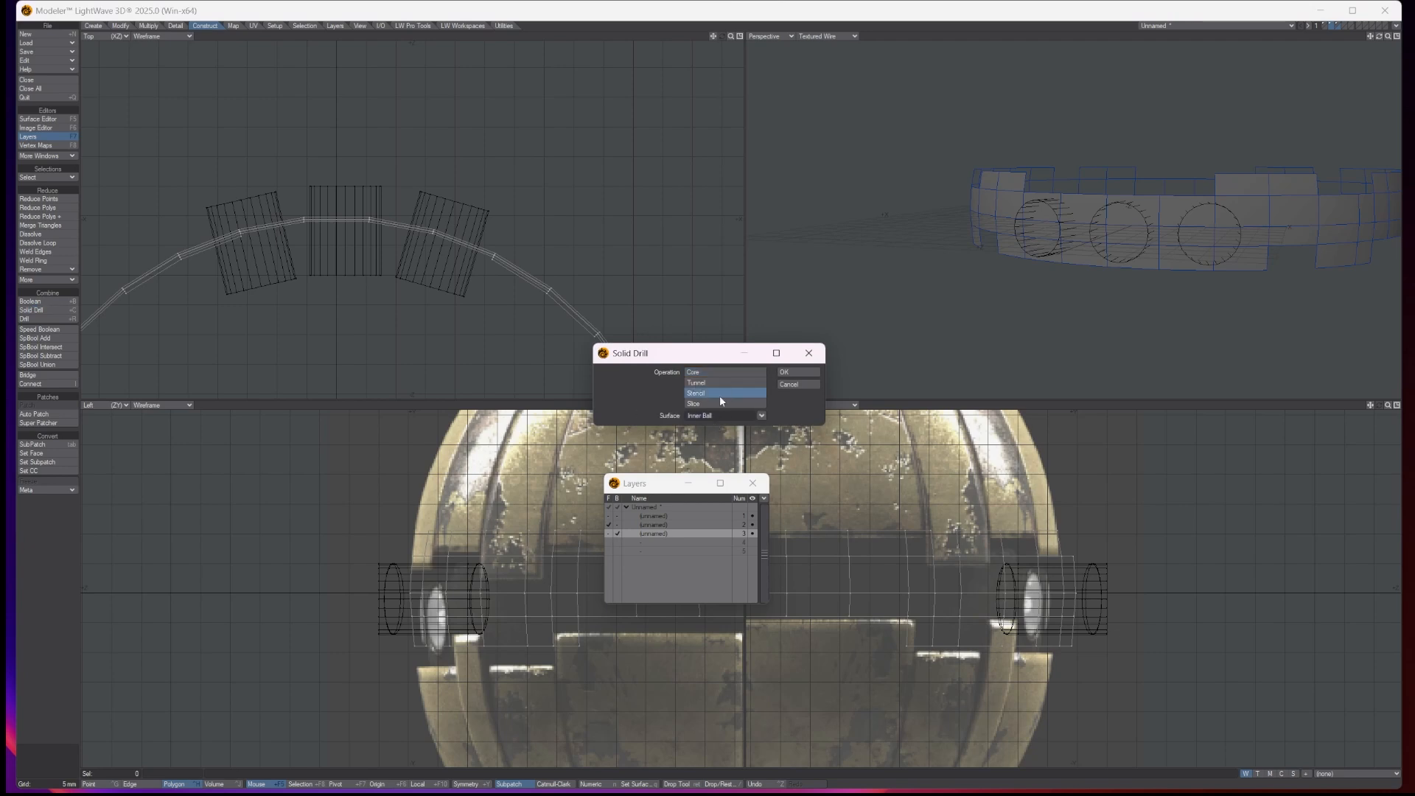
left_click(761, 416)
left_click(760, 430)
left_click(751, 417)
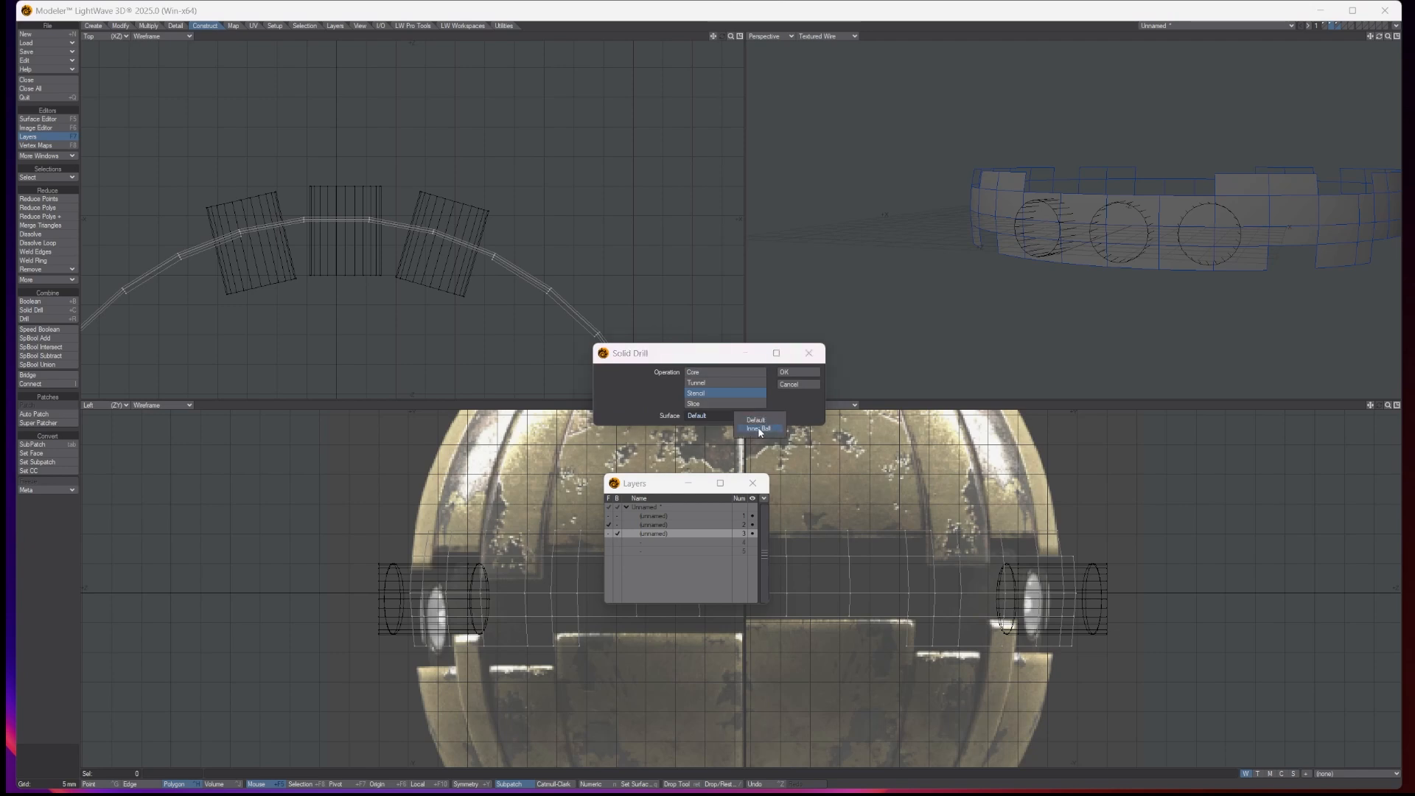
left_click(760, 431)
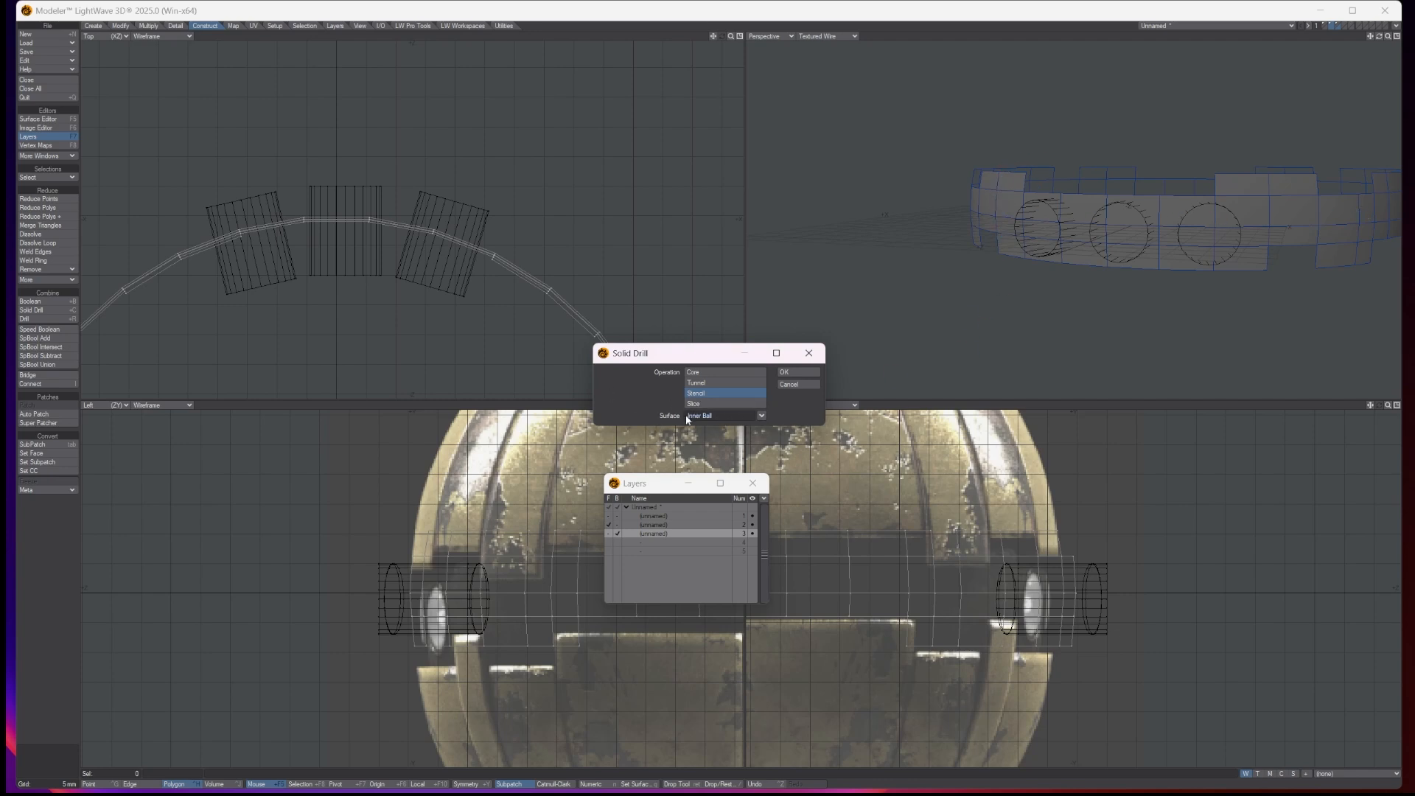
left_click(808, 375)
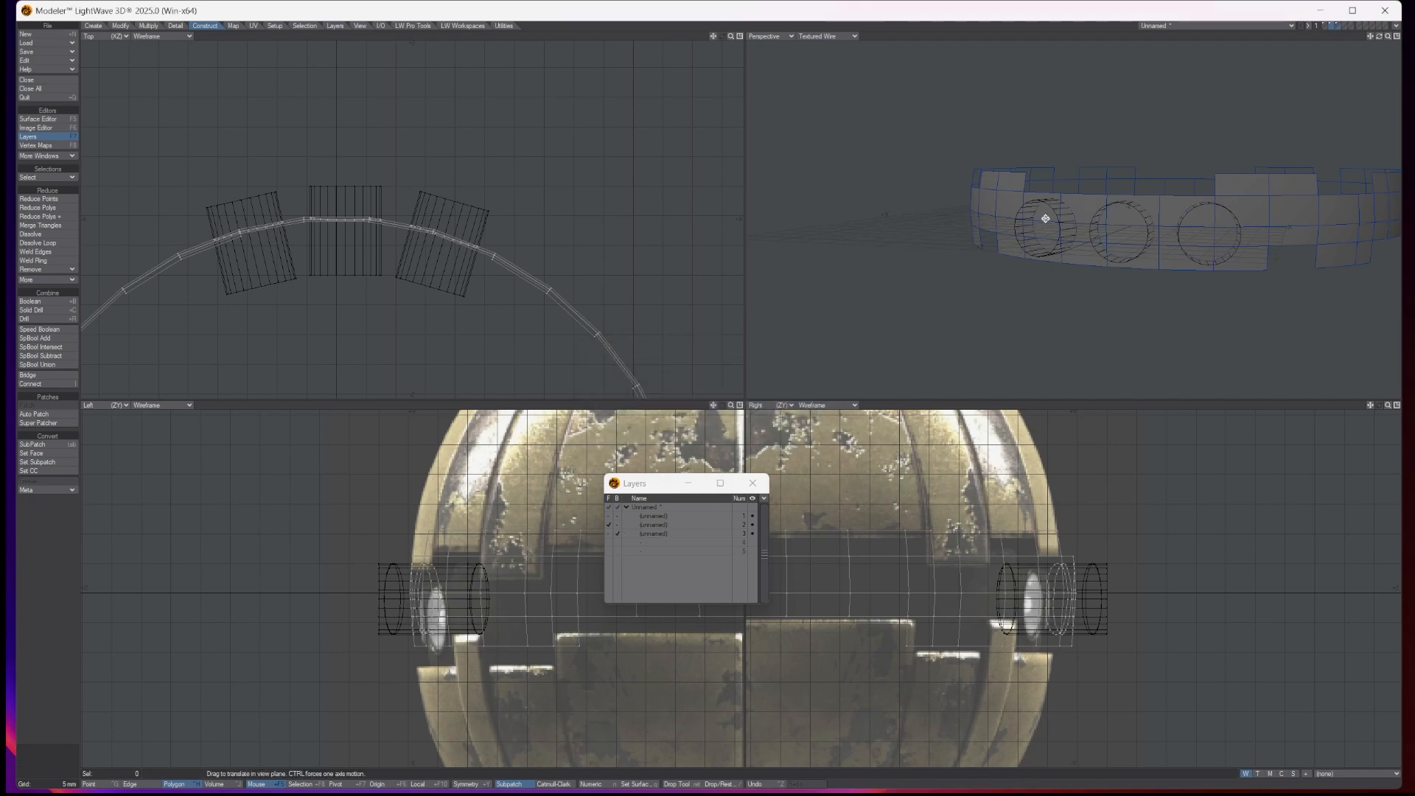
Step: Show only the band layer and merge the polygons inside the stencilled circle at the positive X end into one polygon
left_click(665, 525)
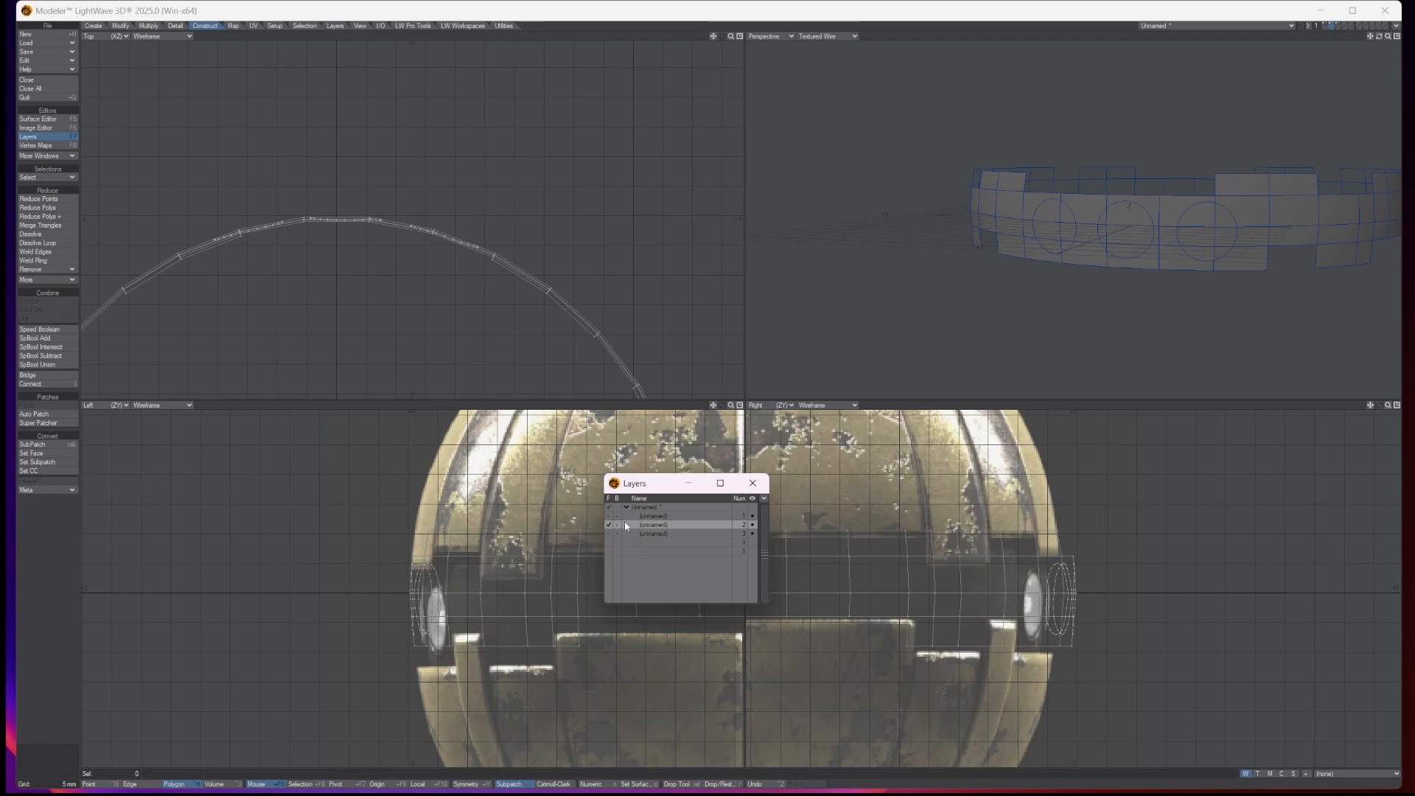
scroll(1136, 242, "up", 2)
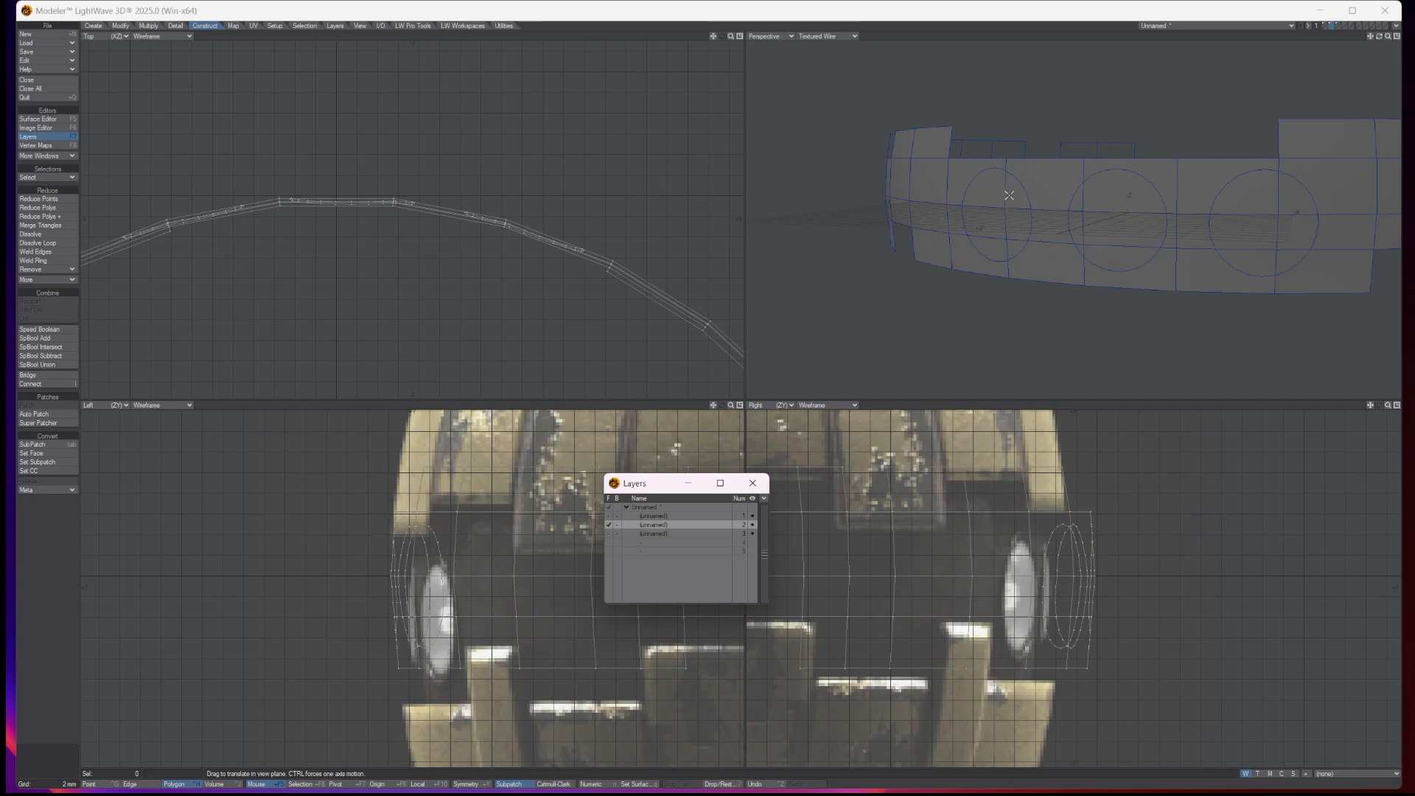
mouse_move(1021, 204)
left_mouse_down()
mouse_move(991, 196)
mouse_move(1002, 255)
left_mouse_up()
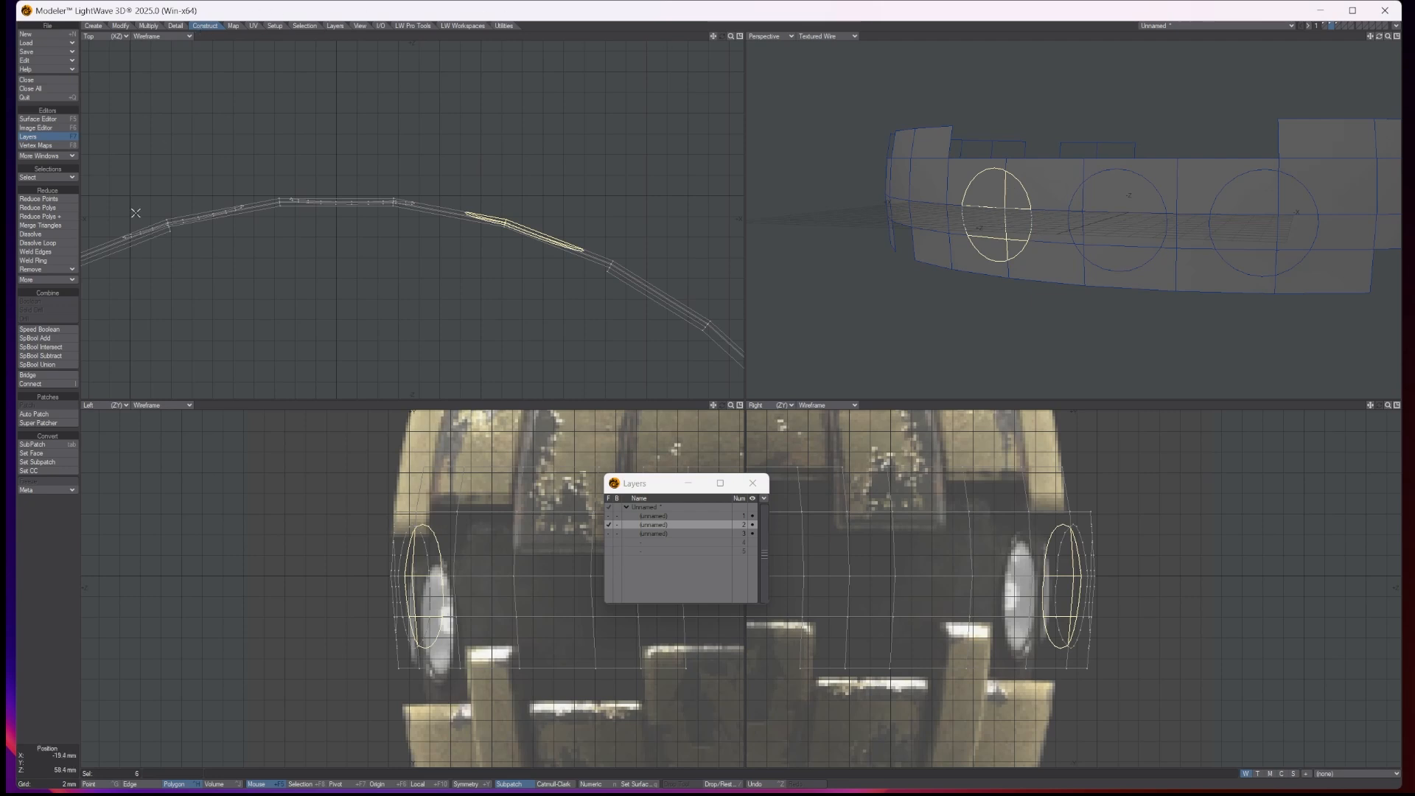
left_click(37, 235)
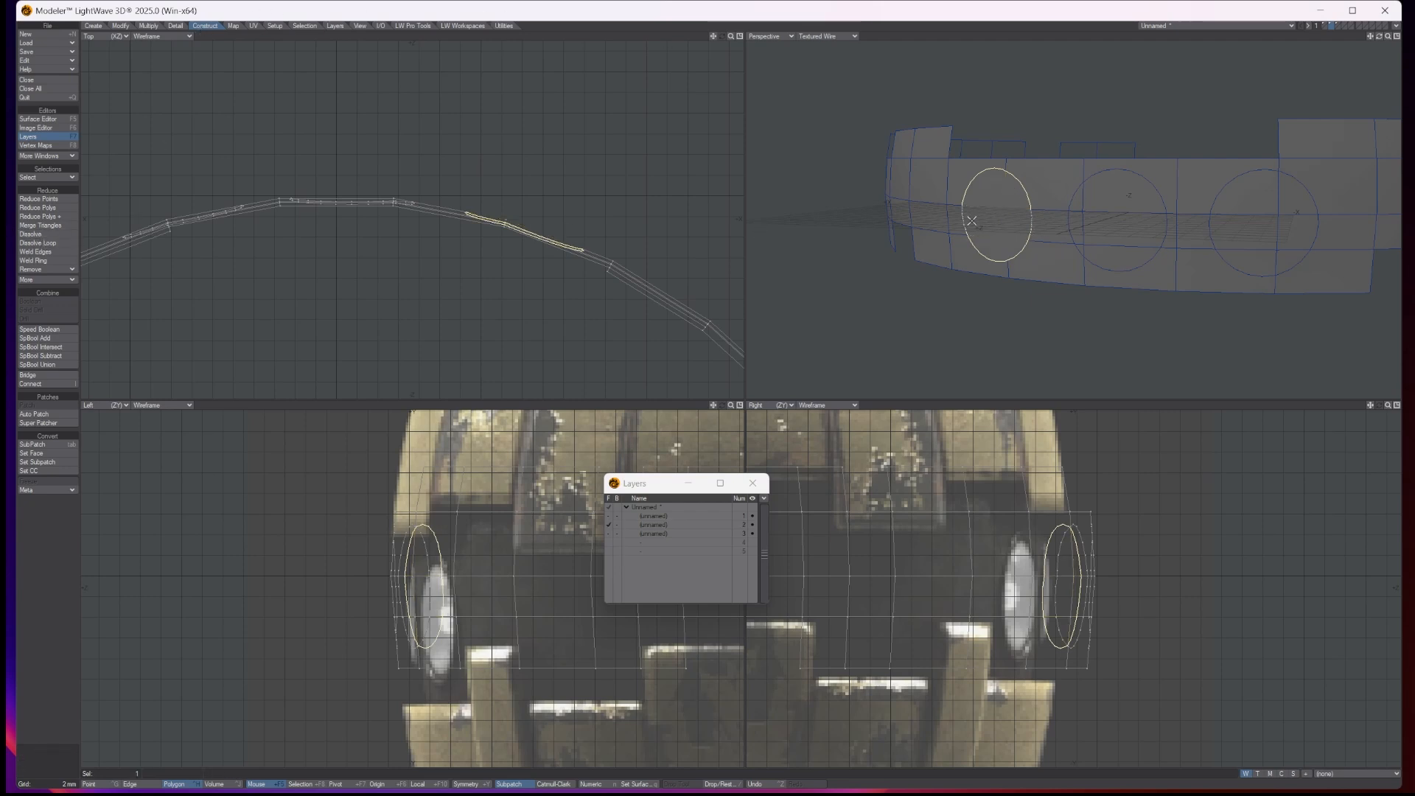
key("slash")
Step: Merge the polygons inside the middle circle and the circle at the negative X end into one polygon each
mouse_move(1077, 197)
left_mouse_down()
mouse_move(1104, 248)
mouse_move(1079, 243)
left_mouse_up()
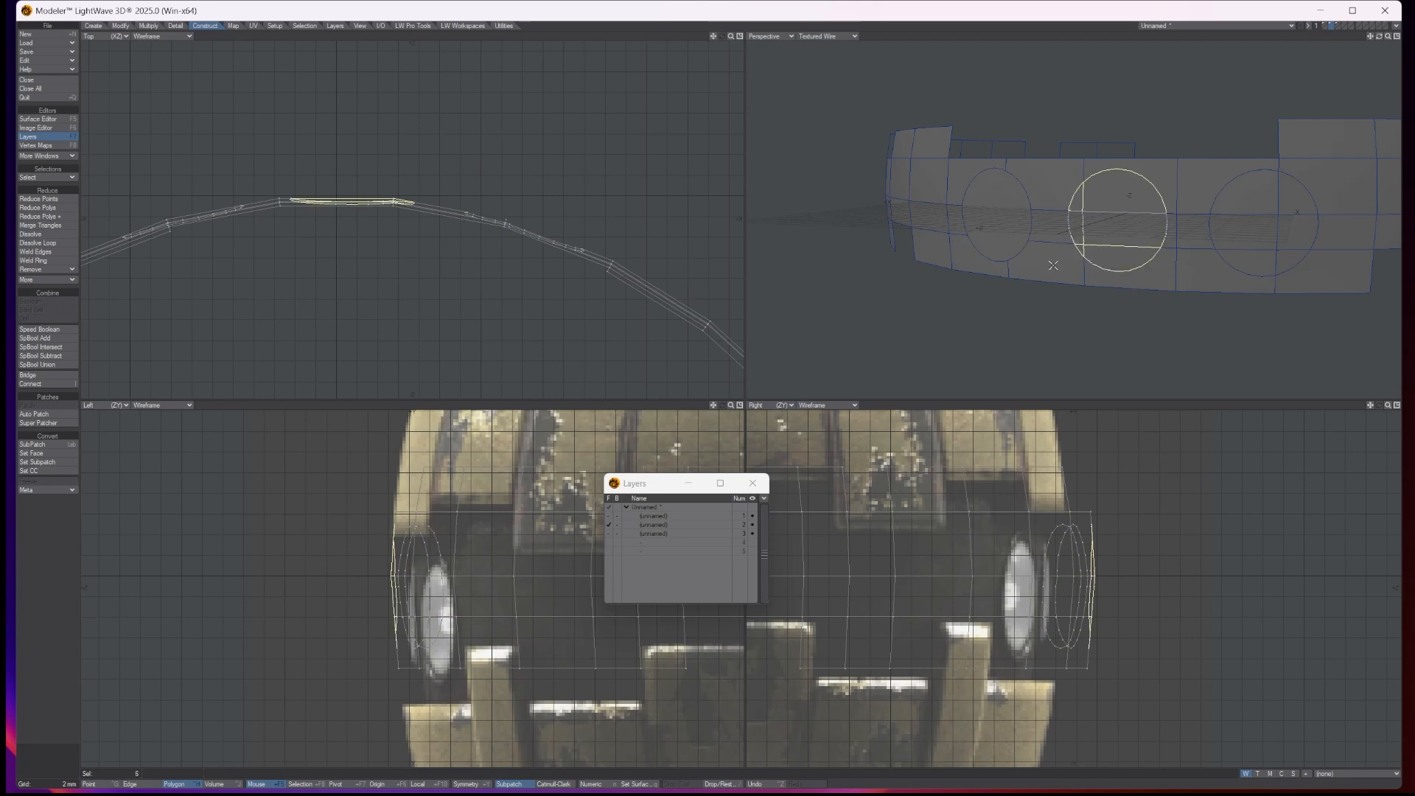
left_click(42, 233)
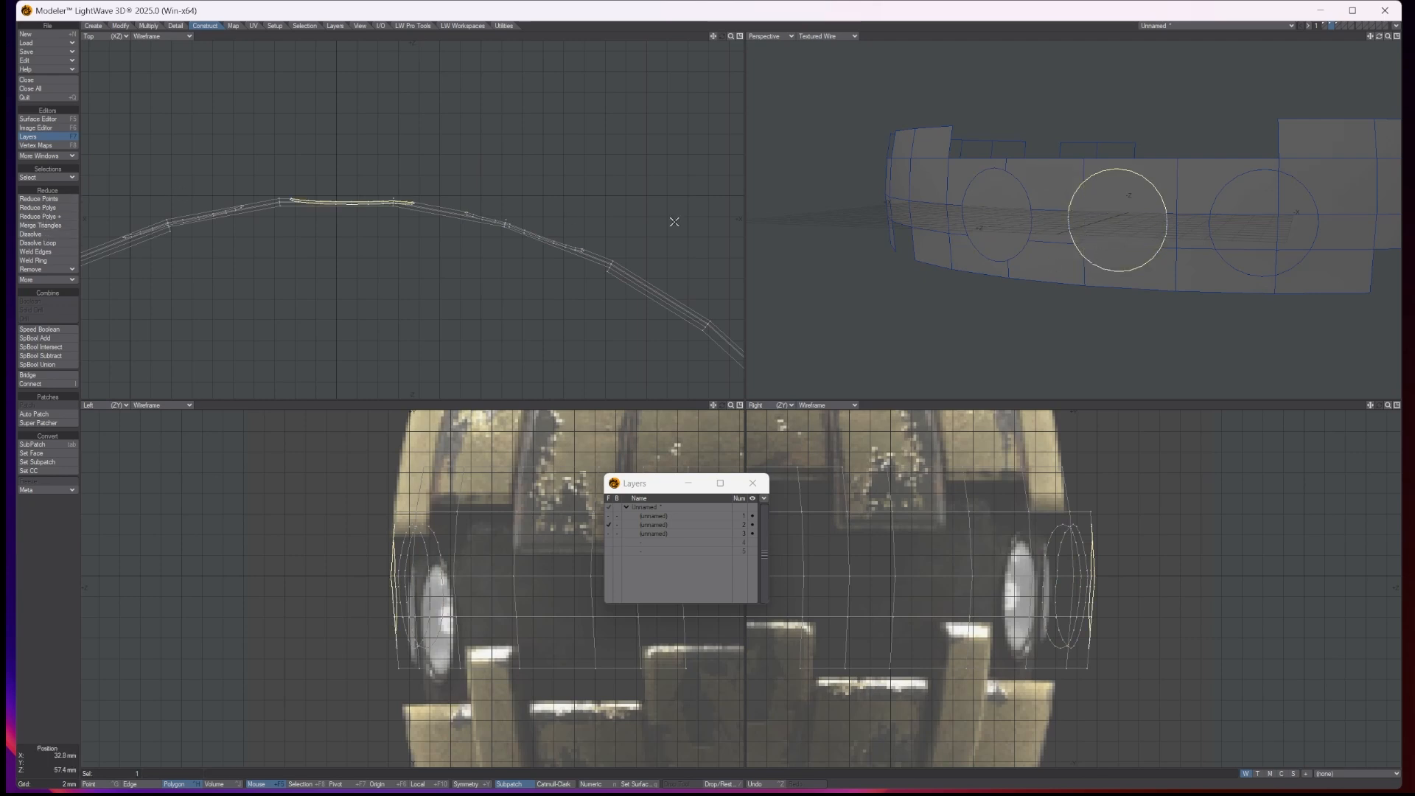
left_click(1123, 222)
mouse_move(1295, 198)
left_mouse_down()
mouse_move(1260, 246)
mouse_move(1300, 237)
left_mouse_up()
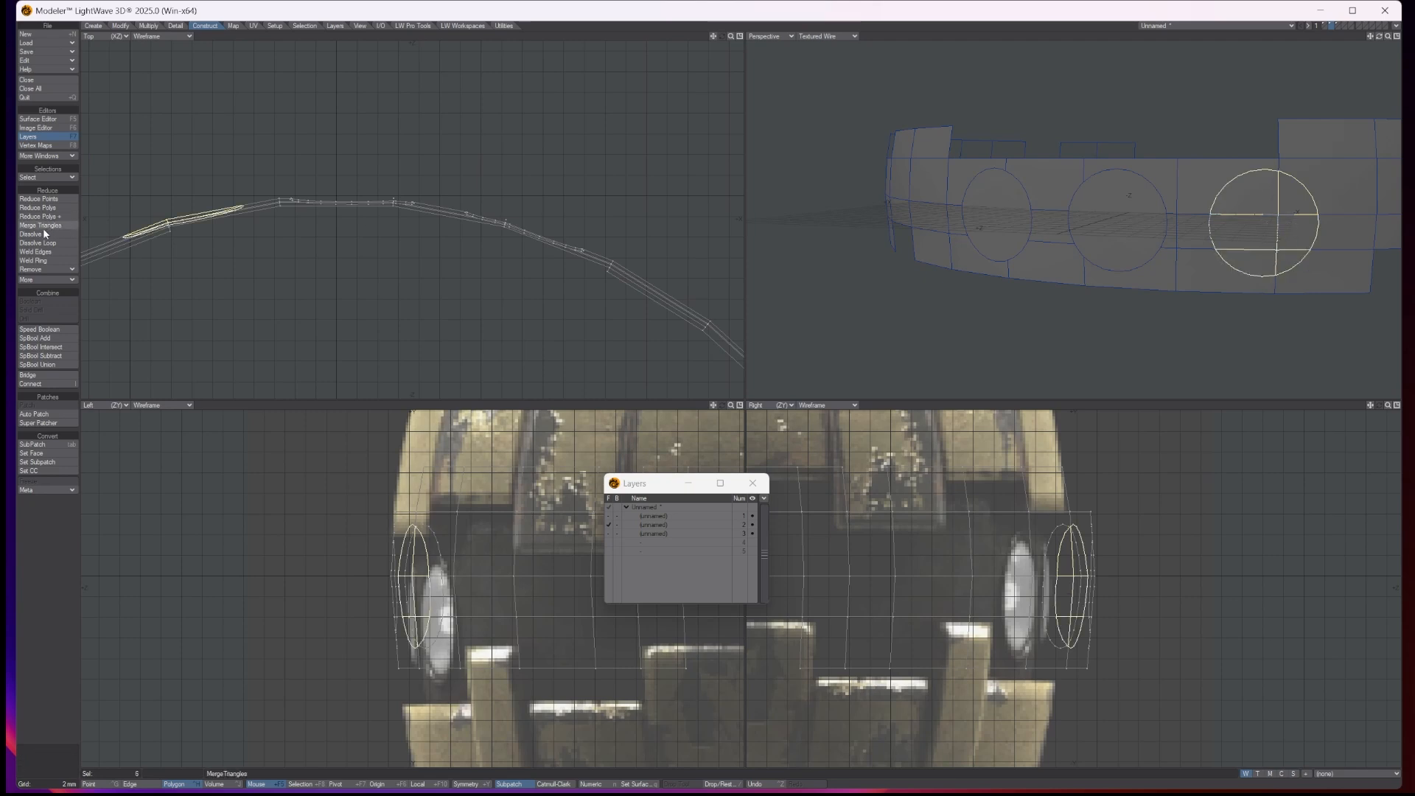
left_click(42, 234)
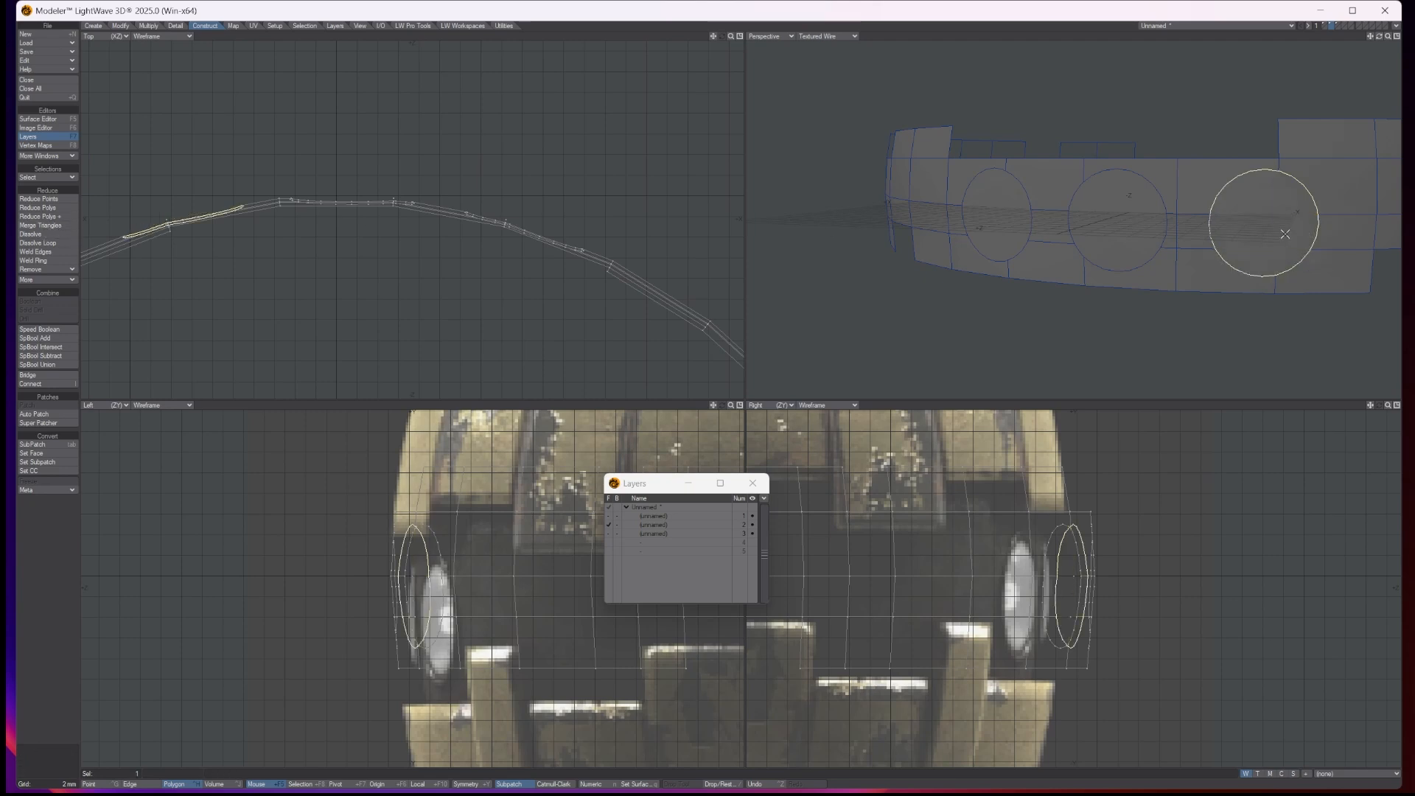
left_click(1284, 234)
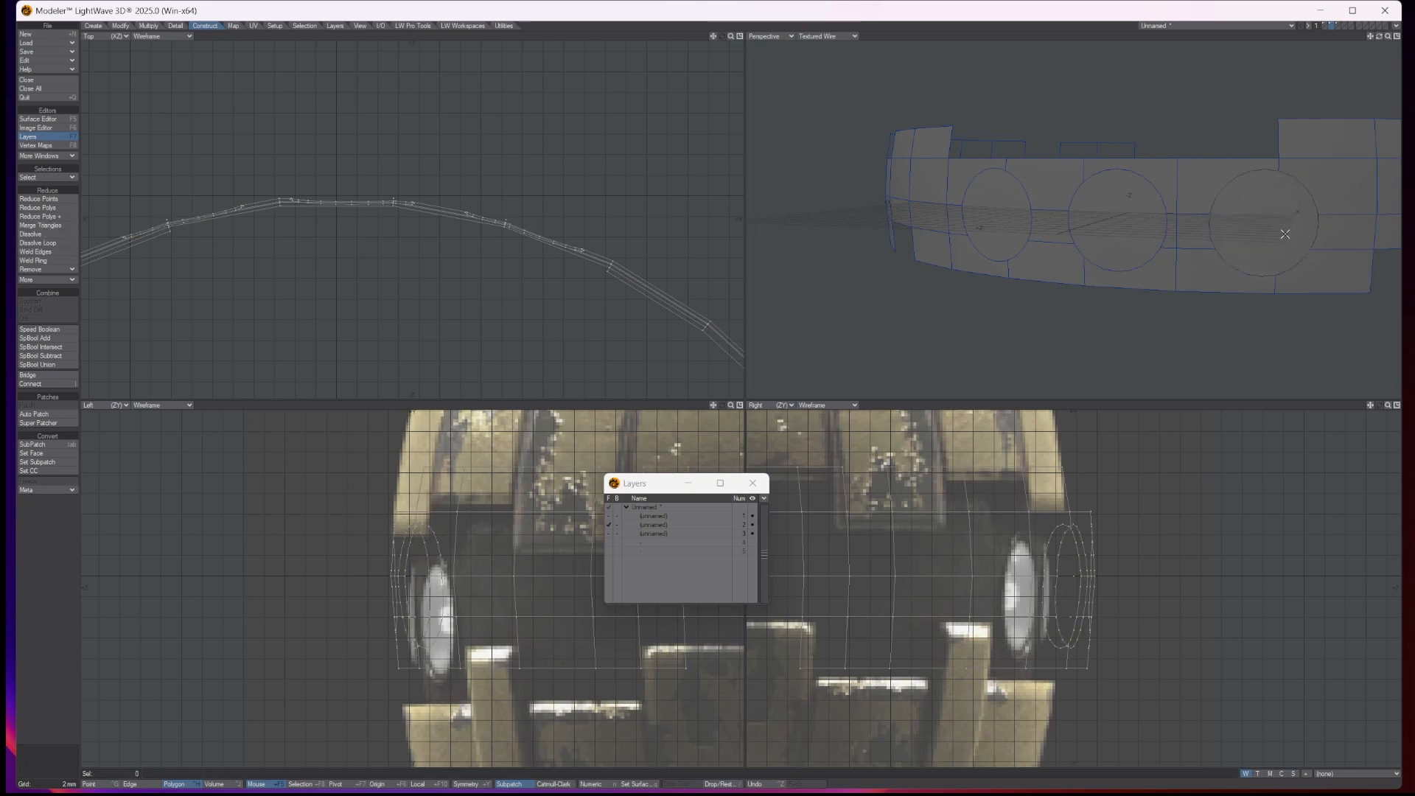
Step: Select the three circular polygons and bevel them twice with slight insets and no shift to form narrow rims
left_click(1279, 228)
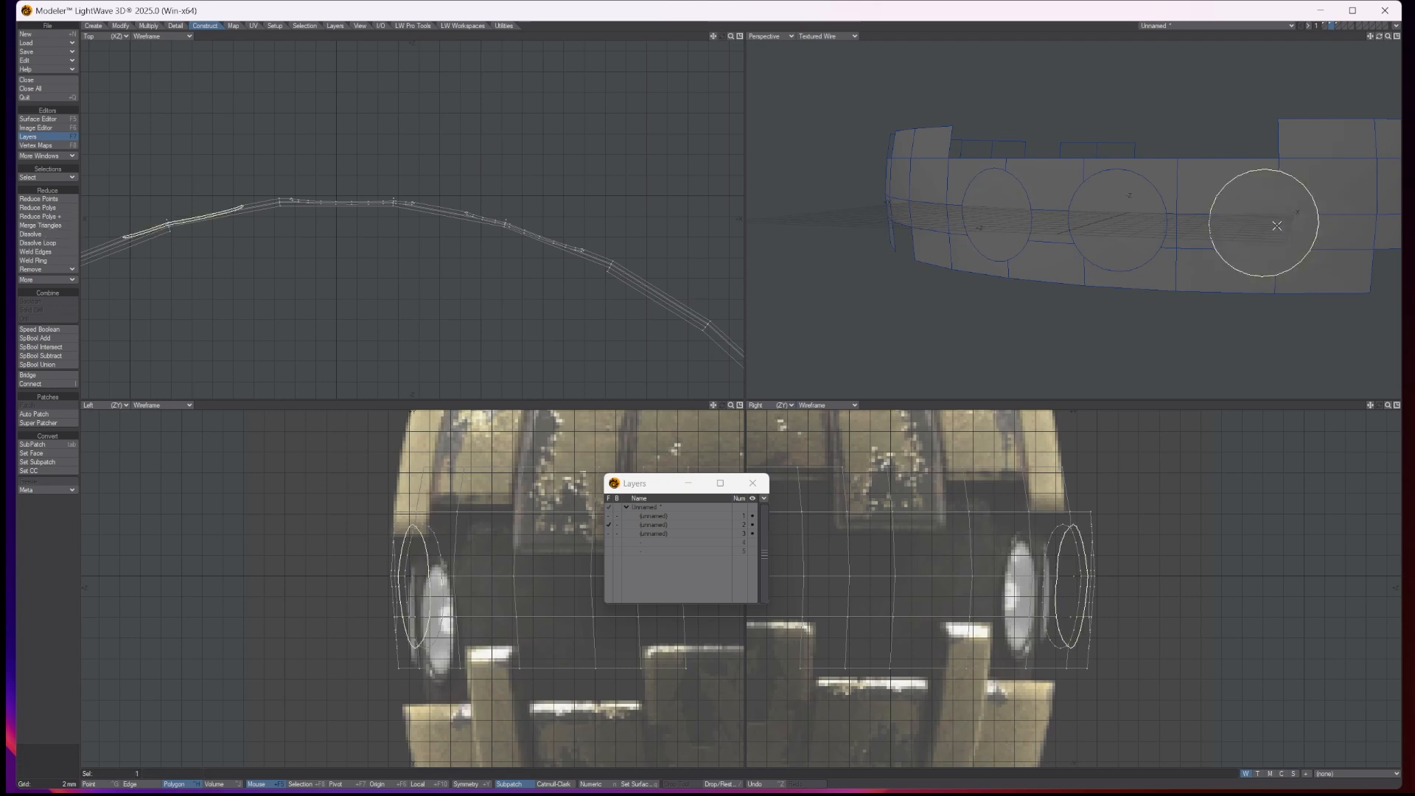
left_click(1120, 223)
left_click(974, 222)
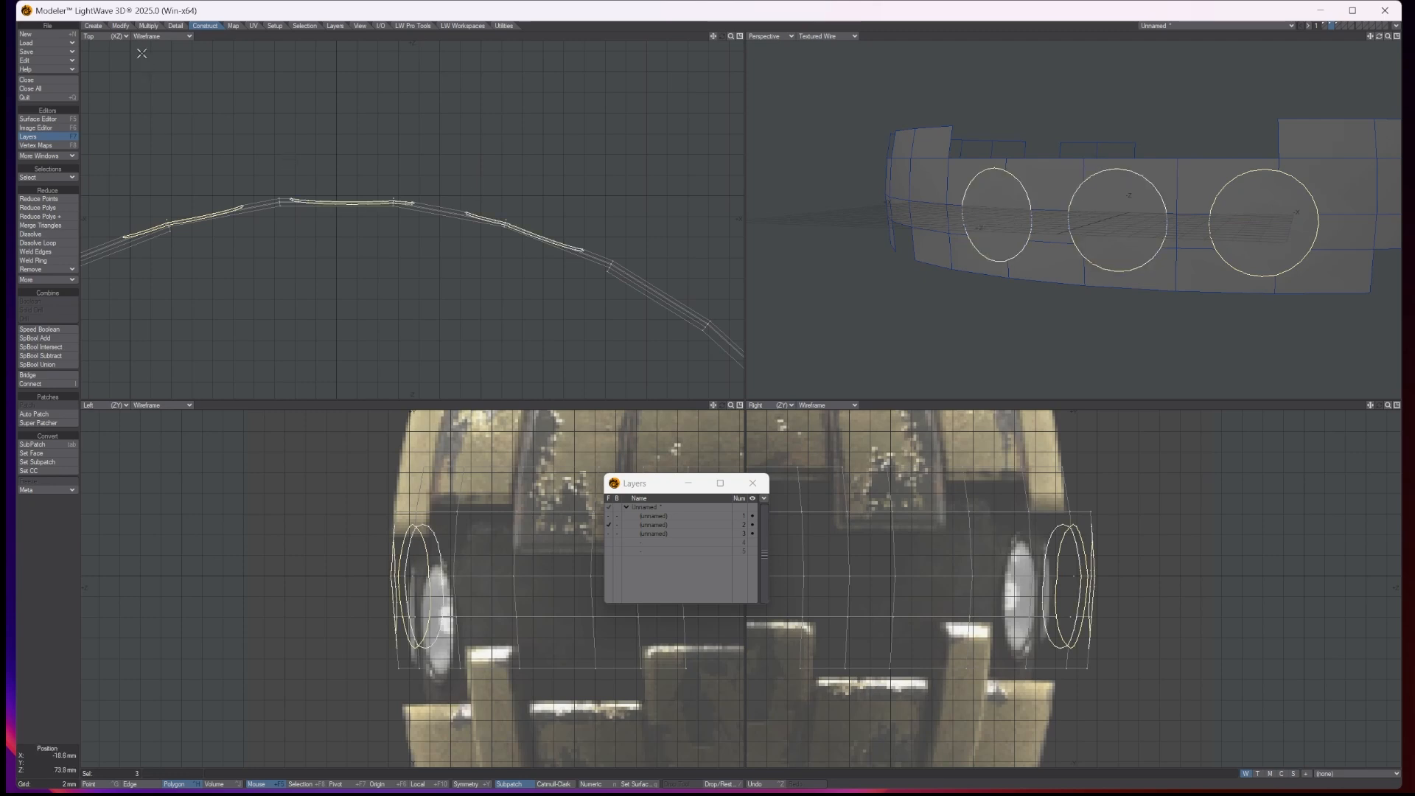
left_click(148, 26)
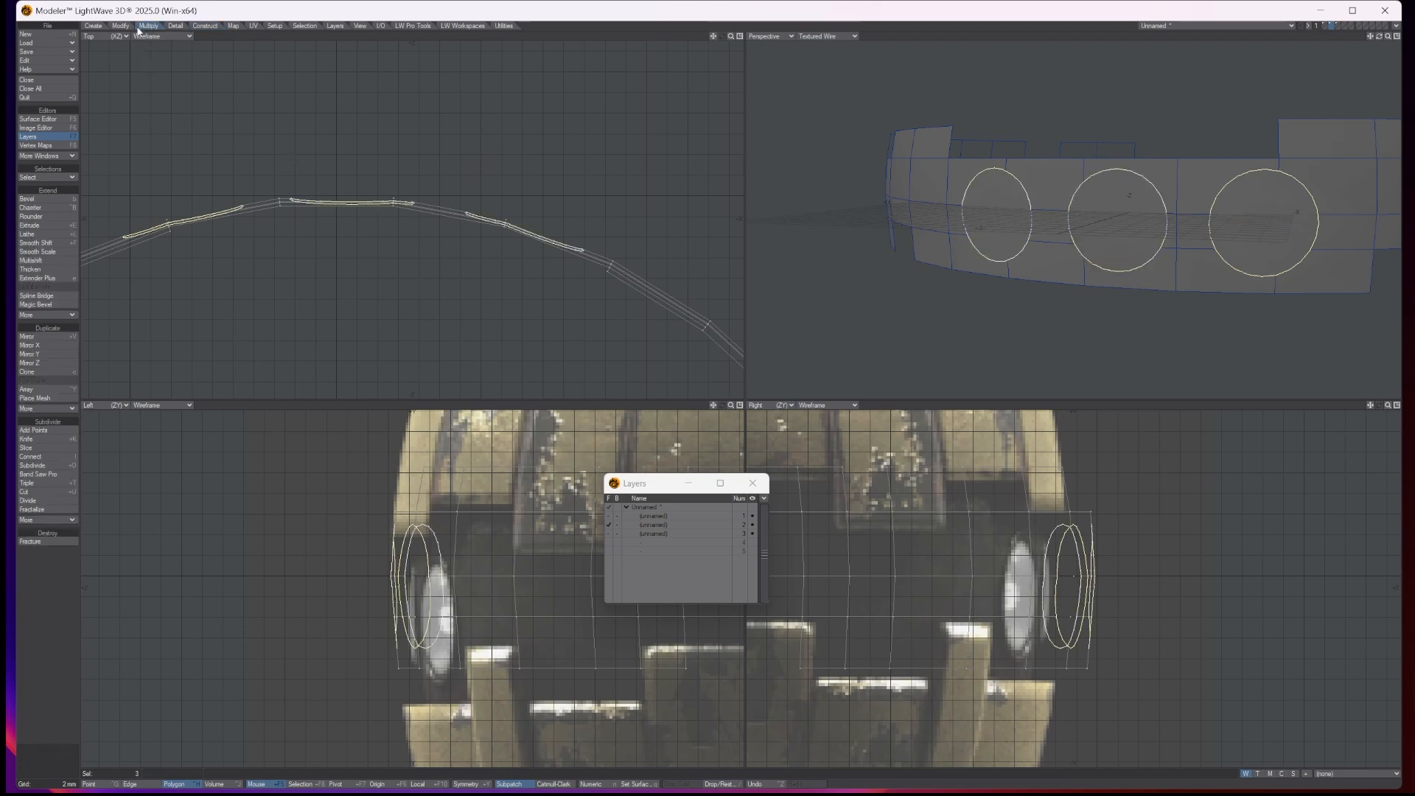
left_click(53, 199)
scroll(1158, 201, "up", 2)
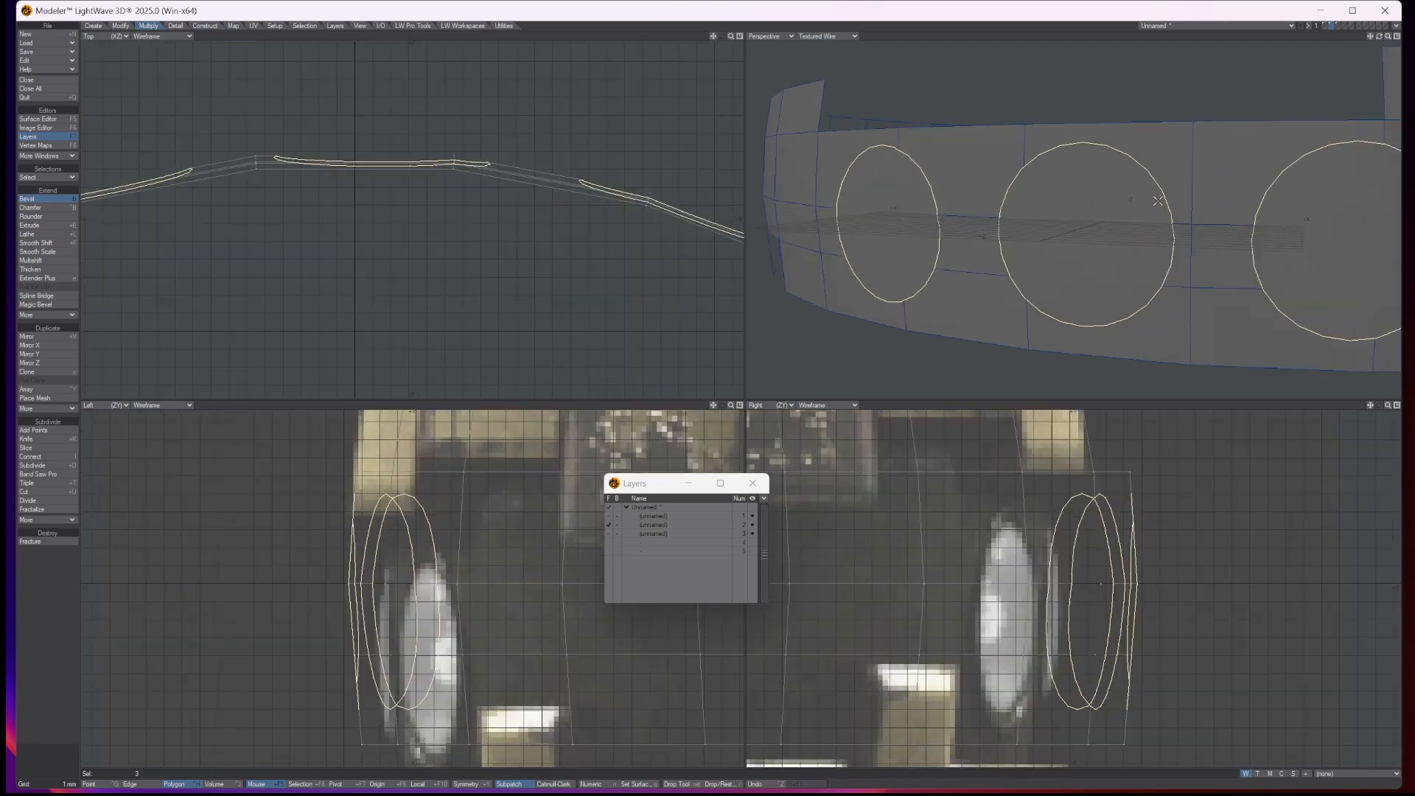
scroll(1106, 221, "up", 1)
left_click_drag(1105, 221, 1098, 224)
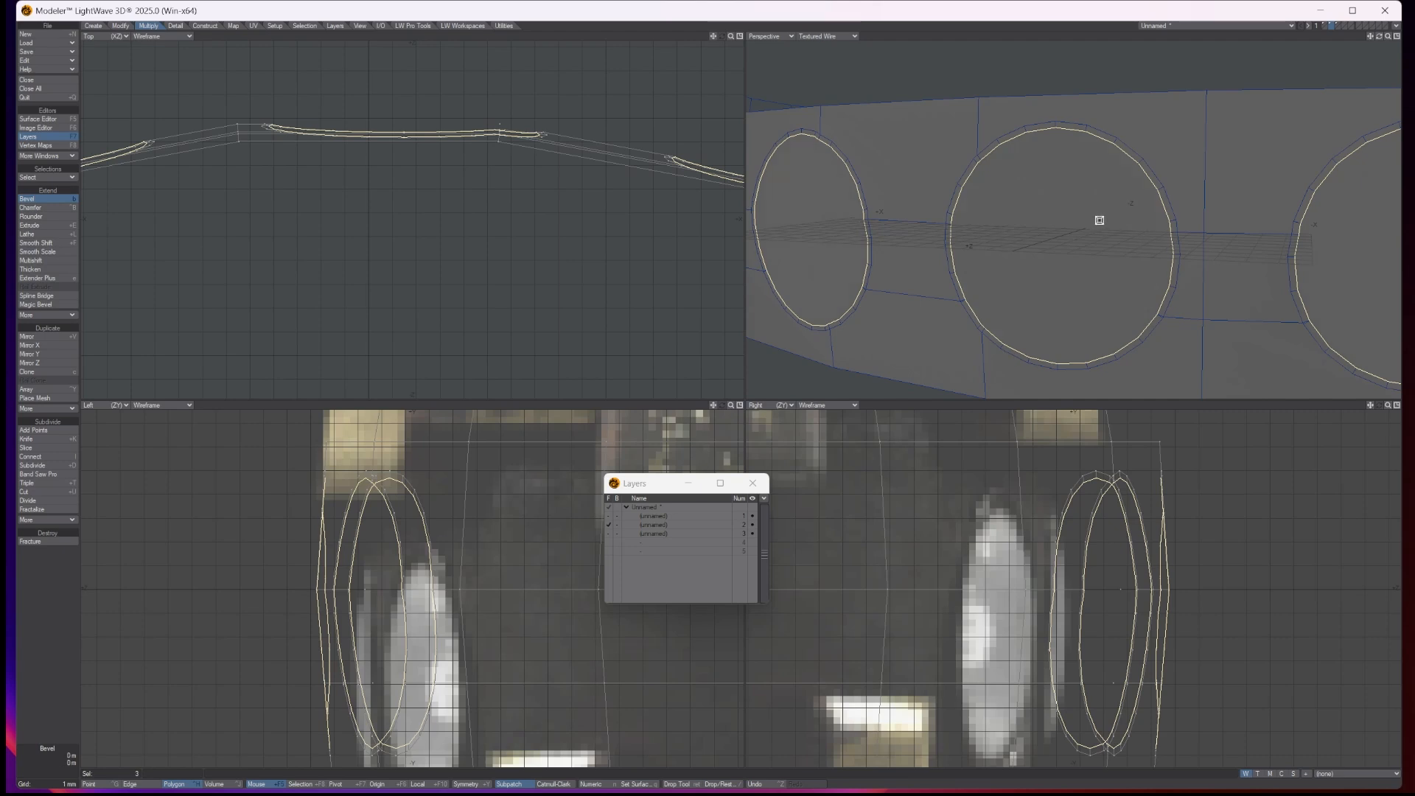
left_click_drag(1098, 219, 1096, 222)
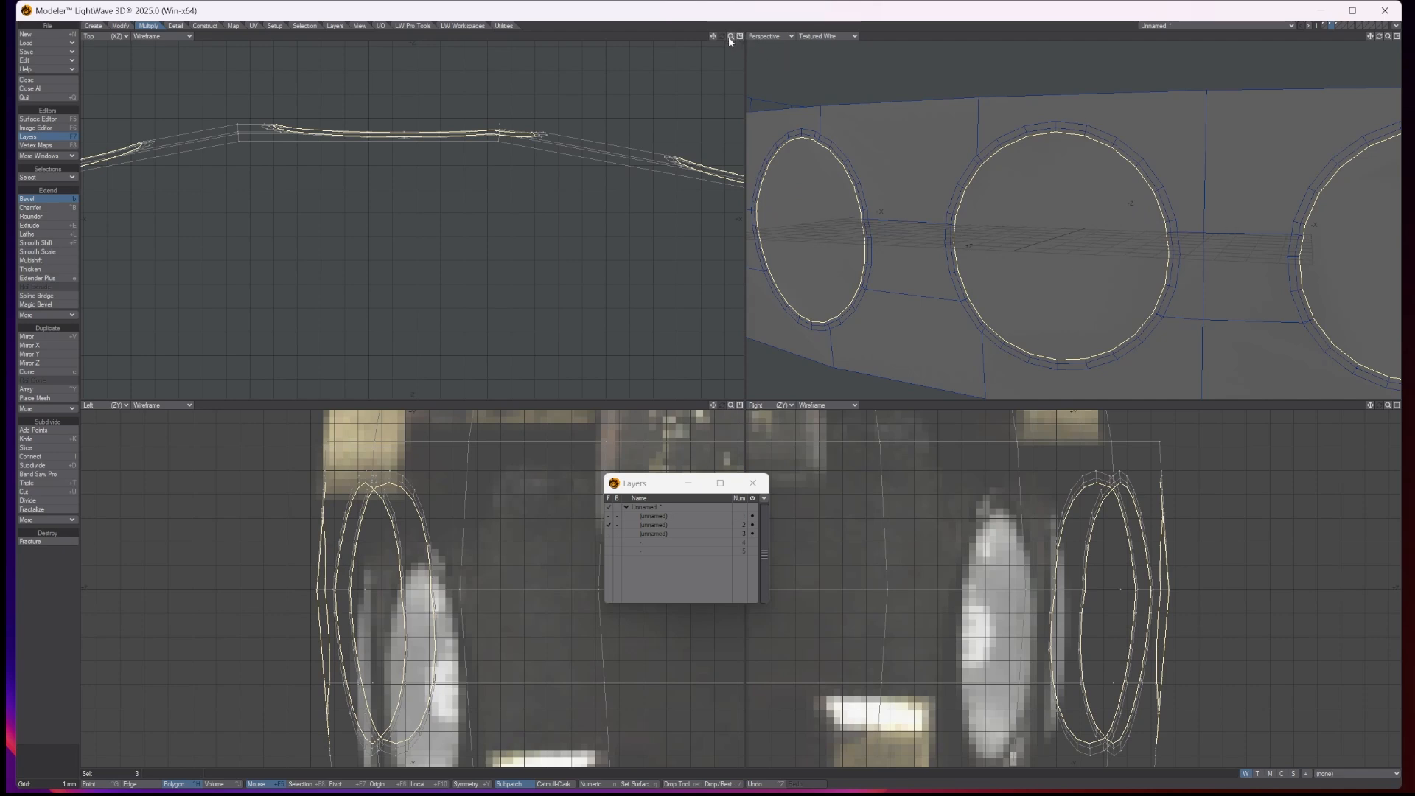
Step: Bevel the three circular polygons deep into the band's interior to form round light sockets
key("a")
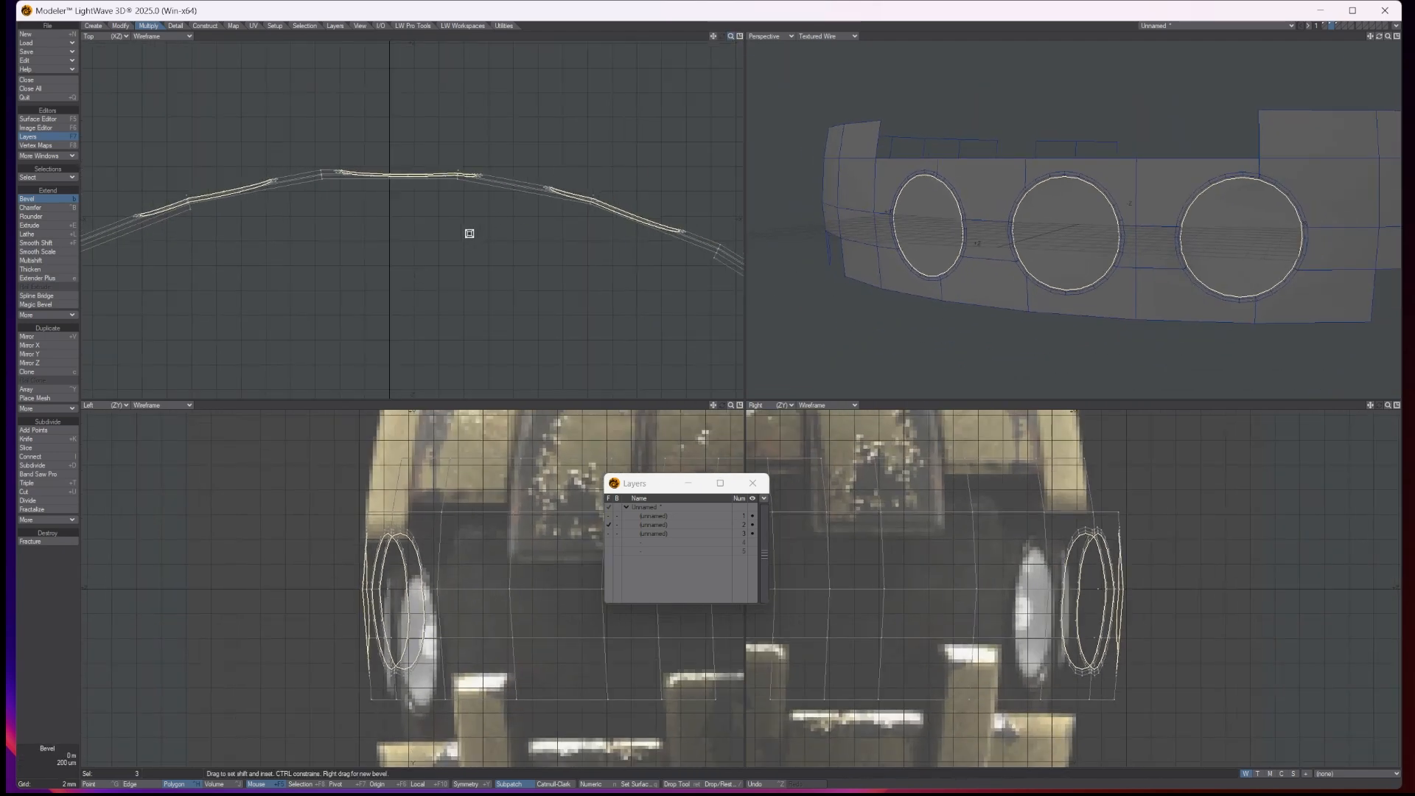
left_click_drag(467, 231, 467, 331)
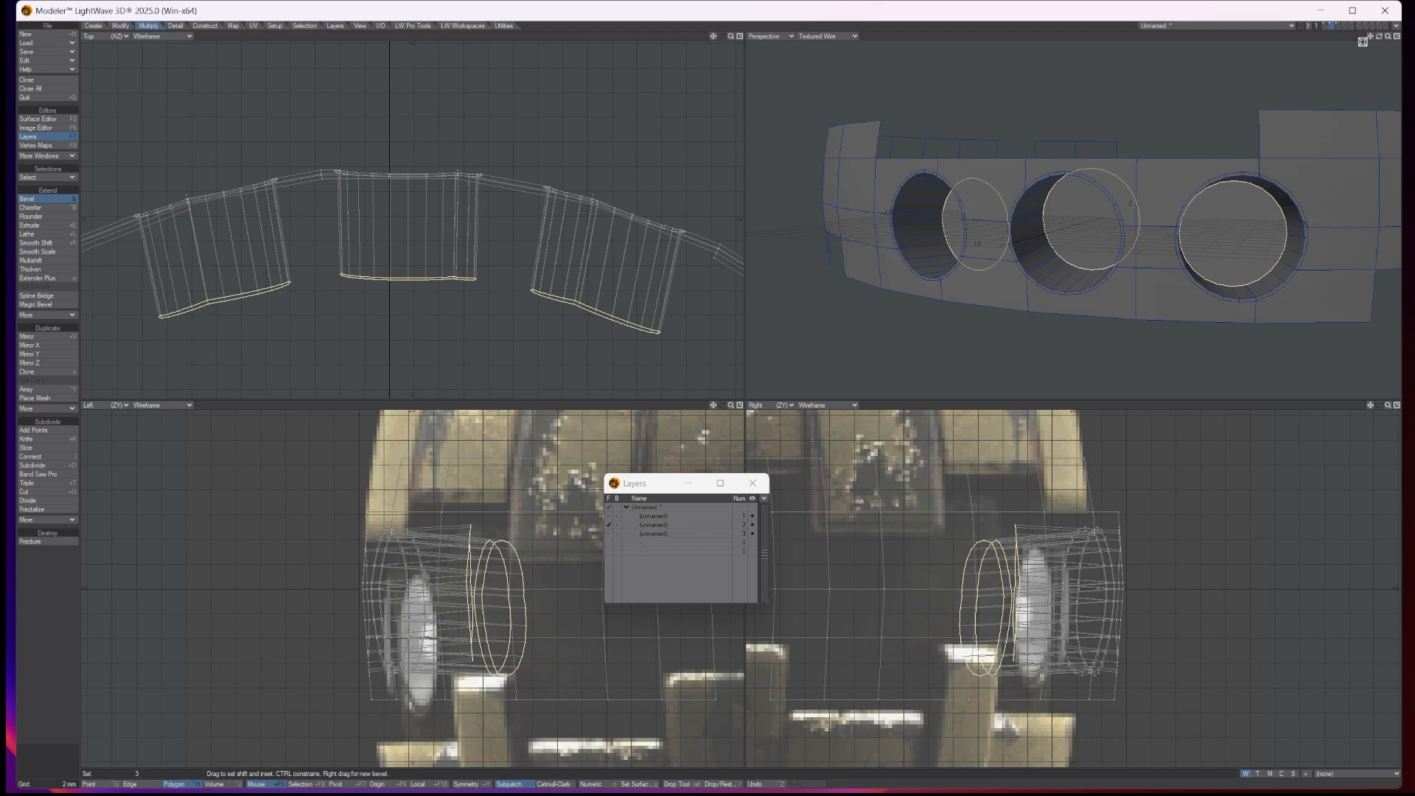
left_click_drag(1378, 36, 1339, 91)
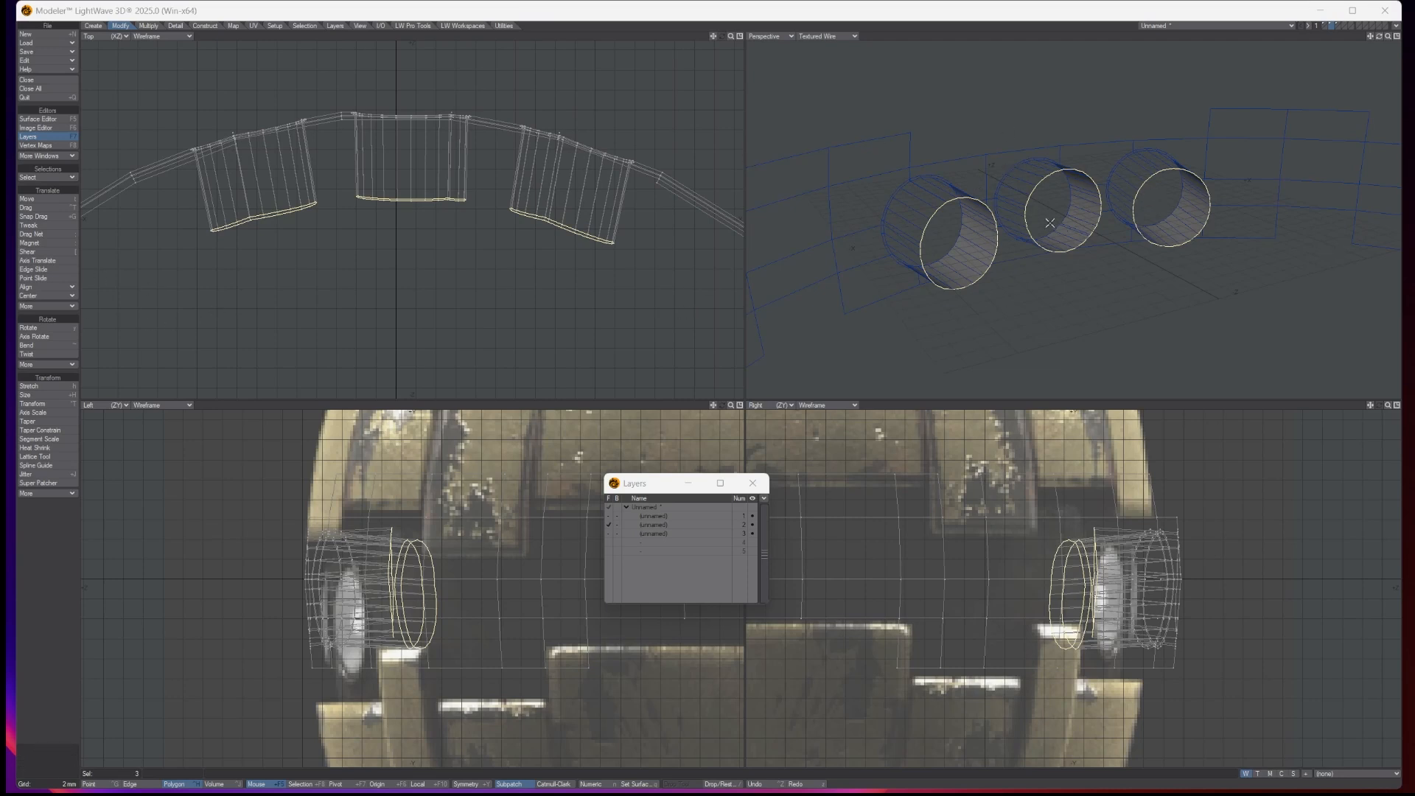
Step: Apply Make Pole to the three end polygons of the sockets so each has a centre point
left_click(41, 364)
left_click(148, 25)
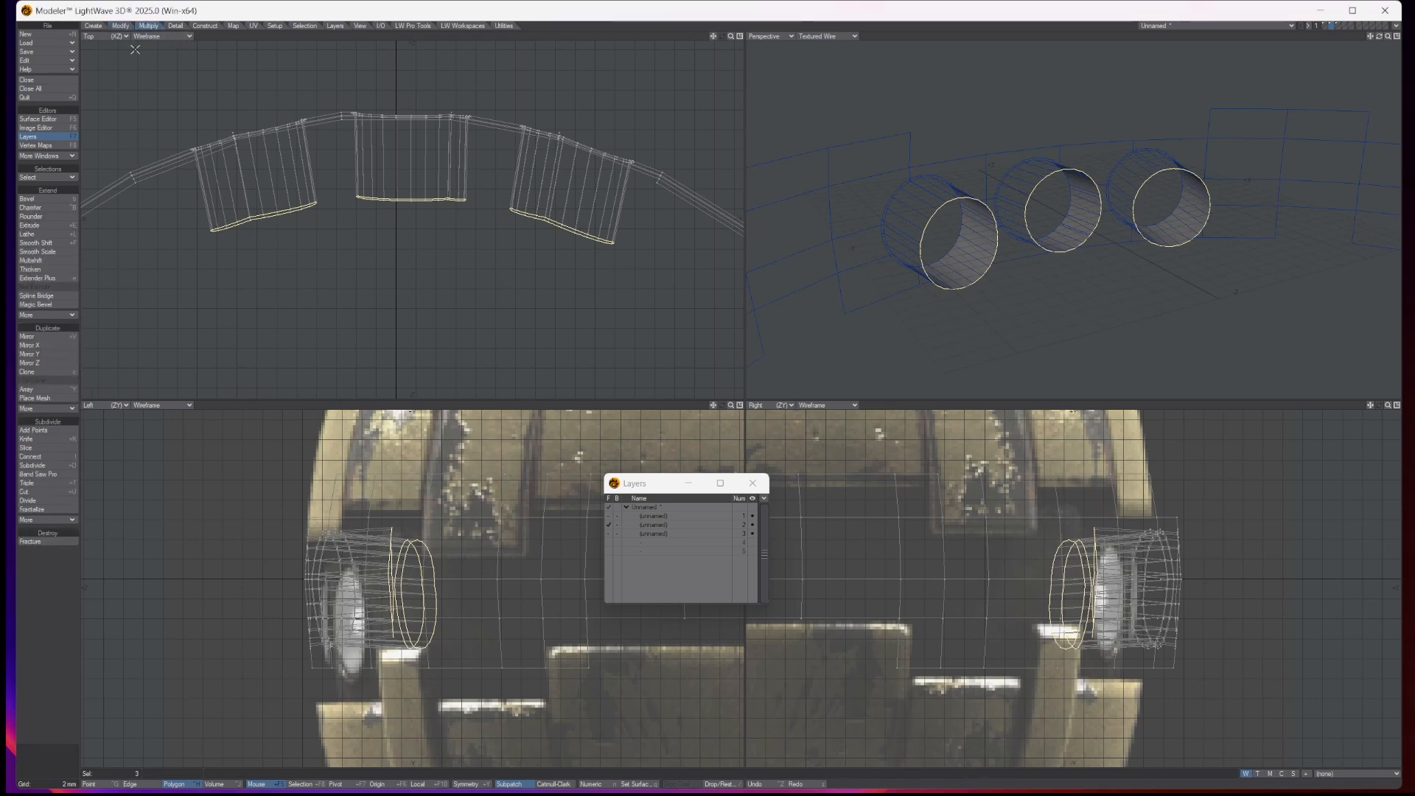
left_click(53, 519)
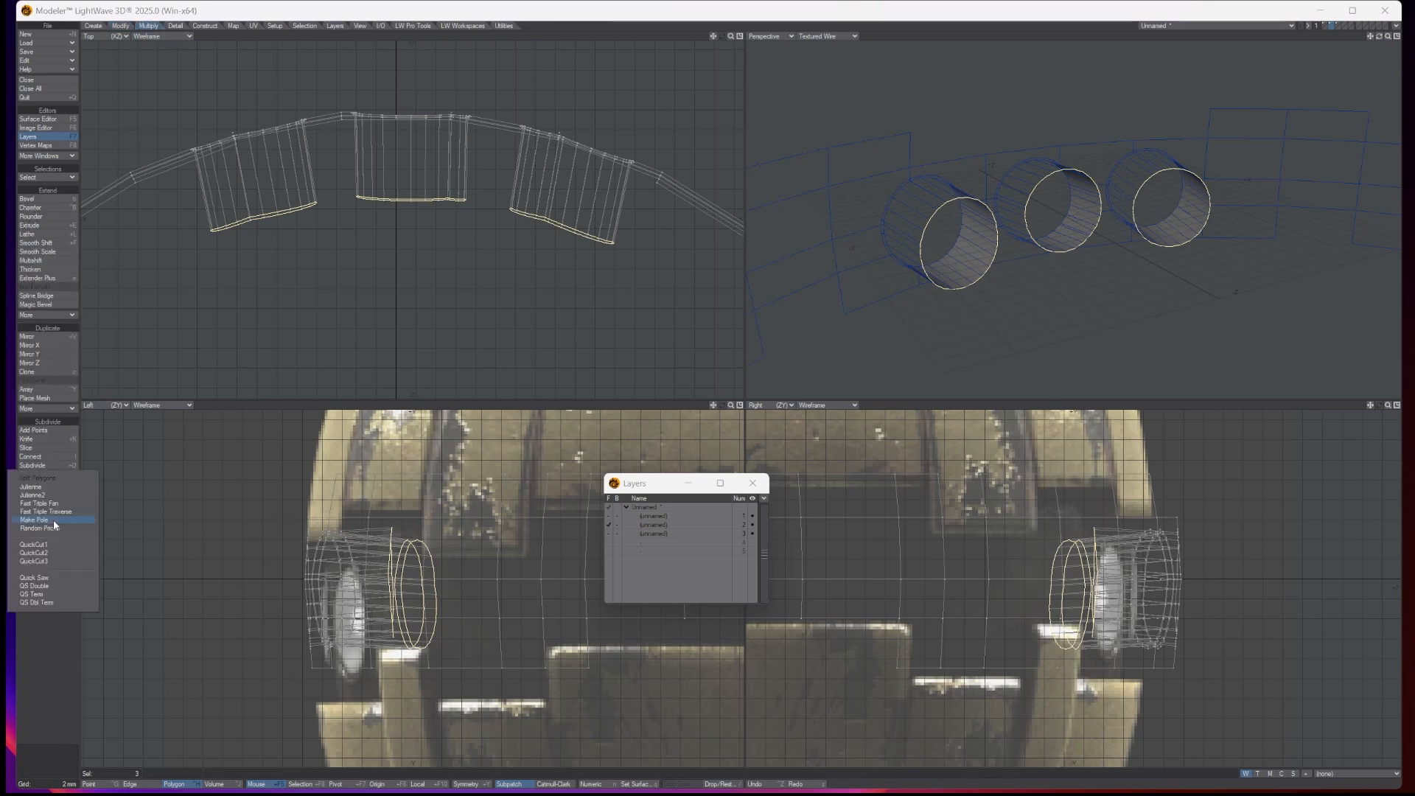
left_click(53, 519)
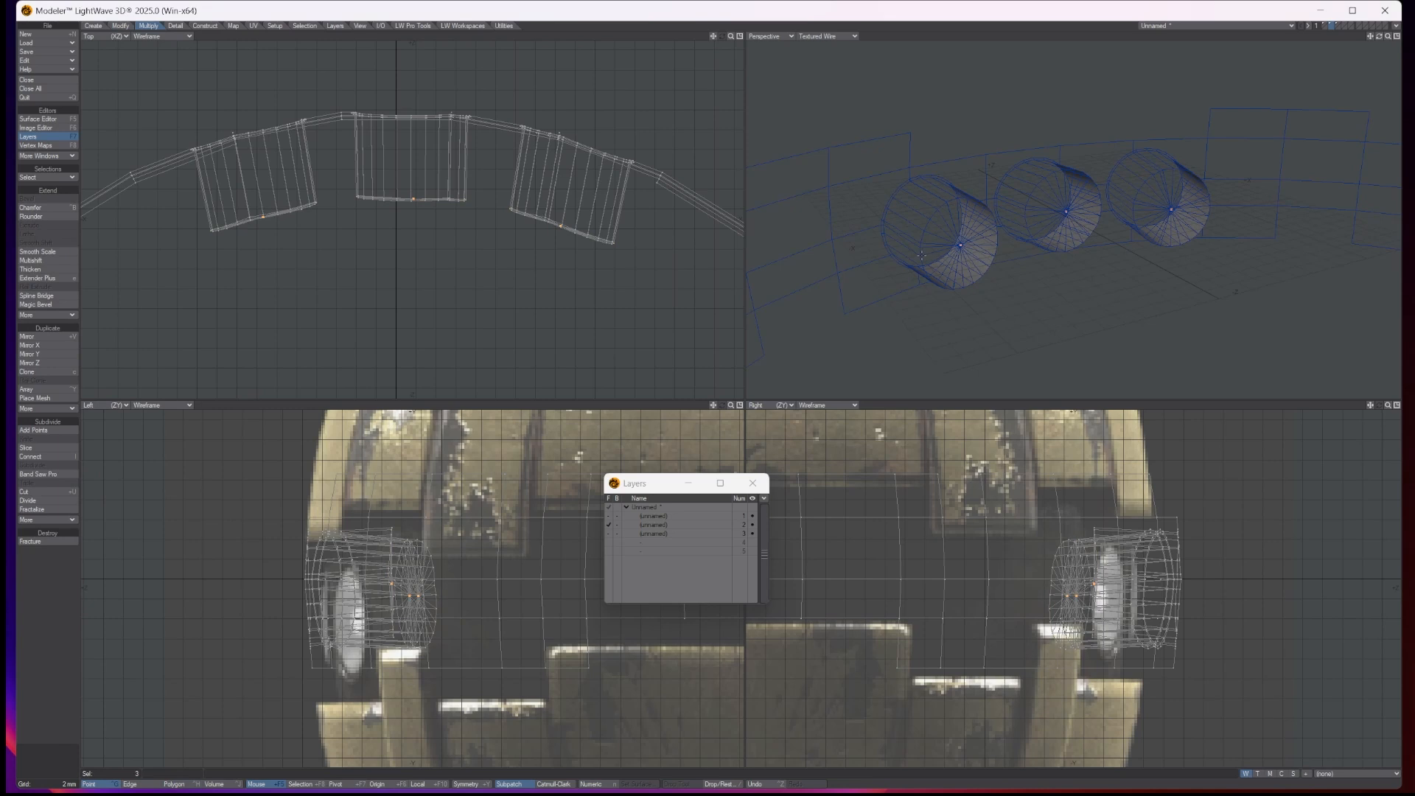
Step: Move the three centre points along positive Z so the socket ends form shallow cones, and clear the selection
key("t")
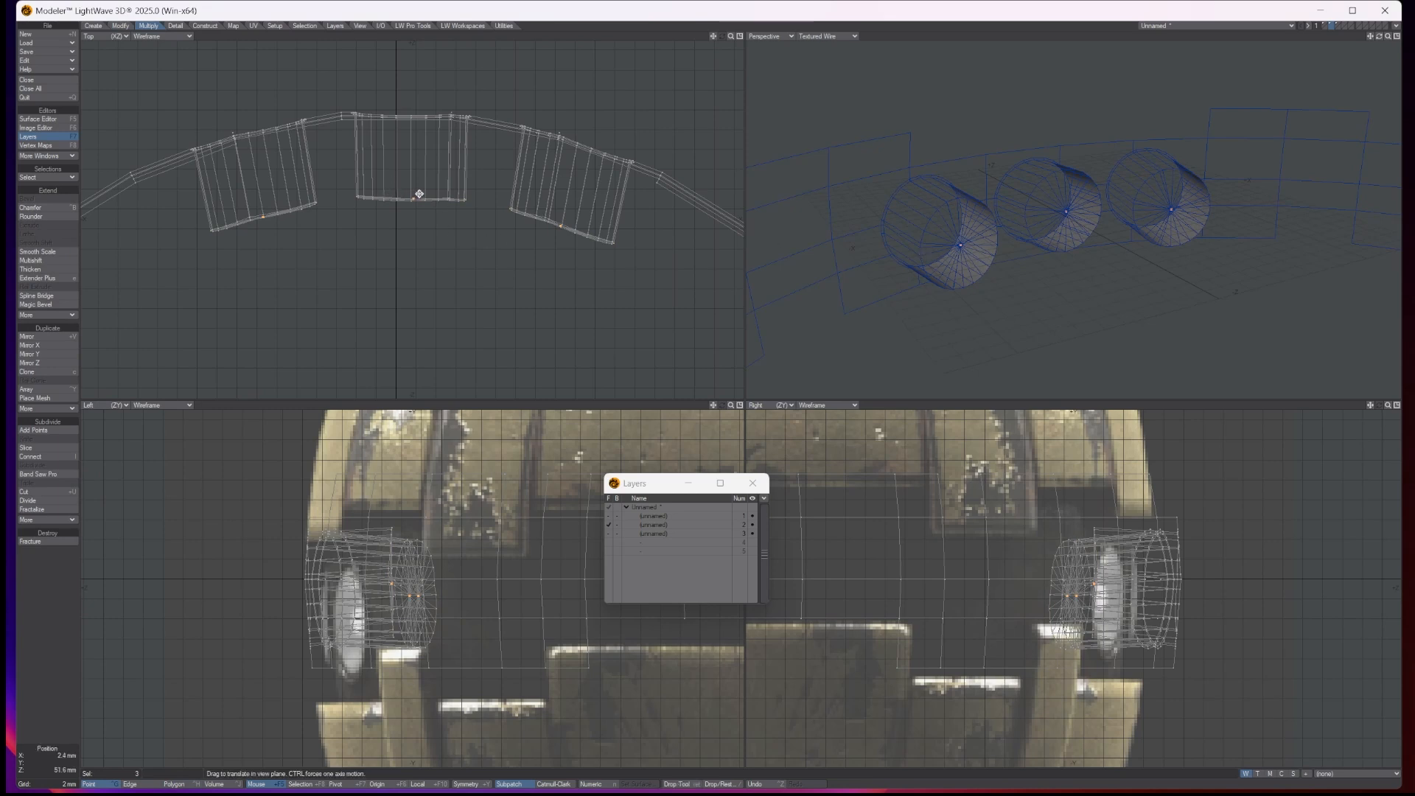
mouse_move(413, 193)
left_mouse_down()
mouse_move(410, 175)
mouse_move(419, 196)
left_mouse_up()
key("Return")
key("/")
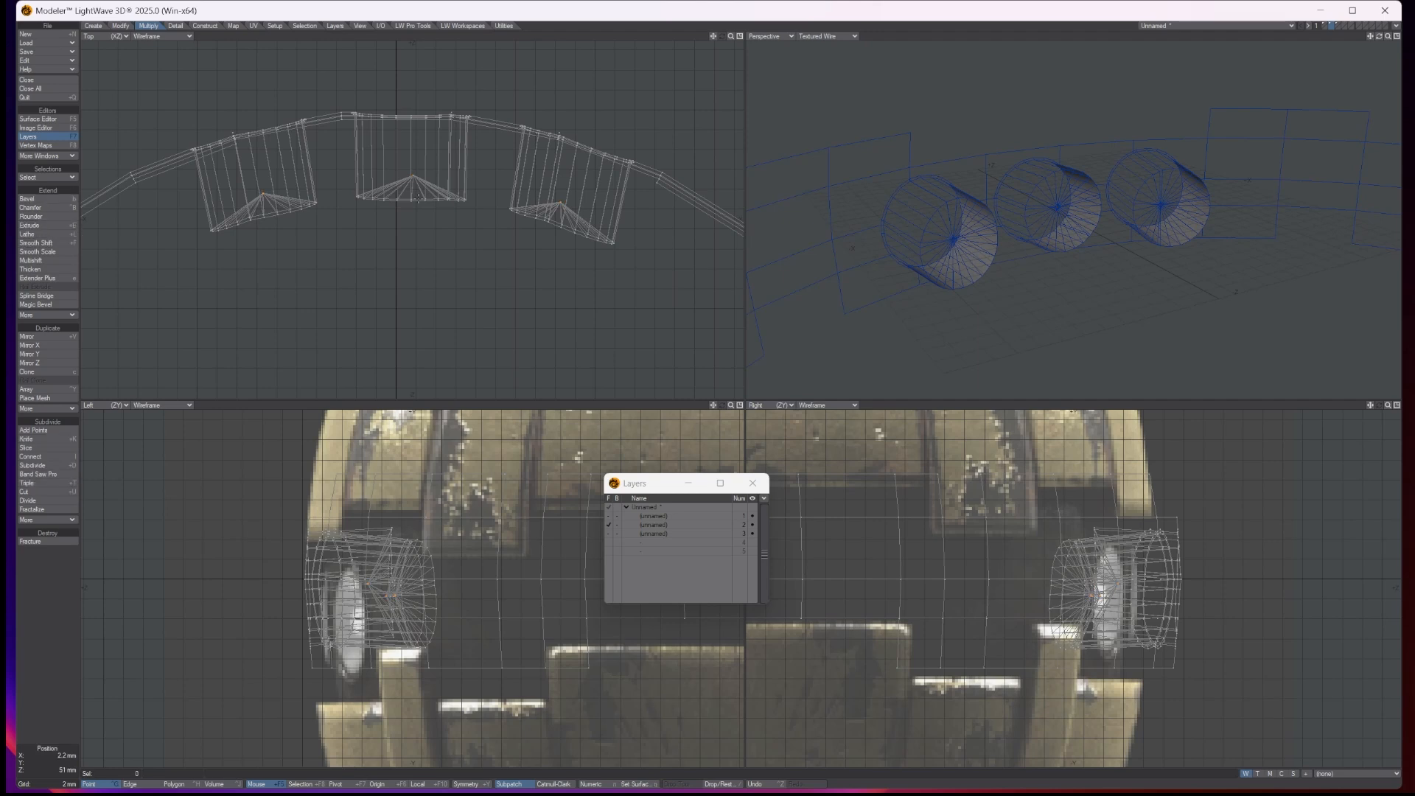
Step: Assign the walls and cone ends of all three light sockets a new white surface named "3 inner front lights"
key("ctrl+h")
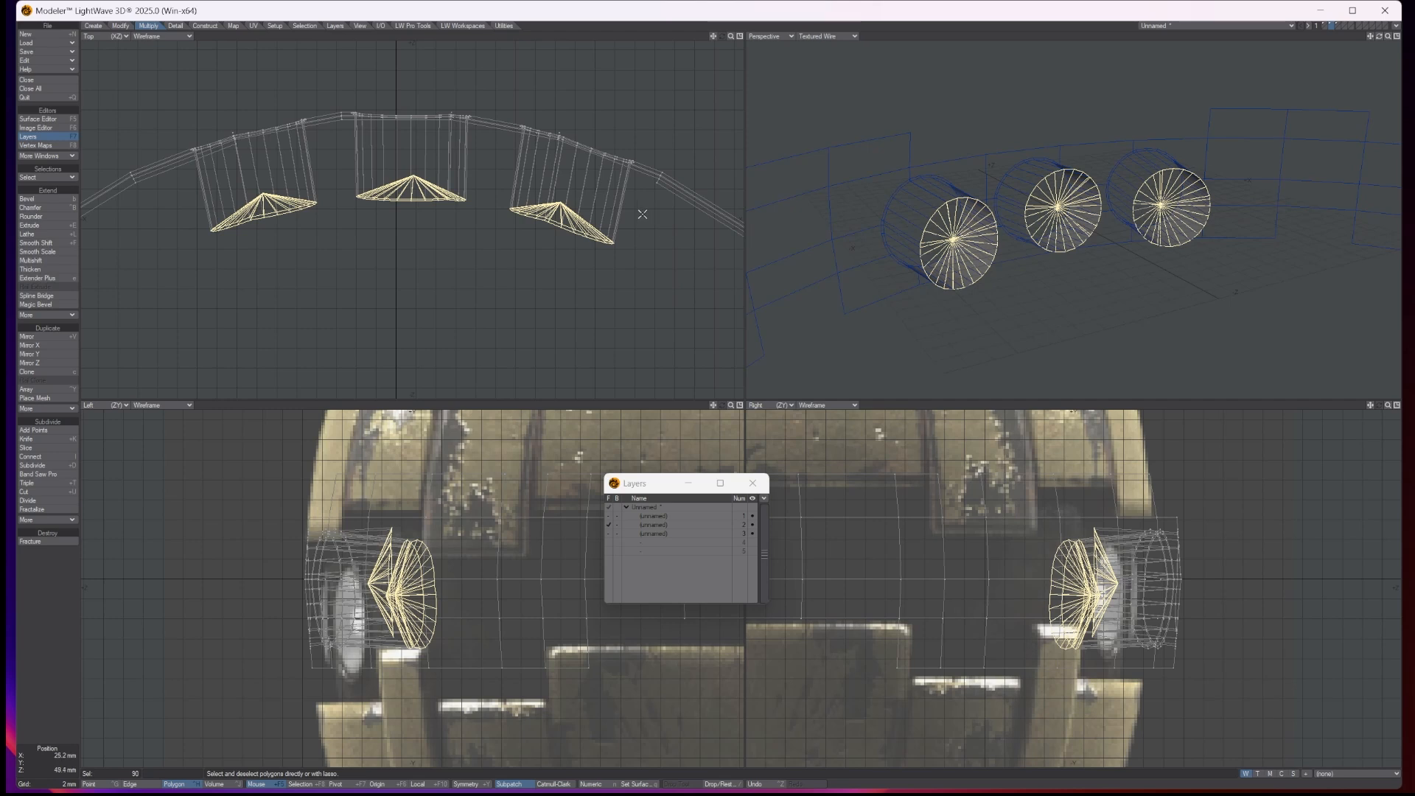
mouse_move(642, 214)
left_mouse_down()
mouse_move(516, 166)
mouse_move(357, 158)
mouse_move(217, 177)
mouse_move(193, 203)
left_mouse_up()
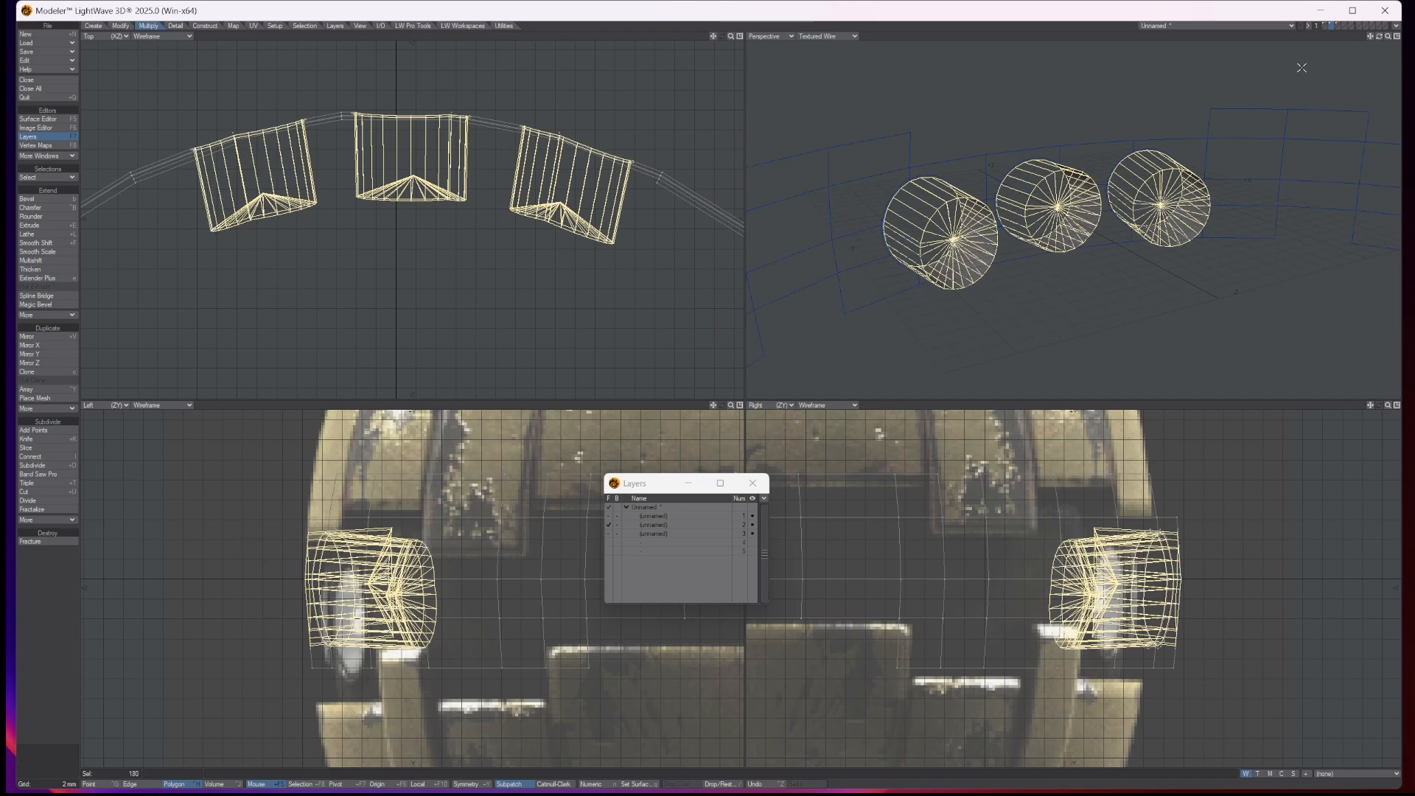
left_click_drag(1379, 37, 1379, 38)
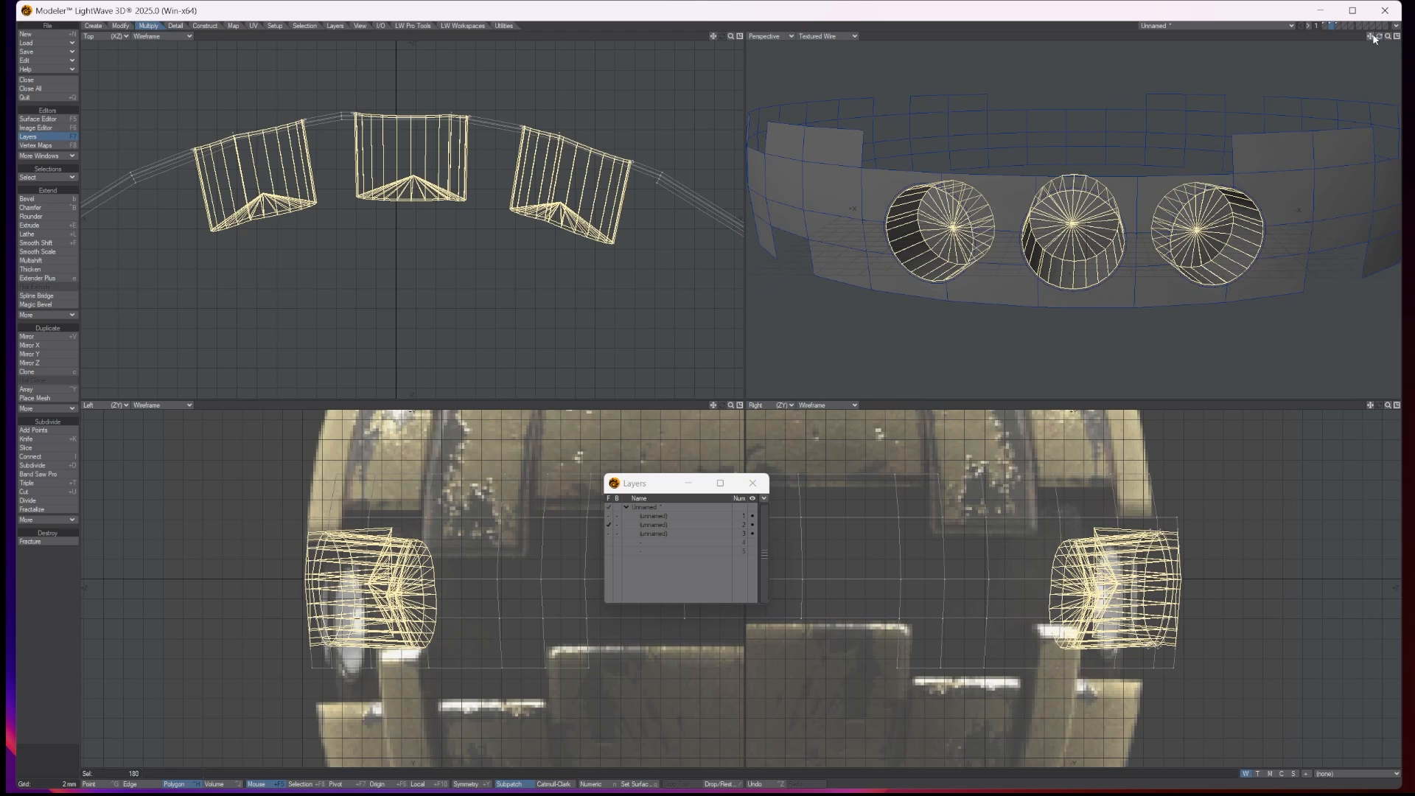
key("q")
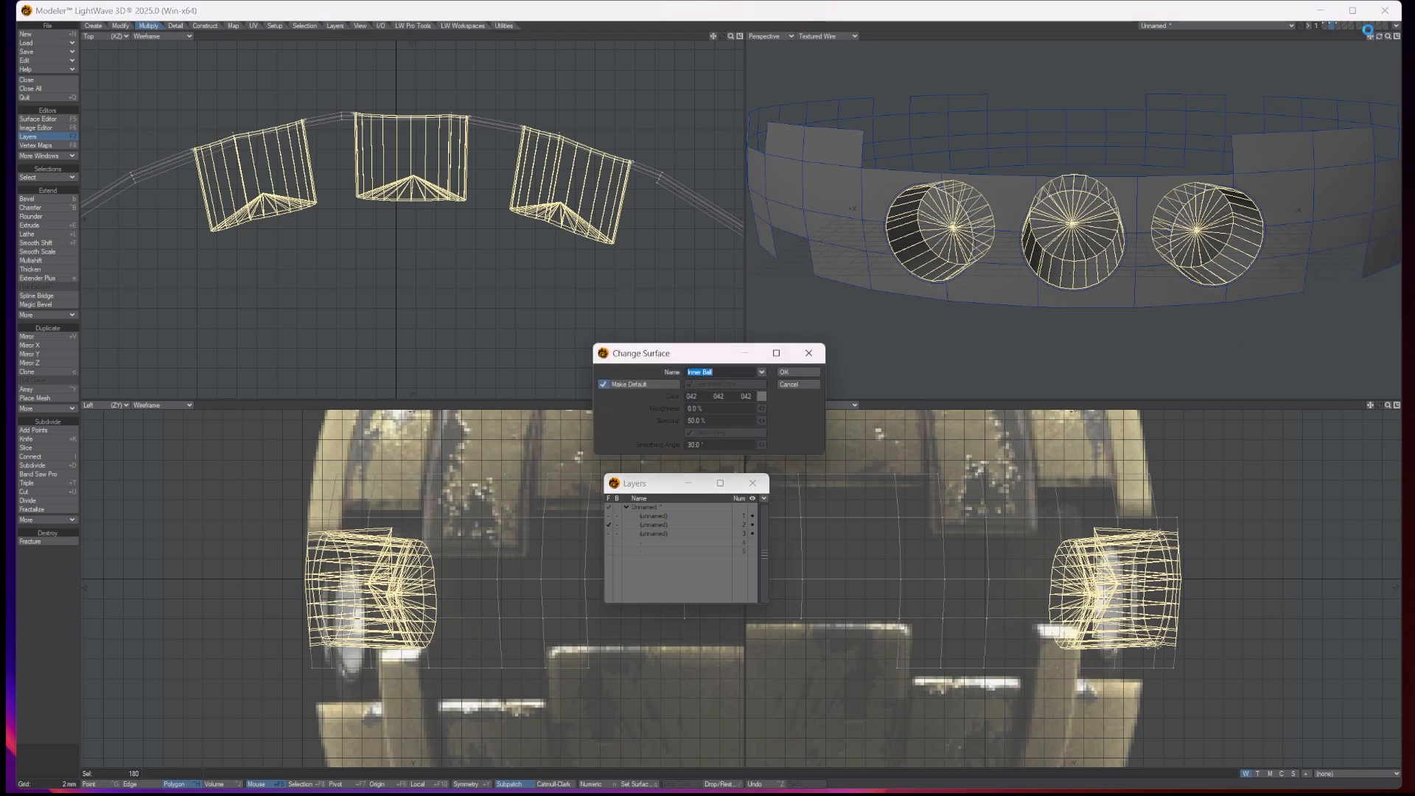
type("3-")
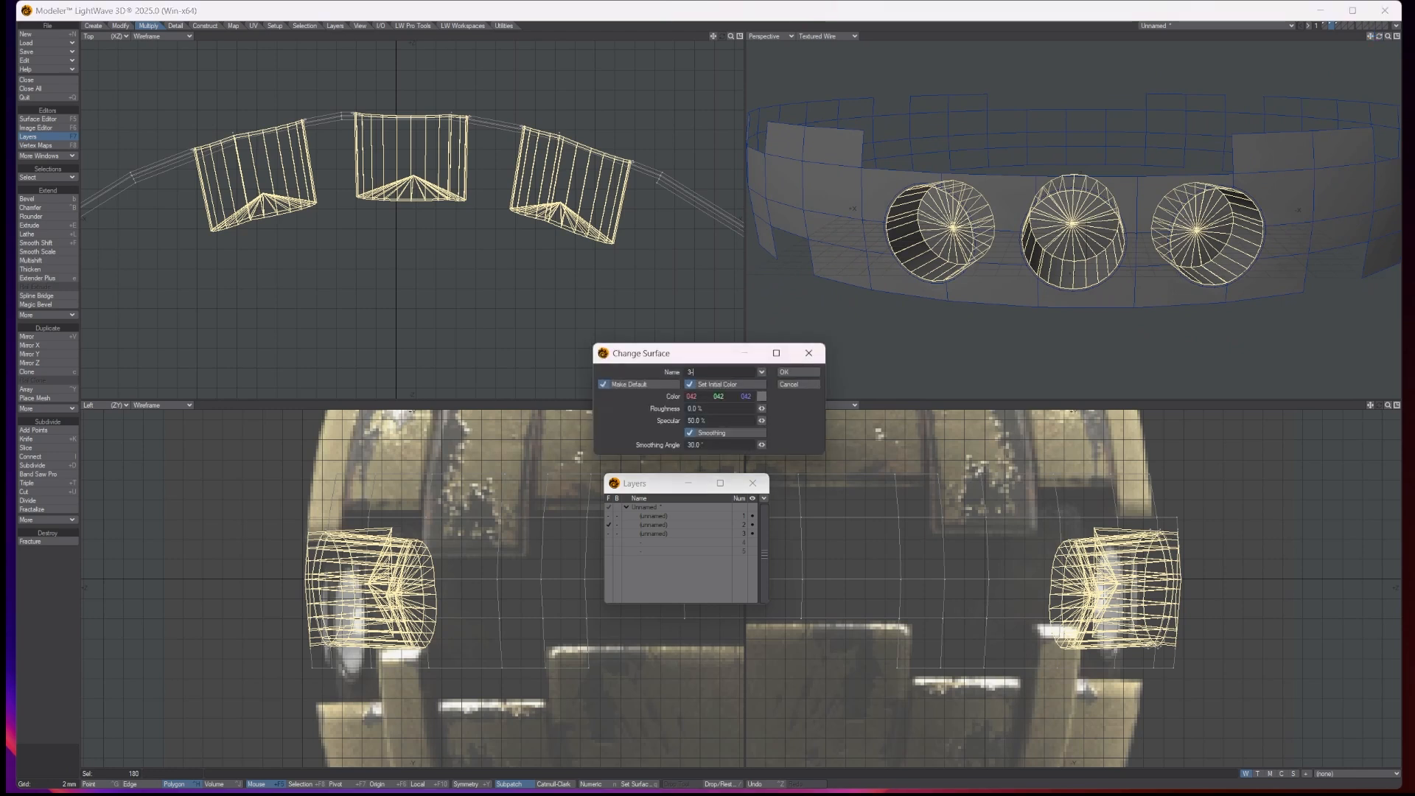
type("inner front lights")
left_click(762, 397)
left_click(496, 404)
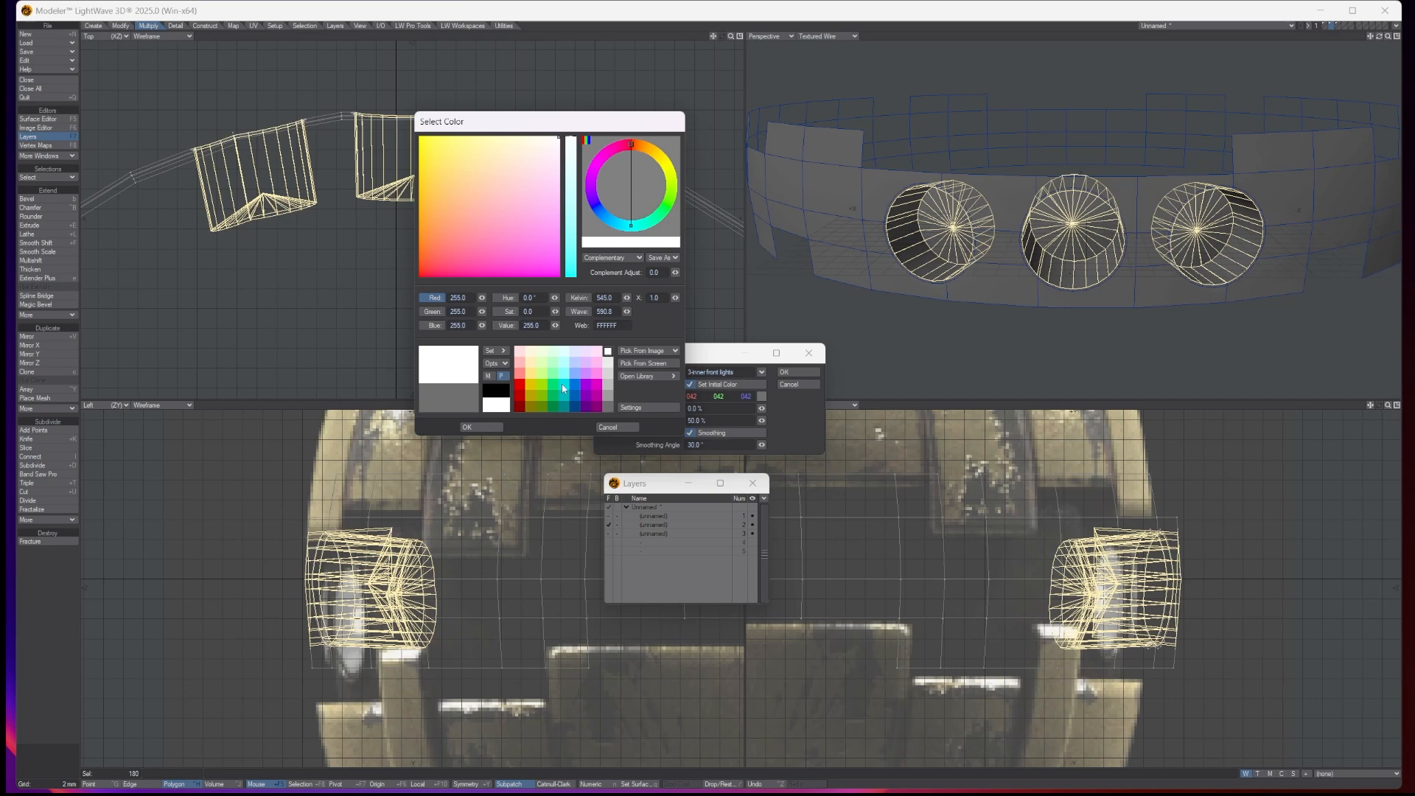
left_click(472, 427)
left_click(804, 372)
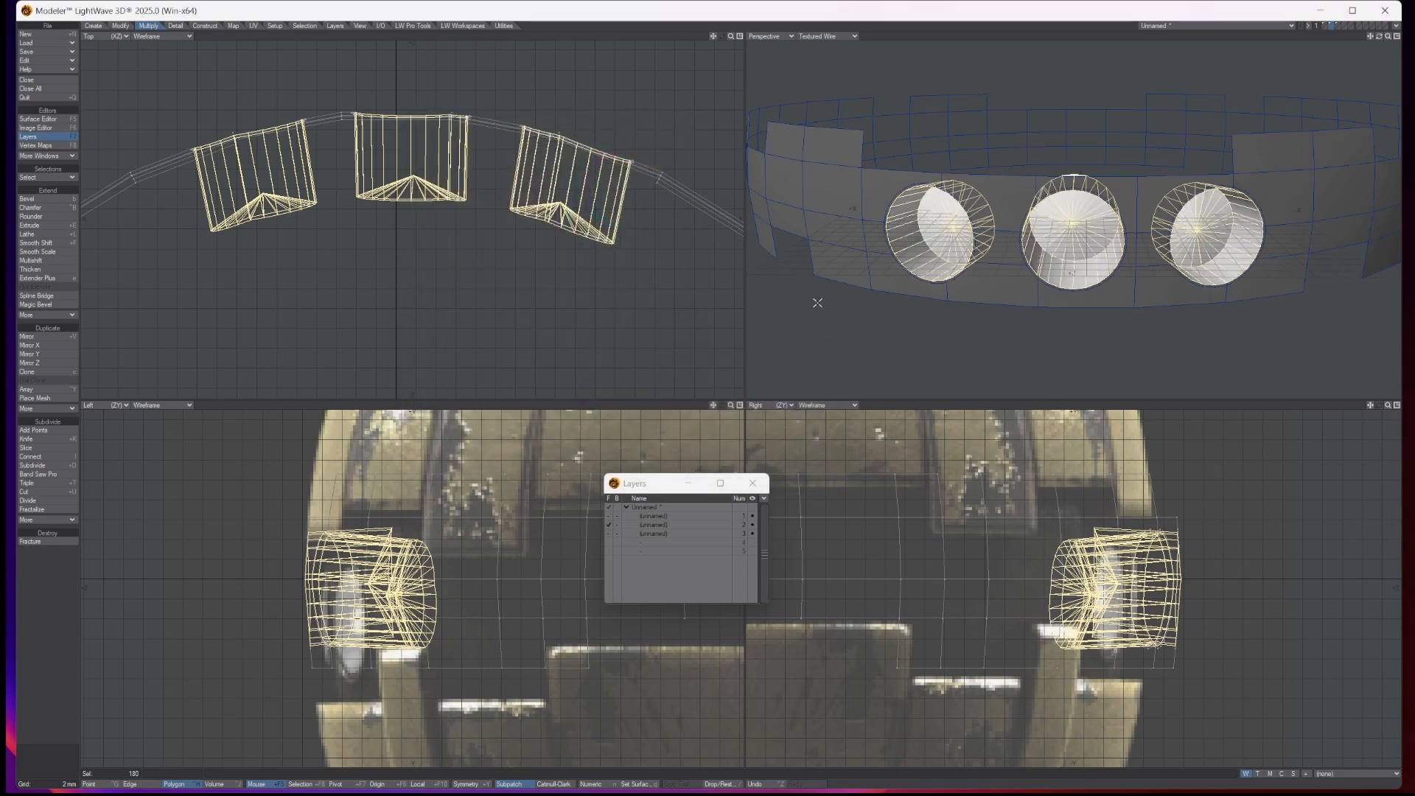
left_click(813, 305)
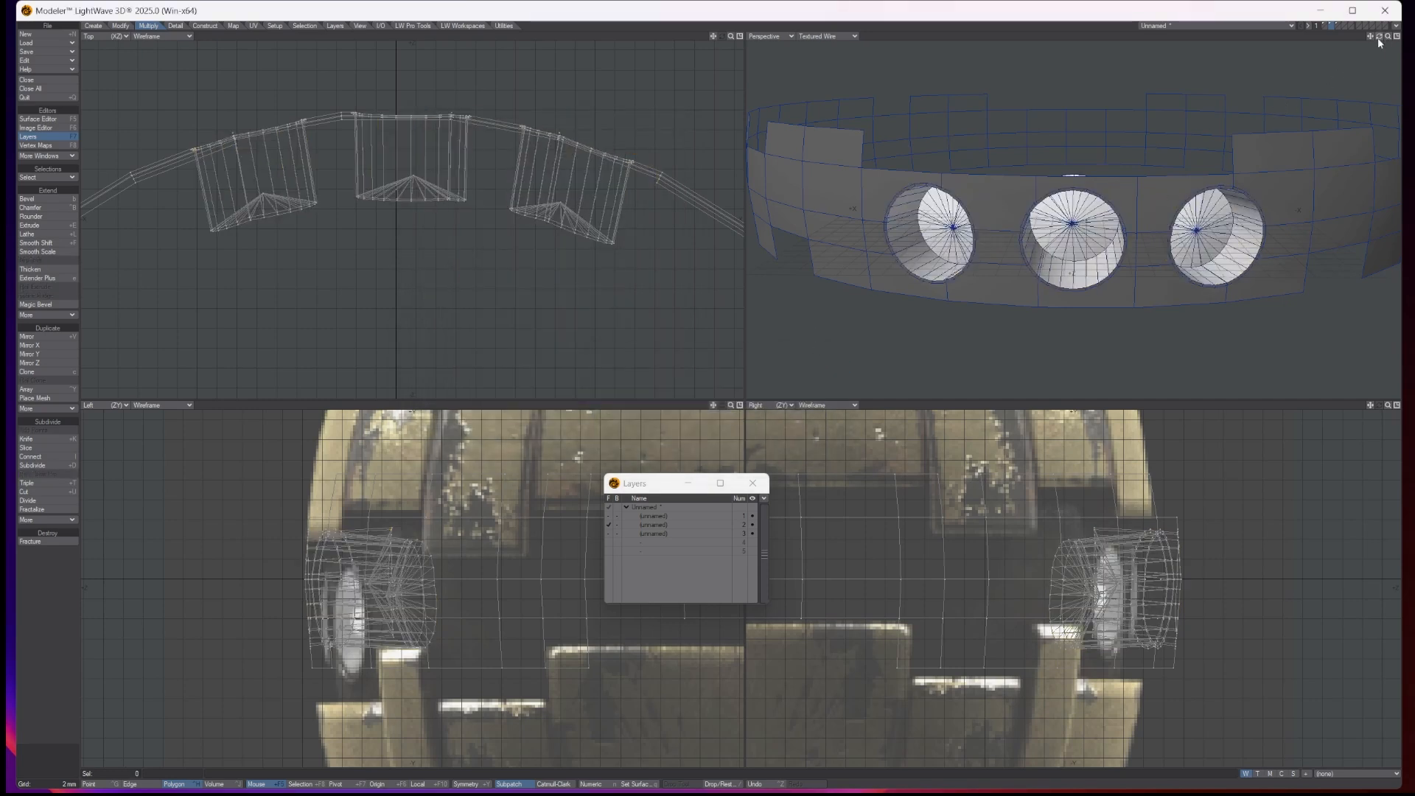
Step: Select the loop of points around the first socket's opening and make a polygon from it to cap the socket
mouse_move(1379, 37)
left_mouse_down()
mouse_move(1387, 25)
mouse_move(1372, 25)
mouse_move(1406, 37)
left_mouse_up()
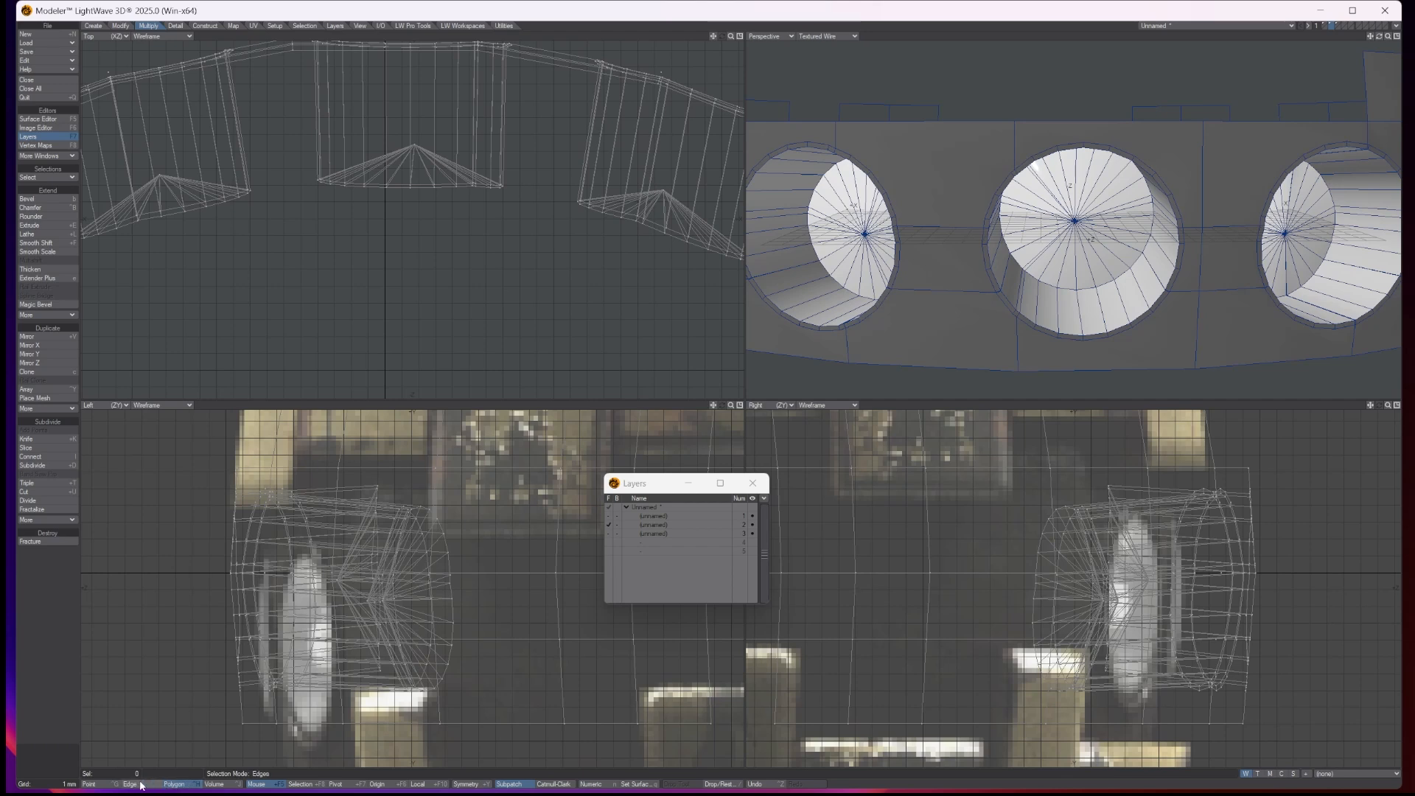
left_click(114, 785)
left_click(787, 149)
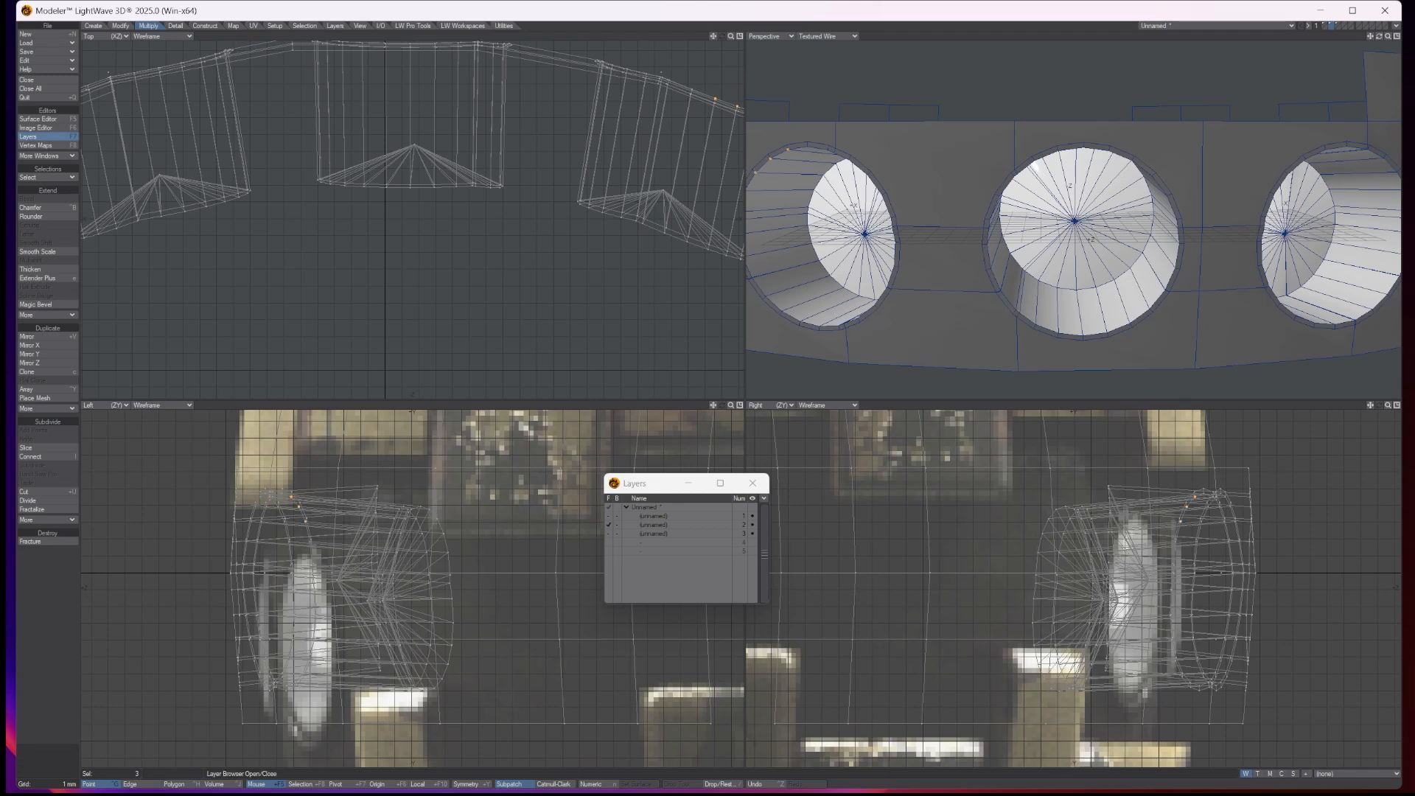
left_click(42, 178)
left_click(41, 173)
key("p")
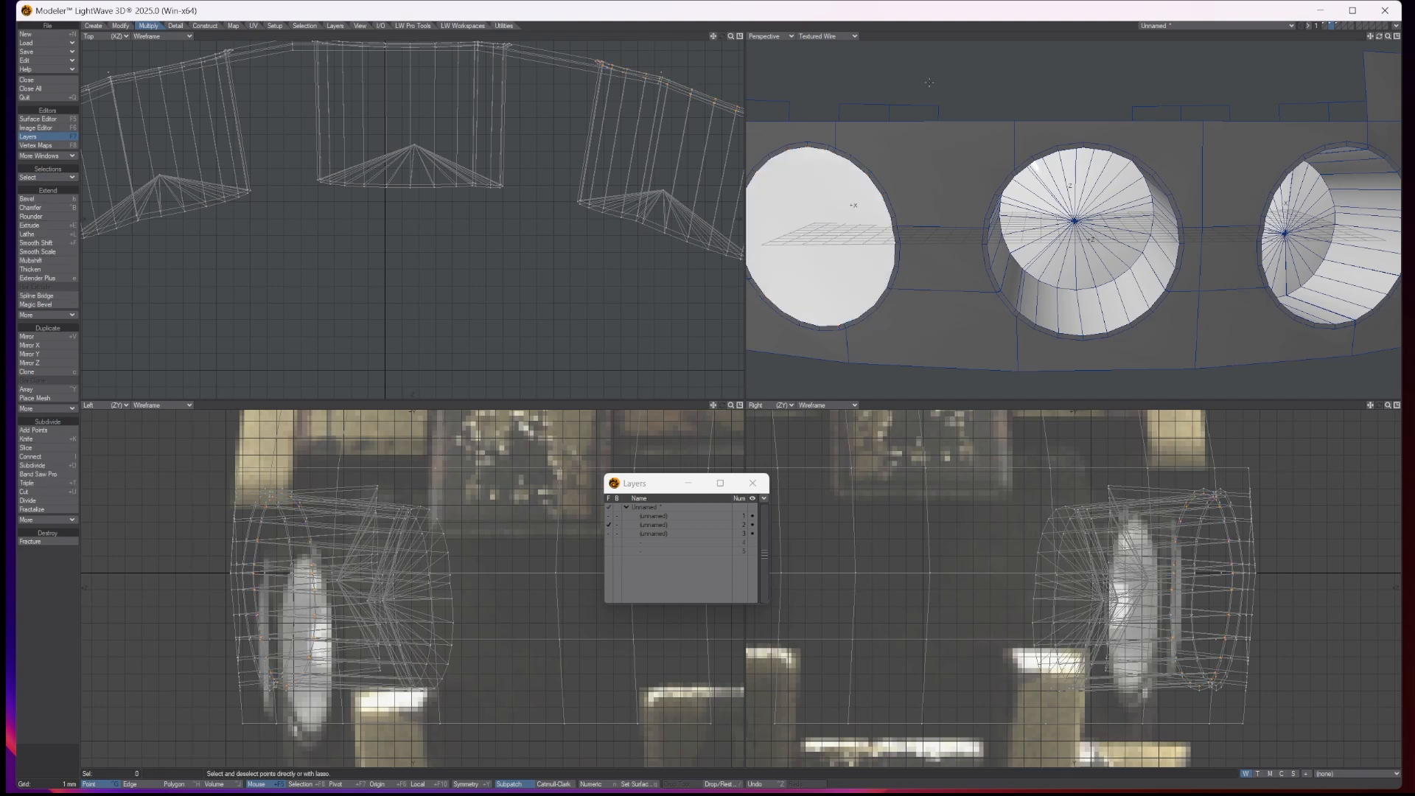
key("ctrl+h")
left_click(824, 205)
key("slash")
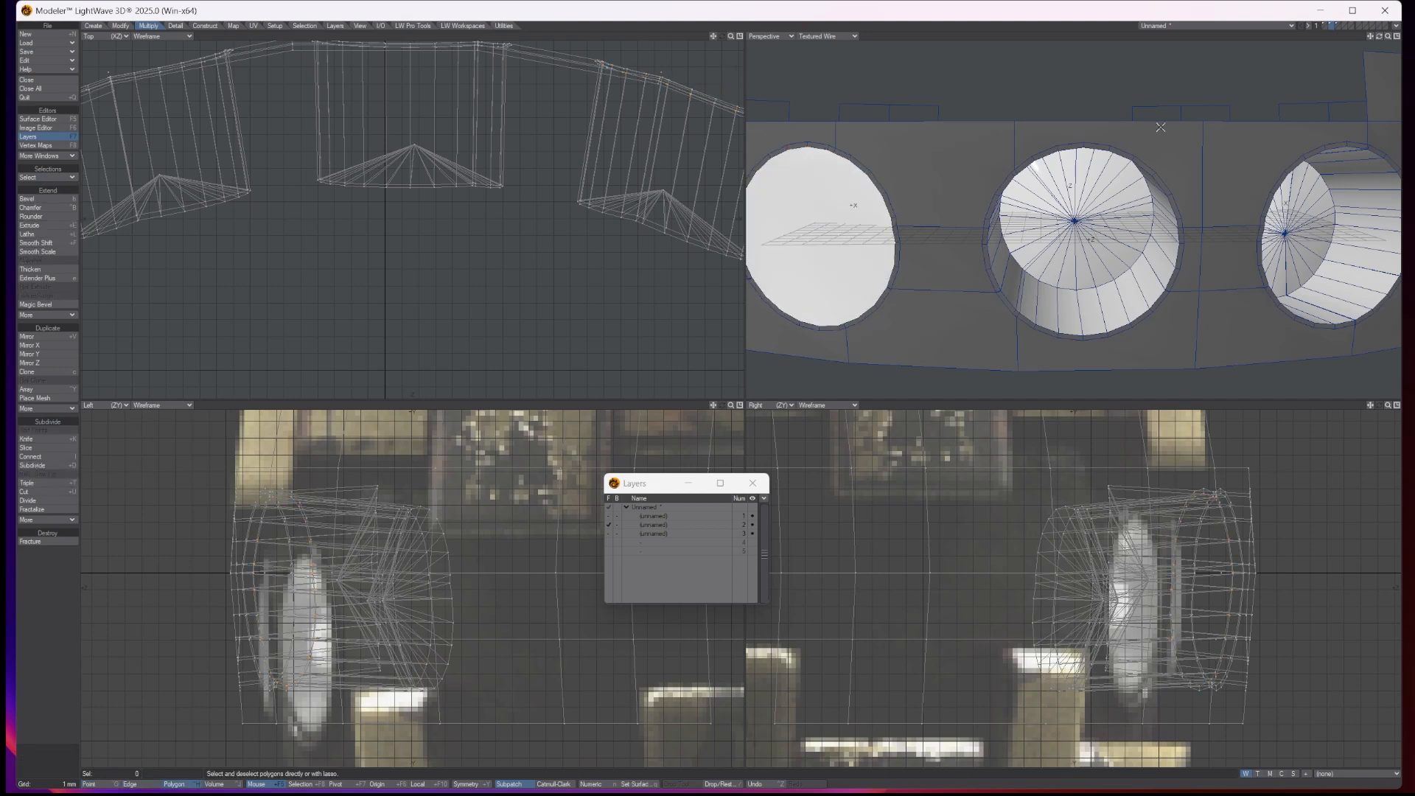
Step: Cap the middle socket with a polygon made from its opening's point loop and flip it to face outward
mouse_move(1379, 36)
left_mouse_down()
mouse_move(1347, 45)
mouse_move(1402, 38)
left_mouse_up()
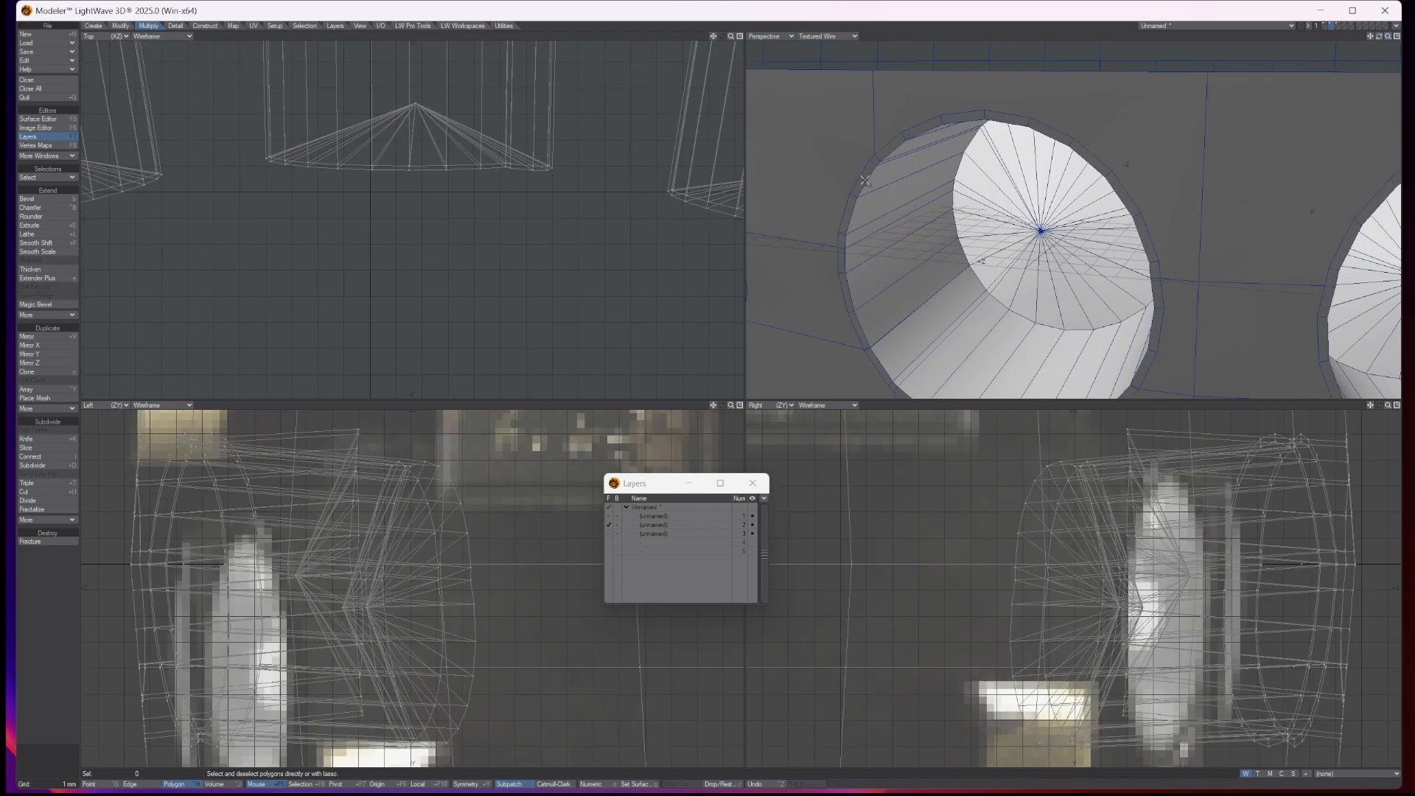
key("ctrl+g")
left_click(879, 162)
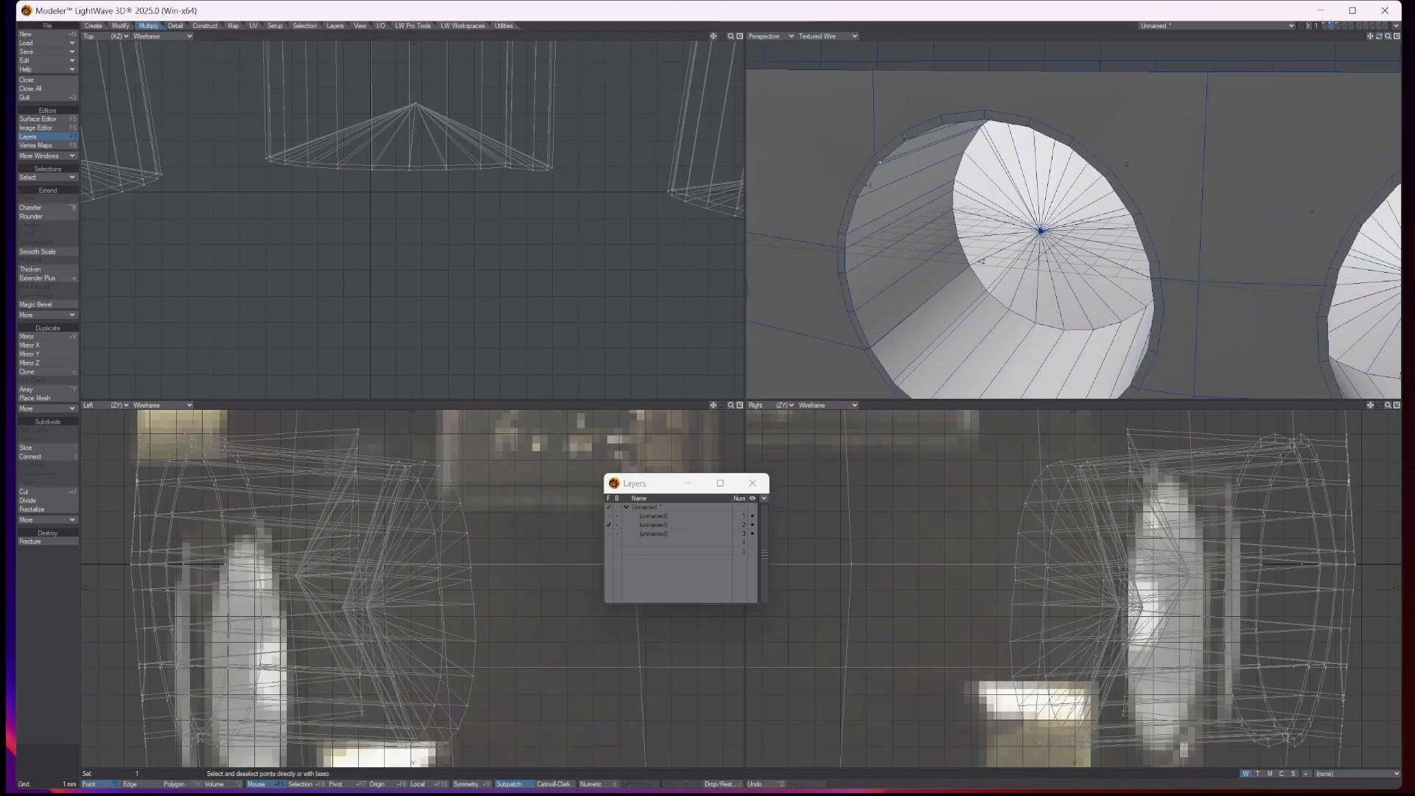
left_click(904, 138, "shift")
left_click(51, 180)
left_click(54, 181)
key("slash")
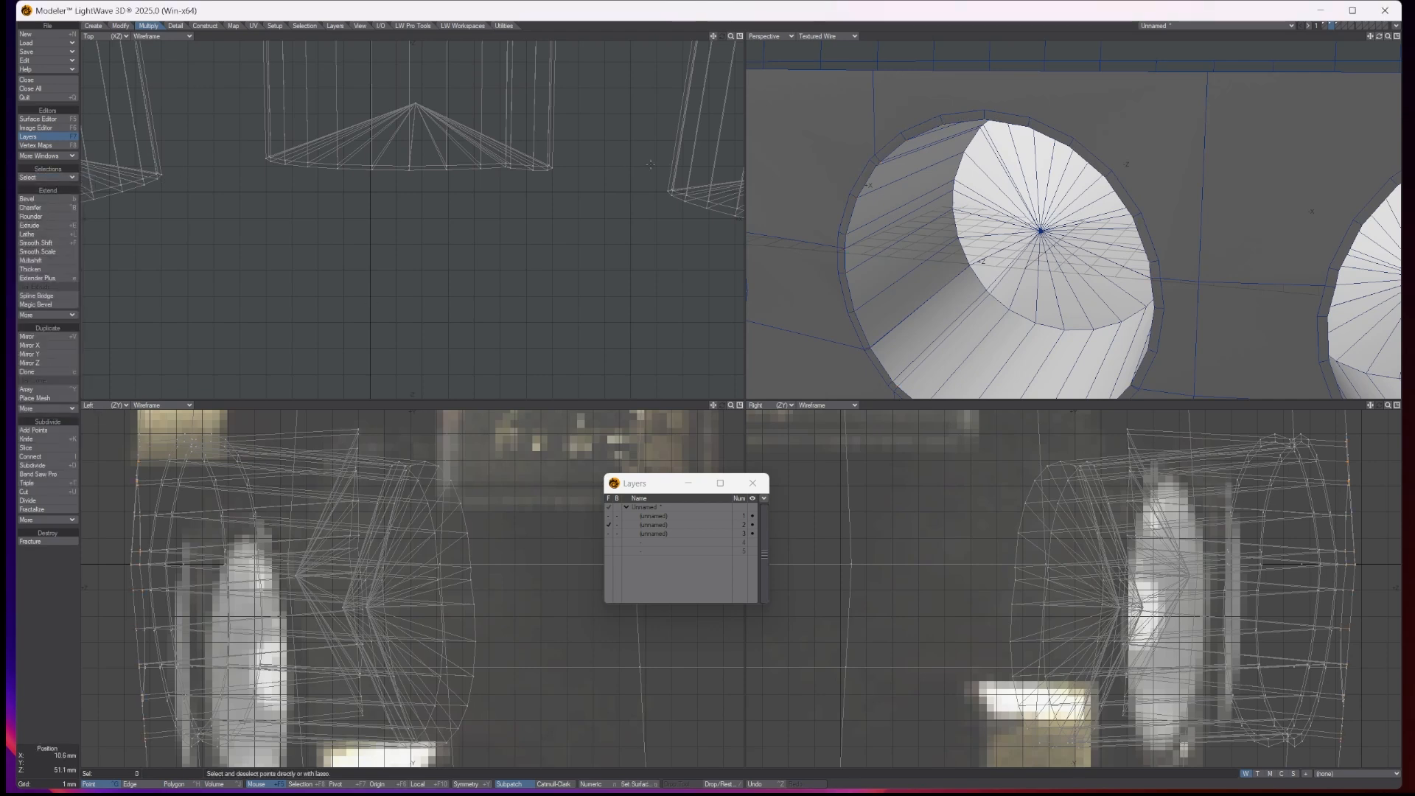
key("ctrl+h")
left_click(980, 178)
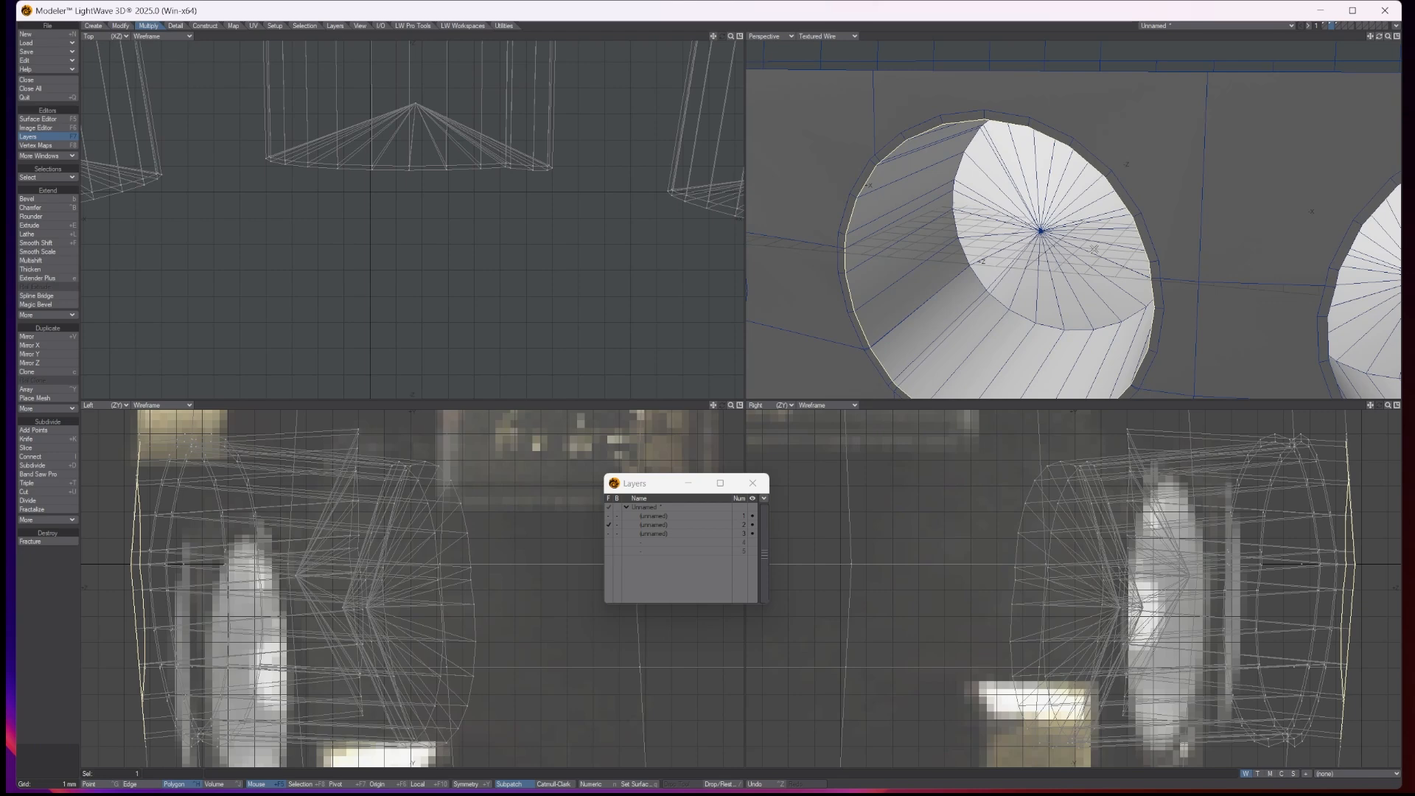
key("f")
key("slash")
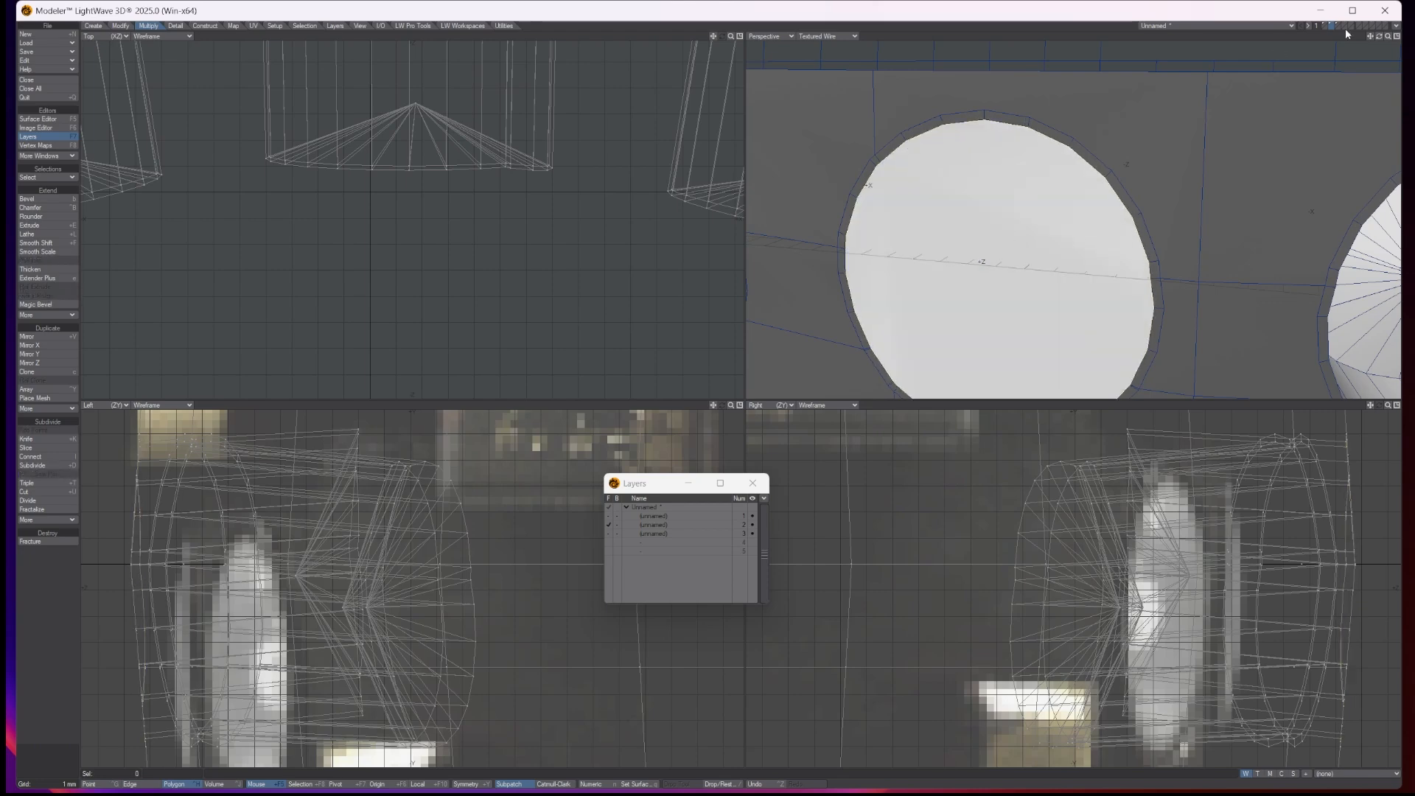
Step: Select the point loop around the remaining socket's opening and make a polygon from it as a cap
left_click_drag(1371, 37, 944, 109)
key("ctrl+g")
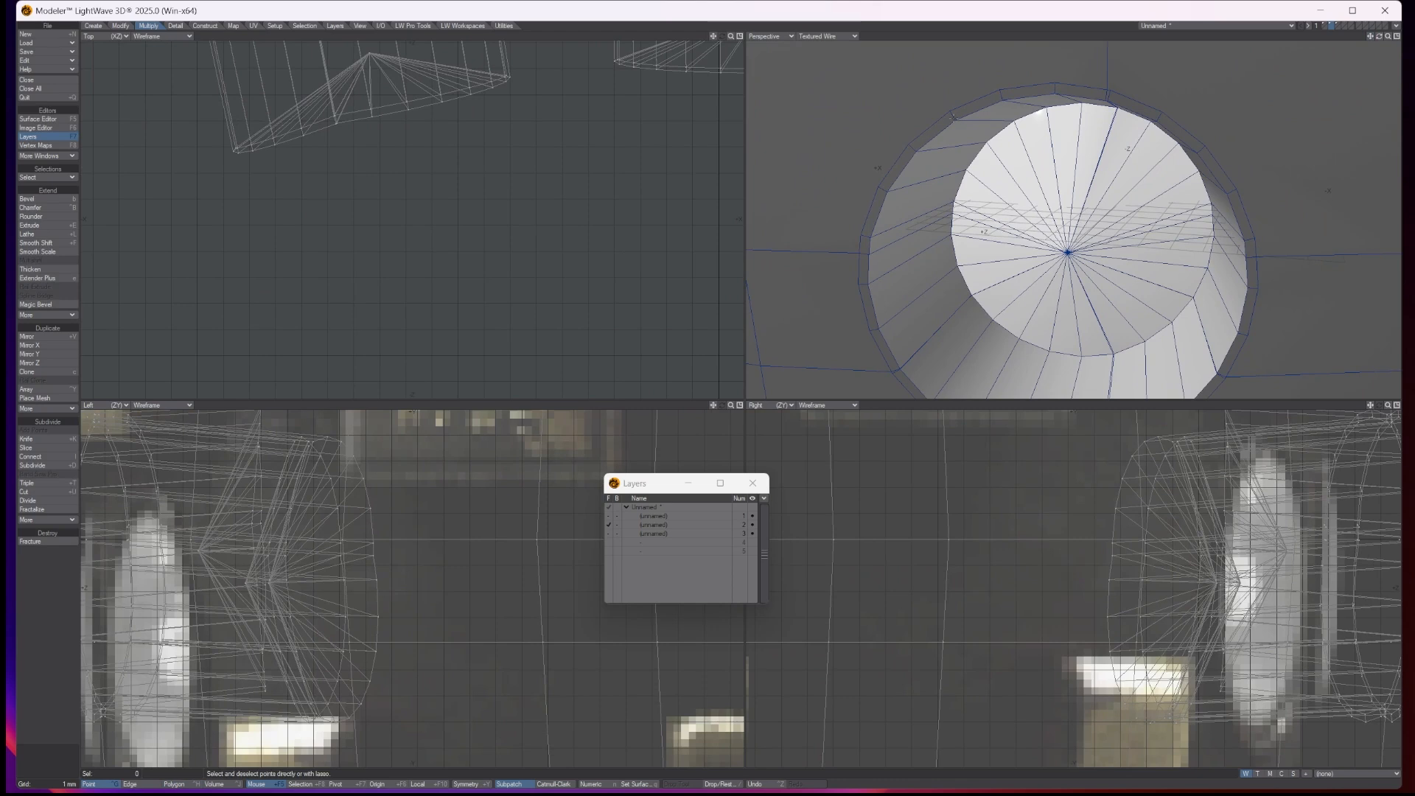
left_click(958, 119)
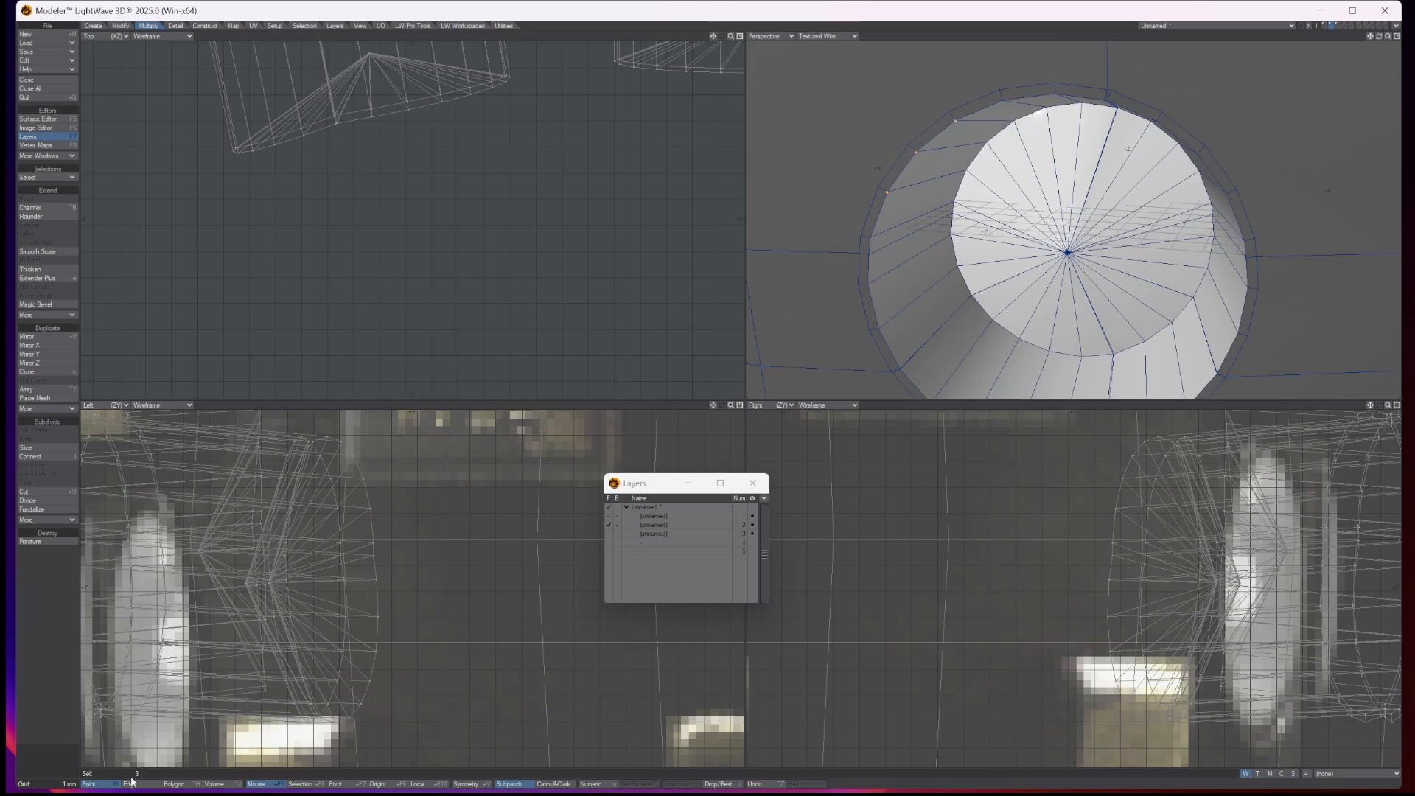
left_click(46, 178)
left_click(48, 176)
key("p")
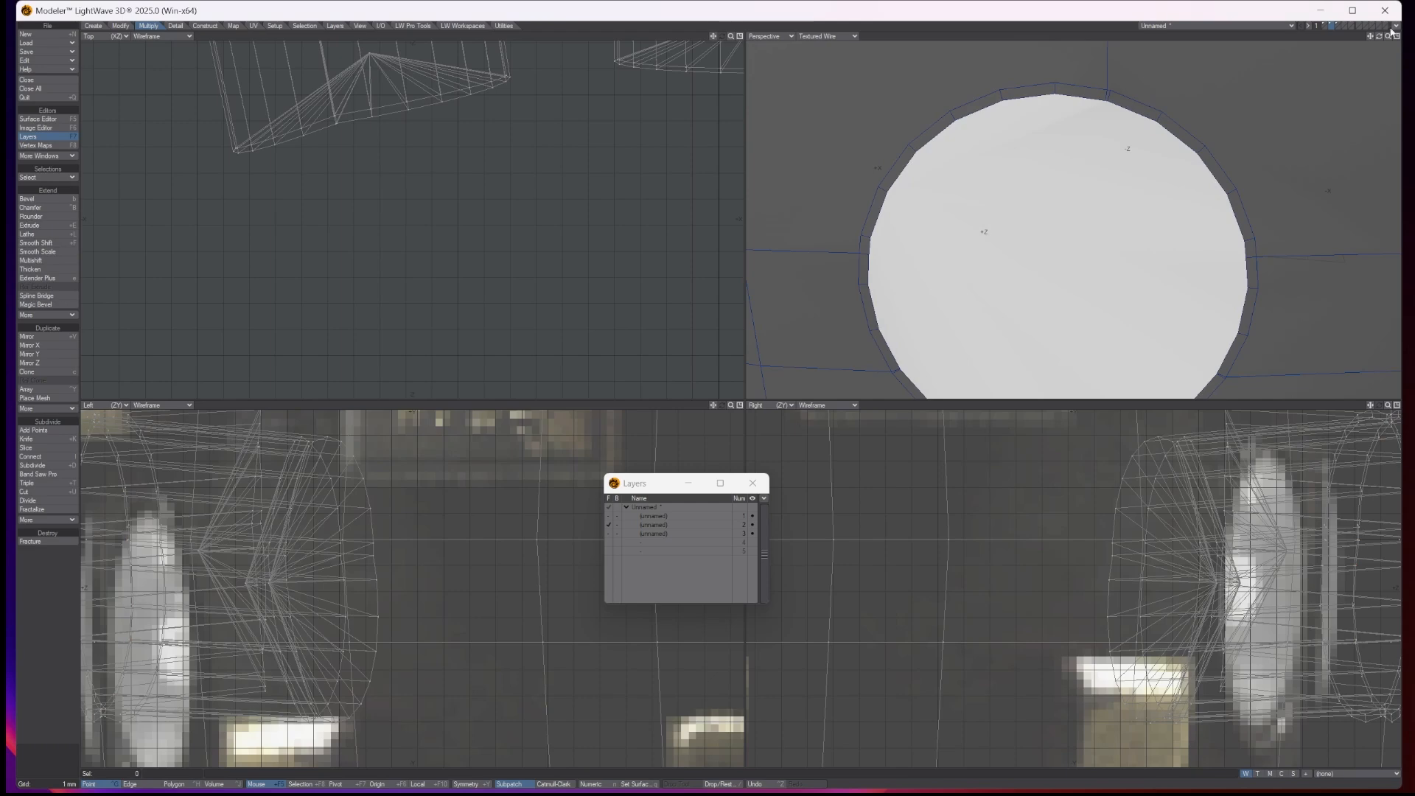
Step: Select the three circular cap polygons and thicken them inward by about 576 µm with 2 segments
key("a")
key("ctrl+h")
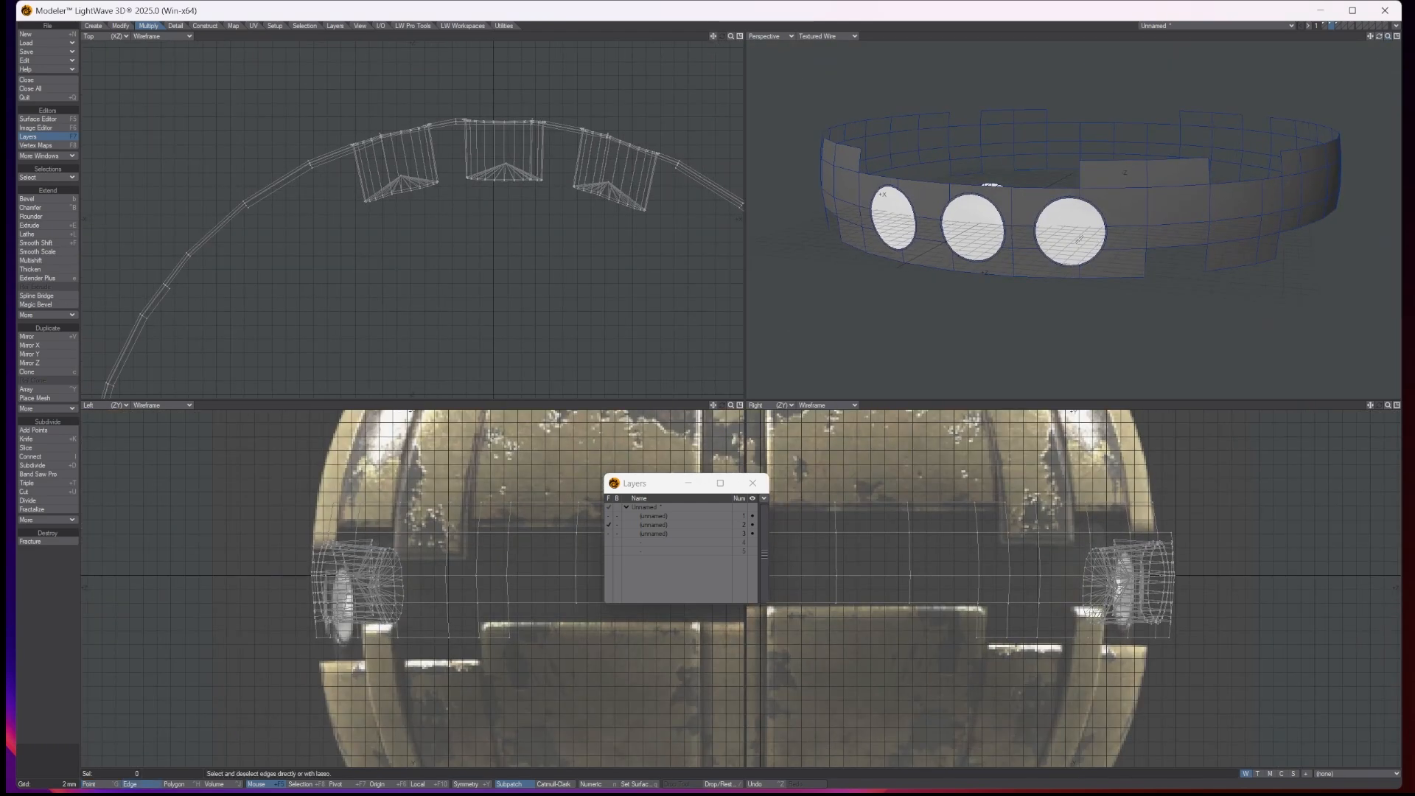
left_click(1078, 240)
left_click(972, 220, "shift")
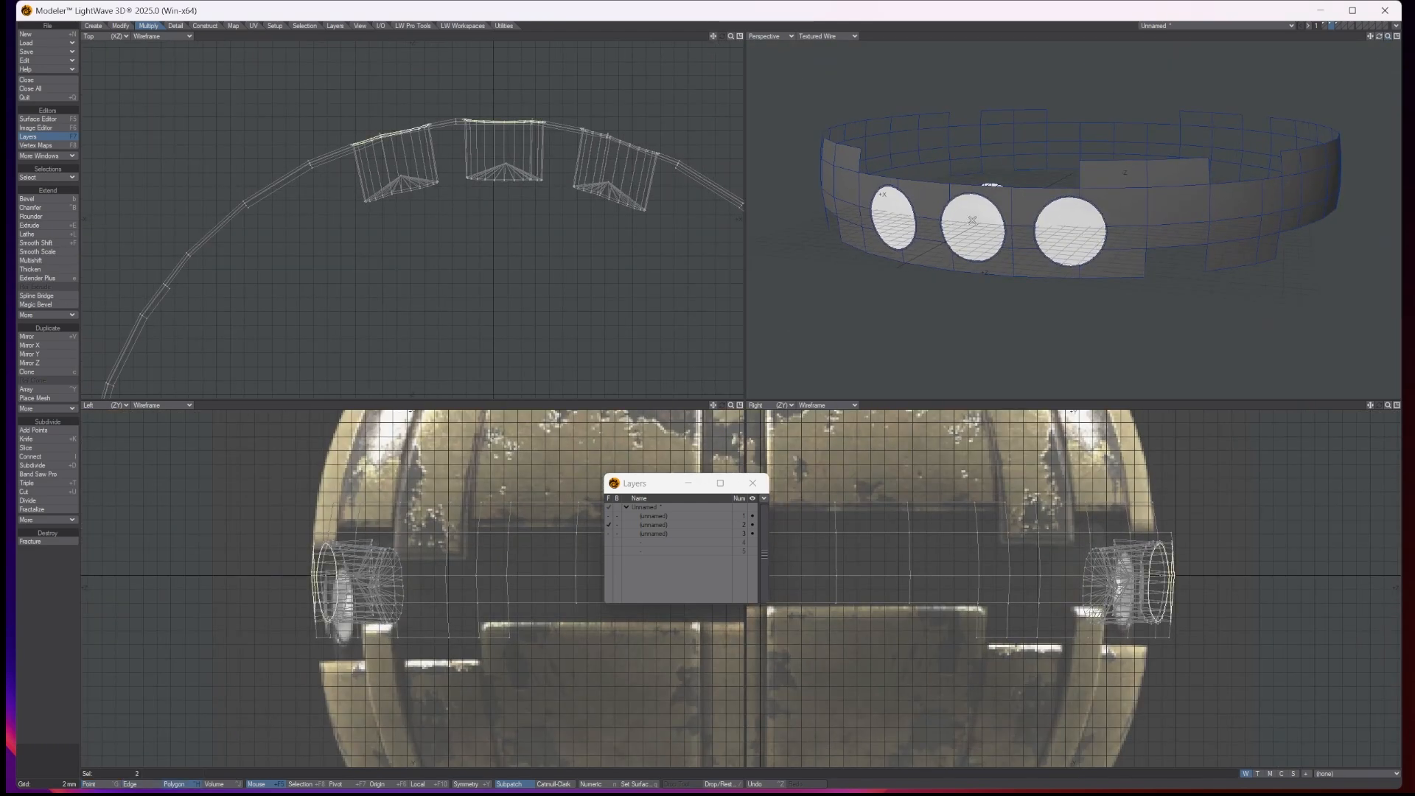
left_click(887, 219, "shift")
left_click(47, 270)
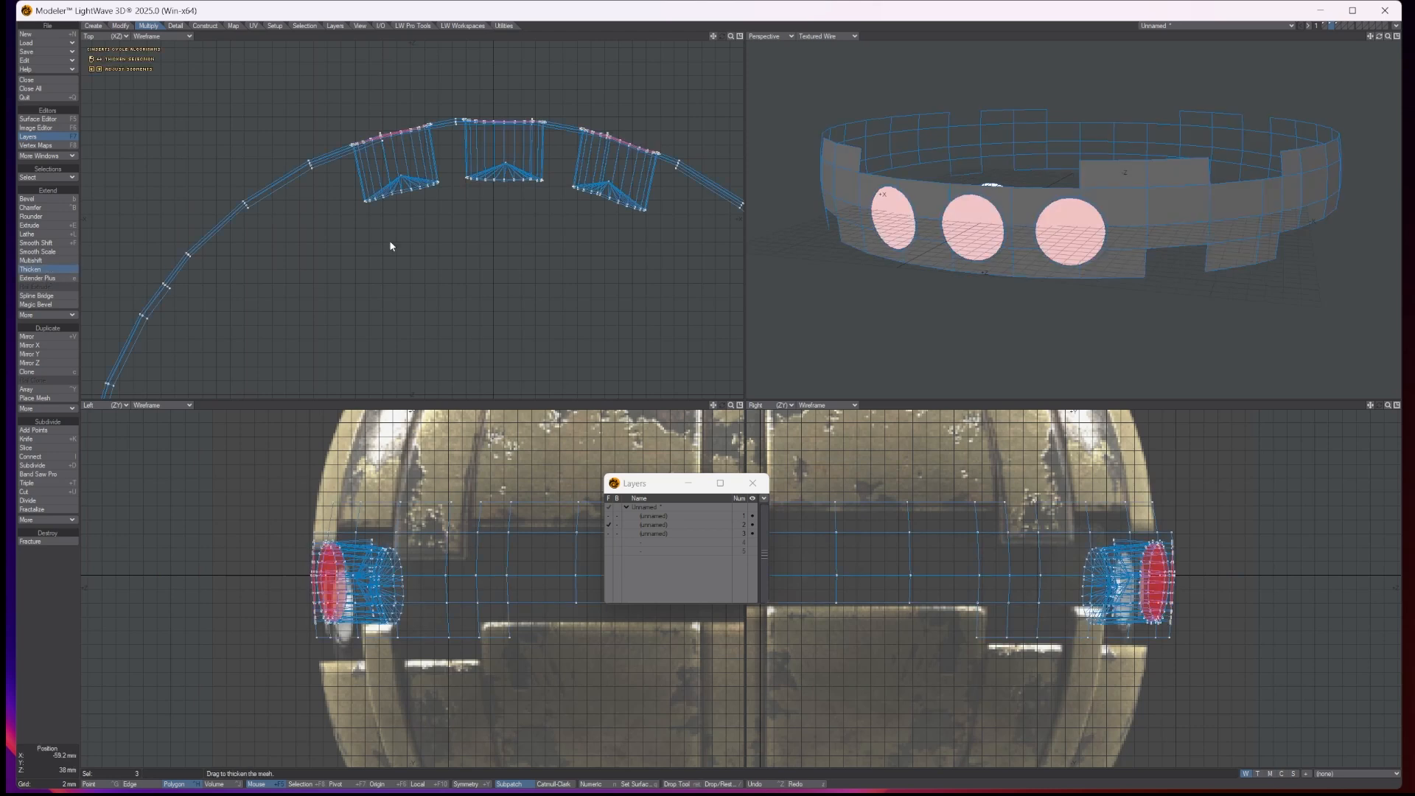
left_click_drag(492, 203, 497, 202)
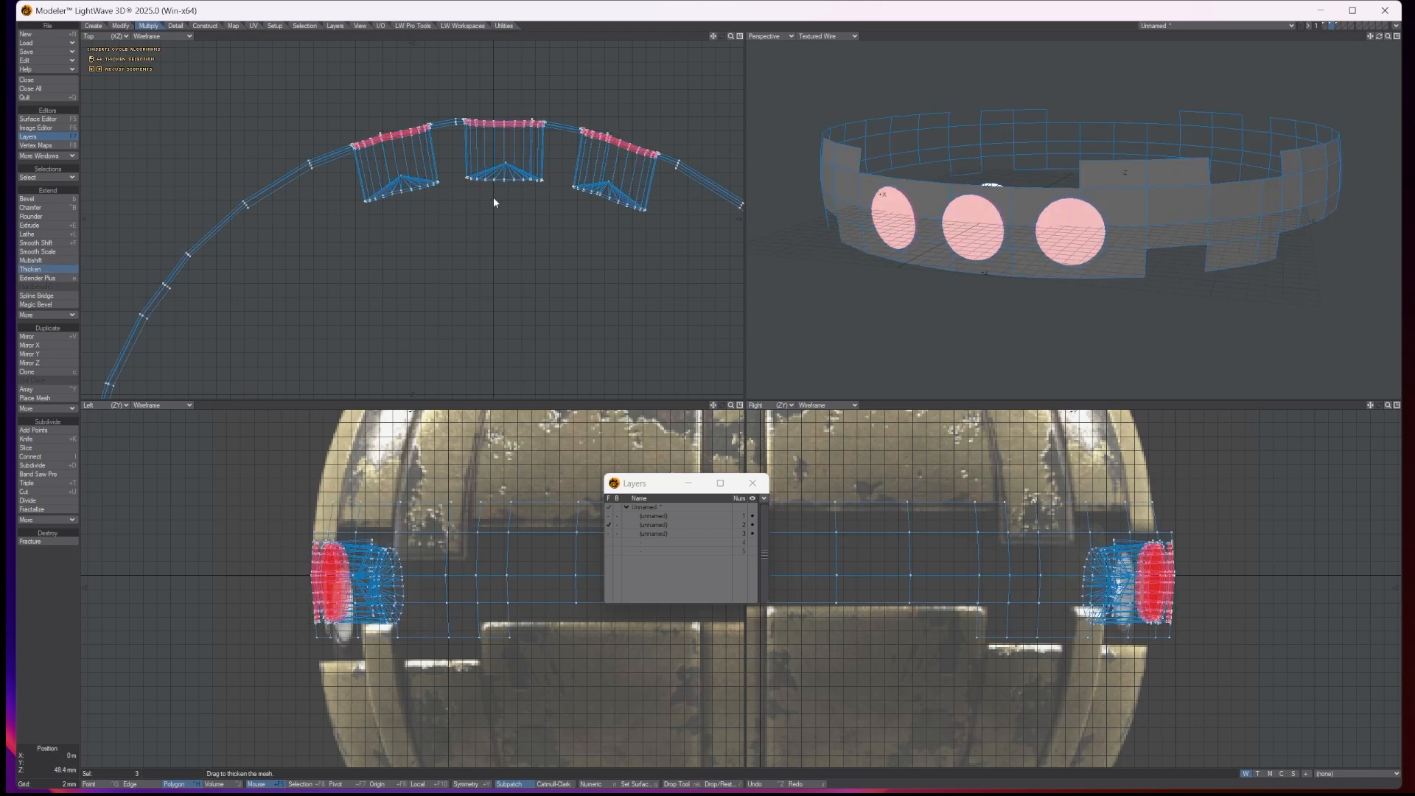
Step: Give the thickened caps a new surface named "3 front glass lights" and finish the Thicken operation
key("n")
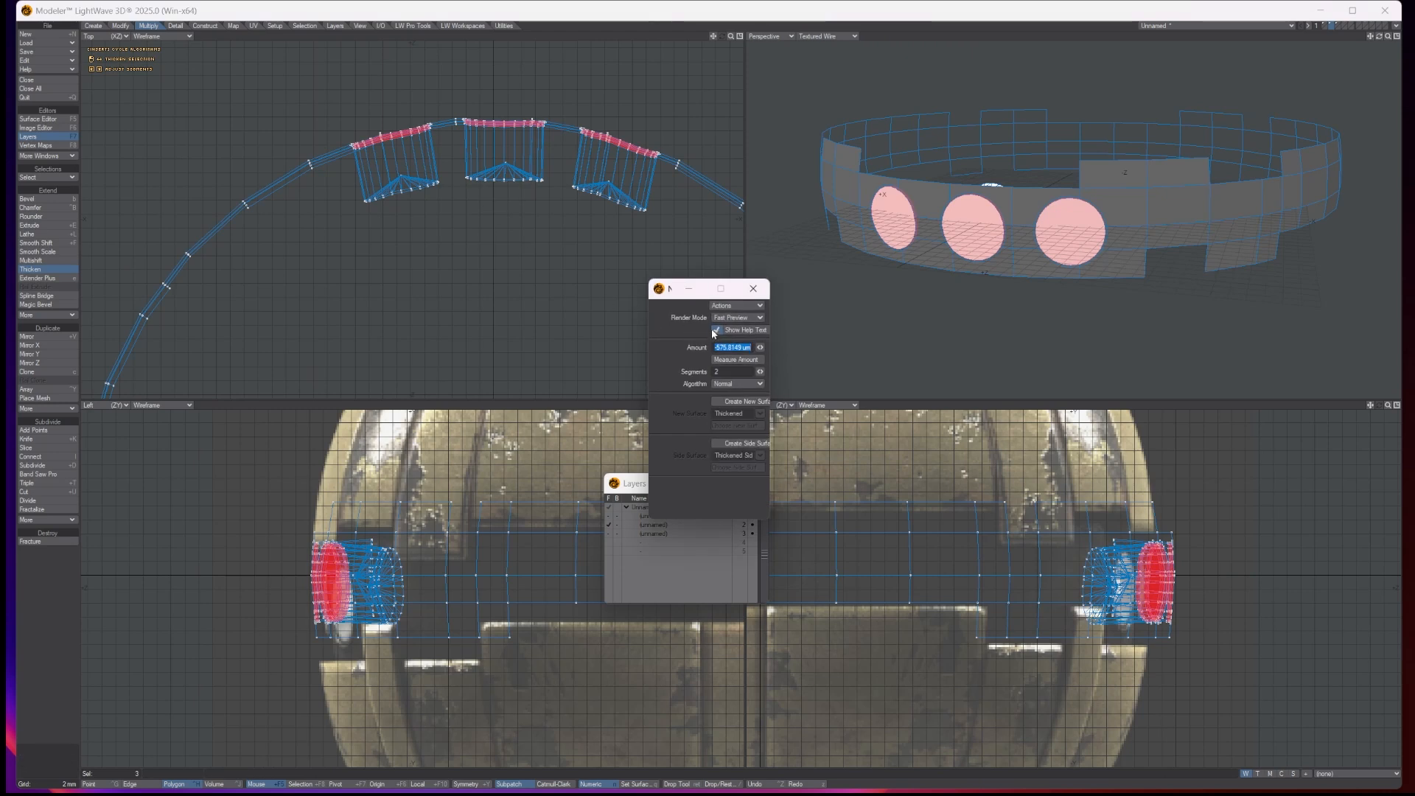
left_click(716, 401)
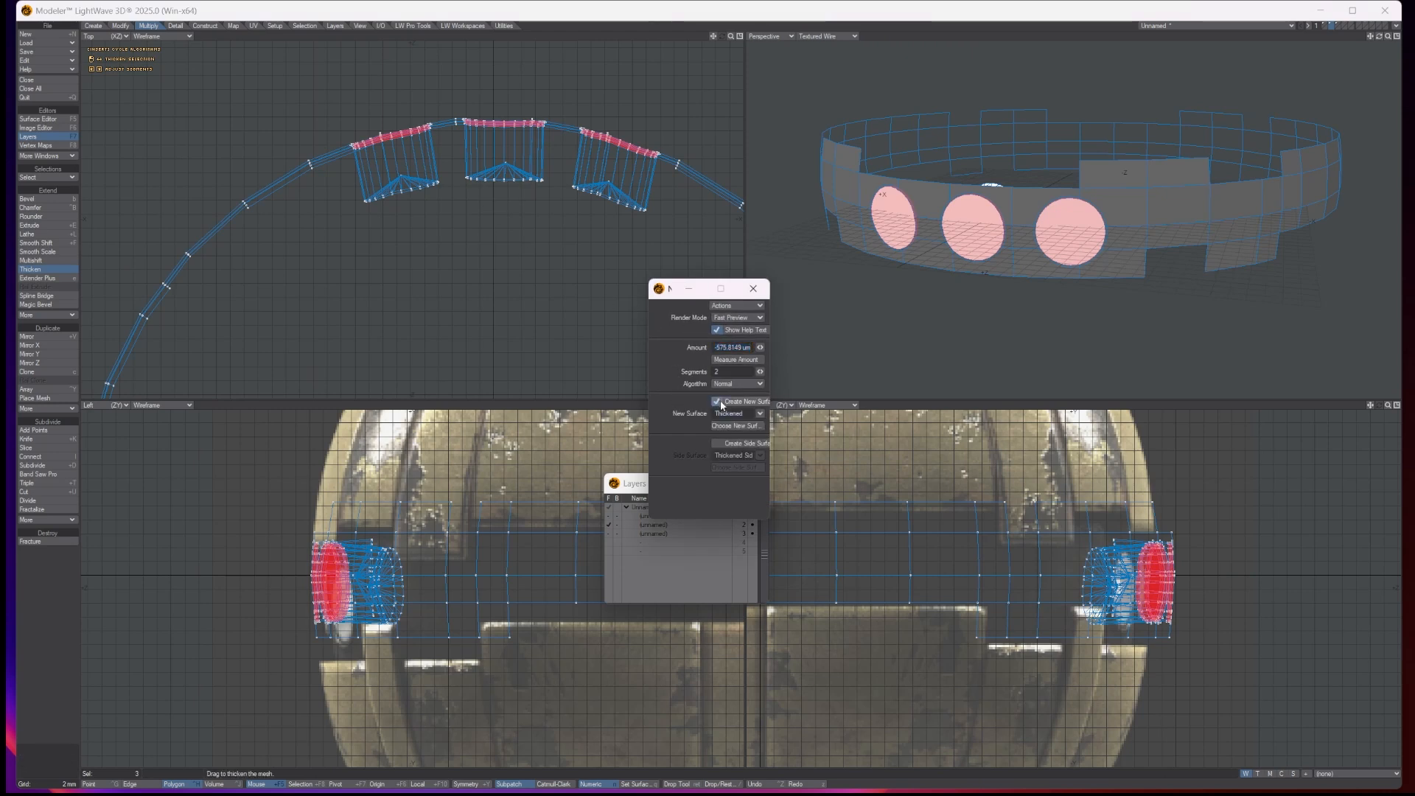
left_click_drag(750, 414, 702, 415)
type("3 front glass")
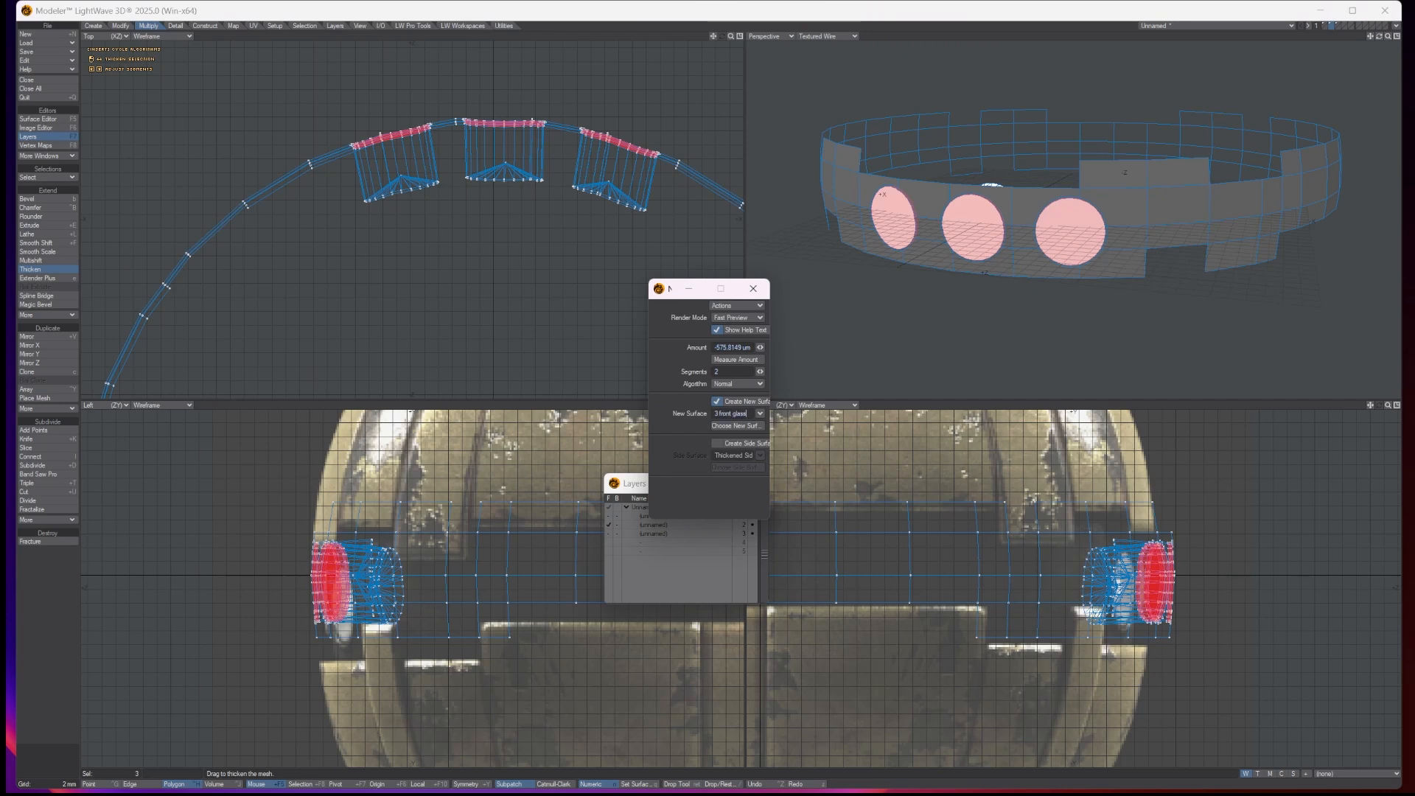
type(" lights")
key("BackSpace")
key("BackSpace")
key("BackSpace")
key("BackSpace")
type("hts")
key("Return")
type("hts")
key("space")
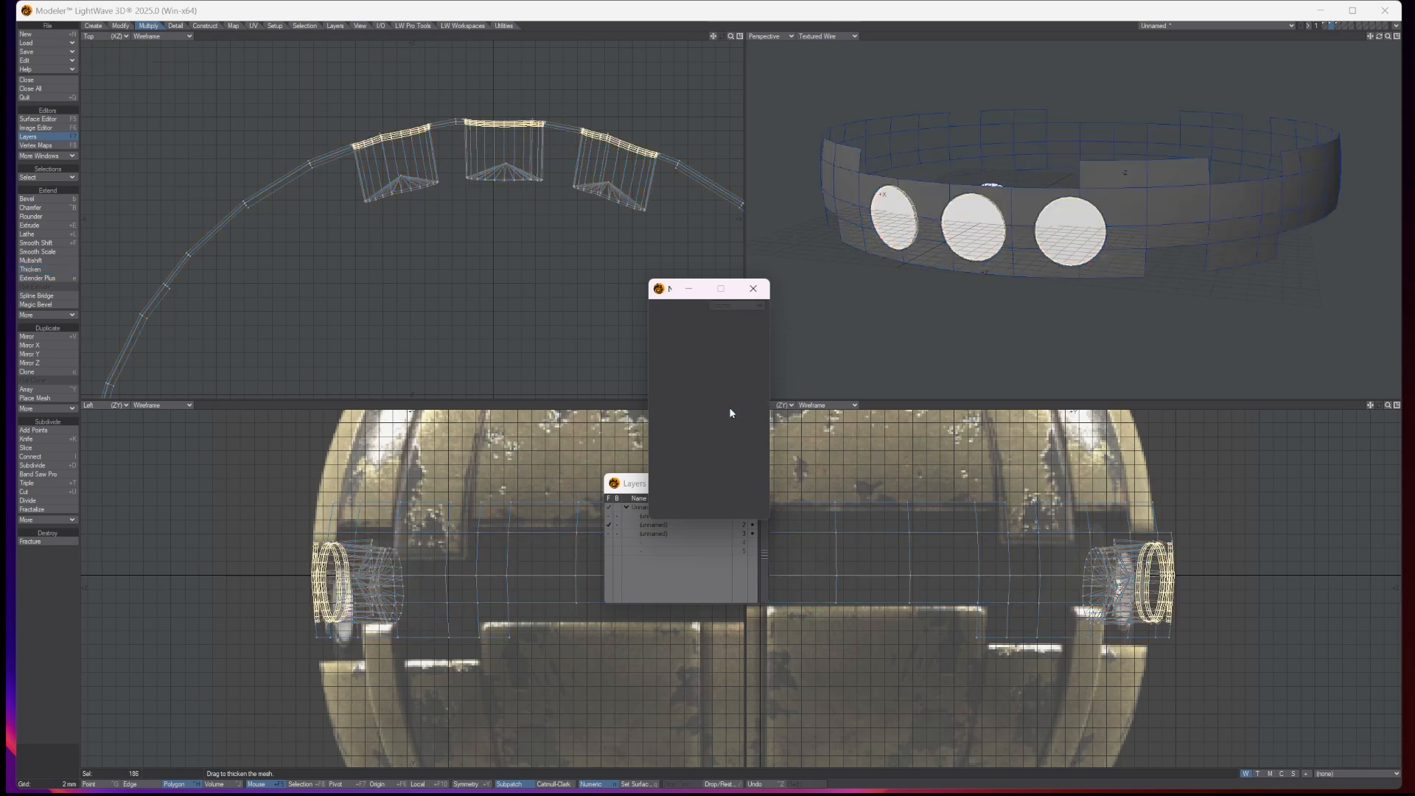
left_click(753, 288)
Step: Inspect the thickened caps from the side and clear the polygon selection
key("ctrl+g")
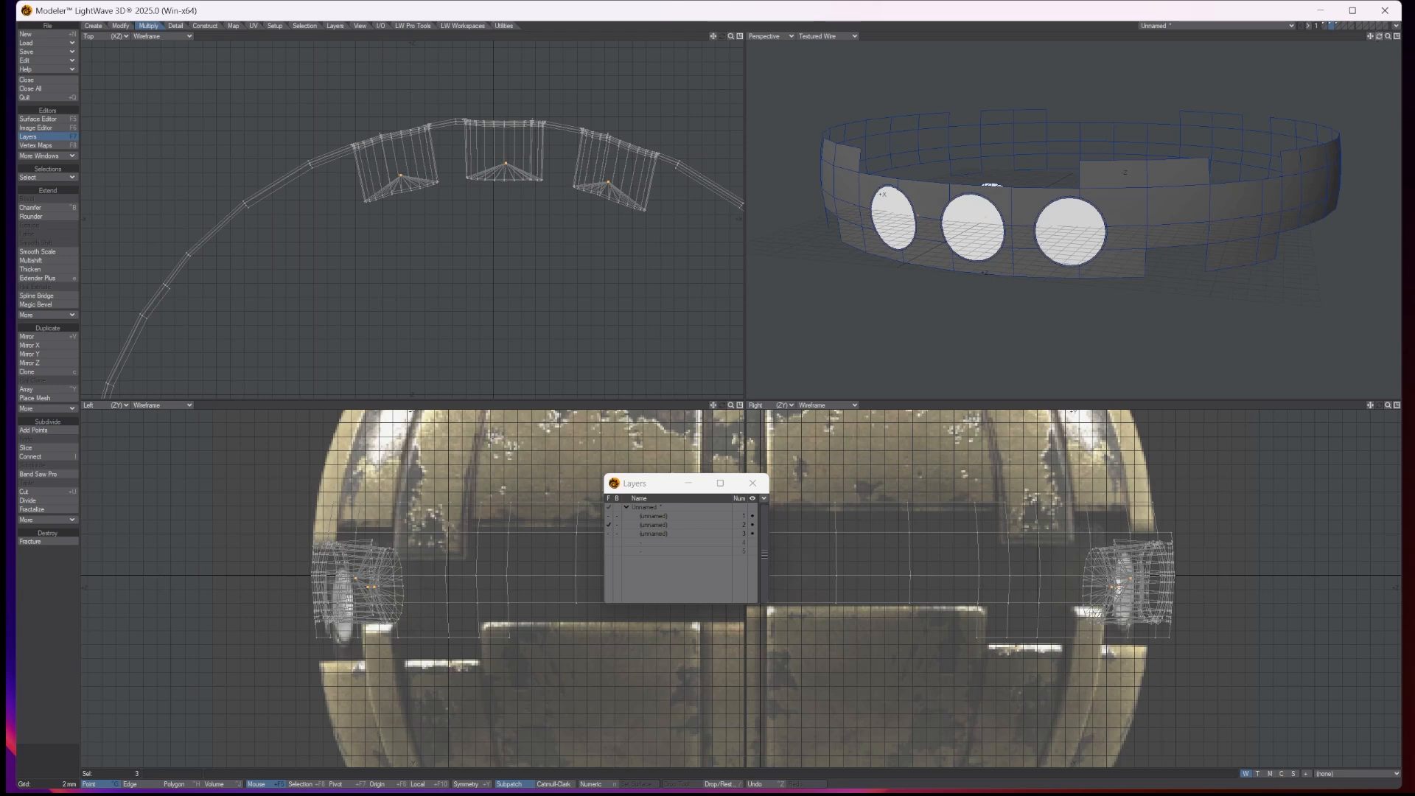
left_click_drag(1379, 37, 1379, 37)
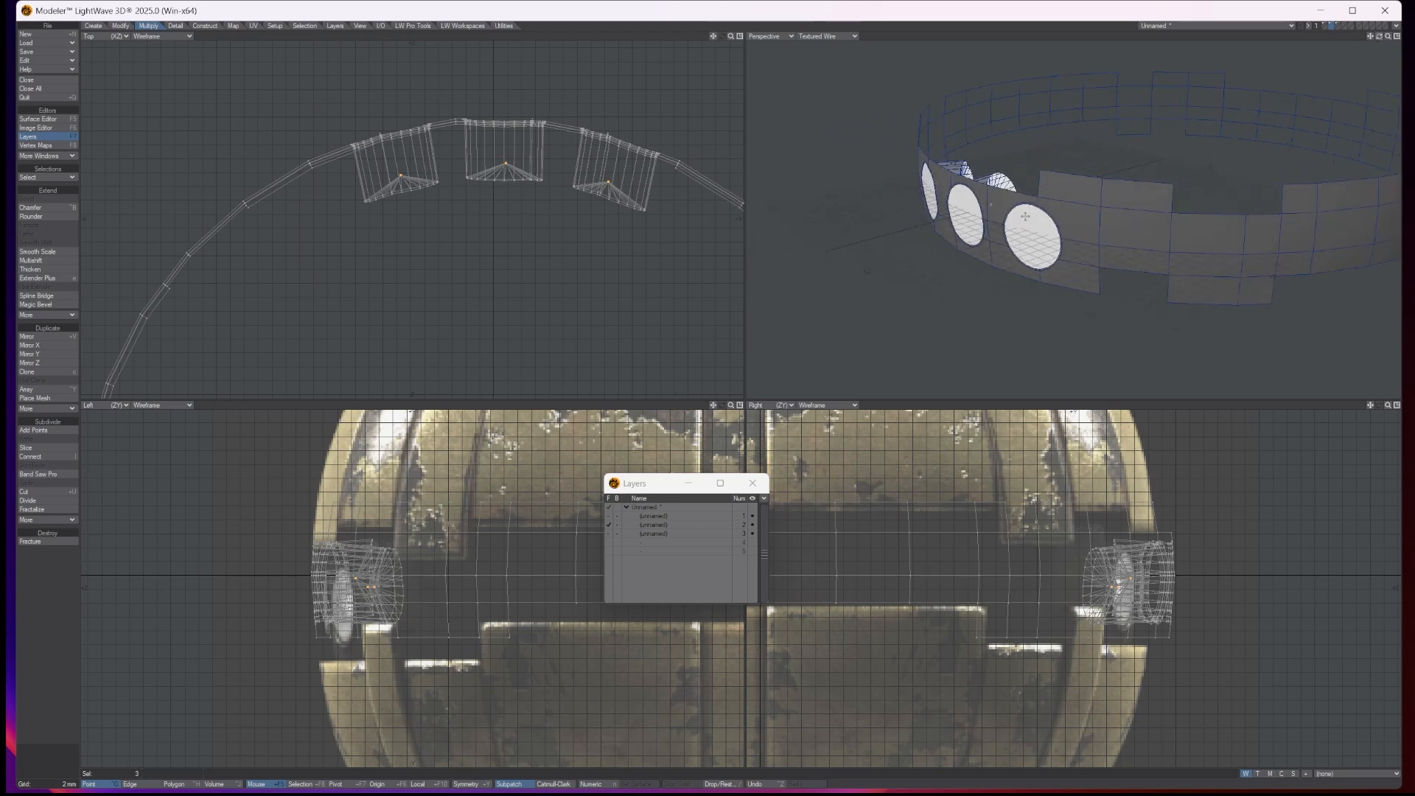
key("space")
key("space")
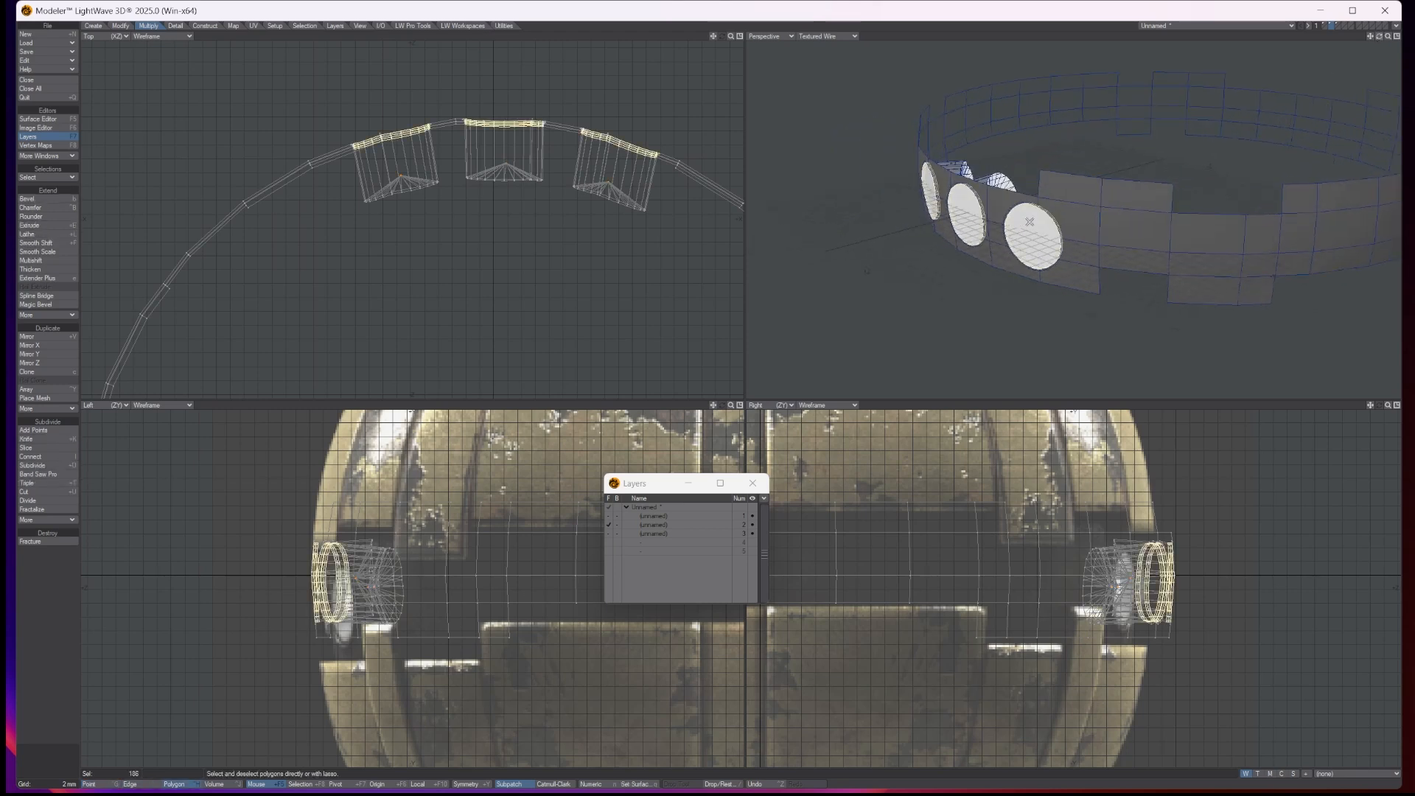
key("slash")
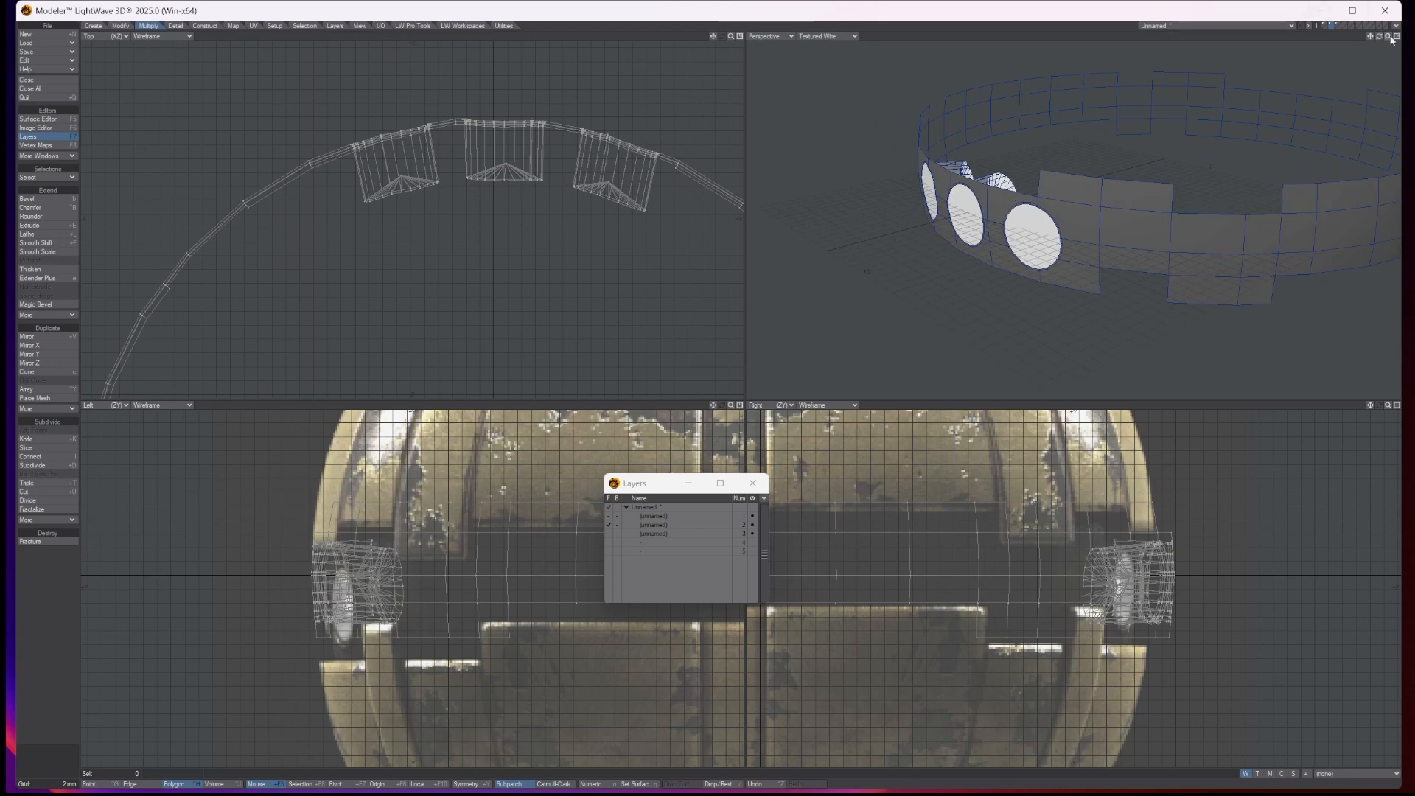
Step: Select the complete loop of narrow rim polygons around the first light opening on the band
mouse_move(1388, 36)
left_mouse_down()
mouse_move(1409, 36)
mouse_move(1396, 37)
left_mouse_up()
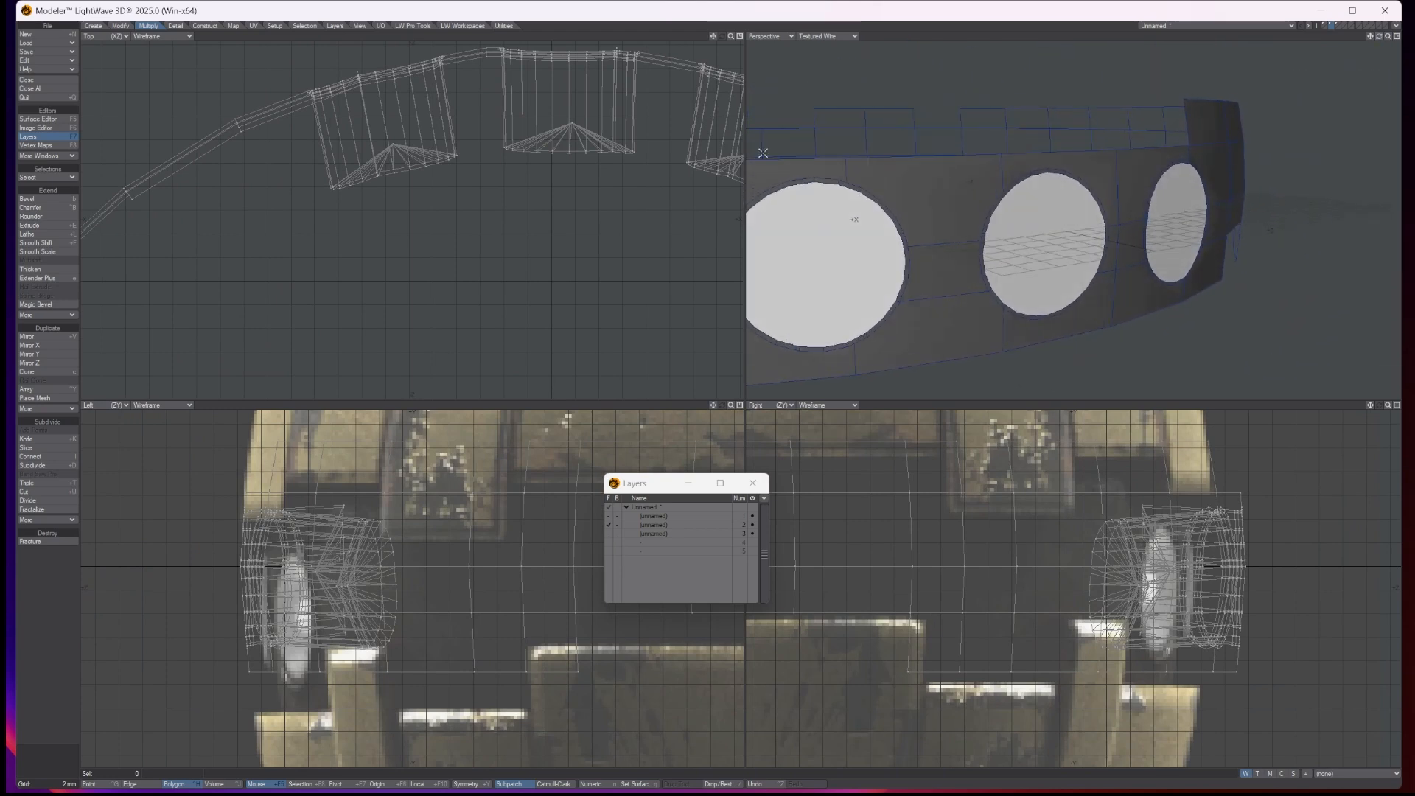
left_click(831, 179)
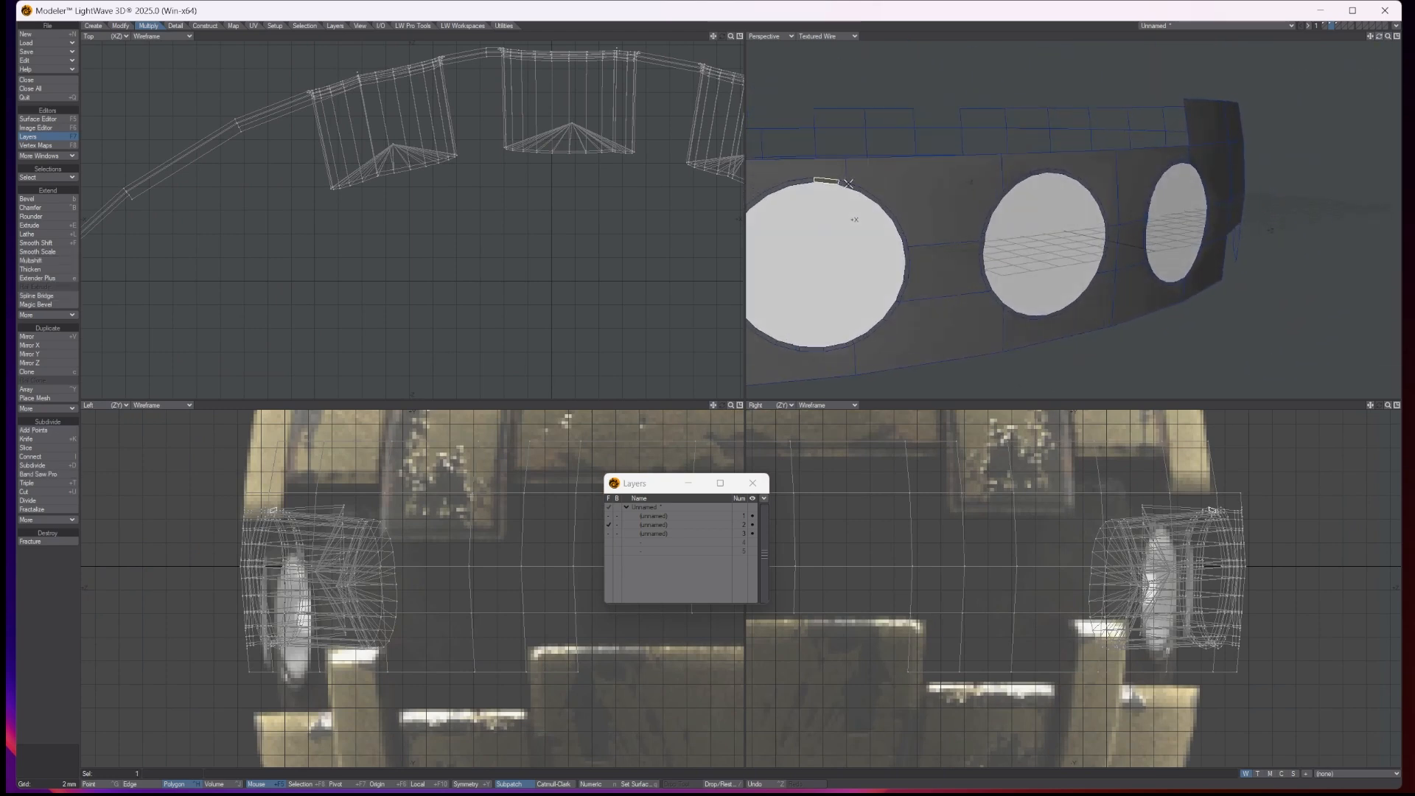
left_click(849, 185)
key("ctrl+z")
left_click_drag(843, 182, 851, 184, "shift")
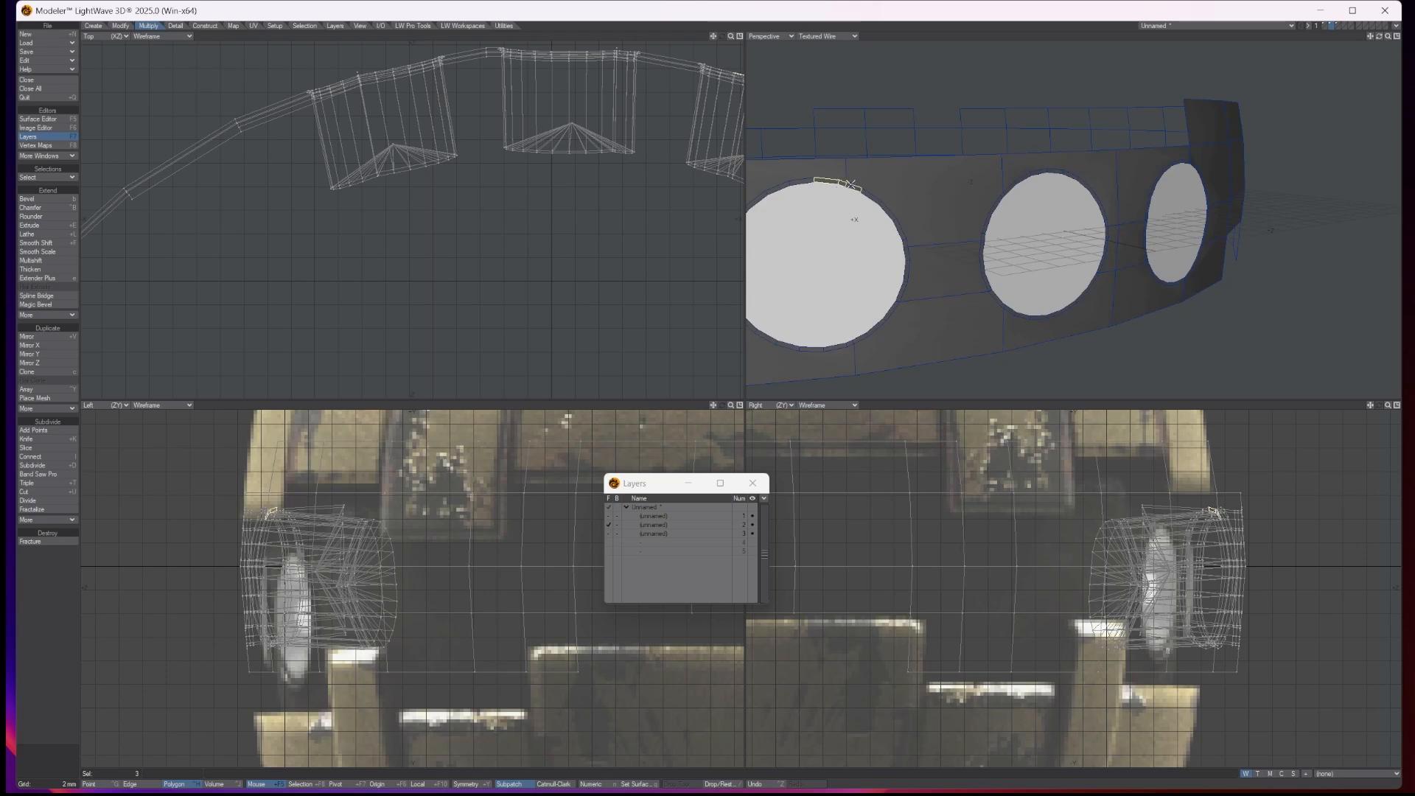
left_click(40, 177)
left_click(39, 178)
Step: Add the full loop of rim polygons around the second light opening to the polygon selection
scroll(1121, 222, "up", 3)
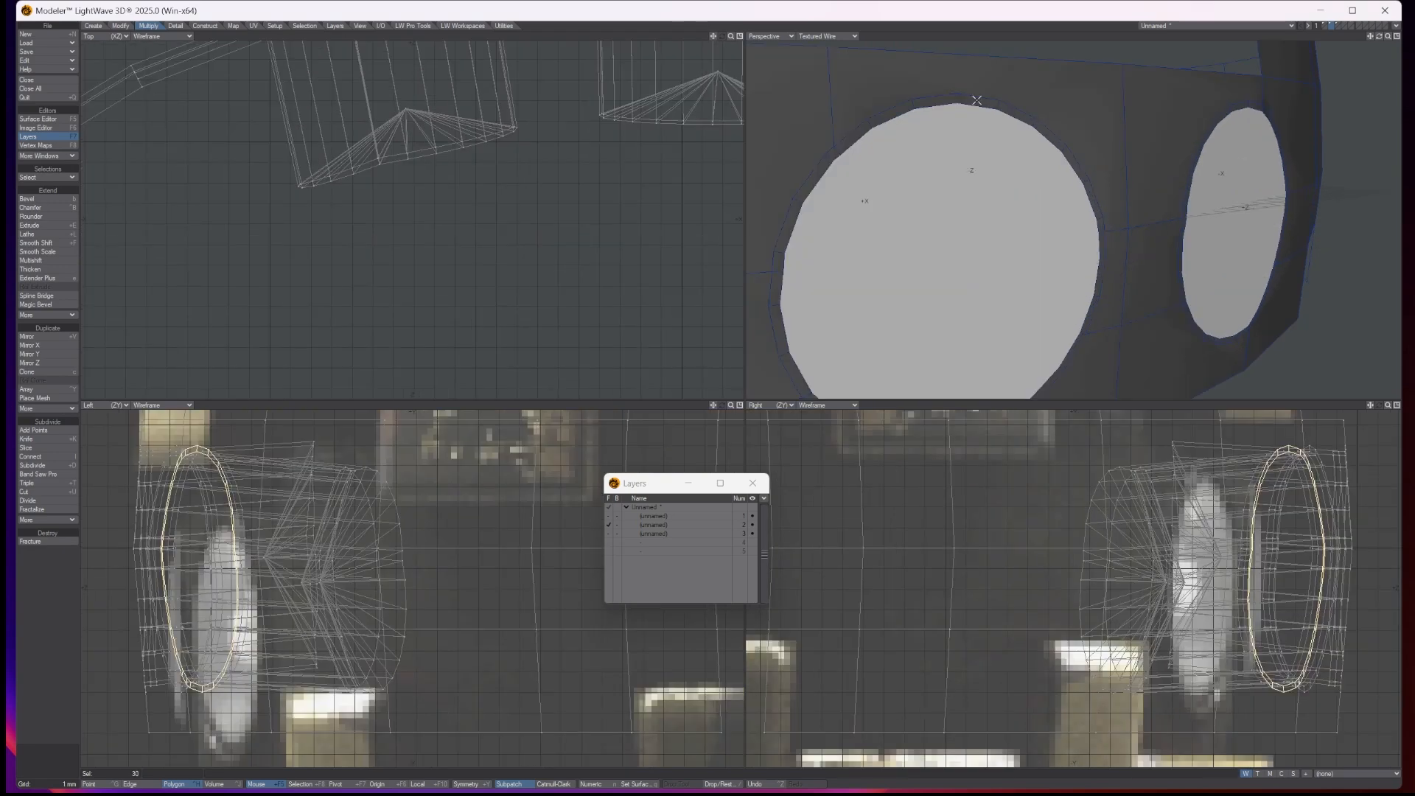
left_click(983, 103, "shift")
left_click(1031, 120, "shift")
left_click(1047, 131, "shift")
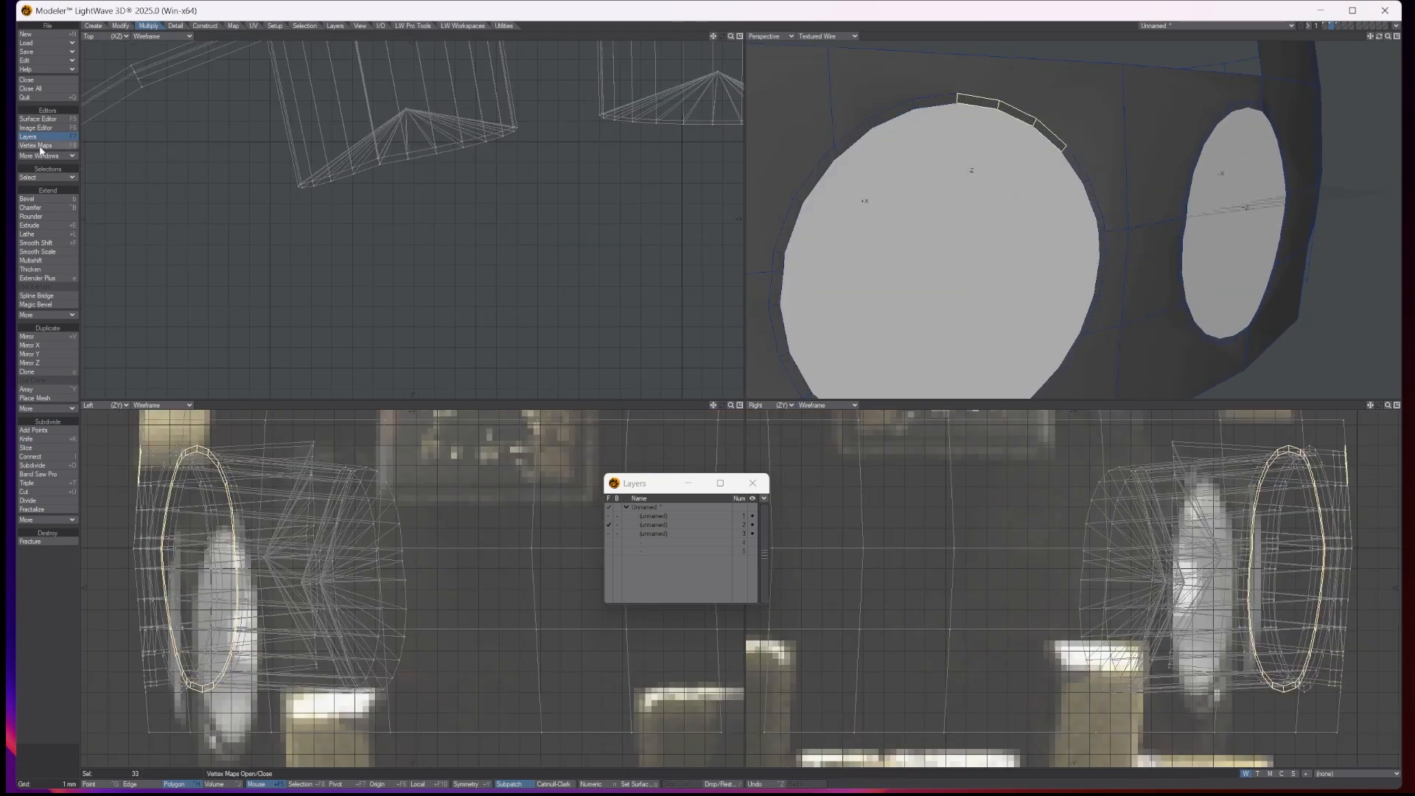
left_click(39, 178)
left_click(36, 173)
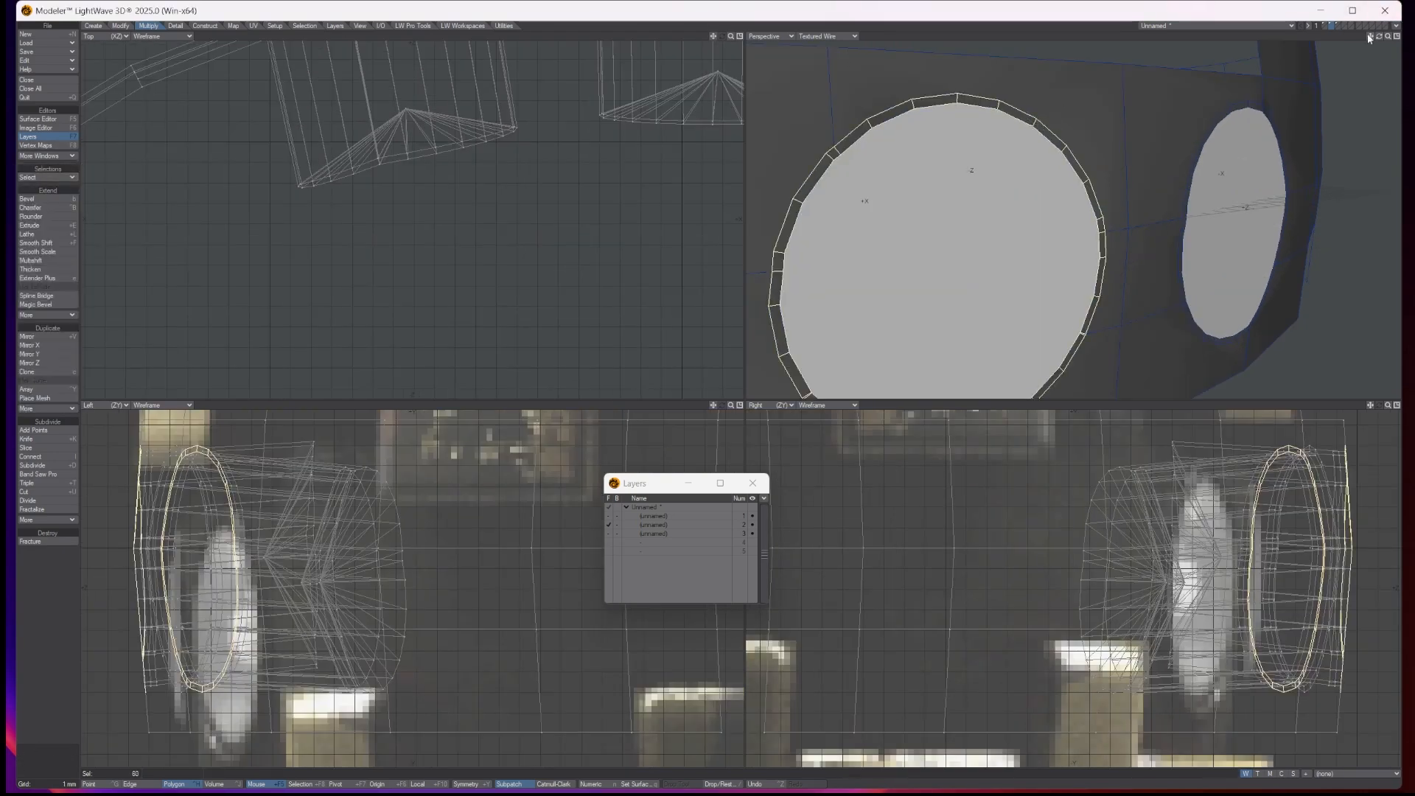
Step: Extend the polygon selection with the rim loop around the last light opening so all three rims are included
left_click_drag(1380, 38, 1365, 42)
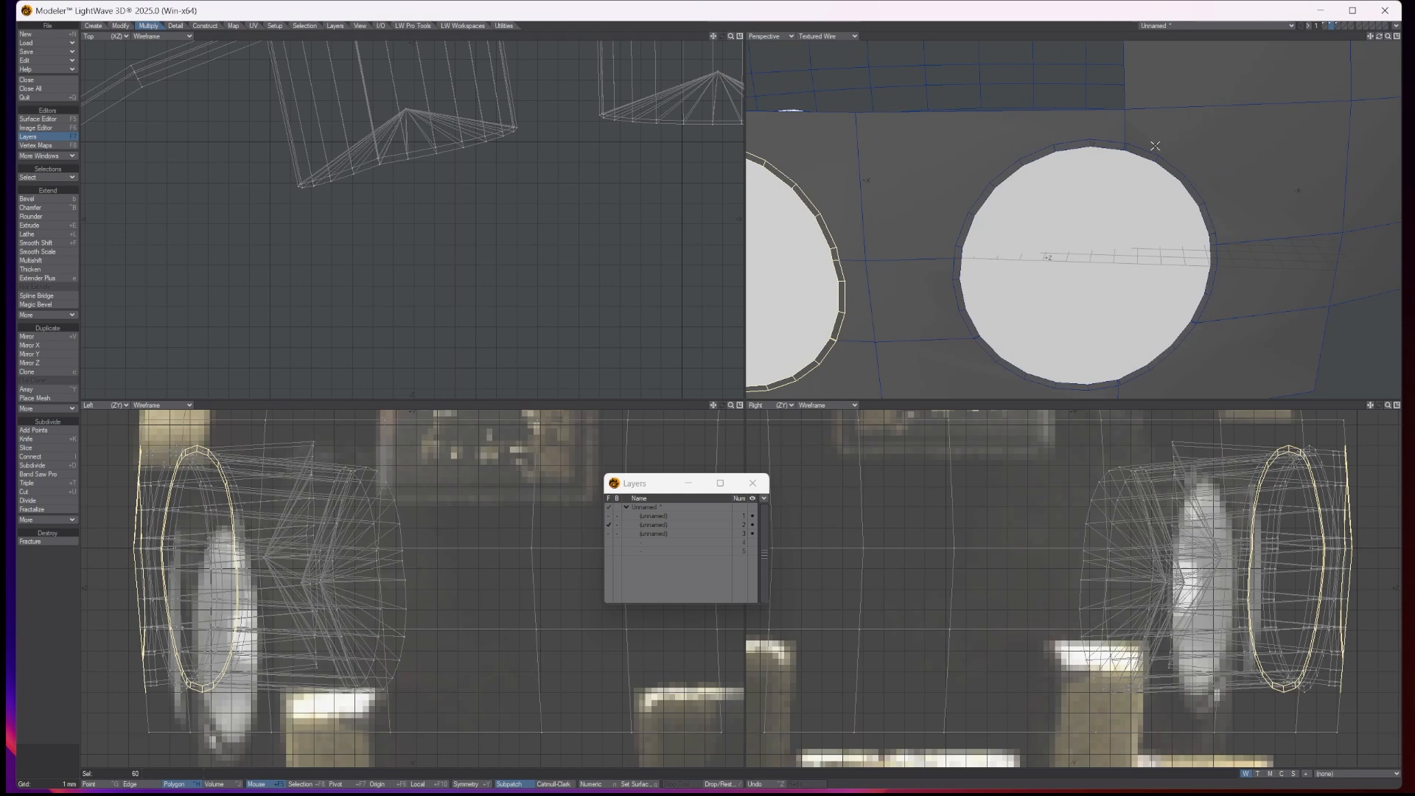
left_click(1082, 143, "shift")
left_click(1104, 145, "shift")
left_click(1138, 151, "shift")
left_click(1127, 150)
mouse_move(1116, 146)
left_mouse_down()
mouse_move(1092, 144)
mouse_move(1167, 166)
left_mouse_up()
left_click(1170, 167, "shift")
left_click(1190, 186, "shift")
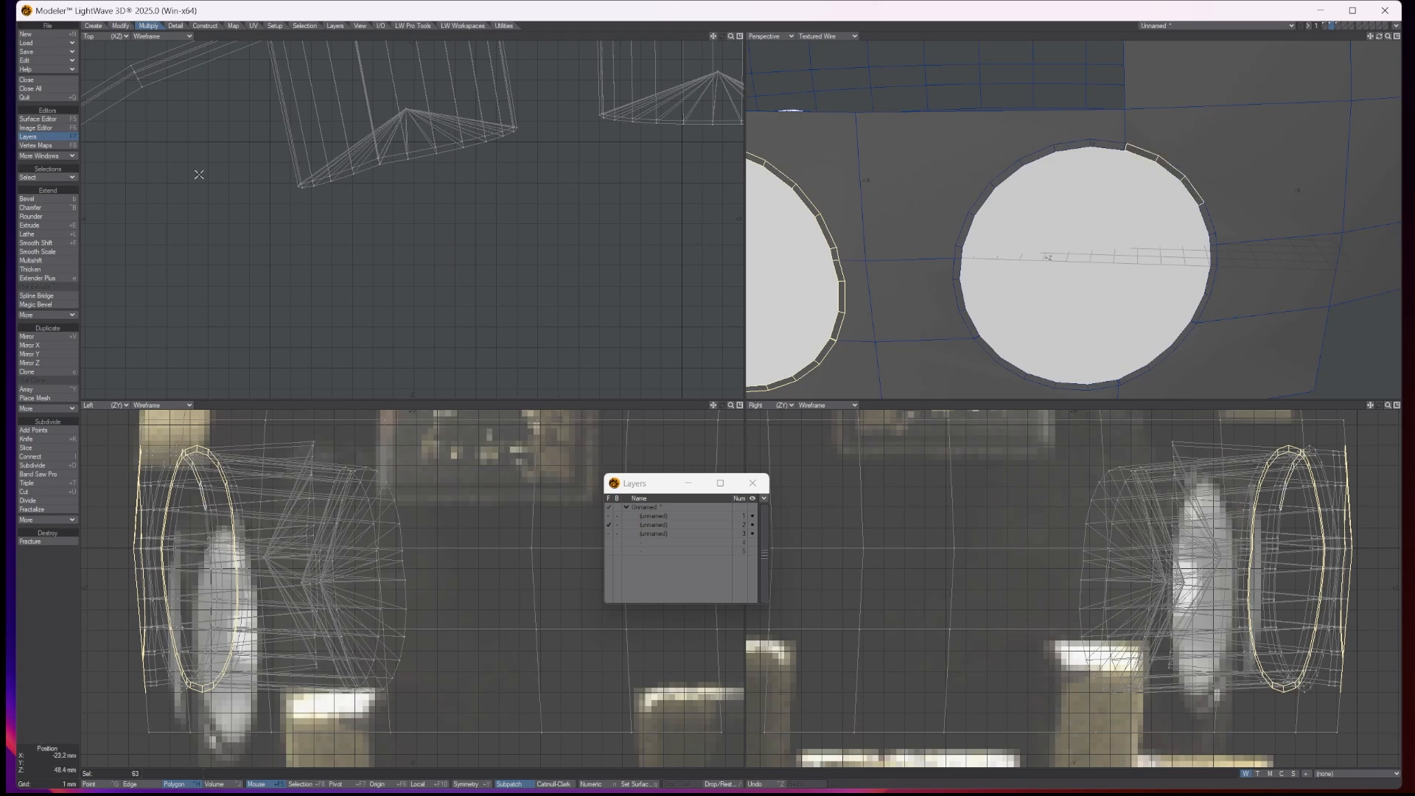
left_click(60, 178)
left_click(60, 181)
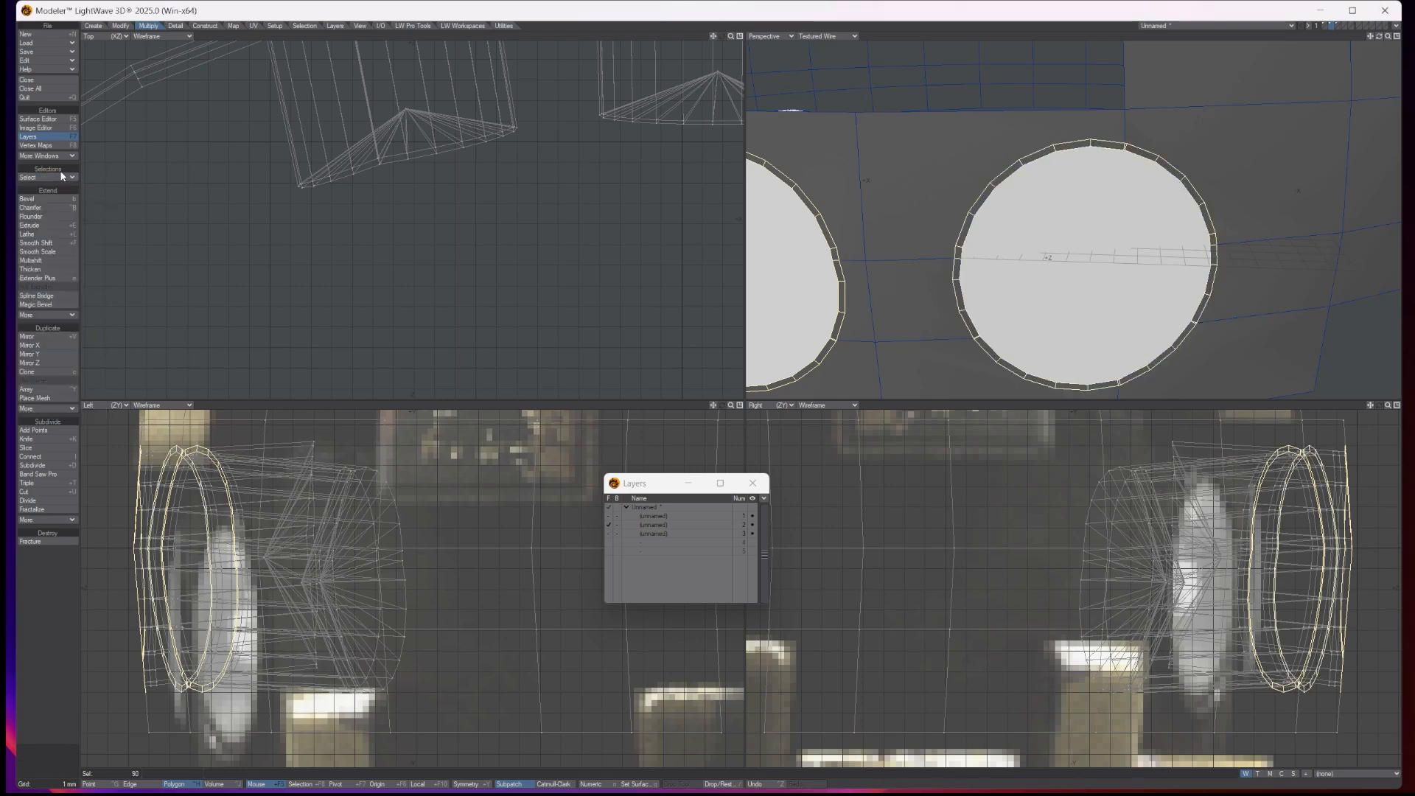
key("comma")
key("comma")
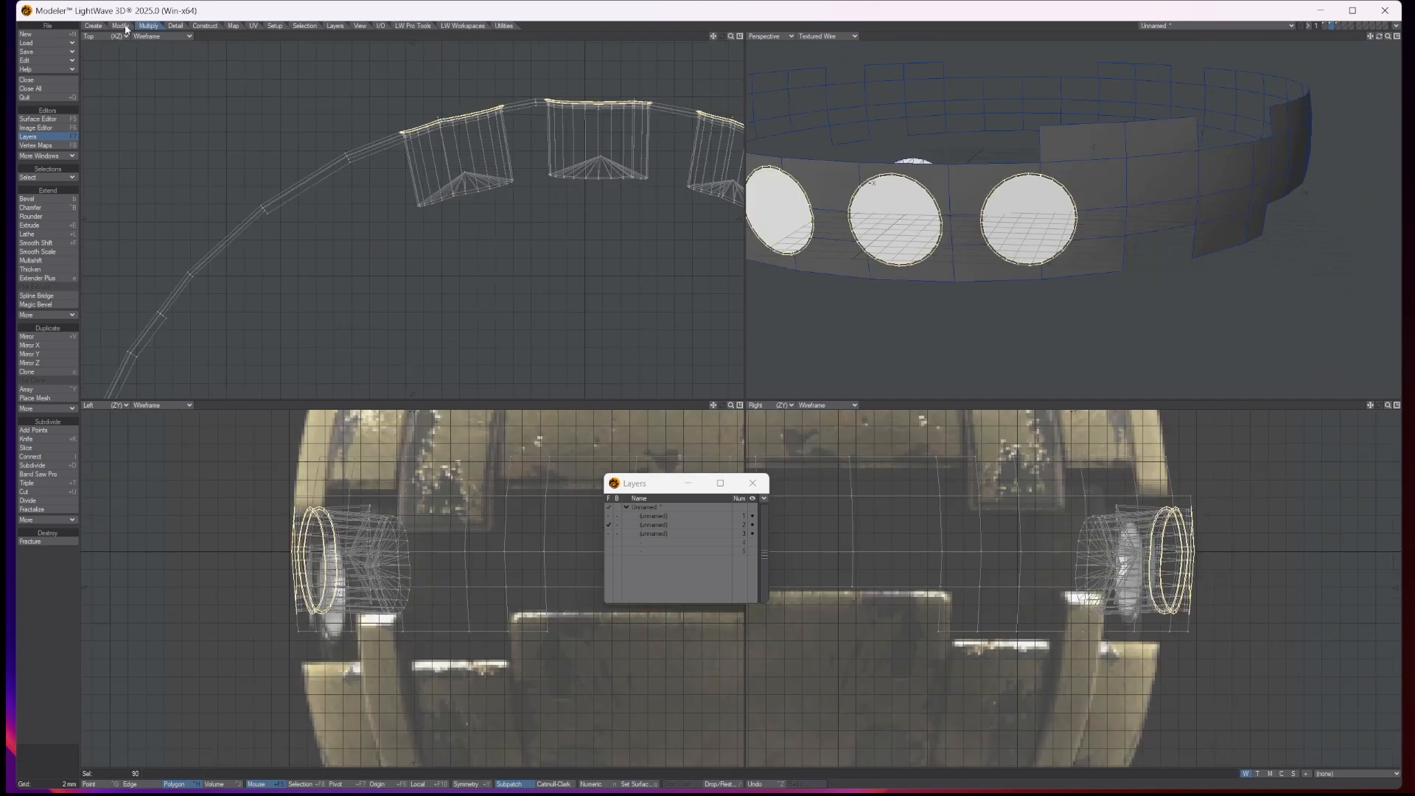
Step: Multishift the three rim loops outward as grouped polygons, with about 430 µm shift and 25 µm inset, and clear the selection
left_click(33, 260)
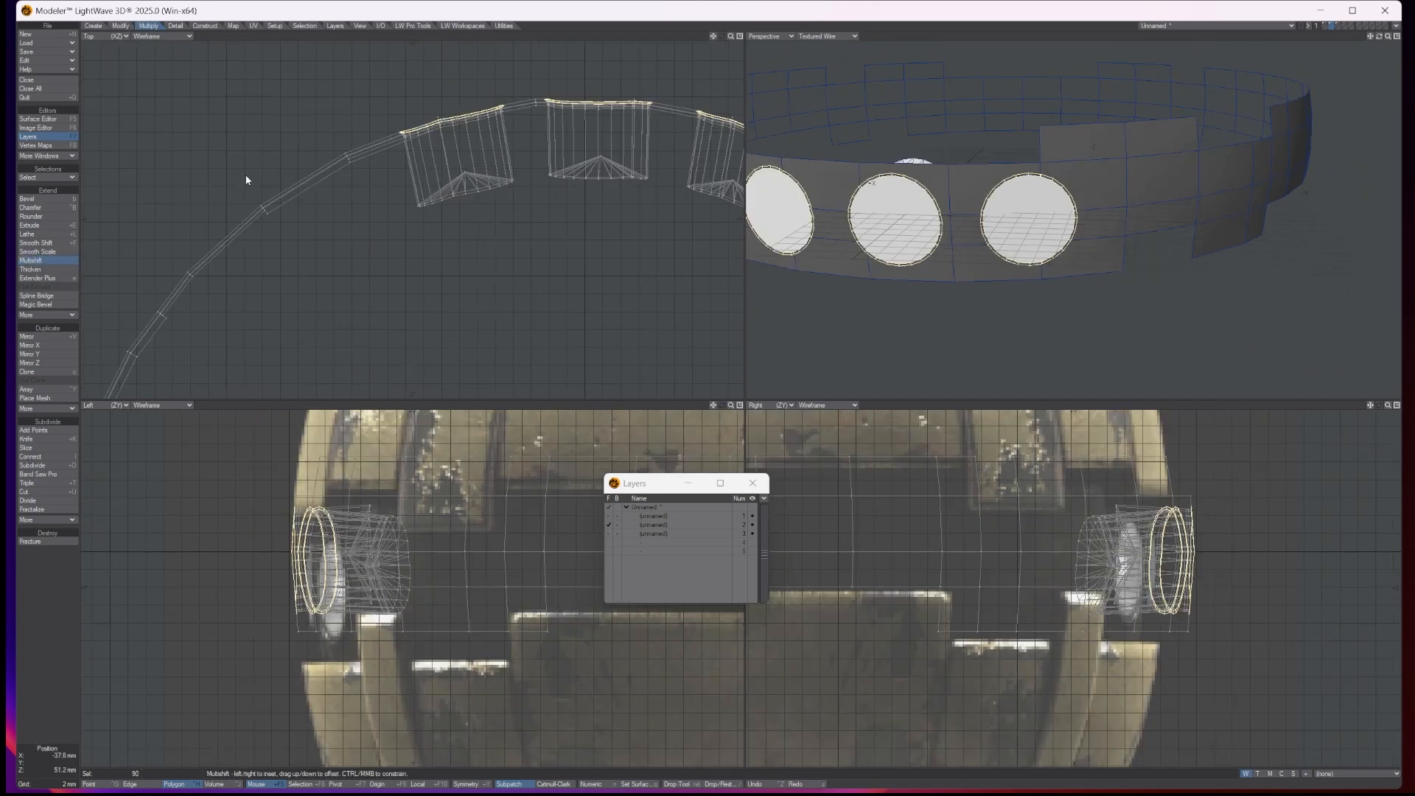
key("n")
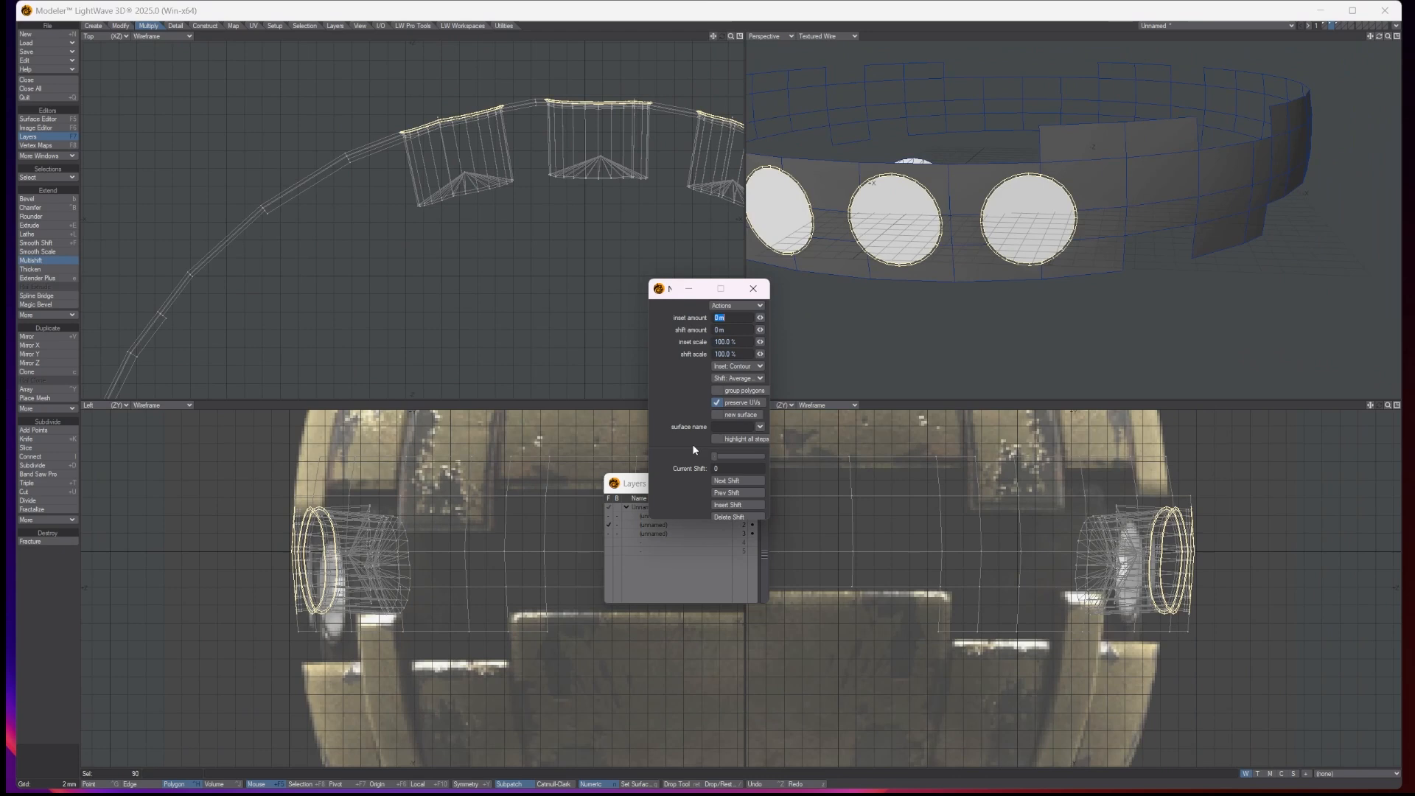
left_click(742, 391)
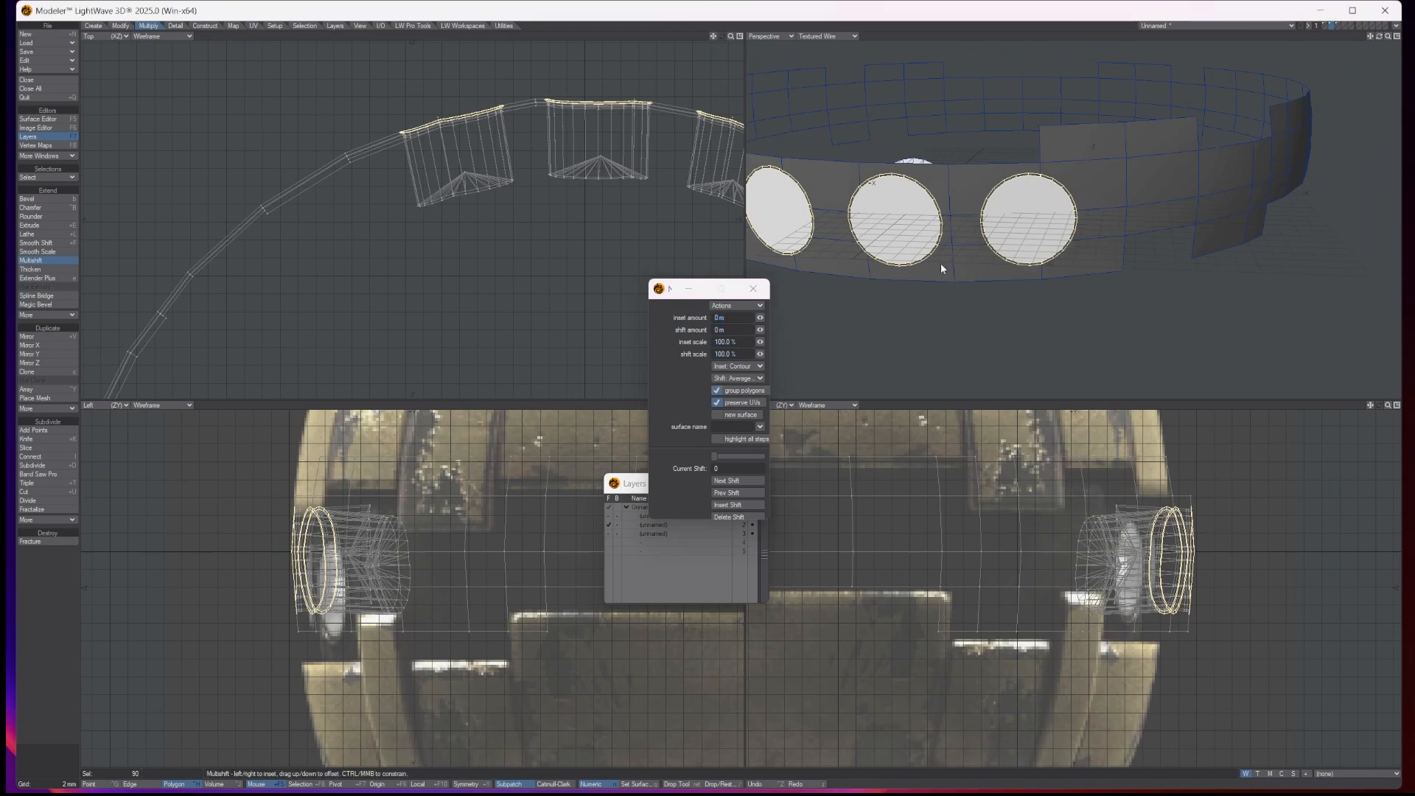
left_click_drag(940, 263, 938, 259)
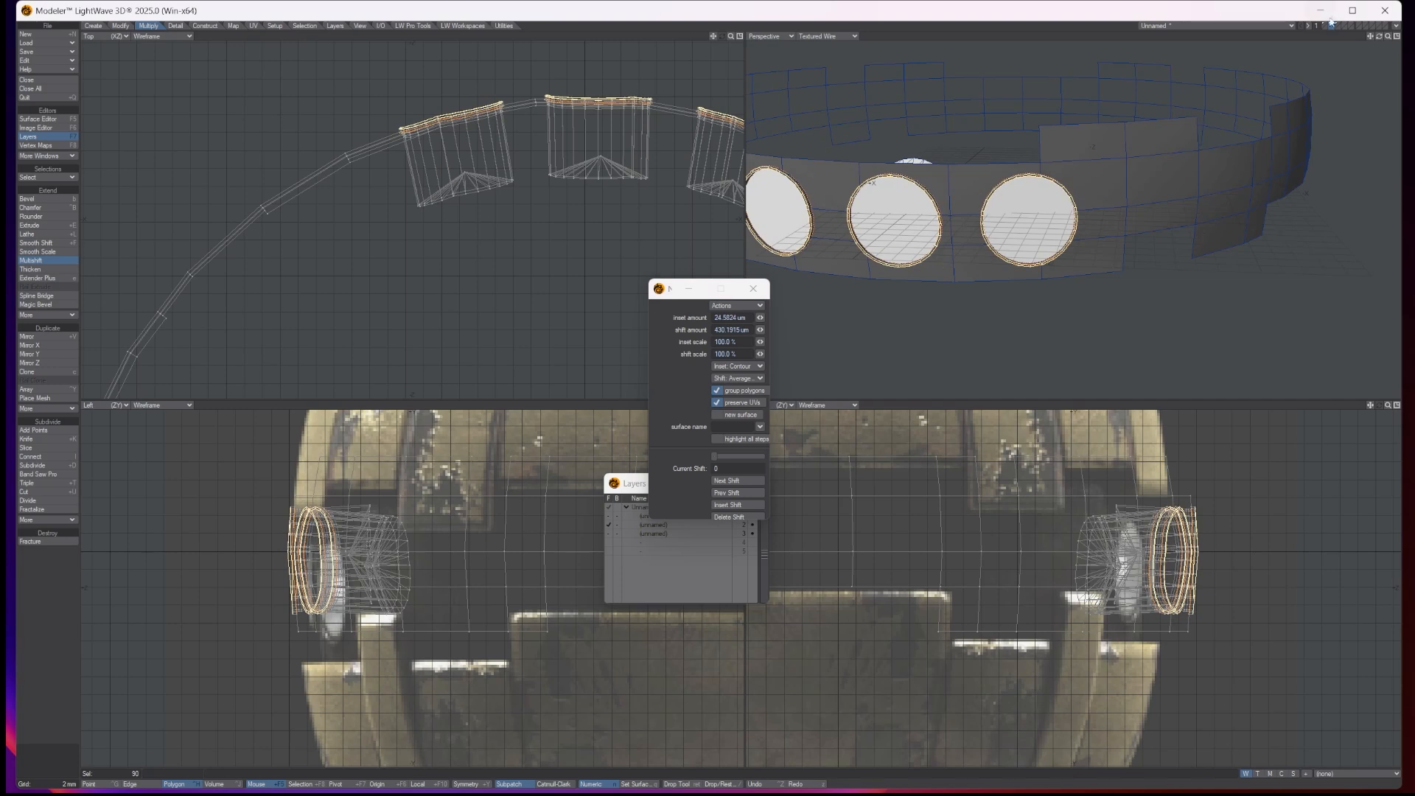
mouse_move(1379, 36)
left_mouse_down()
mouse_move(1286, 60)
mouse_move(1385, 47)
mouse_move(1377, 38)
left_mouse_up()
key("space")
key("slash")
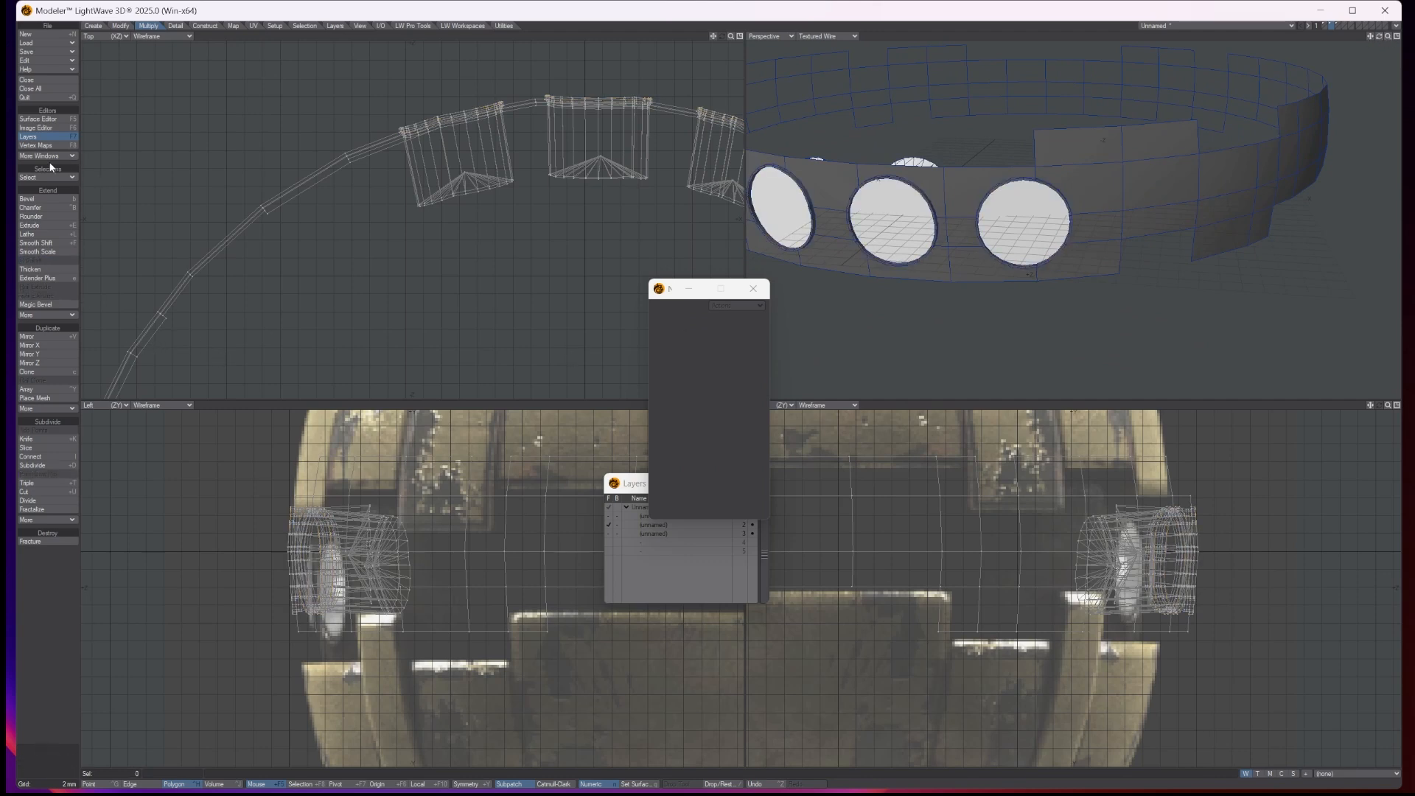
Step: Delete the leftover cutting cylinders from the third layer and show all layers with the whole model in view
double_click(35, 137)
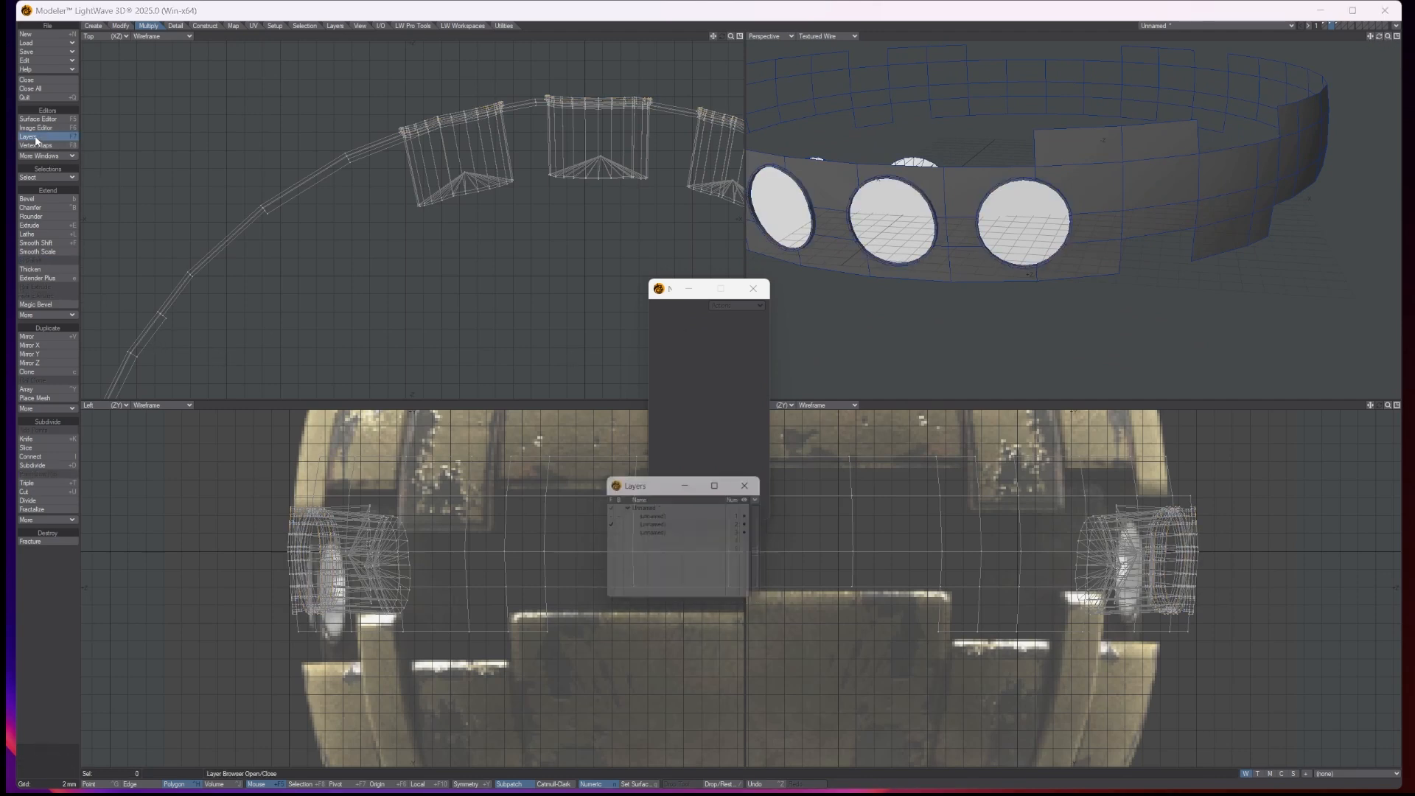
left_click(609, 518)
left_click(609, 531)
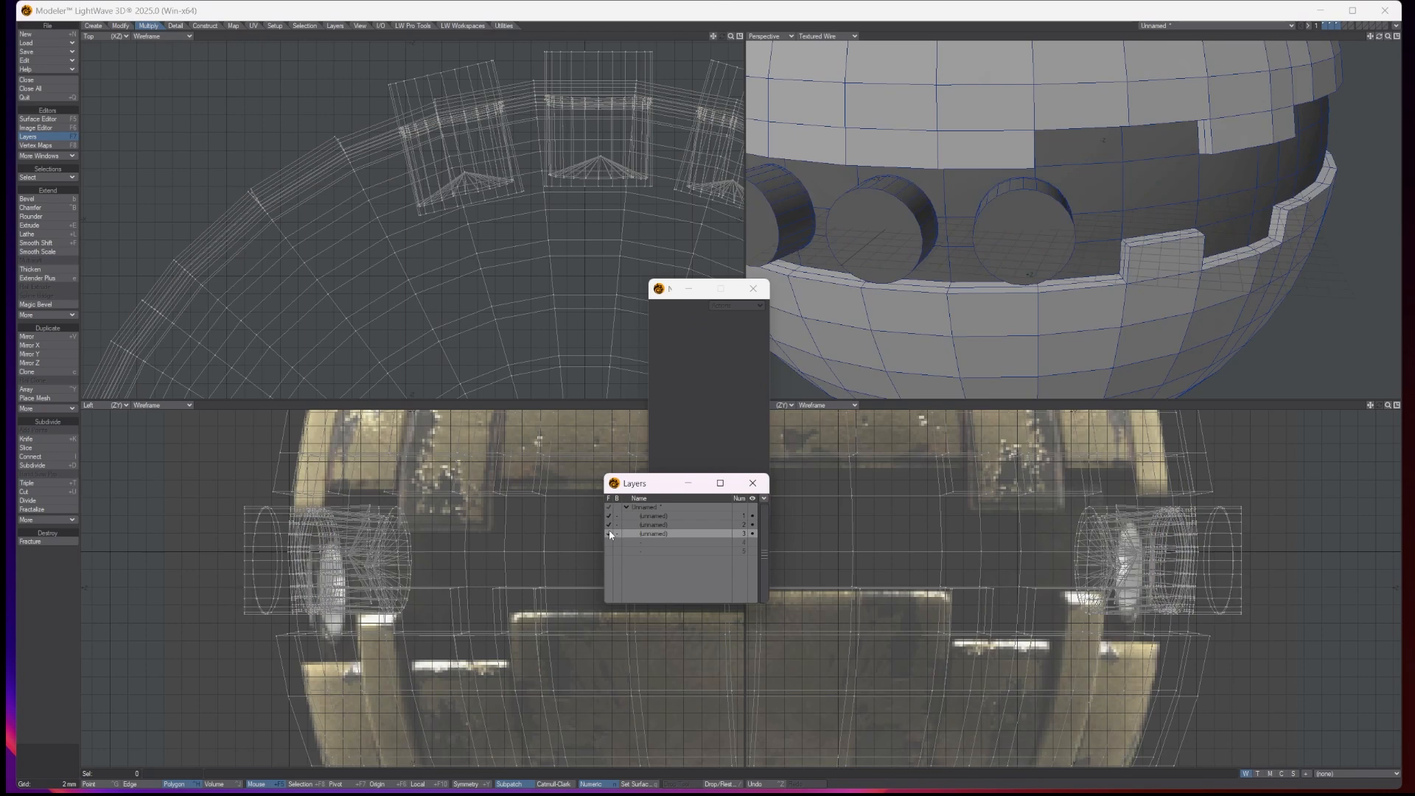
left_click(652, 534)
key("Delete")
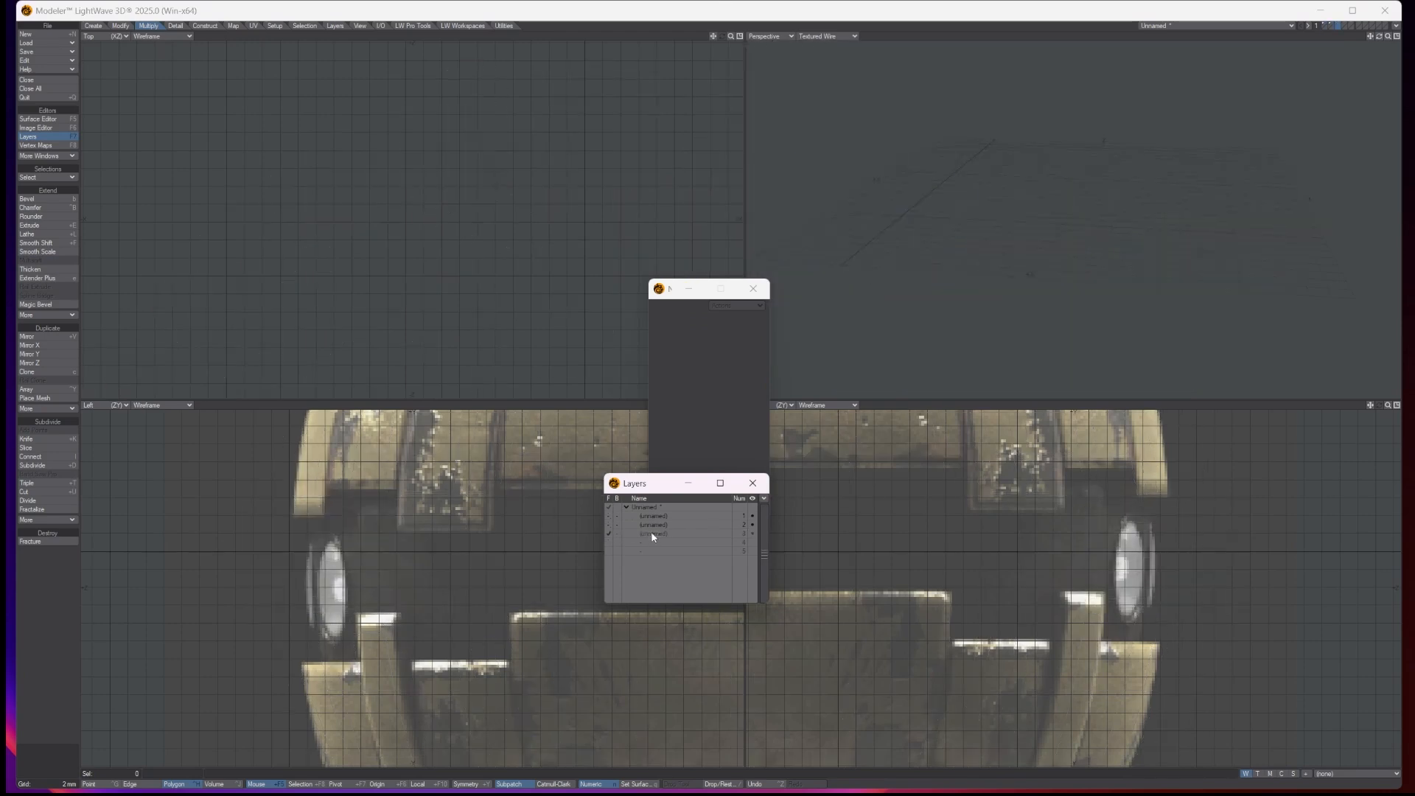
left_click(610, 507)
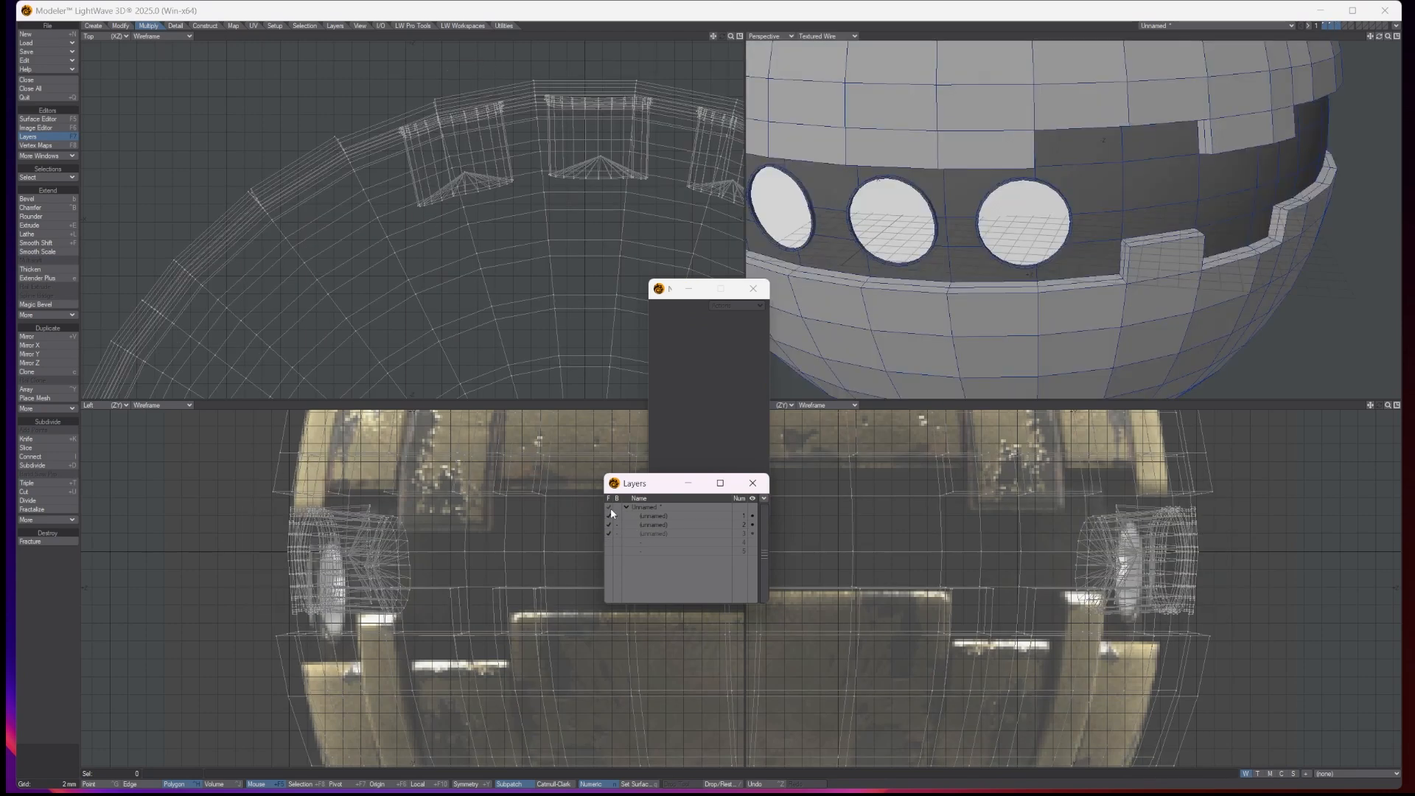
key("a")
left_click_drag(1379, 36, 1371, 68)
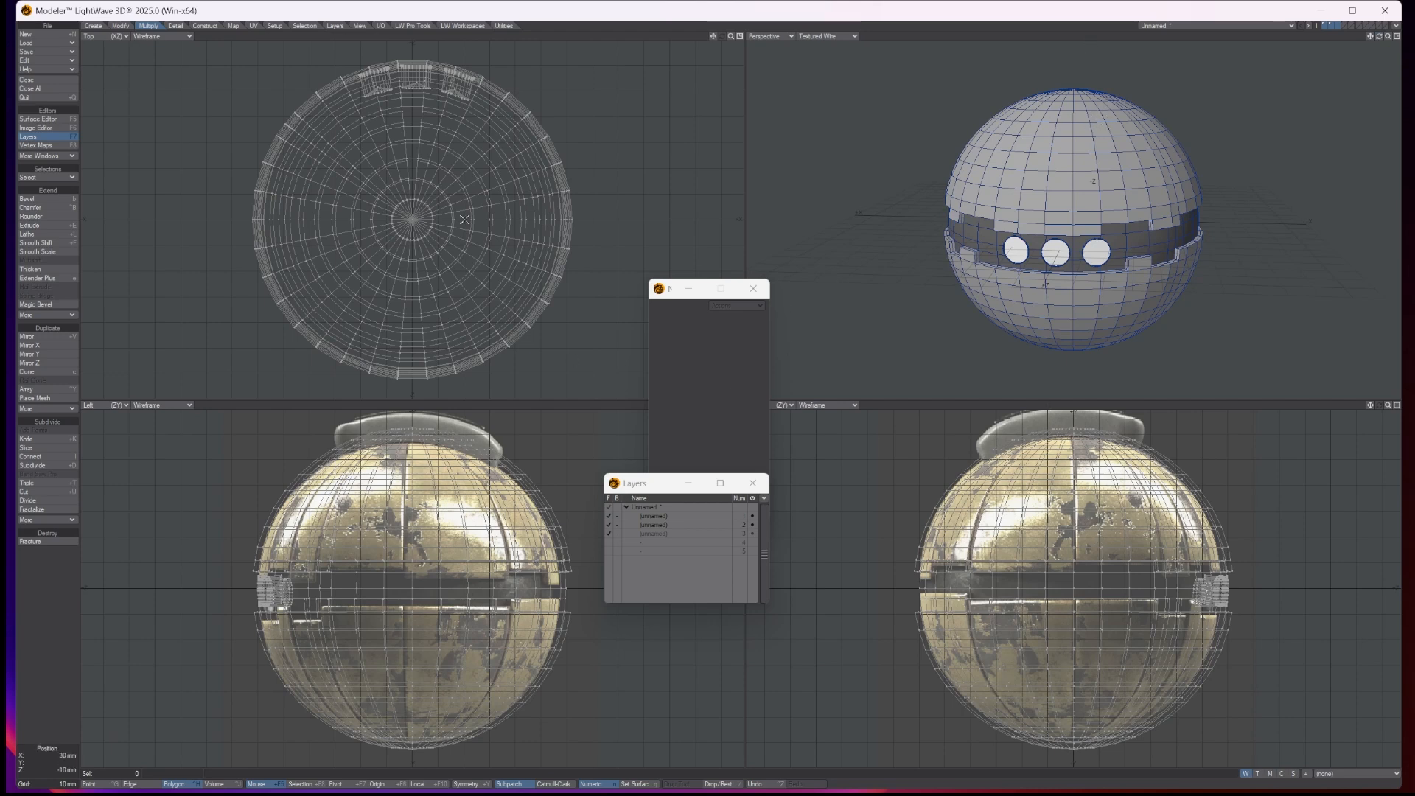
Step: Load the Top image from the Ref folder as the backdrop for the TopL viewport region
left_click(96, 36)
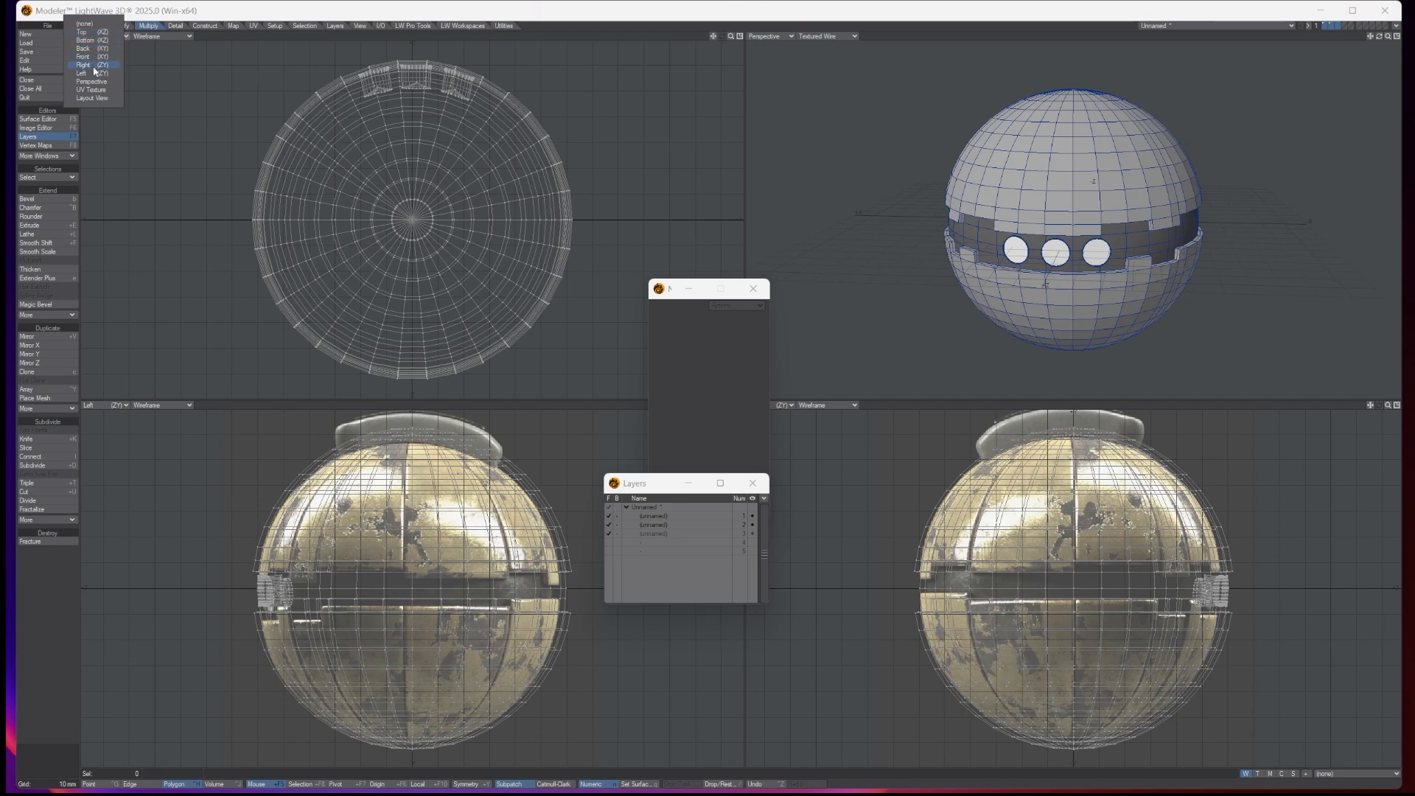
left_click(90, 32)
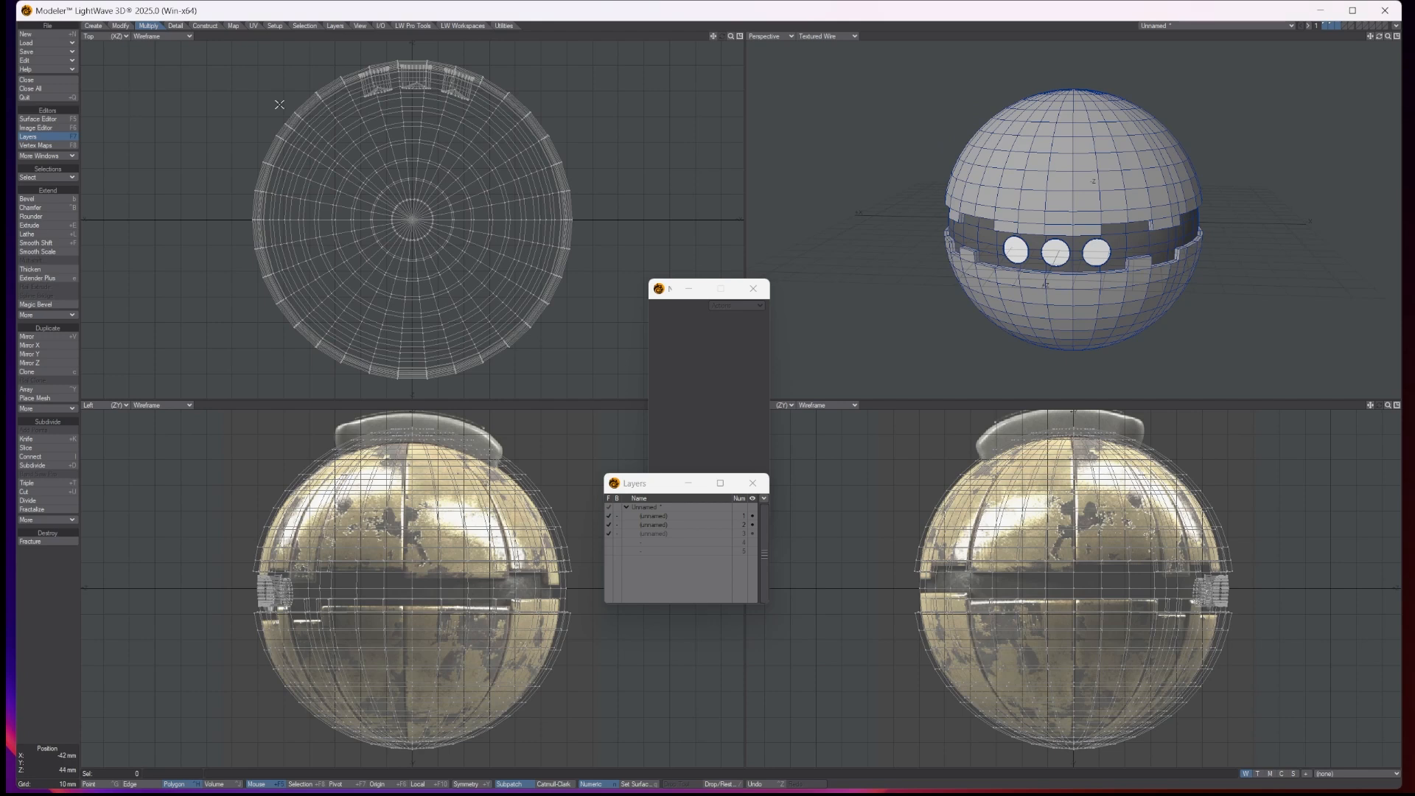
left_click(38, 60)
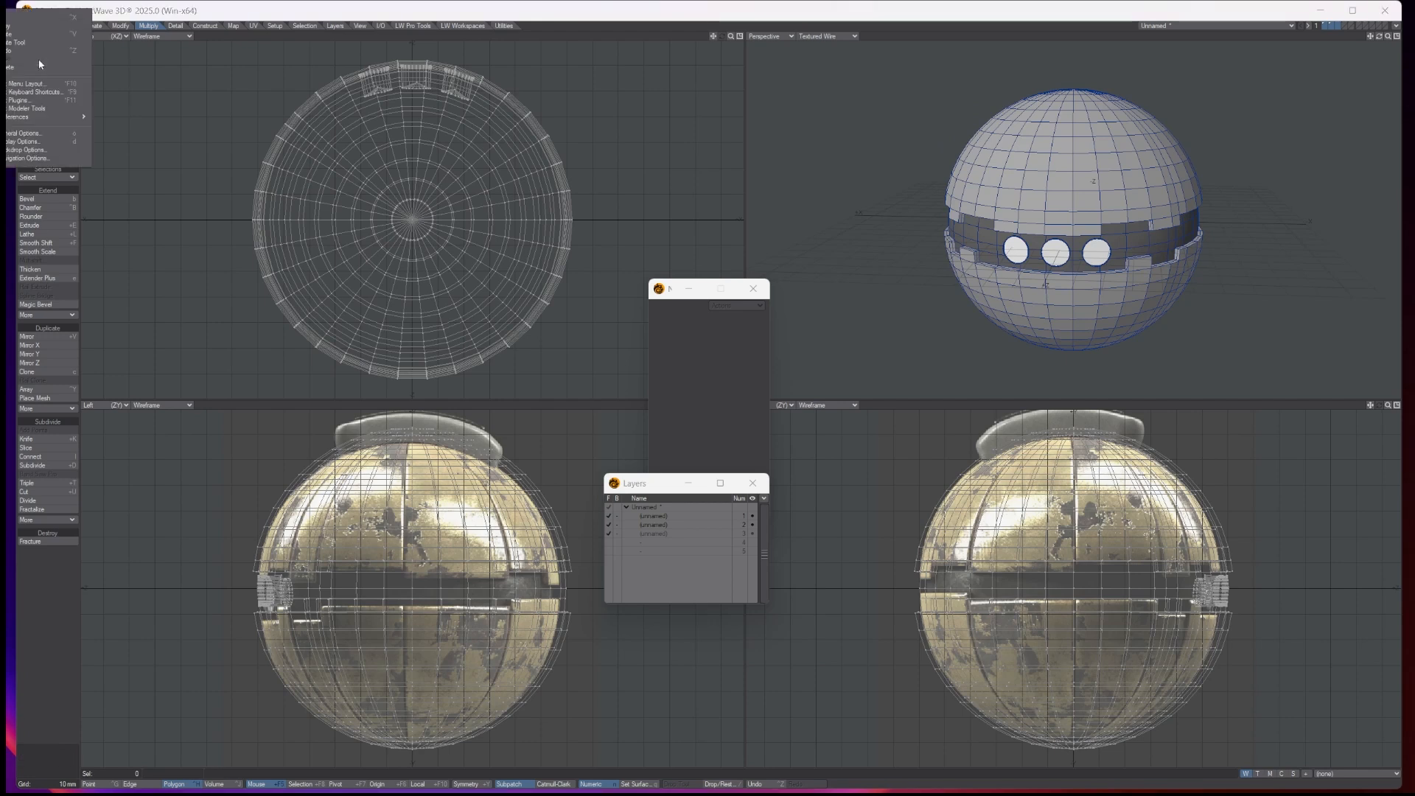
left_click(26, 150)
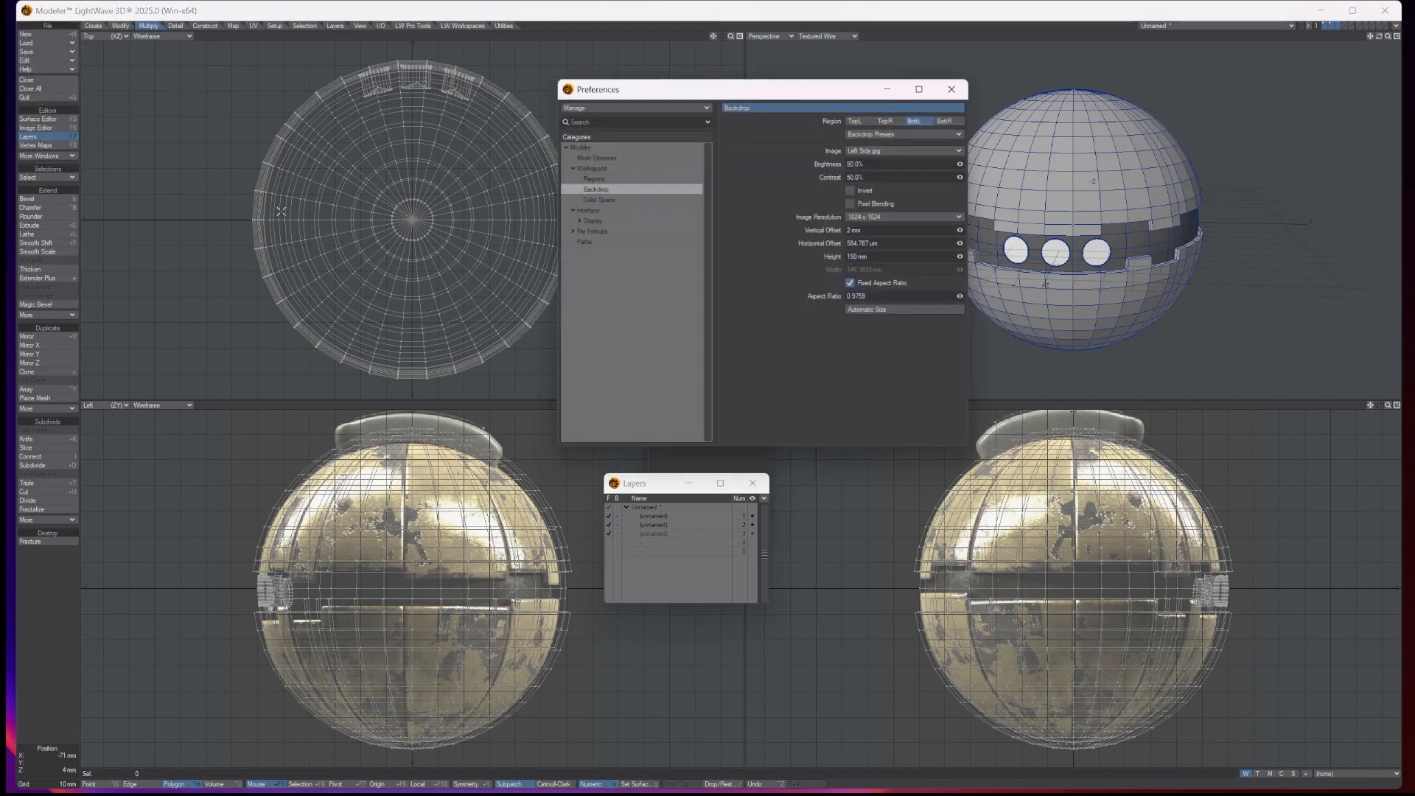
left_click(857, 121)
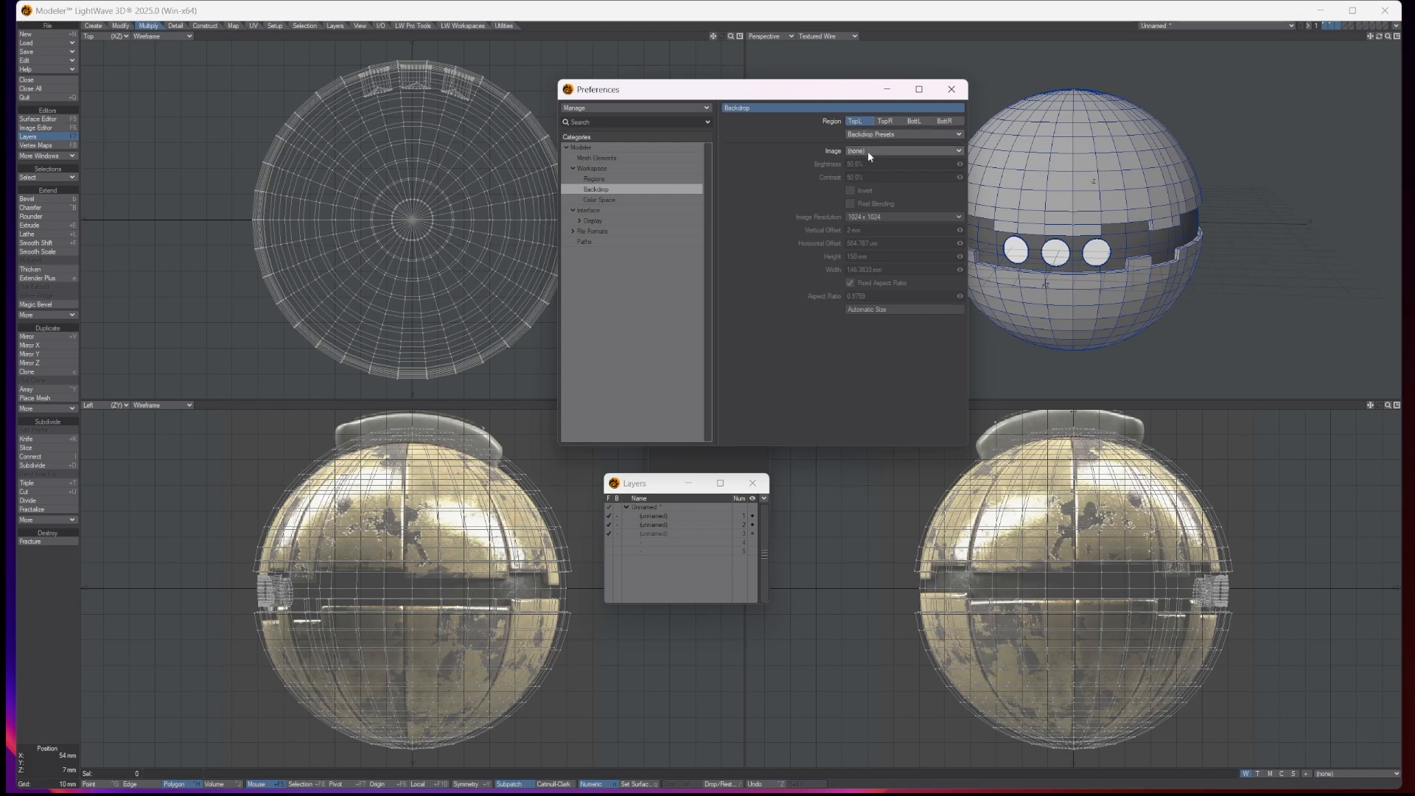
left_click(868, 152)
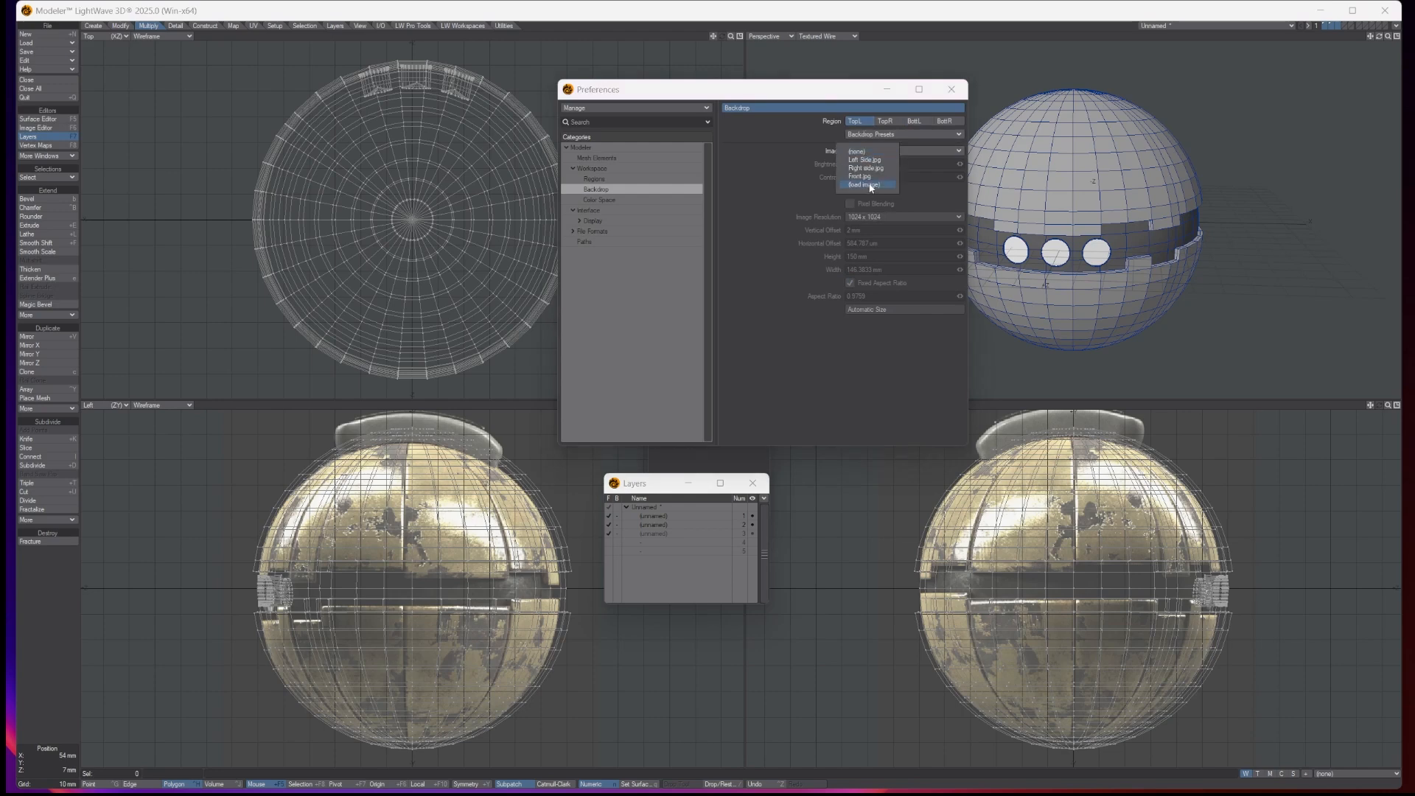
left_click(871, 185)
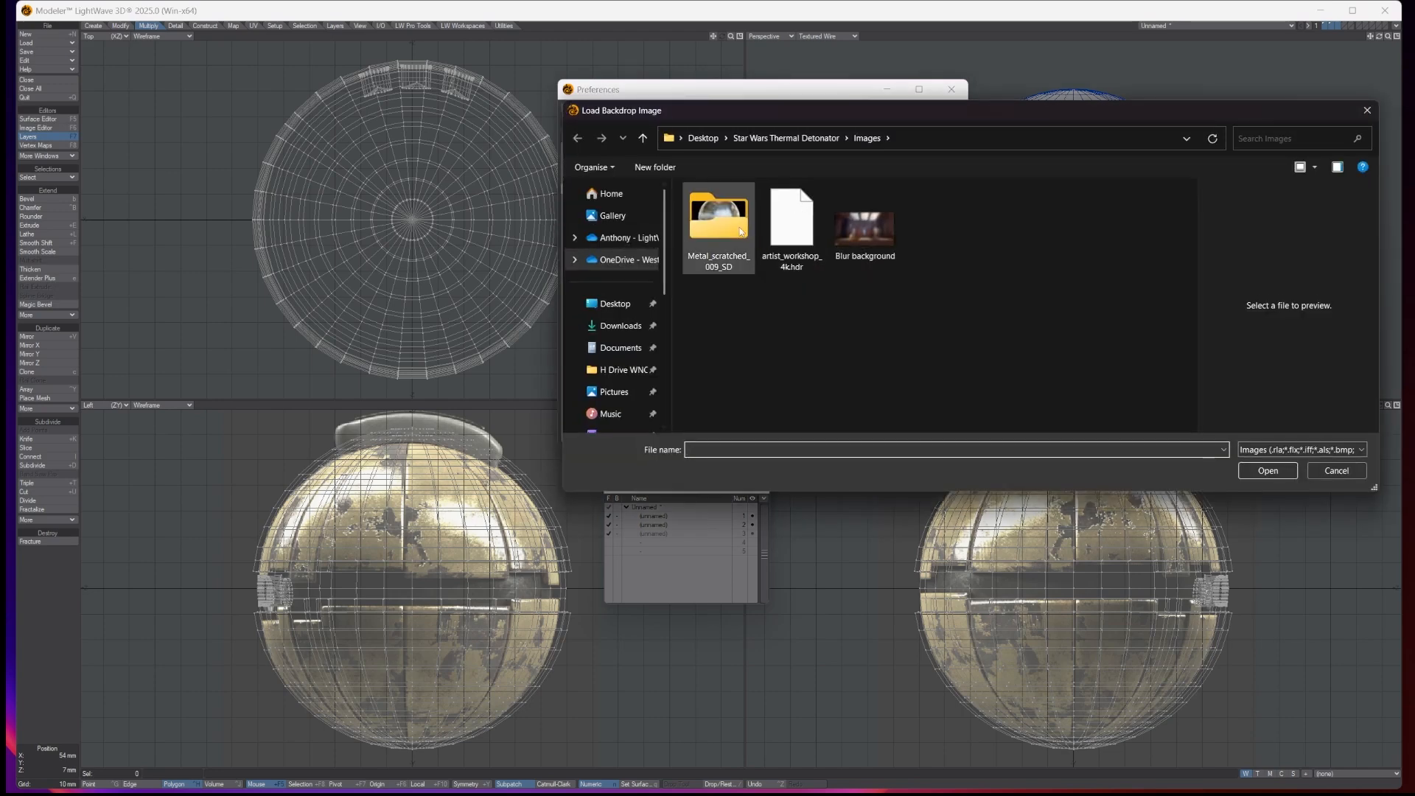
left_click(799, 138)
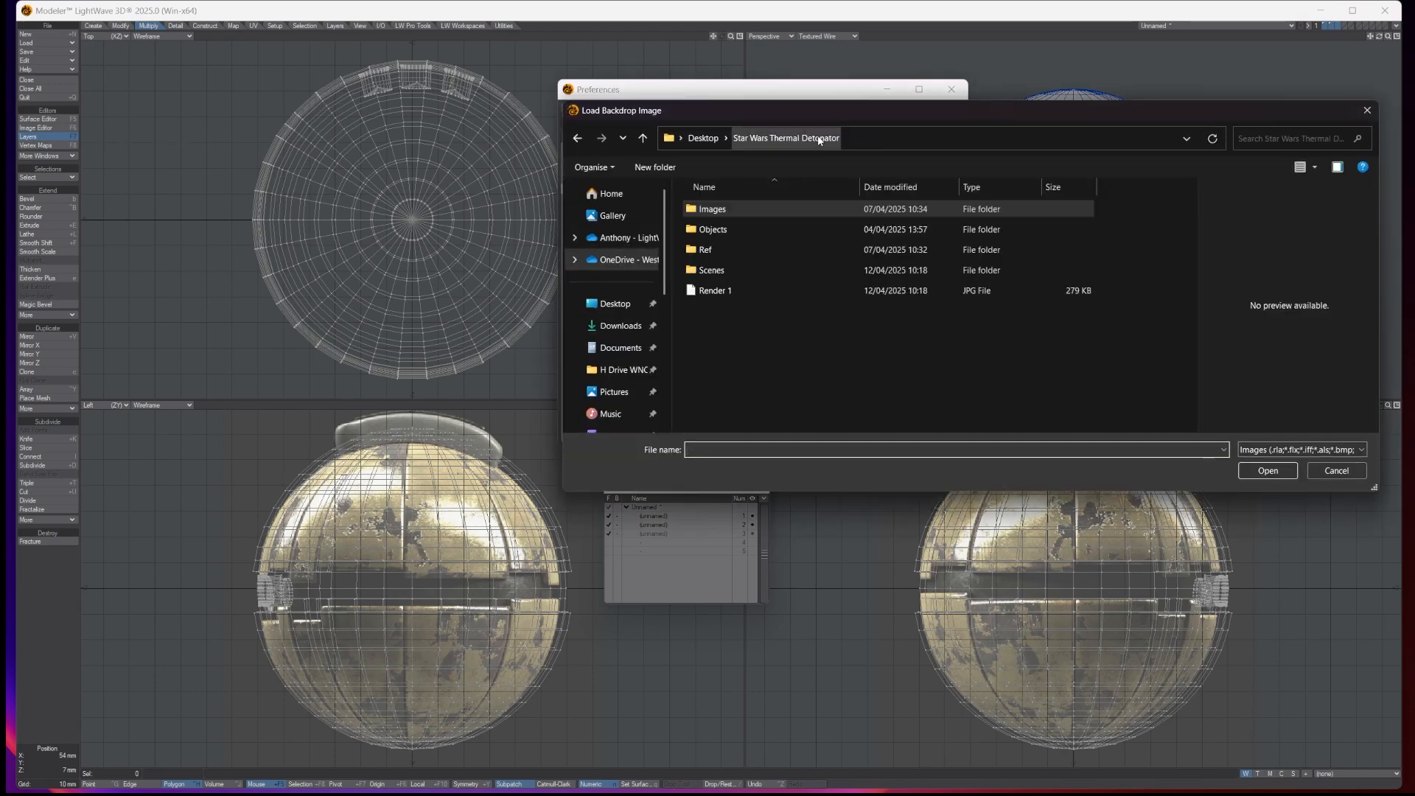
double_click(716, 247)
left_click(865, 324)
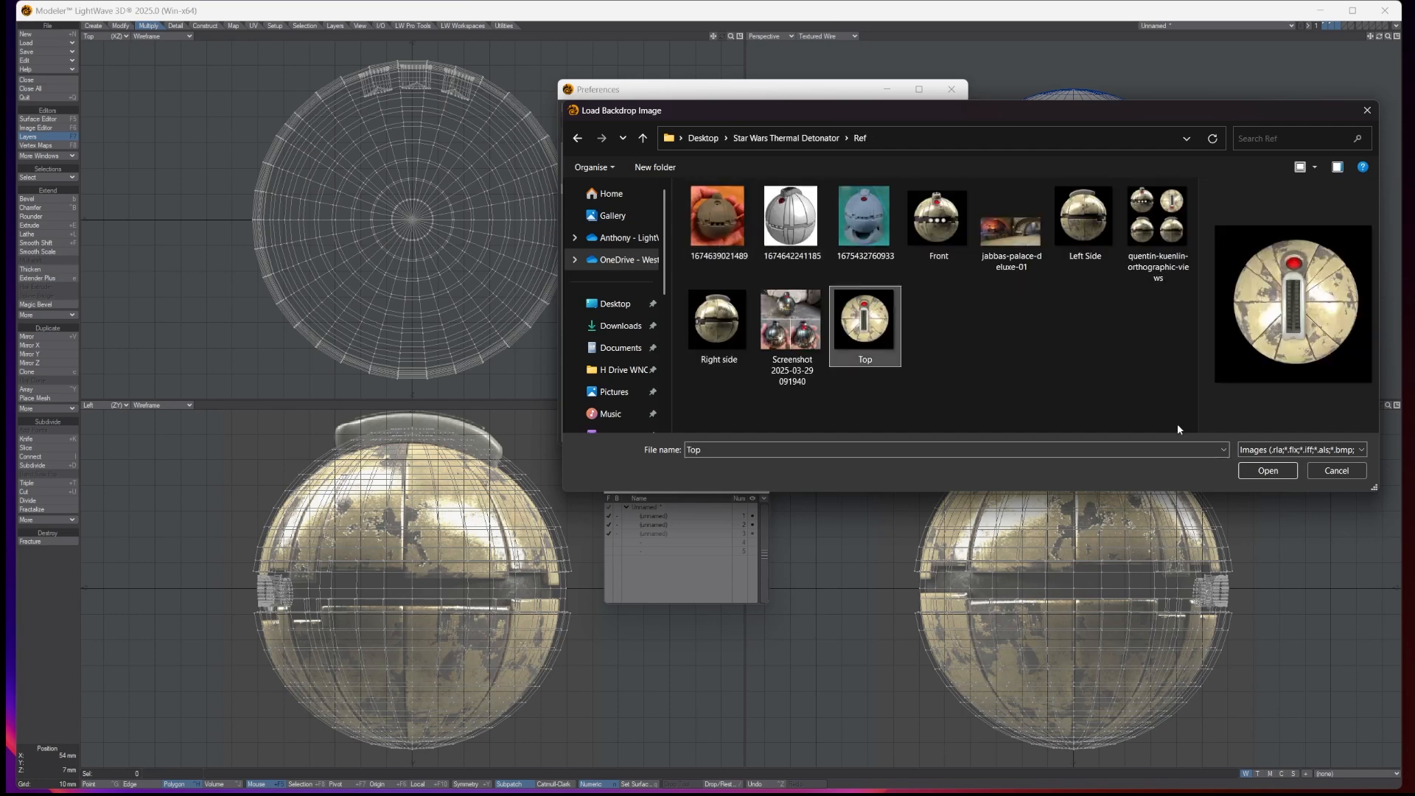
left_click(1280, 472)
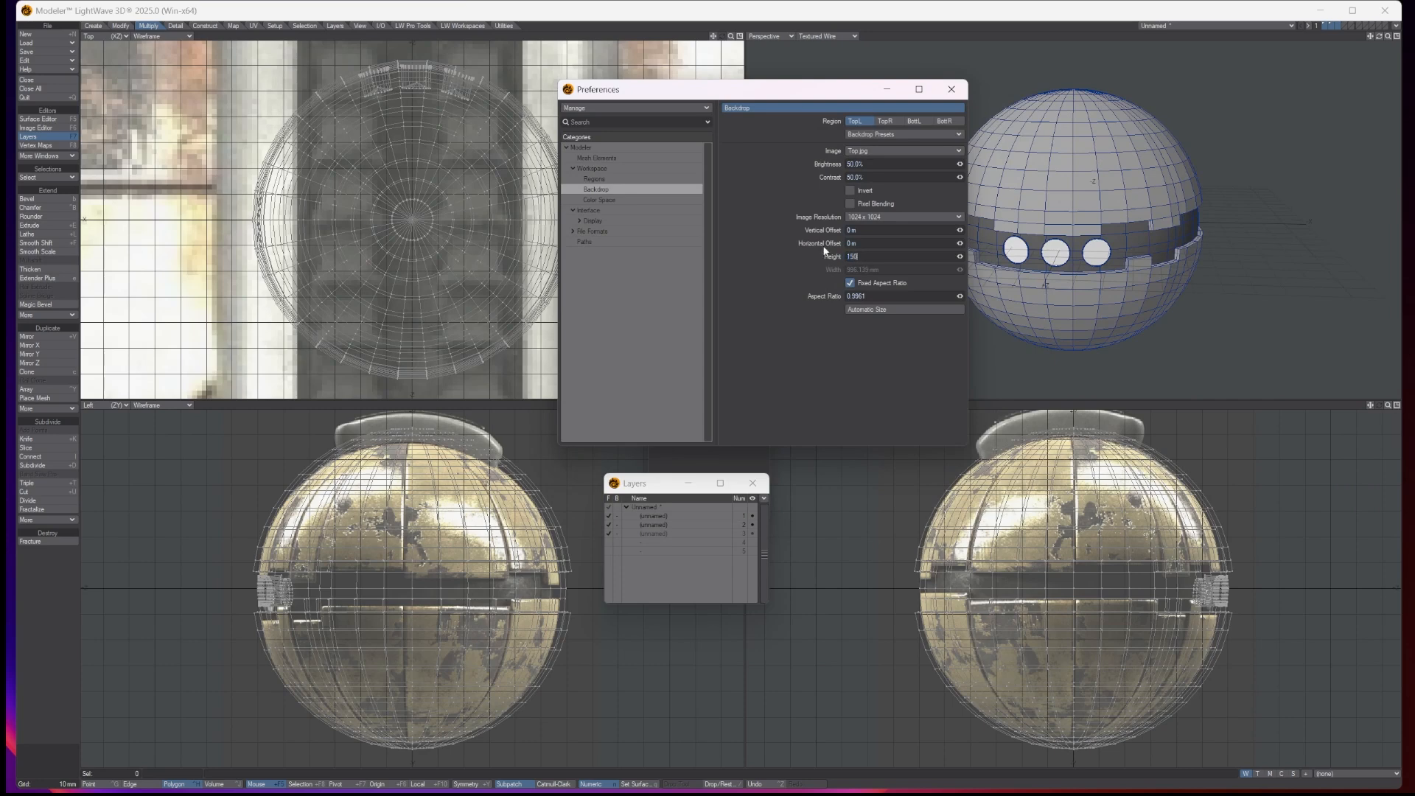
Step: Set the top backdrop's height to 150 mm, adjust its offset to align with the sphere, and close the preferences
key("Return")
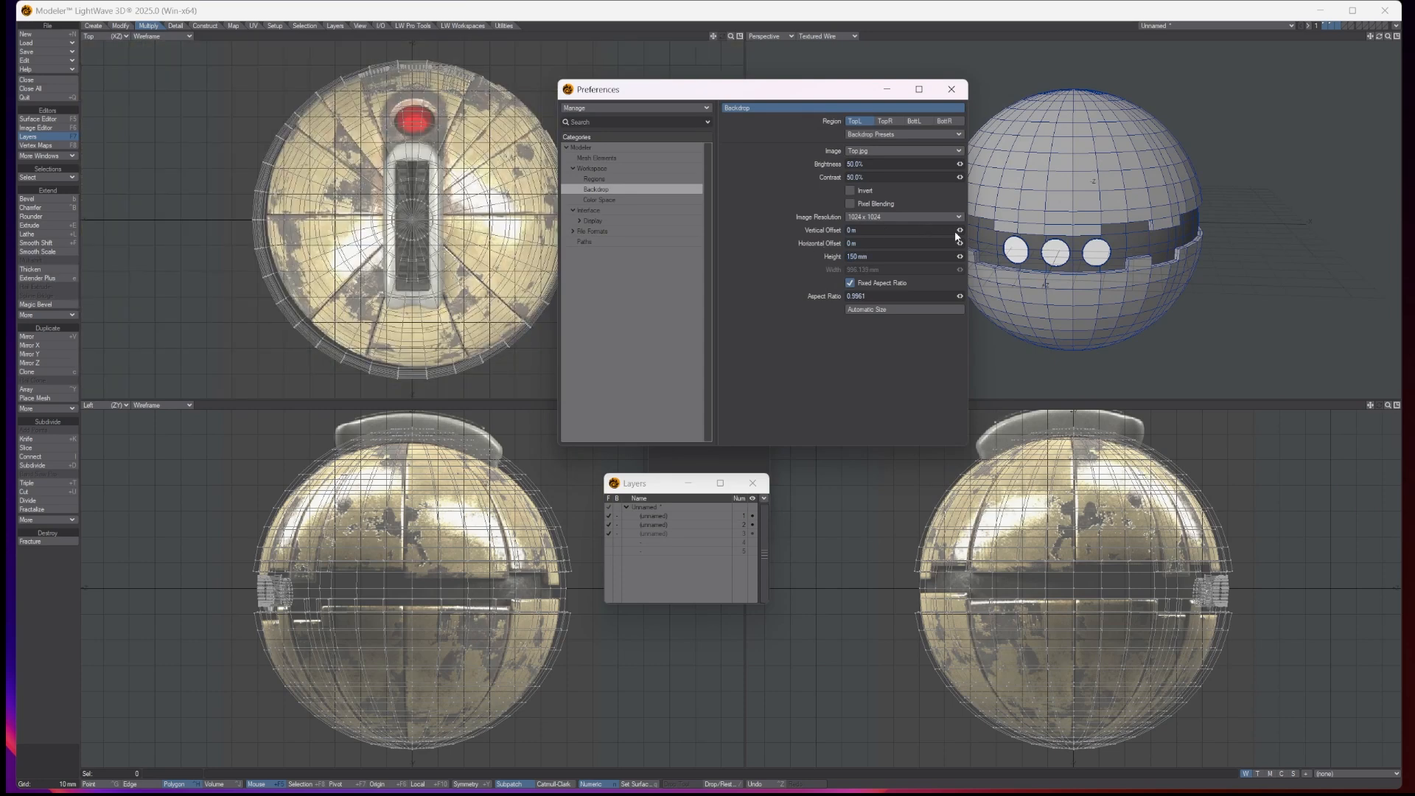
mouse_move(959, 230)
left_mouse_down()
mouse_move(945, 245)
mouse_move(957, 246)
left_mouse_up()
left_click(951, 89)
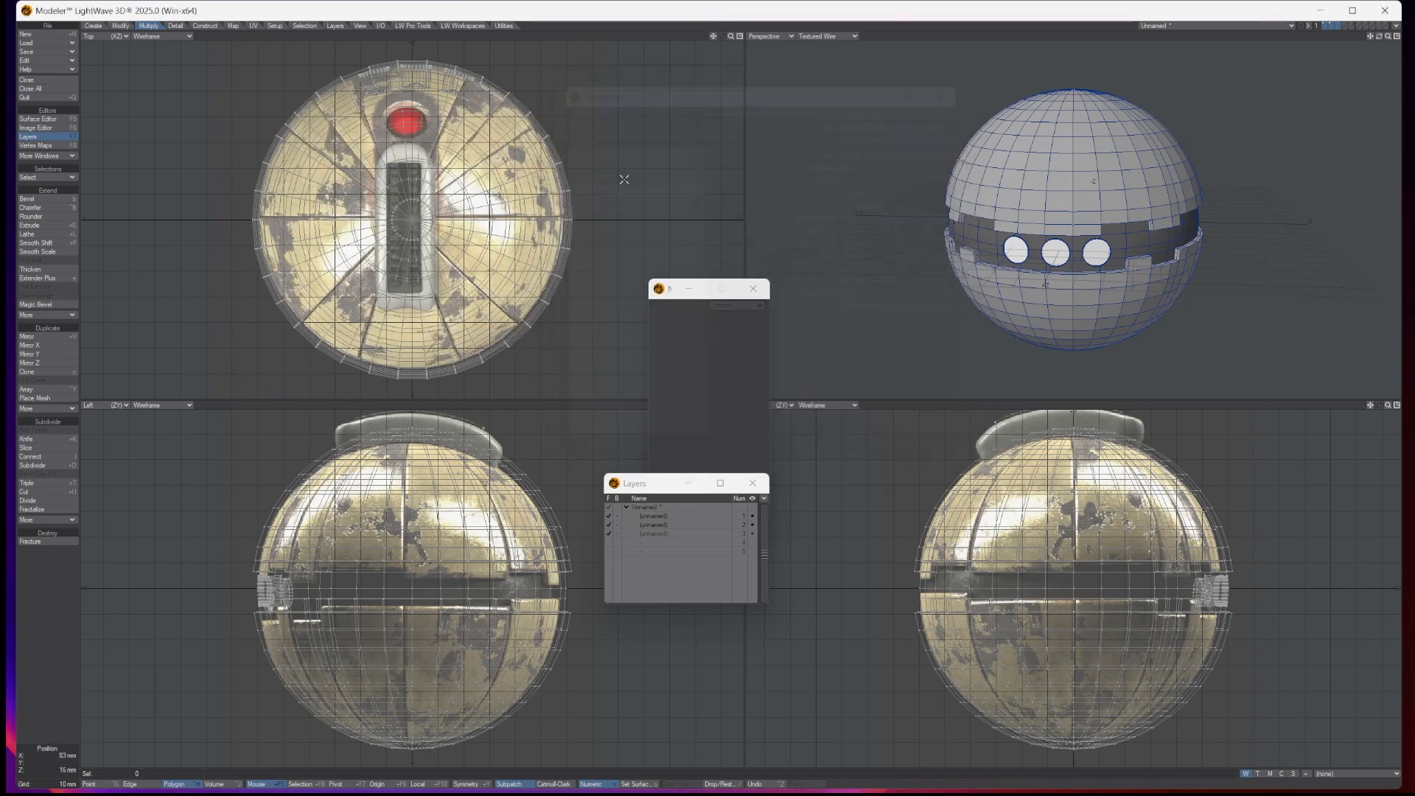
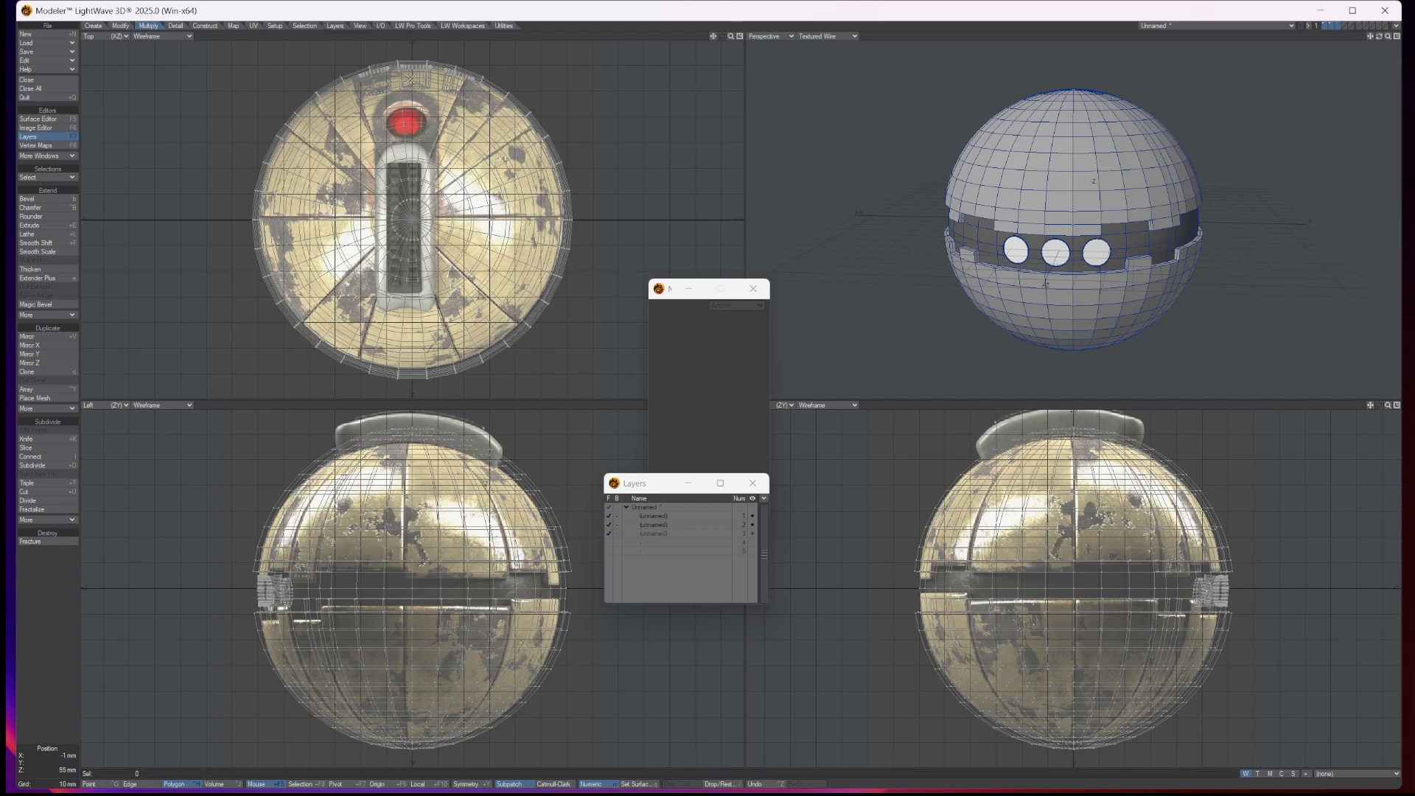
Step: Make the empty third layer the foreground and place the shell layer in the background
left_click(654, 532)
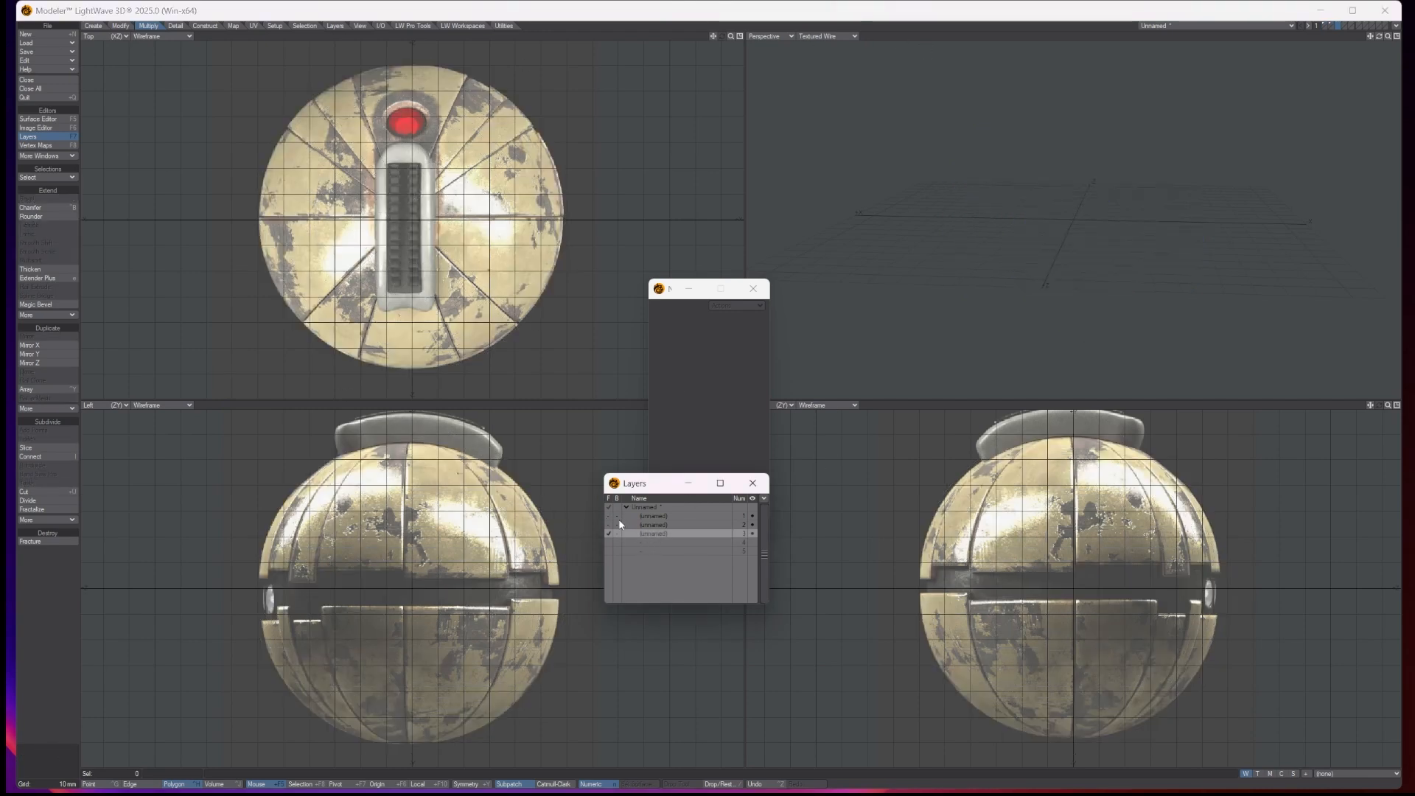
left_click(618, 516)
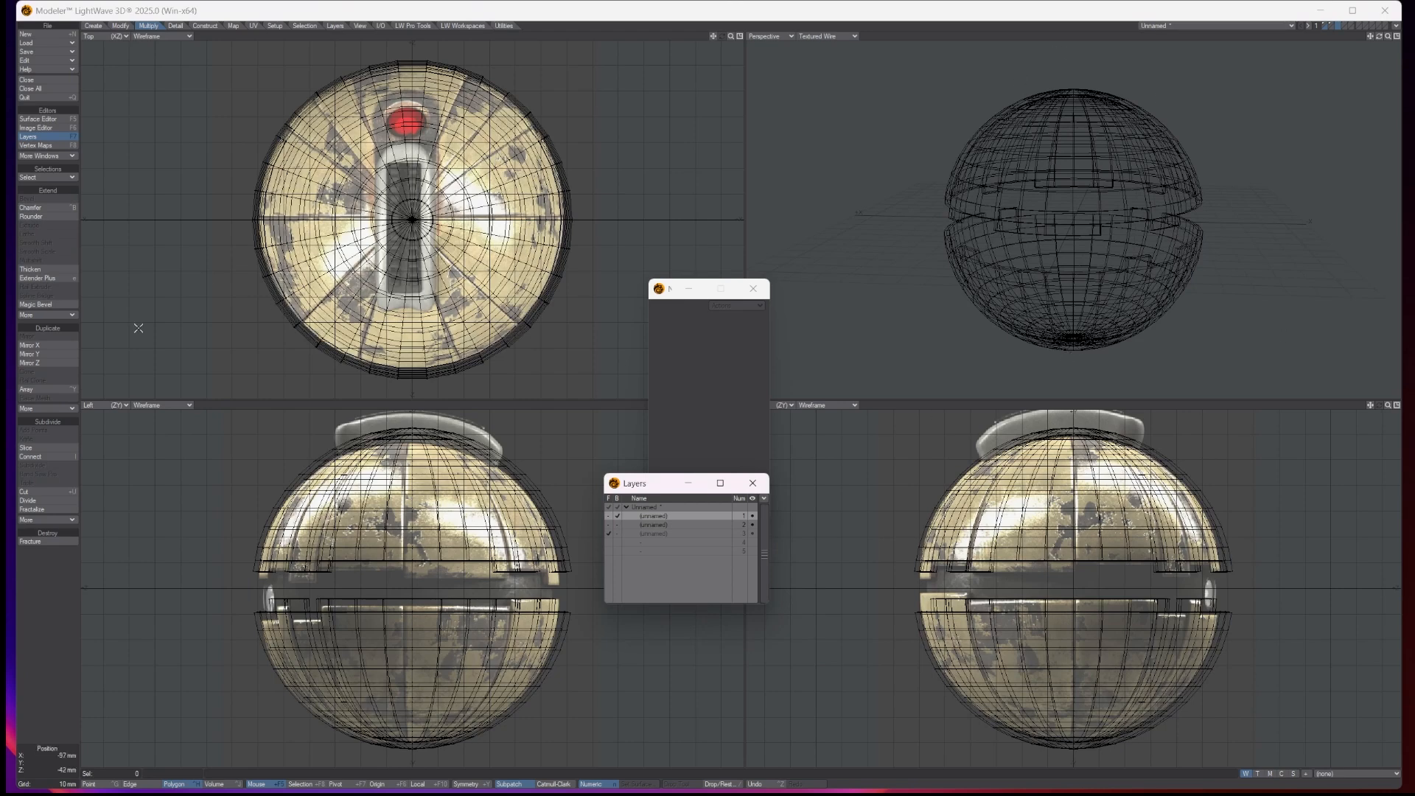
Step: Draw a Y-axis disc over the red button in the top reference and extend it into a cylinder about 15 mm wide and 18 mm tall
left_click(99, 26)
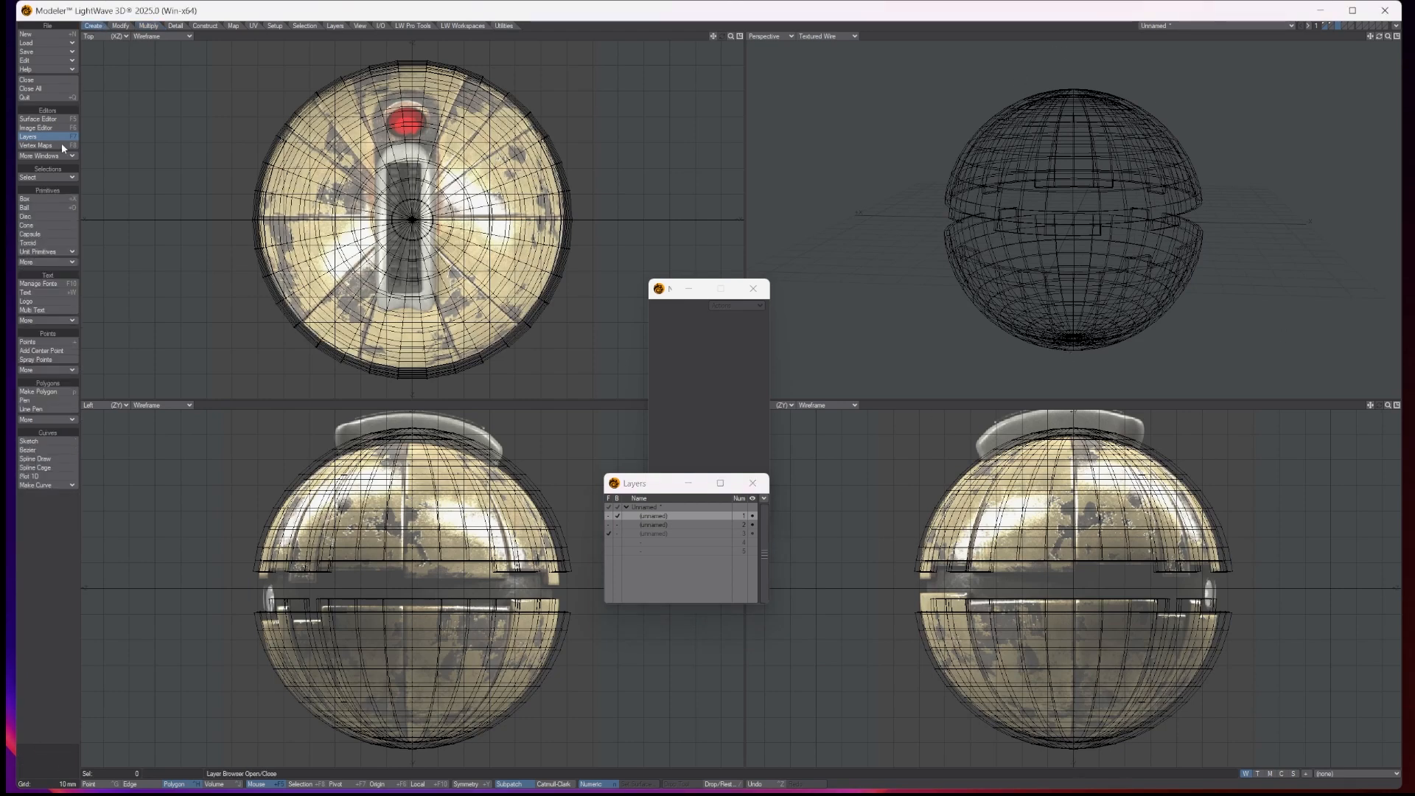
left_click(34, 217)
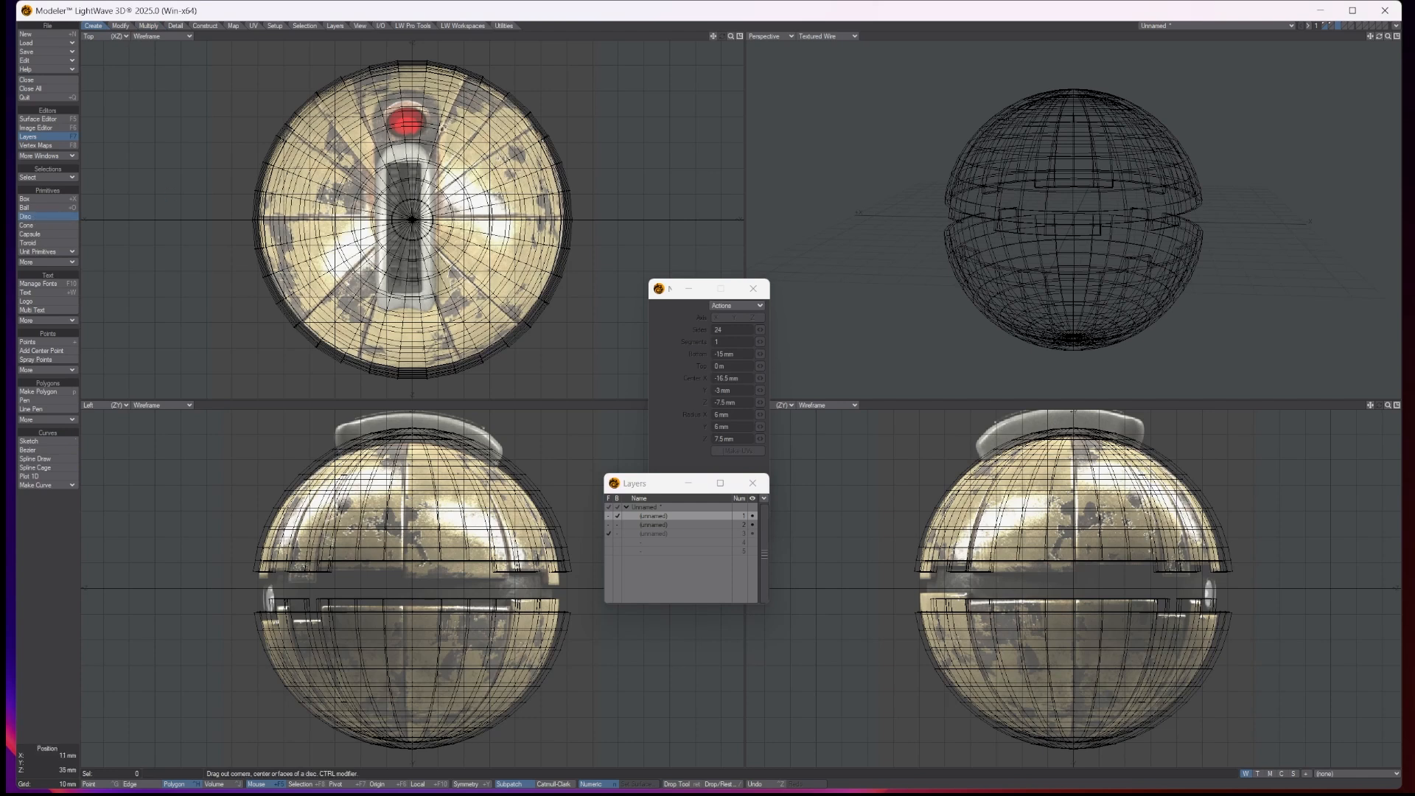
left_click_drag(402, 117, 431, 144)
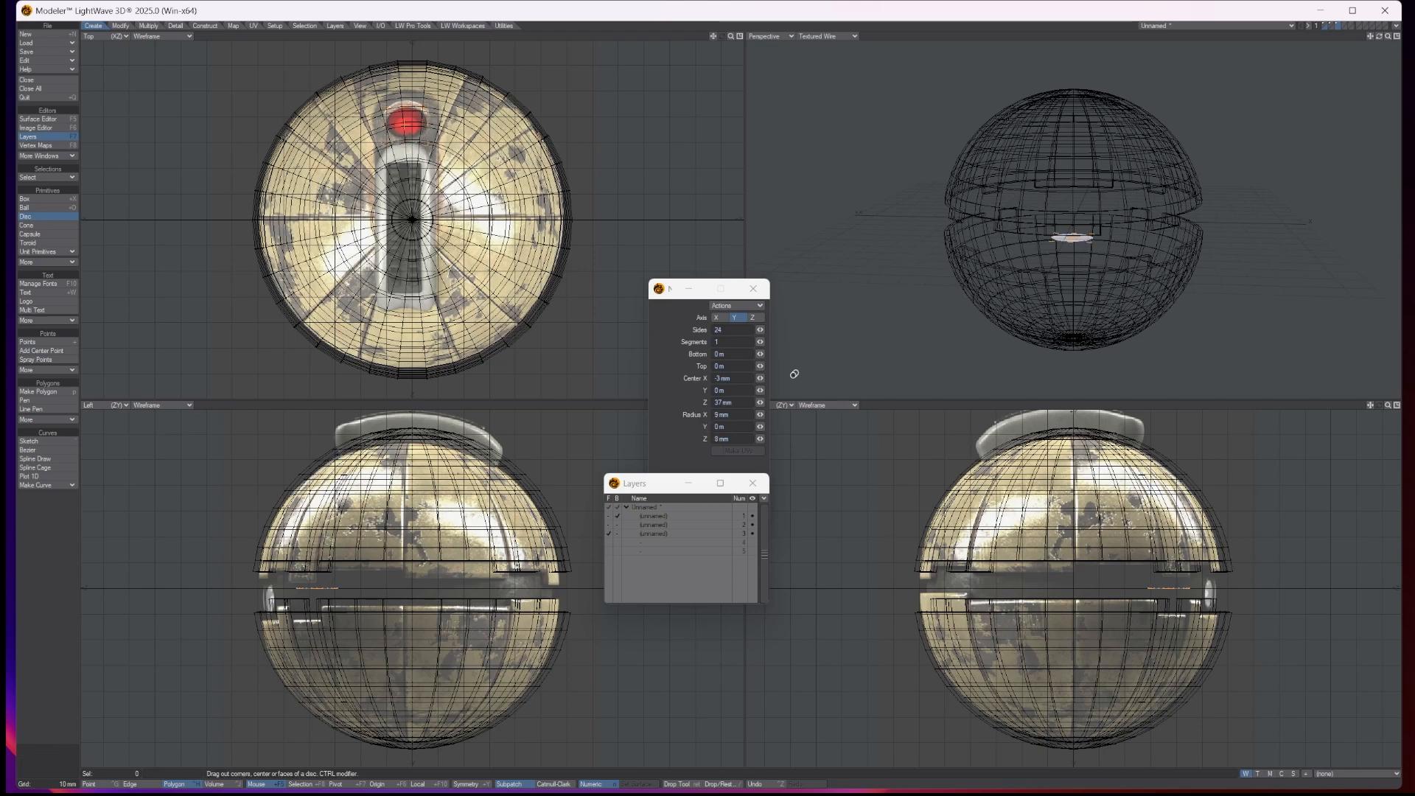
scroll(408, 85, "up", 2)
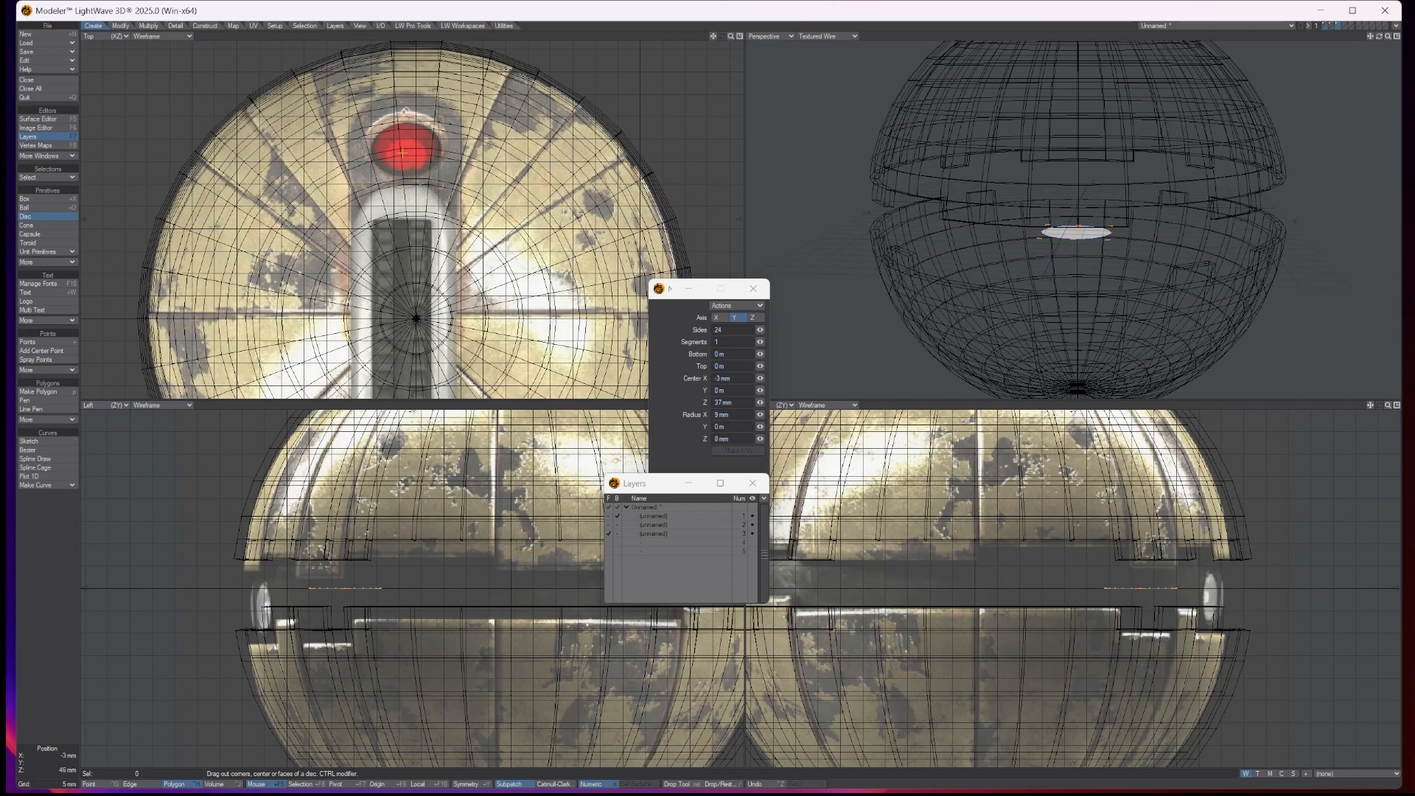
left_click_drag(405, 116, 443, 116)
left_click_drag(409, 146, 406, 148)
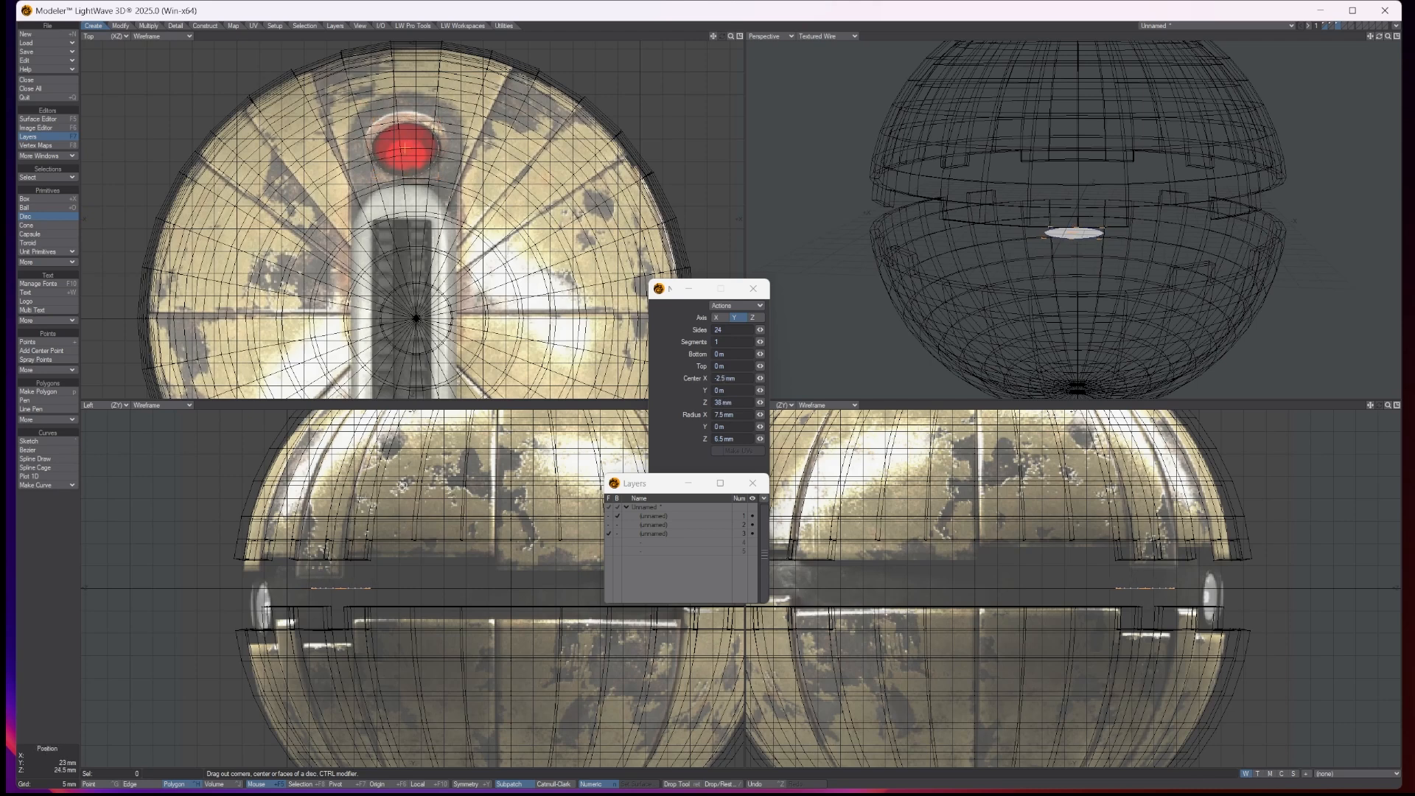
left_click_drag(344, 584, 344, 667)
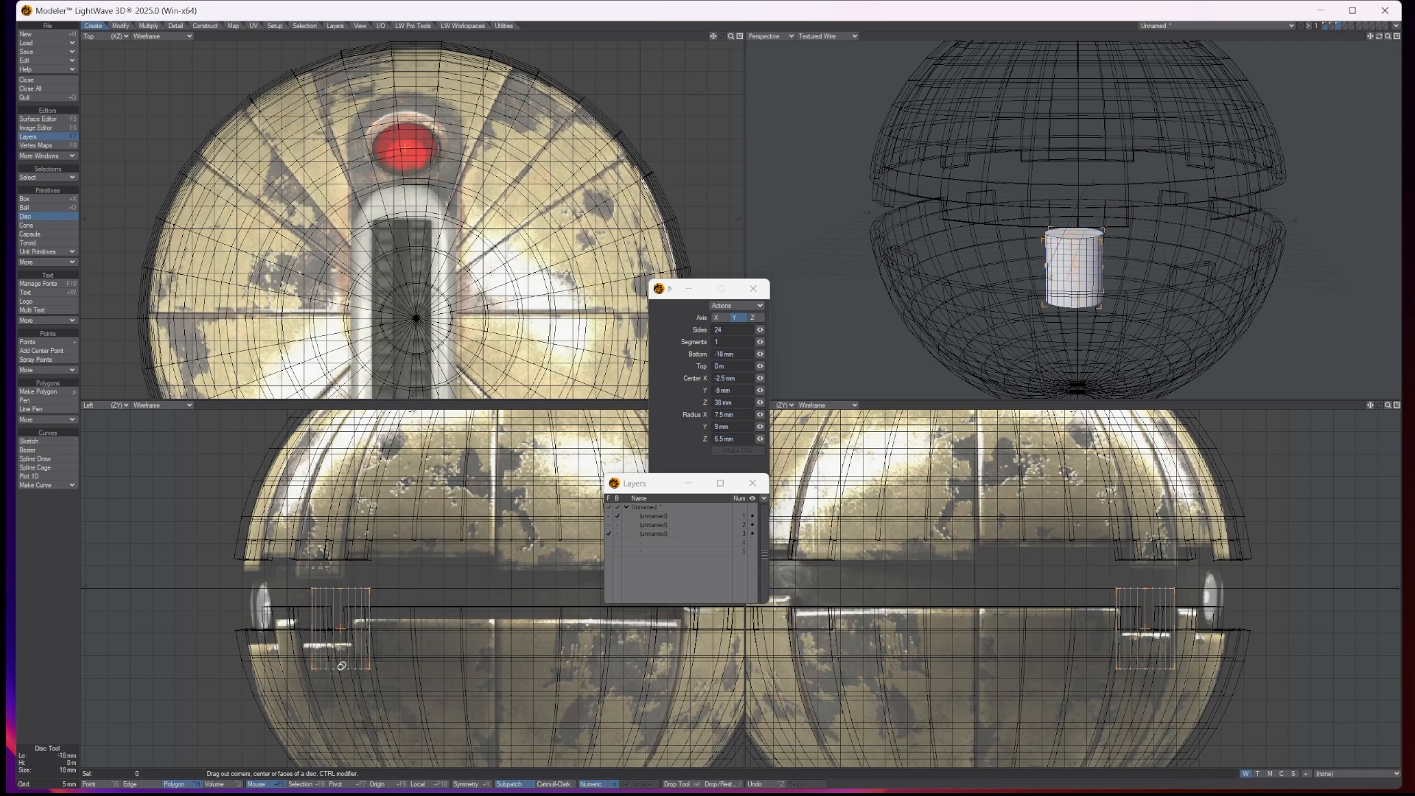
Step: Set the cylinder's number of sides to 48 and close its numeric settings
left_click(727, 332)
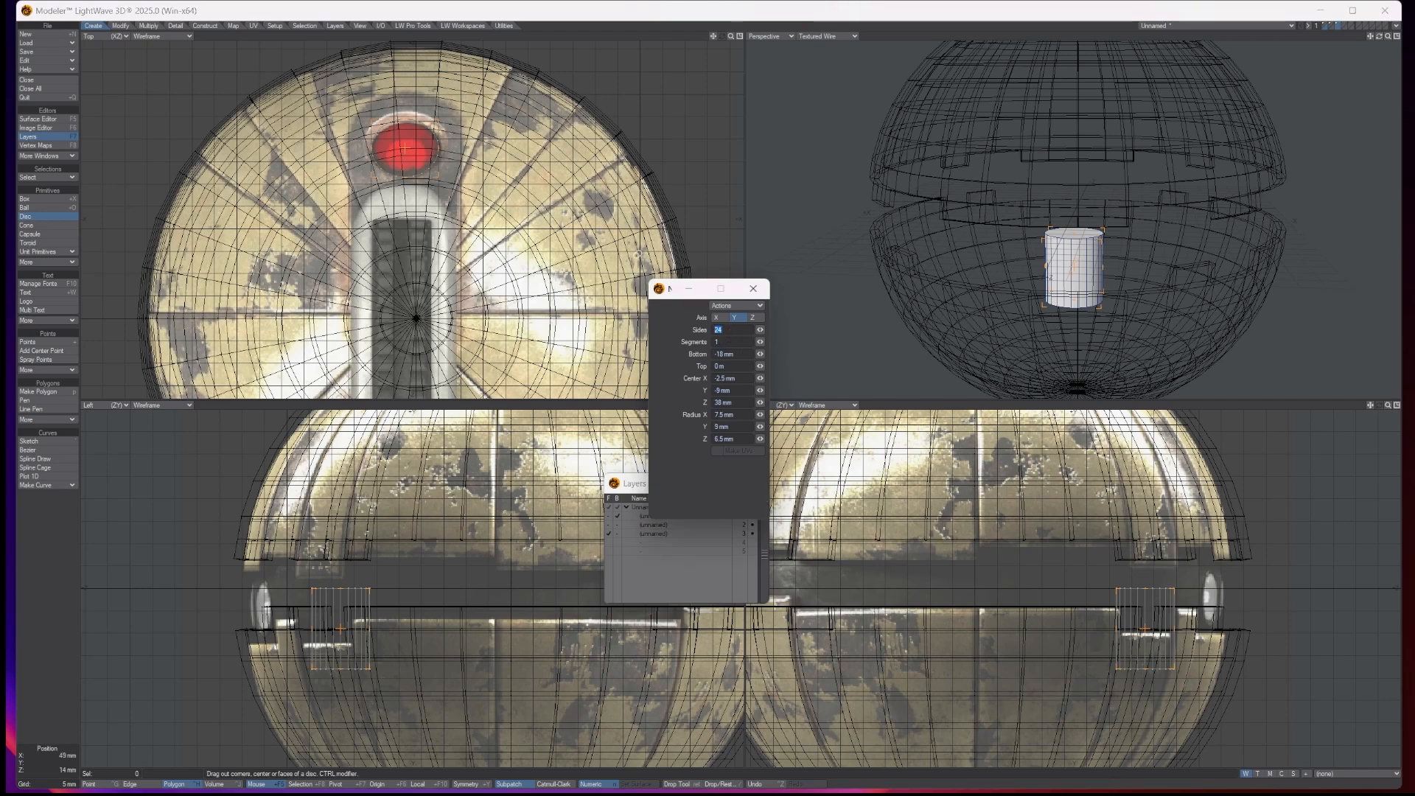
type("4")
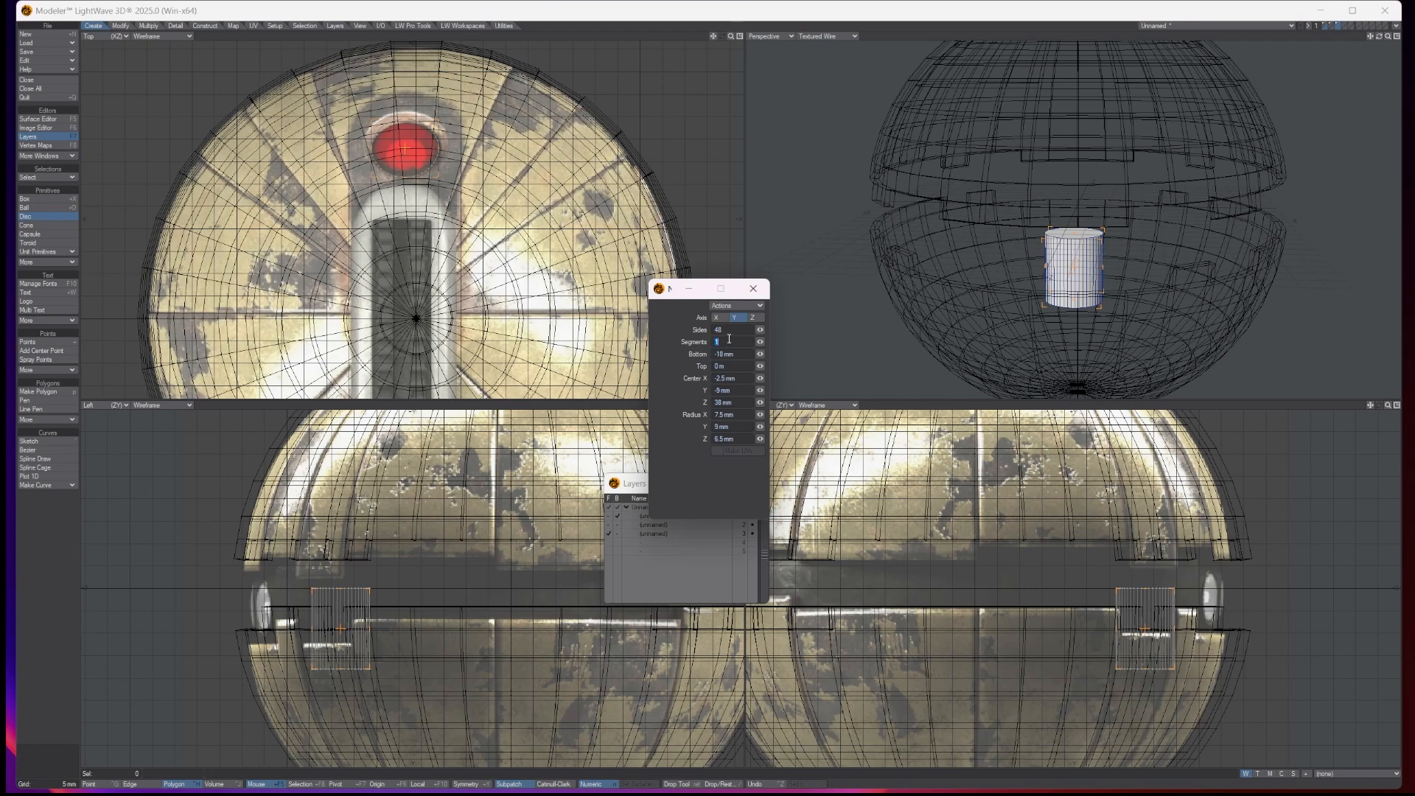
left_click(758, 296)
Step: Move the cylinder up to the top of the upper shell and outward toward the side with the lights
key("t")
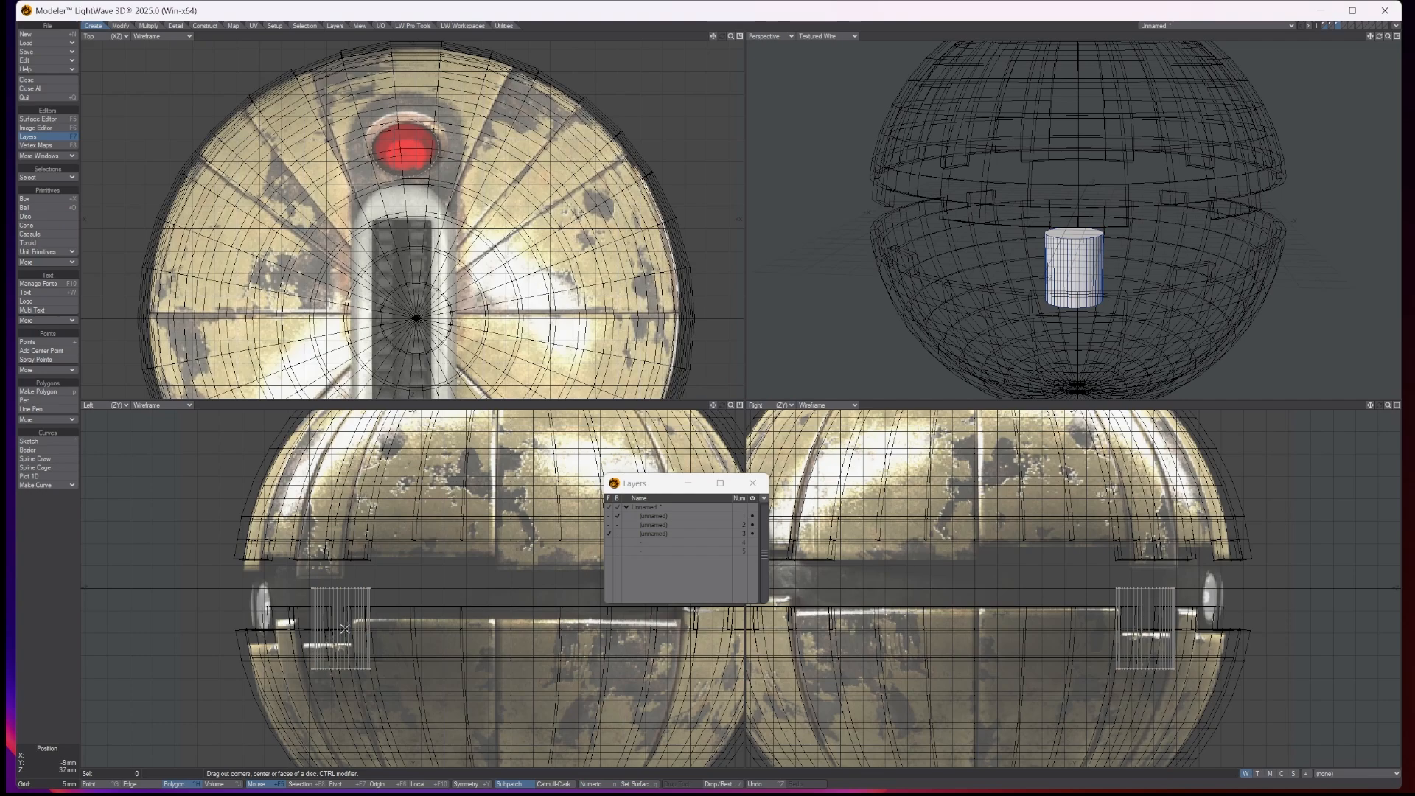
left_click_drag(355, 625, 355, 496)
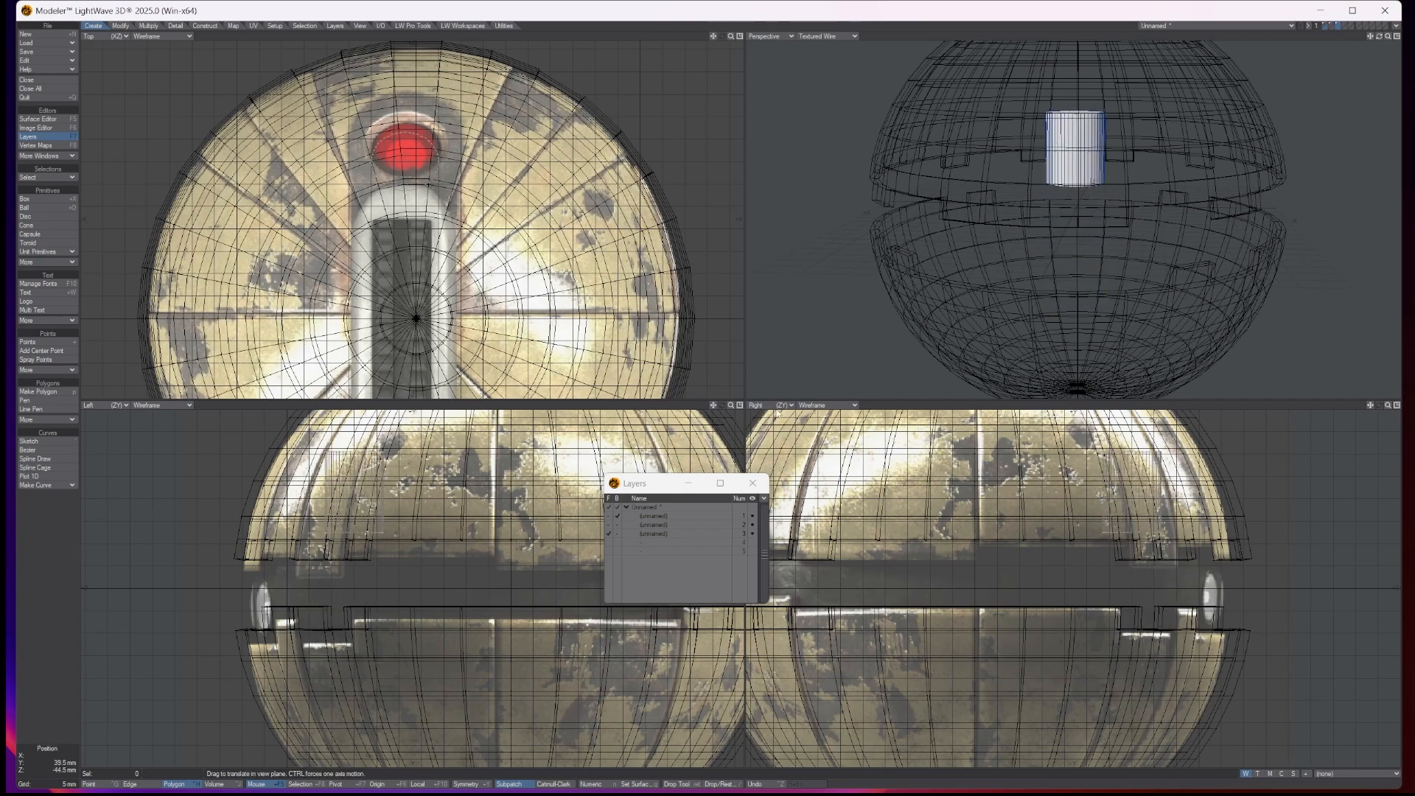
left_click_drag(712, 405, 418, 652)
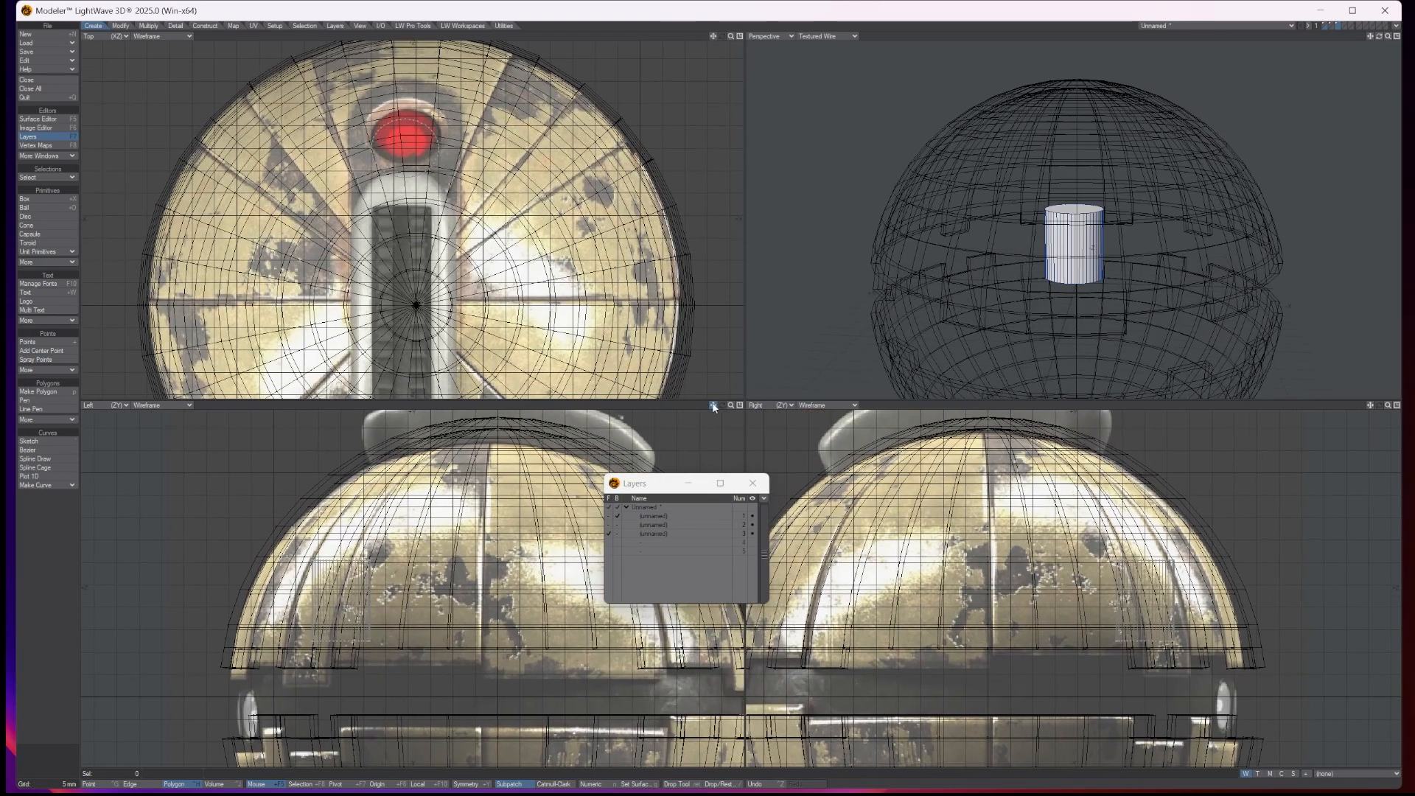
left_click_drag(330, 589, 329, 467)
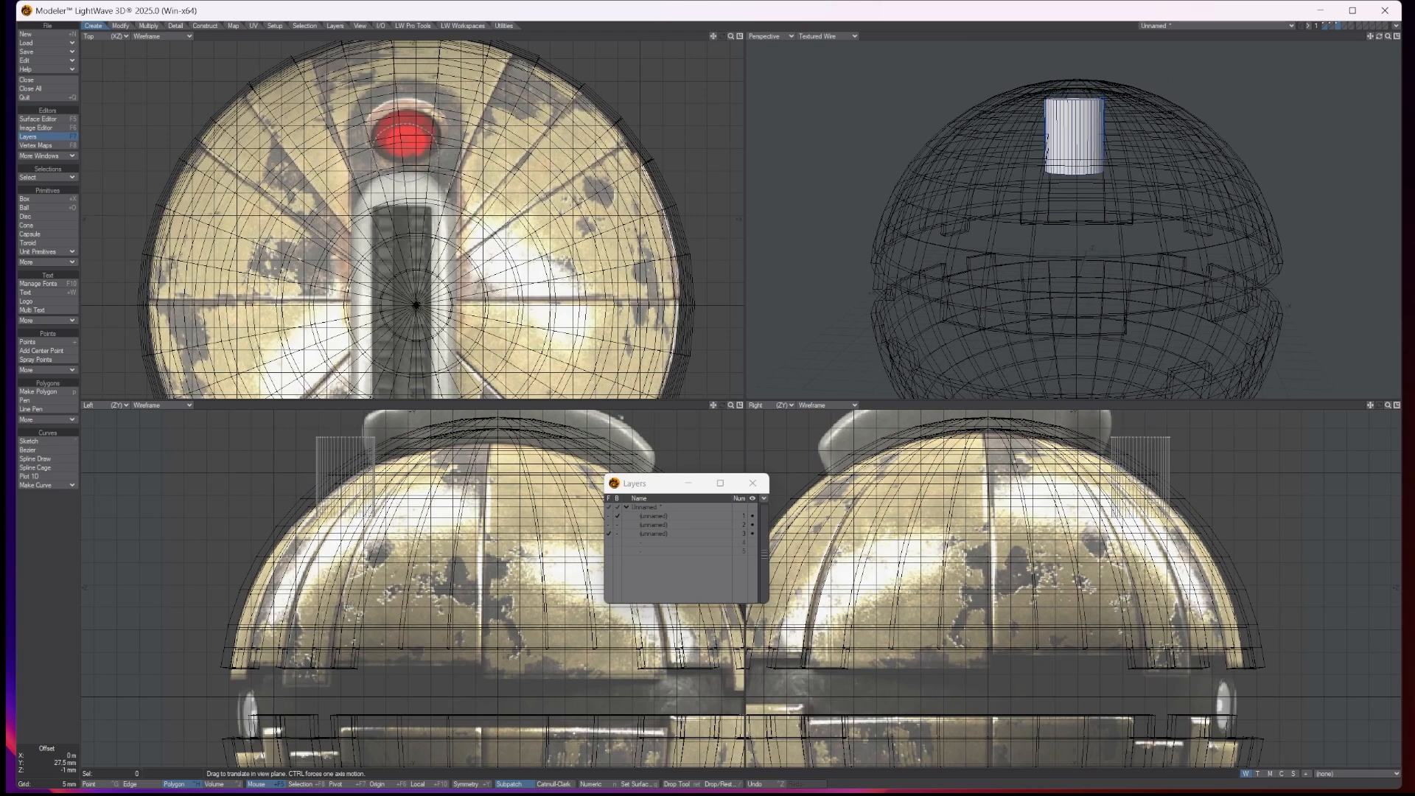
left_click_drag(337, 109, 341, 94)
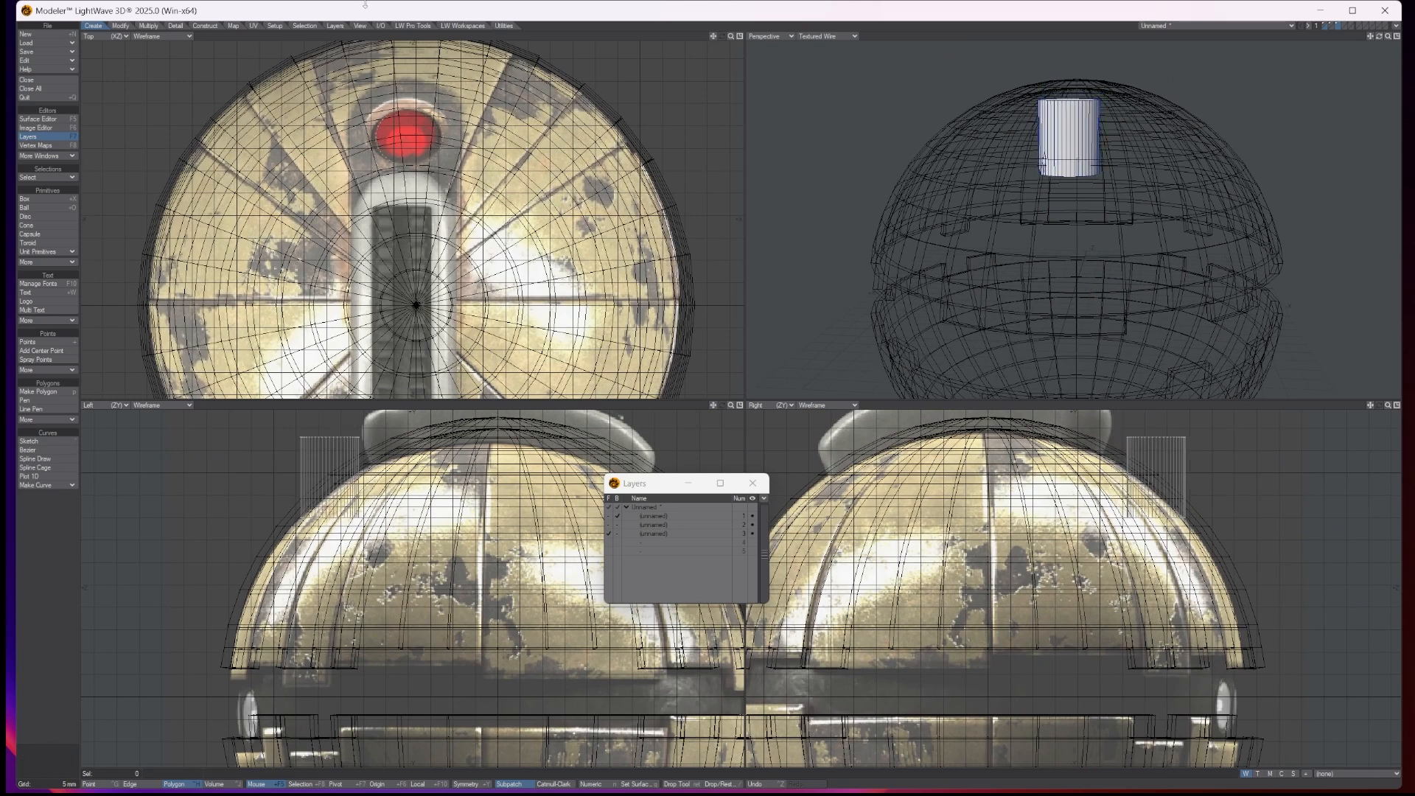
Step: Add the lights layer to the background and fine-tune the cylinder's position in line with the middle light
key("a")
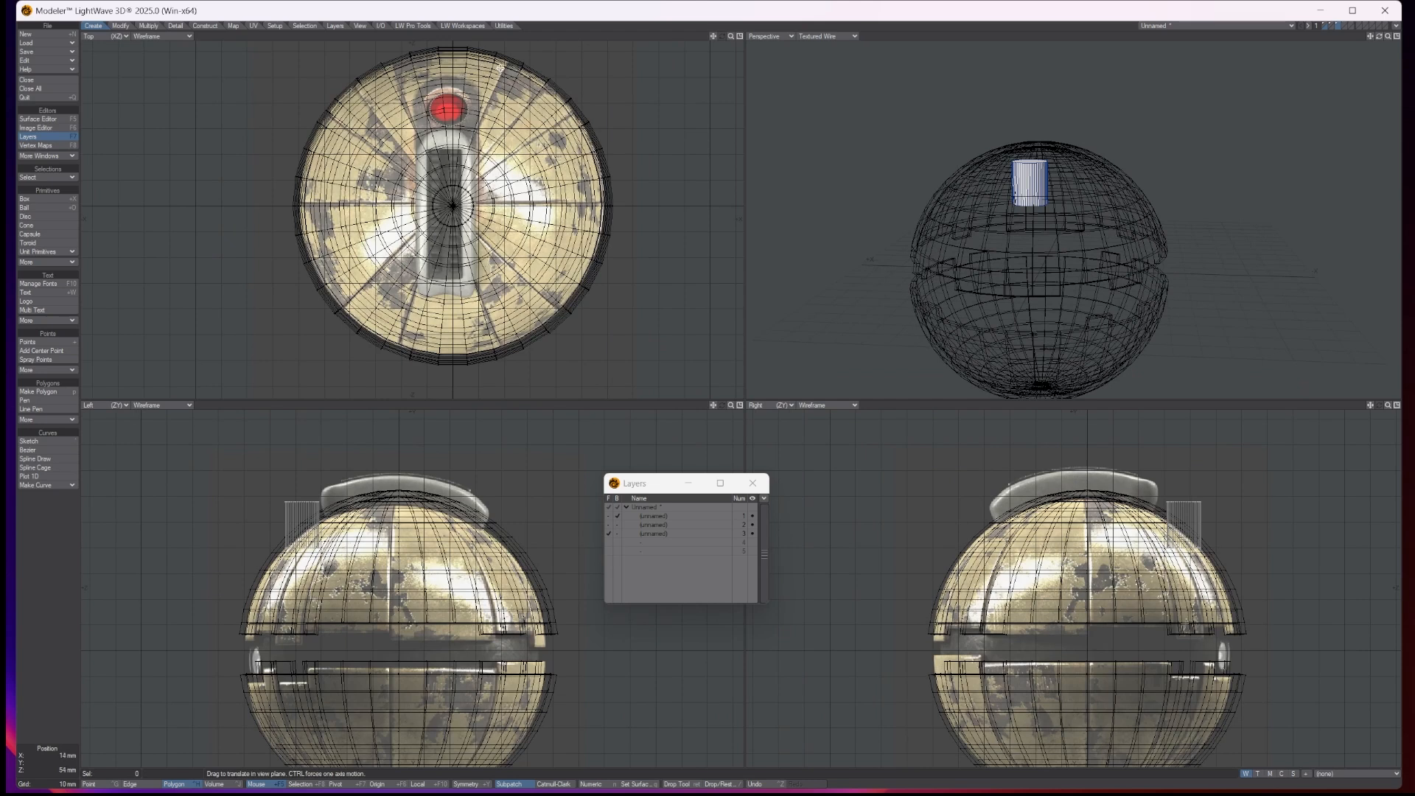
left_click(617, 515)
left_click(617, 525)
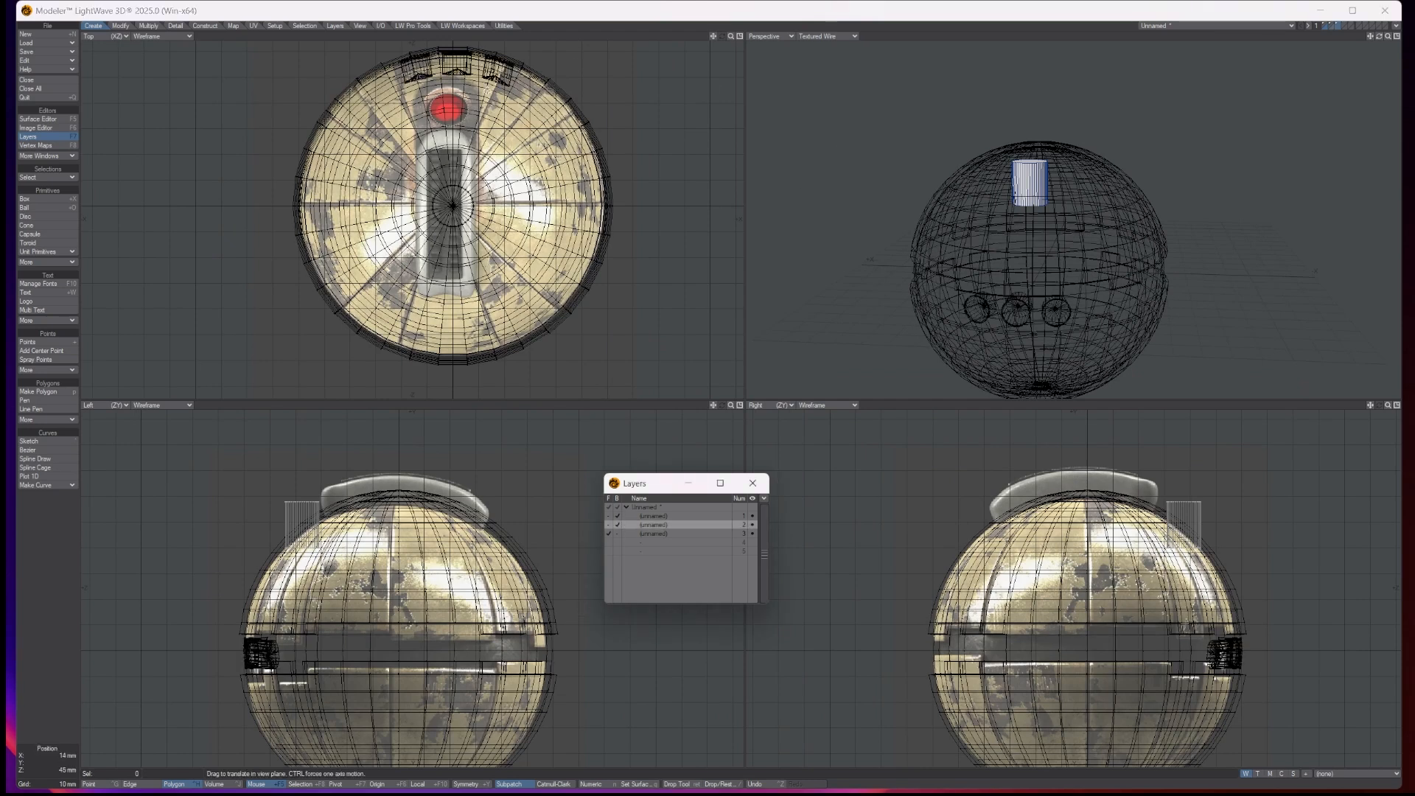
left_click_drag(448, 109, 453, 109)
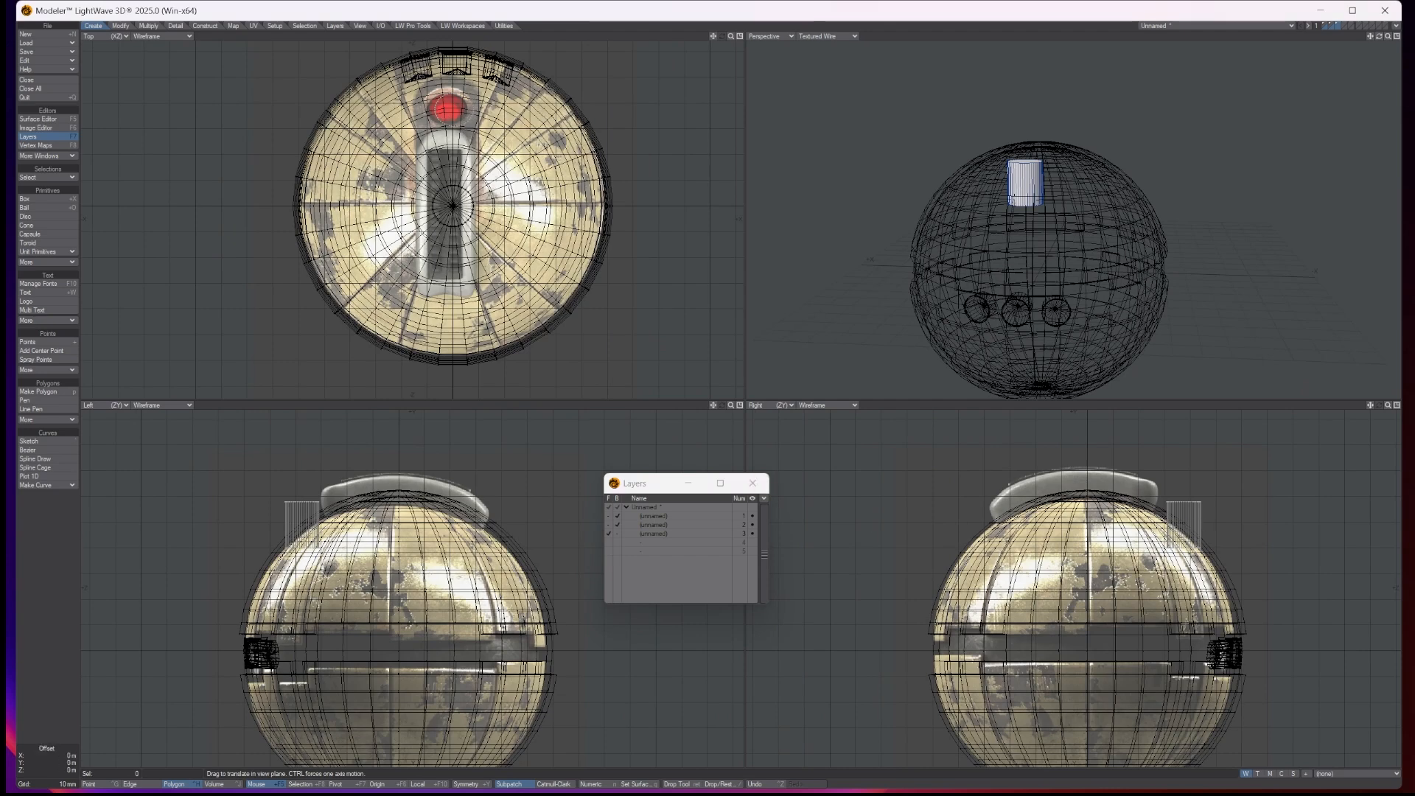
left_click_drag(1182, 526, 1184, 523)
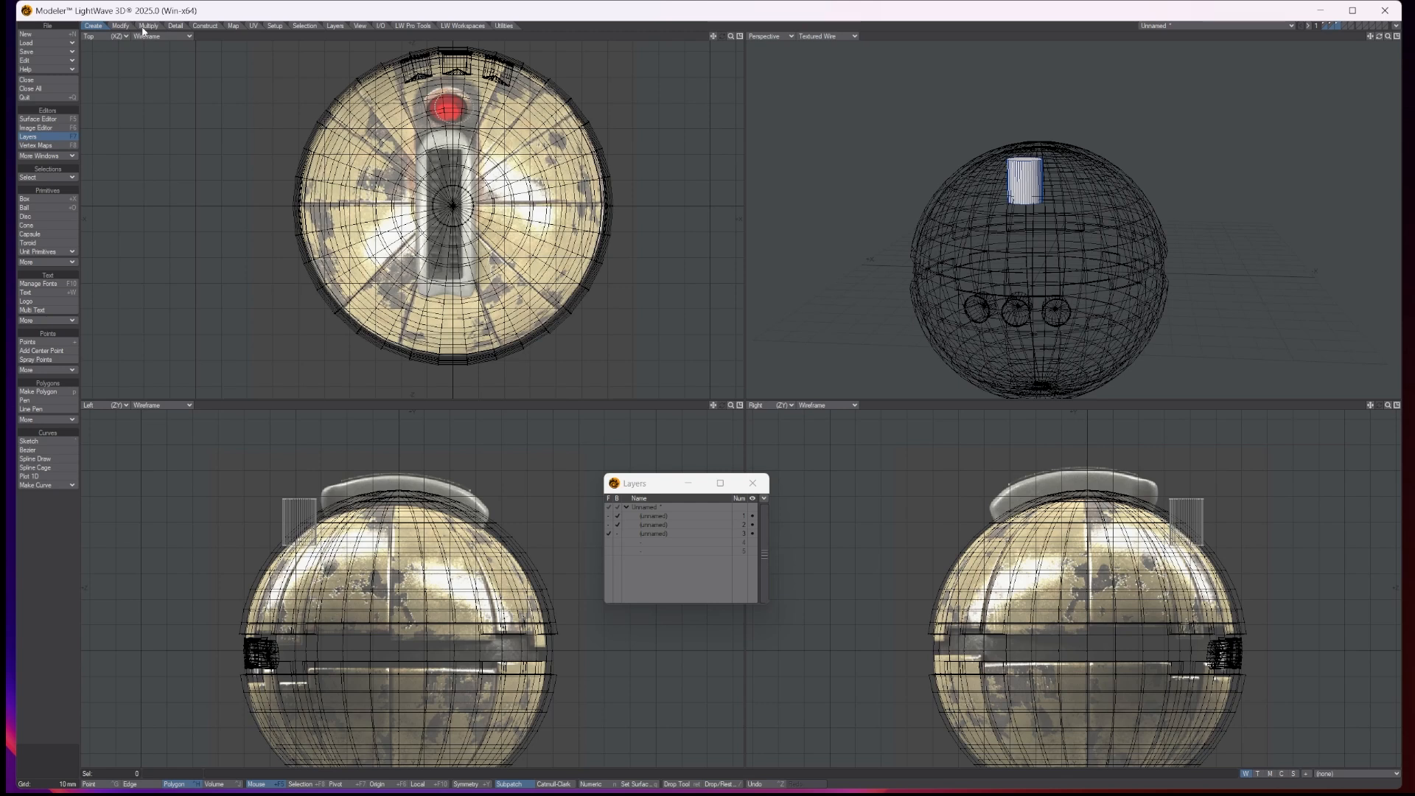
Step: Rotate the cylinder in the side view so it tilts outward, perpendicular to the curve of the upper shell
left_click(121, 26)
left_click(33, 327)
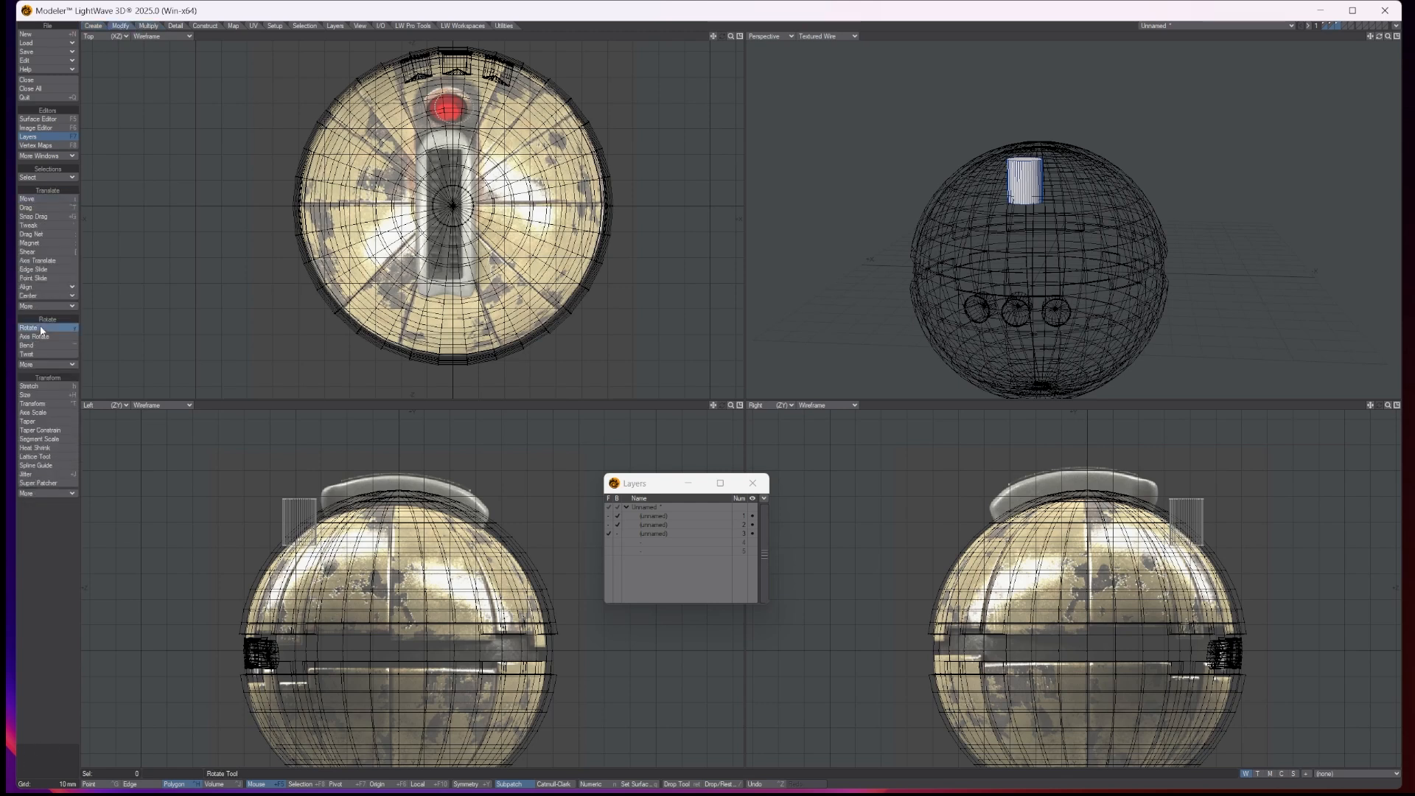
mouse_move(1187, 500)
left_mouse_down()
mouse_move(1142, 502)
mouse_move(1185, 523)
left_mouse_up()
key("t")
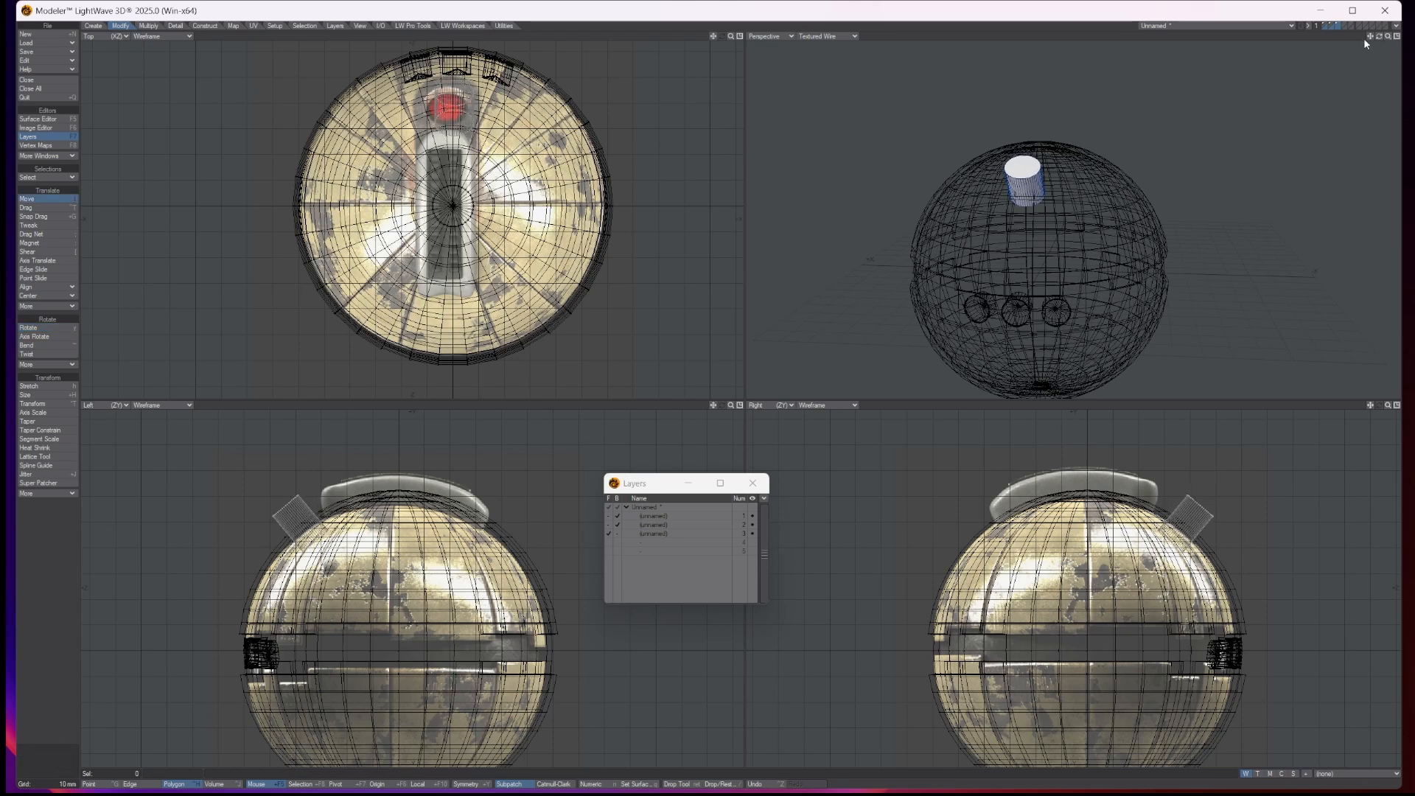
mouse_move(1379, 36)
left_mouse_down()
mouse_move(1409, 39)
mouse_move(1372, 31)
mouse_move(1369, 53)
left_mouse_up()
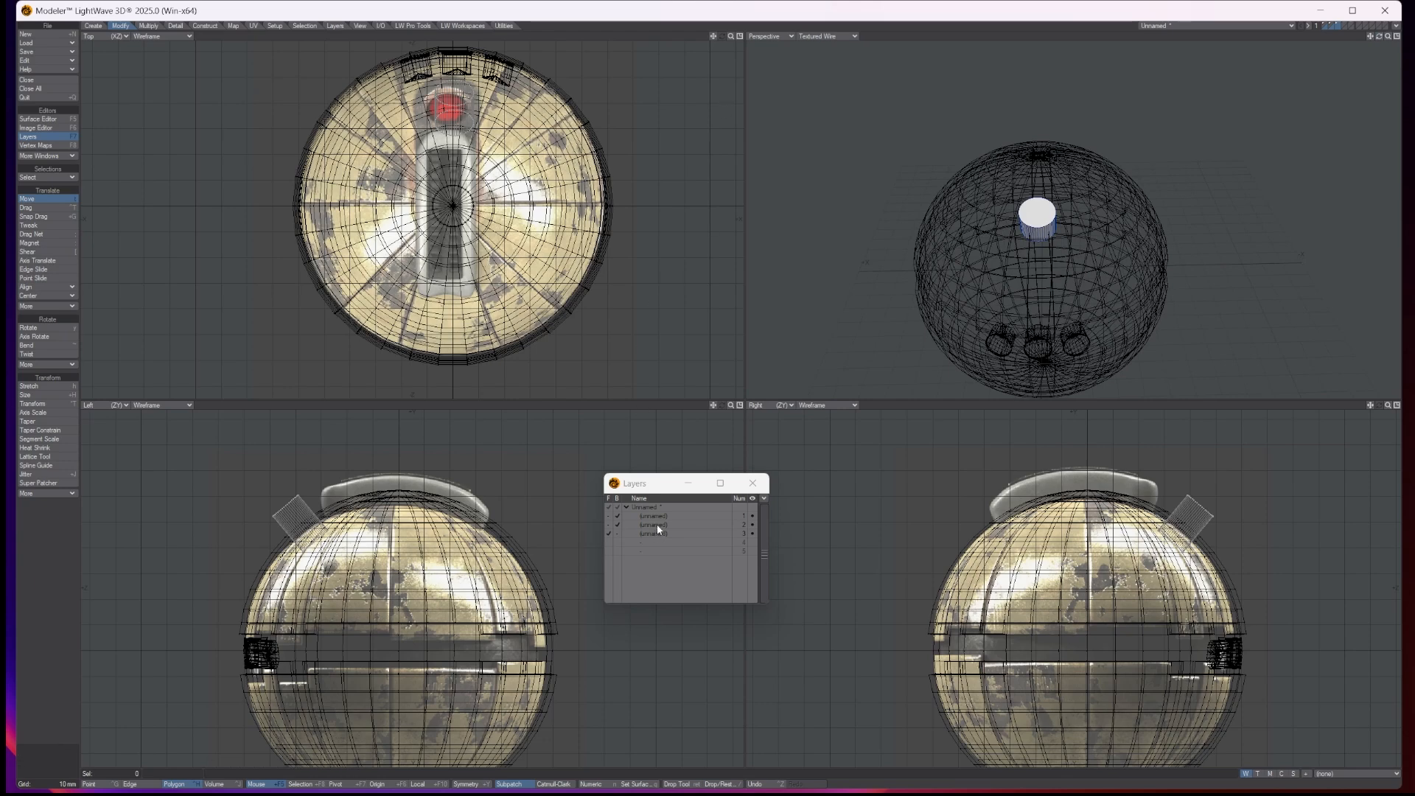
Step: Make the shell layer the only foreground layer and place the tilted cylinder's layer in the background
left_click(630, 532)
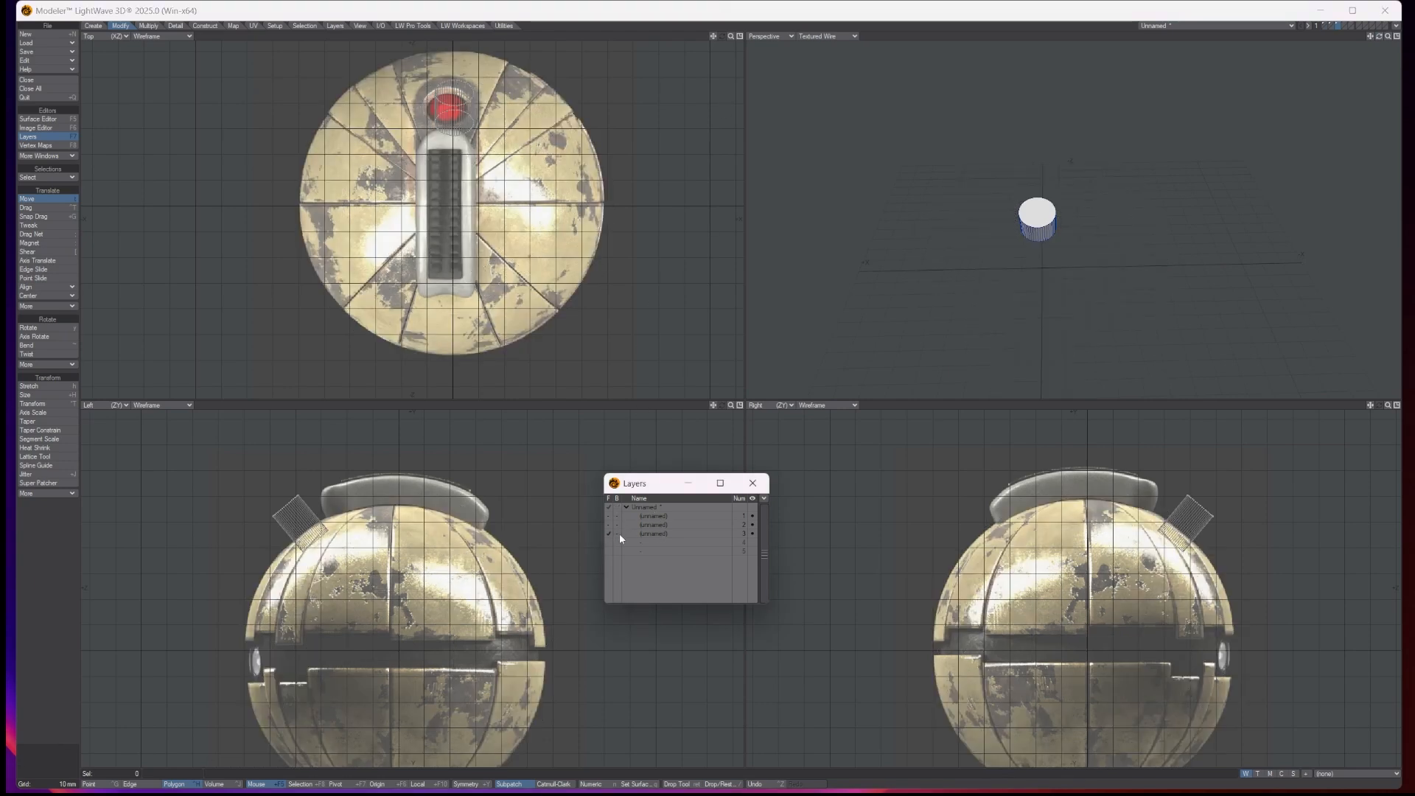
left_click(645, 515)
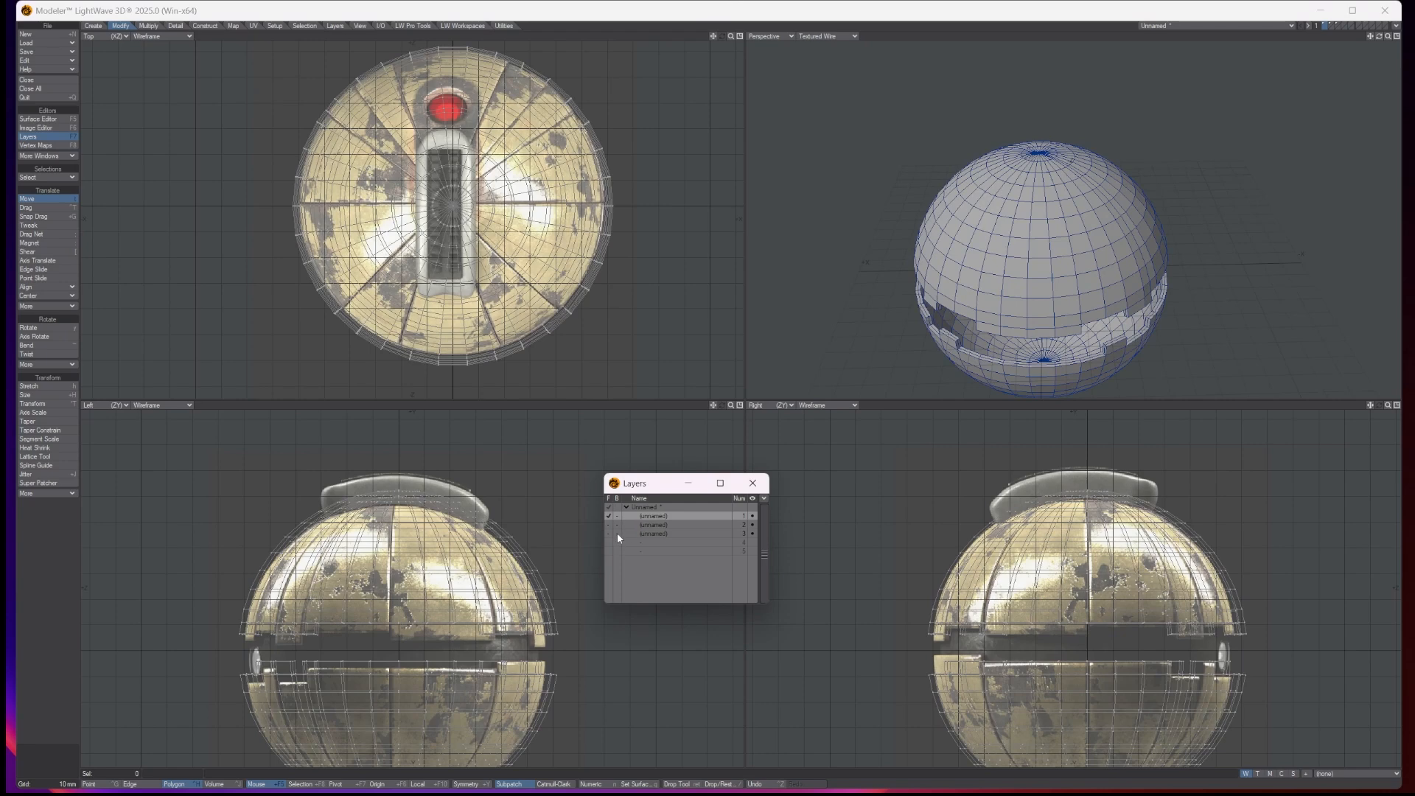
left_click(617, 532)
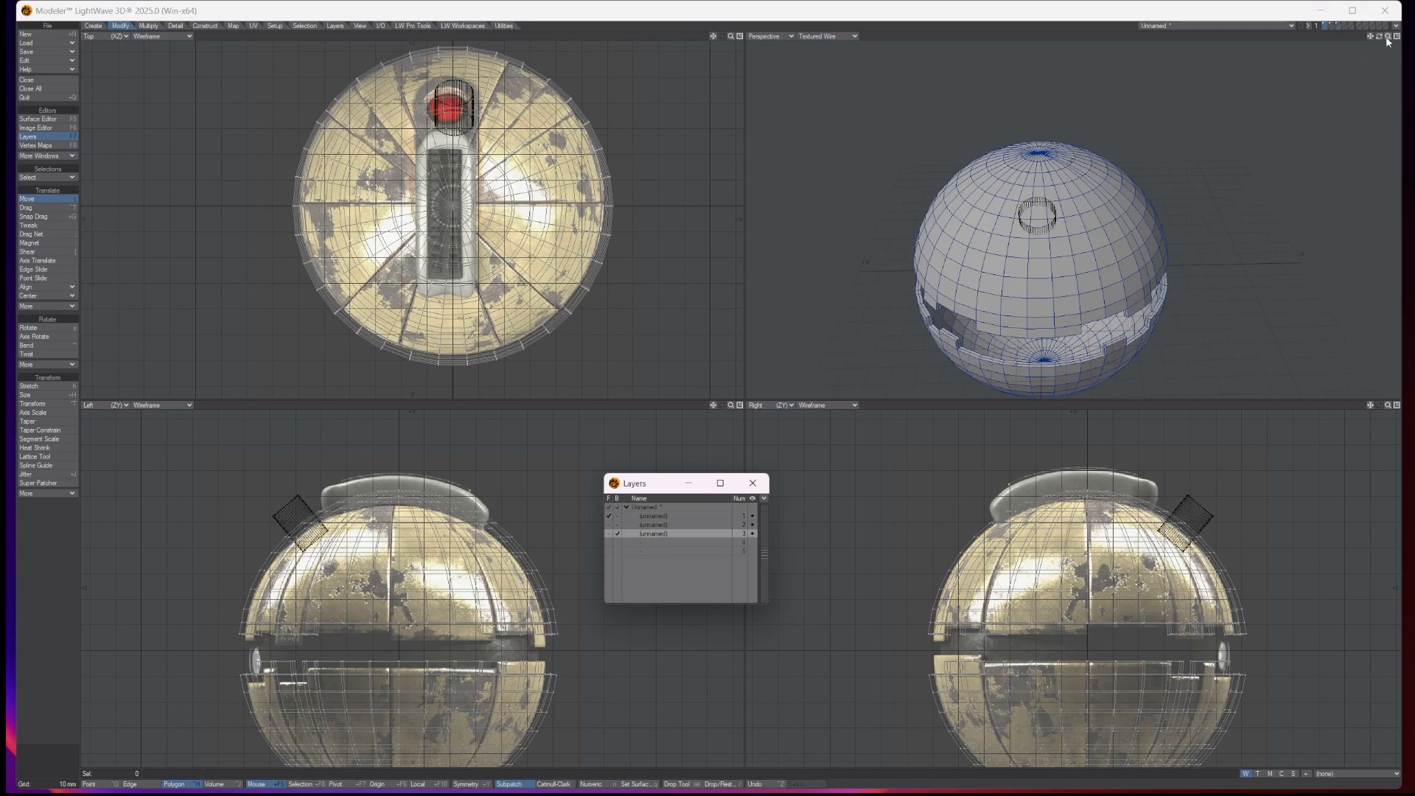
mouse_move(1378, 37)
left_mouse_down()
mouse_move(1347, 18)
mouse_move(1378, 45)
mouse_move(1404, 41)
mouse_move(1390, 49)
mouse_move(1380, 22)
left_mouse_up()
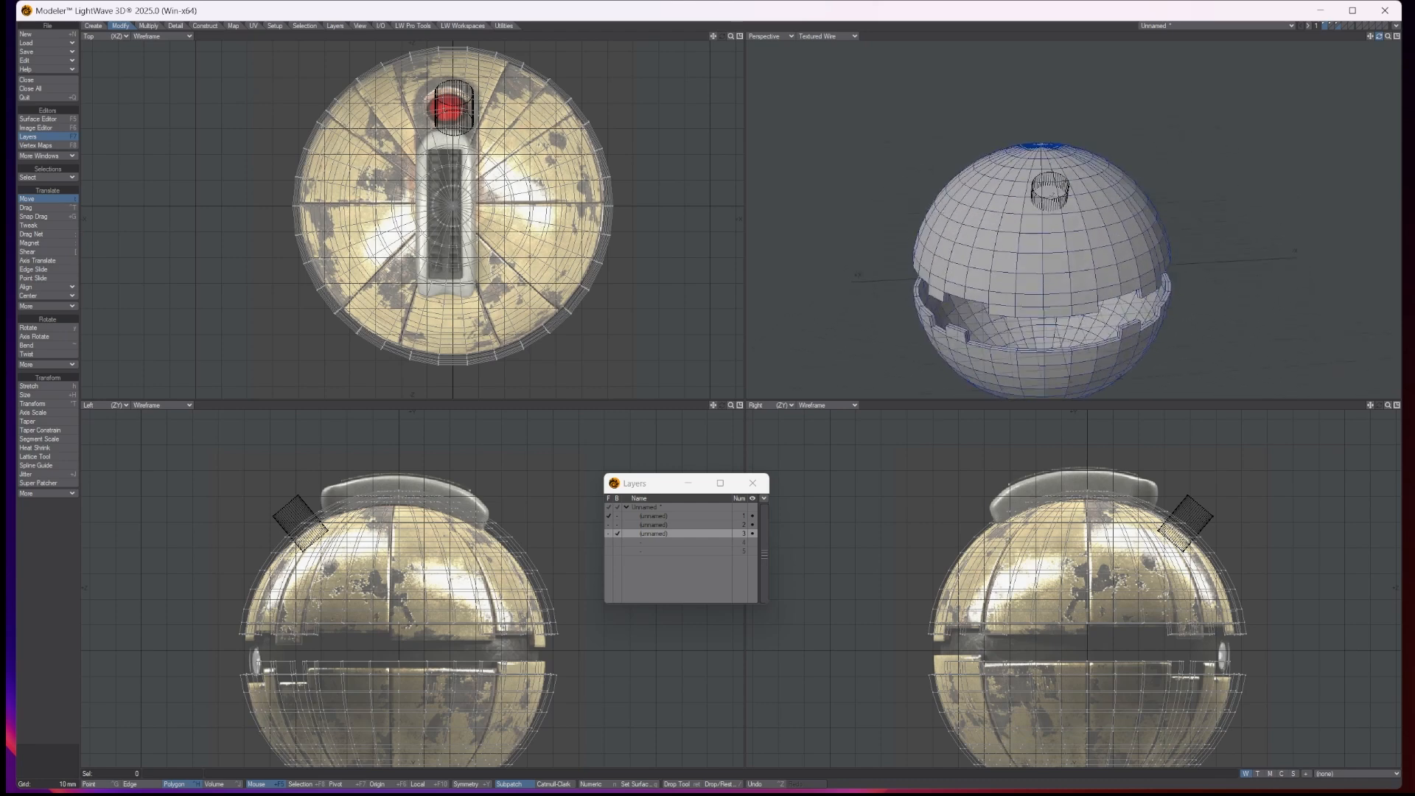
Step: Bring all three layers to the foreground and examine the tilted cylinder's placement on the shell from several angles
left_click(605, 517)
left_click(607, 533)
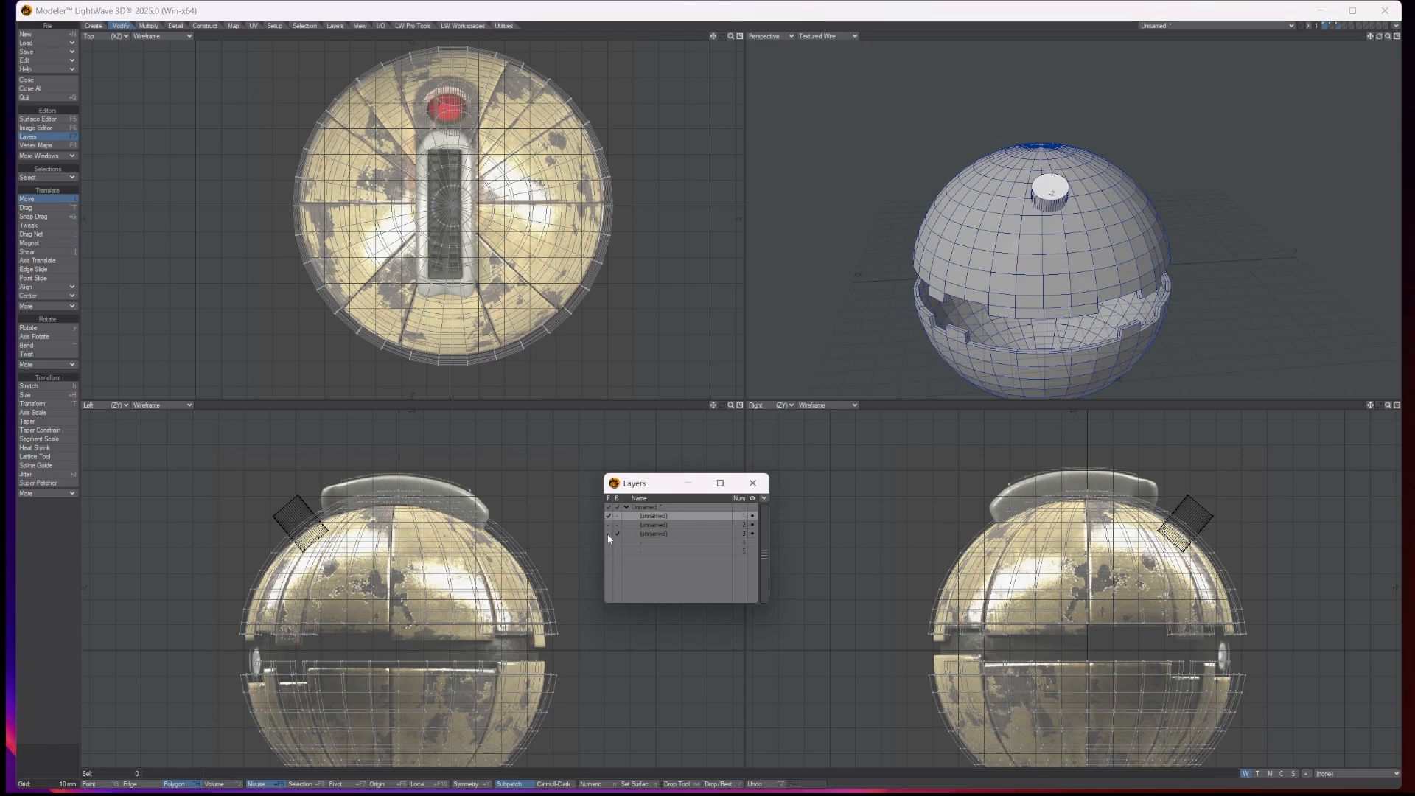
left_click(608, 517)
left_click(609, 524)
left_click(609, 523)
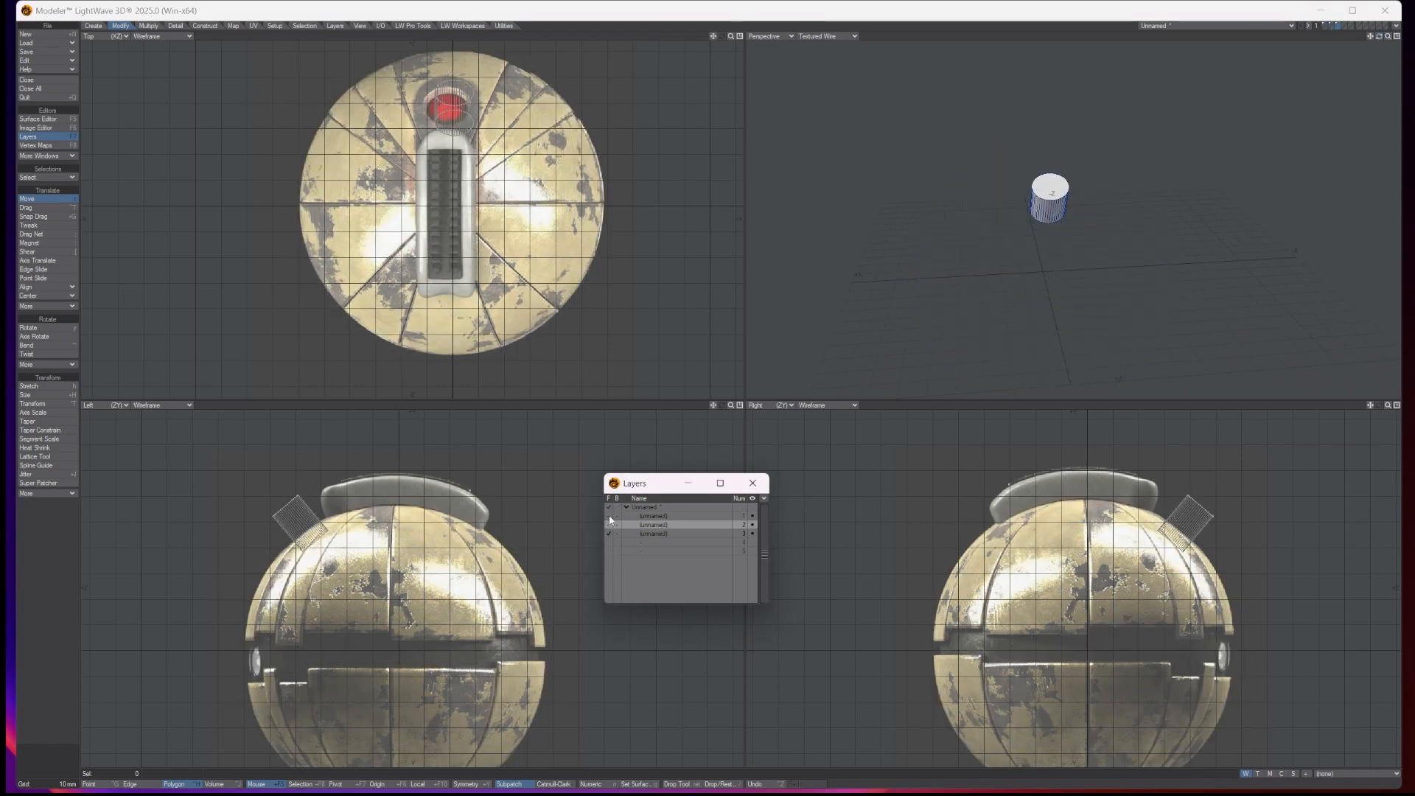
left_click(608, 516)
left_click(608, 524)
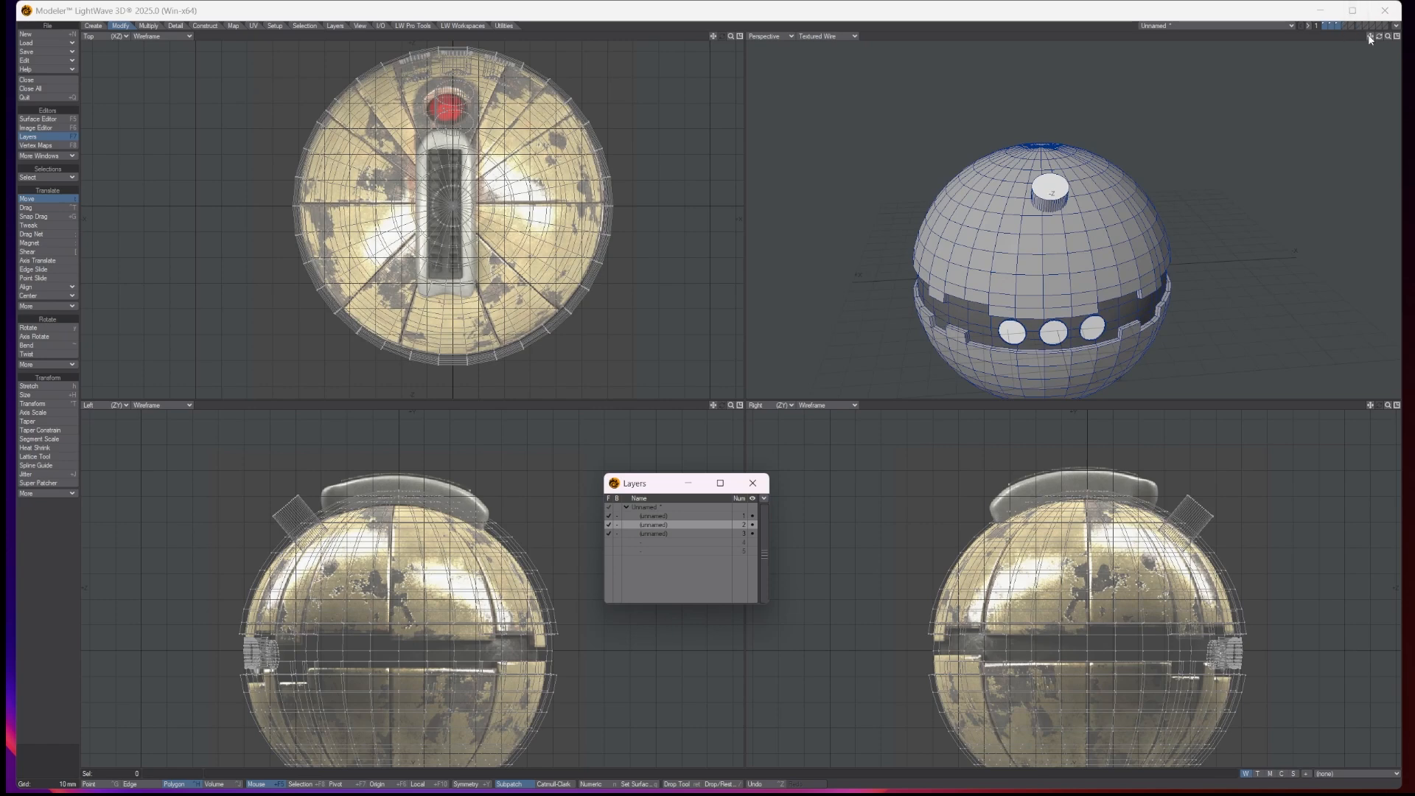
left_click_drag(1378, 36, 1286, 6)
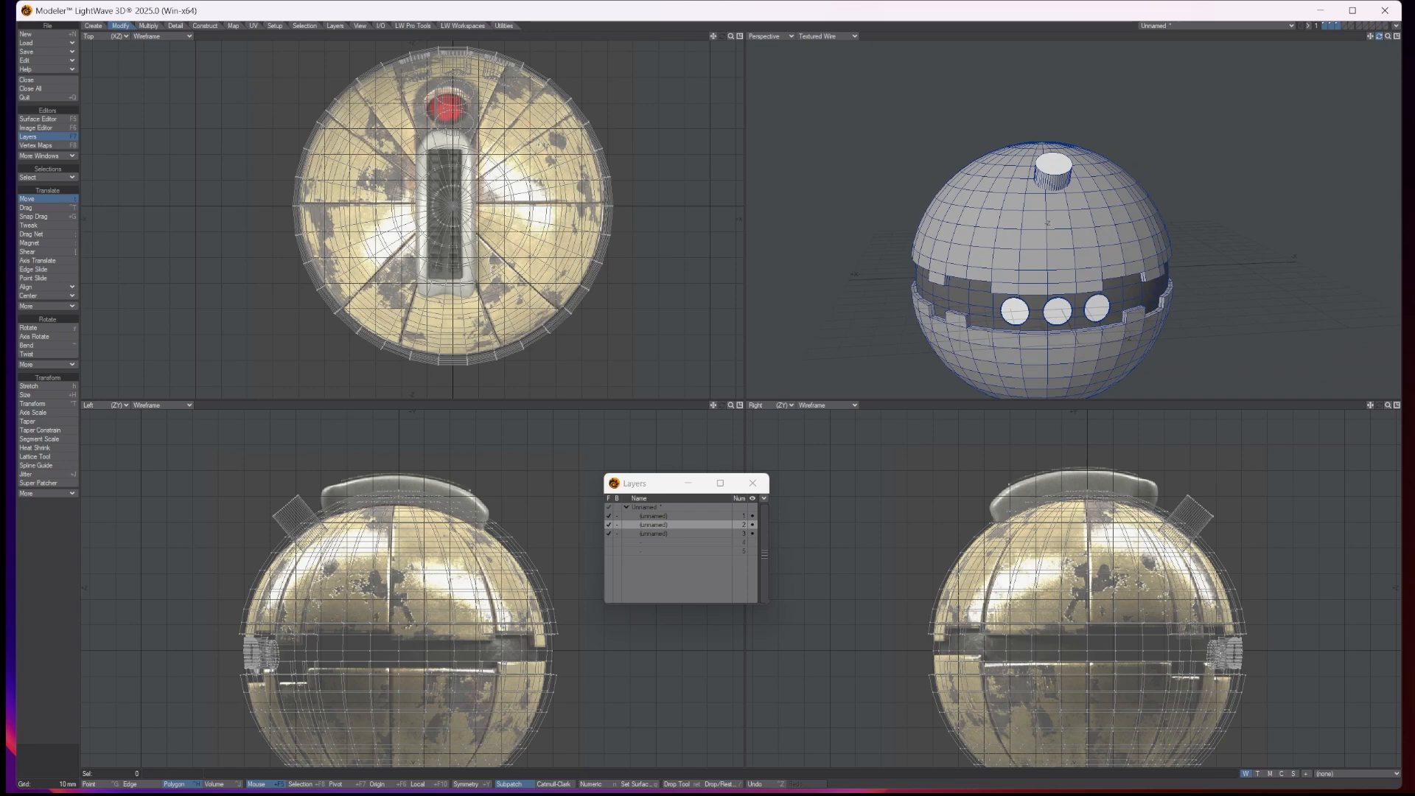
left_click_drag(1286, 6, 1271, 5)
left_click_drag(1379, 36, 1370, 57)
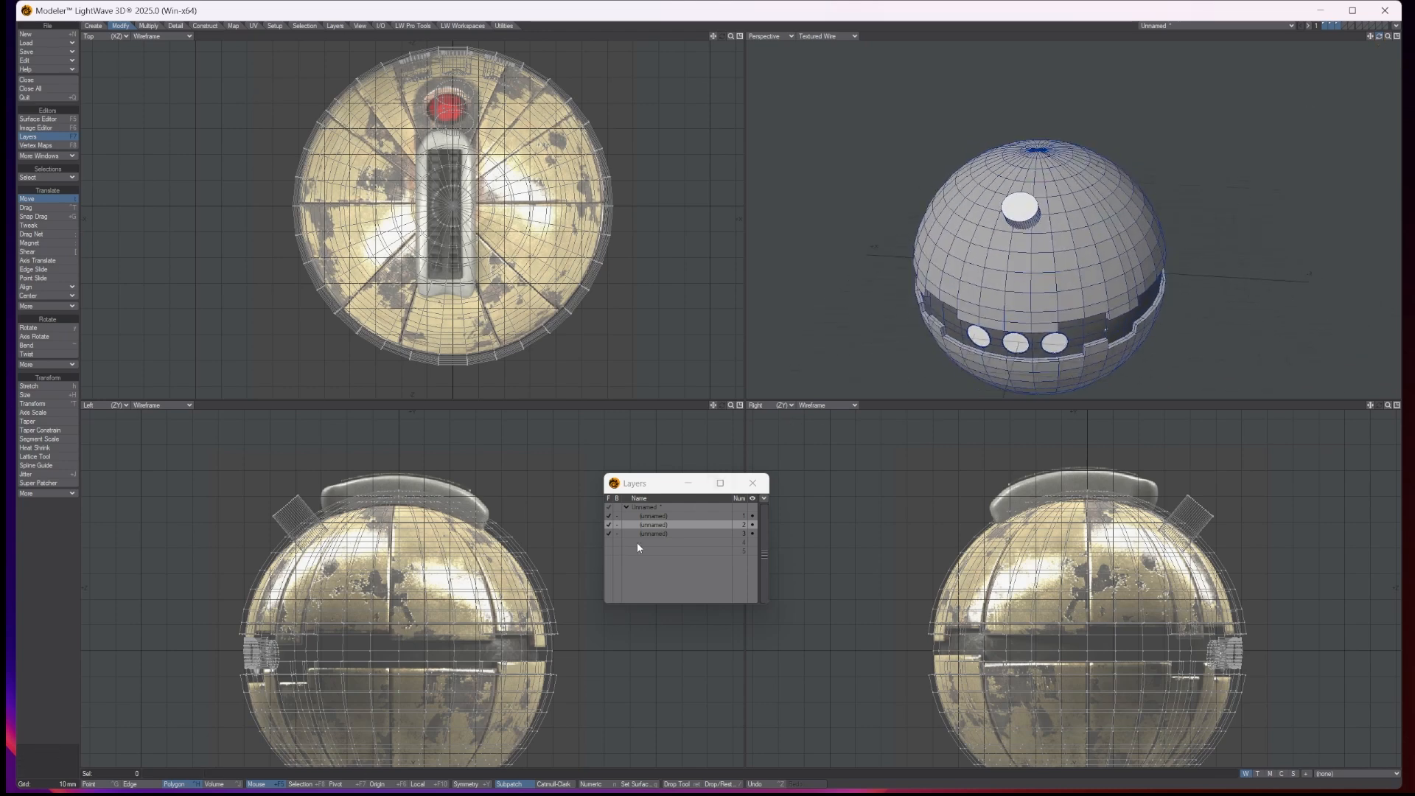
Step: Stencil the layer 3 cylinder's outline onto the layer 1 sphere with Solid Drill, using the Default surface
left_click(654, 517)
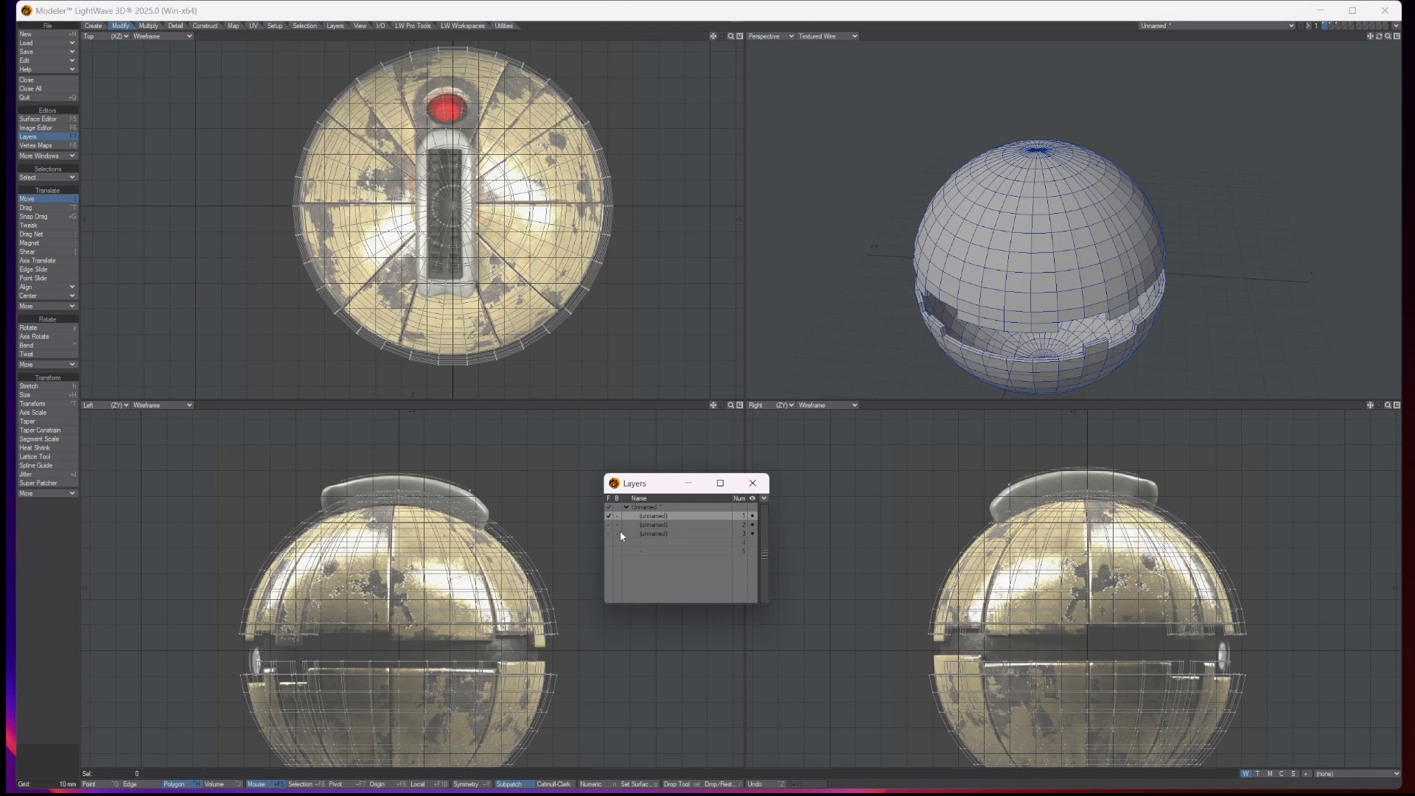
left_click(619, 533)
left_click(213, 27)
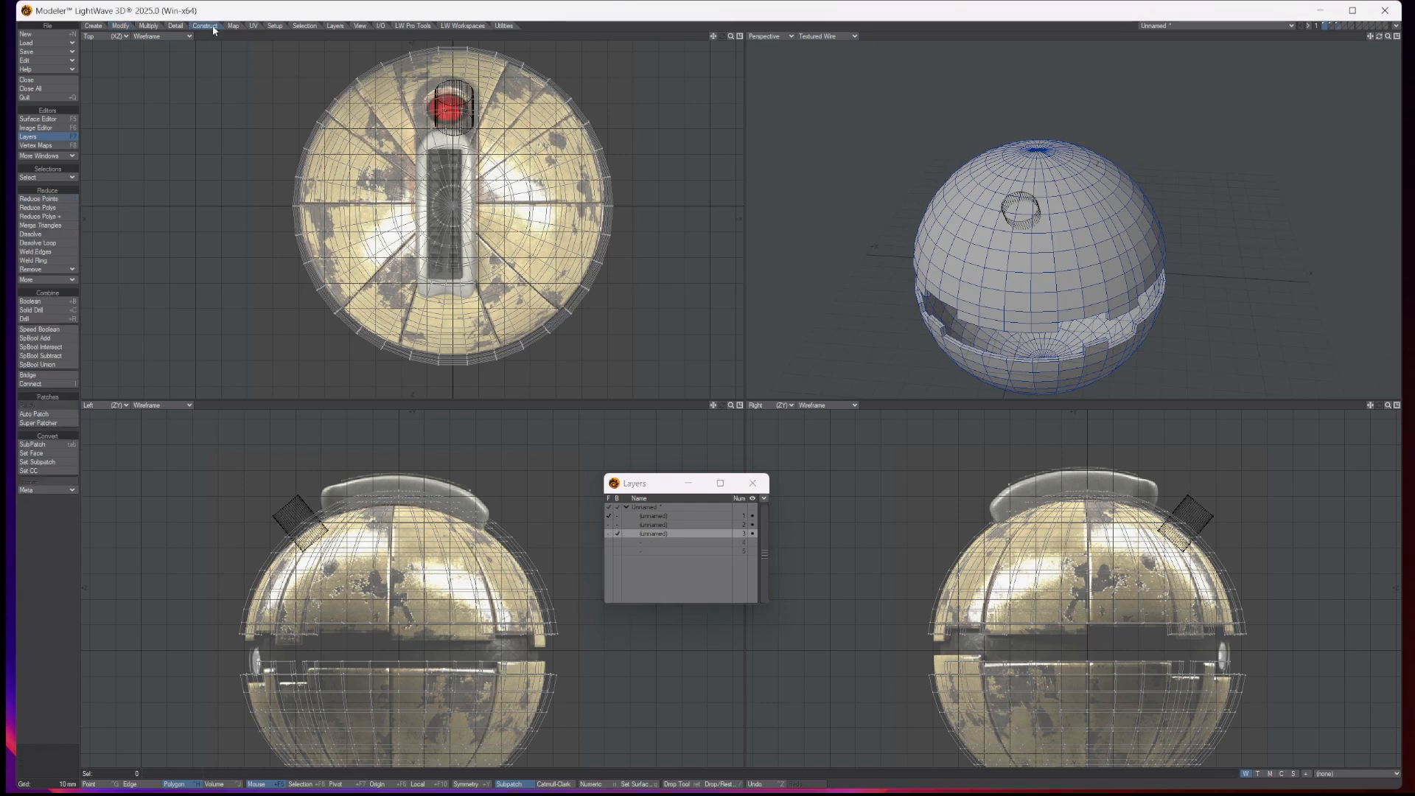
left_click(42, 311)
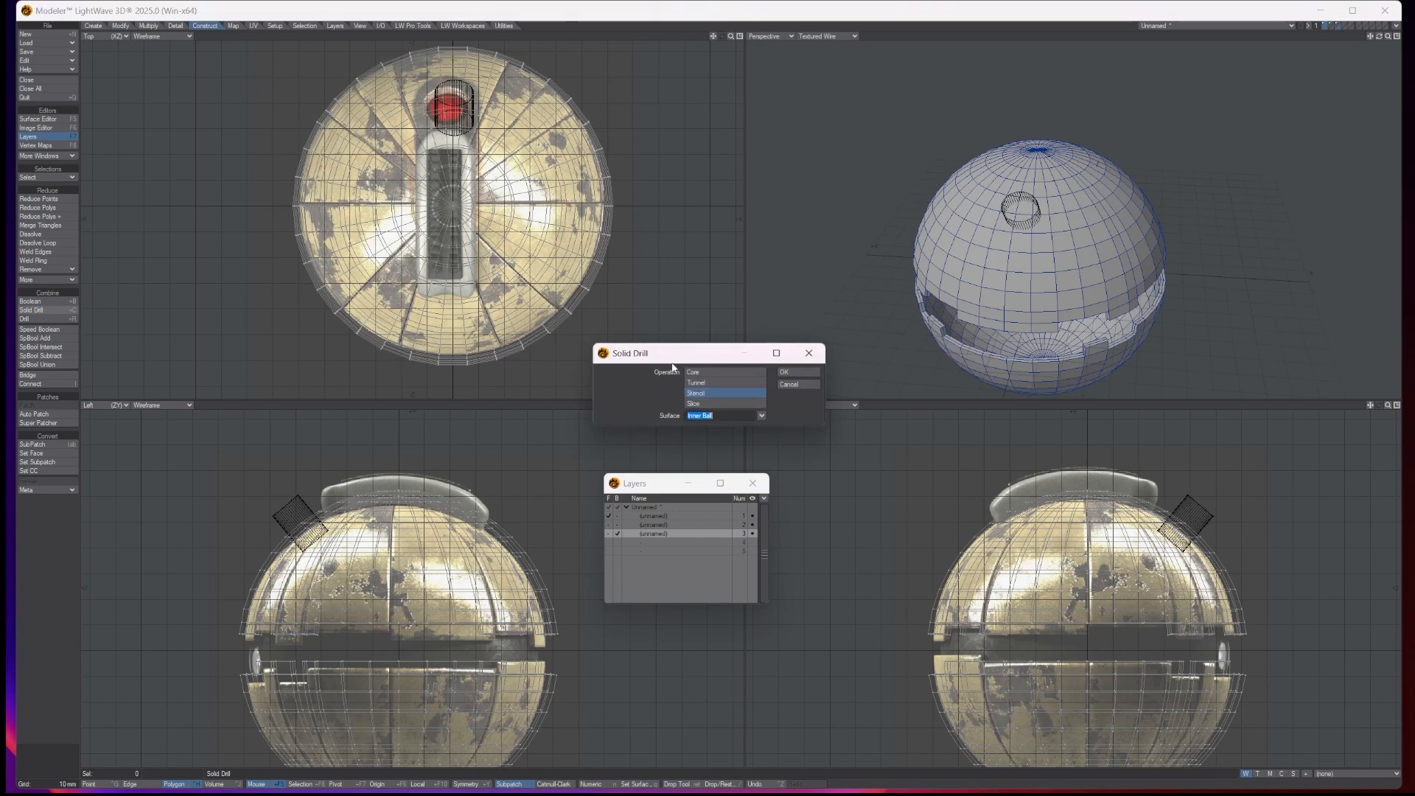
left_click(762, 417)
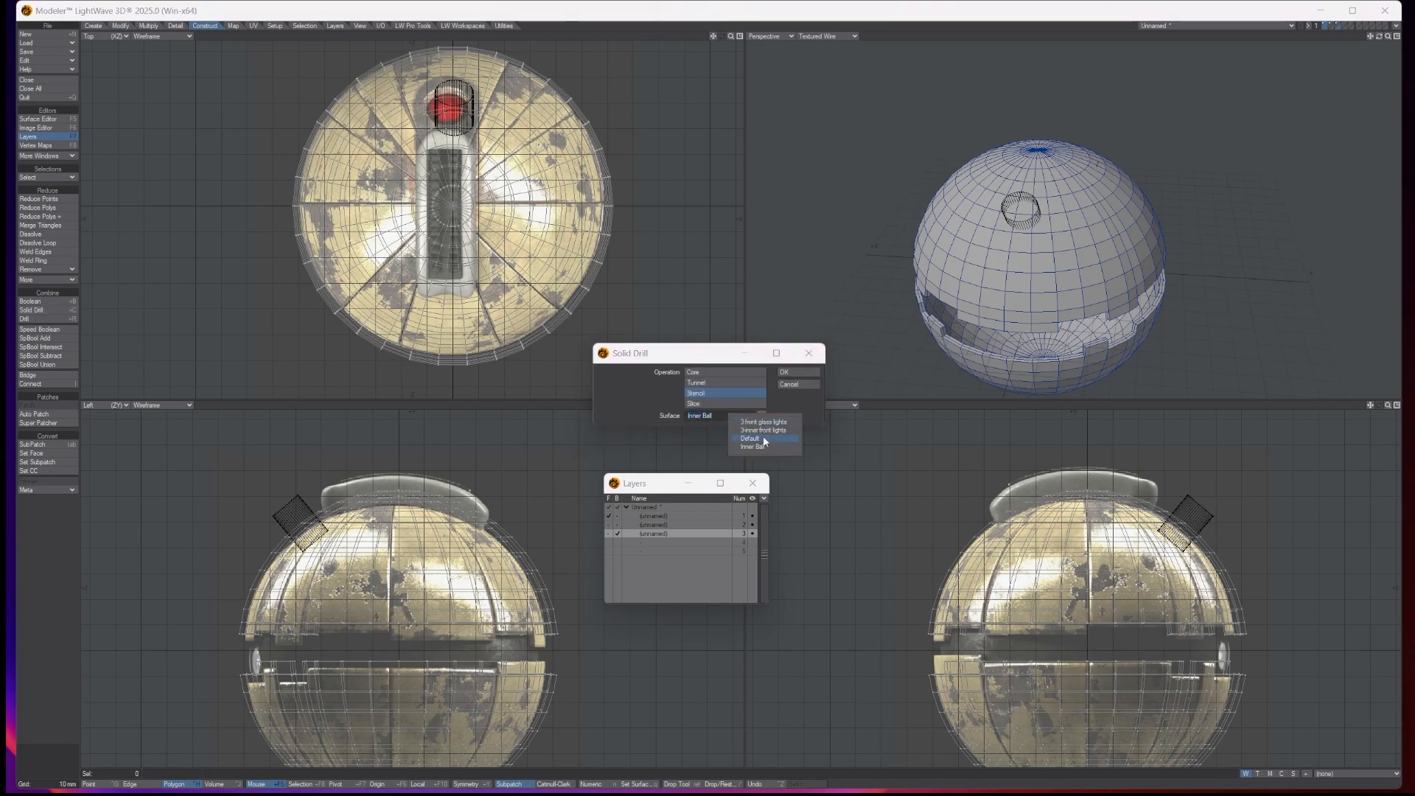
left_click(763, 438)
left_click(799, 373)
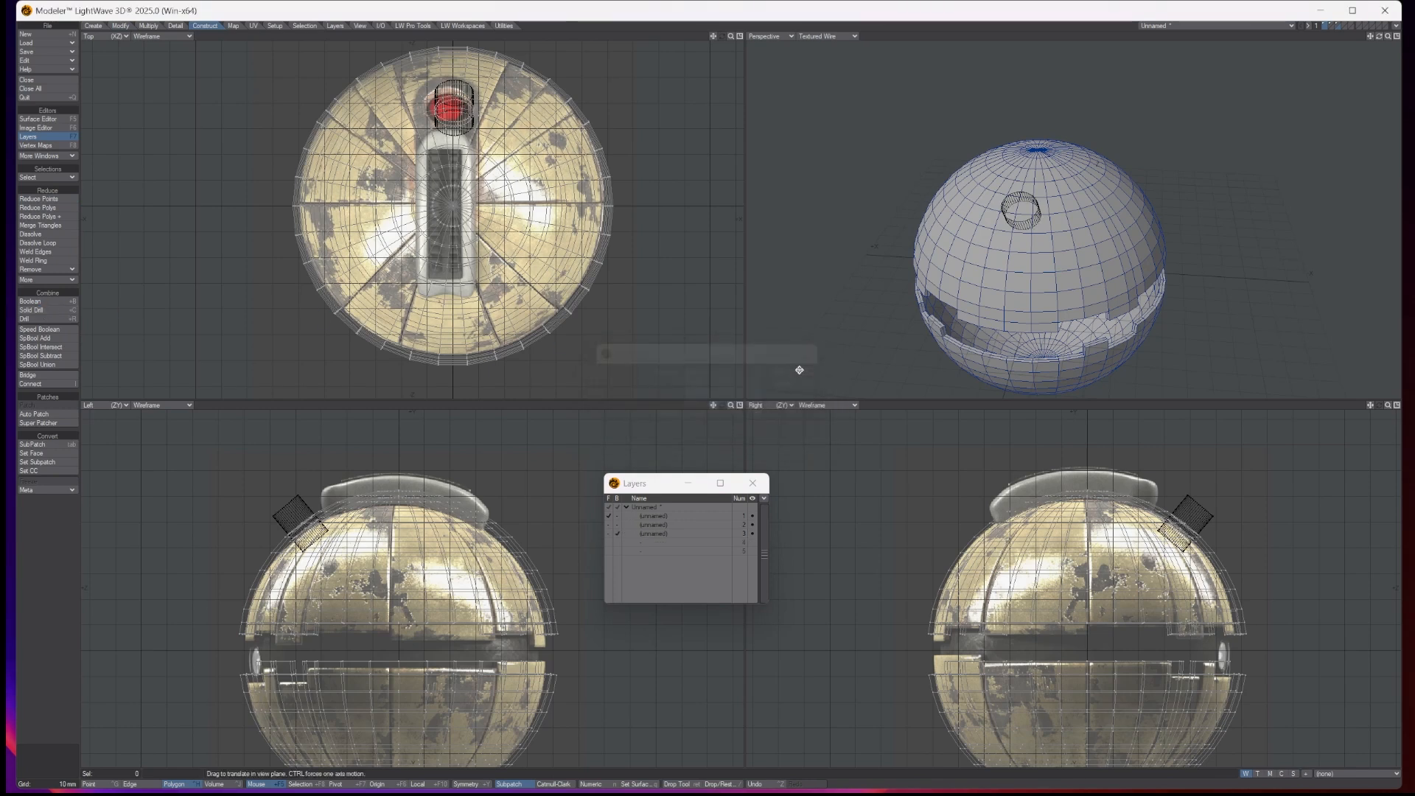
Step: On the sphere layer, select the polygons inside the stencilled circle and merge them into one with Dissolve
left_click(657, 518)
scroll(1021, 223, "up", 5)
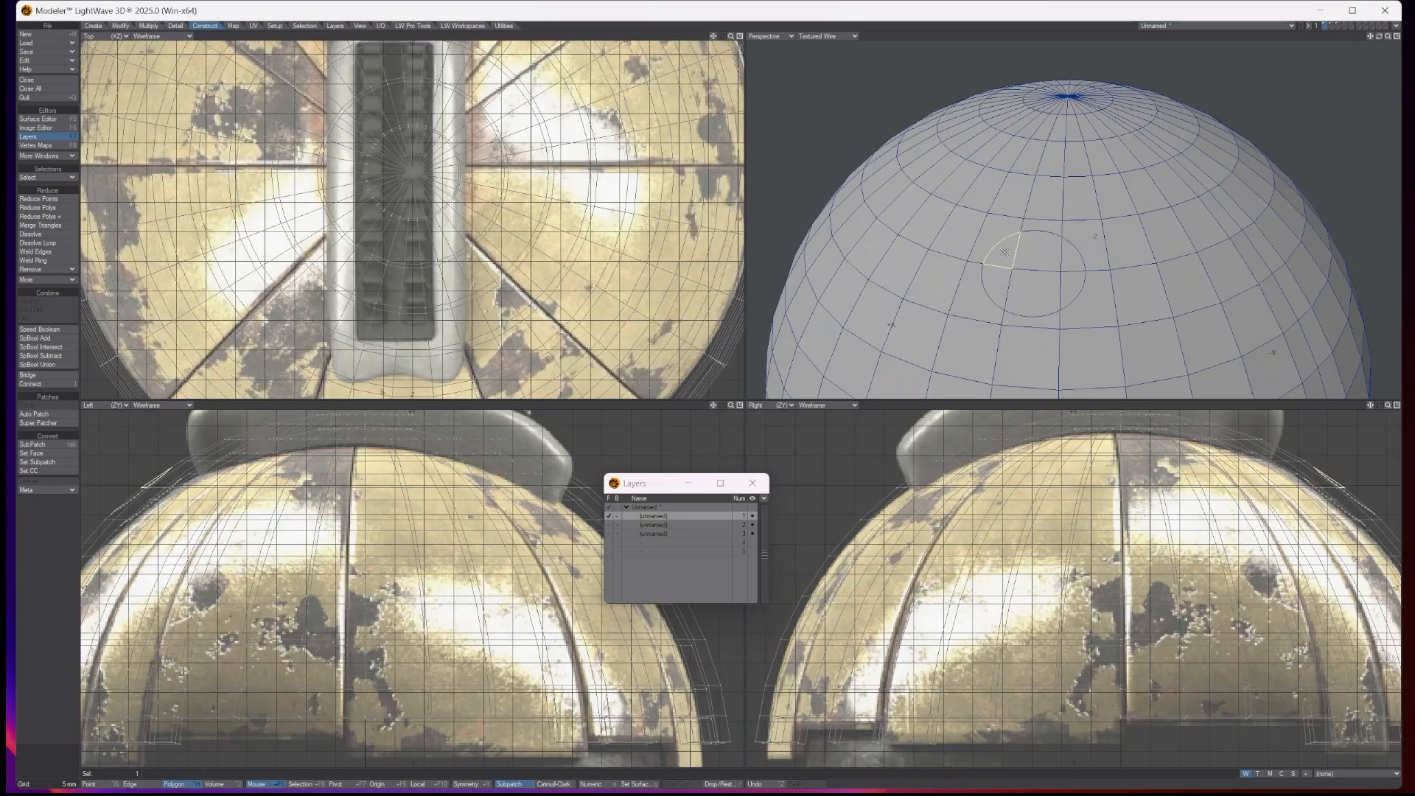
mouse_move(1018, 253)
left_mouse_down()
mouse_move(1053, 263)
mouse_move(1068, 302)
mouse_move(991, 291)
left_mouse_up()
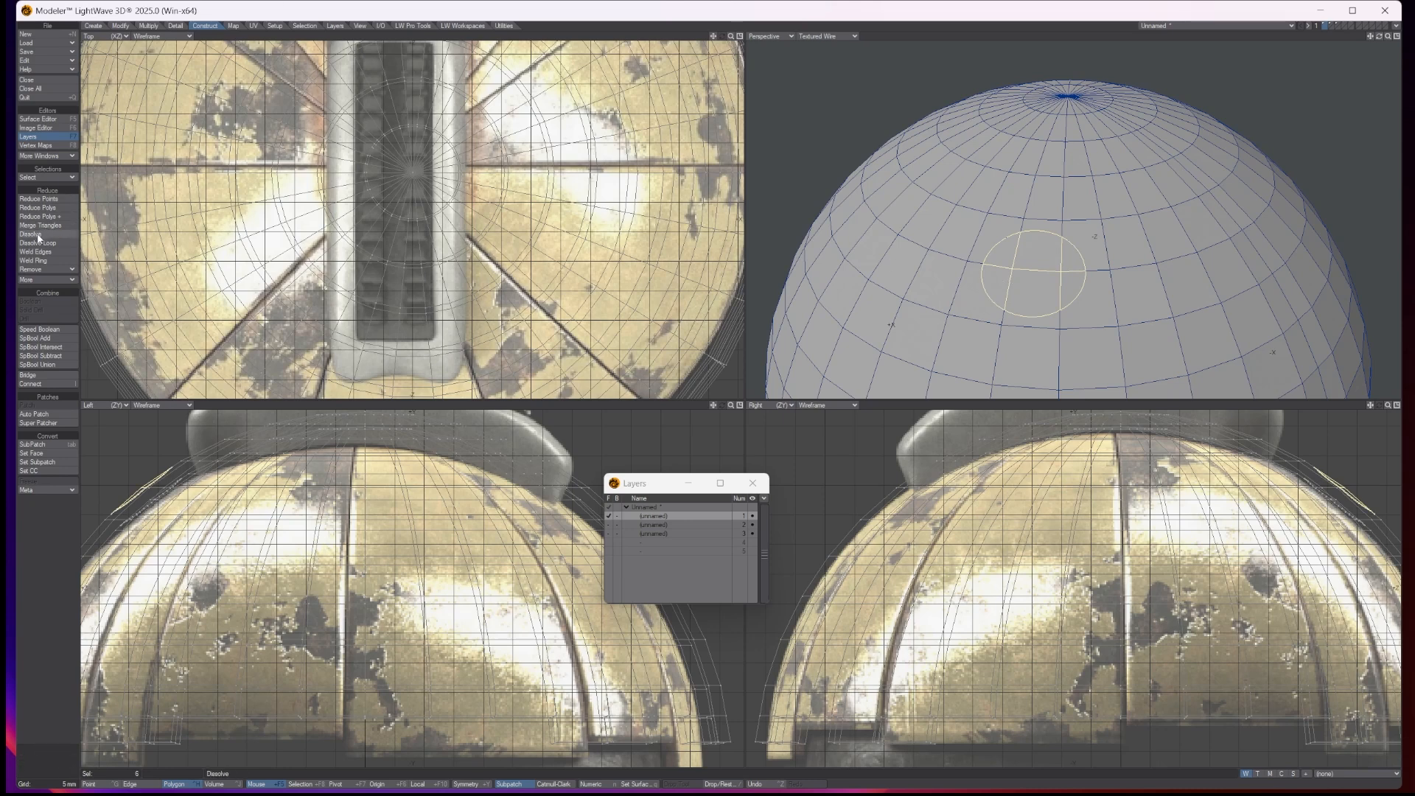
left_click(39, 235)
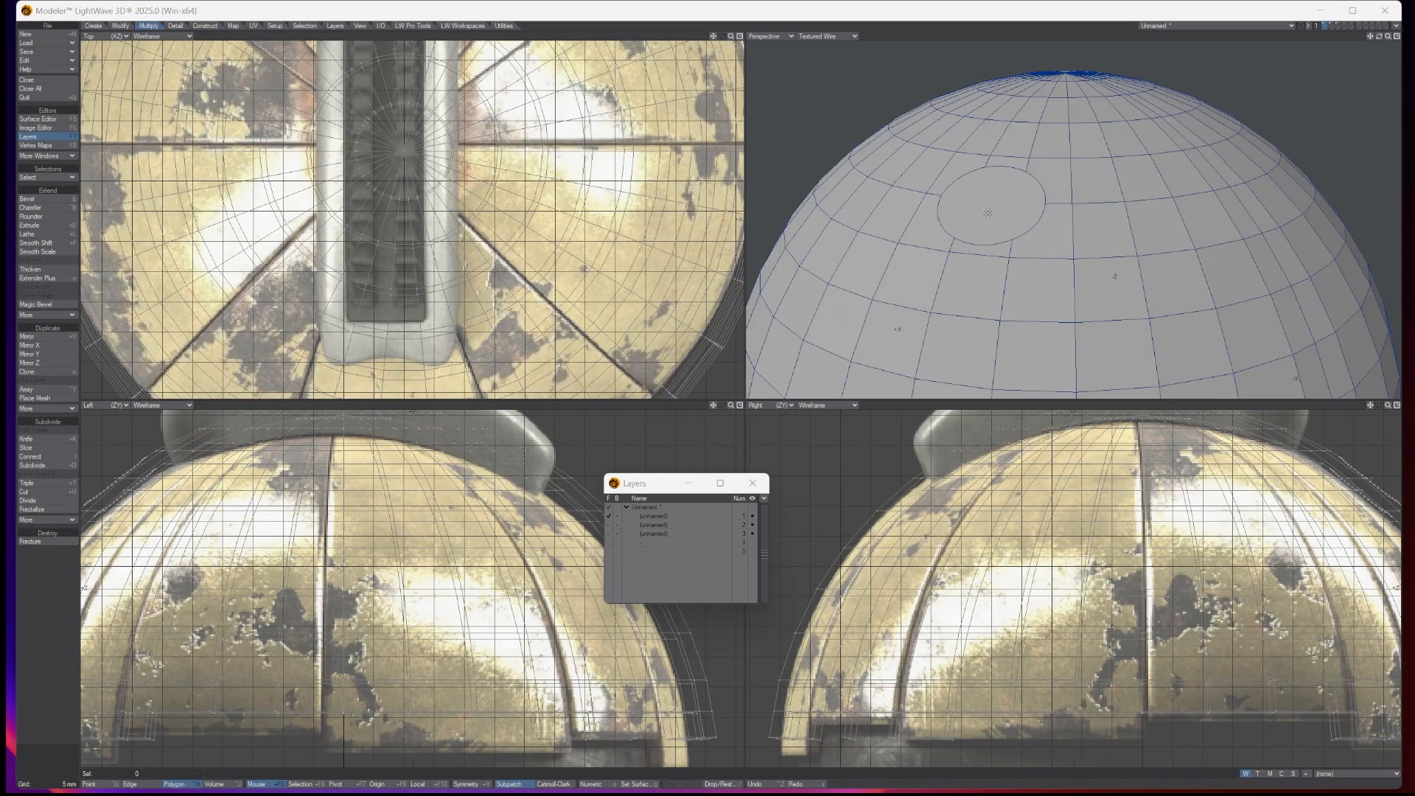
Step: Bevel the circular polygon with a 1 mm inset, and bevel it again with a -3.5 mm shift to sink a recess
left_click(987, 213)
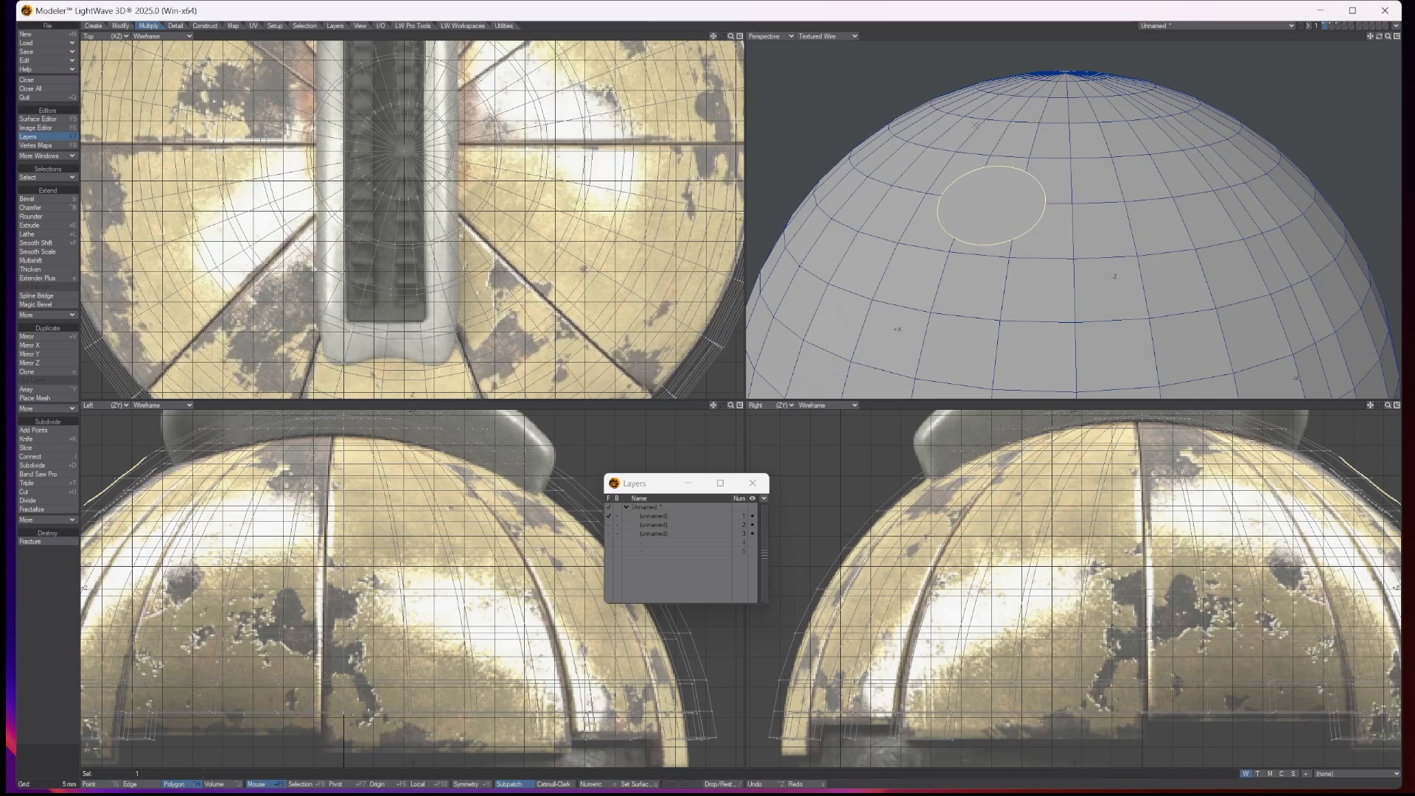
left_click(56, 197)
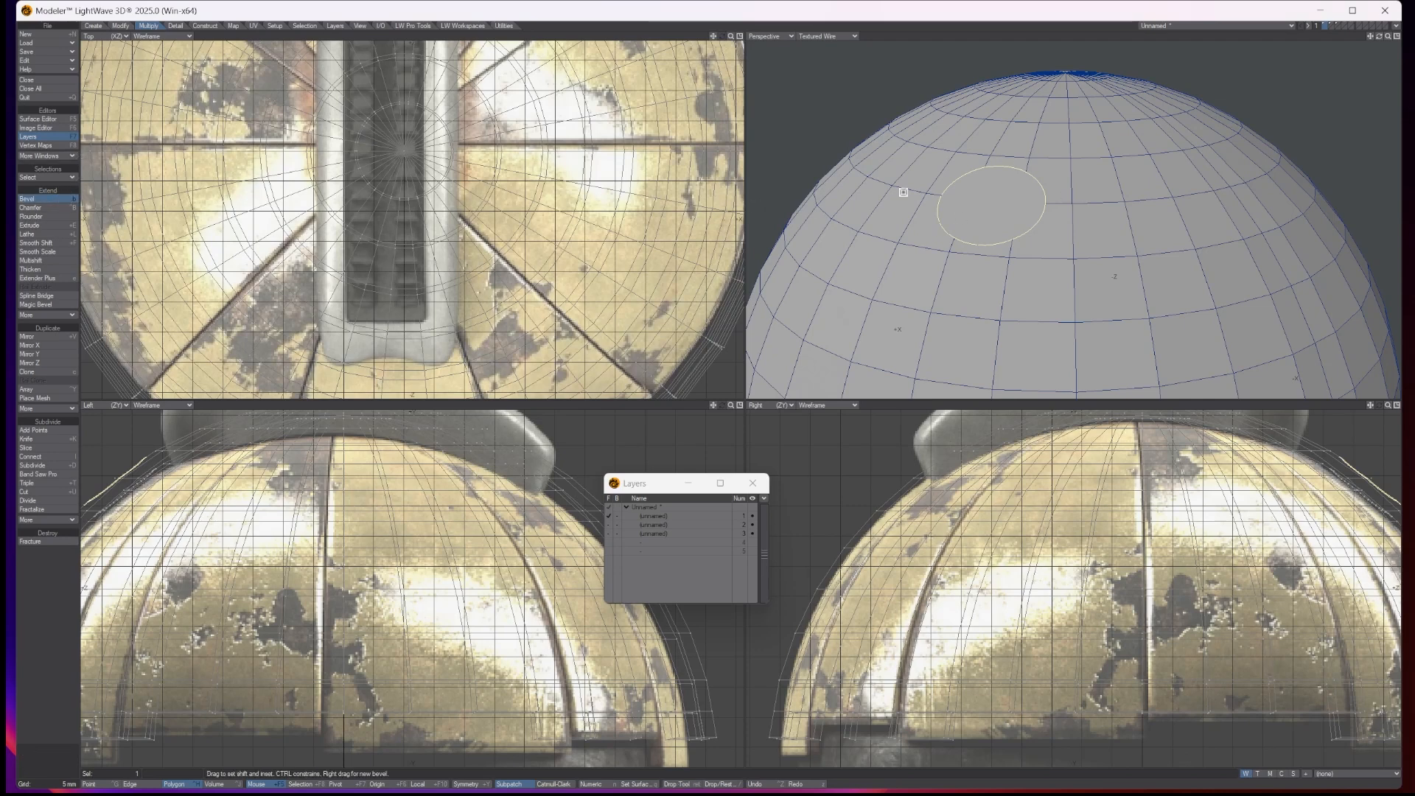
left_click_drag(973, 208, 969, 210)
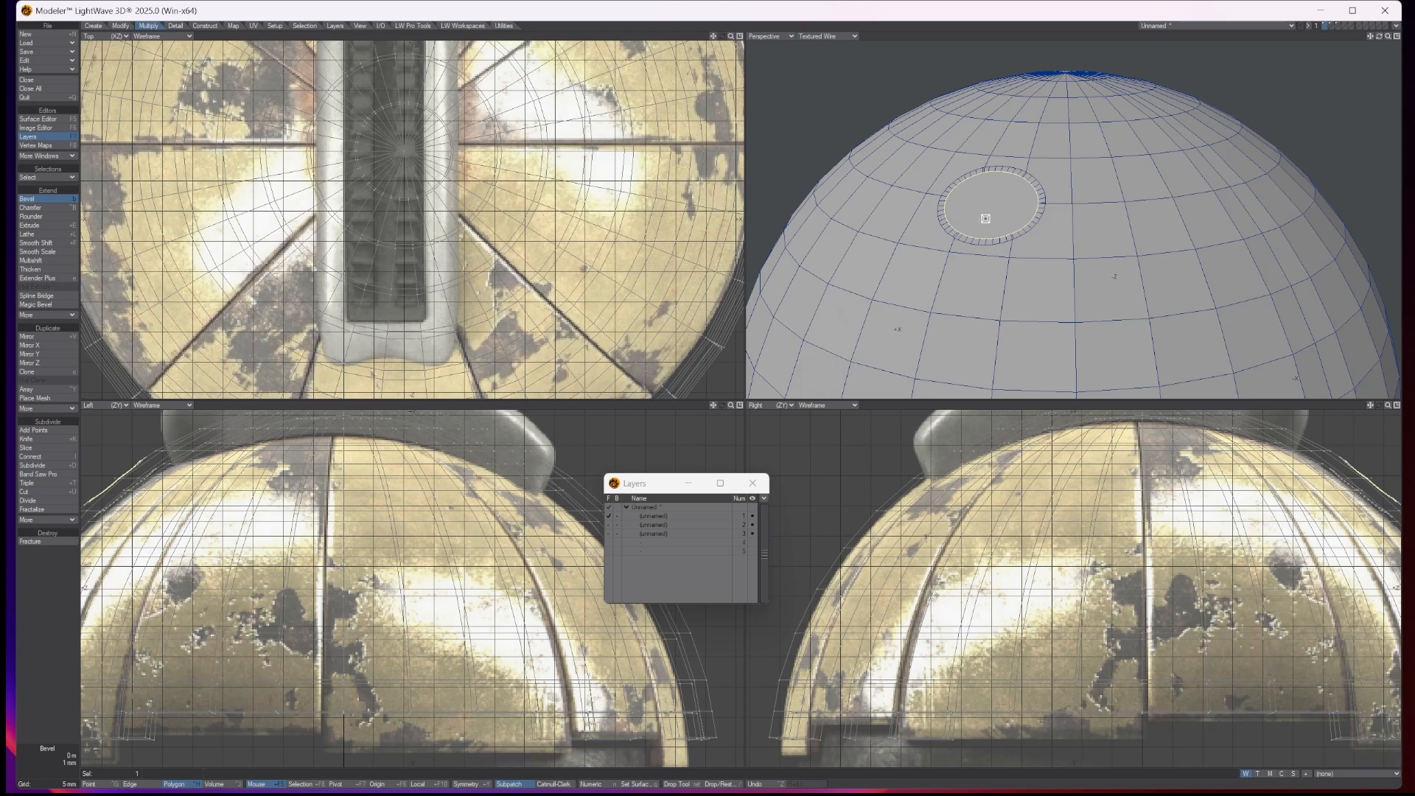
left_click_drag(985, 219, 985, 241)
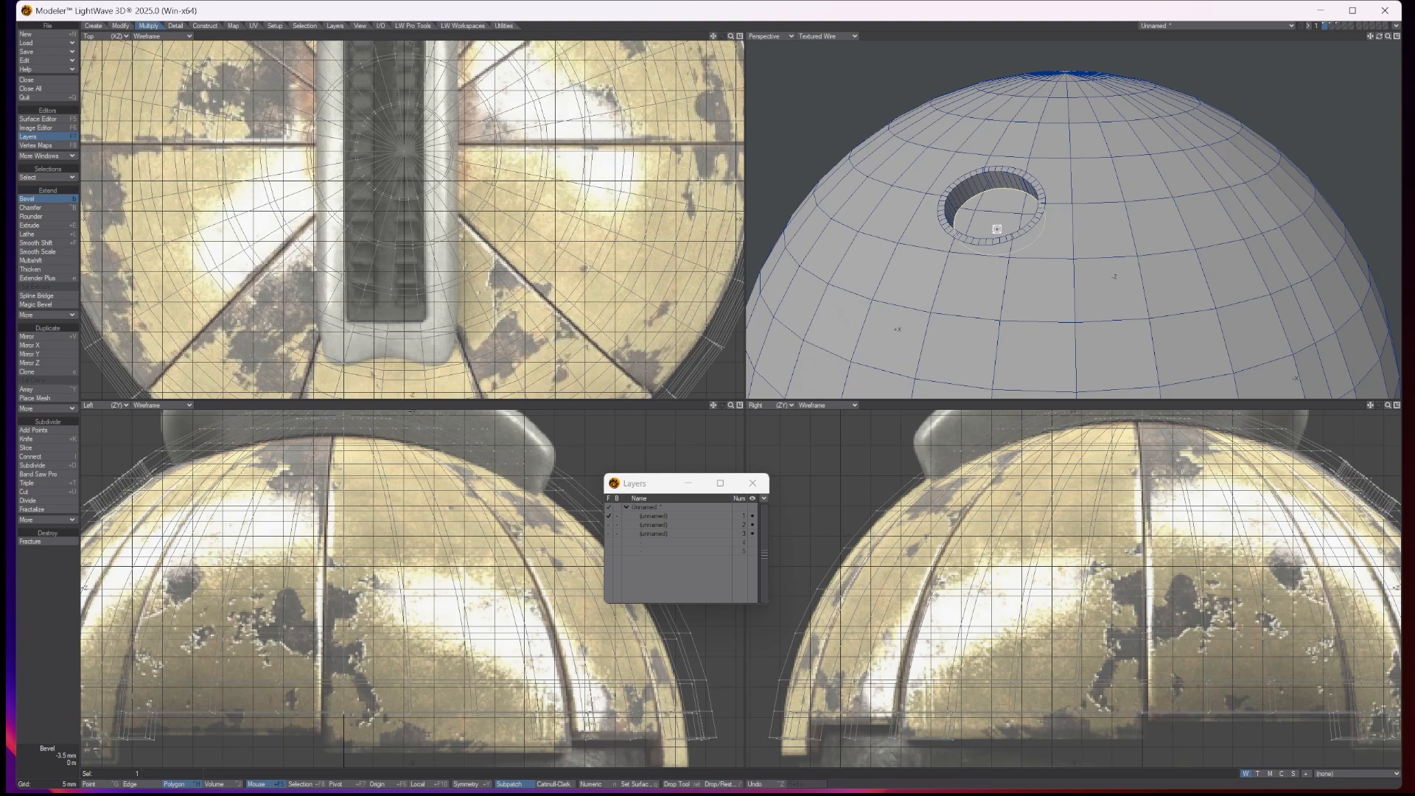
key("space")
key("/")
Step: Select the inner rim edge loop of the circular recess and chamfer it slightly
scroll(1033, 162, "up", 3)
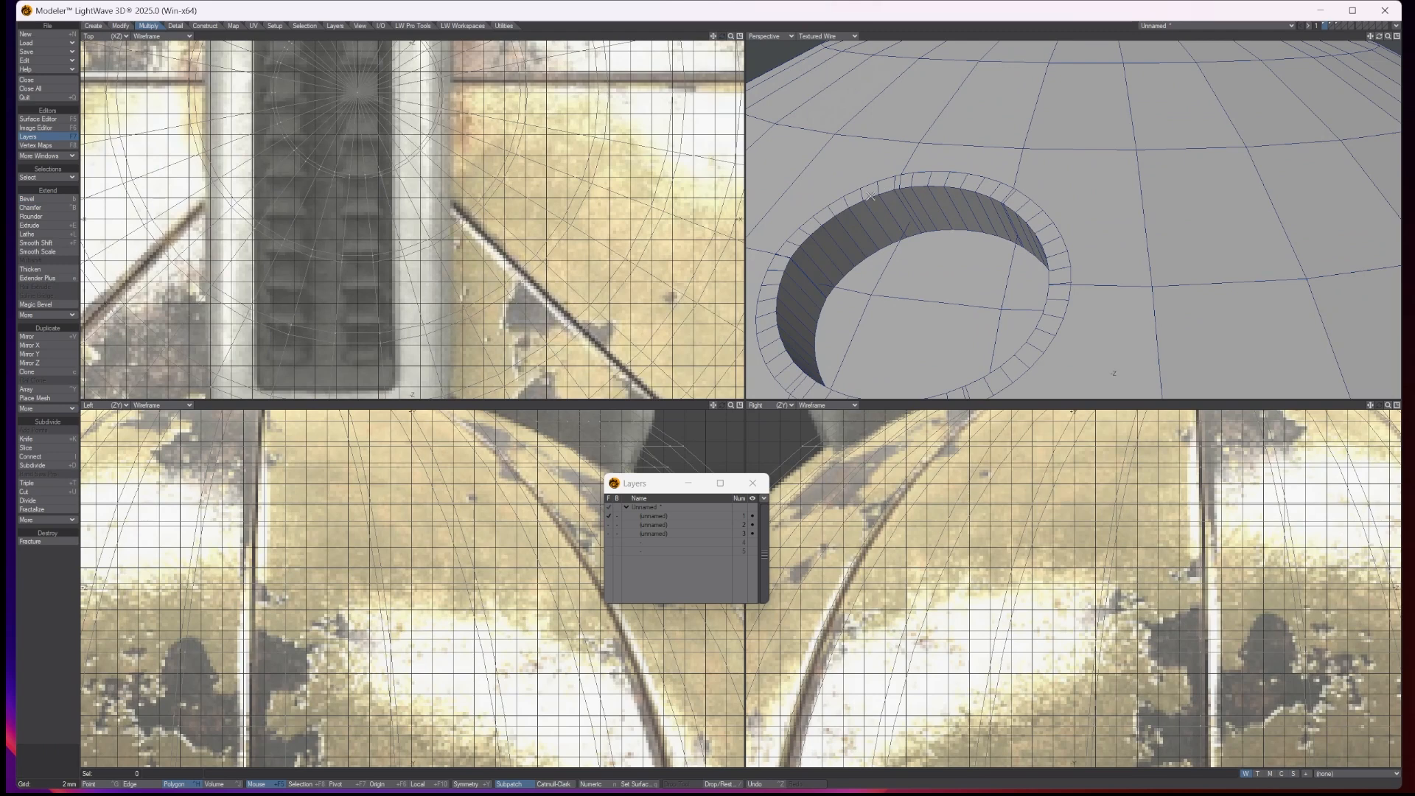
key("space")
key("space")
left_click_drag(955, 172, 1013, 187)
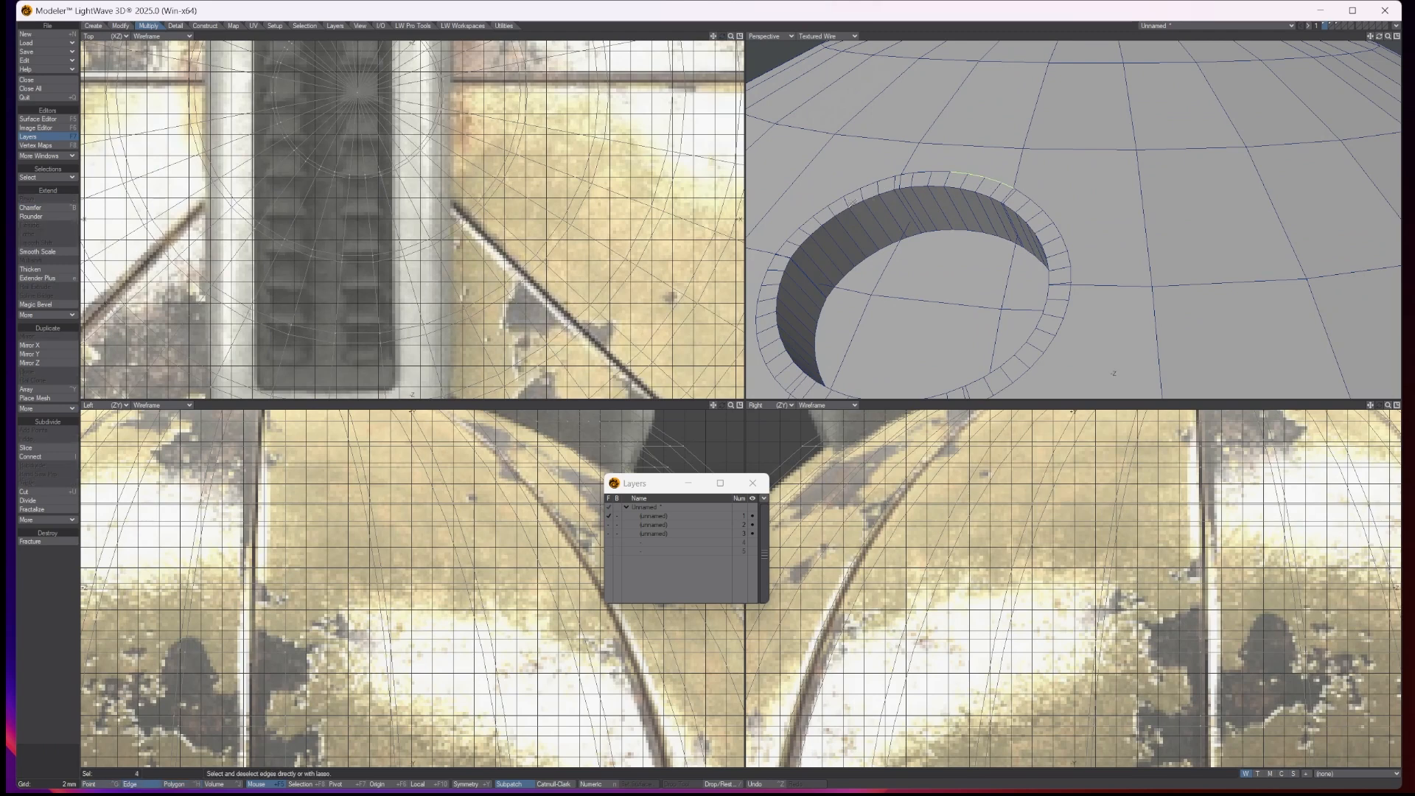
key("slash")
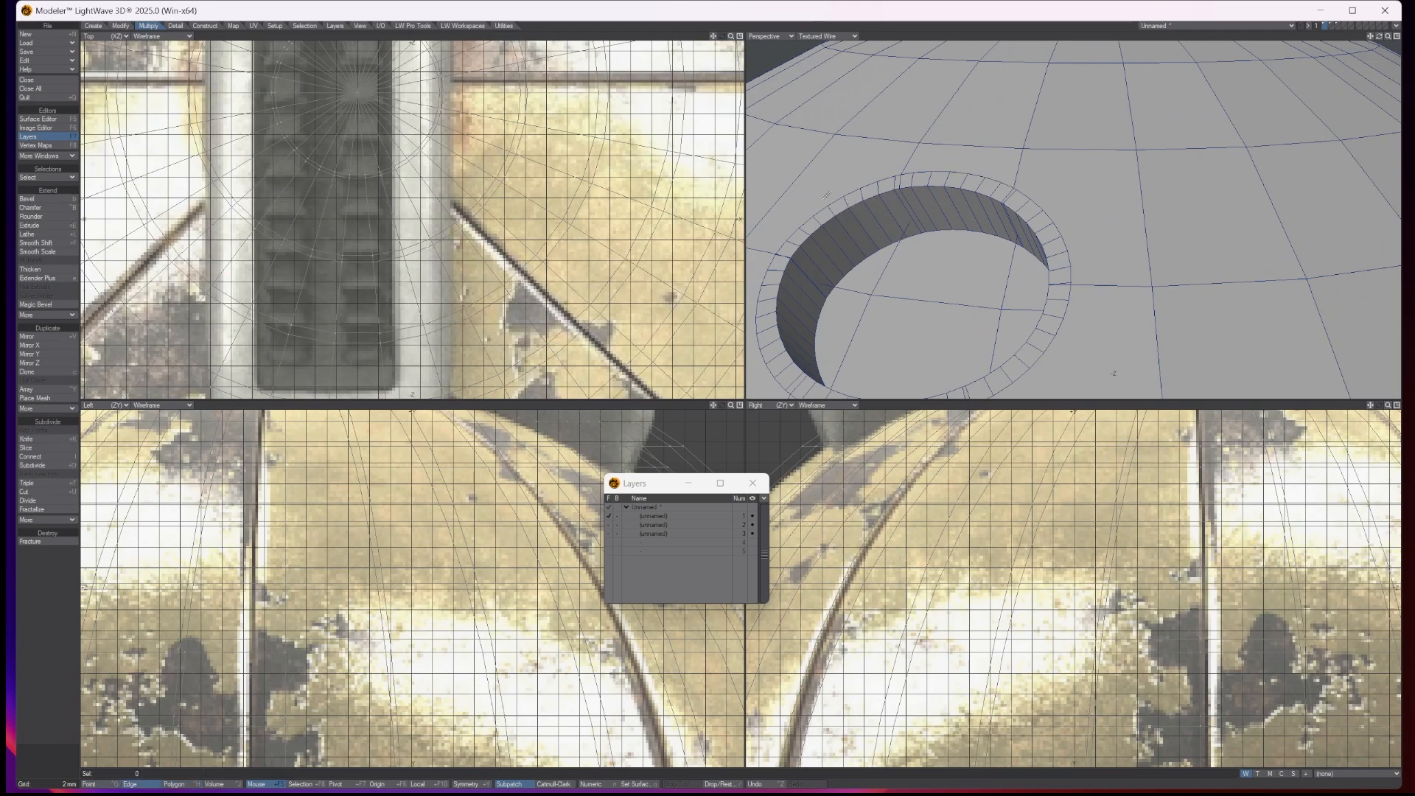
left_click(841, 212)
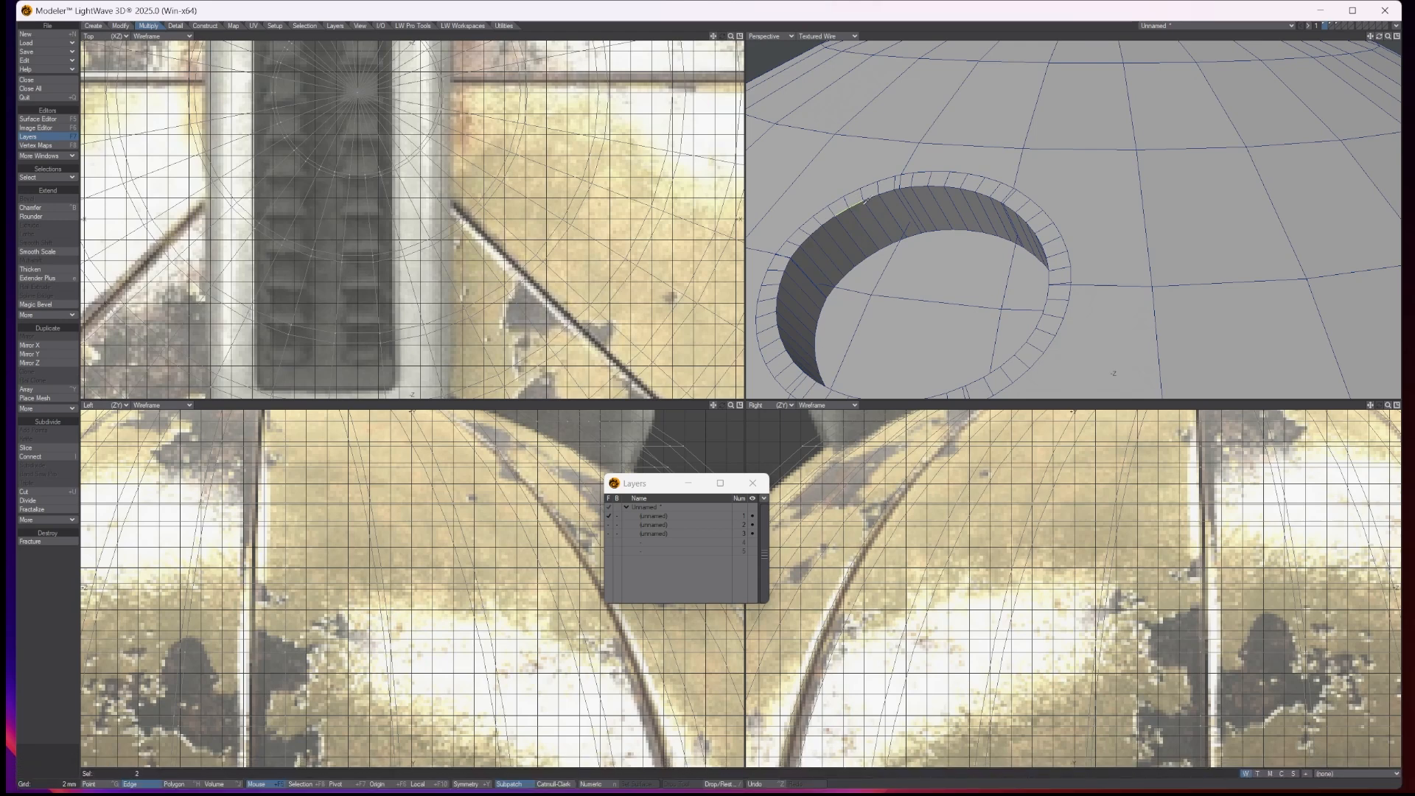
left_click(61, 176)
left_click(61, 176)
left_click(31, 207)
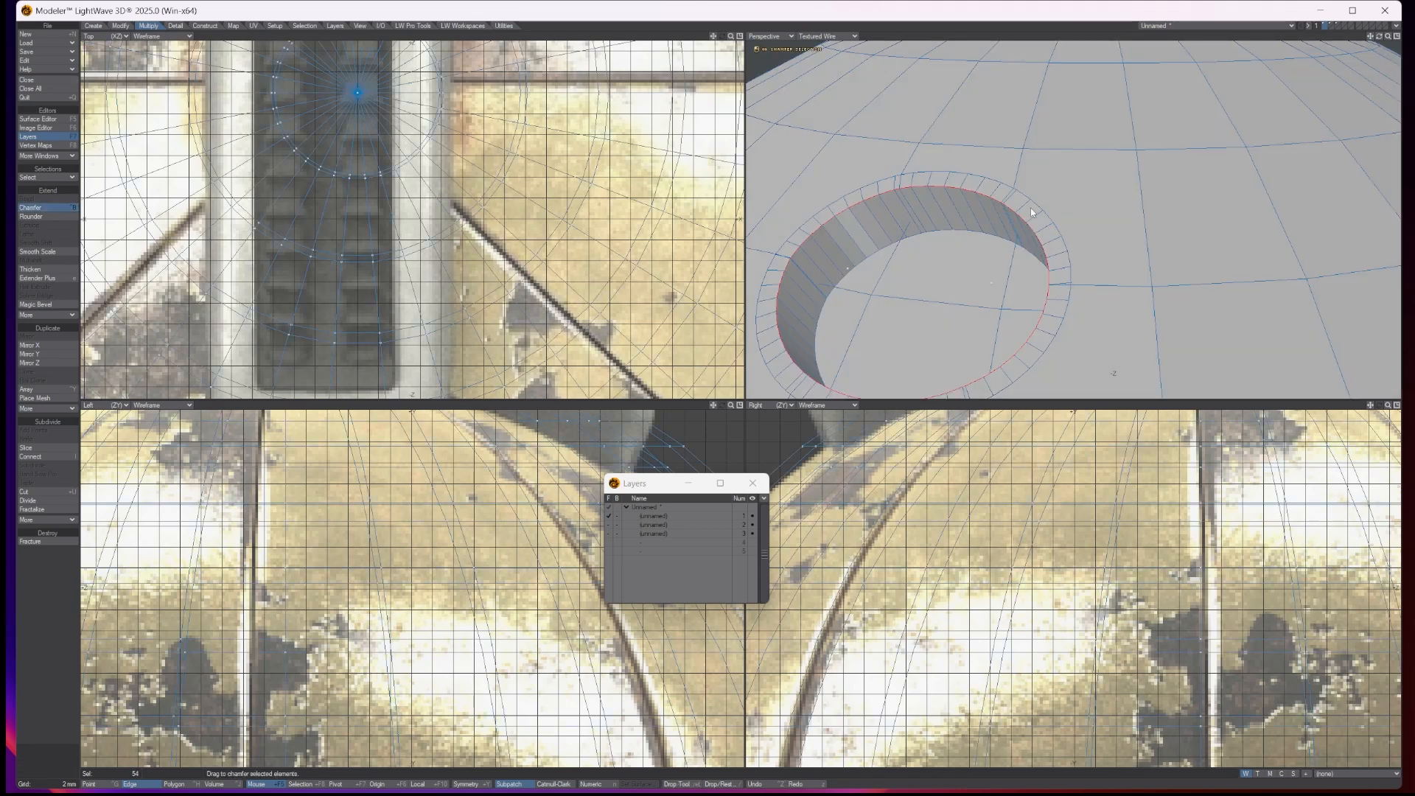
left_click_drag(933, 199, 958, 202)
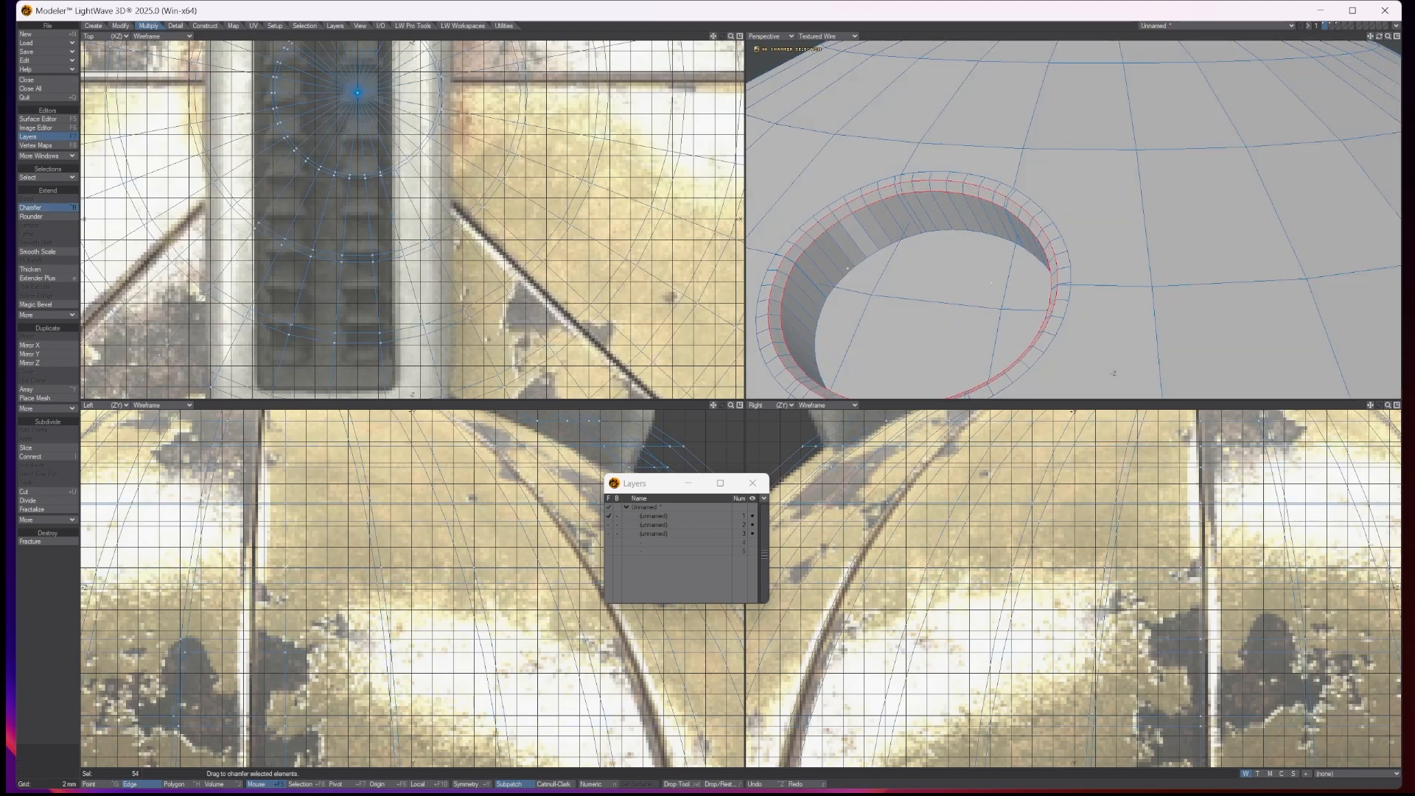
key("space")
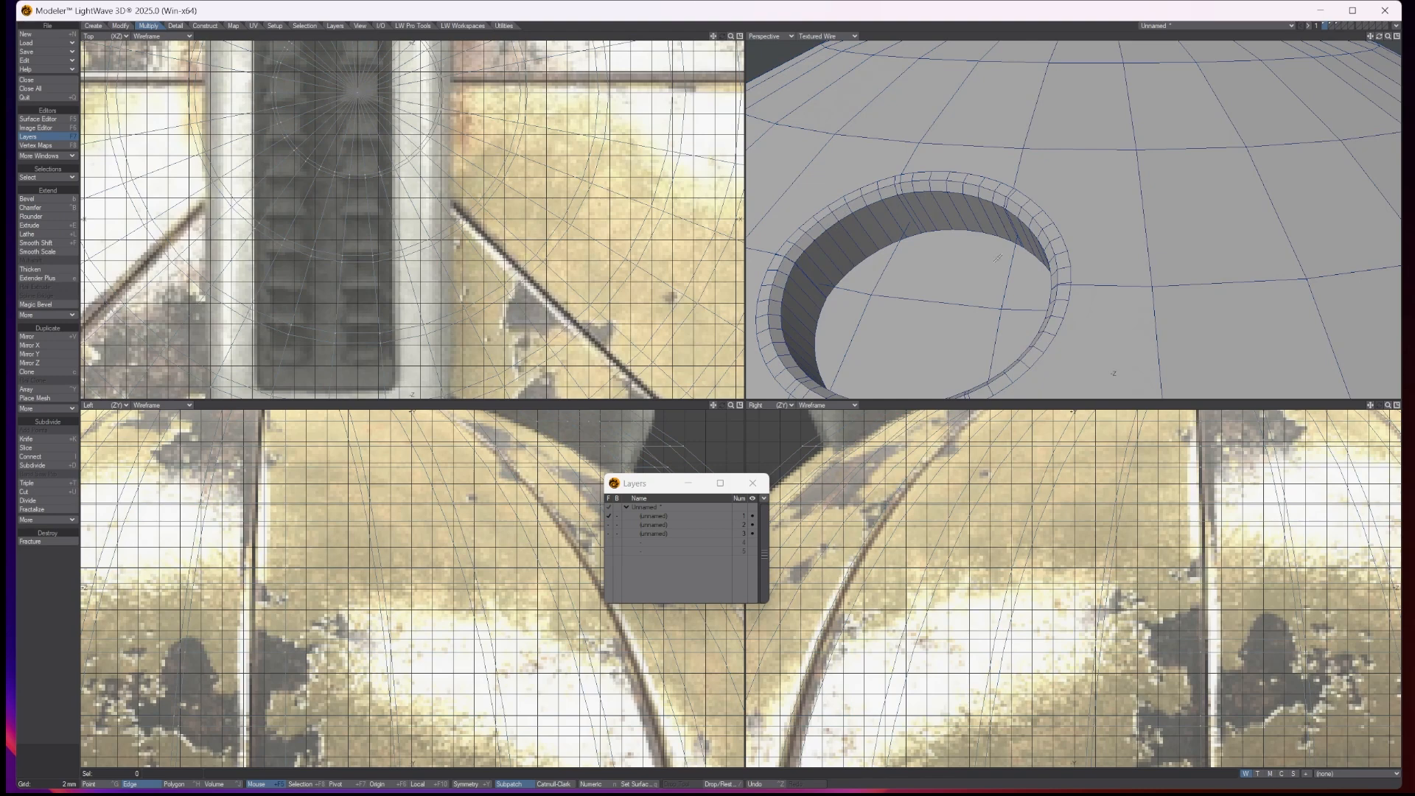
Step: Select the leftover stencilled polygons crossing the inside of the recess opening and remove them
scroll(969, 272, "down", 3)
key("ctrl+h")
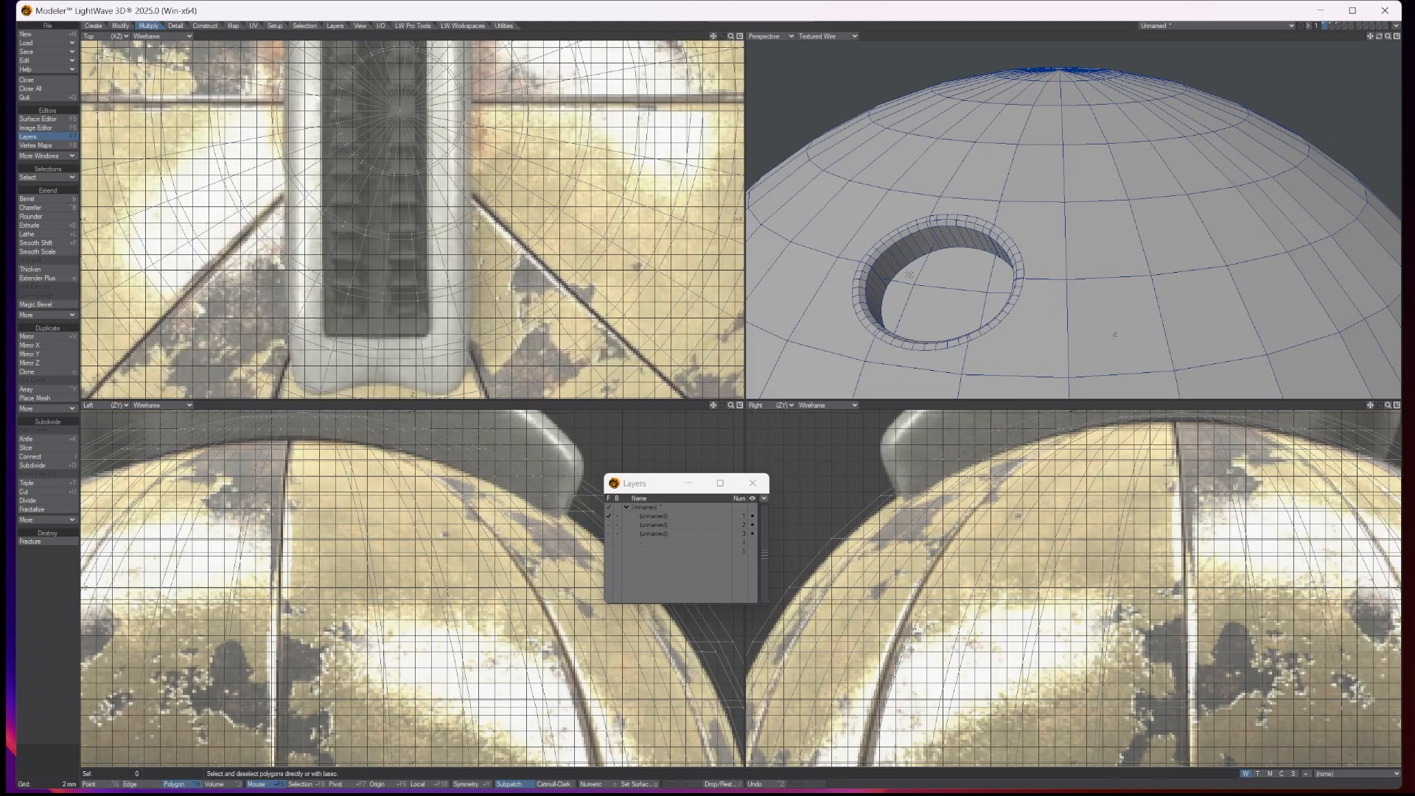
left_click(965, 275)
left_click_drag(996, 279, 966, 301)
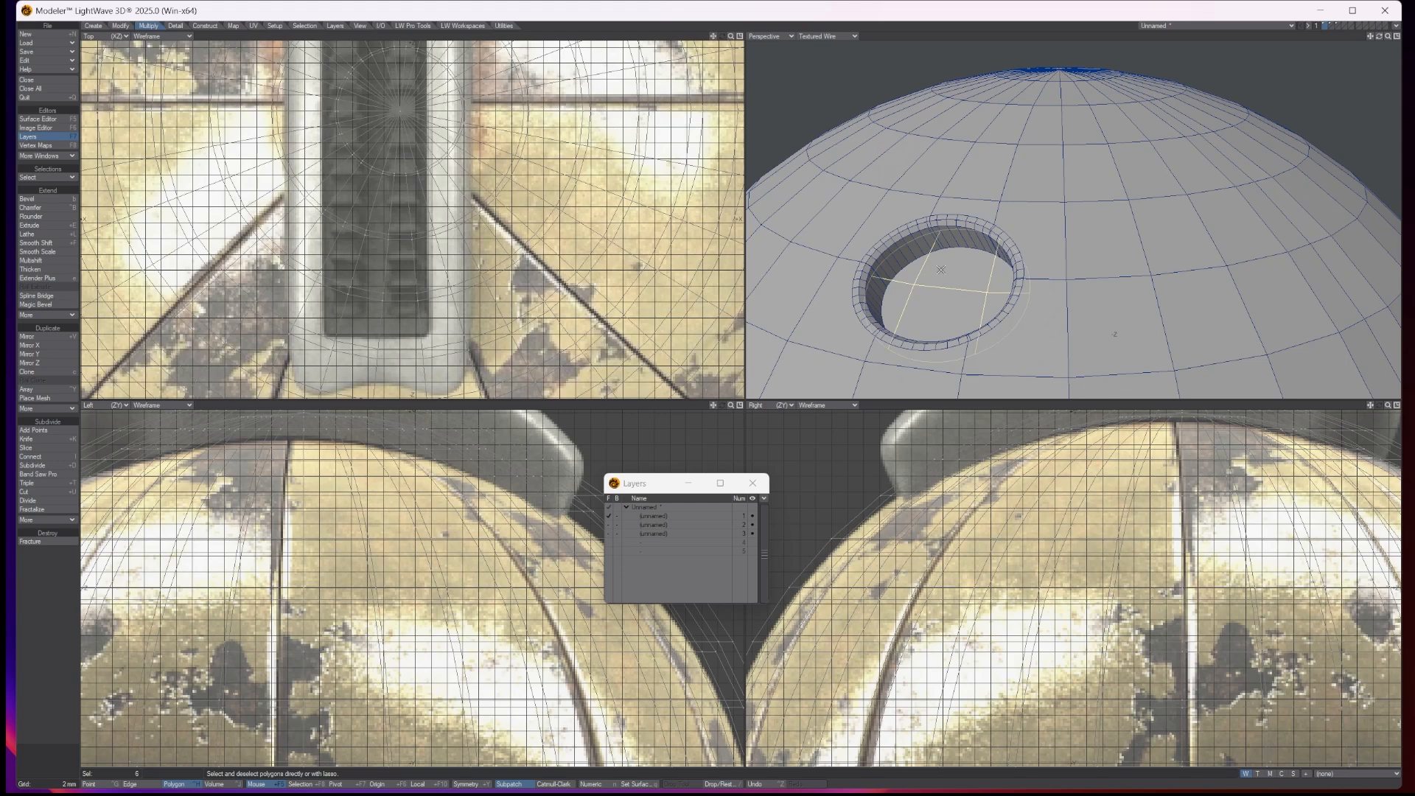
key("slash")
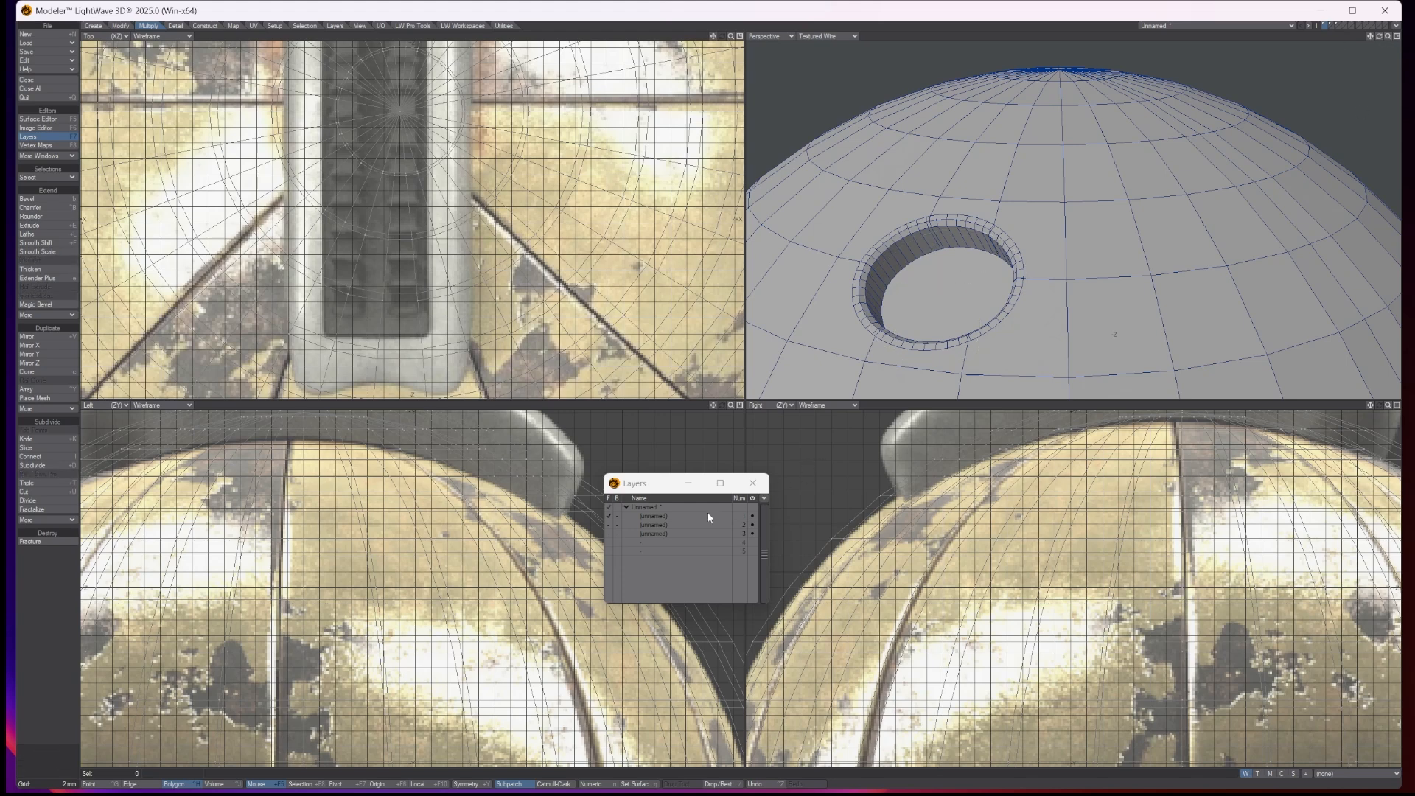
Step: Delete the drill cylinder from layer 3 and show the layer 1 sphere as the background reference
left_click(663, 532)
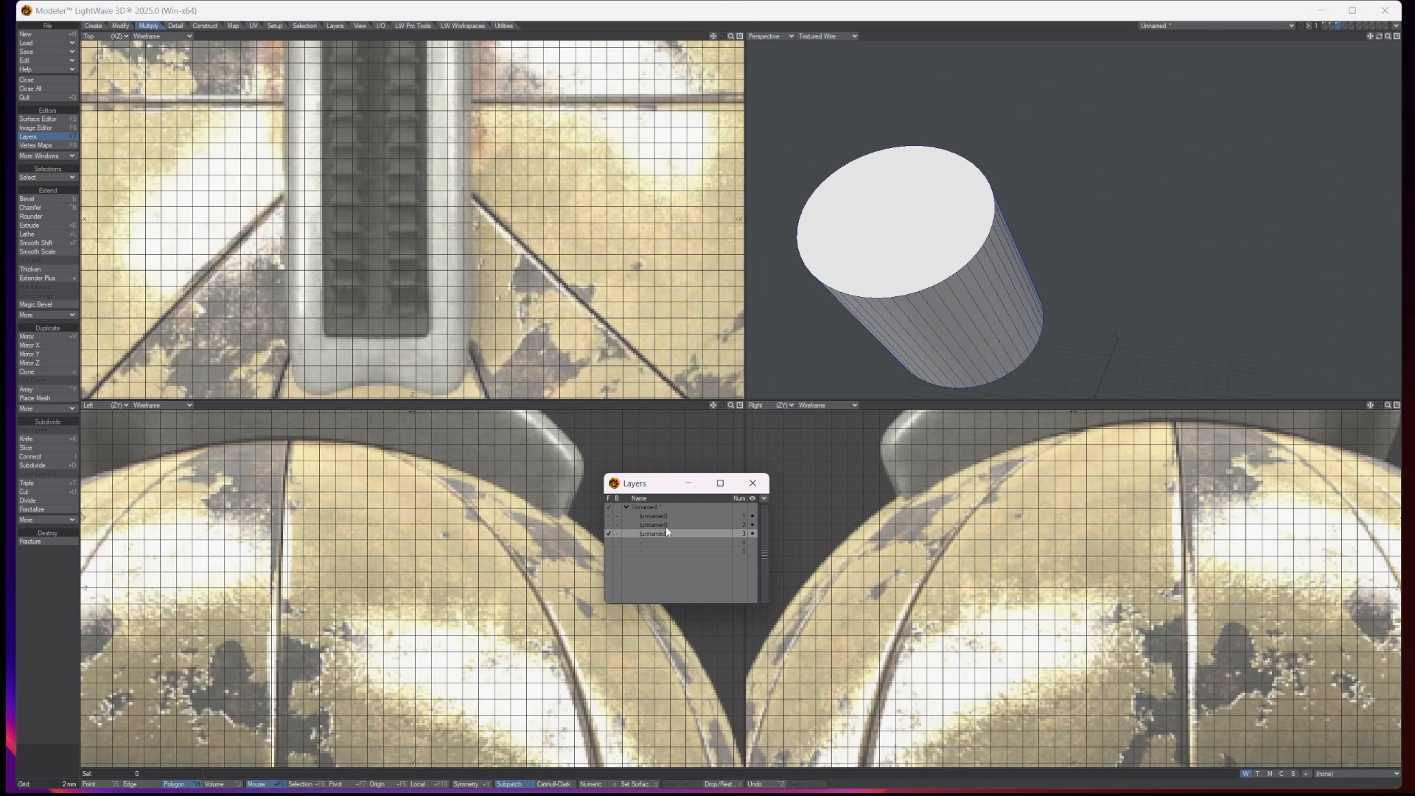
key("Delete")
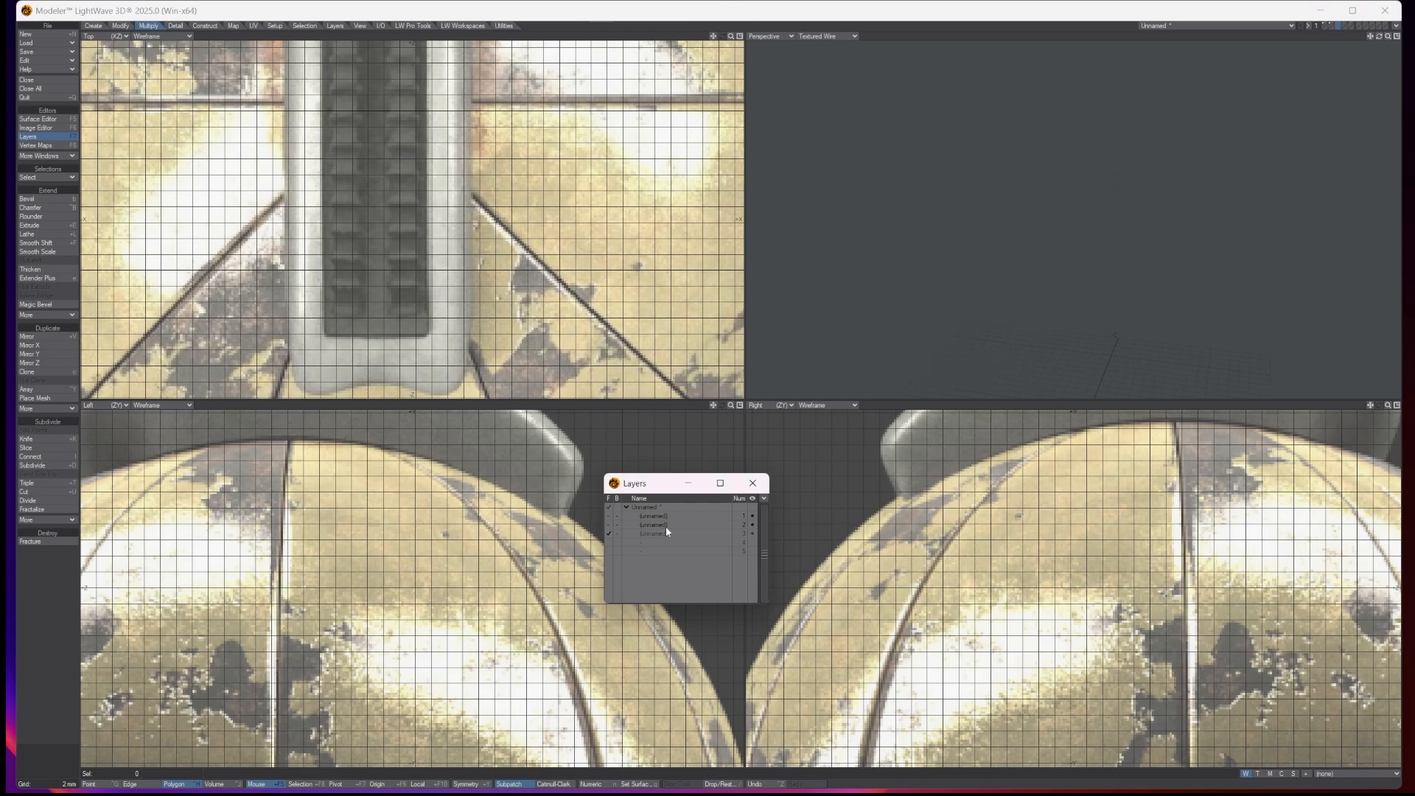
left_click(618, 515)
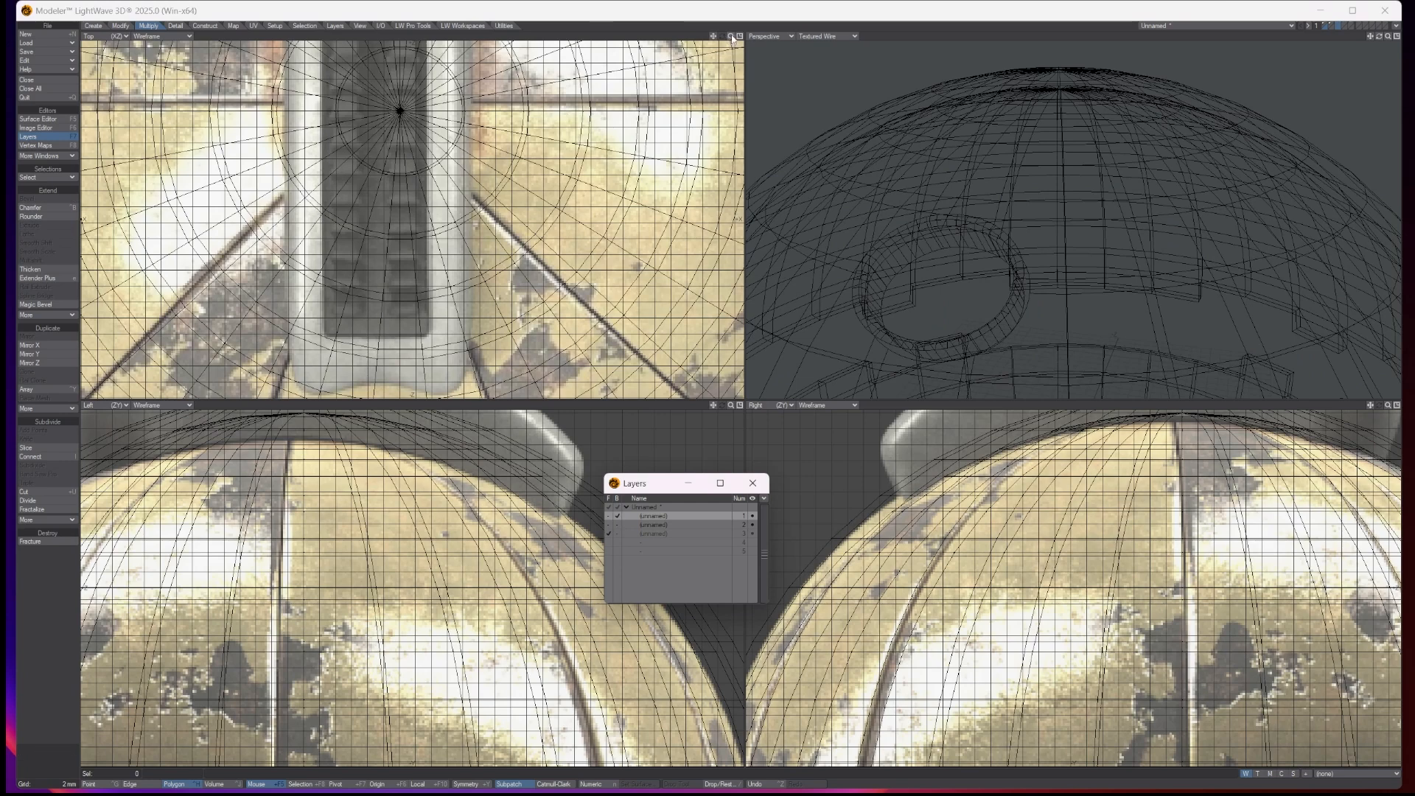
Step: Create a ball on layer 3 over the red light in the Top view and give it height in the Right view
left_click(93, 26)
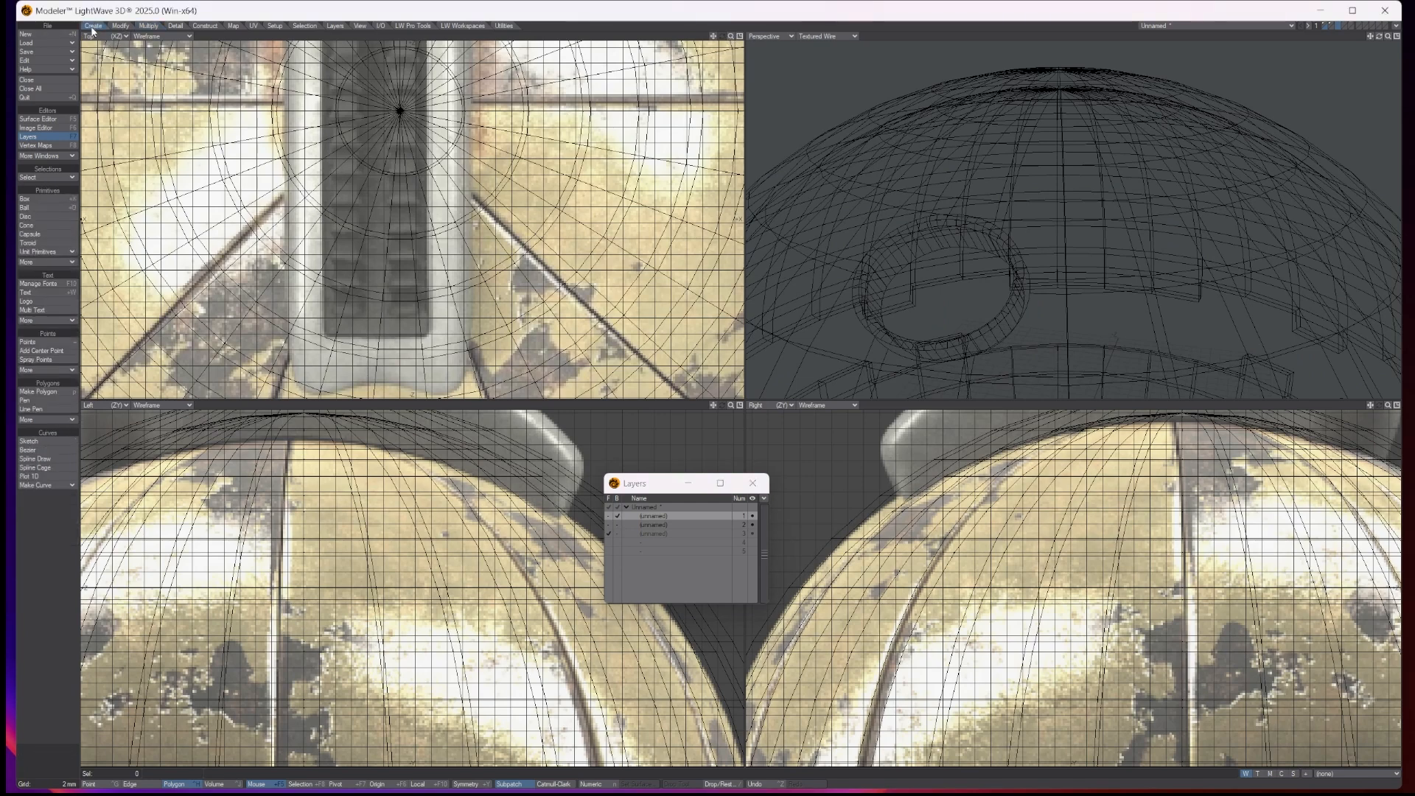
left_click(42, 207)
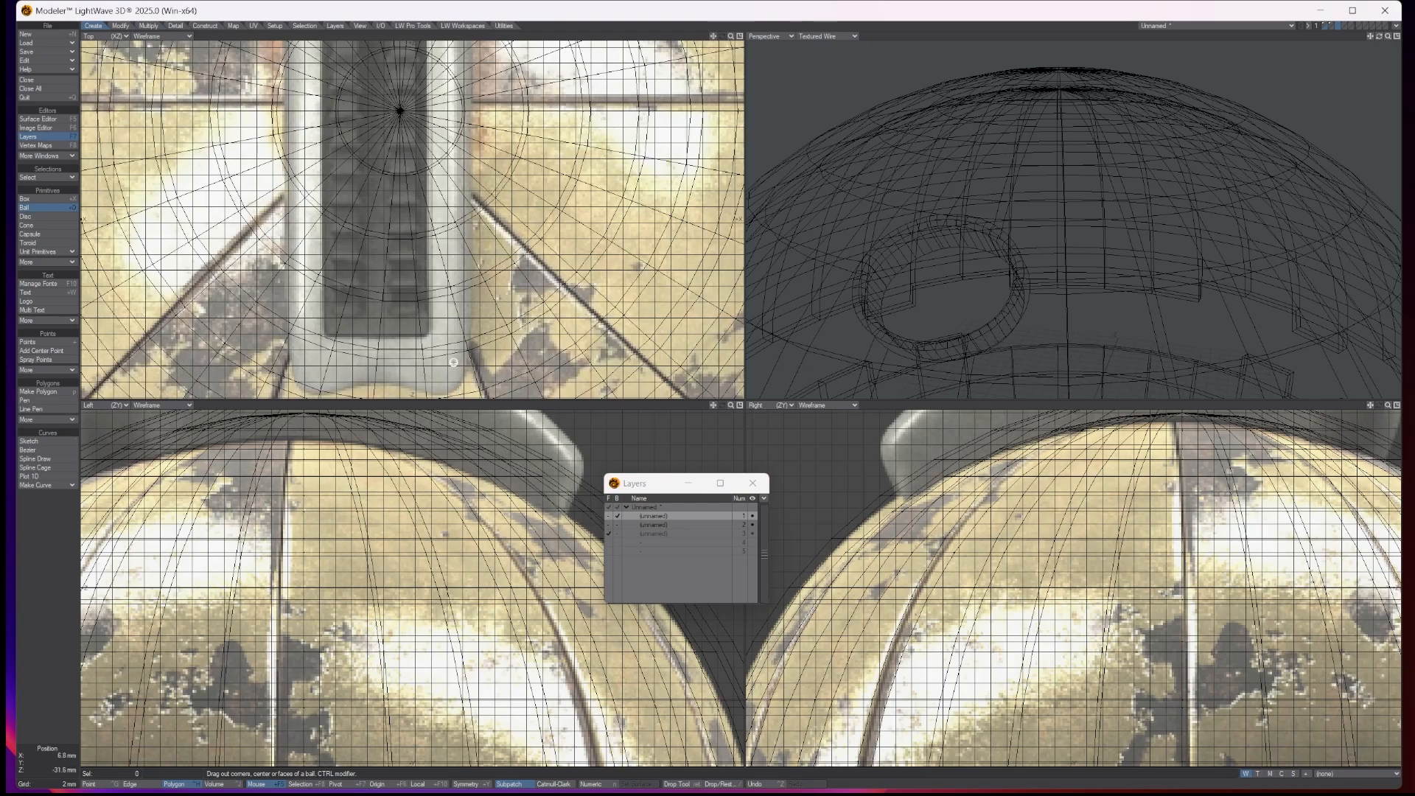
key("a")
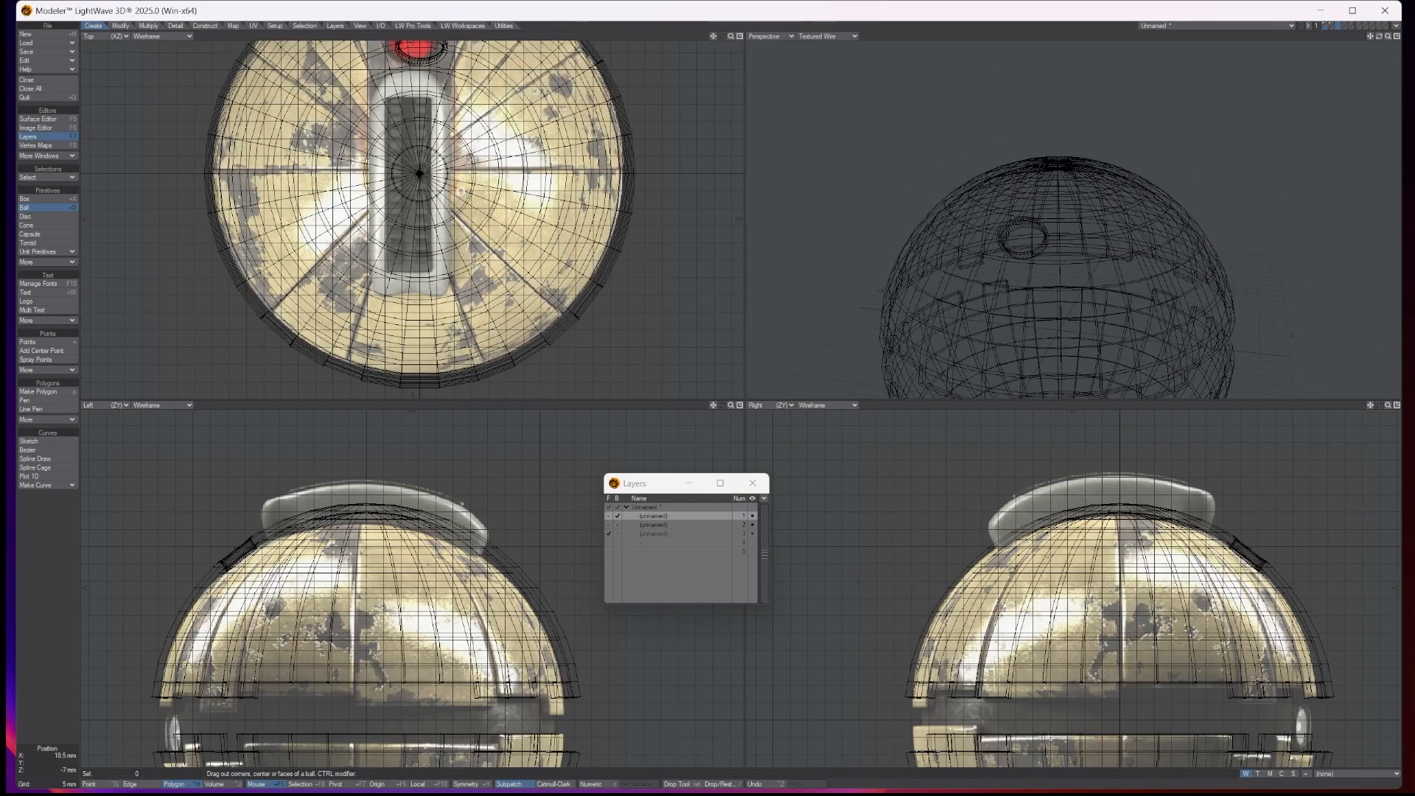
left_click_drag(712, 36, 706, 168)
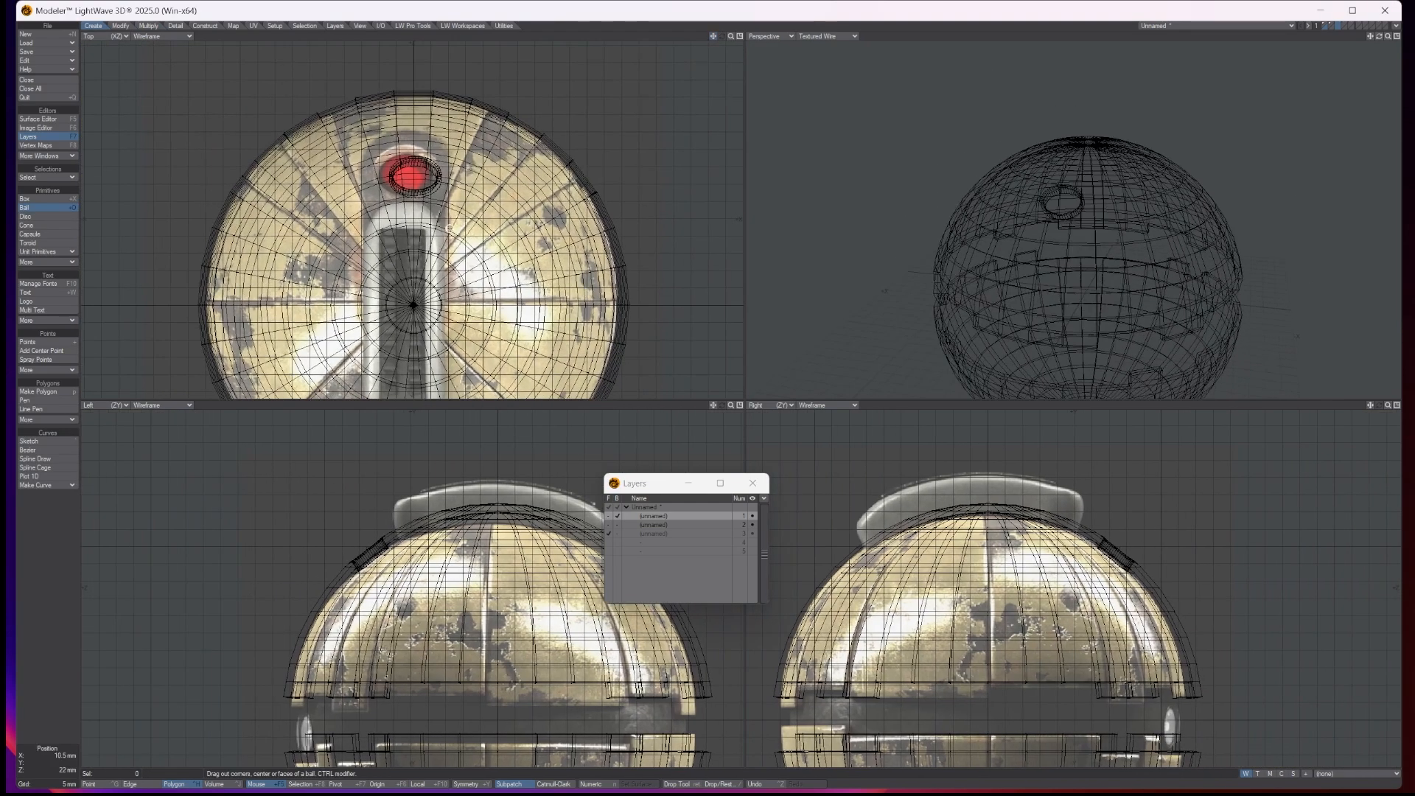
left_click_drag(414, 176, 433, 191)
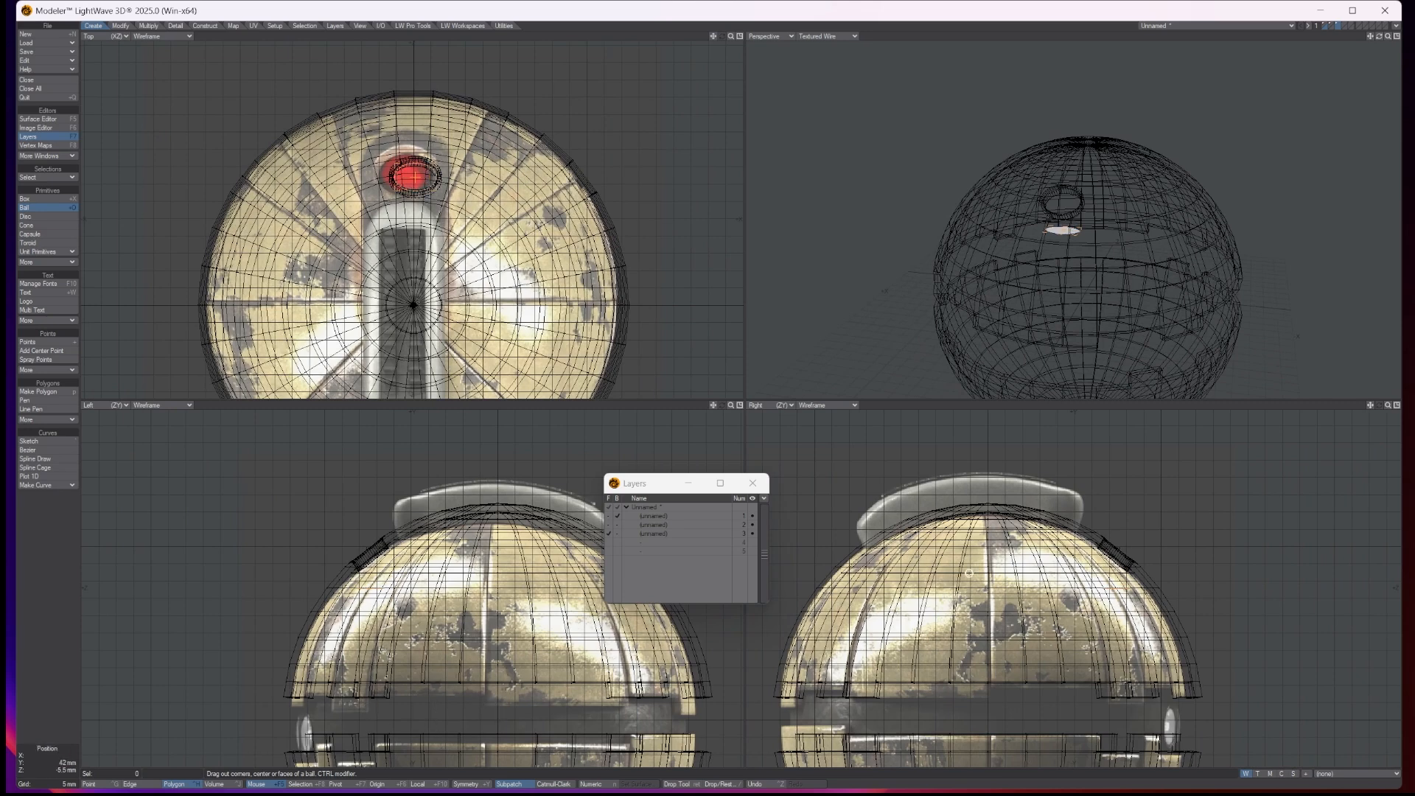
left_click_drag(1079, 602, 1081, 598)
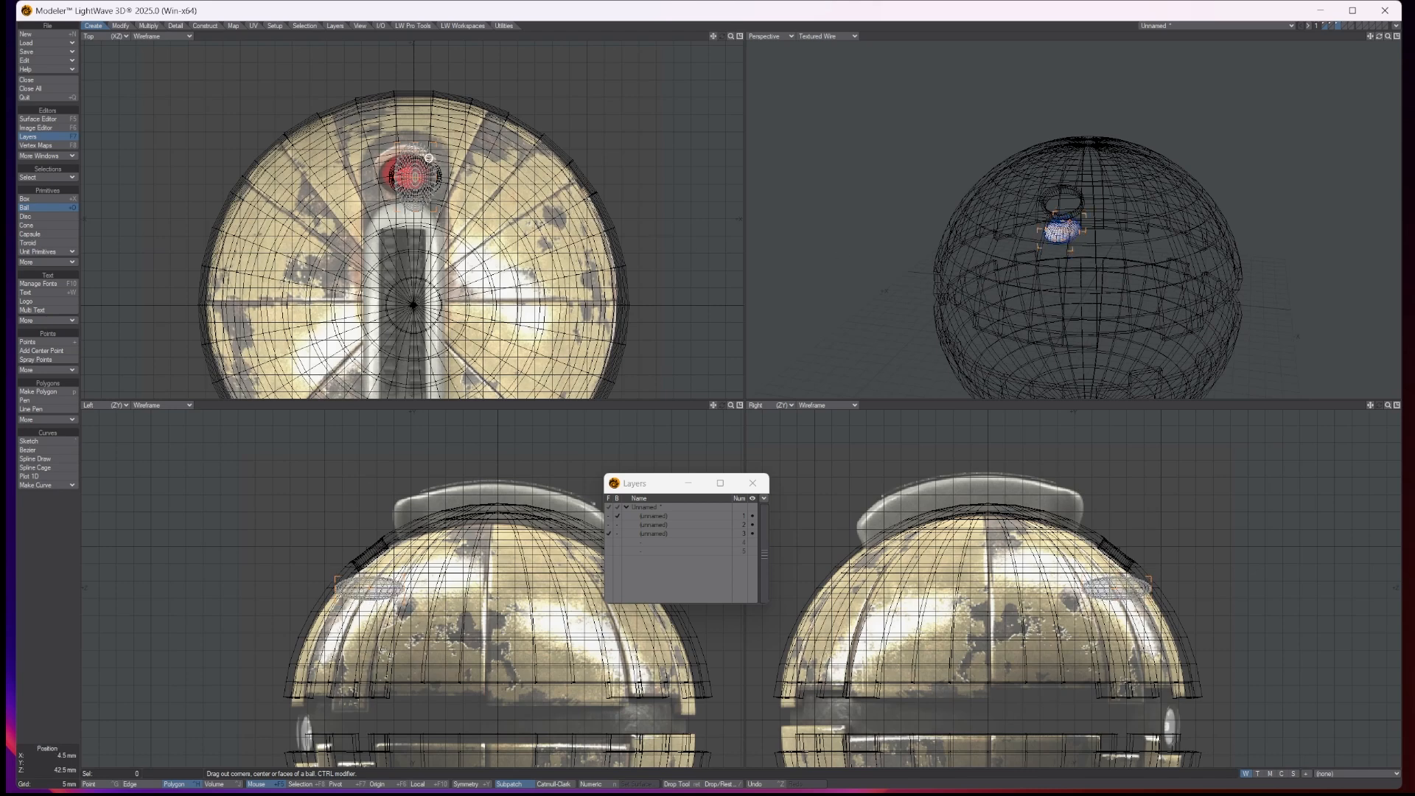
Step: Reposition and resize the ball over the circular recess in the Top view and raise it to the recess height in the Left view
left_click_drag(418, 145, 410, 173)
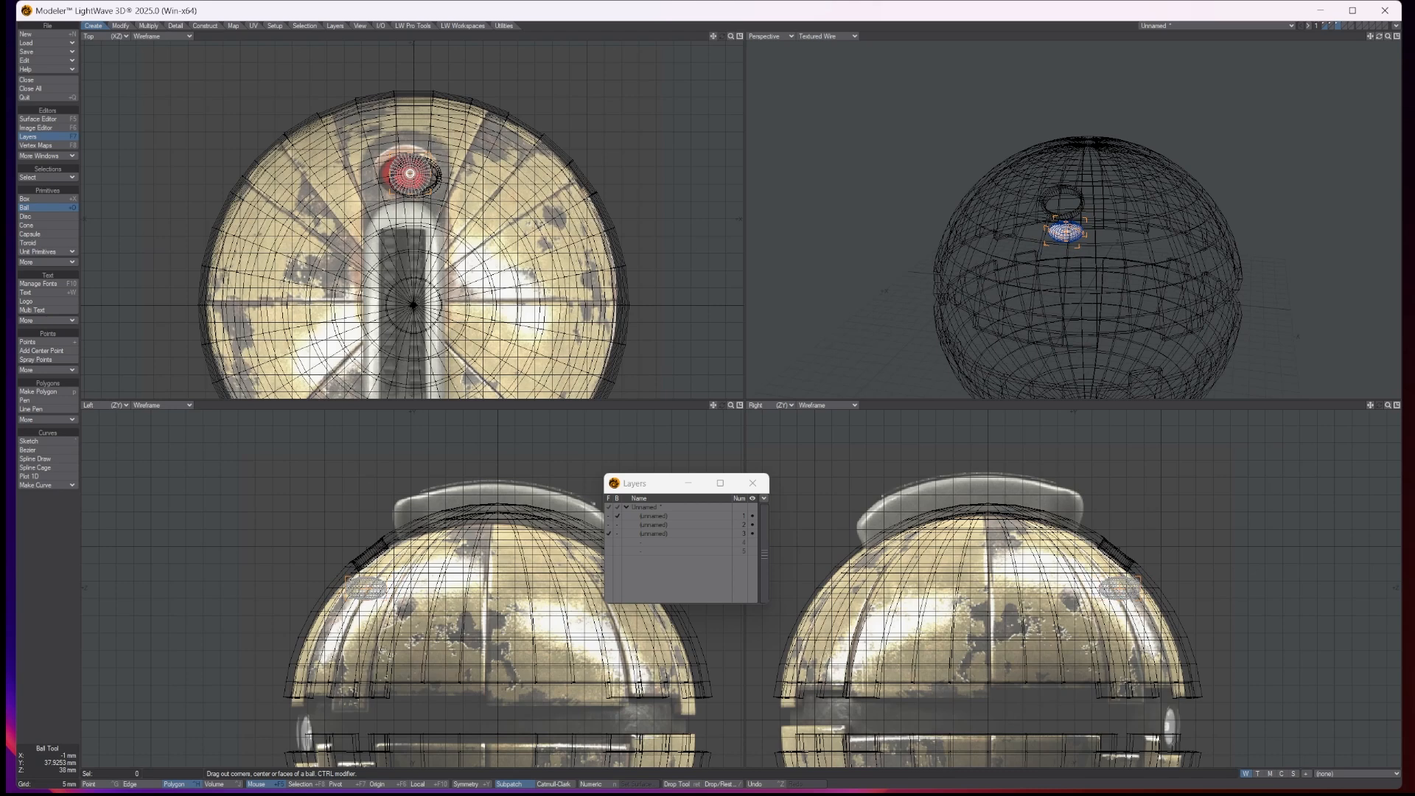
scroll(431, 170, "up", 5)
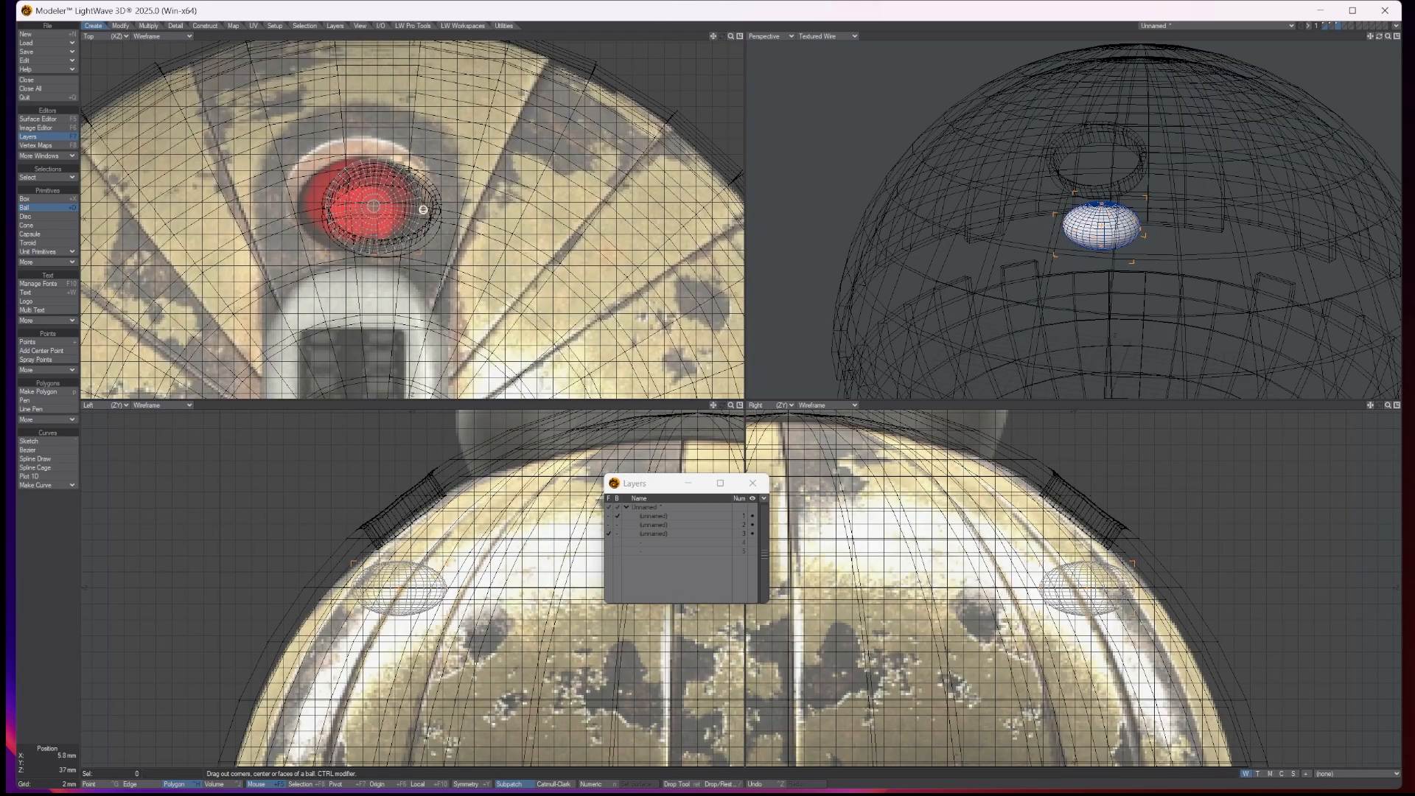
left_click_drag(423, 210, 364, 201)
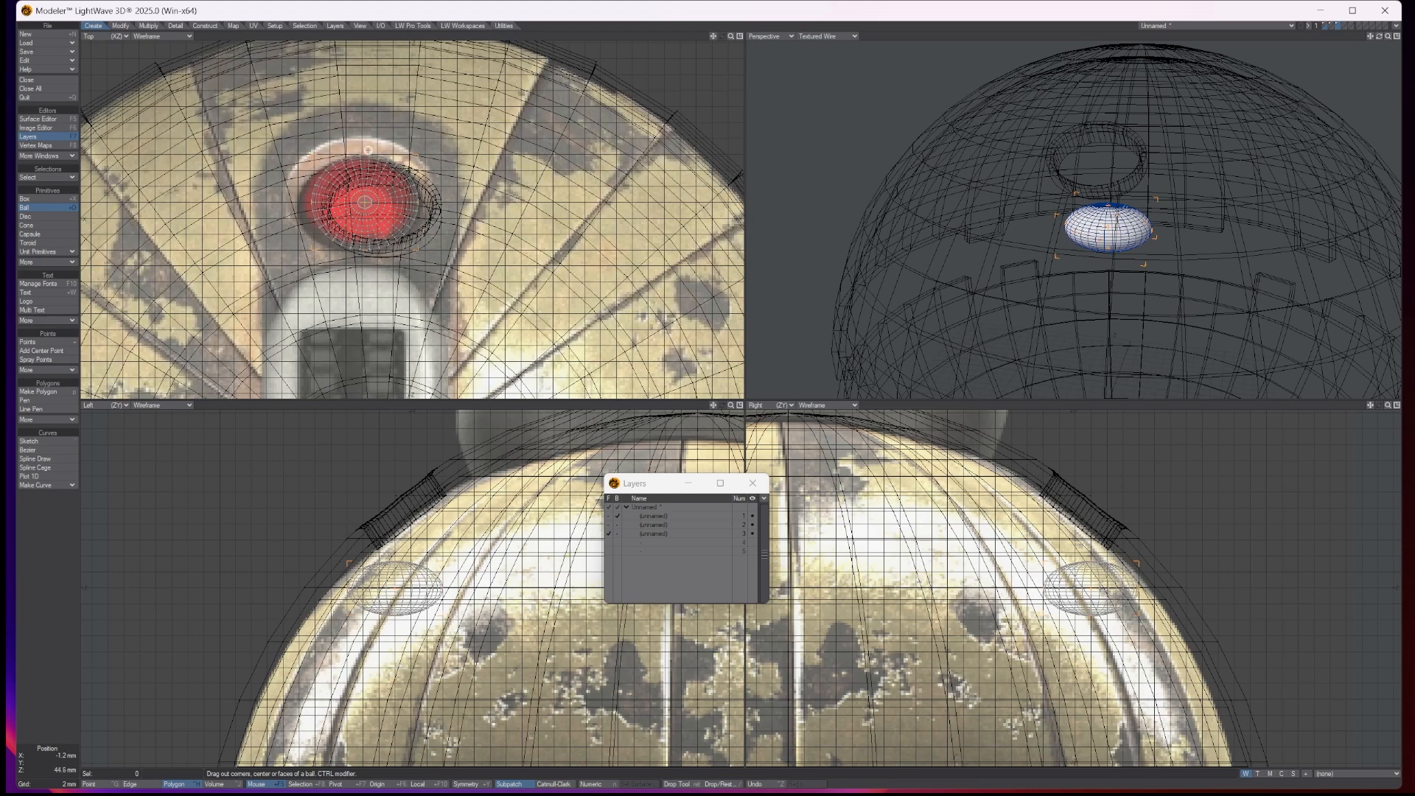
left_click_drag(368, 151, 385, 209)
left_click_drag(434, 168, 427, 177)
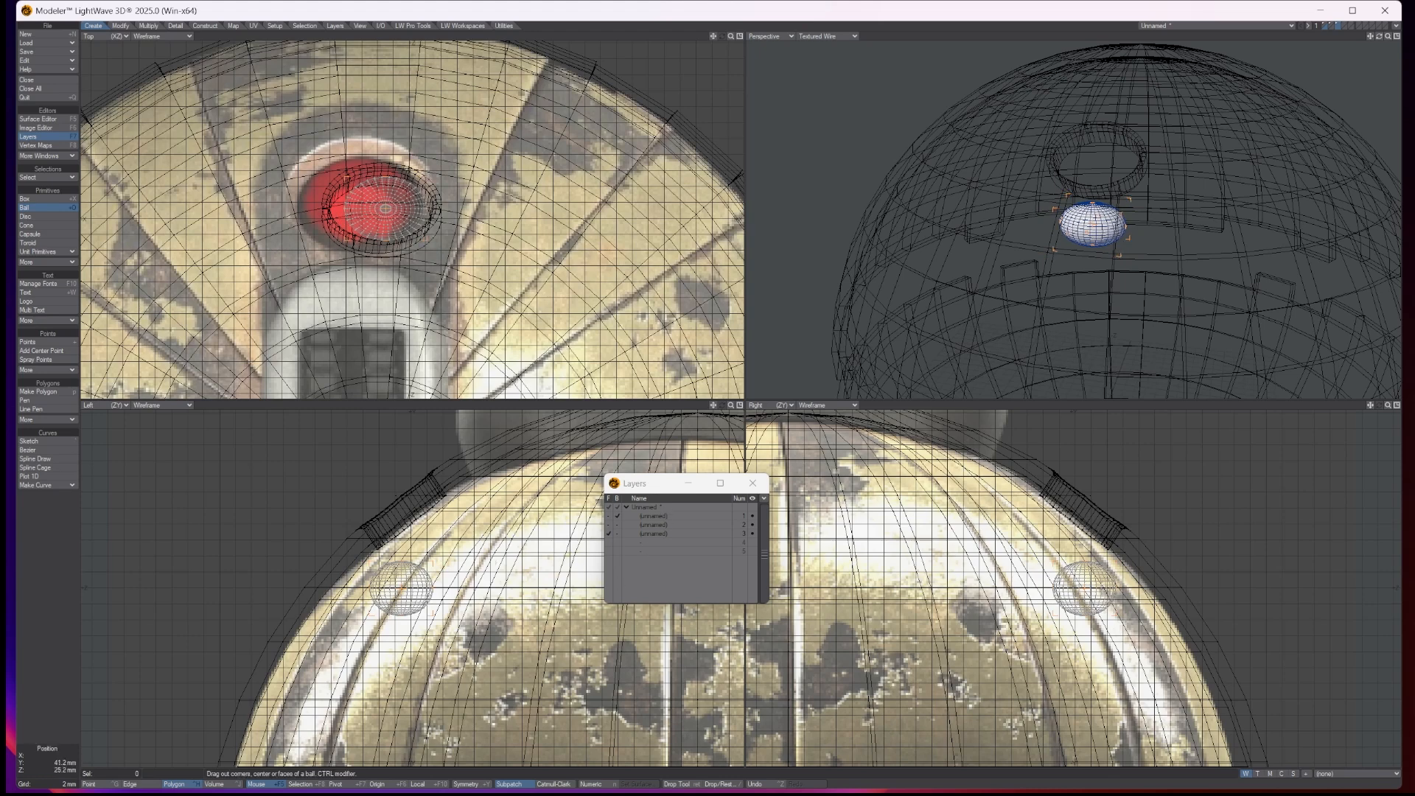
left_click_drag(403, 564, 403, 516)
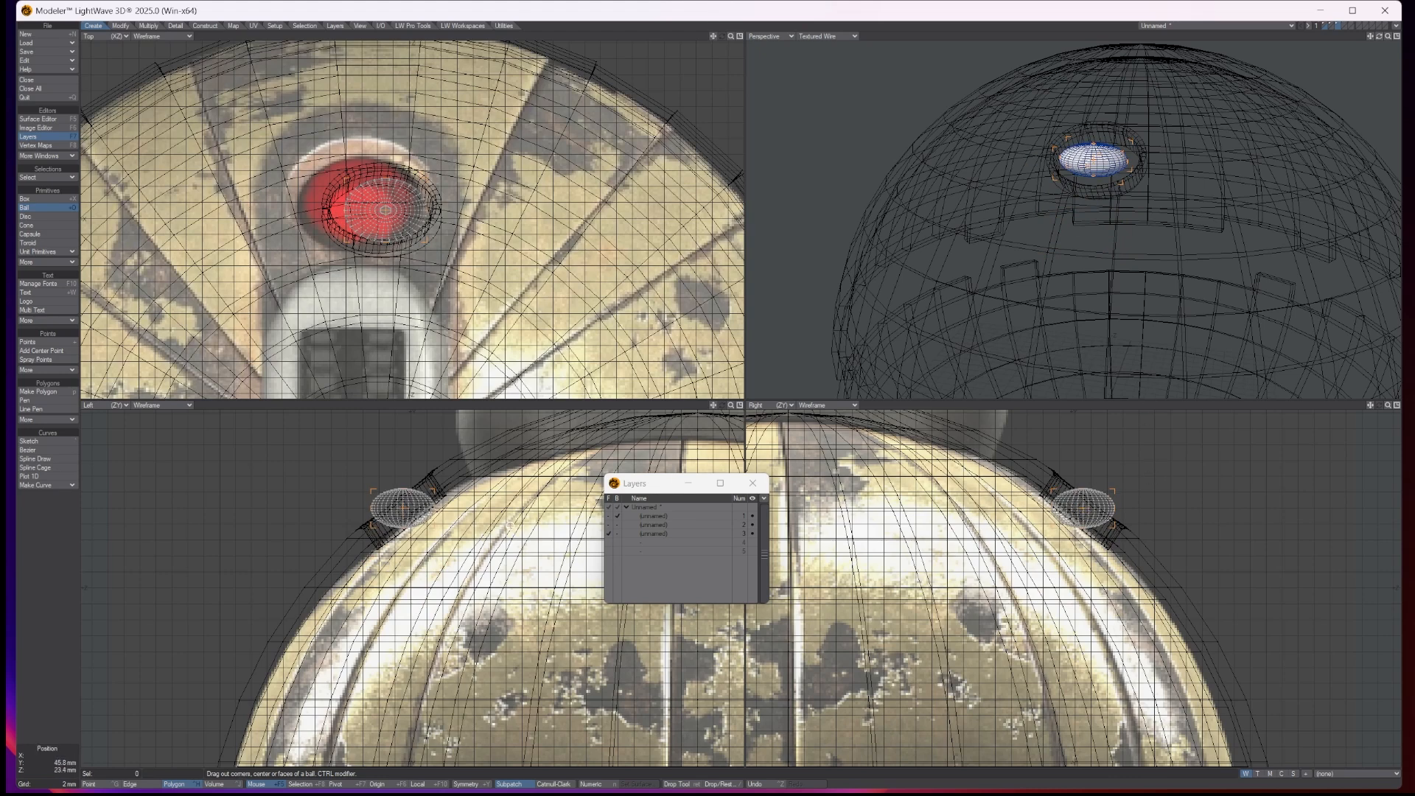
key("Return")
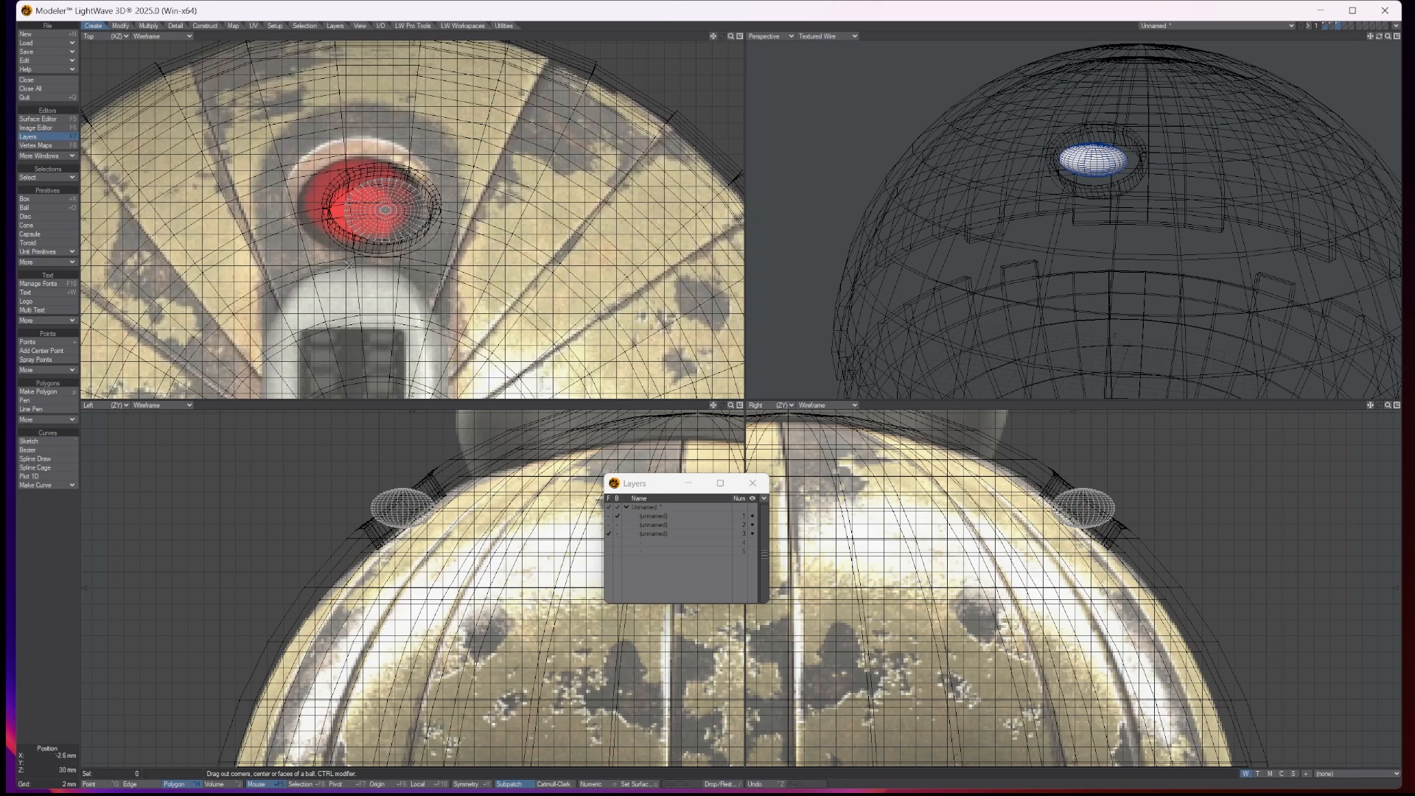
Step: Rotate the ball in the Right view to follow the shell's slope and shift it slightly in the Top view
key("y")
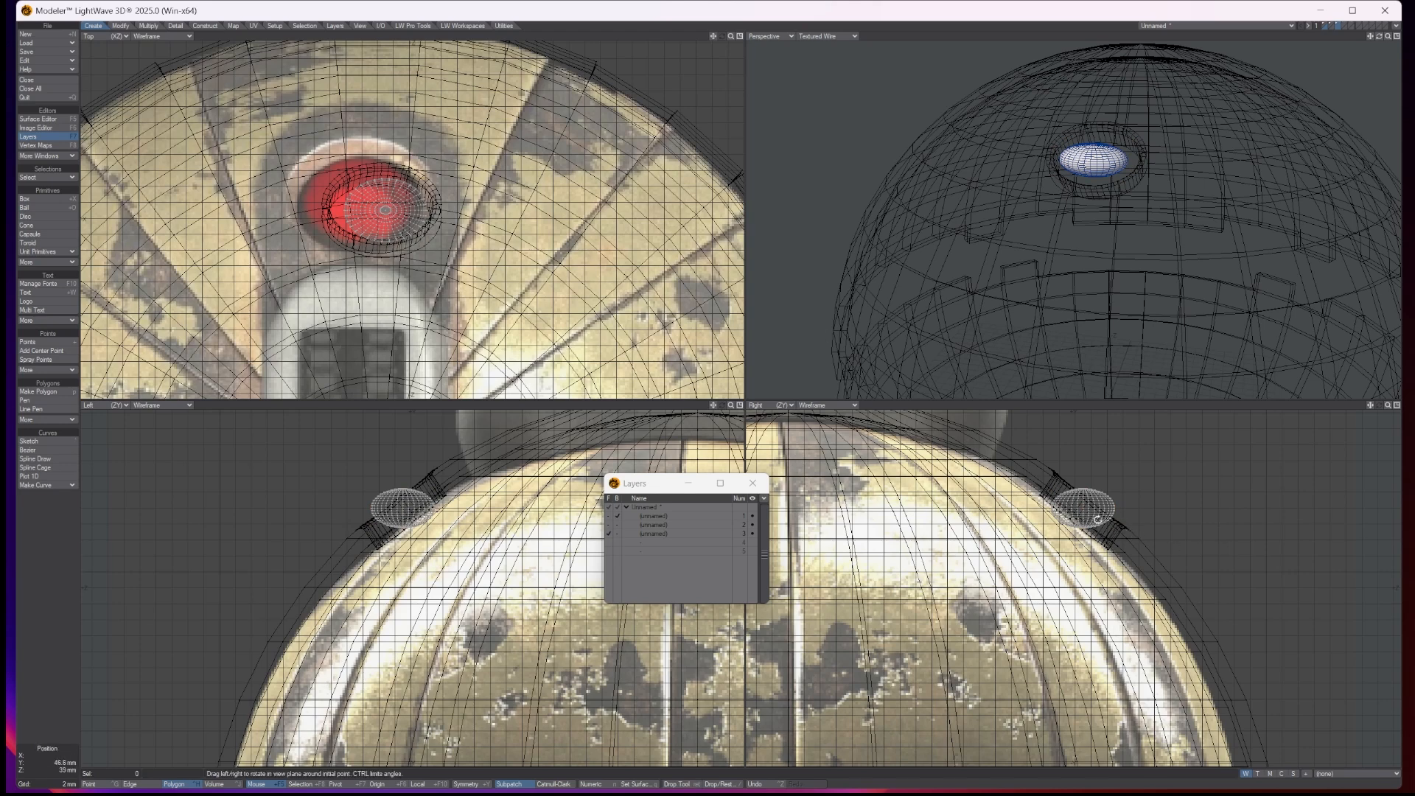
left_click_drag(1084, 507, 1135, 508)
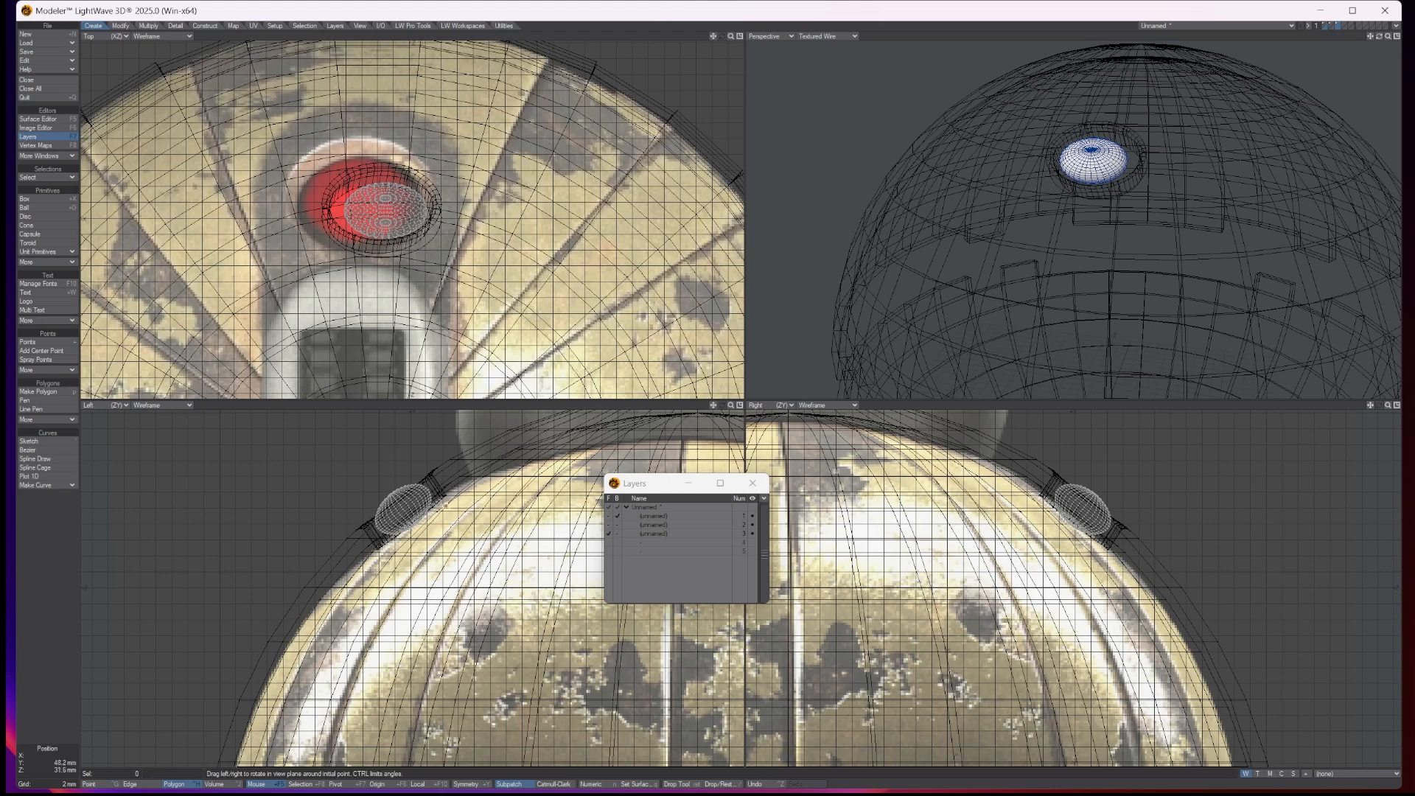
key("t")
left_click_drag(398, 216, 394, 215)
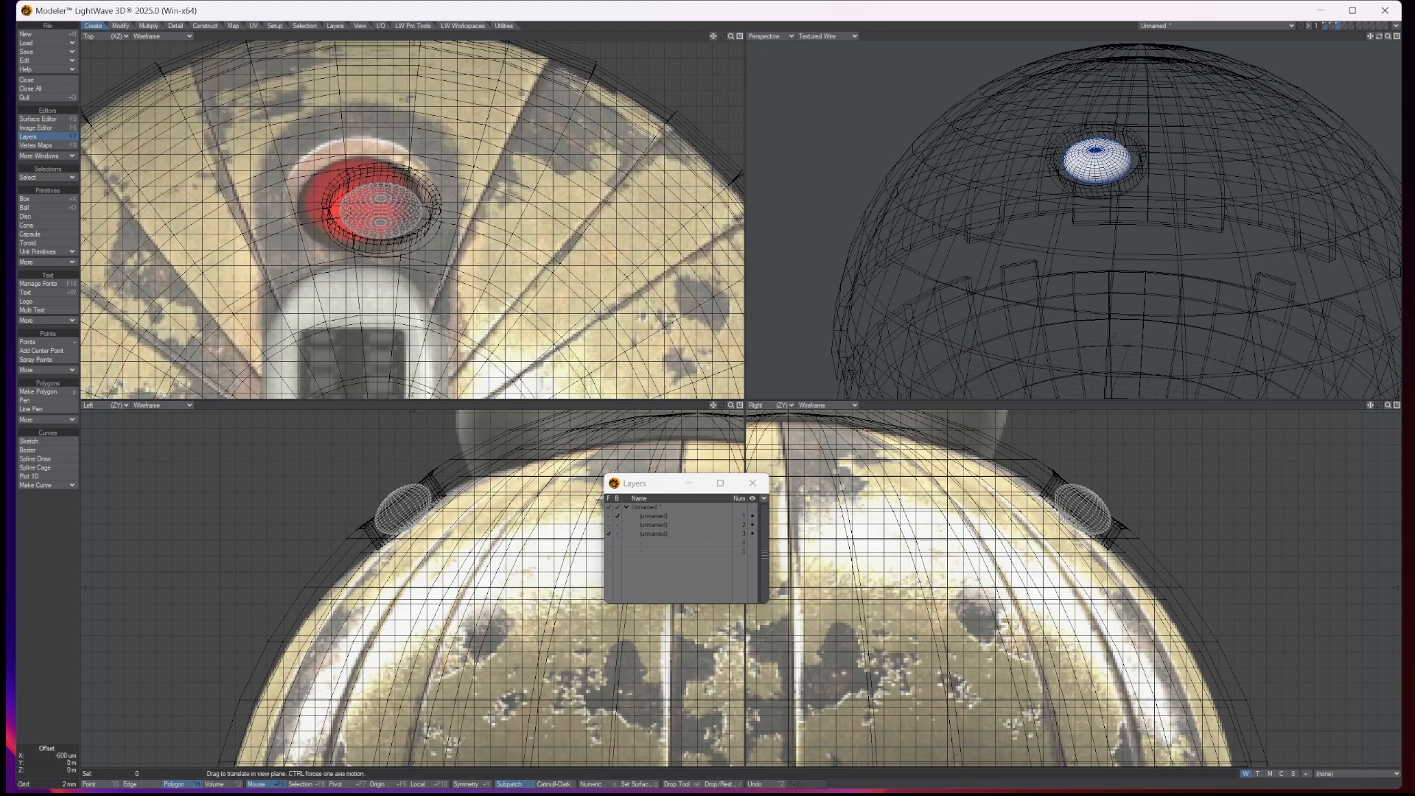
key("Return")
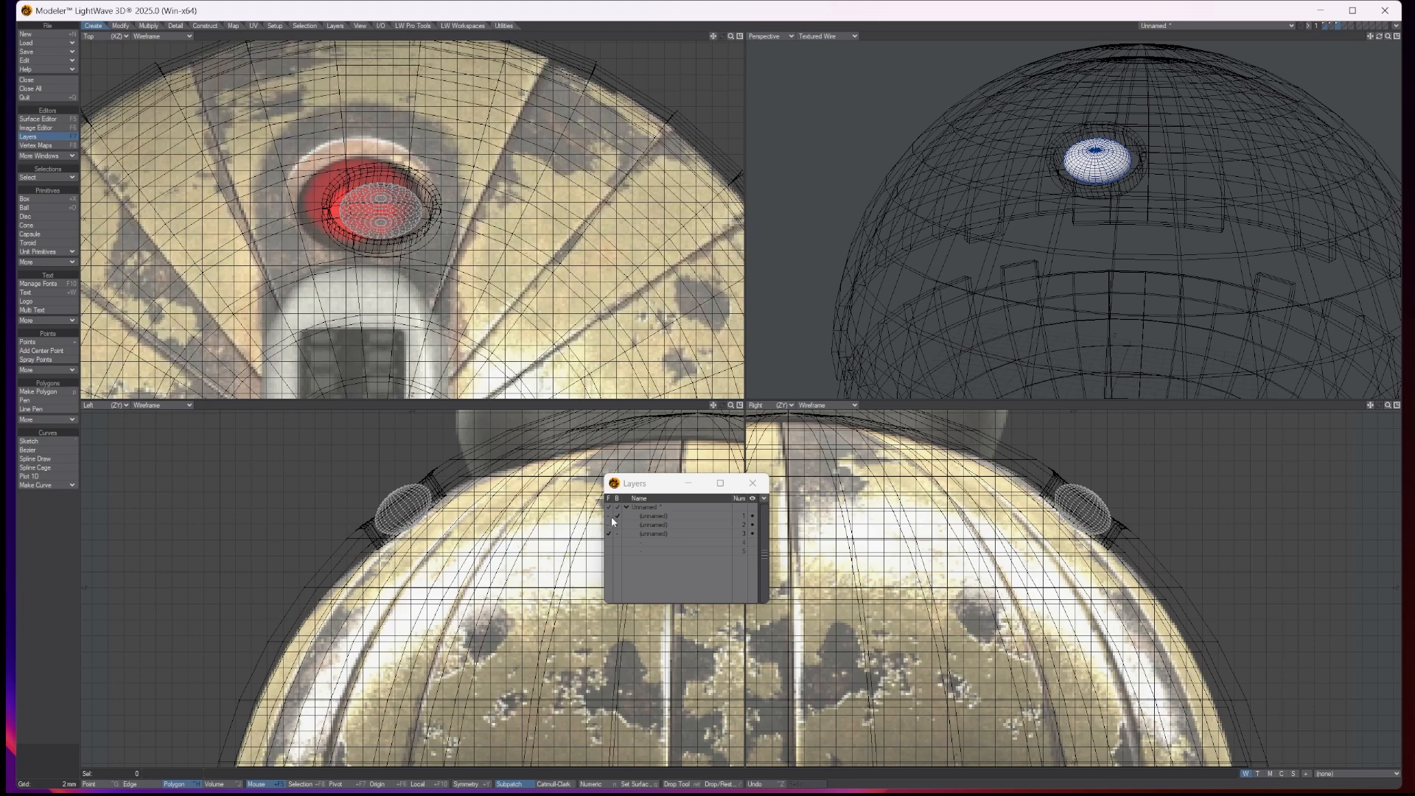
Step: Bring layer 1 into the foreground with the ball, select all the ball's connected polygons and scale them up slightly
left_click(608, 515)
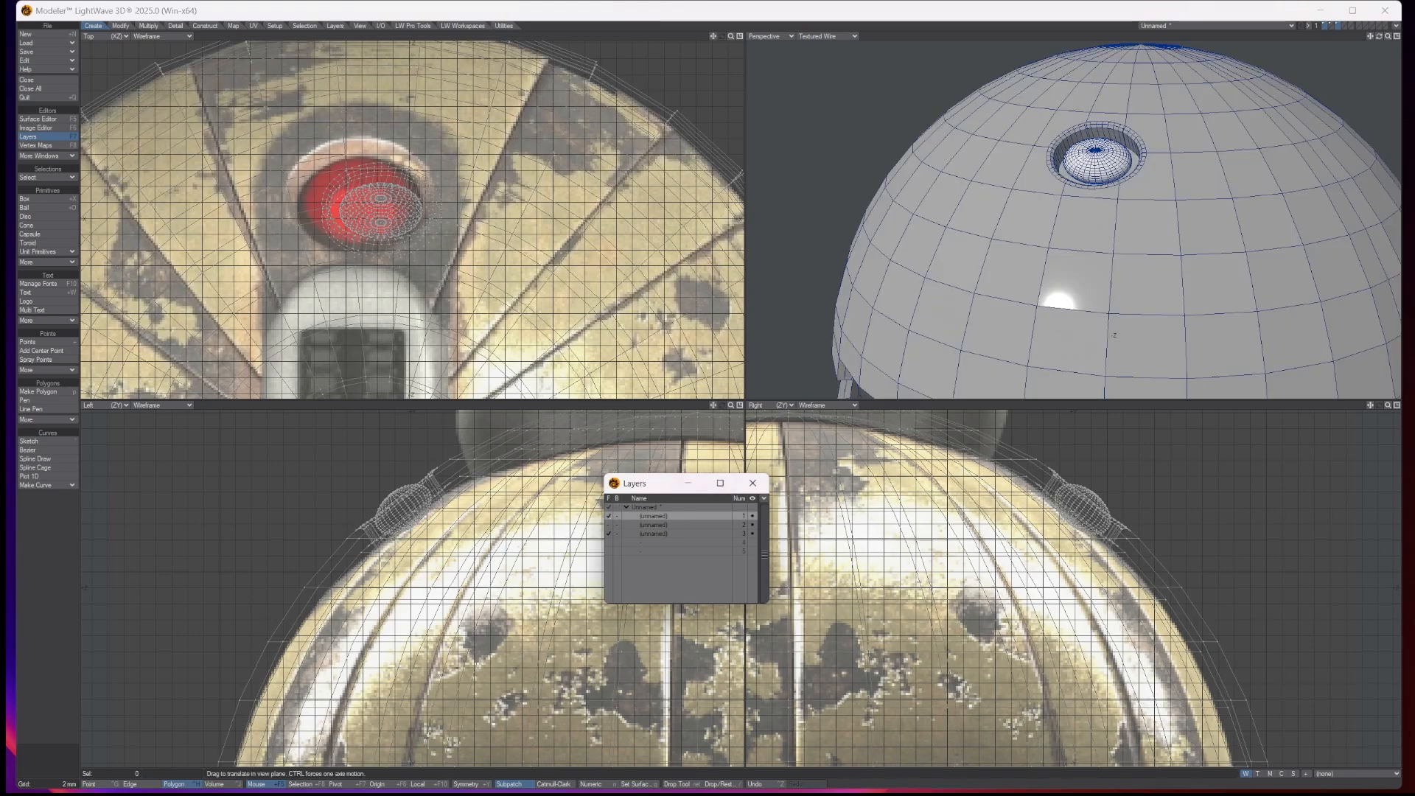
key("Return")
left_click(1096, 168)
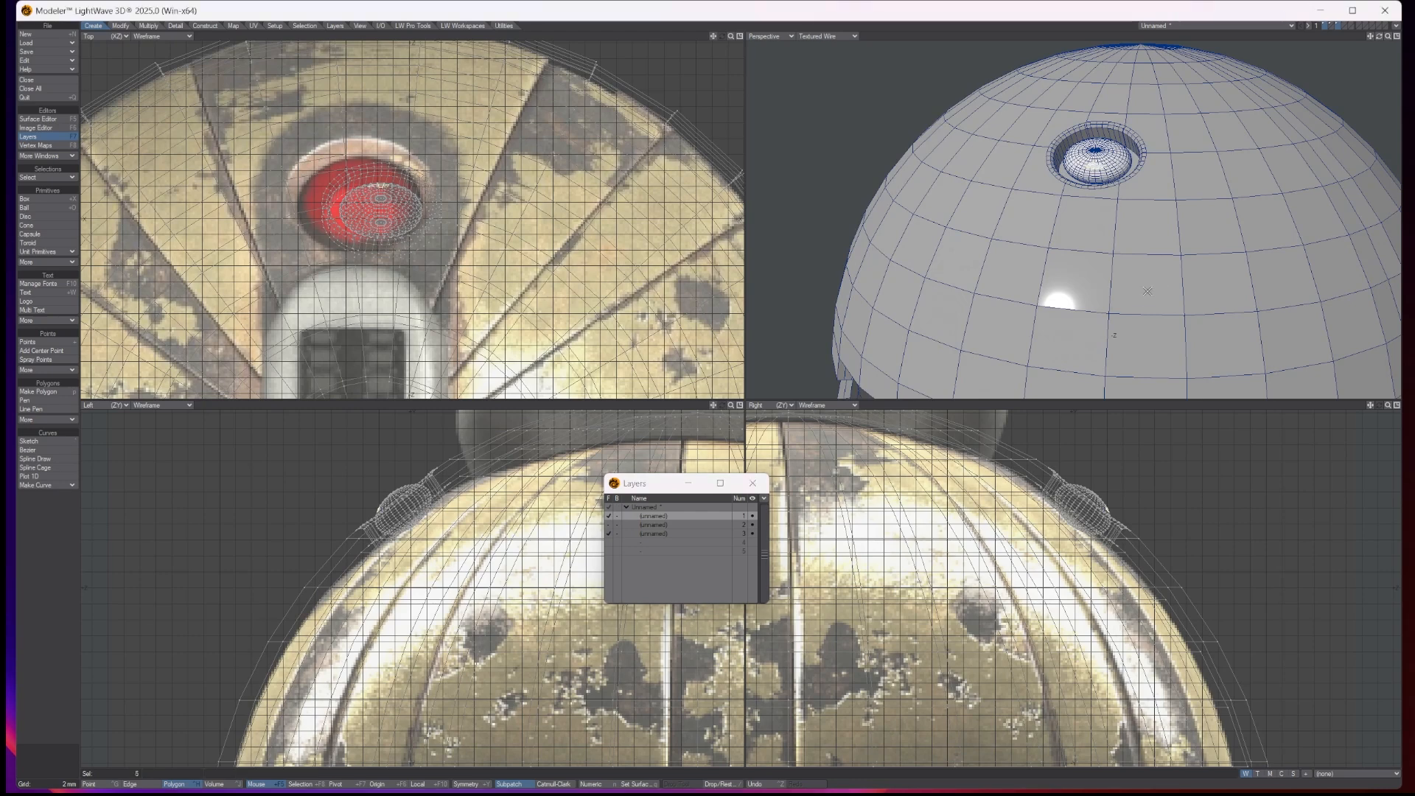
key("]")
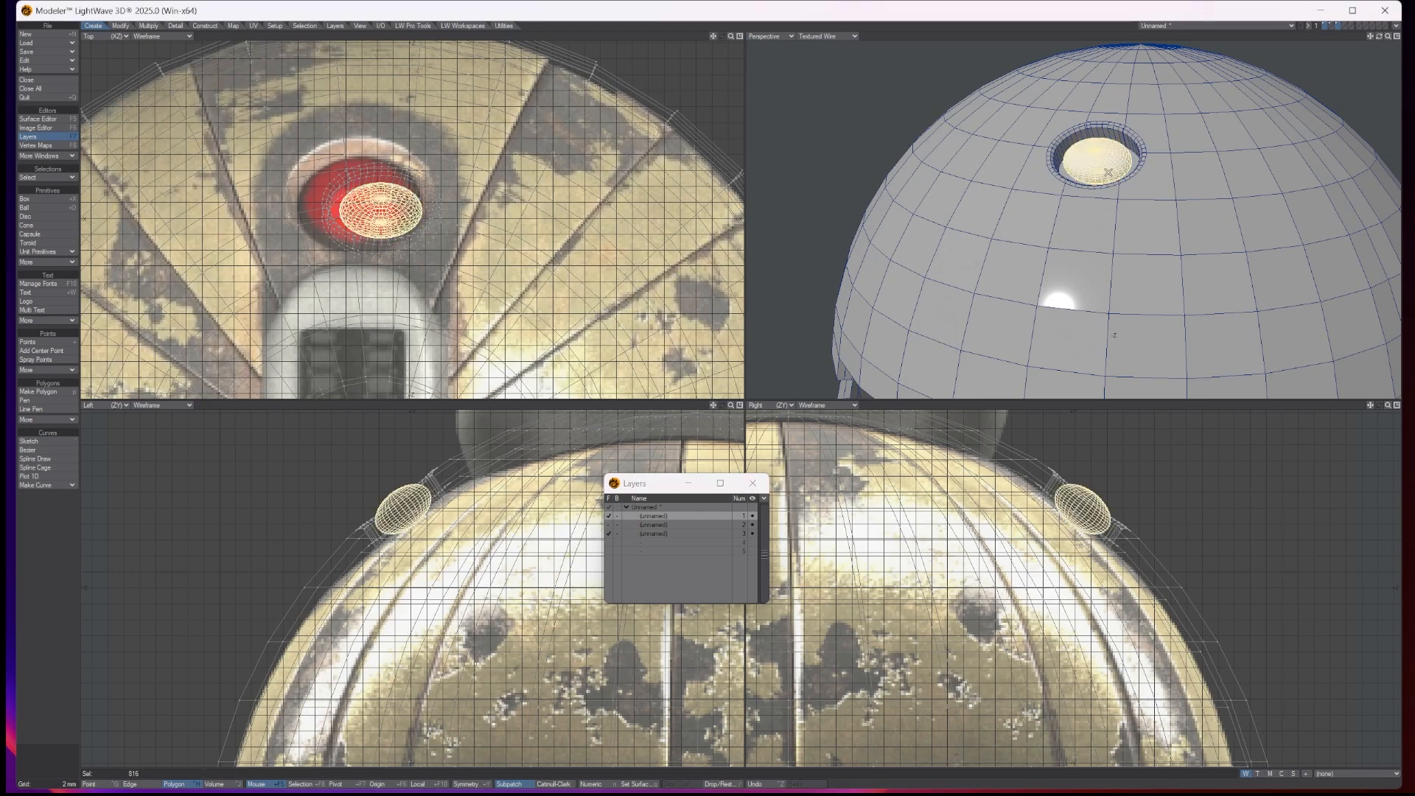
left_click(120, 26)
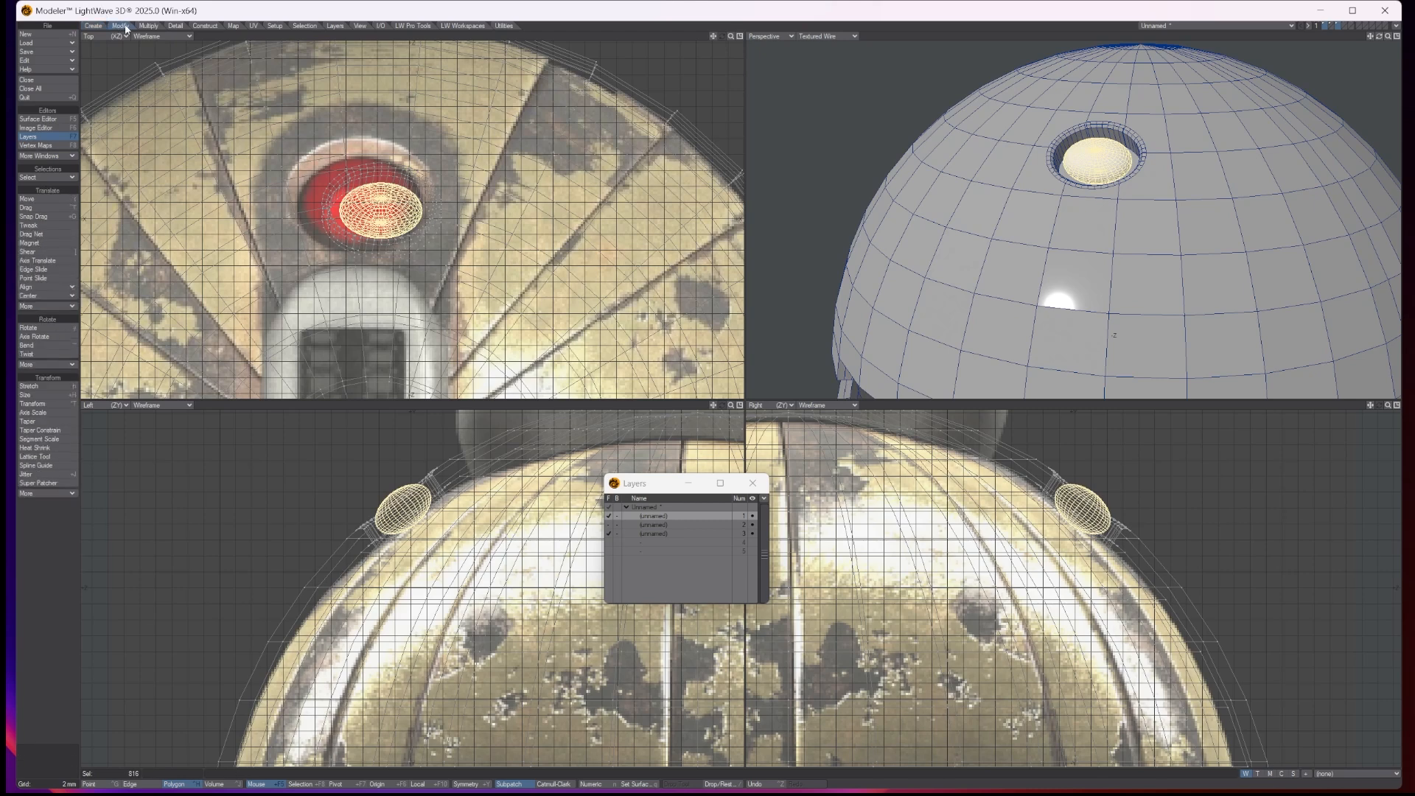
left_click(29, 395)
left_click_drag(403, 509, 435, 508)
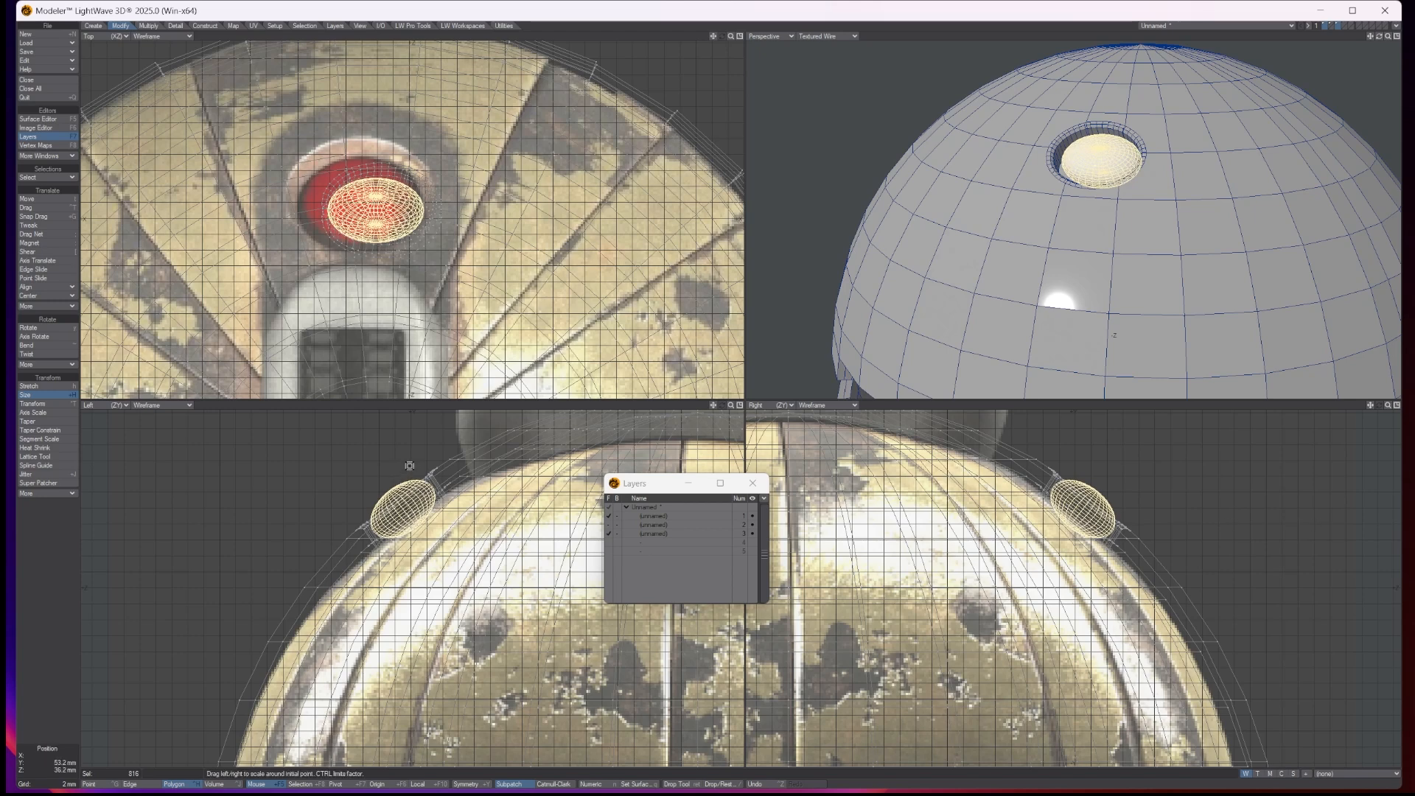
Step: Move the selected ball in the Top and Right views so it sits centred in the recess
key("t")
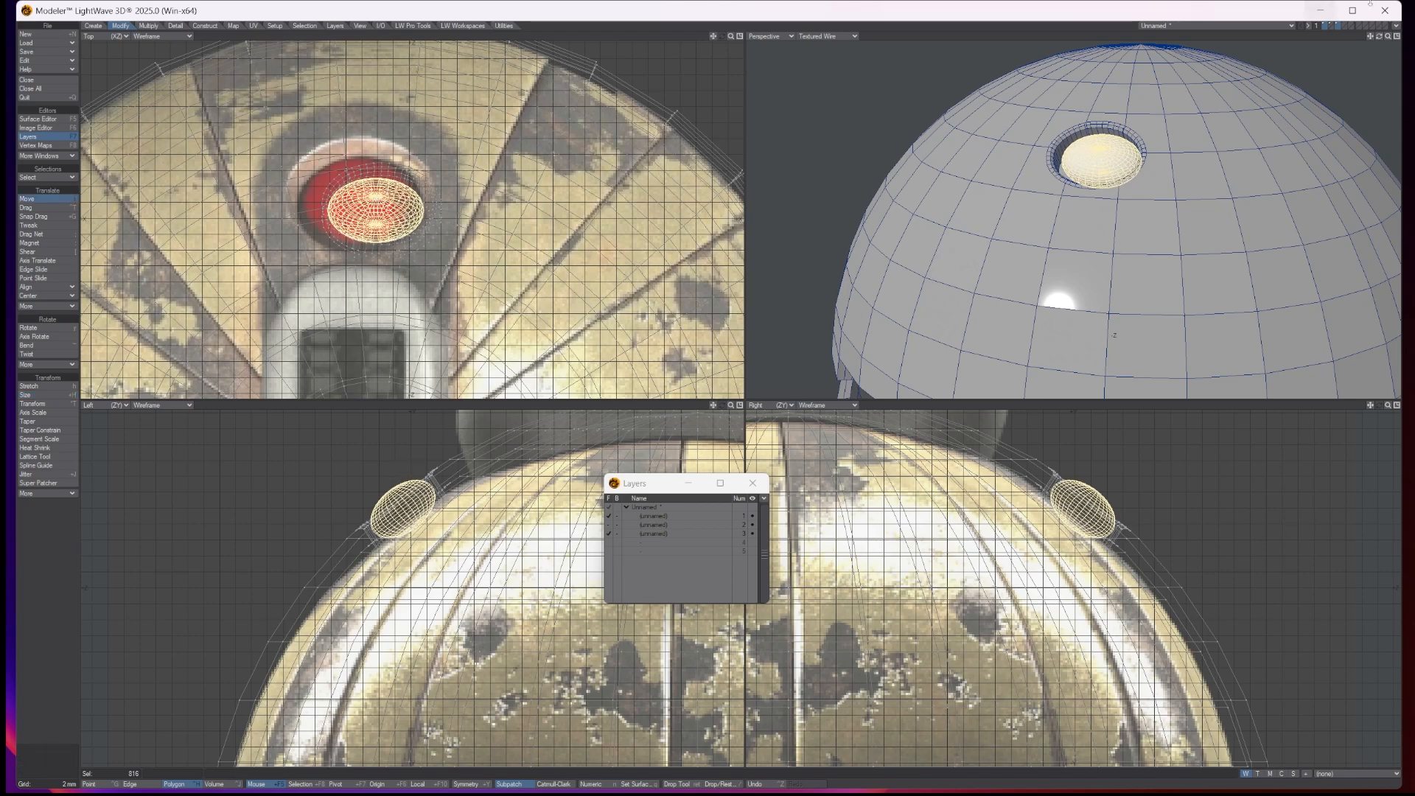
left_click_drag(1379, 36, 1231, 88)
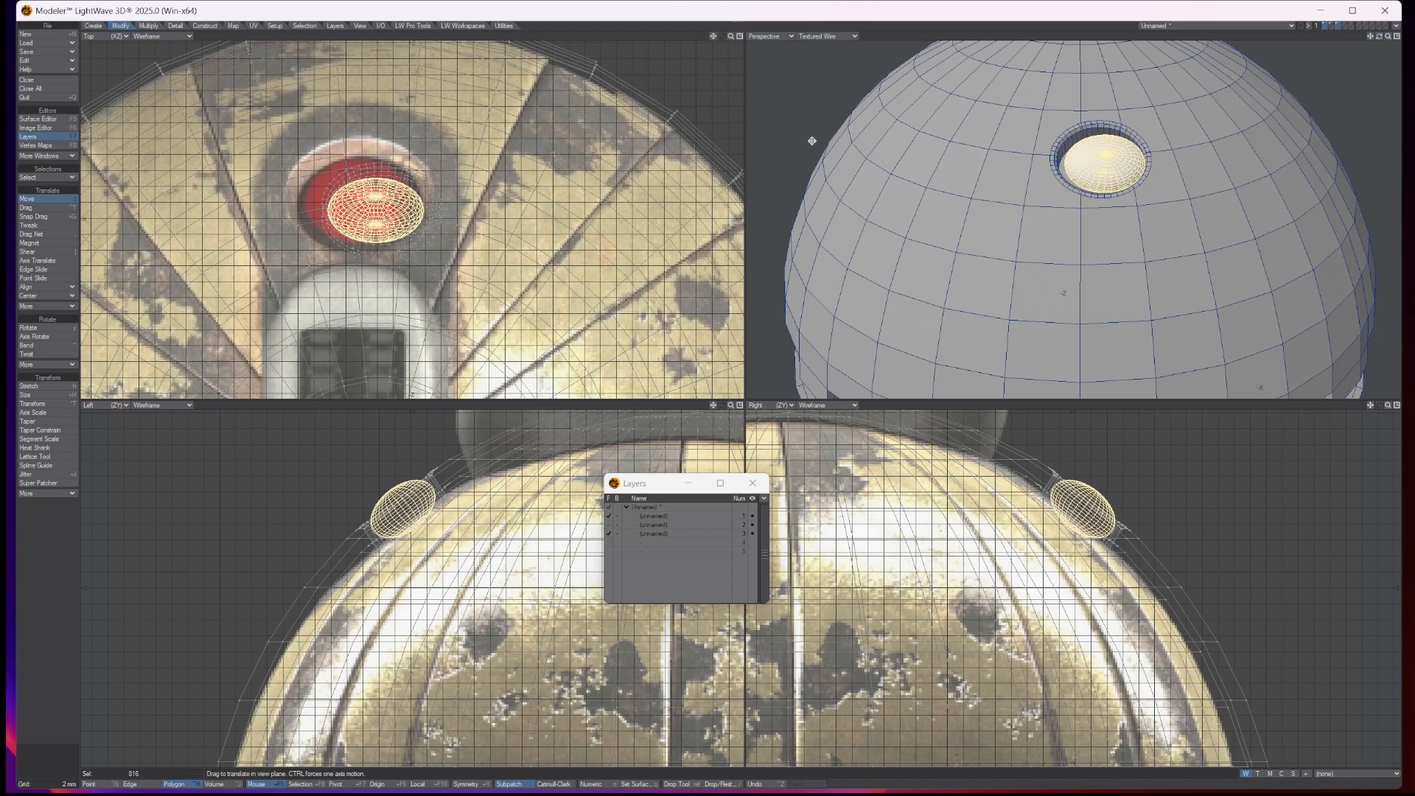
left_click_drag(375, 210, 379, 210)
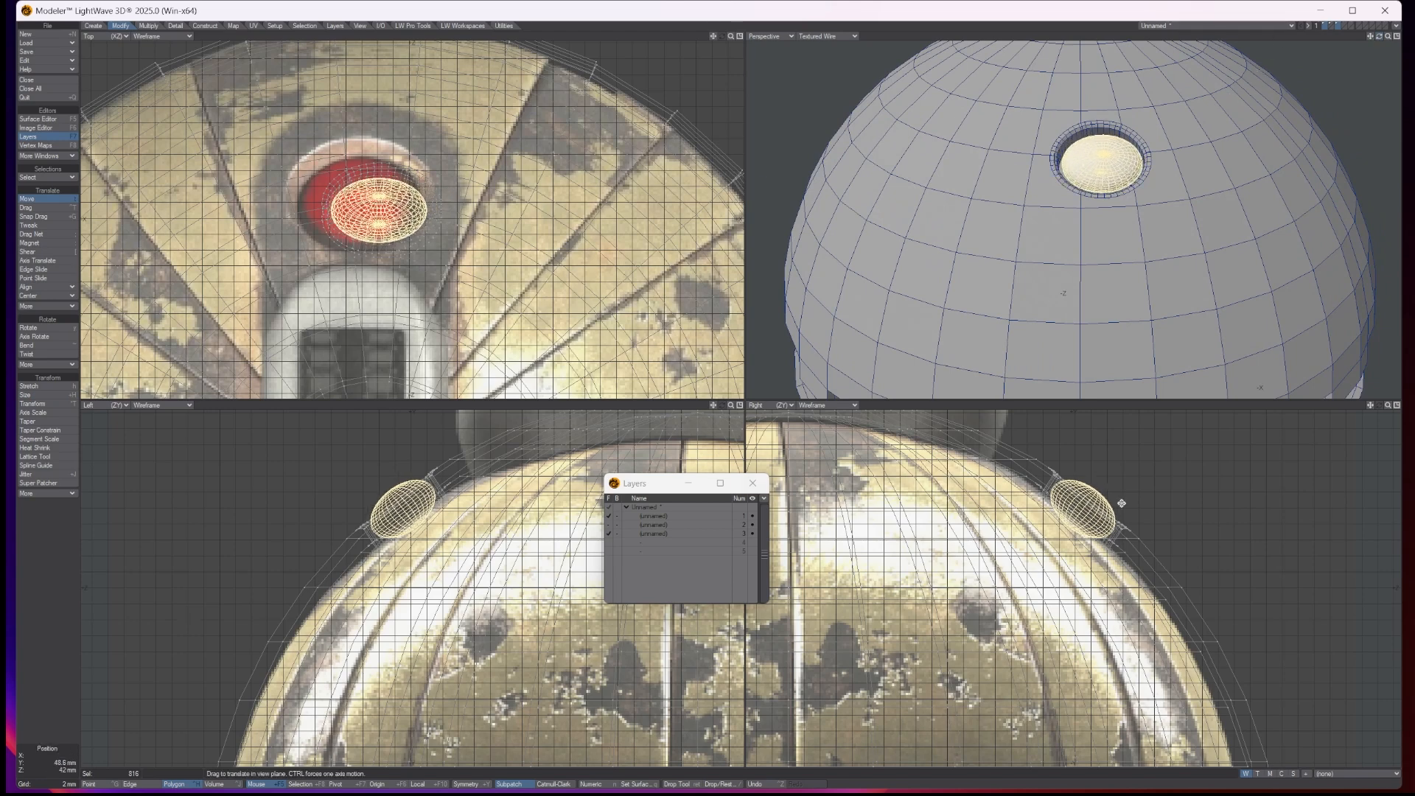
left_click_drag(1092, 504, 1098, 500)
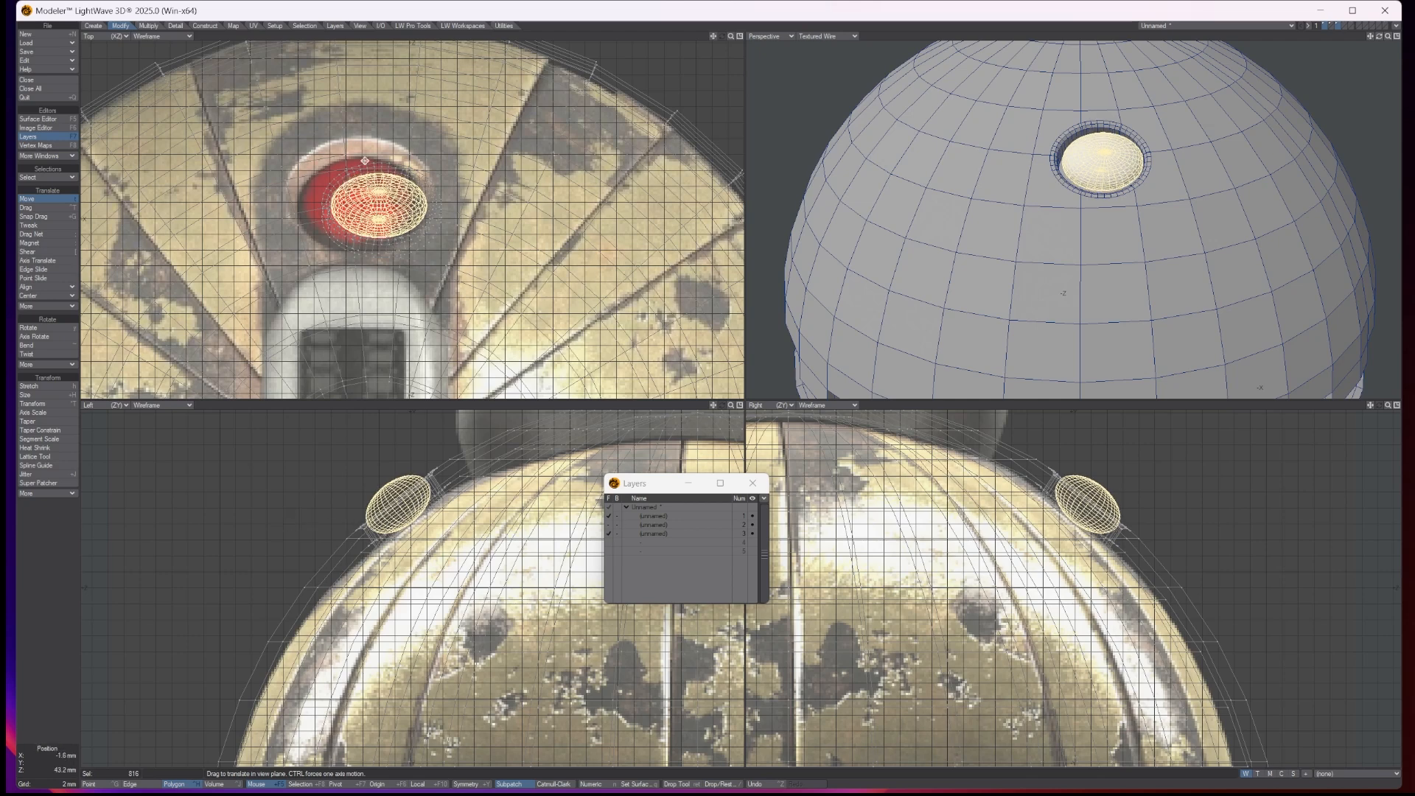
left_click_drag(1380, 37, 957, 554)
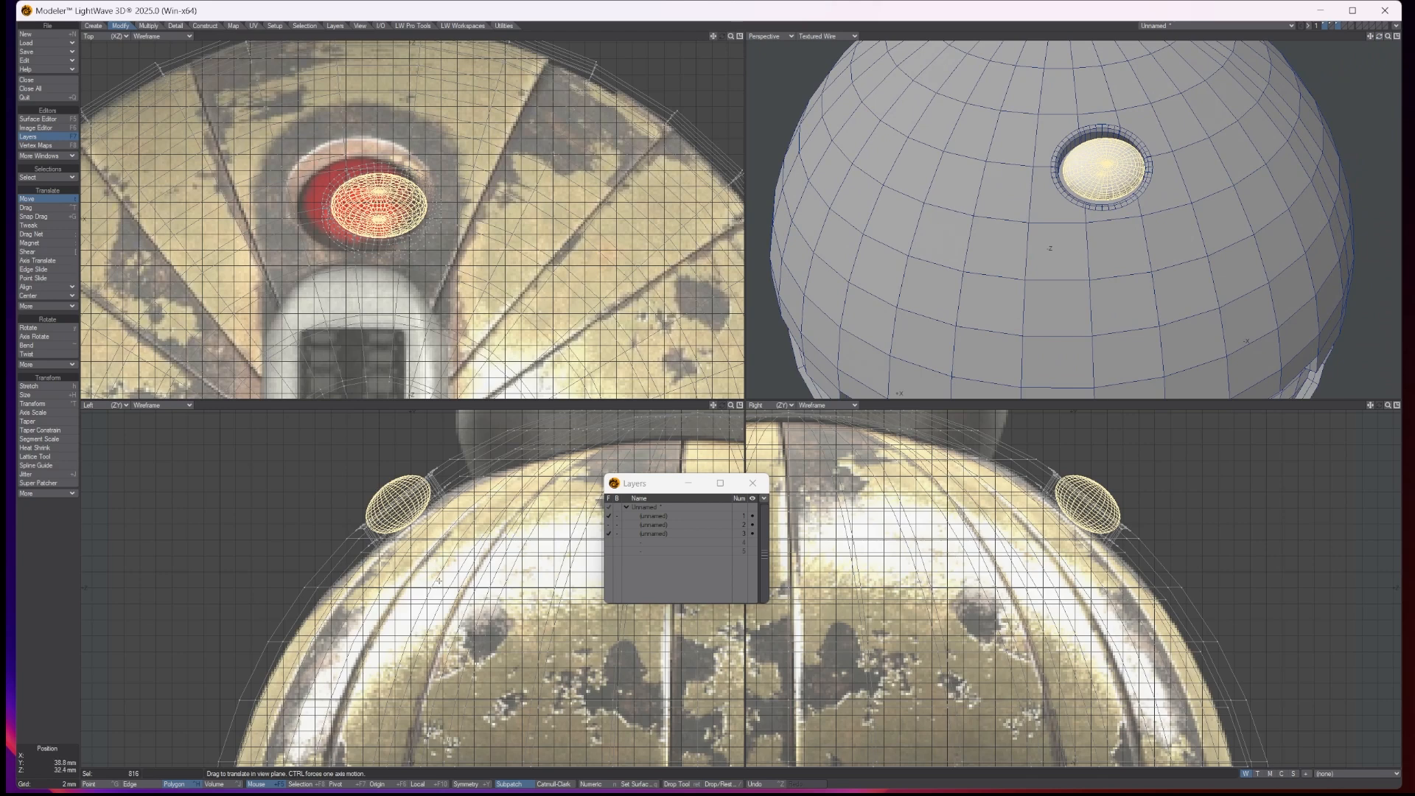
Step: Stretch the selected ball slightly in the Left view to refine its fit in the recess
left_click(29, 386)
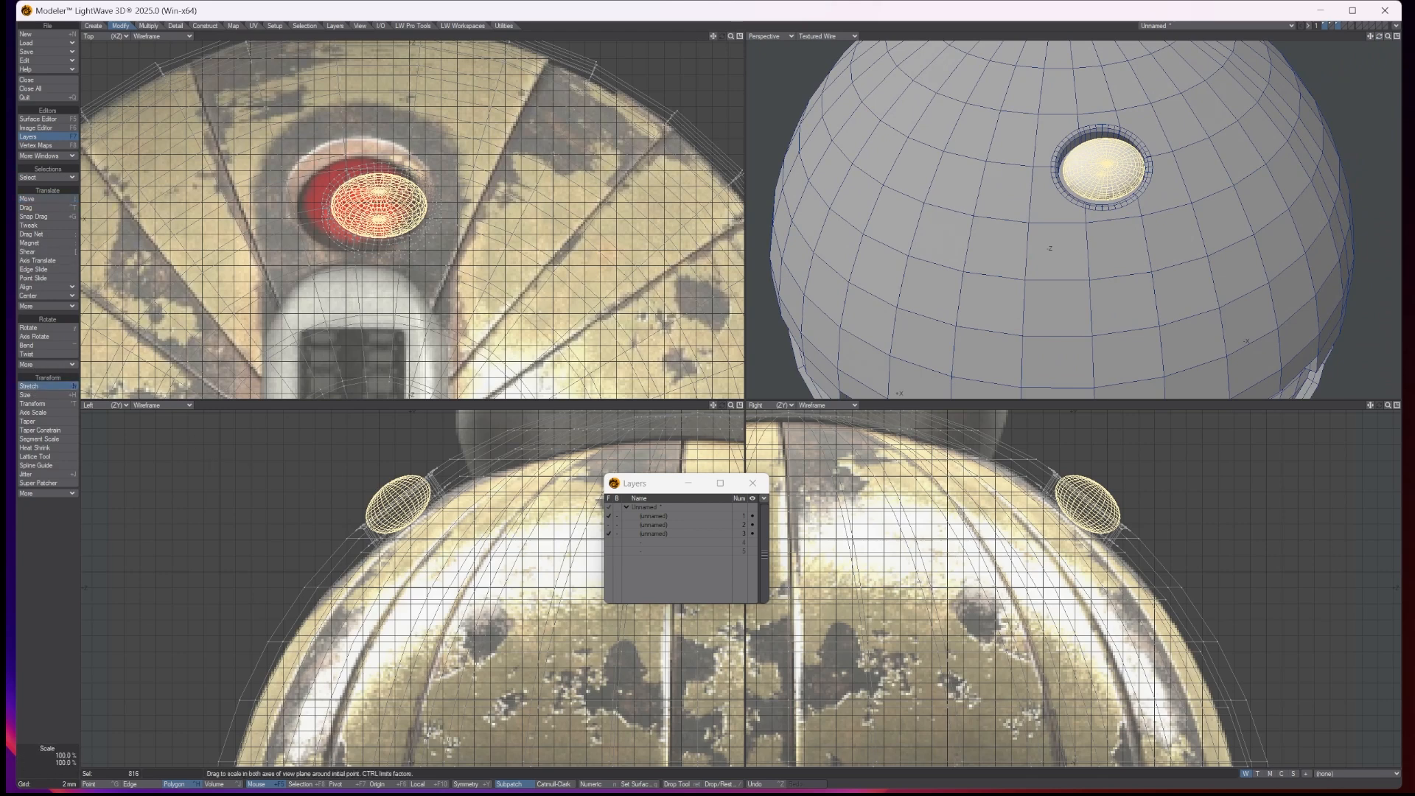
left_click_drag(444, 510, 441, 510)
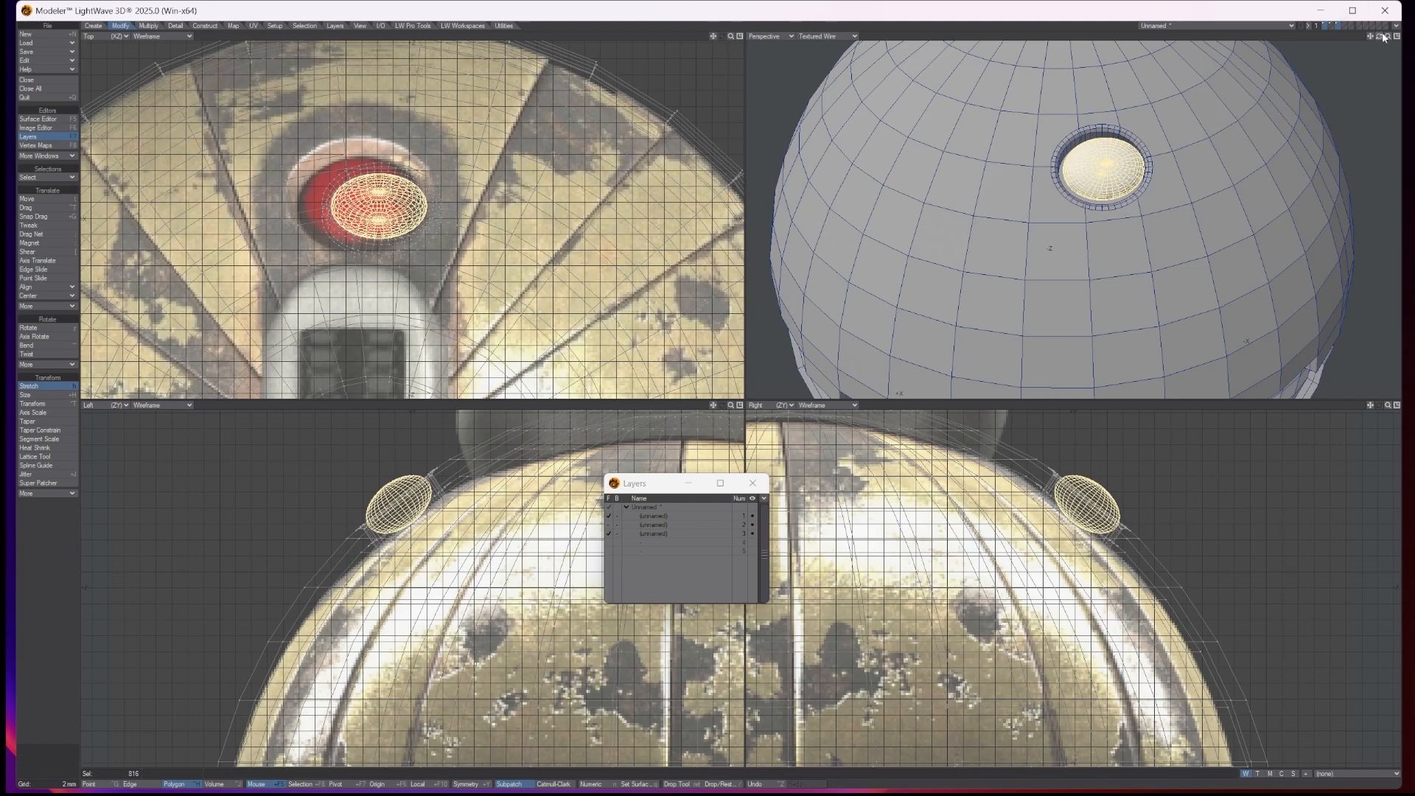
left_click_drag(1384, 37, 1356, 71)
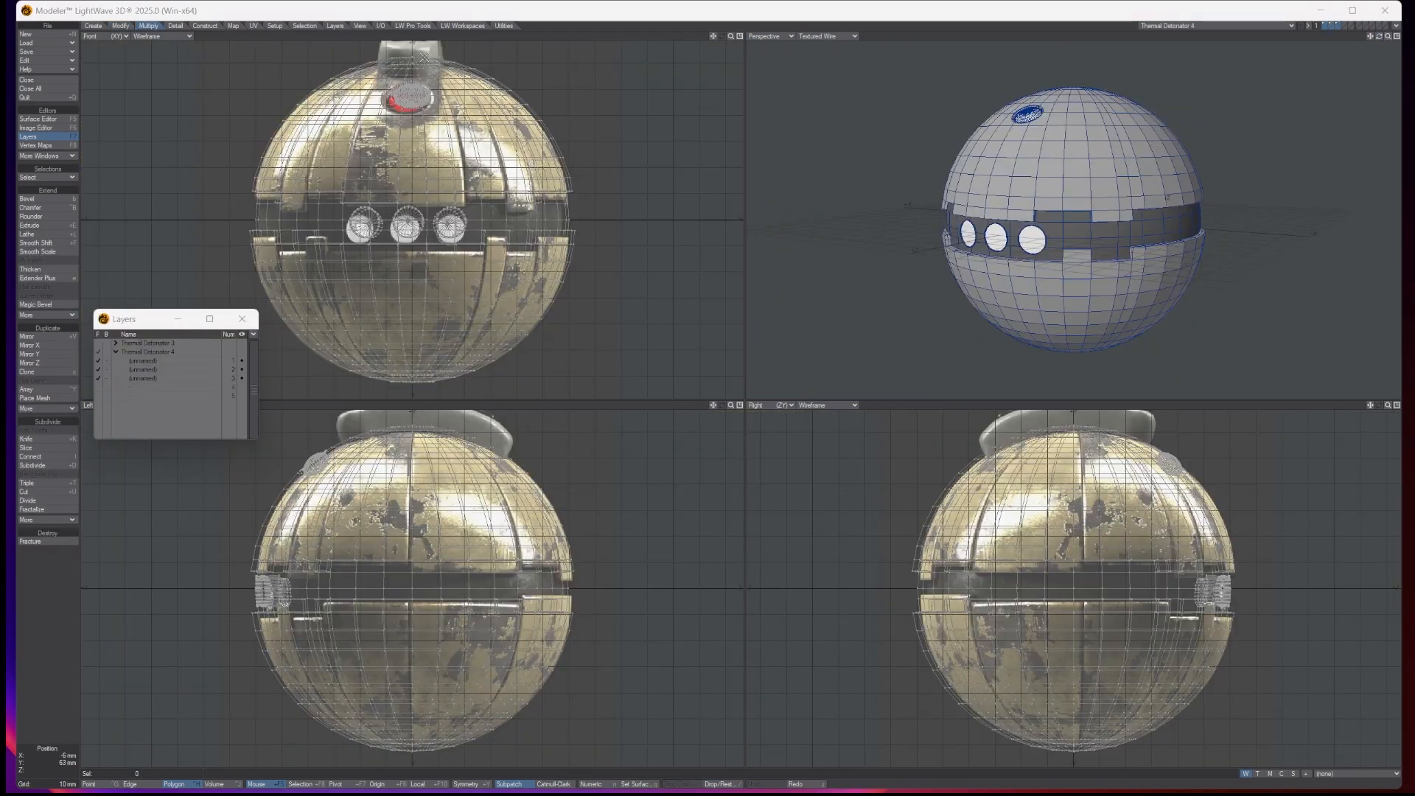
Step: Select the three round light faces in the central band and bevel them into rims with recessed inner faces
scroll(986, 238, "up", 3)
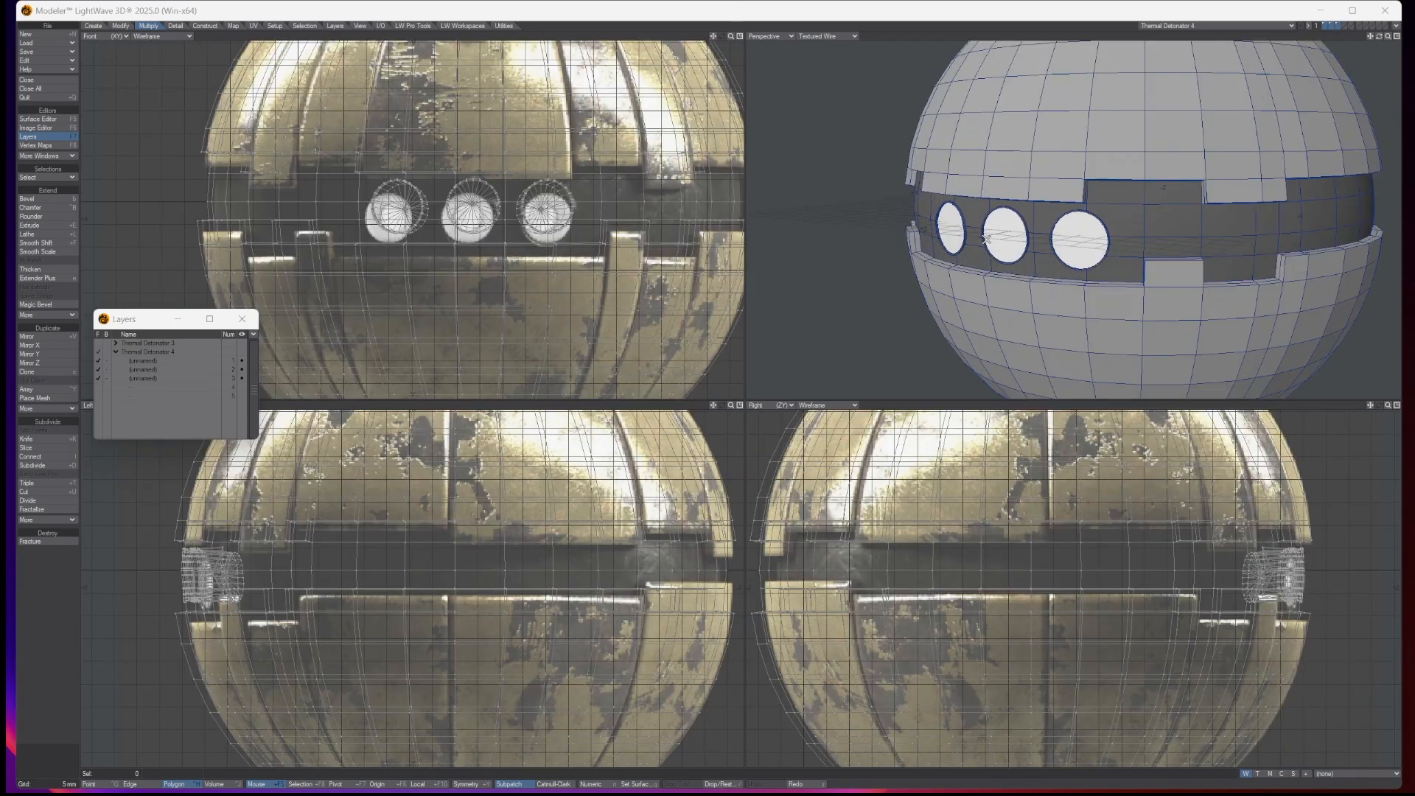
left_click(951, 232)
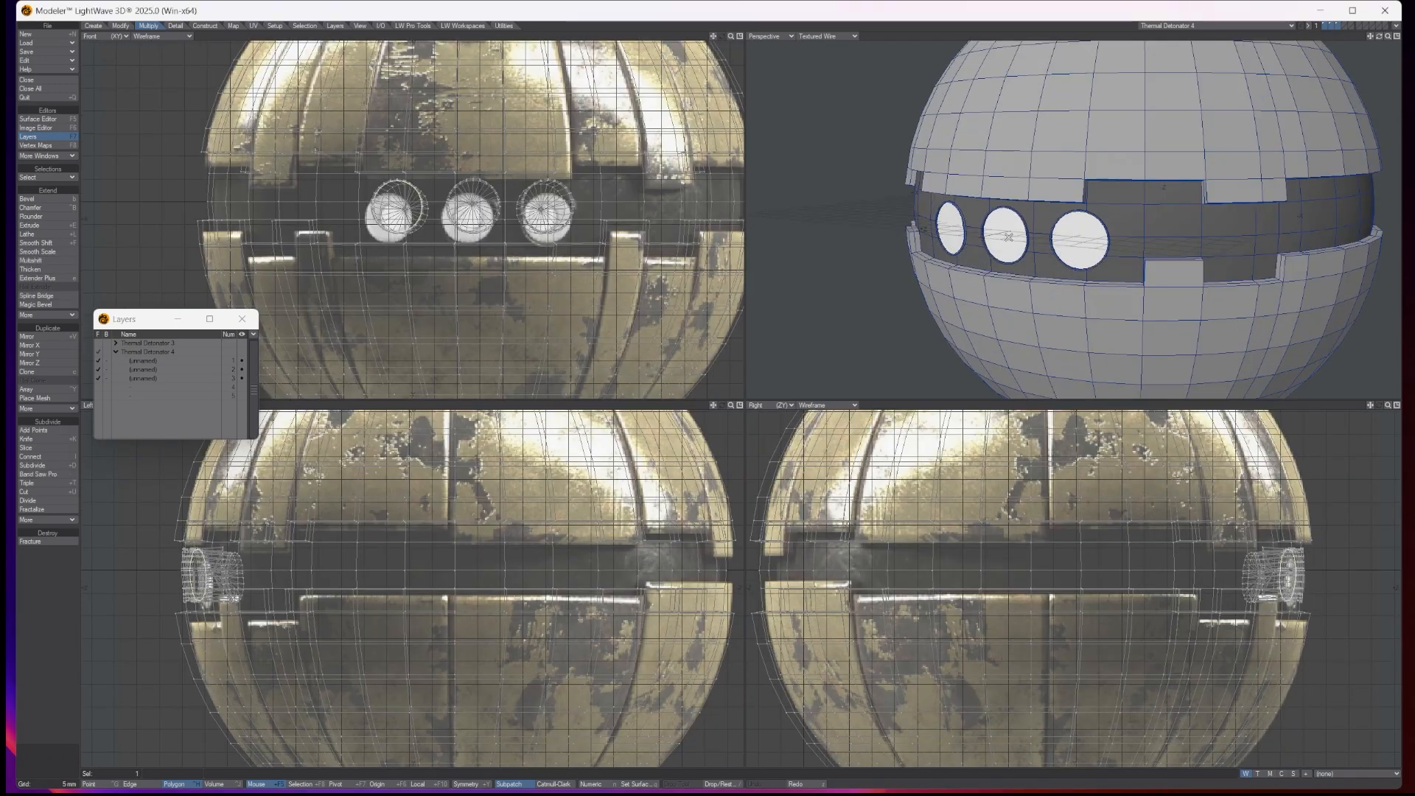
left_click(1009, 237)
left_click(1084, 241)
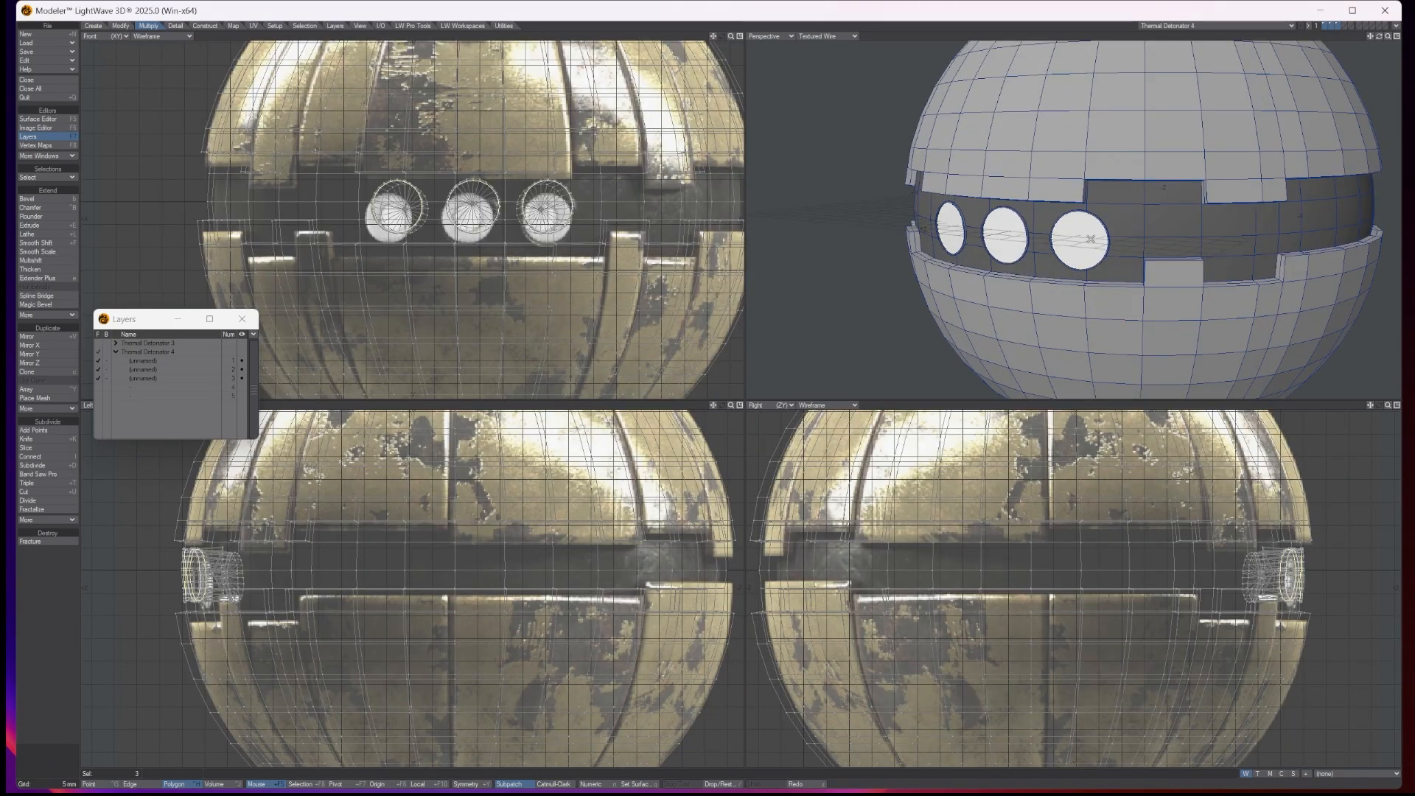
scroll(1090, 240, "up", 4)
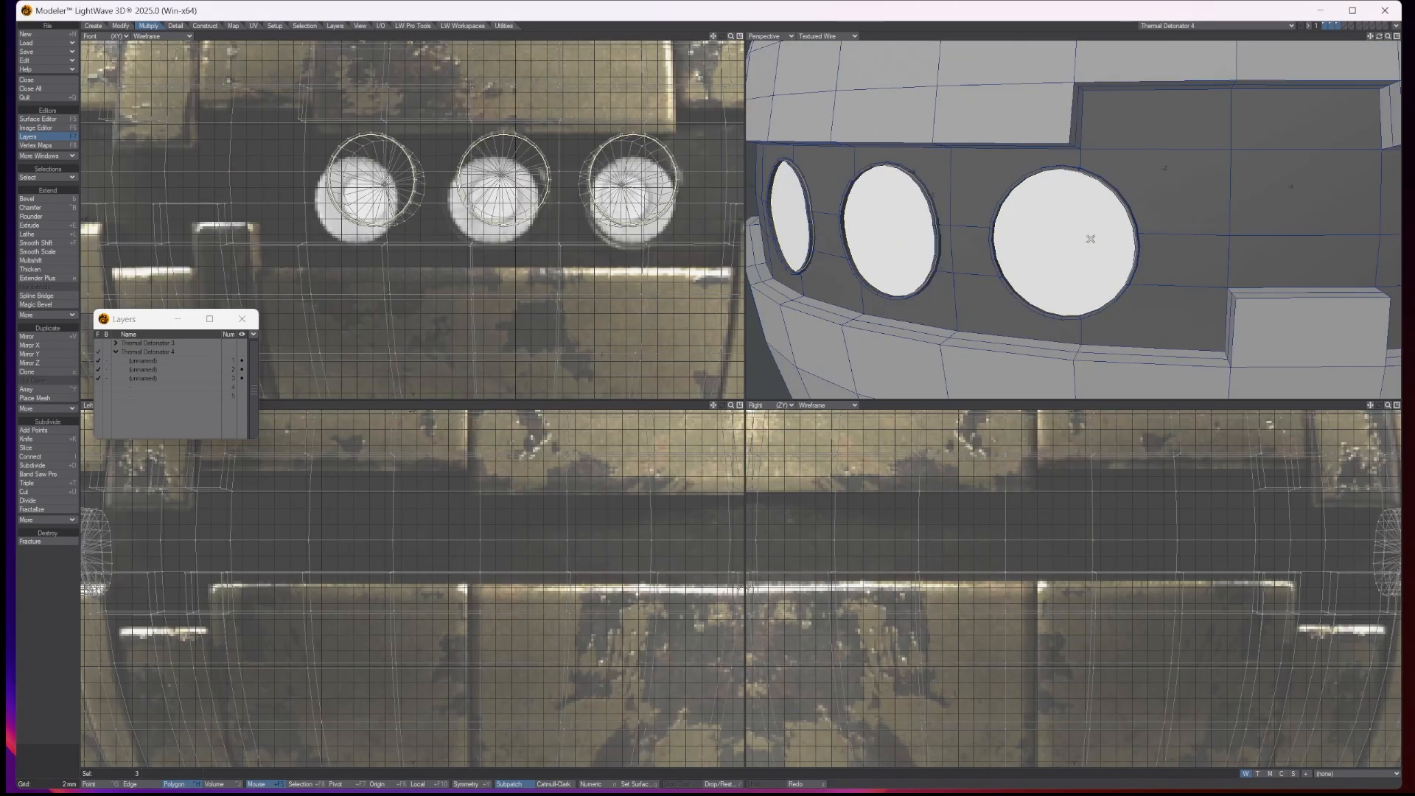
left_click(42, 198)
left_click_drag(1063, 232, 1057, 247)
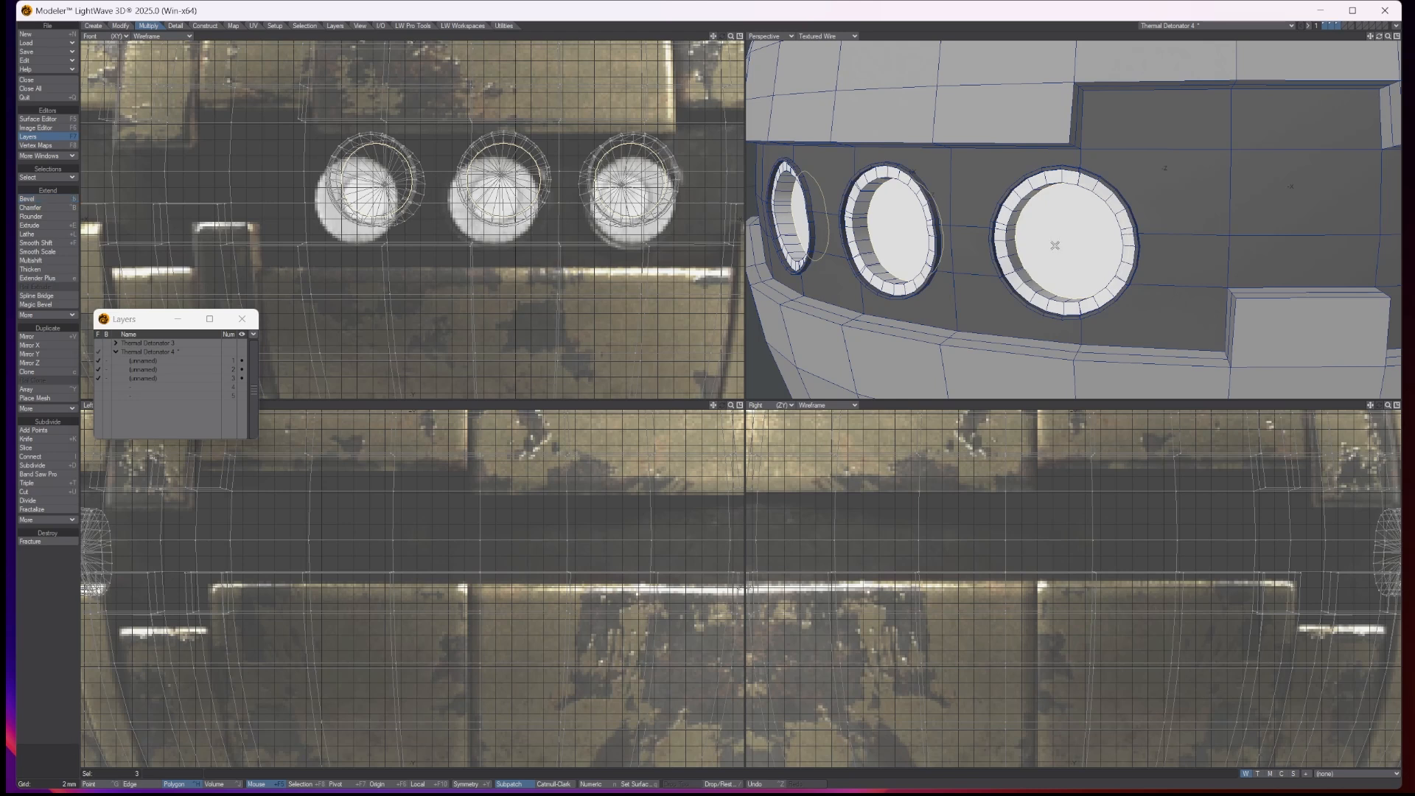
key("space")
Step: Clear the selection and select the full loop of front rim polygons around the light nearest the band's raised block
key("slash")
left_click_drag(1085, 179, 1020, 196)
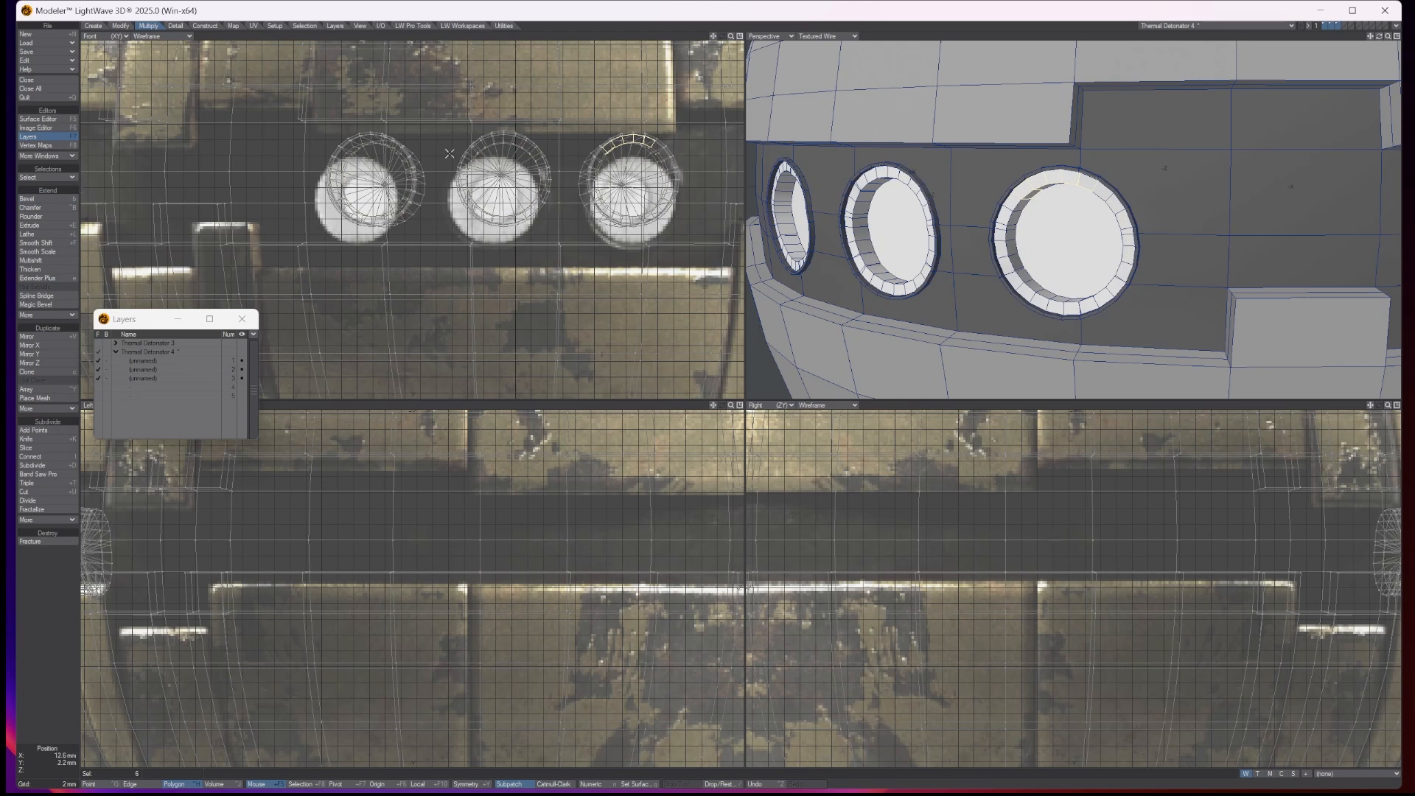
key("slash")
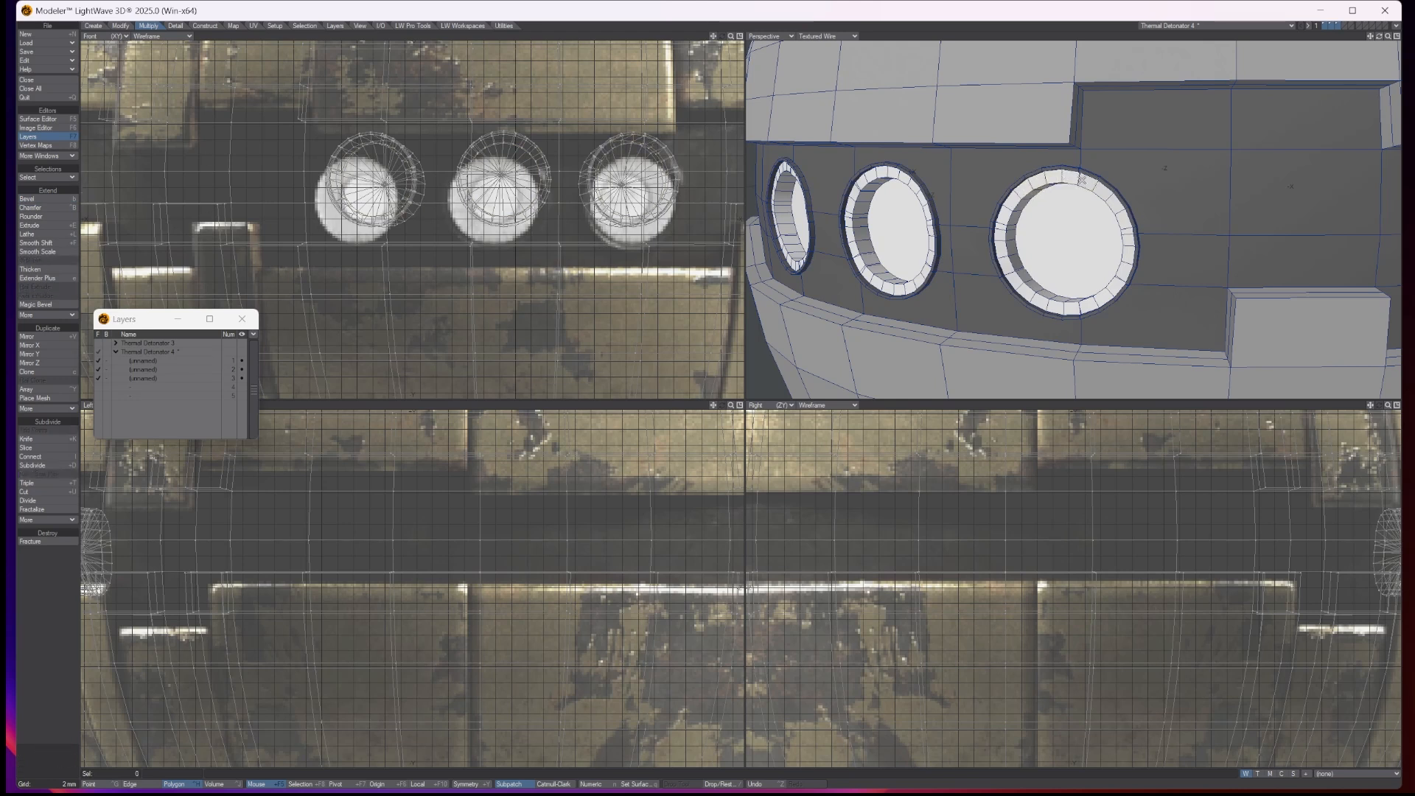
left_click_drag(1082, 179, 1114, 200)
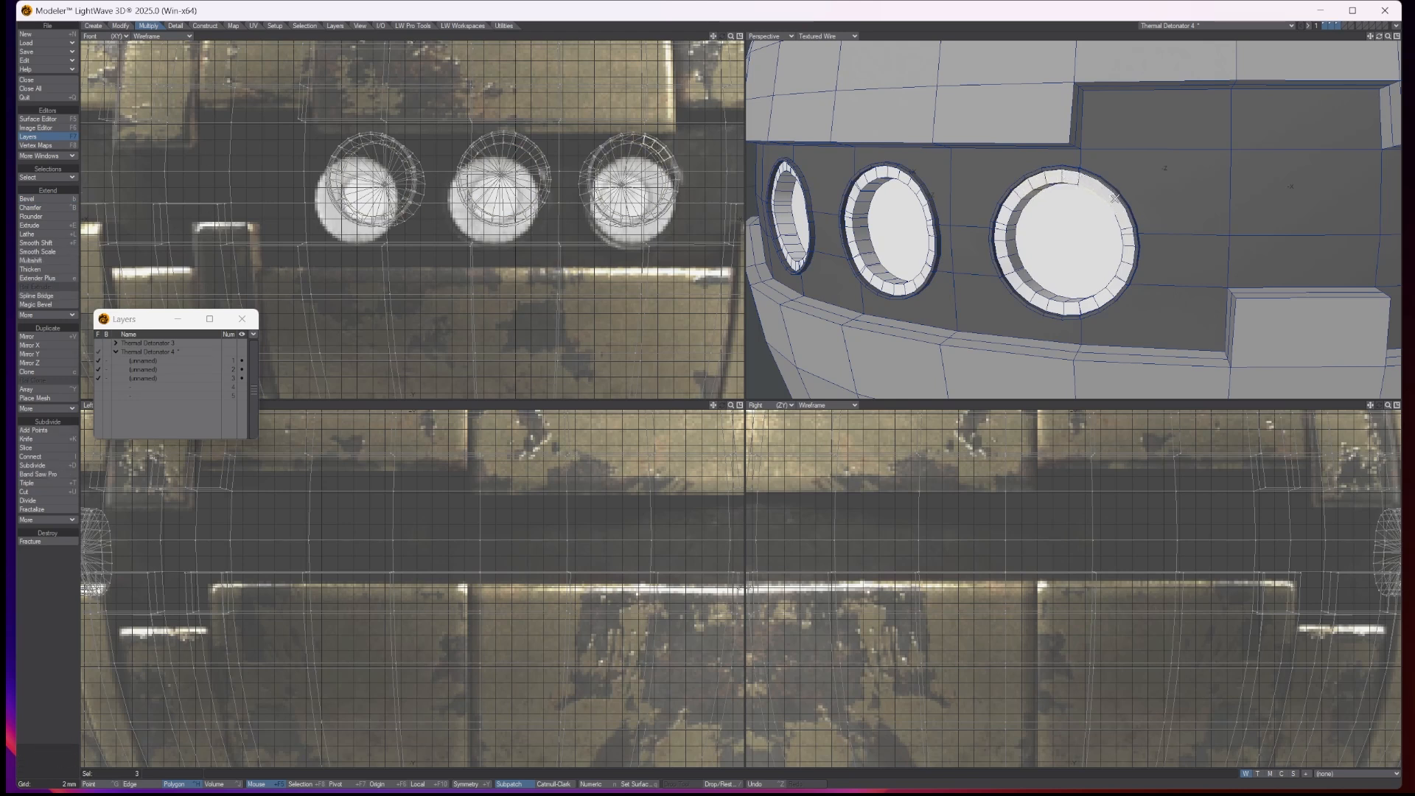
left_click(44, 180)
left_click(44, 182)
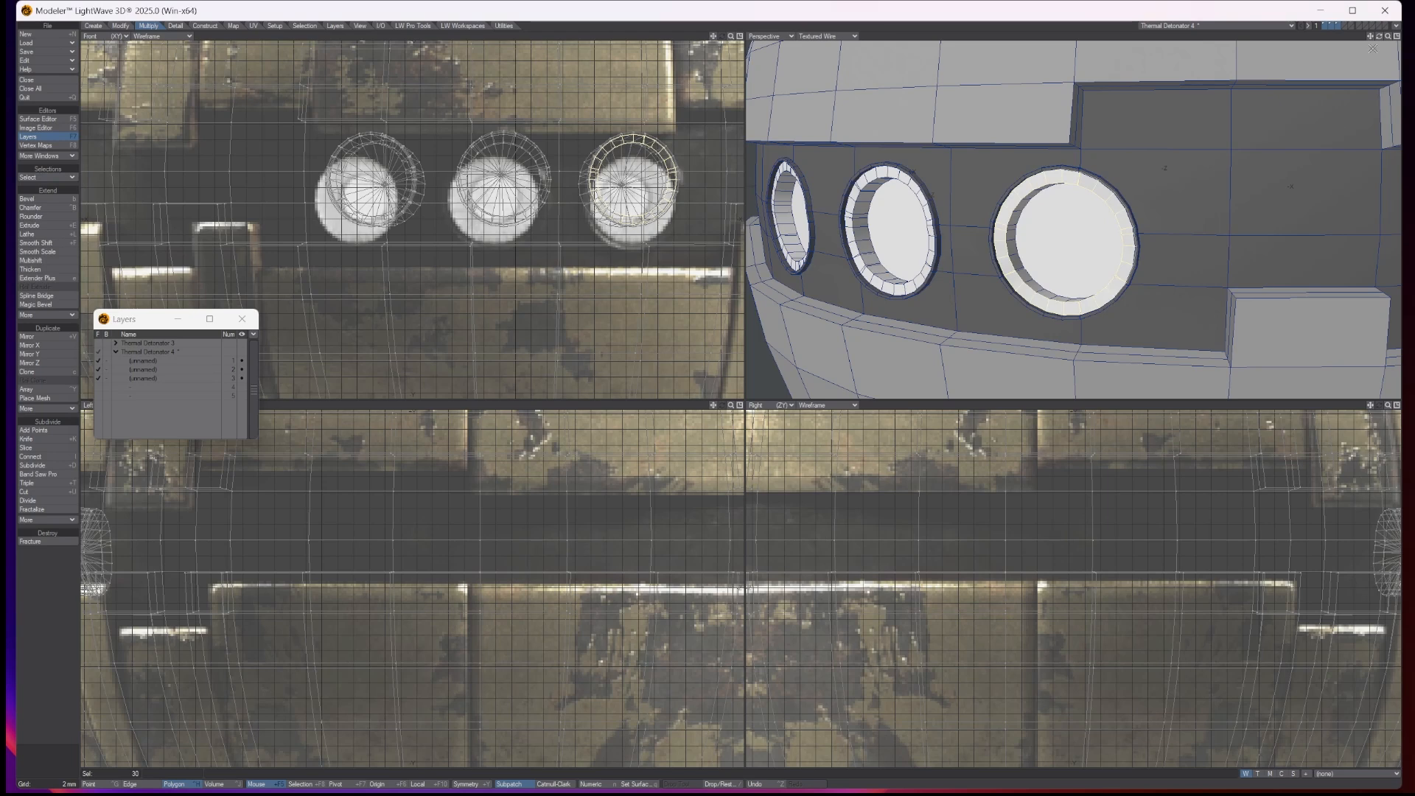
Step: Add the full loop of inner wall polygons of the light nearest the band's raised block to the rim selection
left_click_drag(1386, 37, 1354, 31)
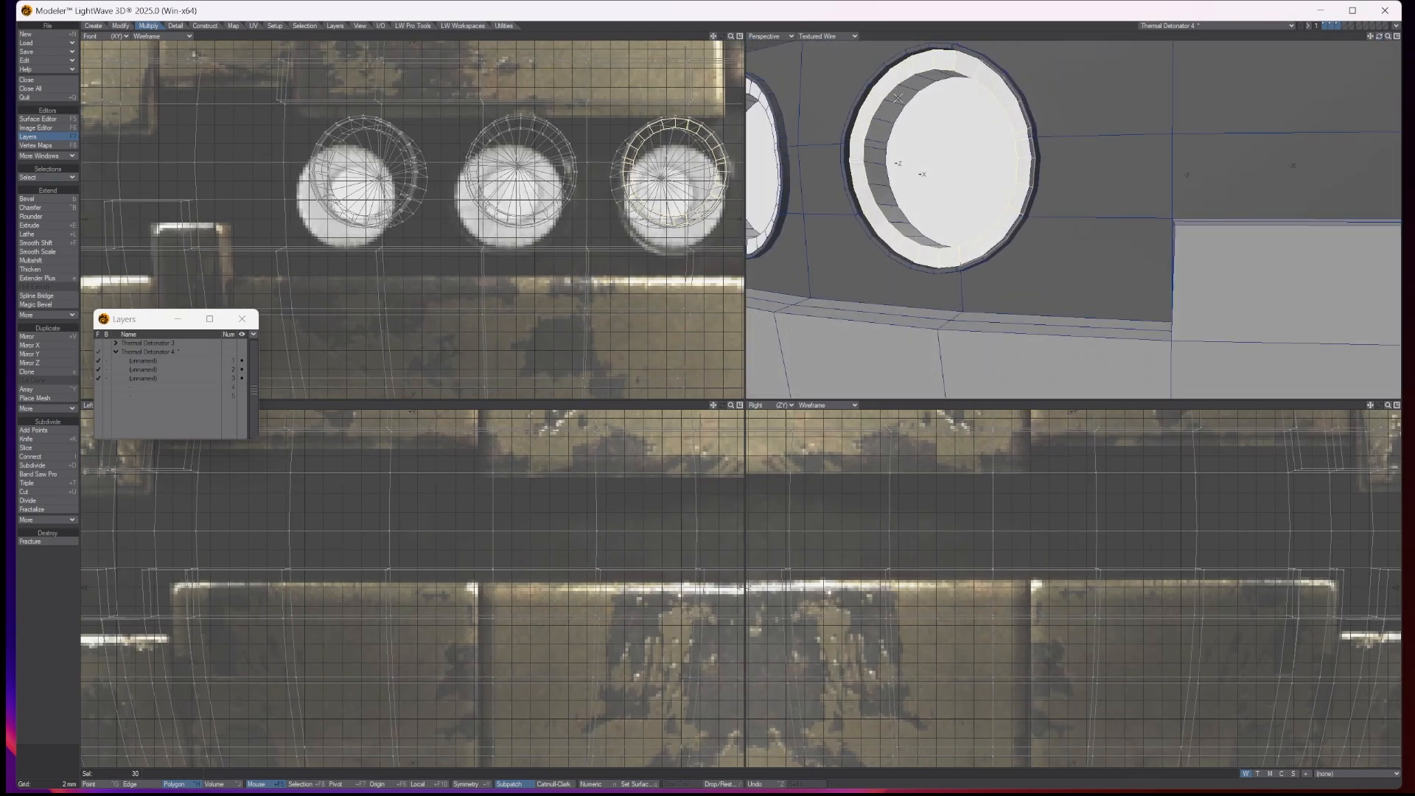
left_click(898, 98)
left_click(894, 93)
left_click(60, 177)
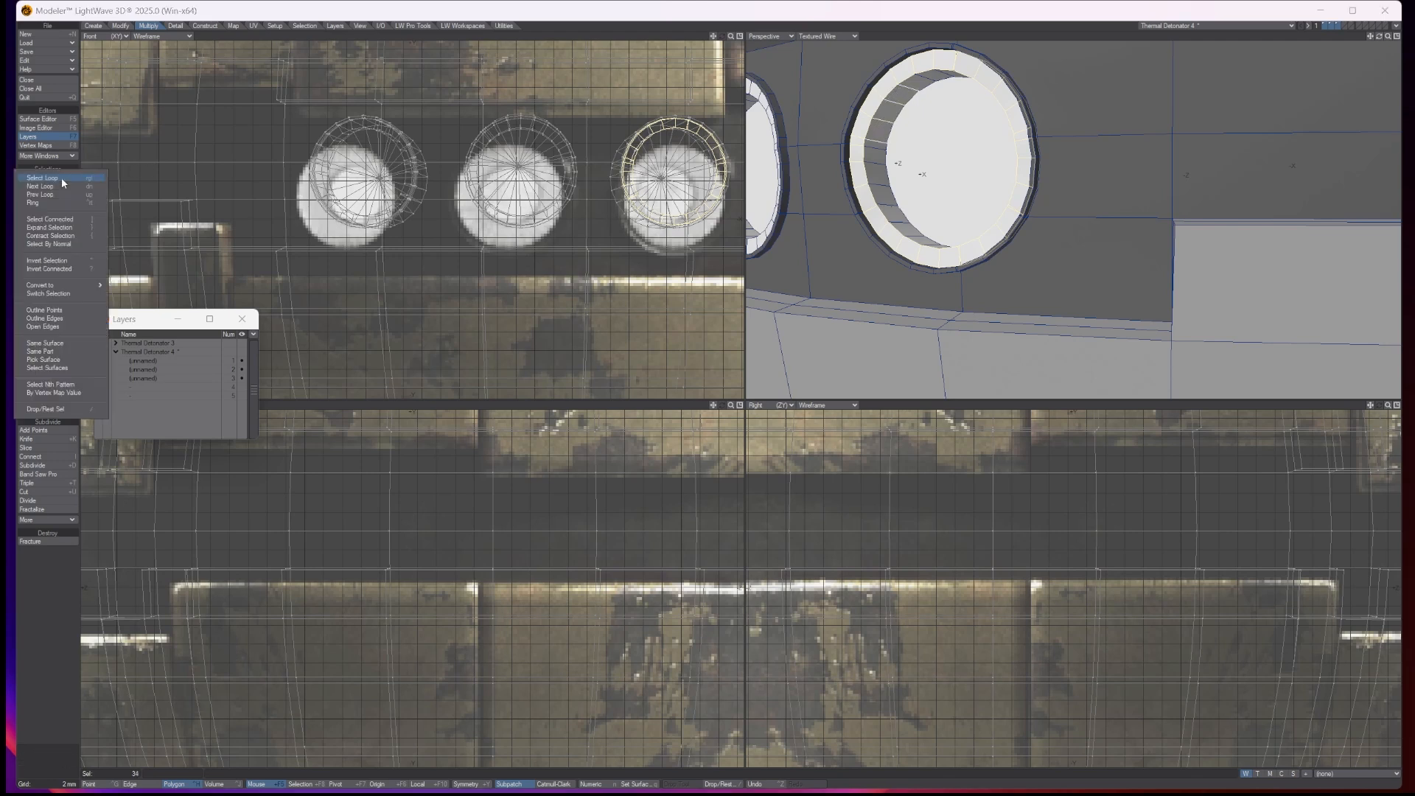
left_click(62, 178)
Step: Assign the selected rim and inner wall polygons a new black surface named "Outer light trim" and clear the selection
type("q")
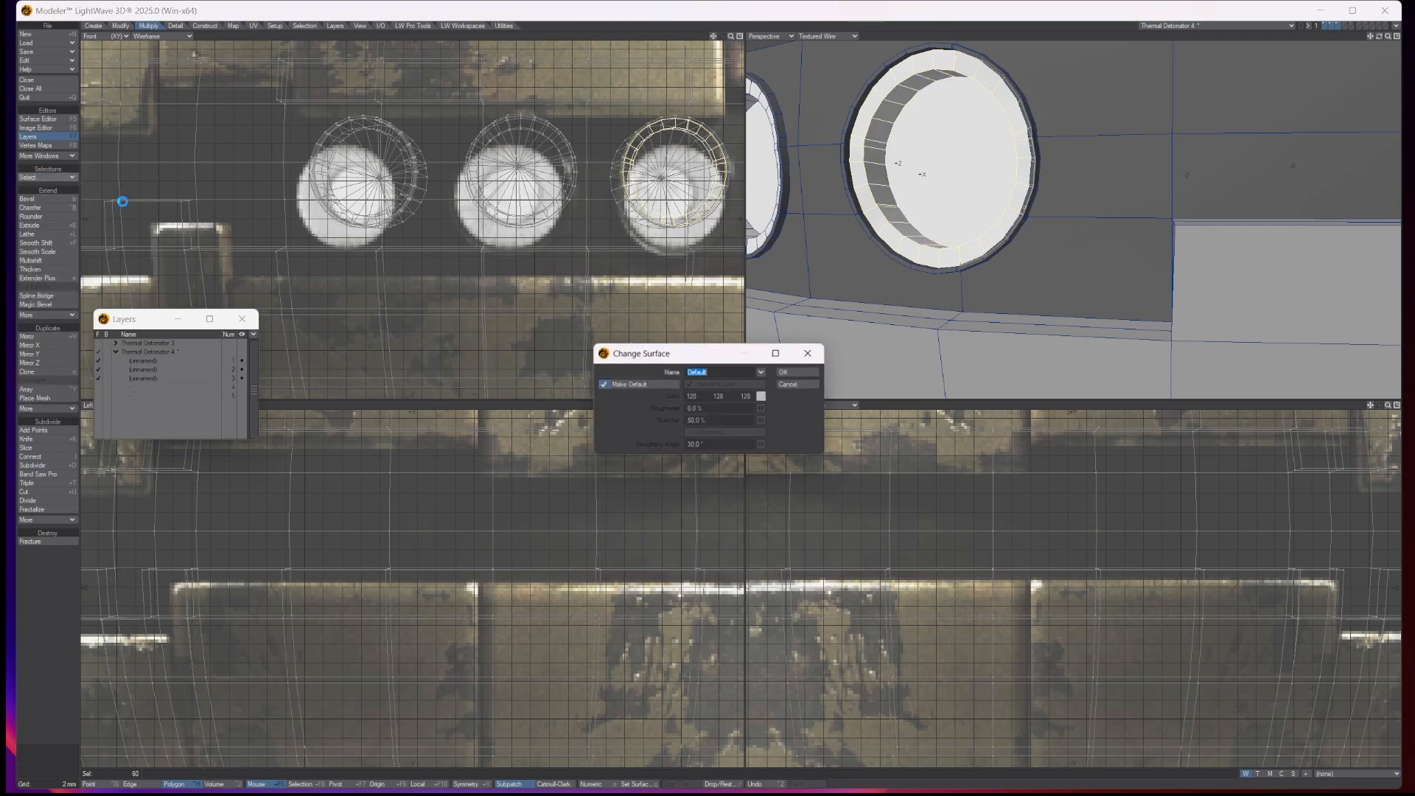
type("Outer light trim")
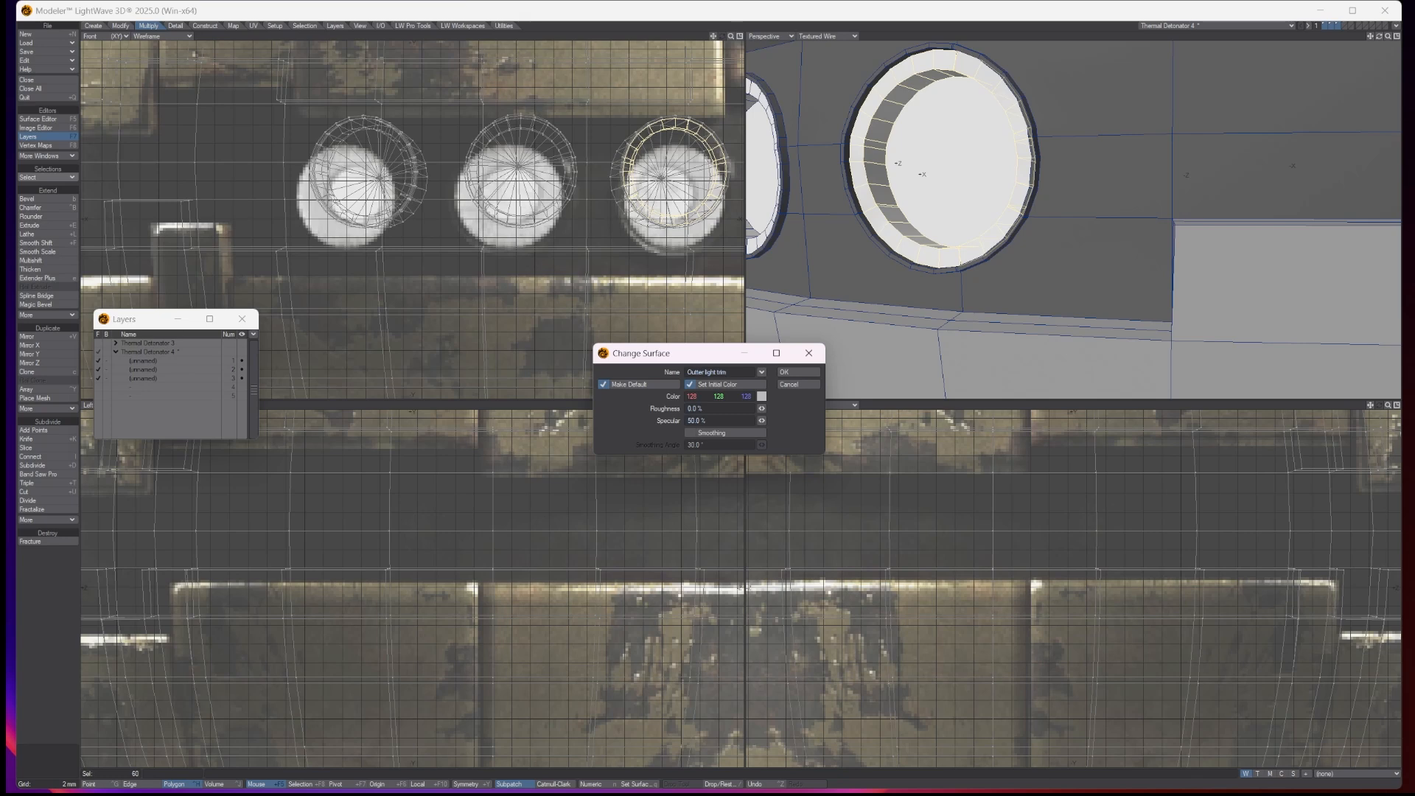
left_click(763, 397)
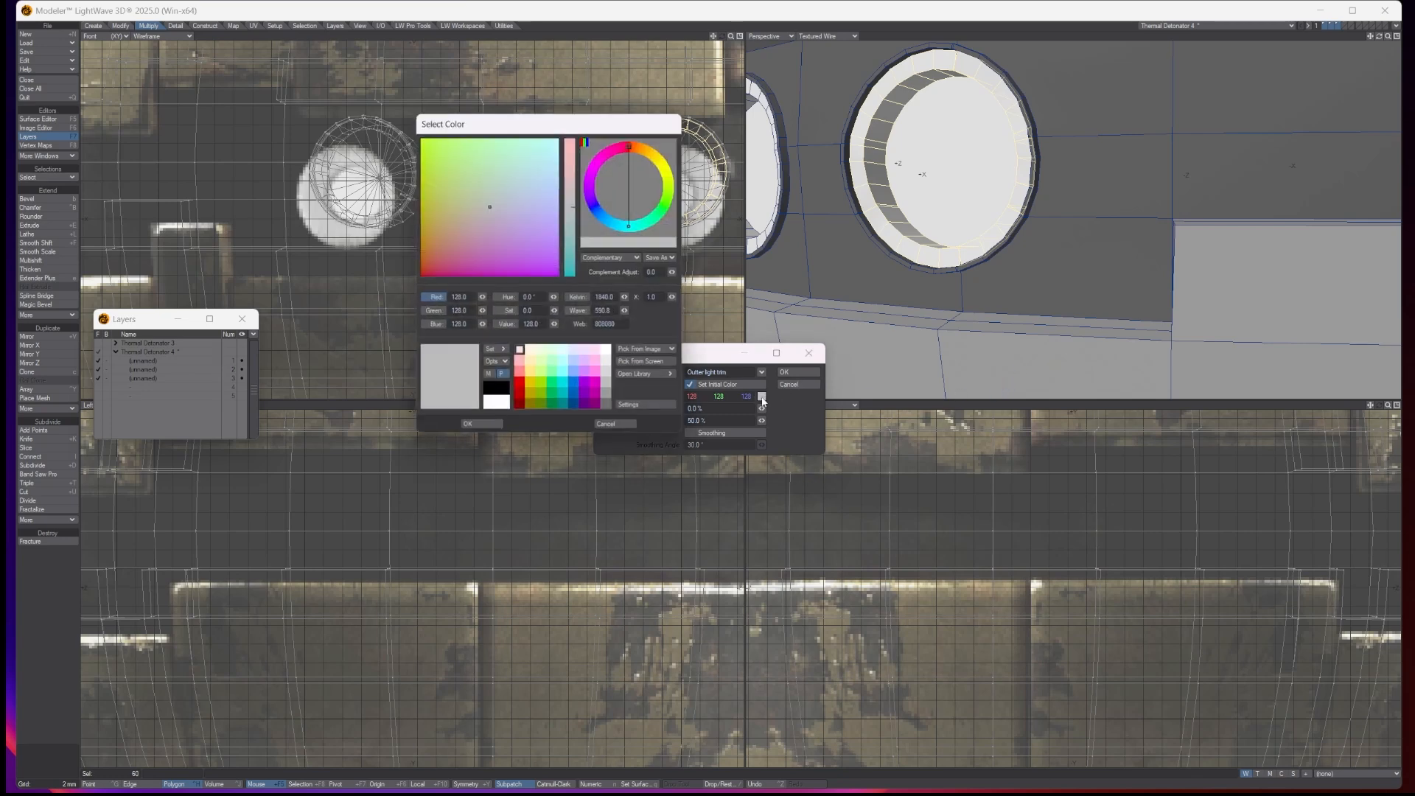
left_click(494, 389)
left_click(471, 424)
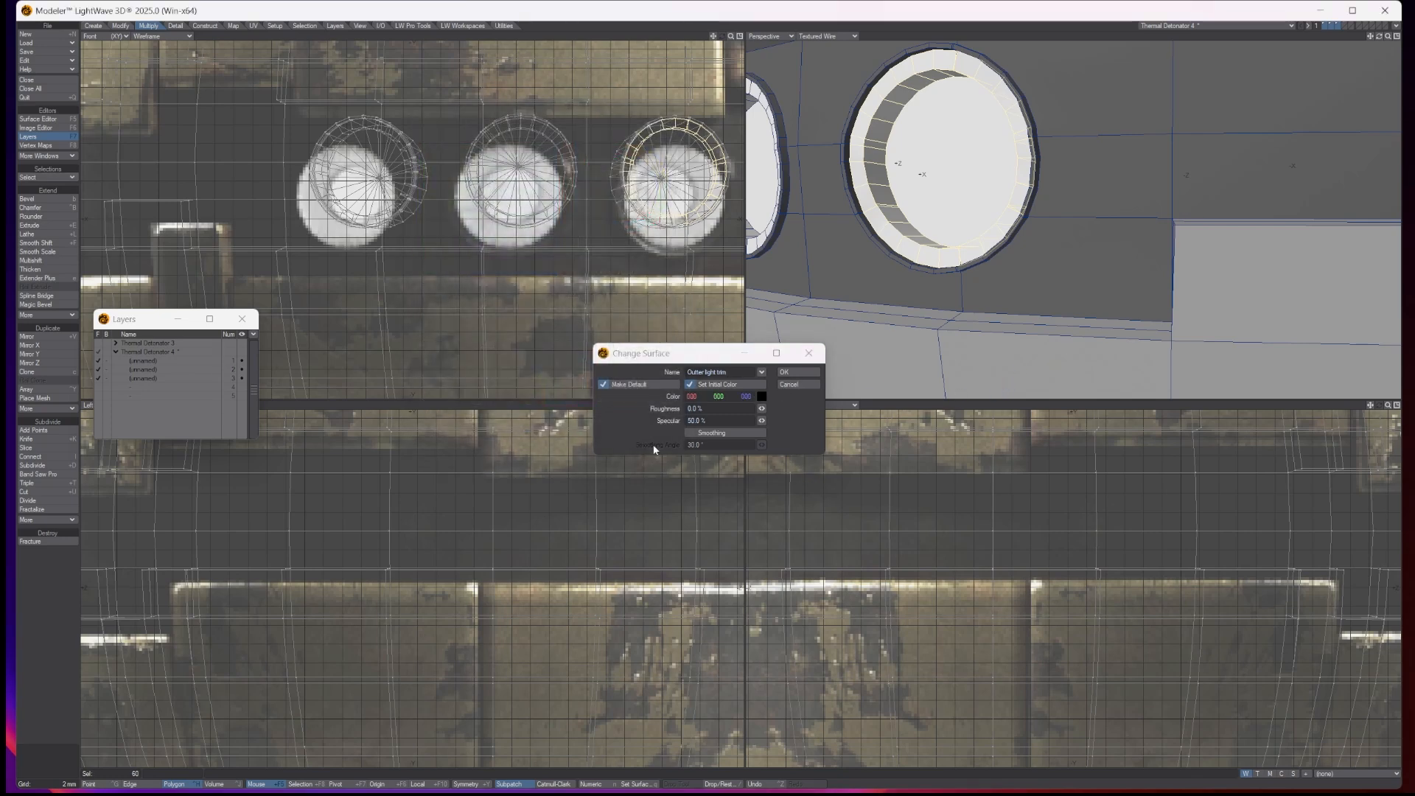
left_click(807, 373)
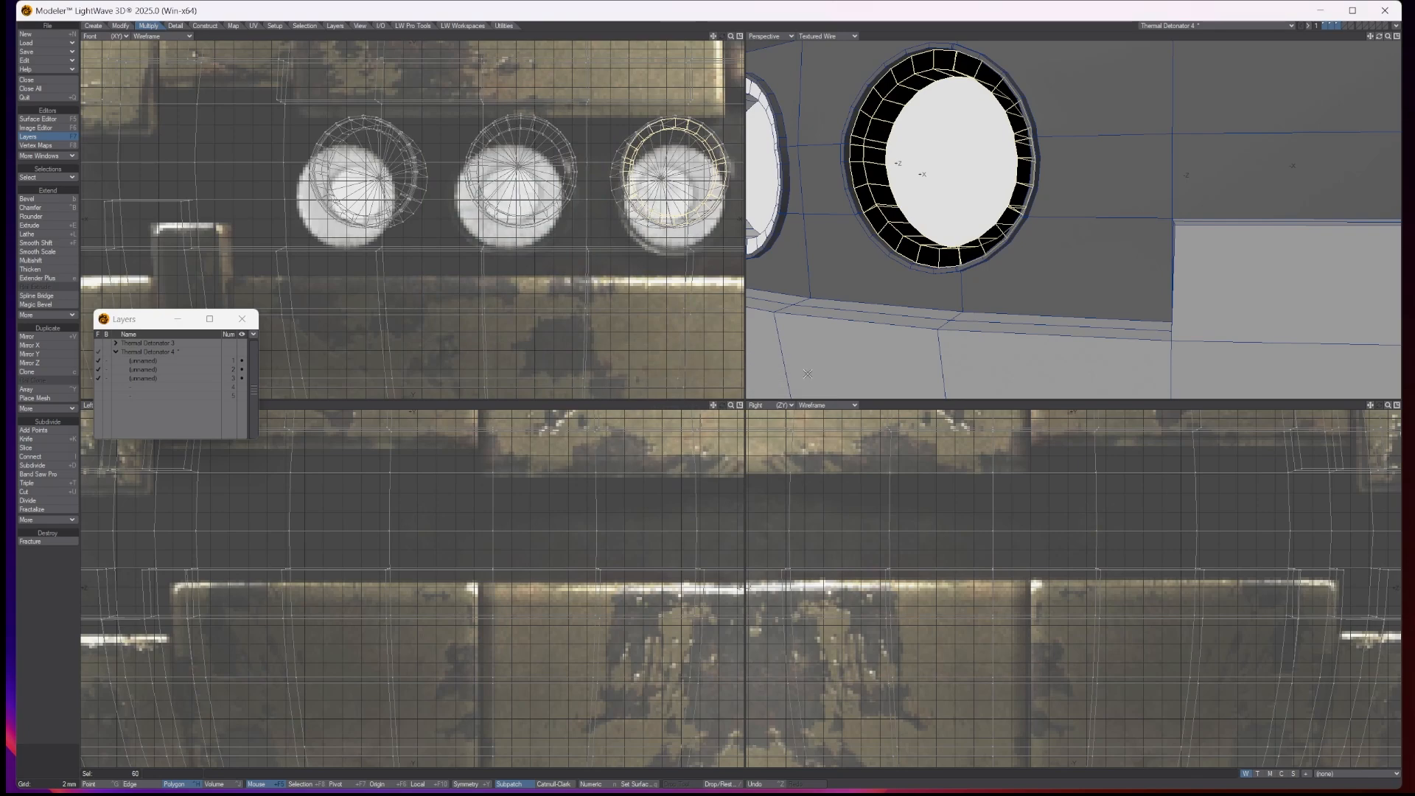
key("slash")
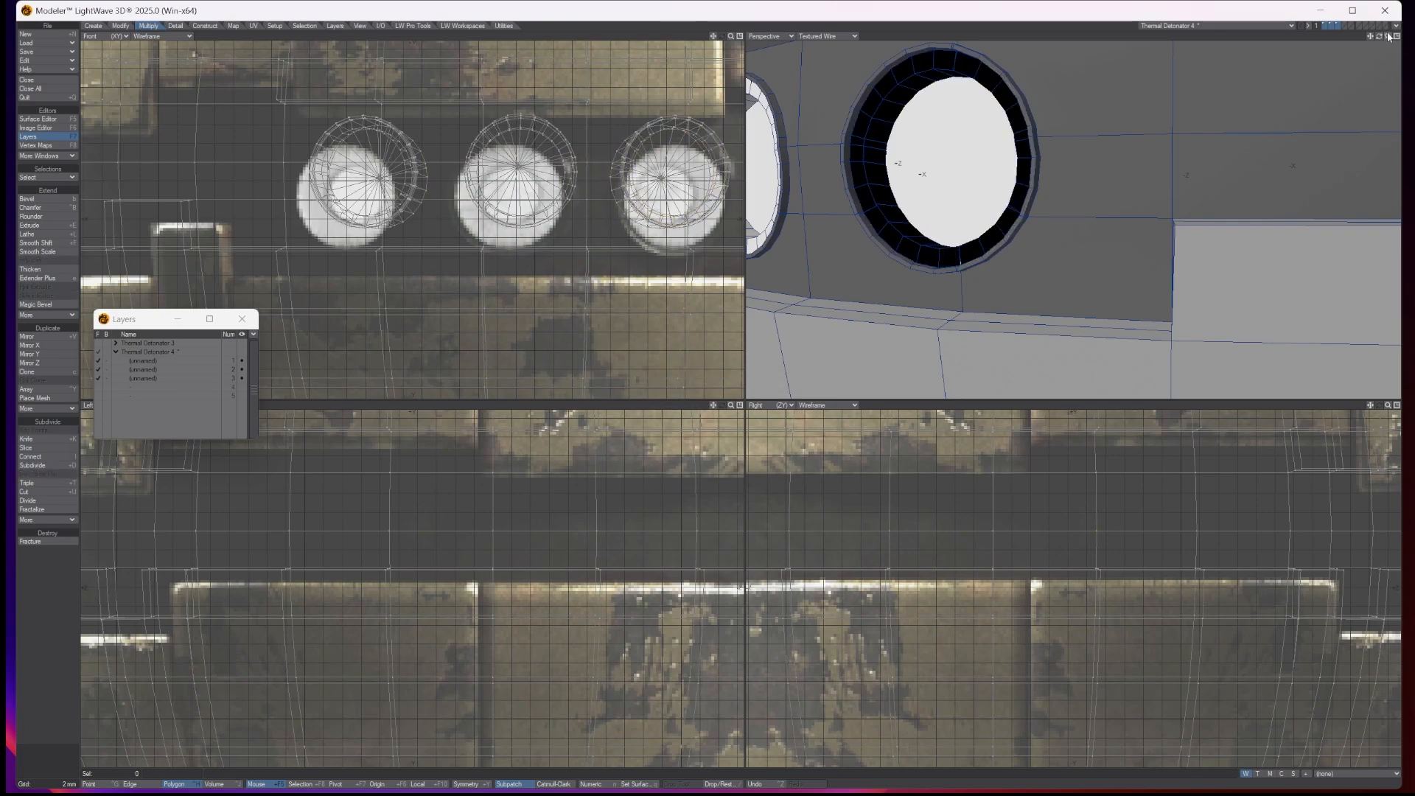
Step: Change the Front viewport to the Top view and set its backdrop image to Top.jpg
key("a")
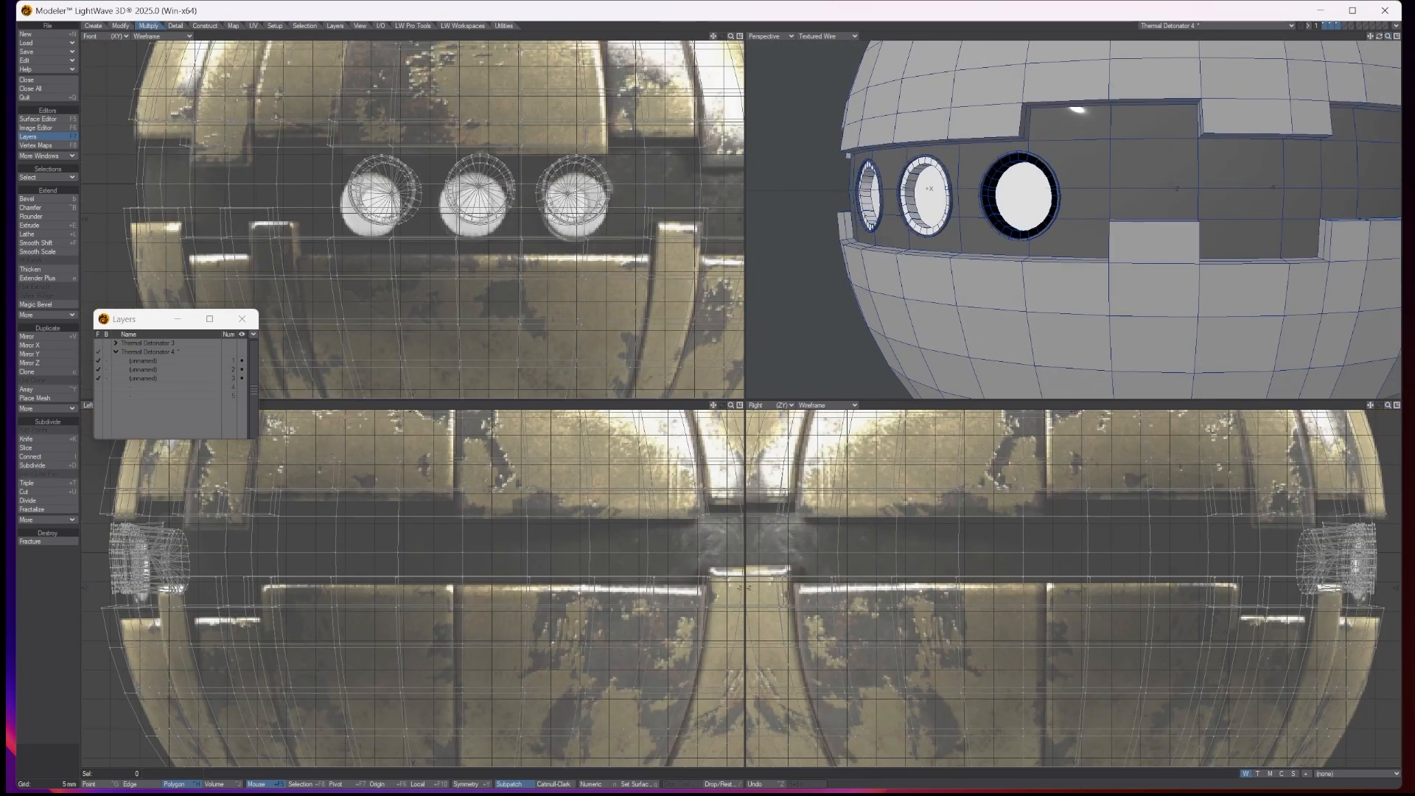
left_click_drag(1370, 36, 1356, 126)
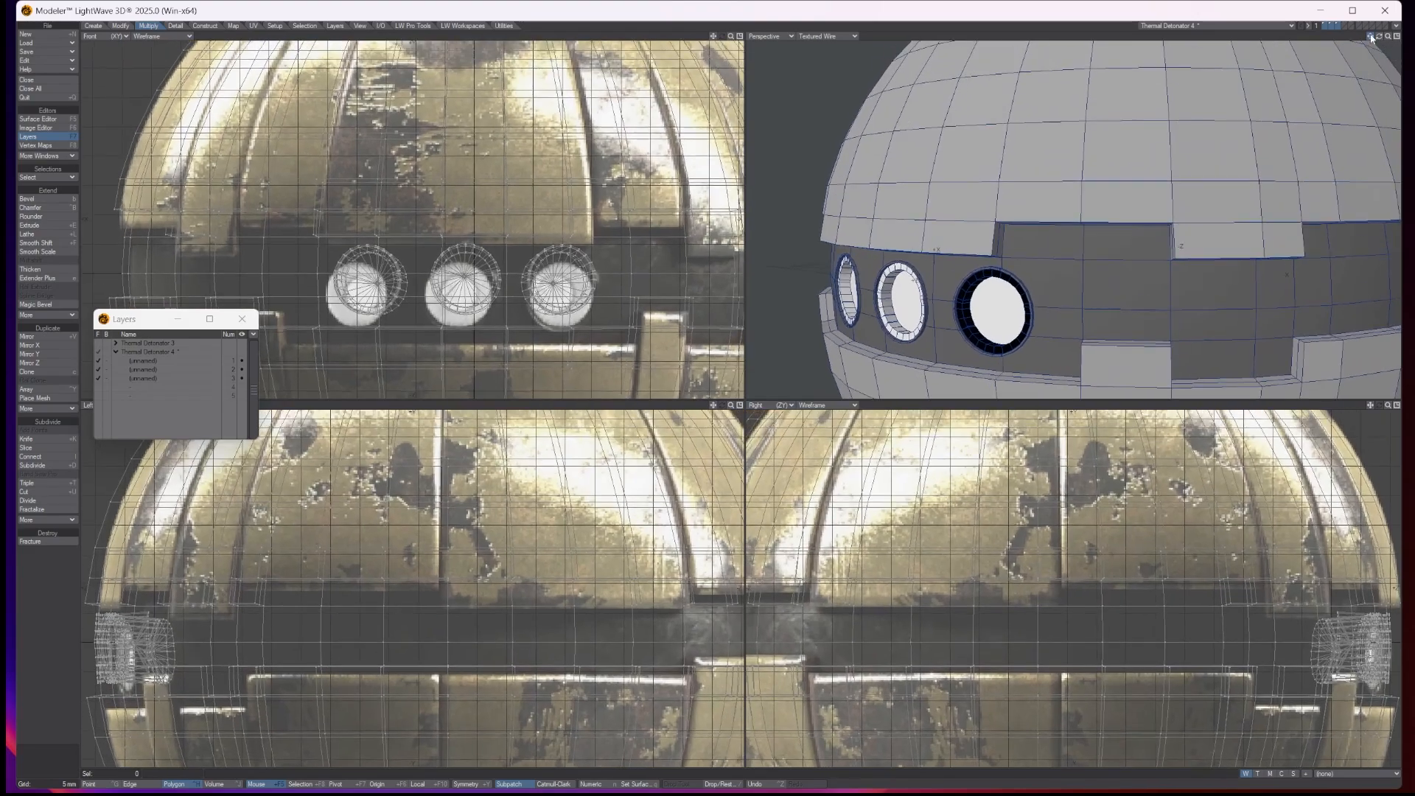
left_click_drag(1378, 42, 1359, 116)
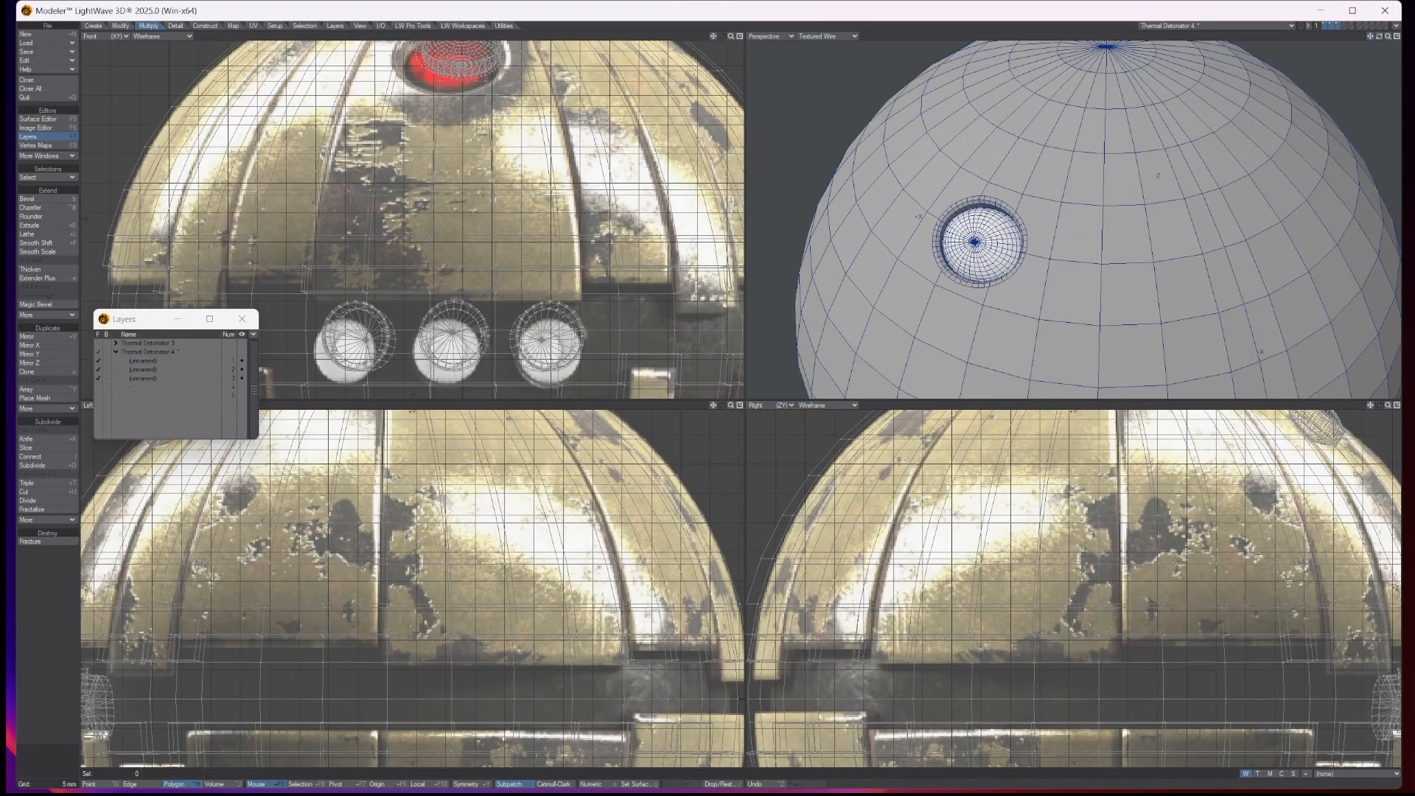
key("a")
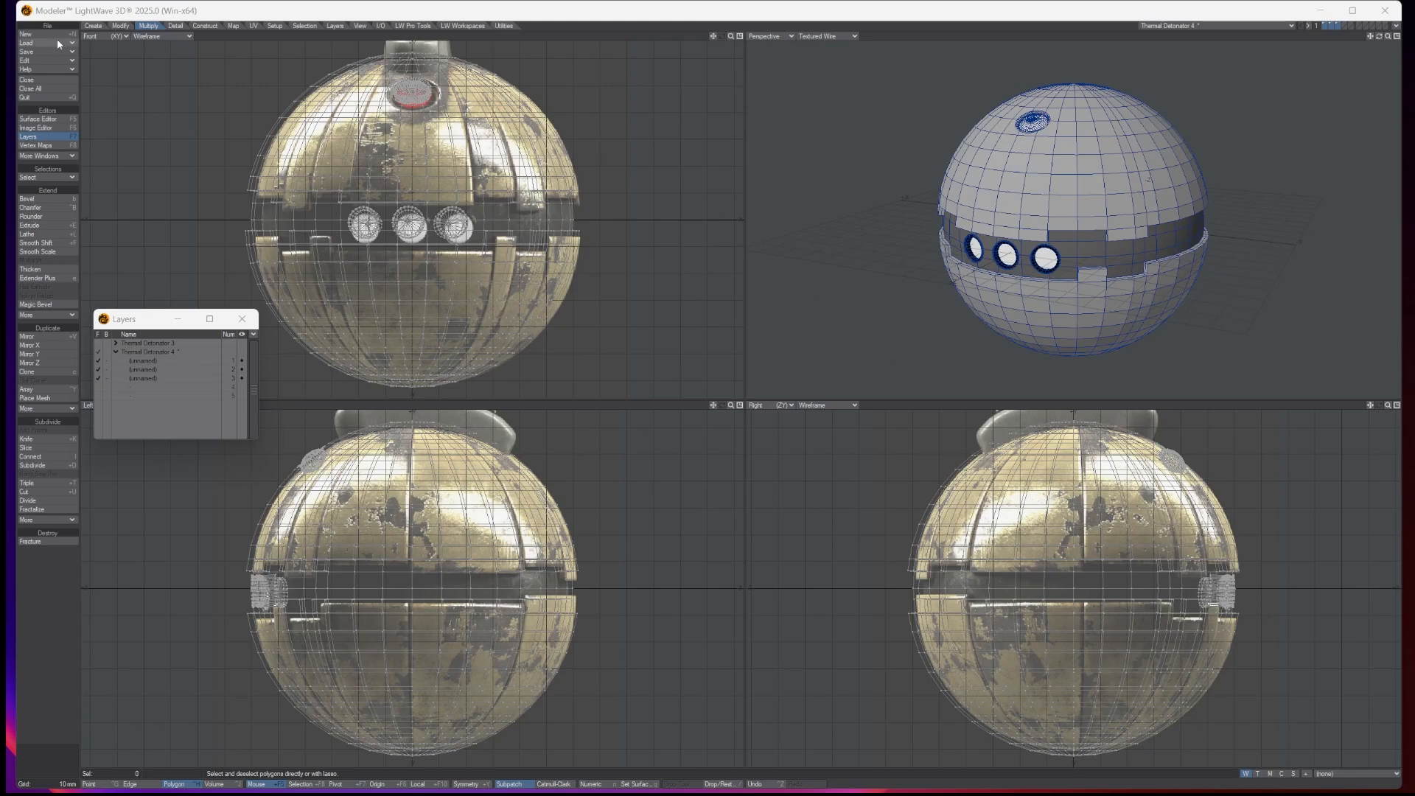
left_click(47, 59)
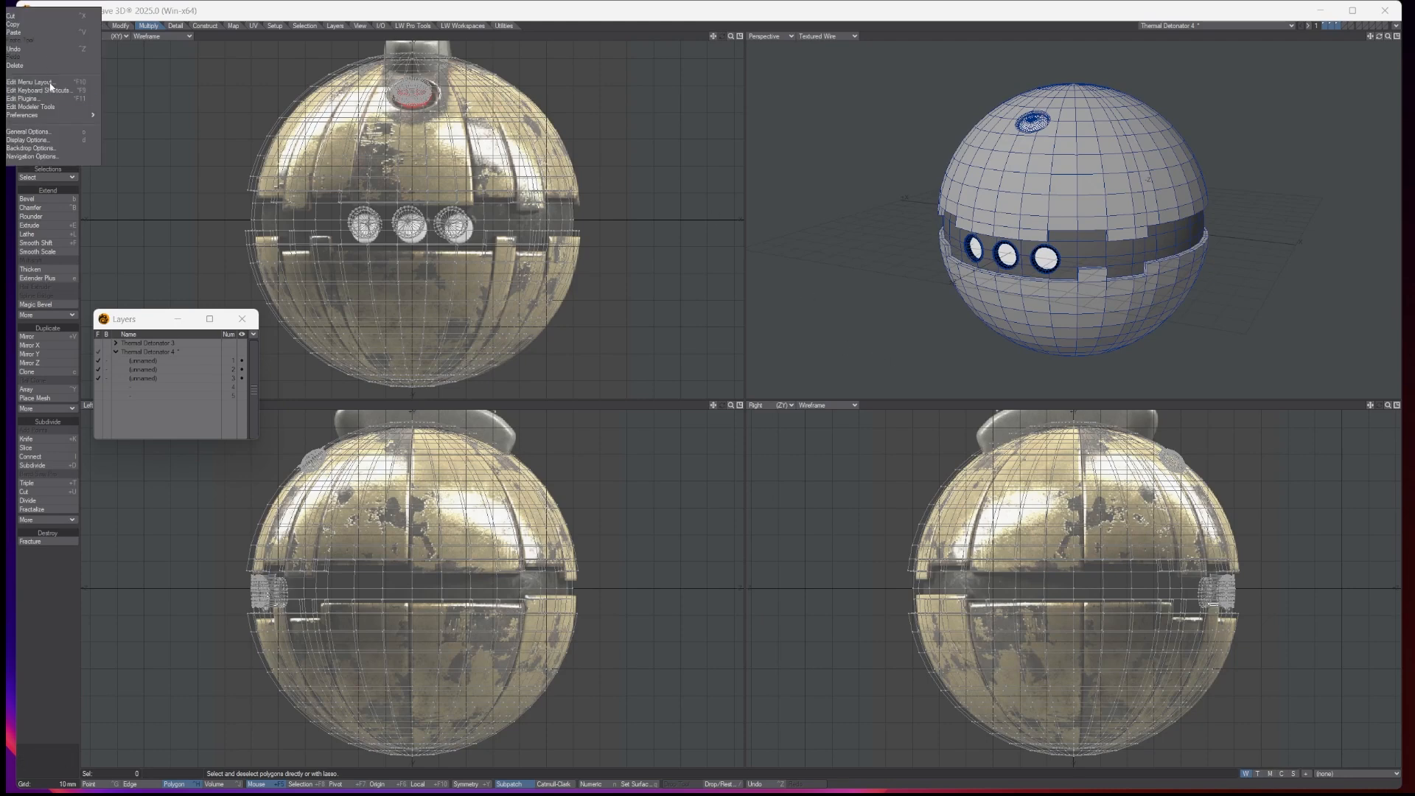
left_click(50, 150)
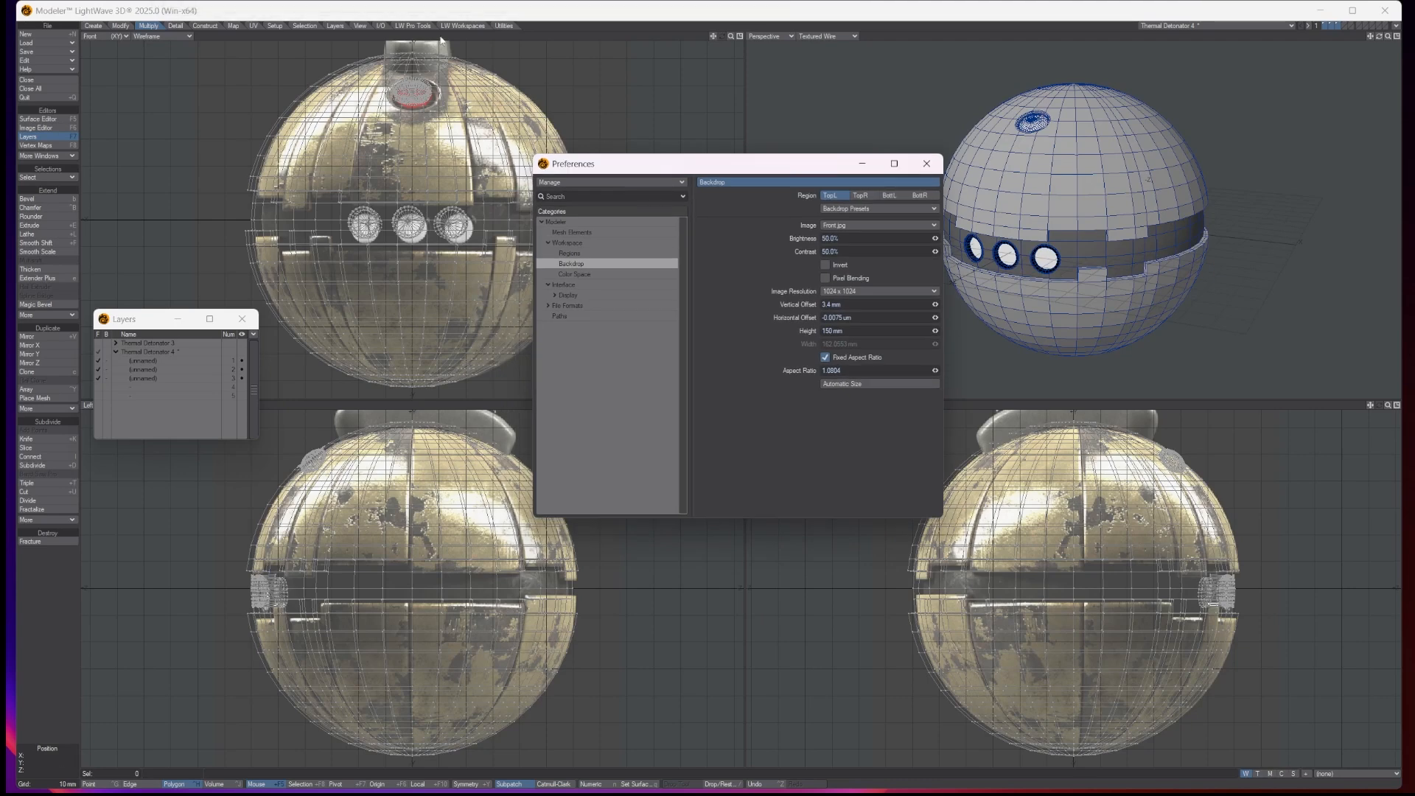
left_click(104, 38)
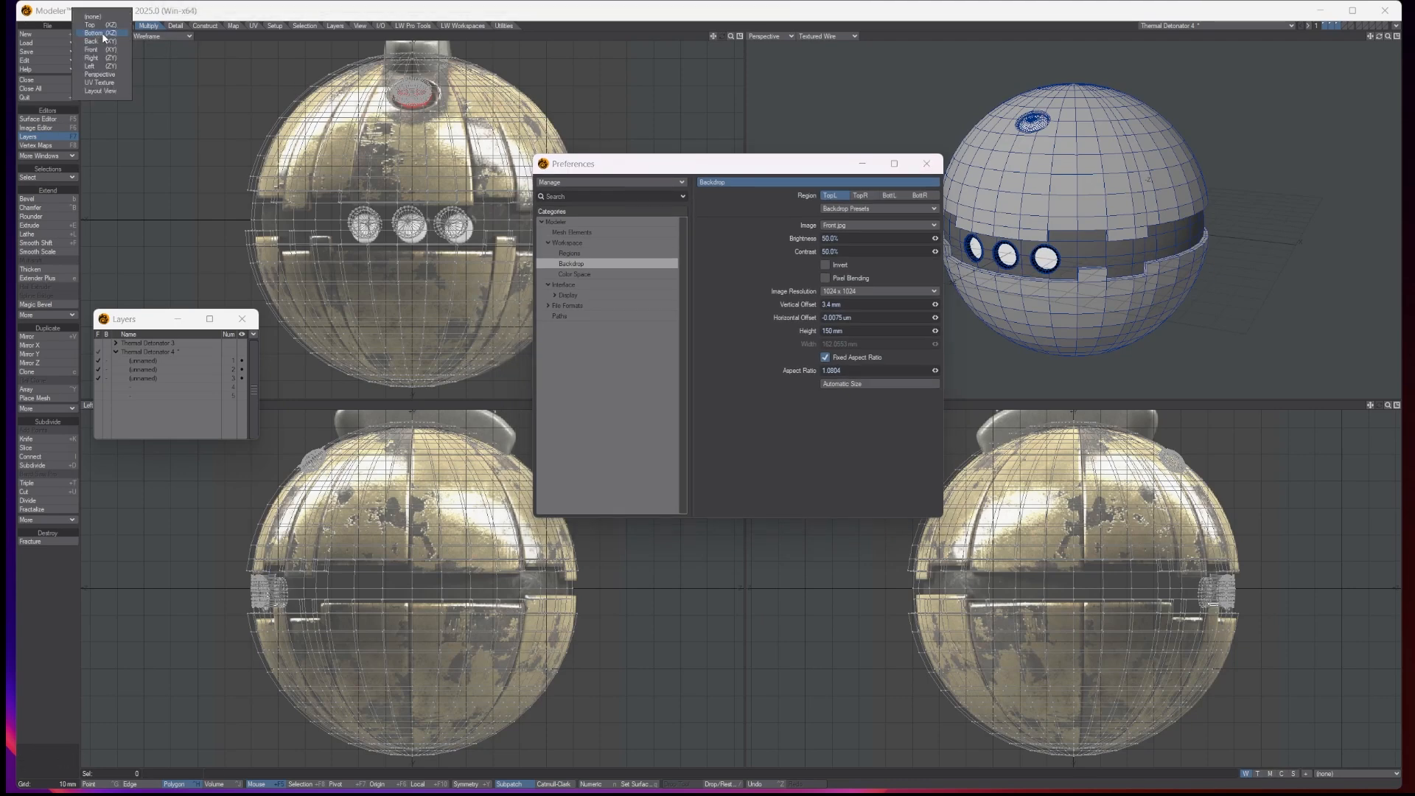
left_click(105, 25)
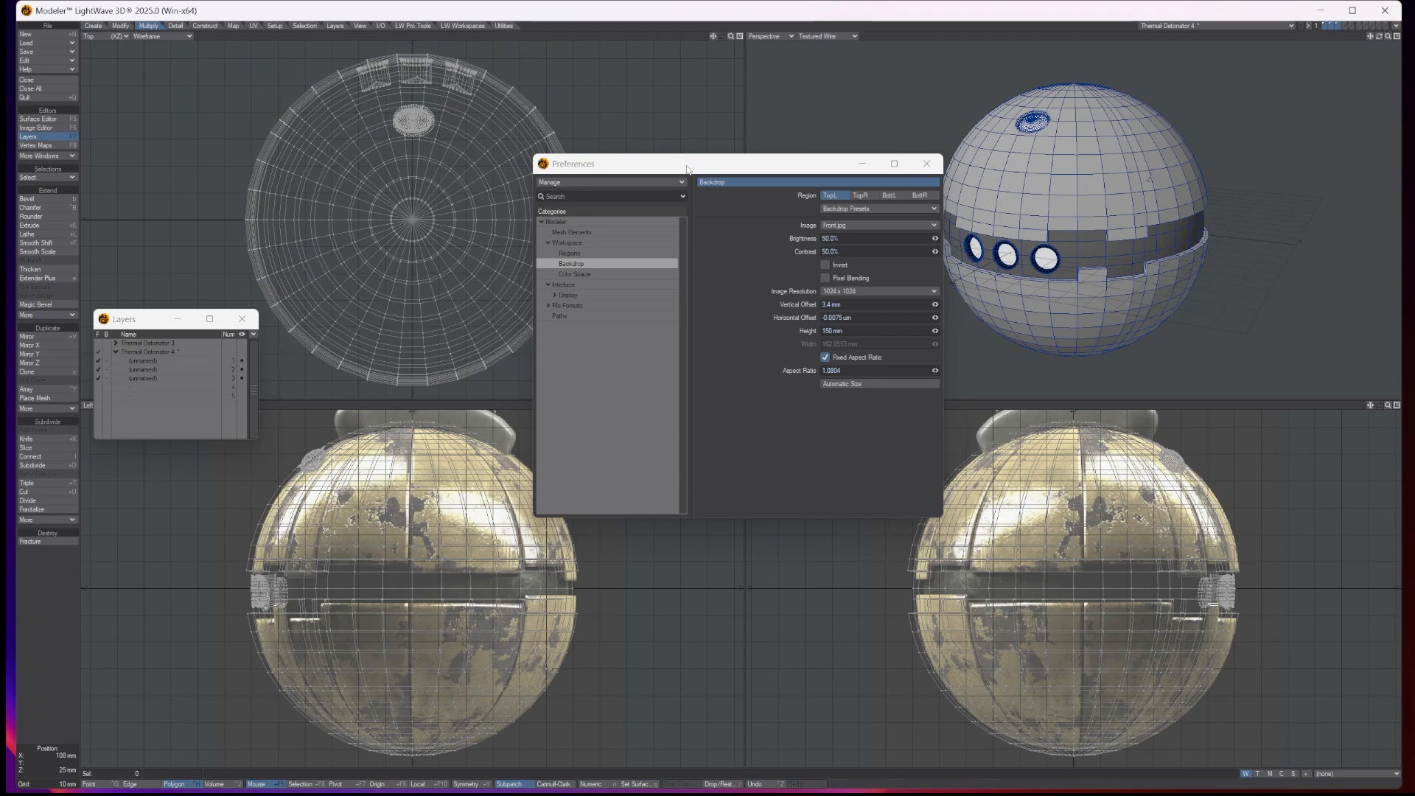
left_click(852, 224)
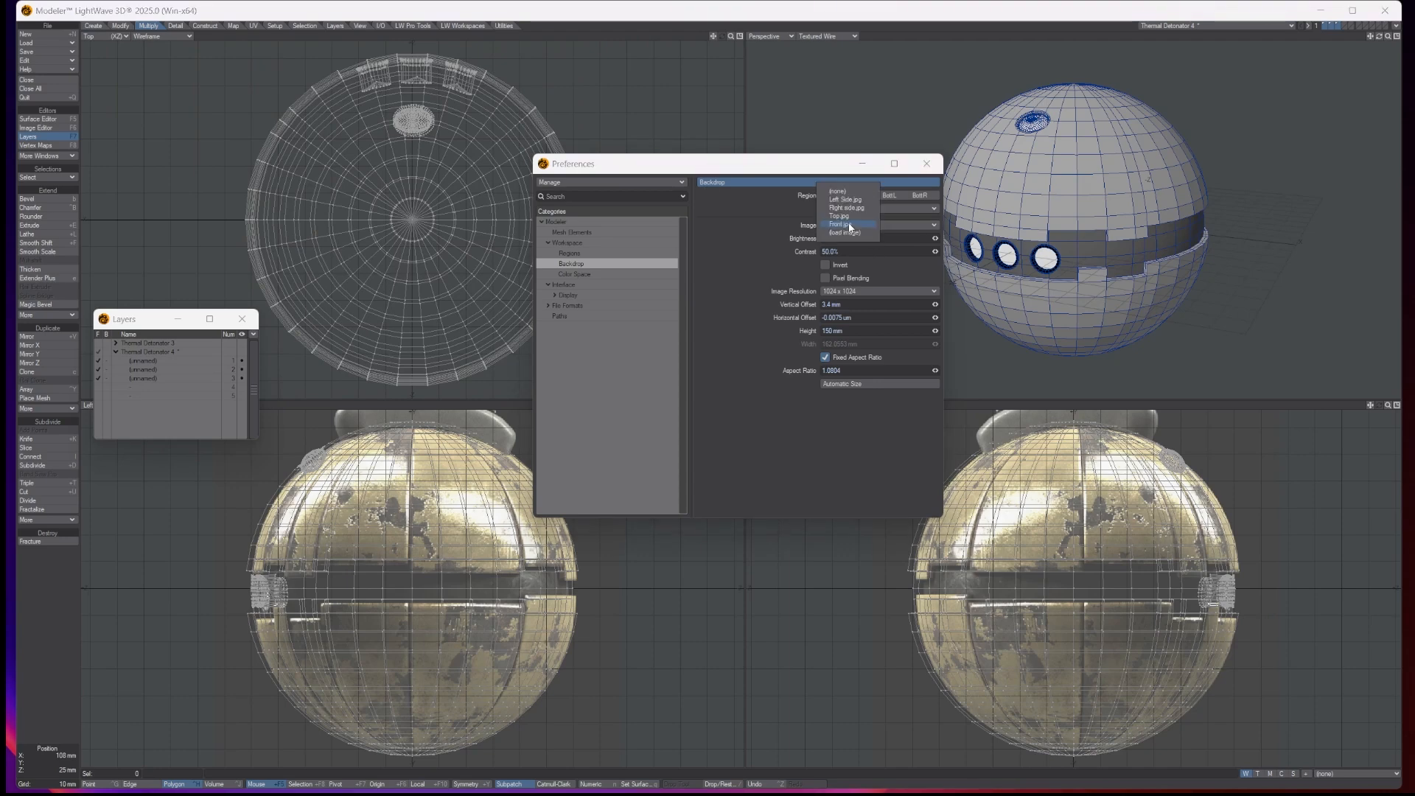
left_click(849, 217)
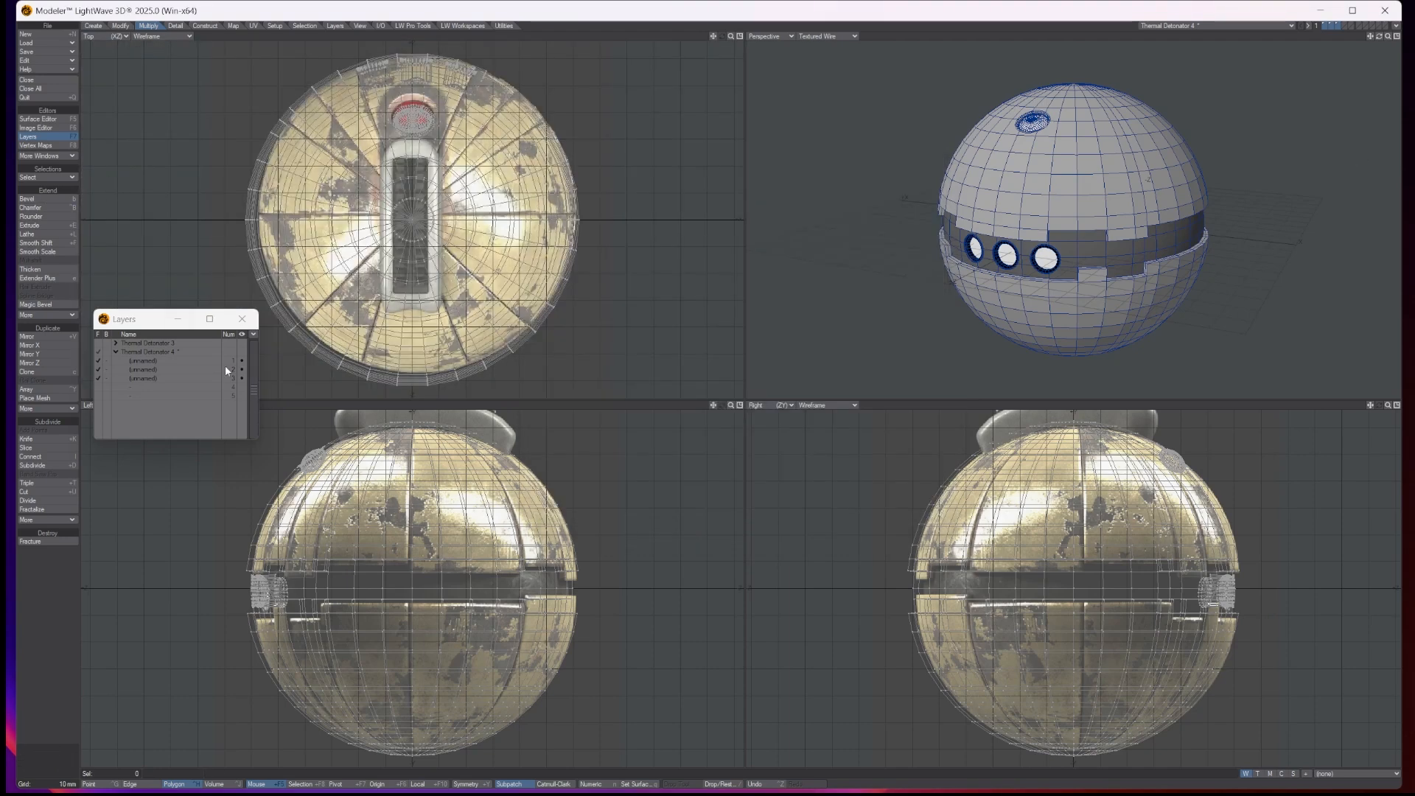
Step: Make empty layer 4 the foreground layer and show layer 1's sphere as the background, moving the Layers window aside
left_click_drag(157, 332, 808, 112)
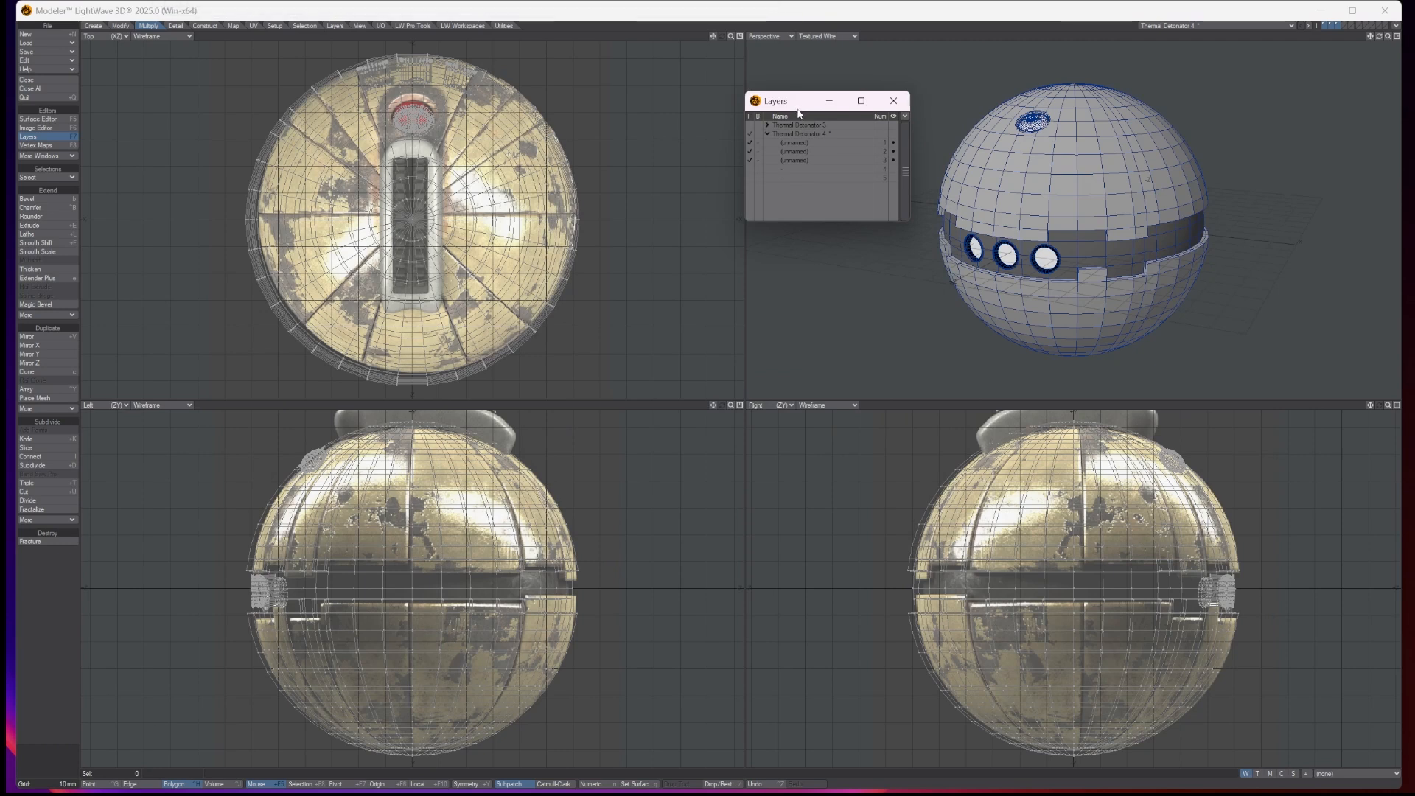
left_click(94, 27)
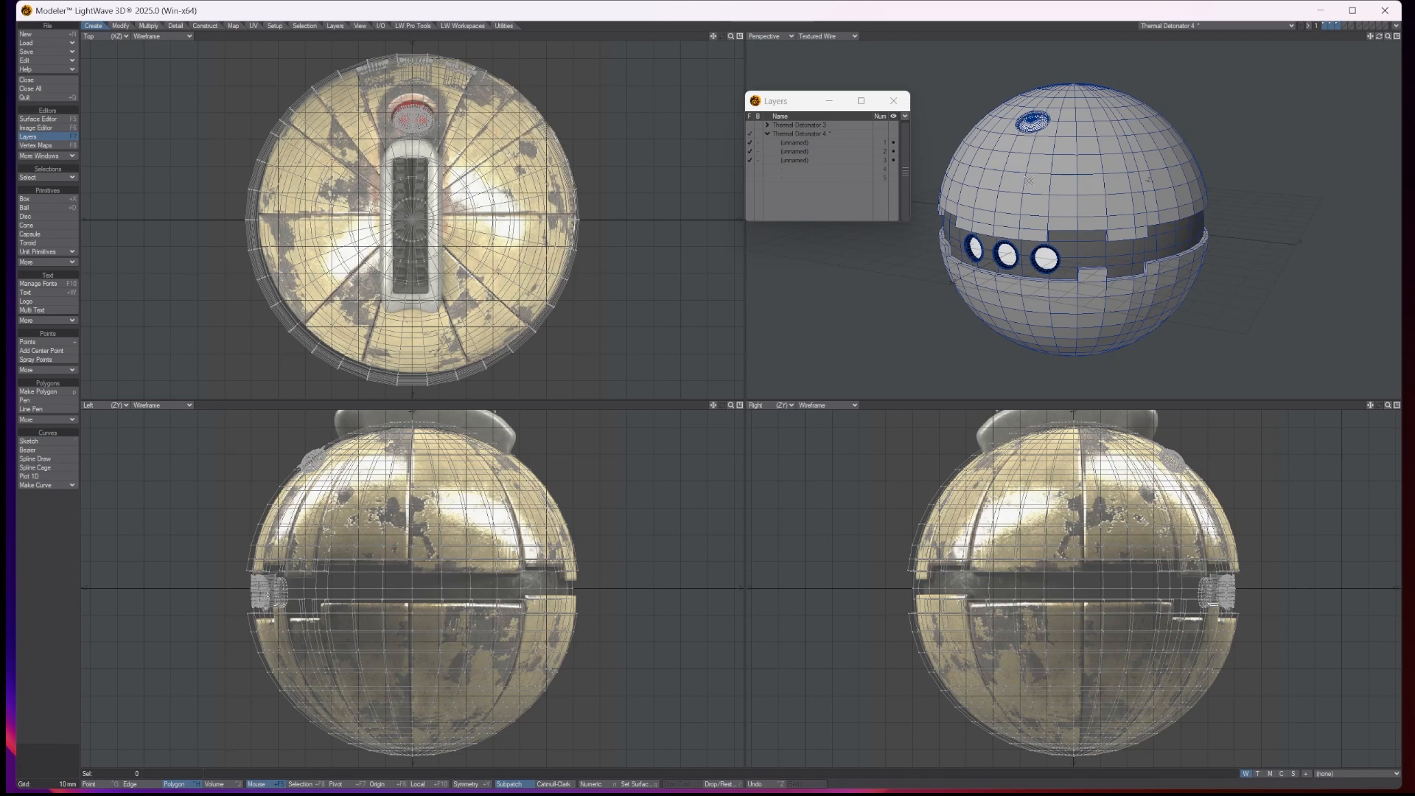
left_click(798, 168)
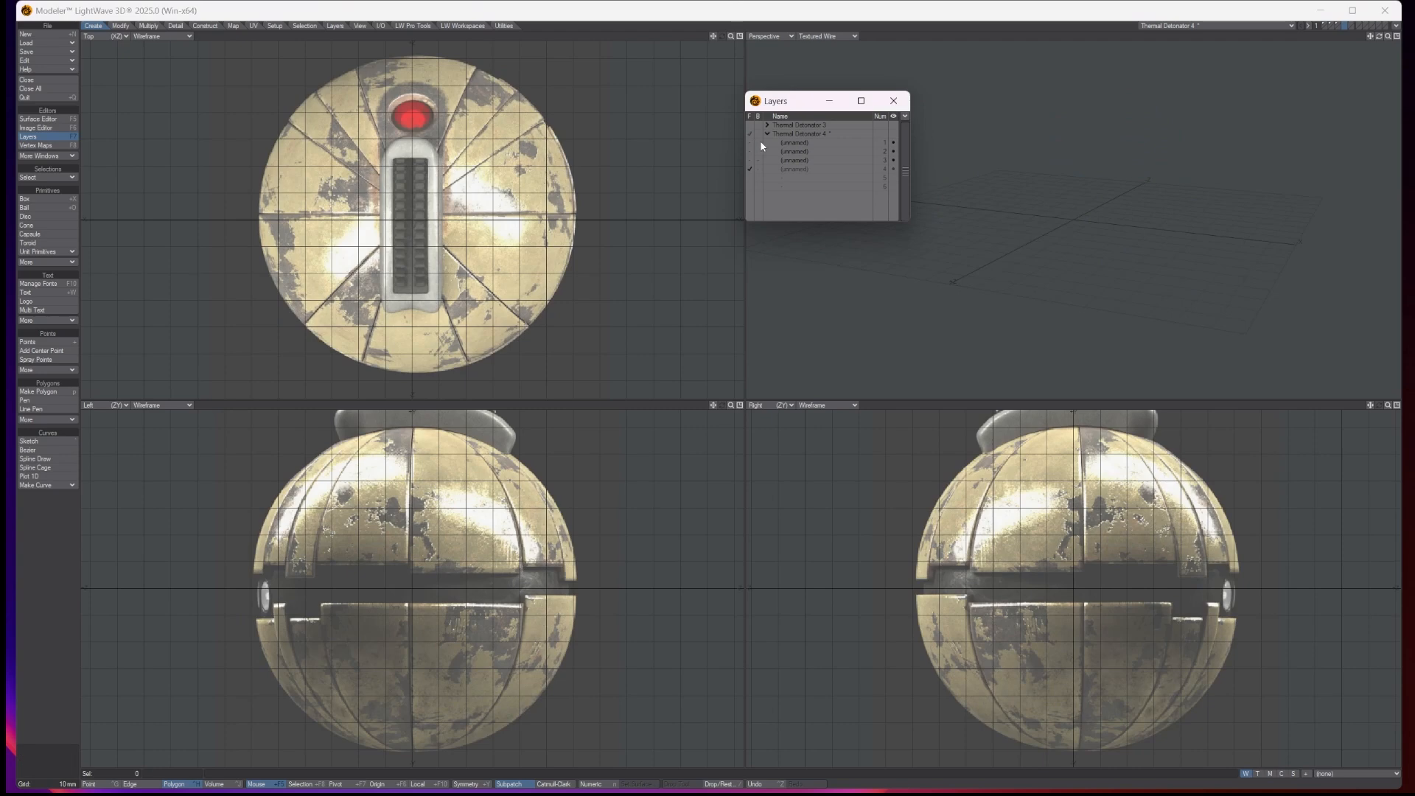
left_click(758, 143)
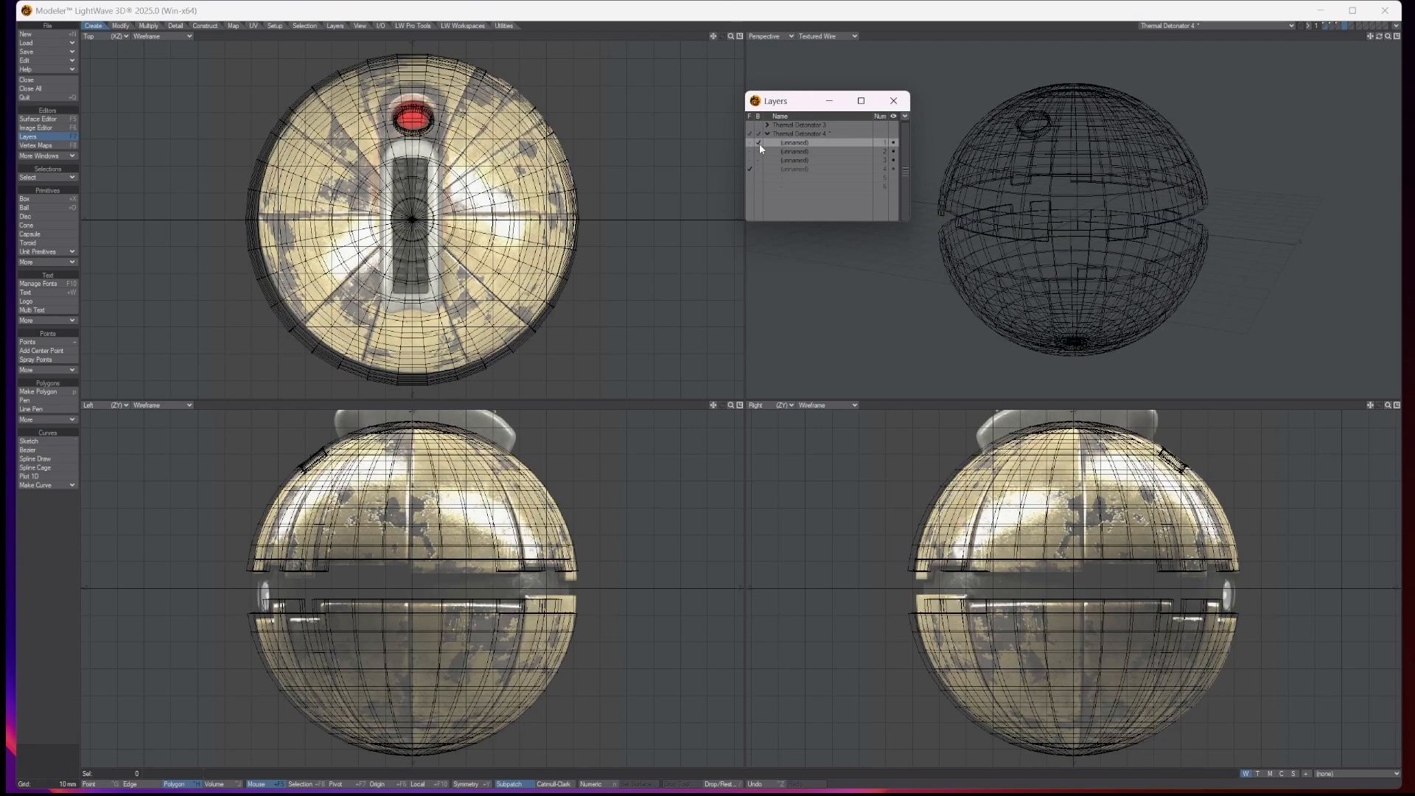
Step: In the enlarged Top view, draw a flat box about 22 mm wide and 65.5 mm deep over the elongated grip
left_click(740, 37)
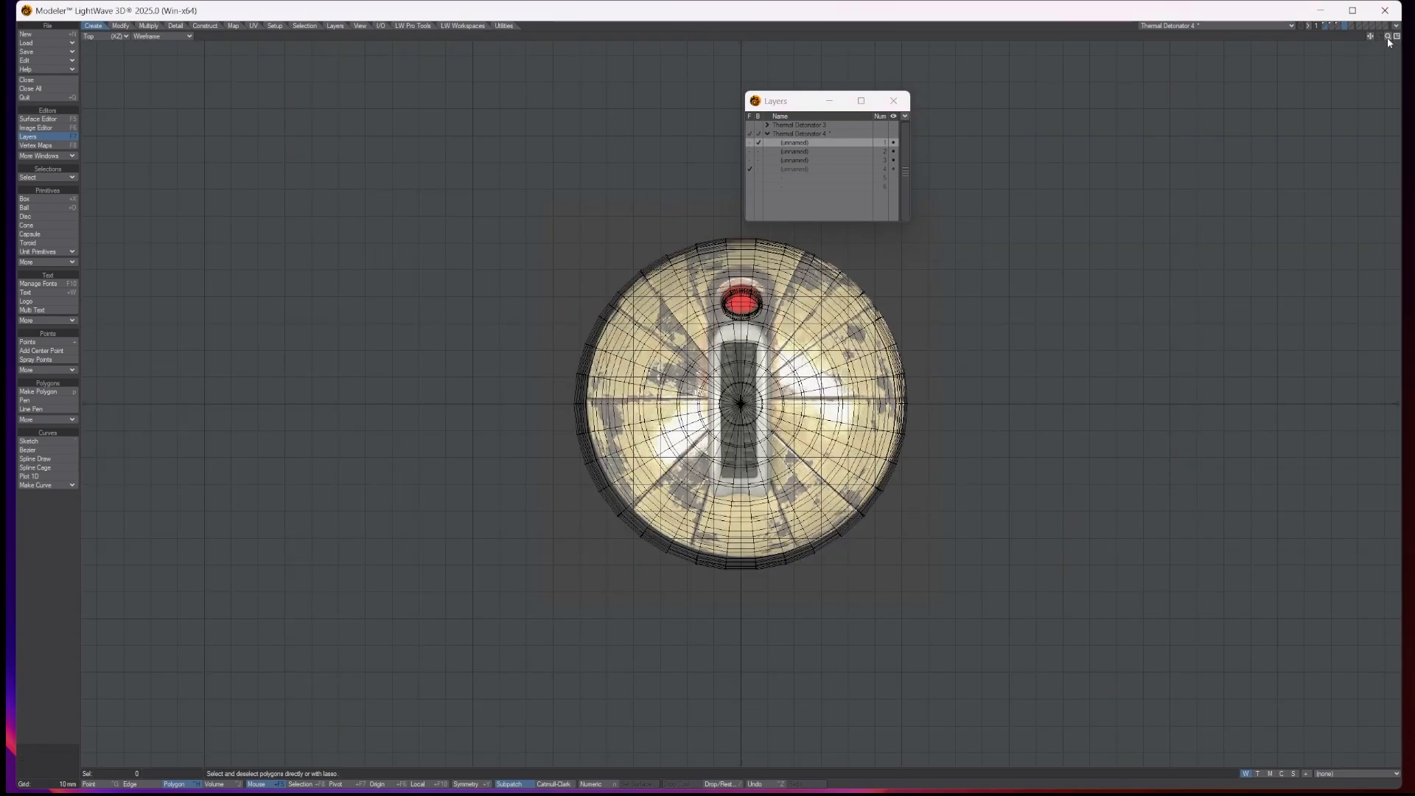
mouse_move(1388, 36)
left_mouse_down()
mouse_move(1409, 36)
mouse_move(1390, 40)
left_mouse_up()
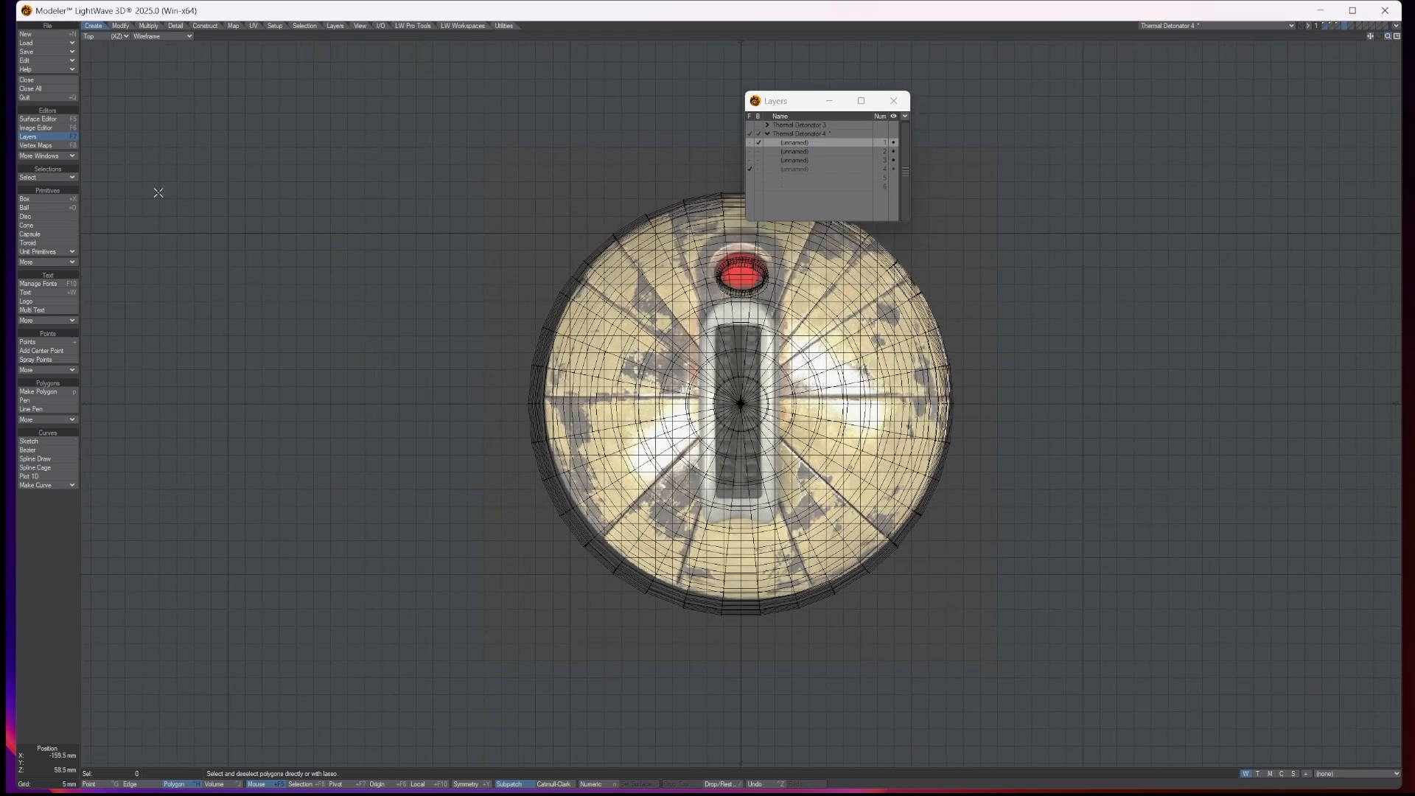
left_click(26, 201)
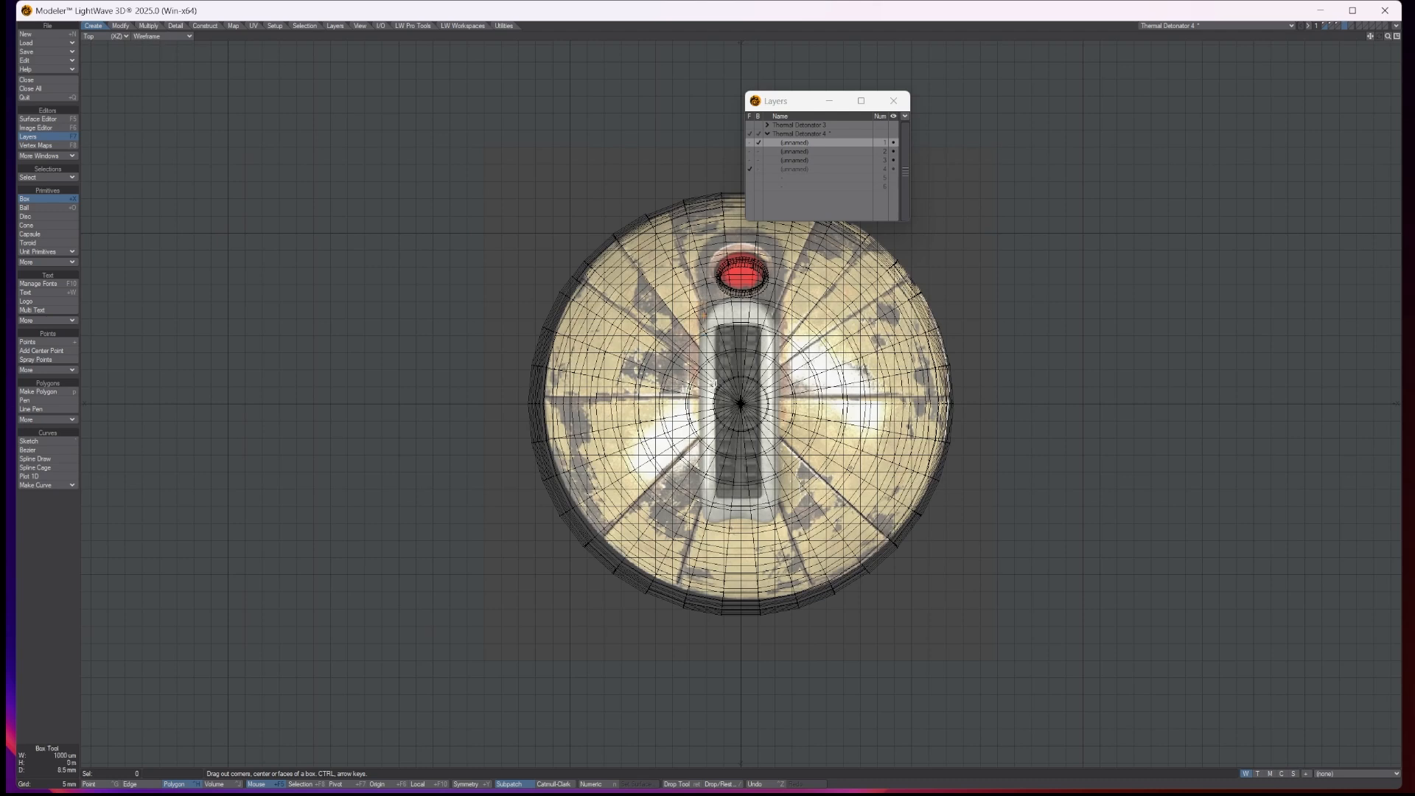
left_click_drag(713, 384, 777, 523)
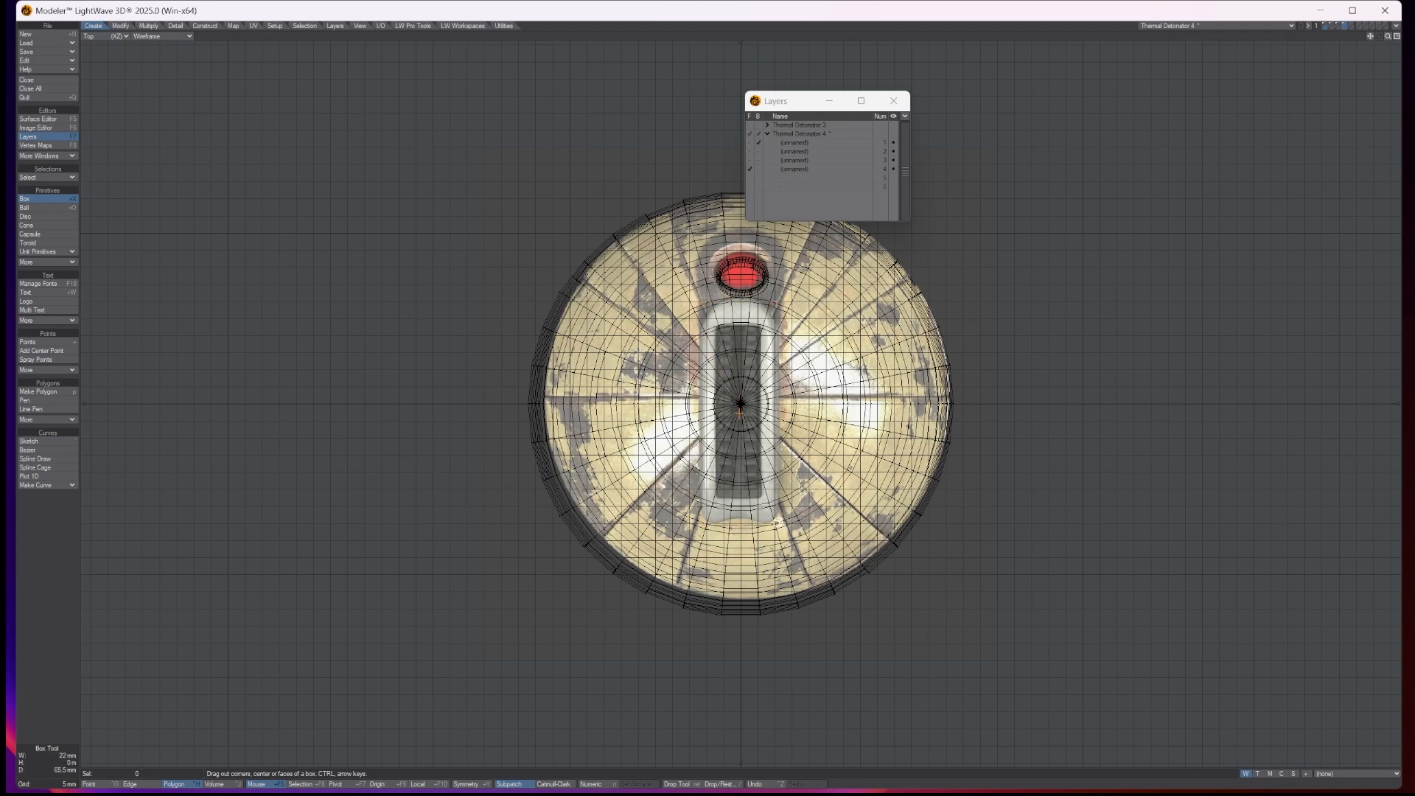
Step: Set the flat box's Z segments to 5 and close its numeric settings
key("n")
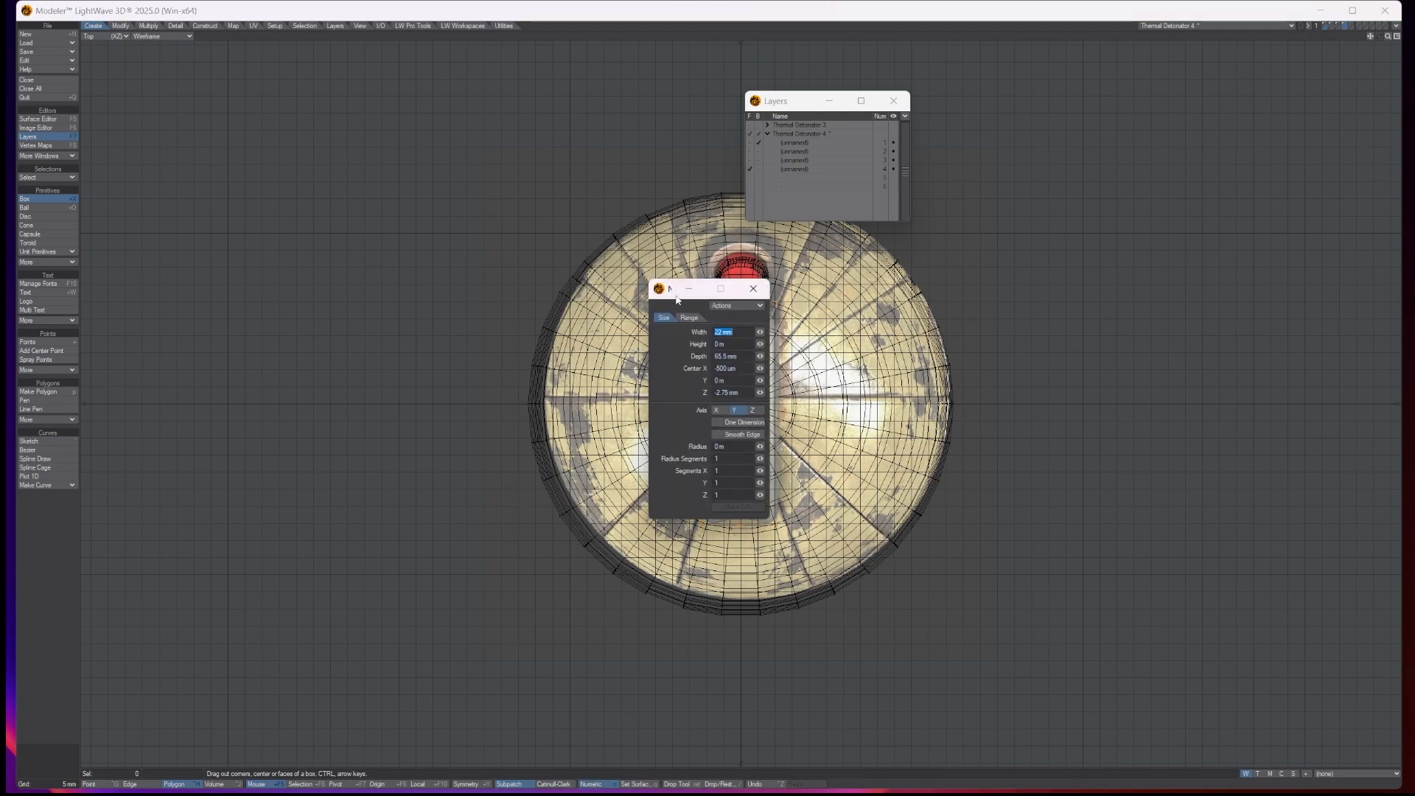
left_click_drag(769, 326, 1114, 318)
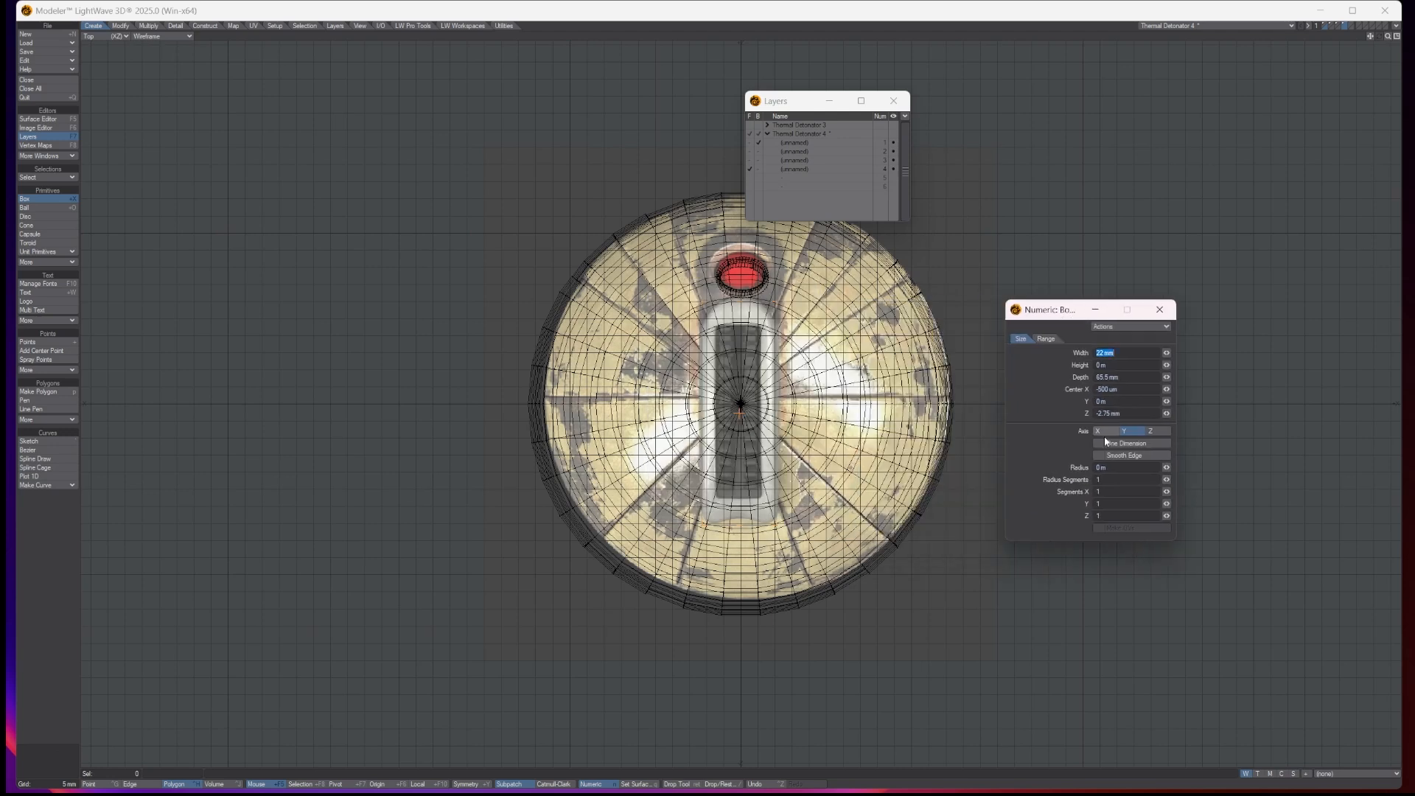
left_click(1110, 490)
left_click(1104, 516)
type("5")
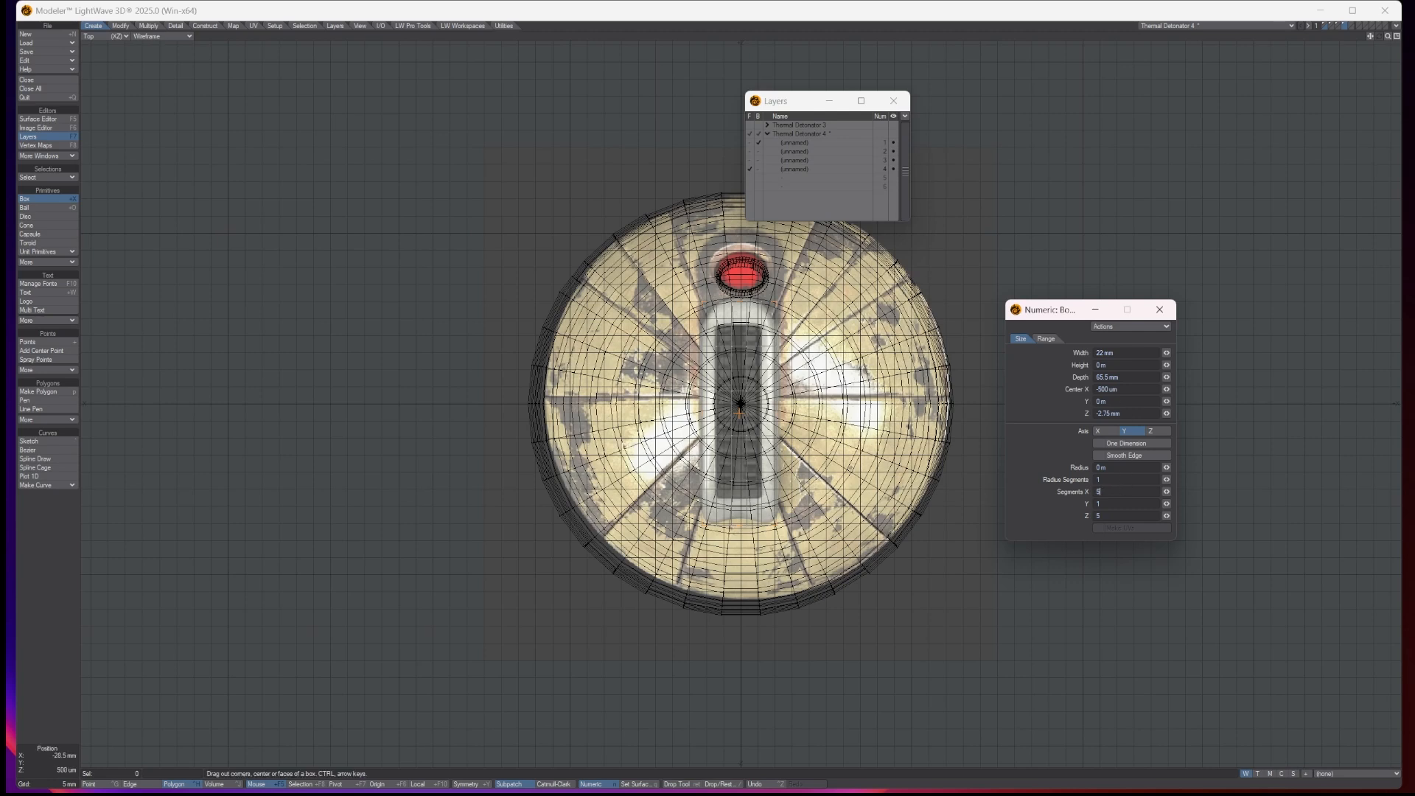
left_click(1159, 309)
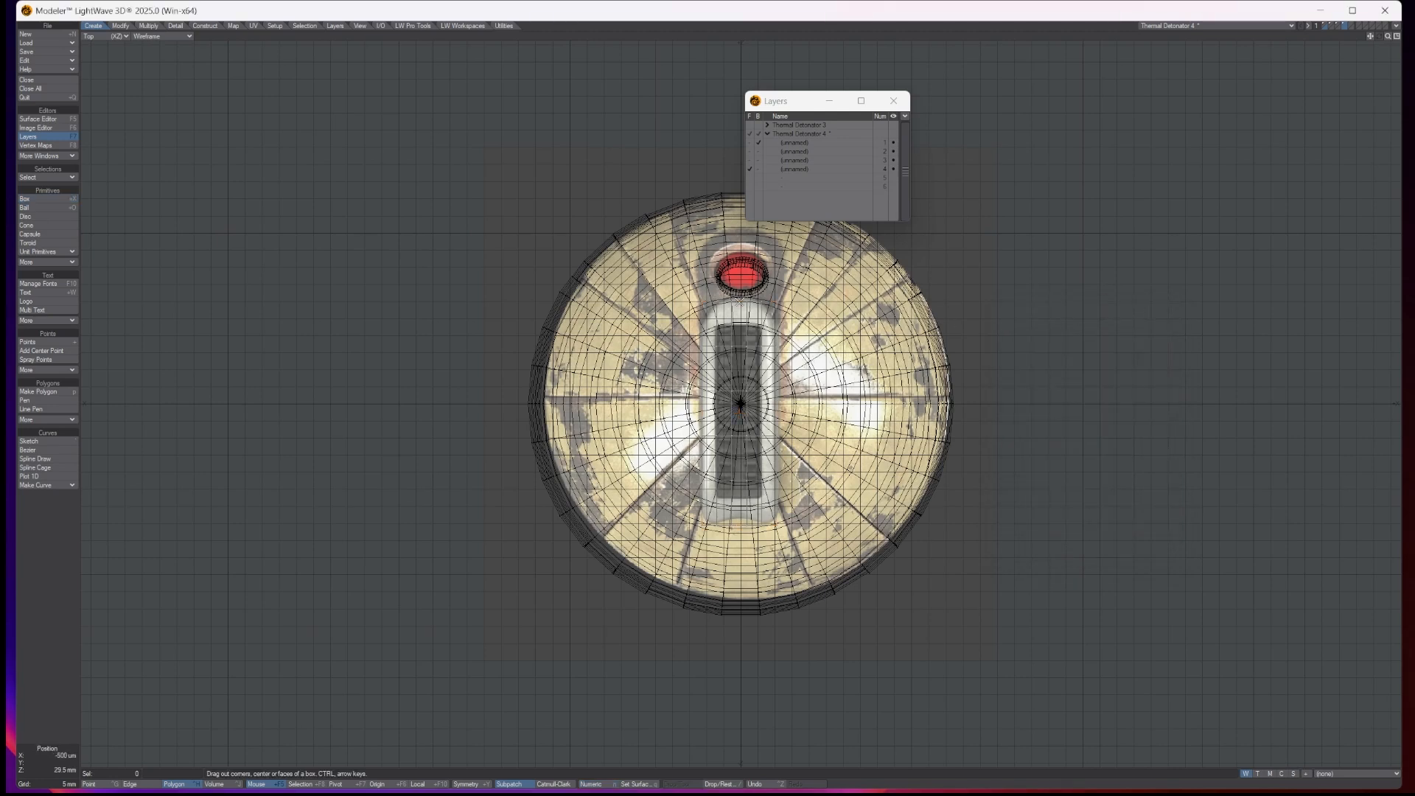
Step: Lower the Top view backdrop's brightness to about 12.4% so the box's wireframe stands out against the grip
left_click(31, 60)
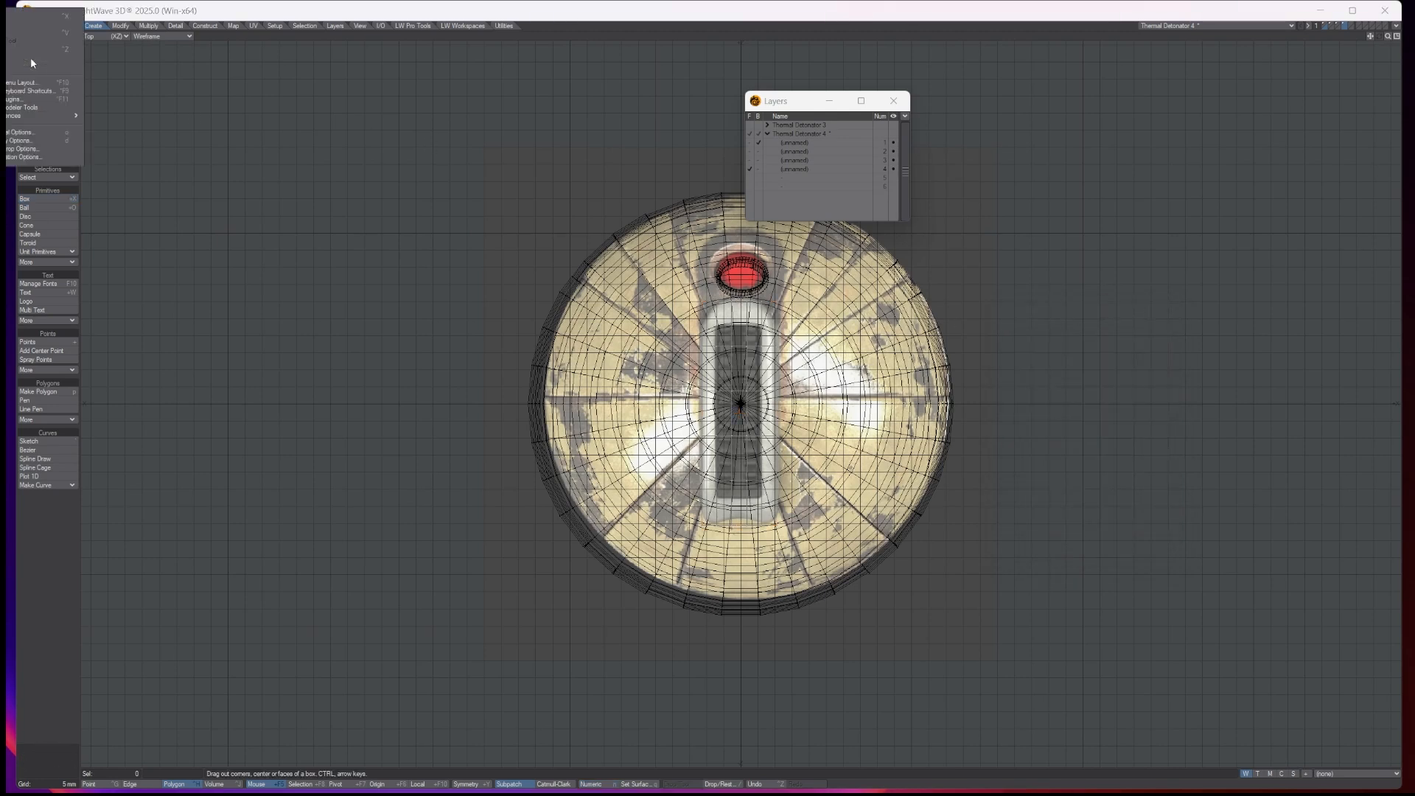
left_click(27, 150)
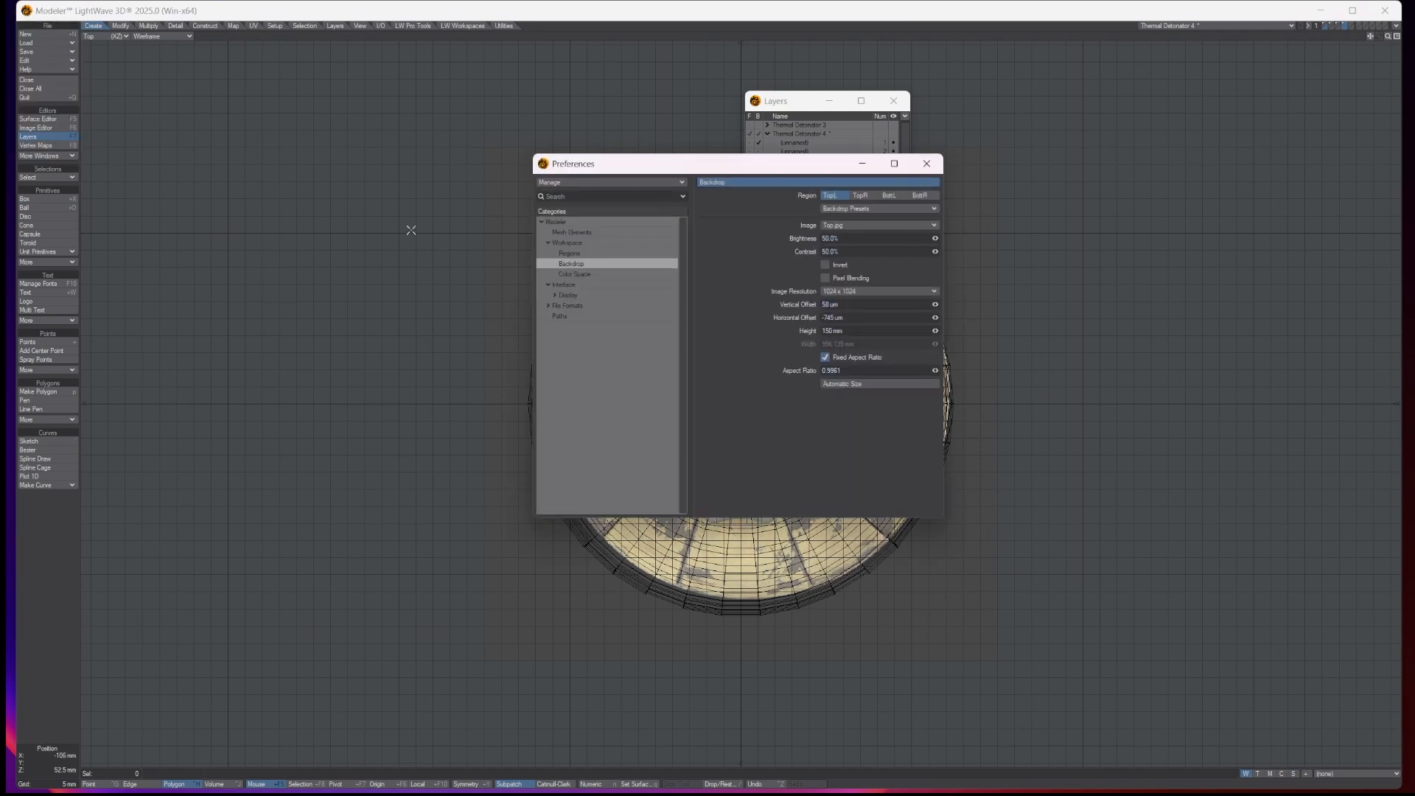
left_click_drag(757, 166, 306, 84)
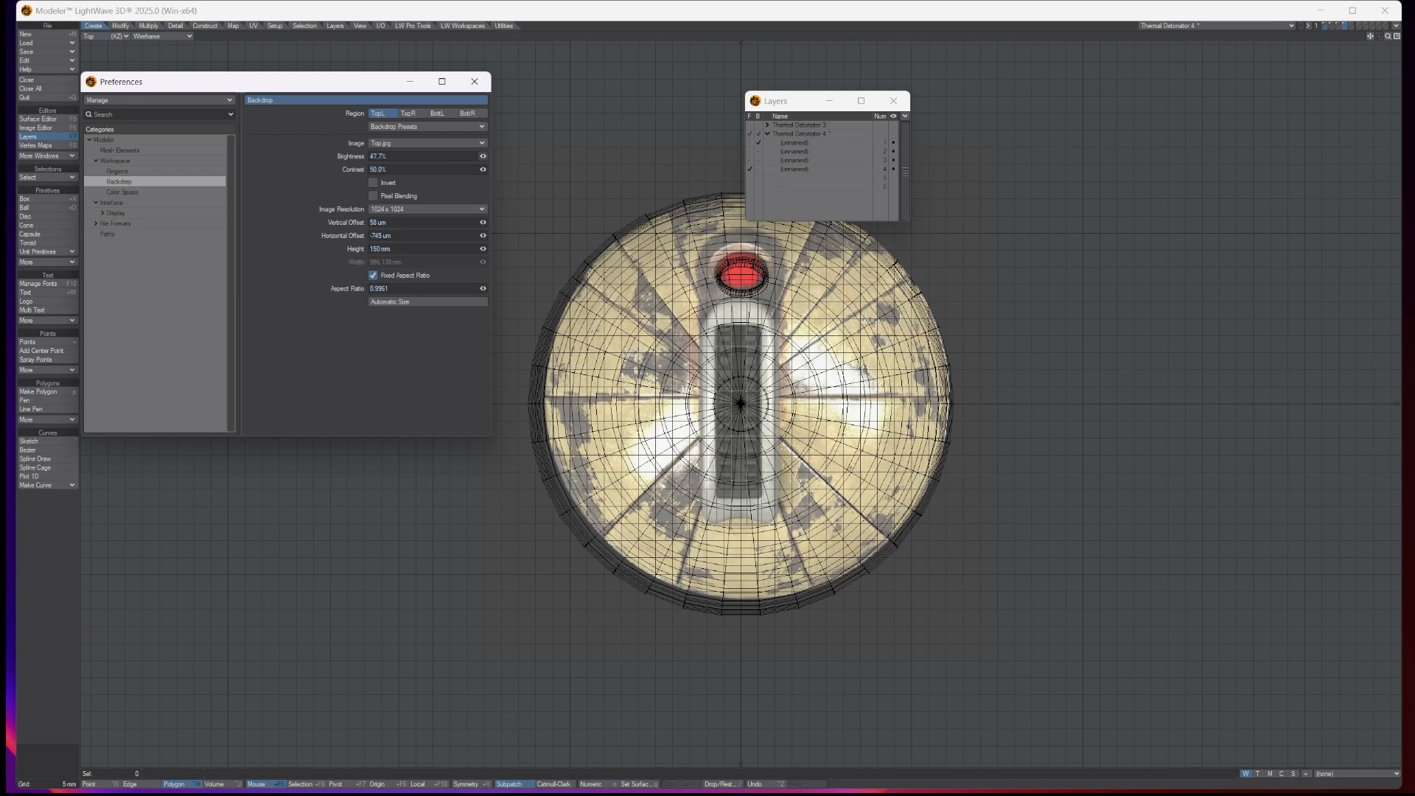
left_click_drag(483, 156, 422, 157)
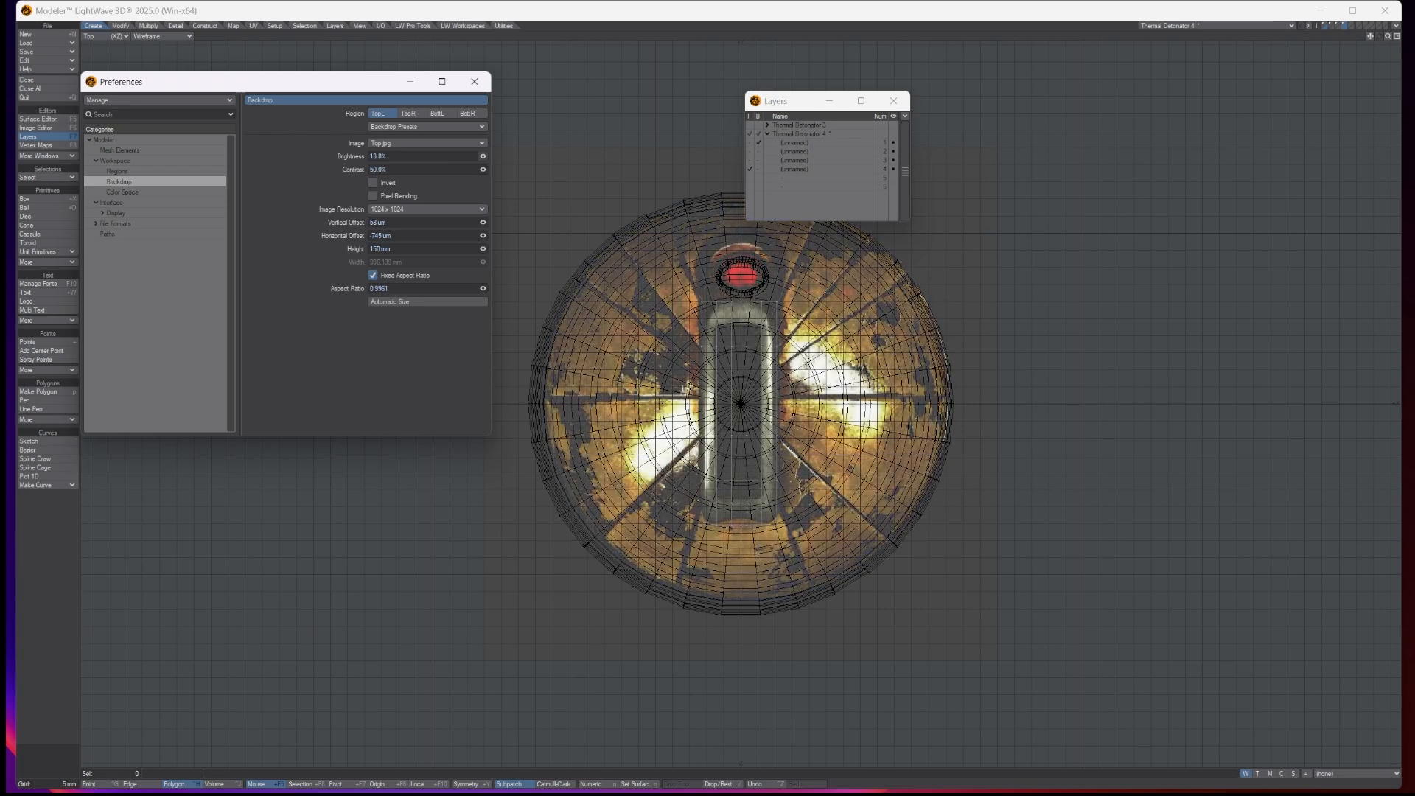
scroll(928, 356, "up", 1)
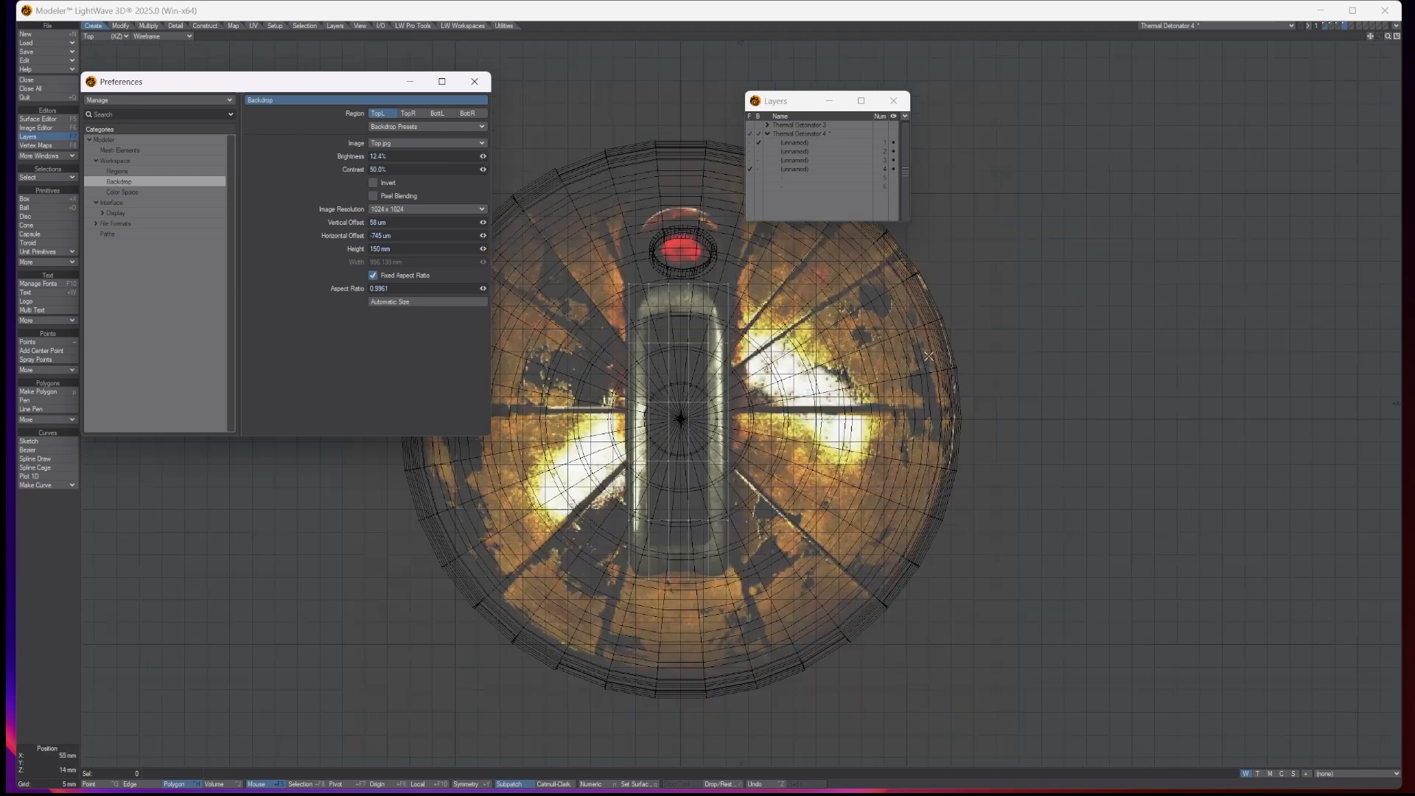
Step: Pull the flat box's far right corner points inward to follow the grip's rounded end in the Top view, and close the backdrop preferences
scroll(928, 356, "up", 1)
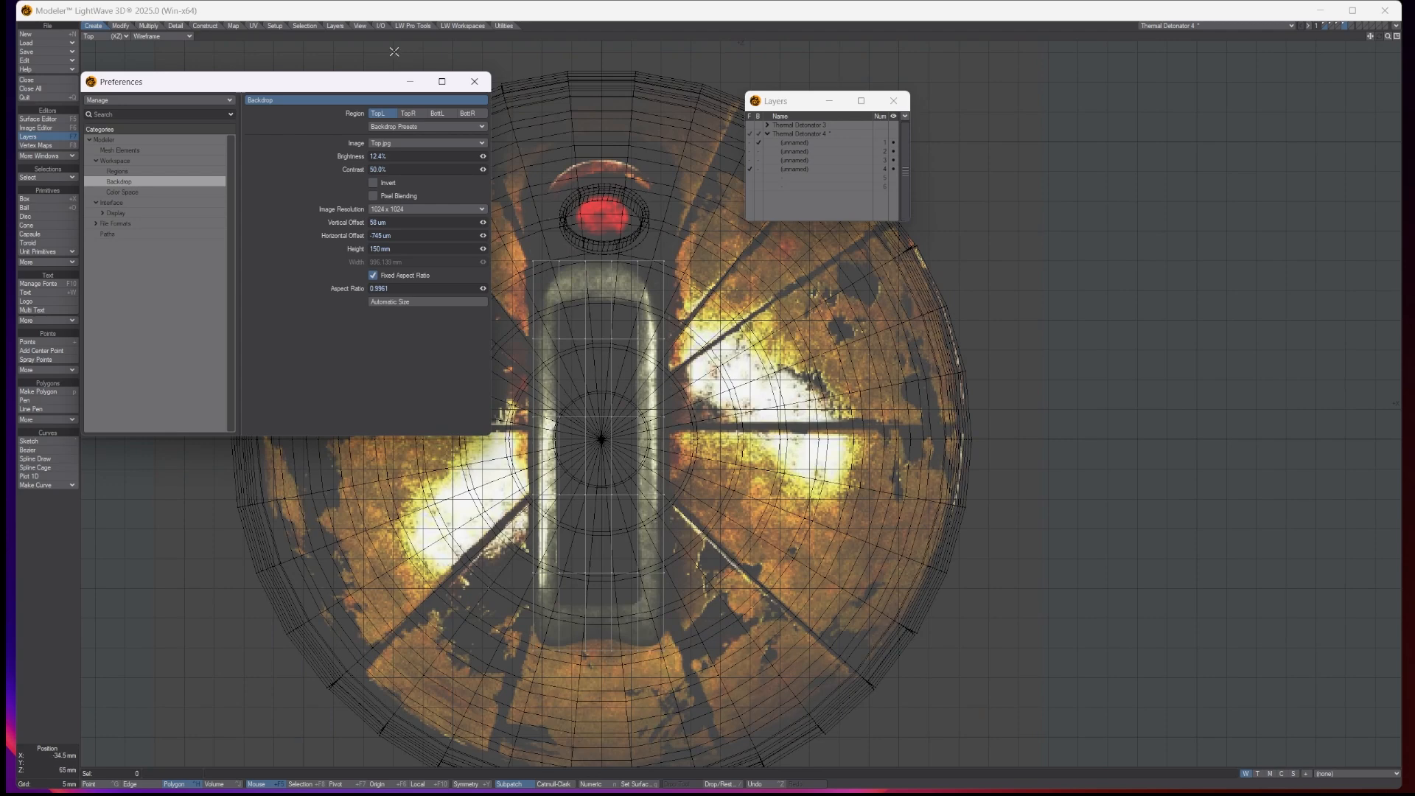
left_click_drag(345, 81, 356, 394)
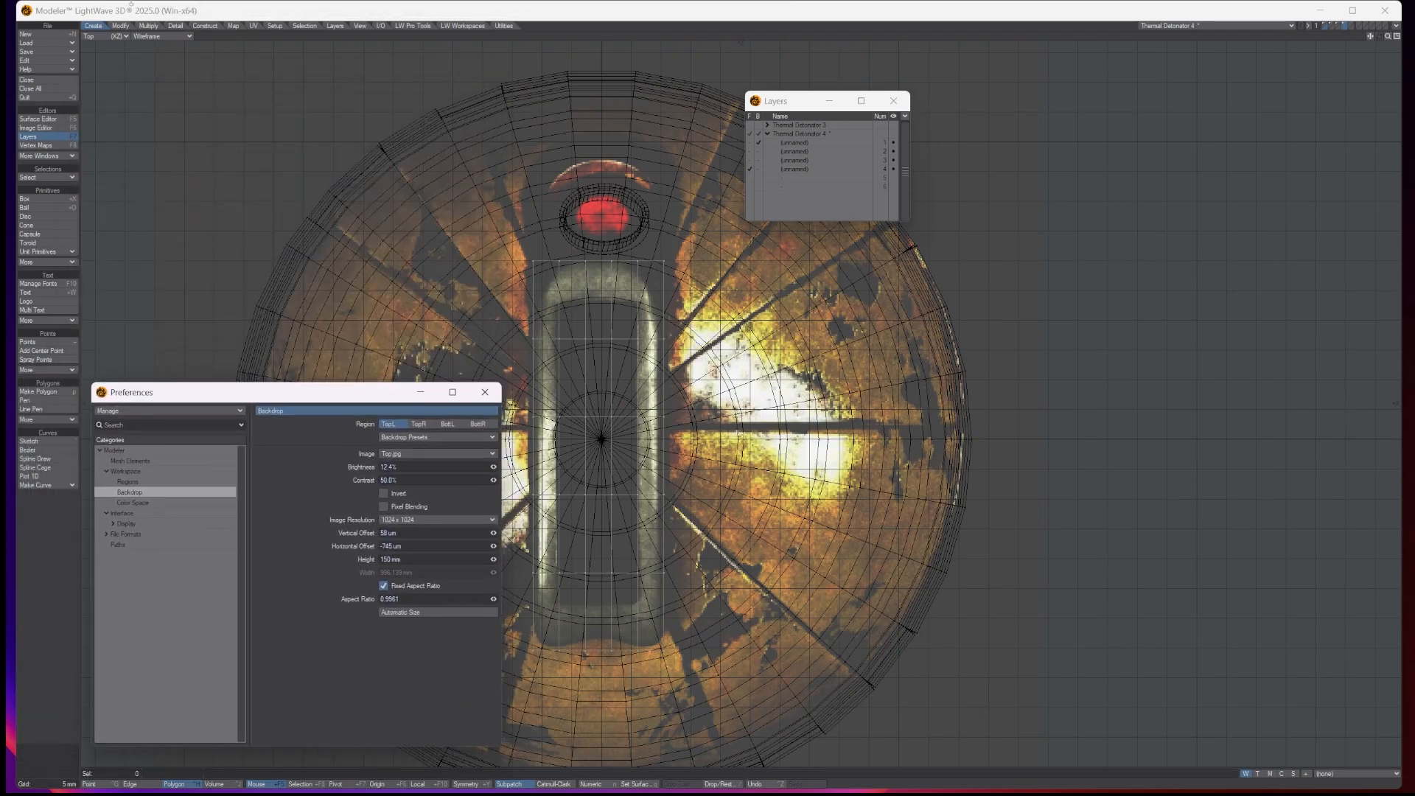
left_click(120, 26)
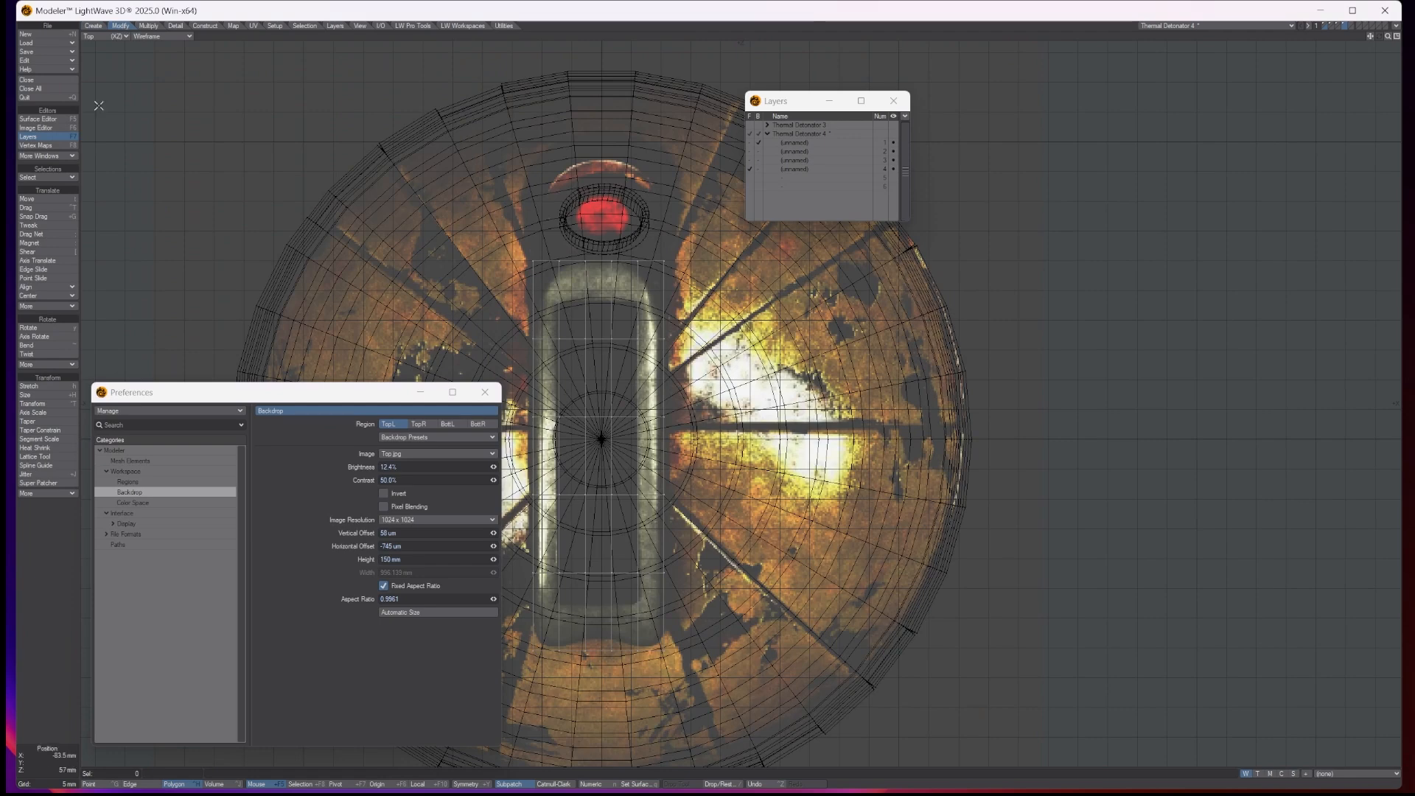
left_click(37, 208)
left_click(41, 212)
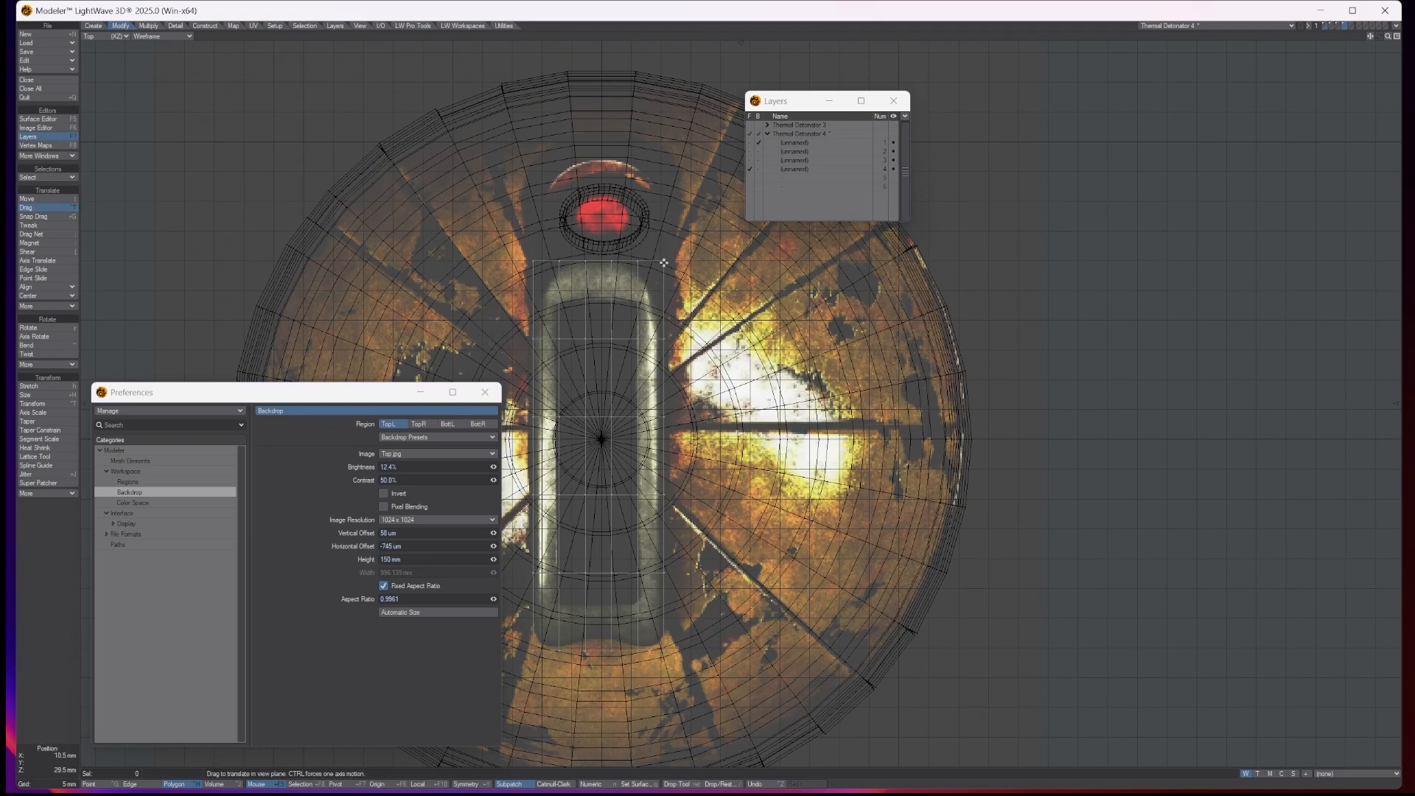
scroll(646, 259, "up", 3)
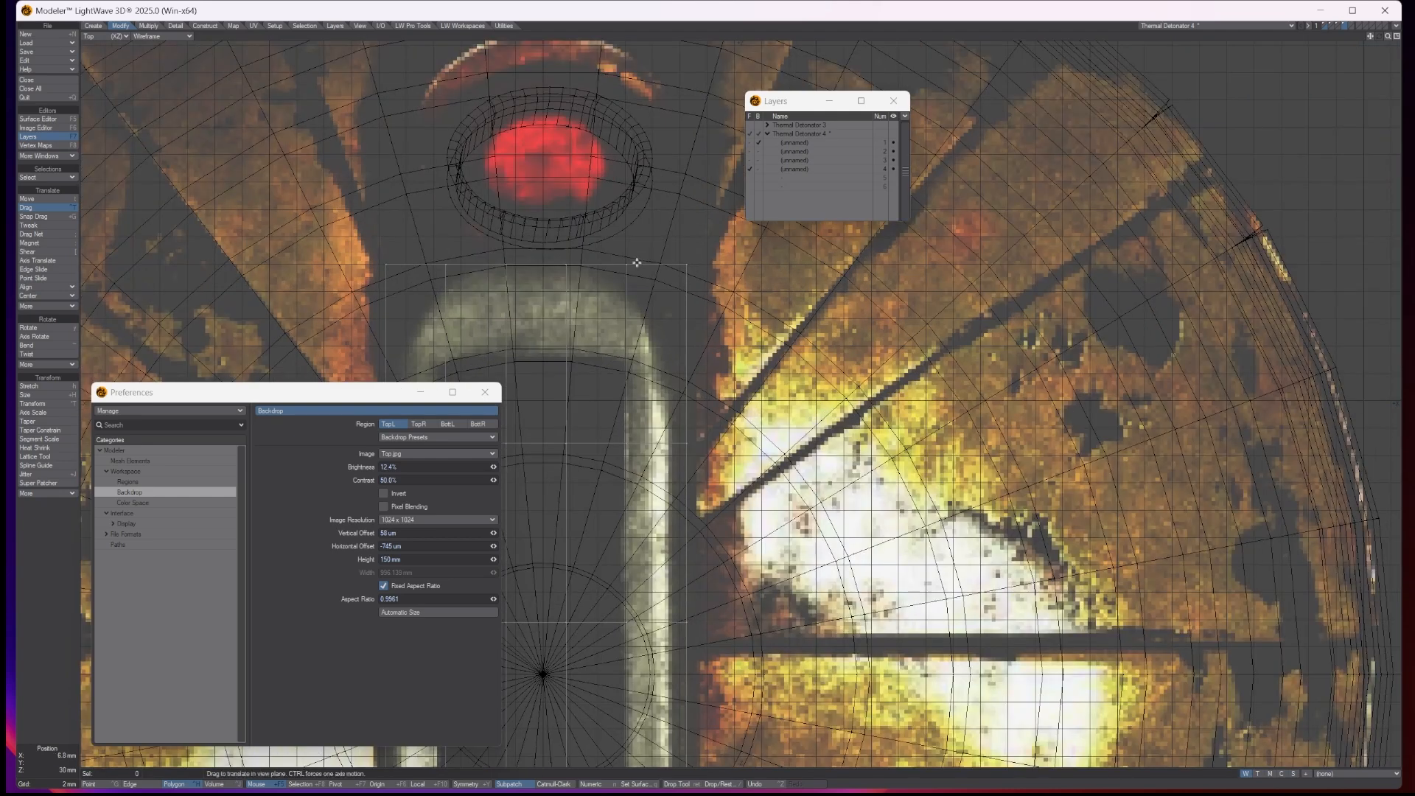
left_click_drag(627, 263, 656, 325)
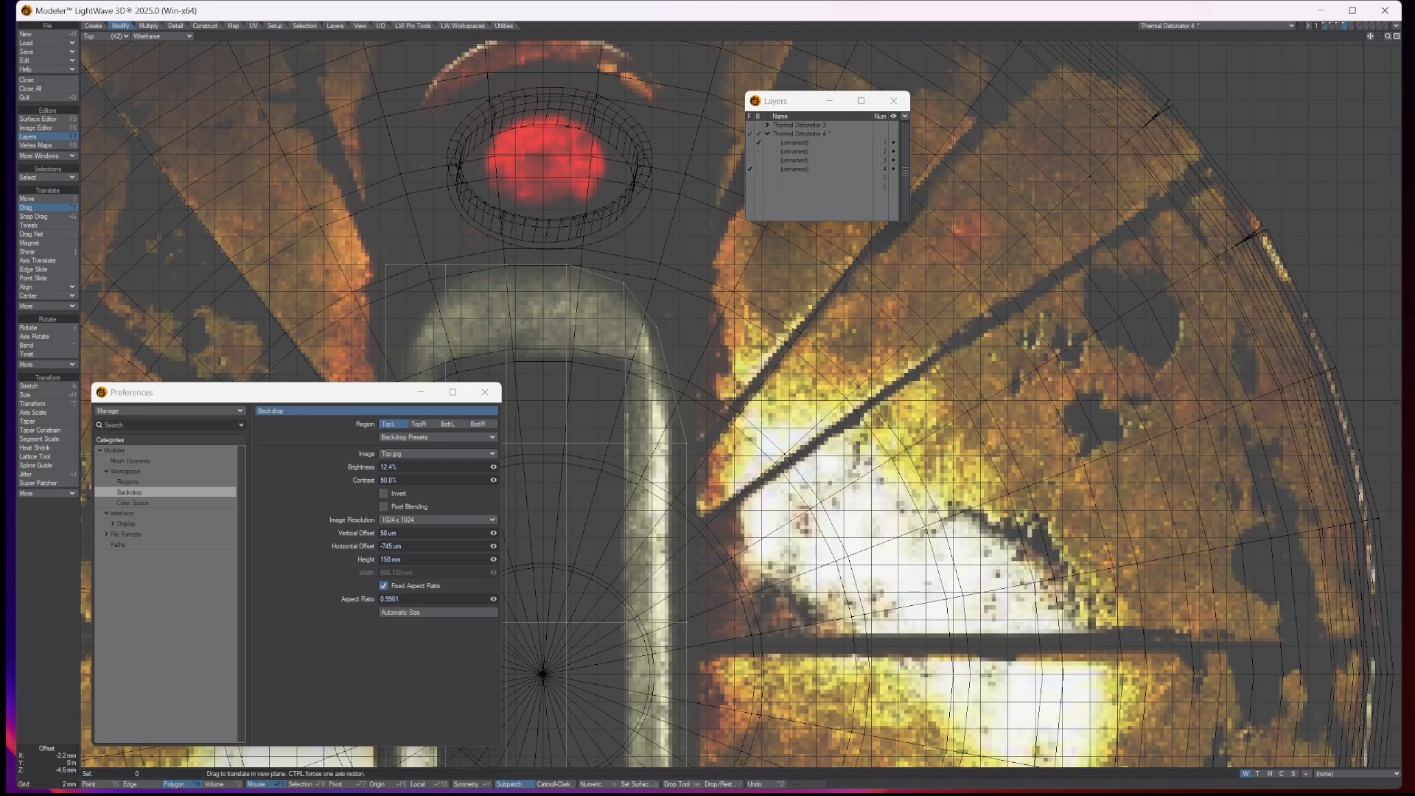
left_click(485, 392)
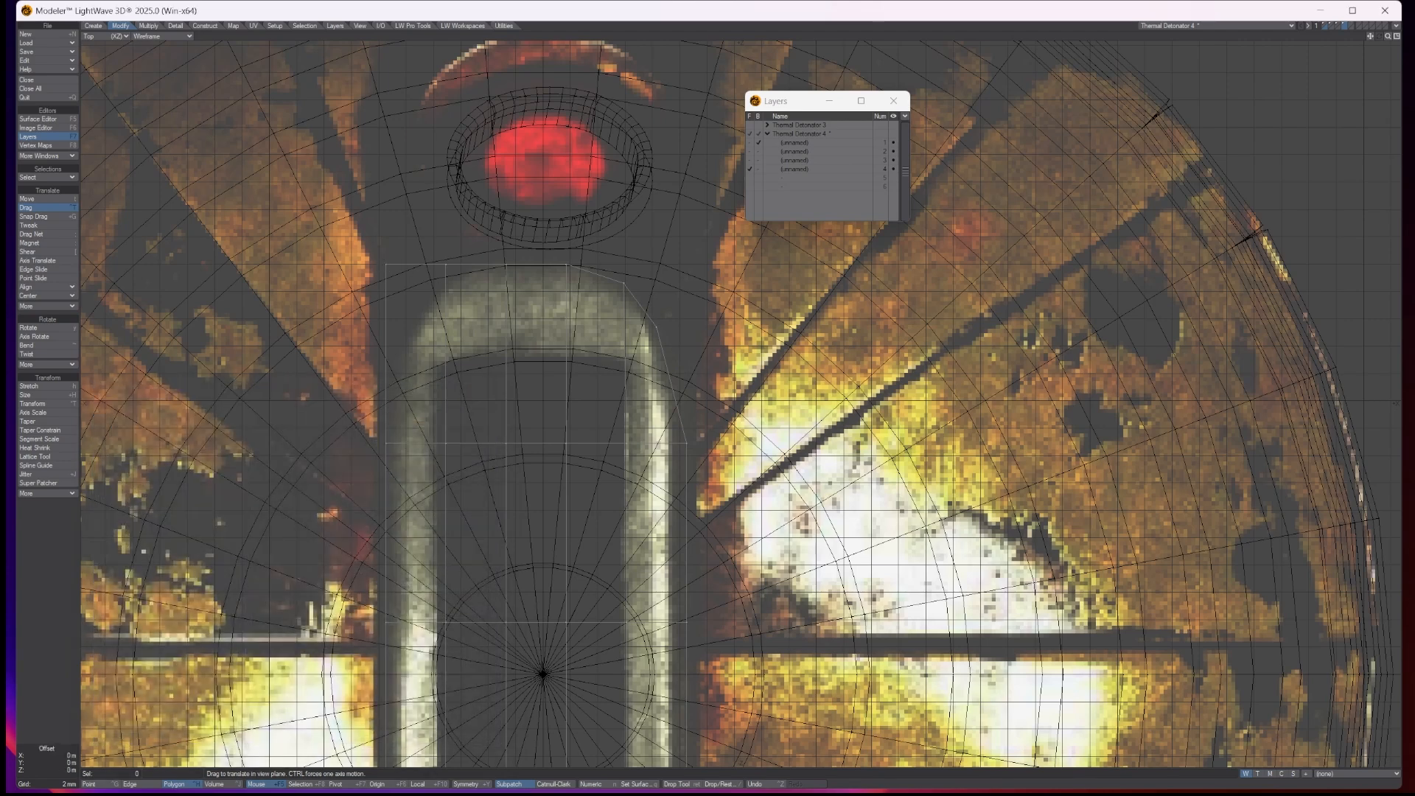
Step: Reshape the flat box's far left corner and right side by moving their points onto the grip's outline in the Top view
left_click_drag(385, 263, 403, 328)
left_click_drag(445, 263, 445, 277)
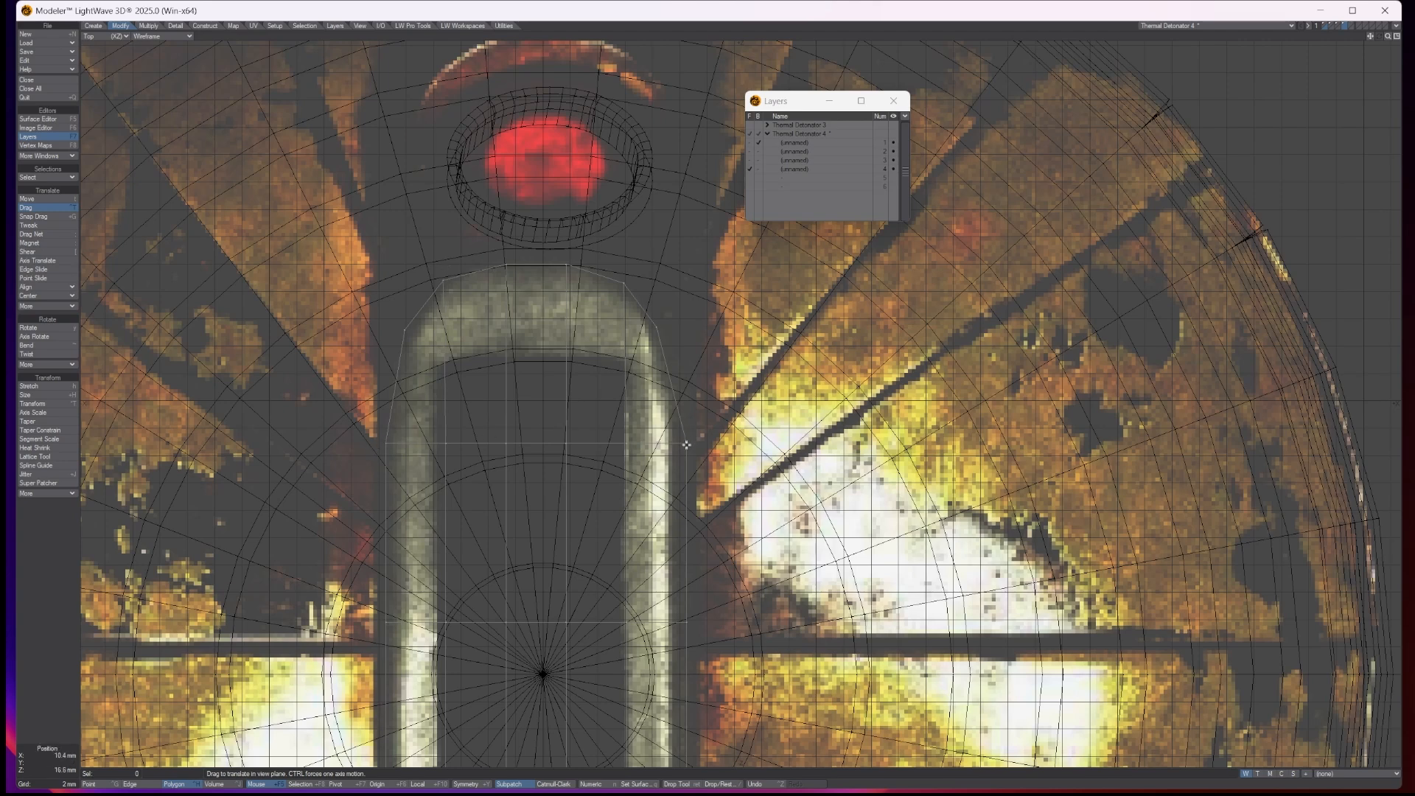
left_click_drag(685, 445, 673, 444)
left_click_drag(906, 445, 894, 364, "alt+shift")
left_click_drag(881, 495, 808, 541, "alt")
left_click_drag(795, 643, 869, 541, "alt")
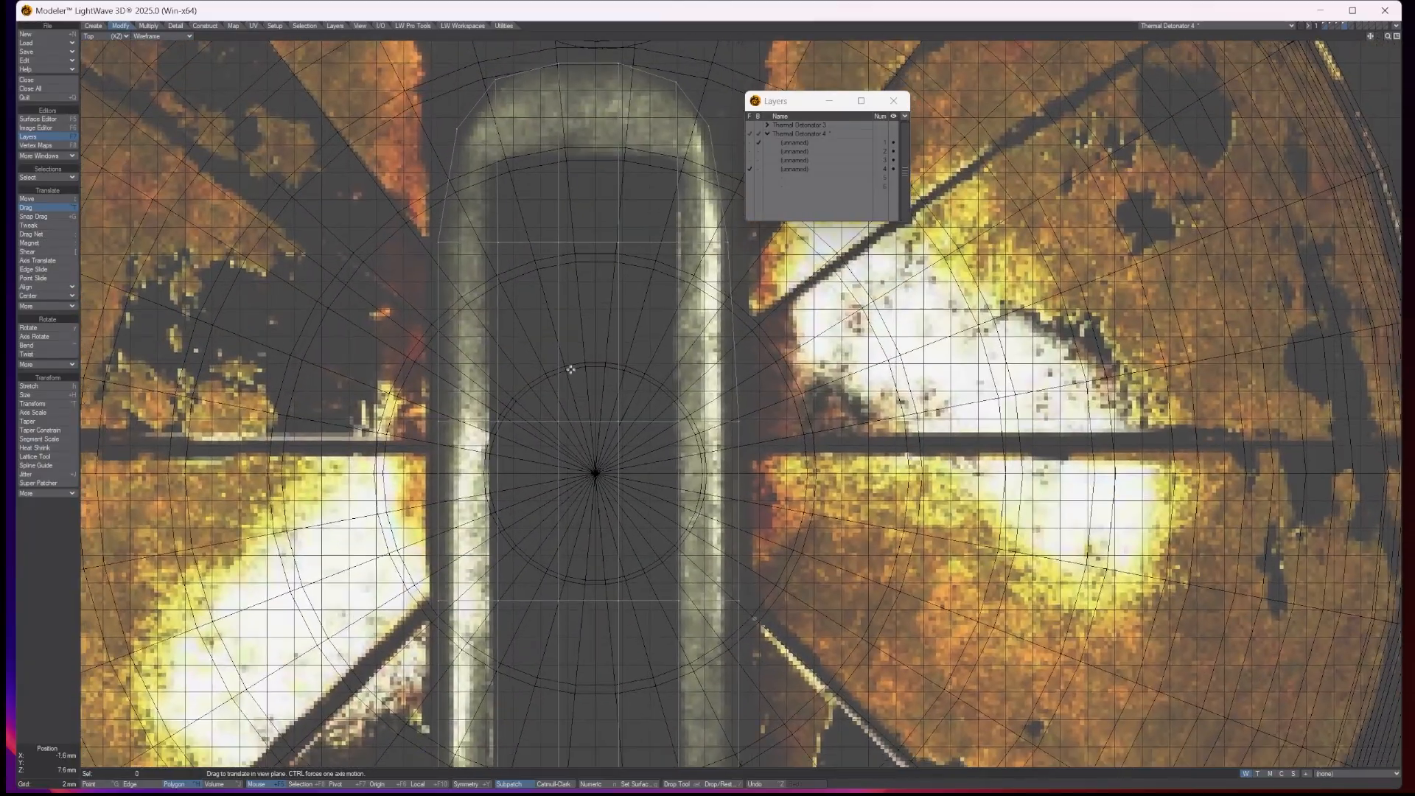
left_click_drag(919, 585, 945, 508, "alt")
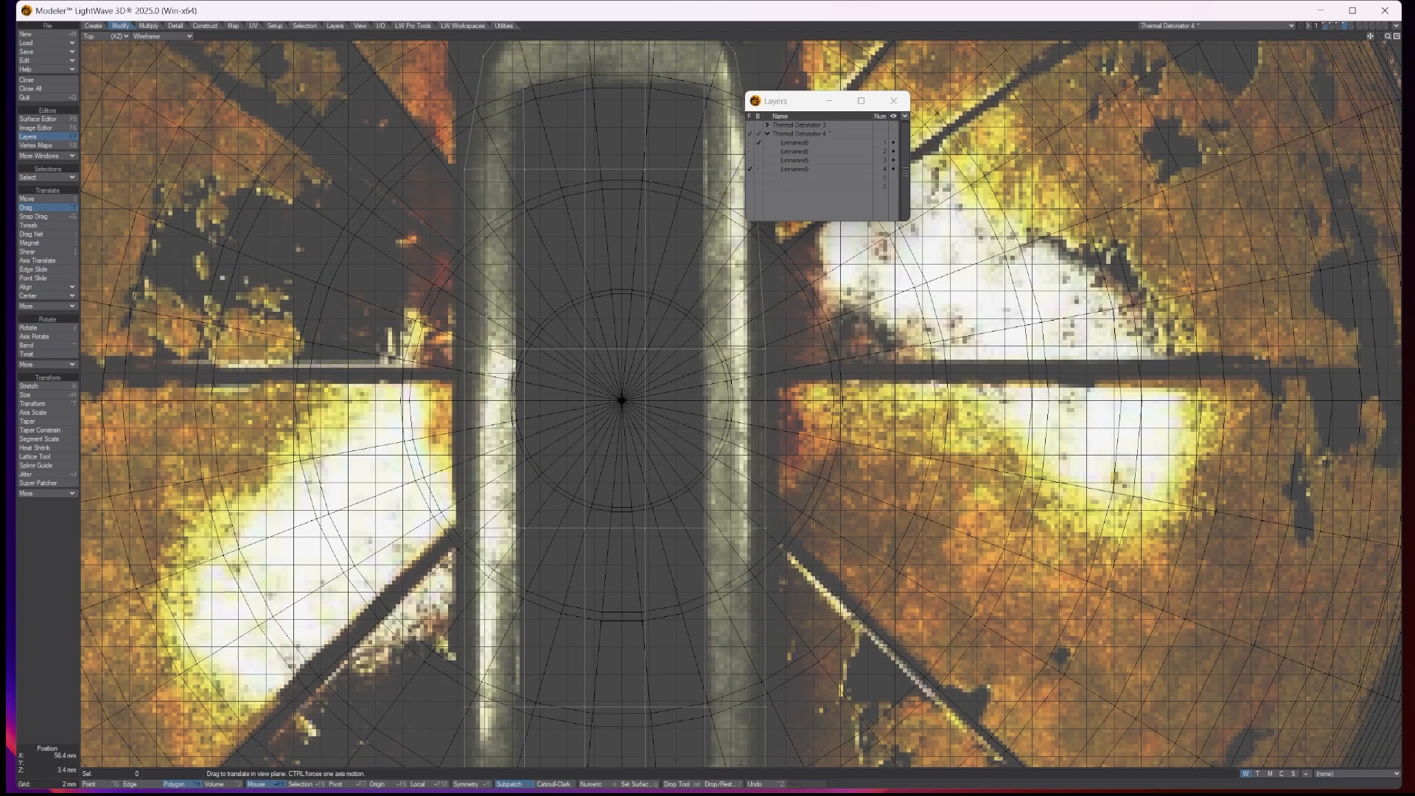
Step: Restore the four-view layout and move the shaped flat box straight up above the sphere, level with the reference grip in the Left view
key("a")
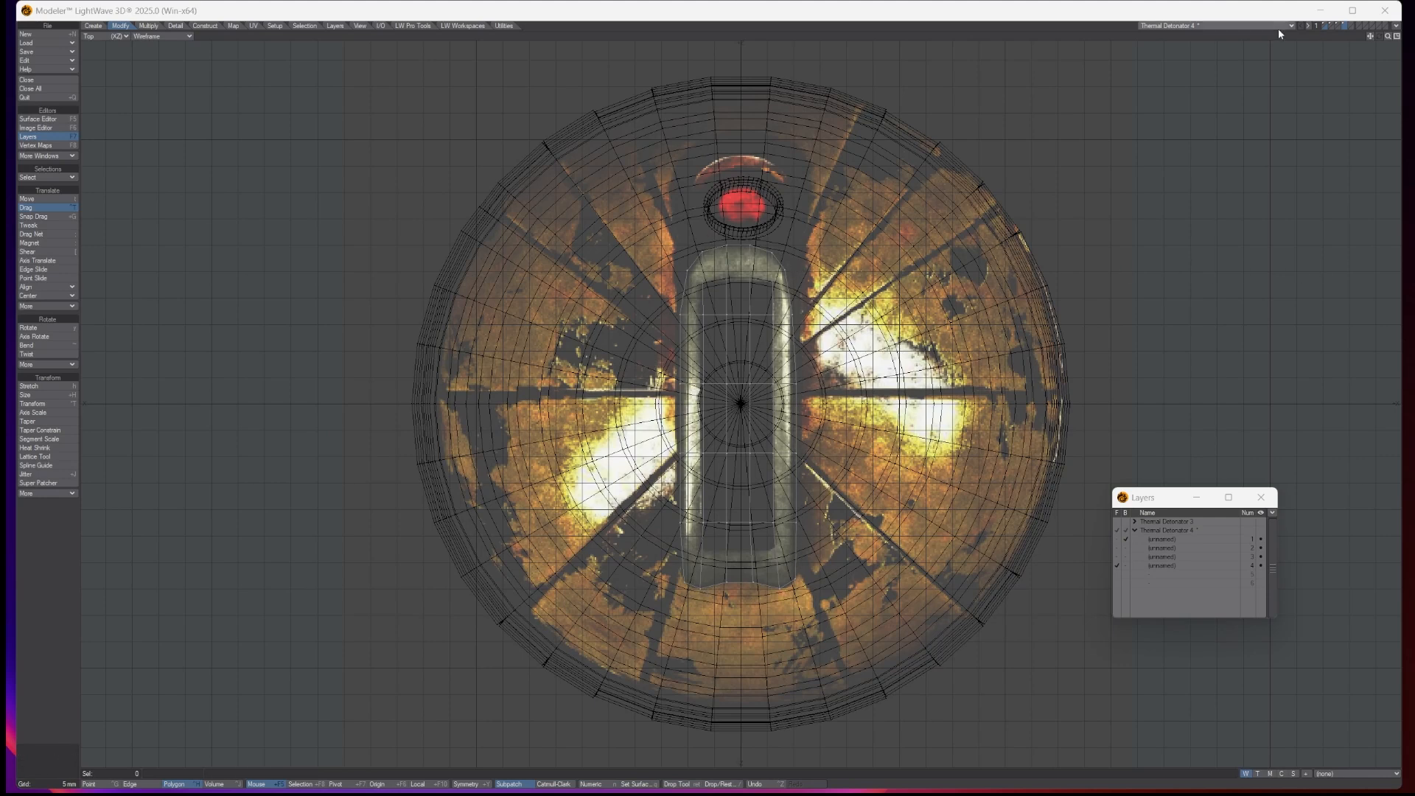
left_click(1395, 36)
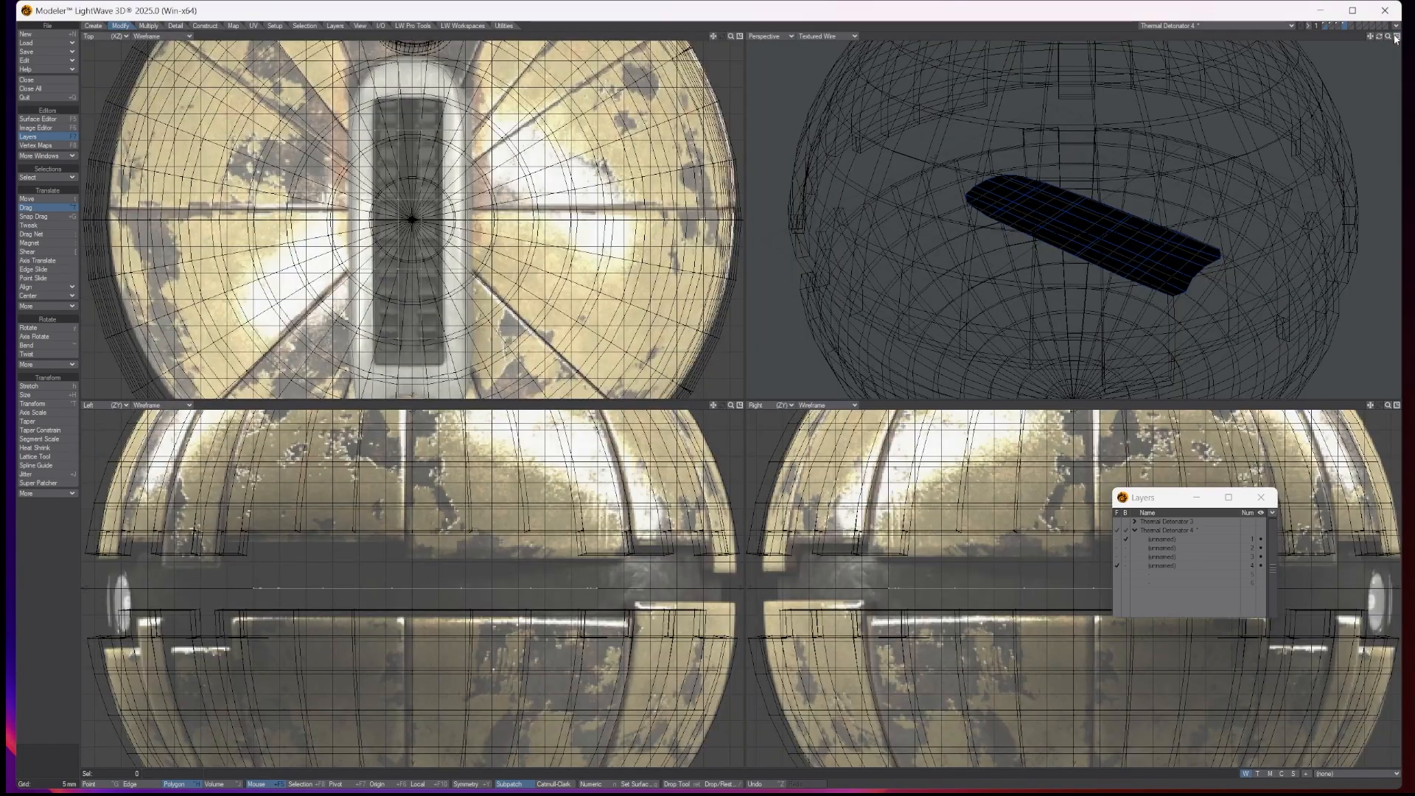
key("a")
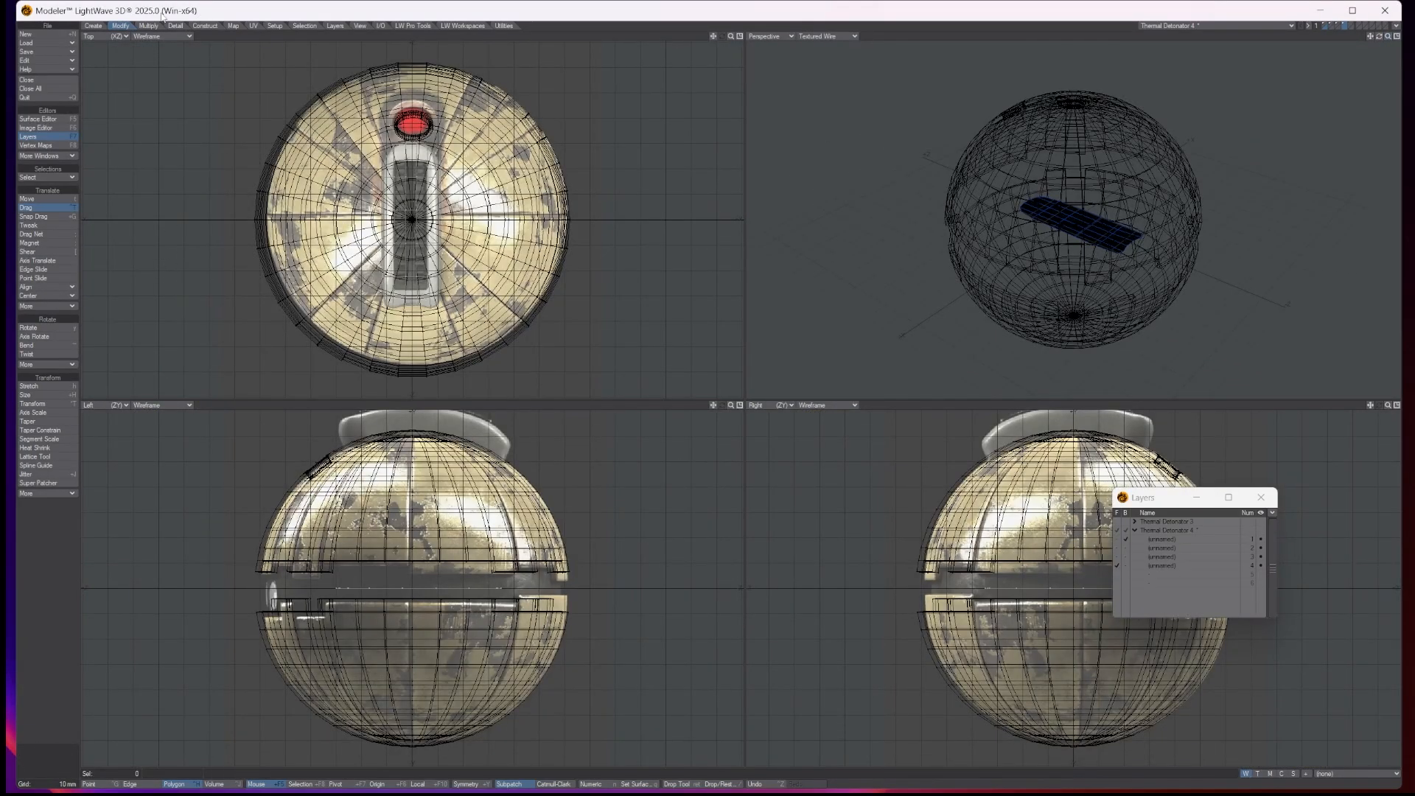
left_click(40, 199)
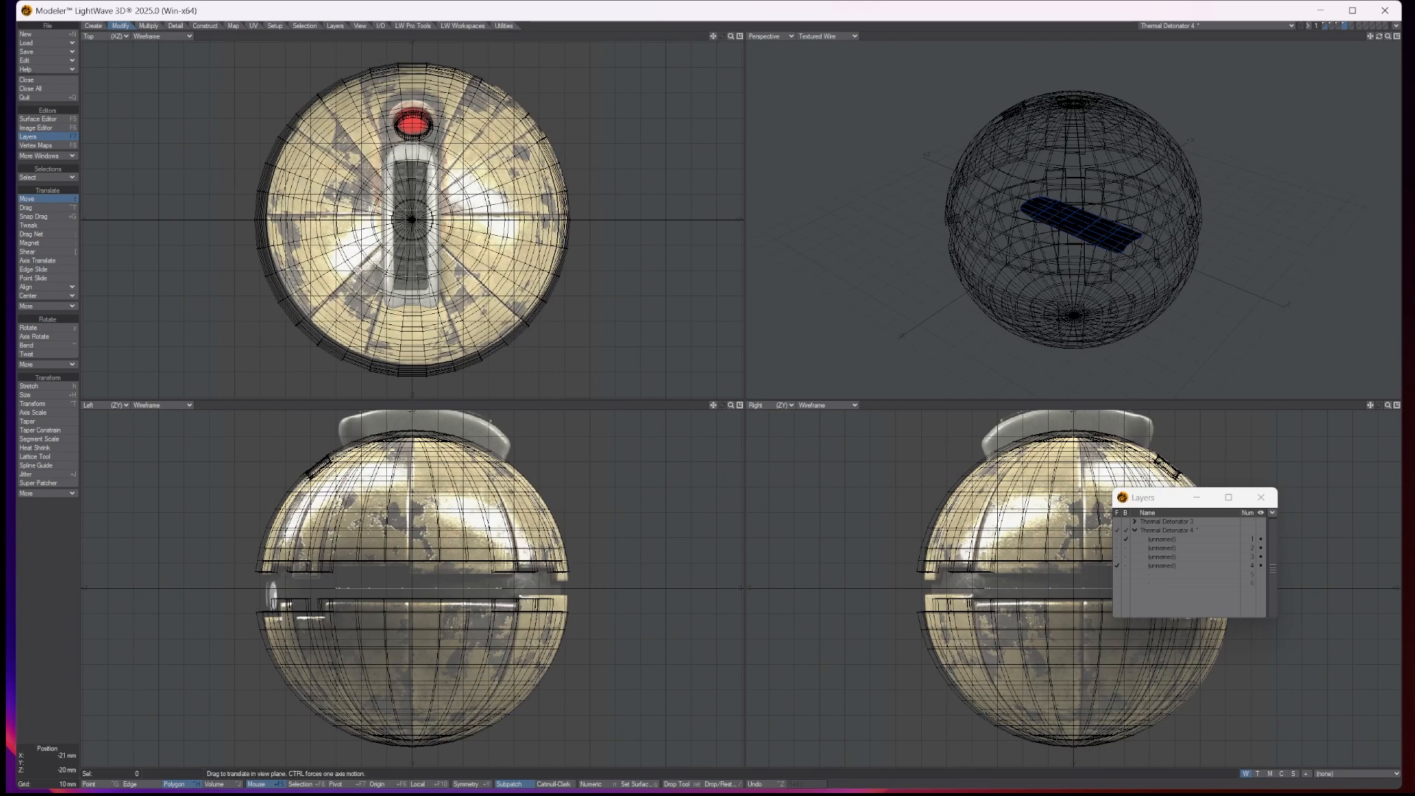
left_click_drag(633, 675, 632, 502)
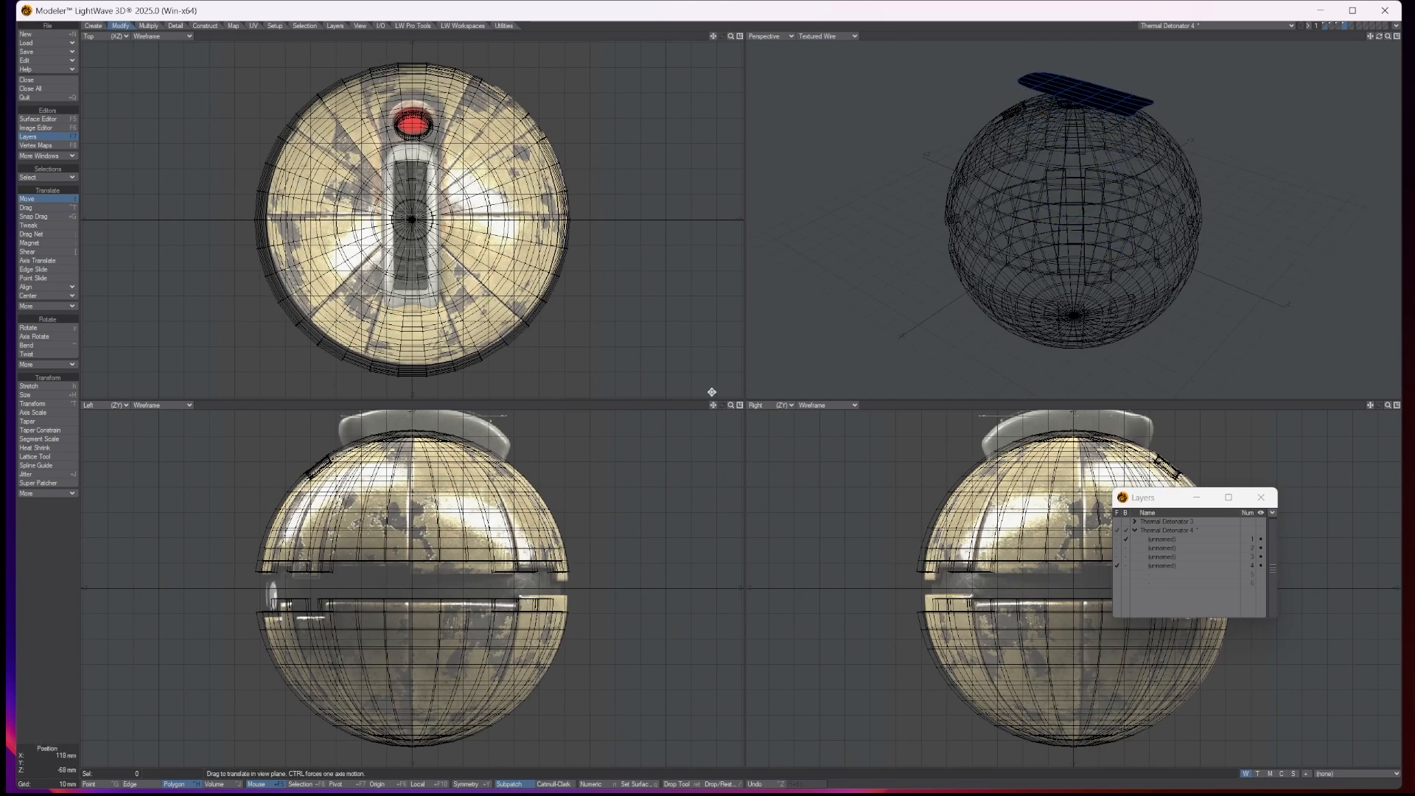
key("a")
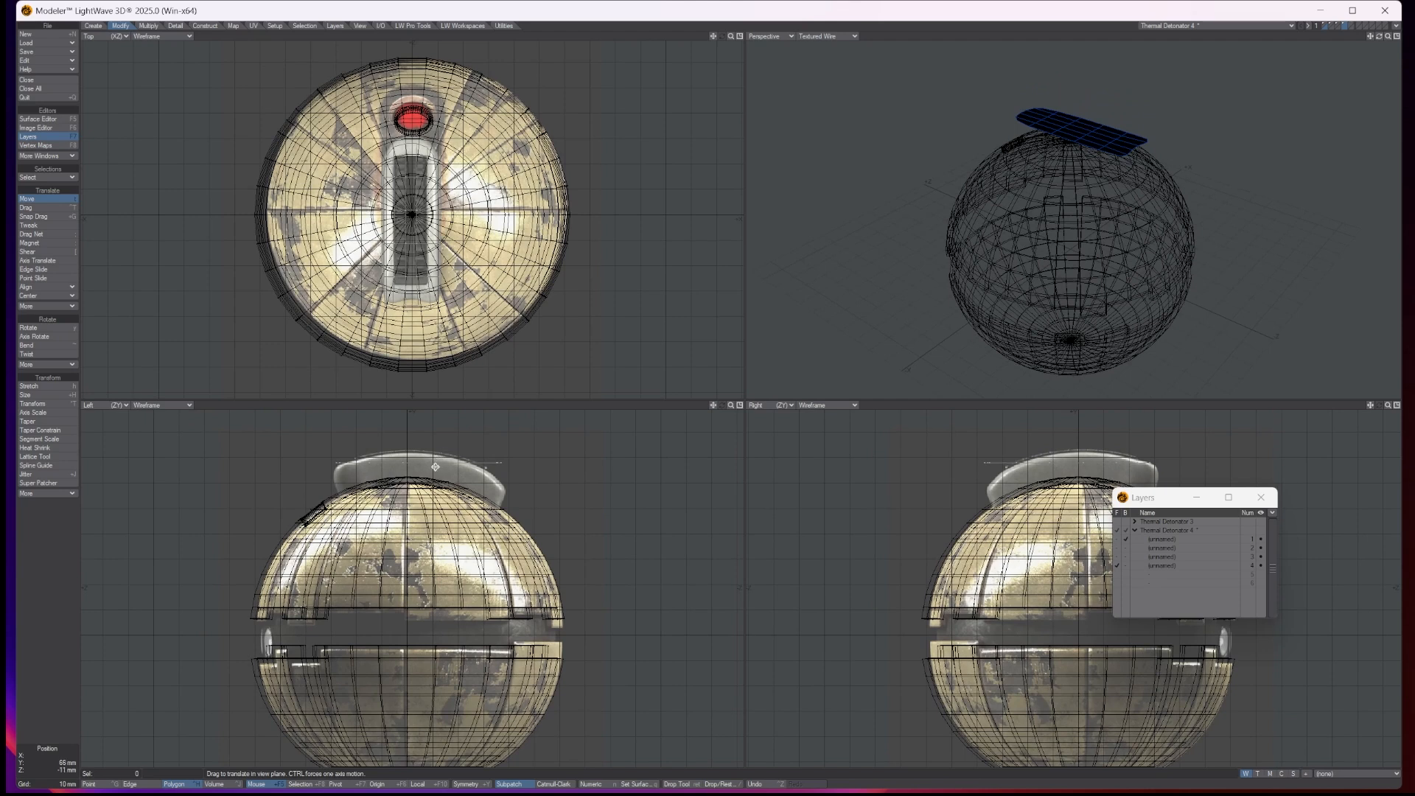
mouse_move(435, 466)
left_mouse_down()
mouse_move(435, 453)
mouse_move(433, 471)
left_mouse_up()
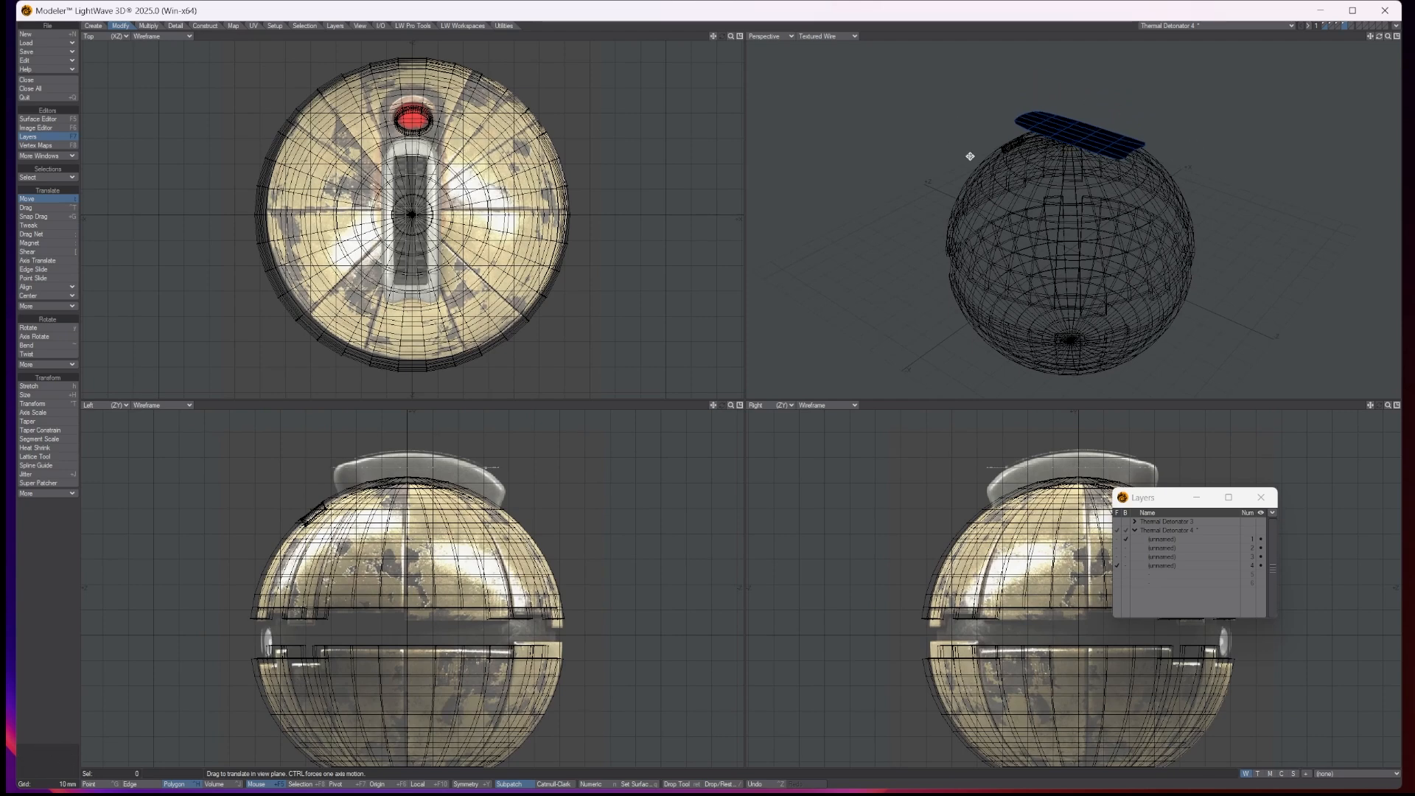
Step: Heat Shrink the flat grip shape onto the background sphere so it follows the sphere's curvature
left_click_drag(1379, 36, 1388, 75)
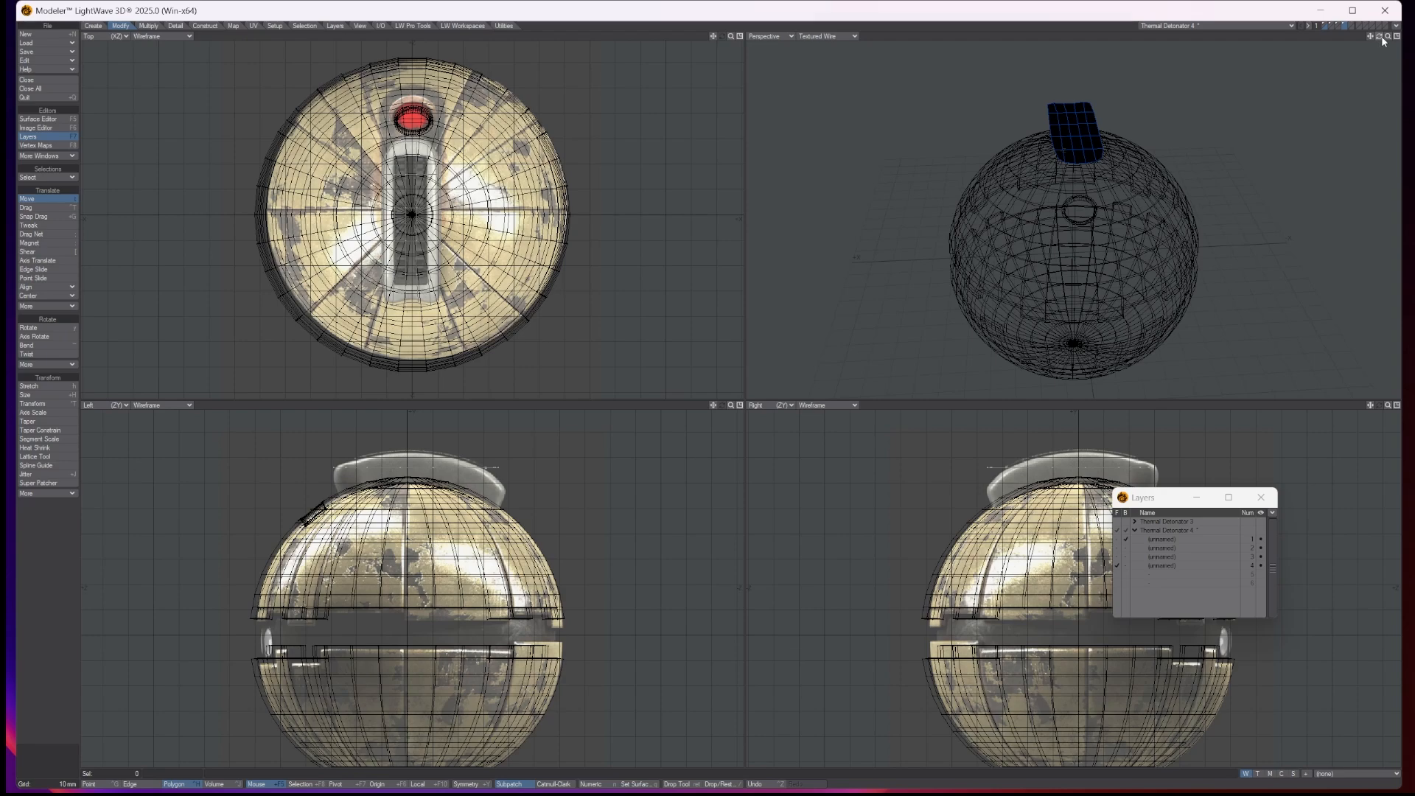
left_click_drag(1380, 37, 1238, 42)
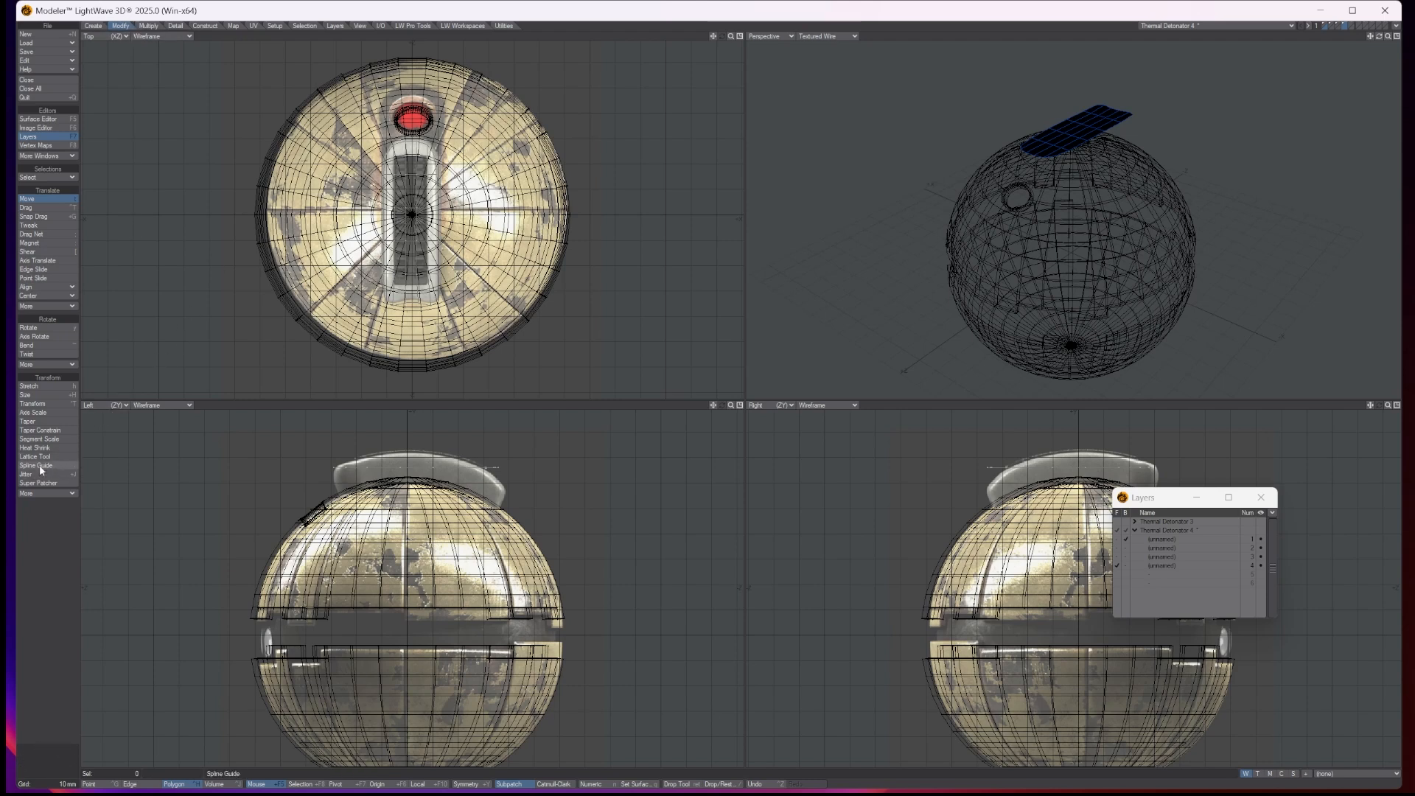
left_click(41, 448)
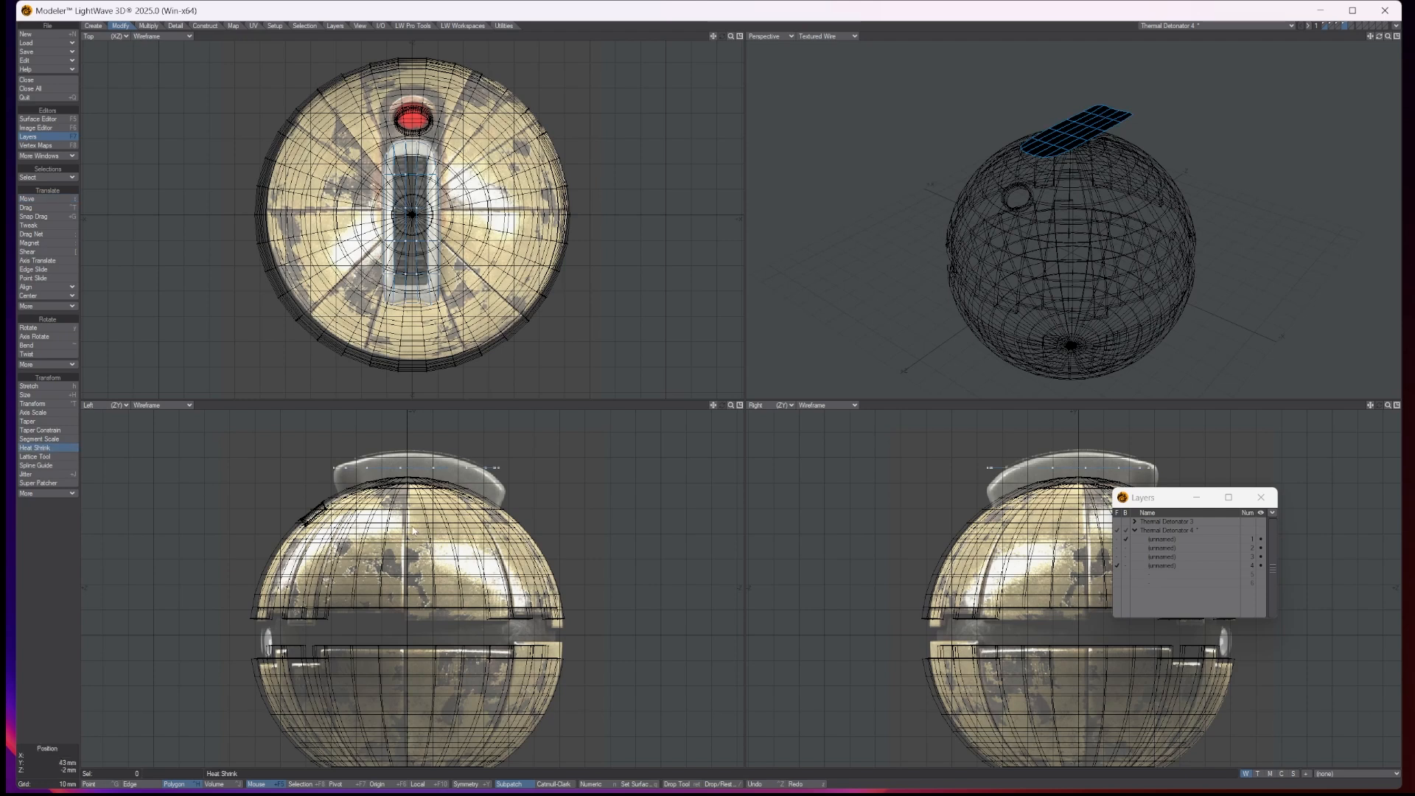
left_click_drag(410, 471, 513, 470)
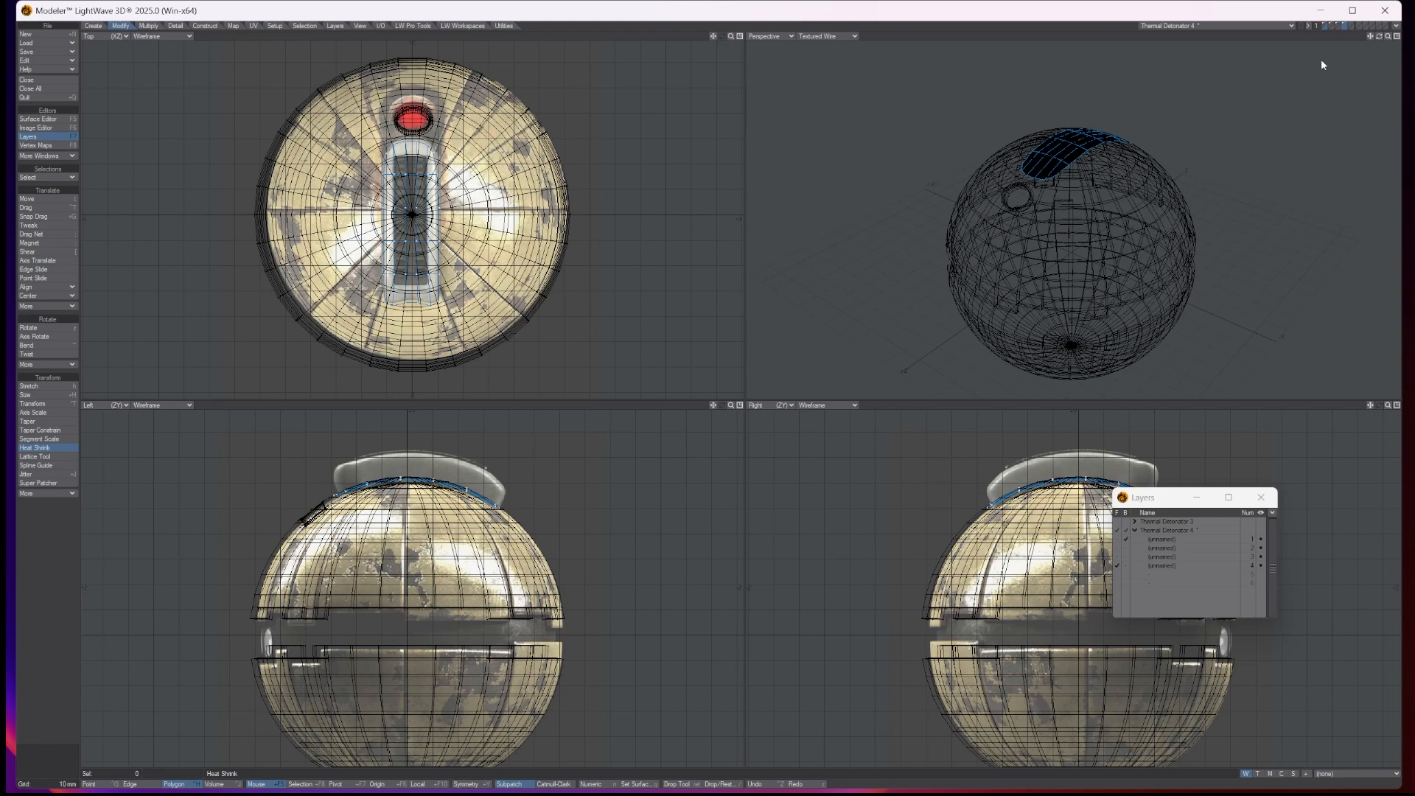
left_click_drag(1379, 36, 1319, 25)
key("Return")
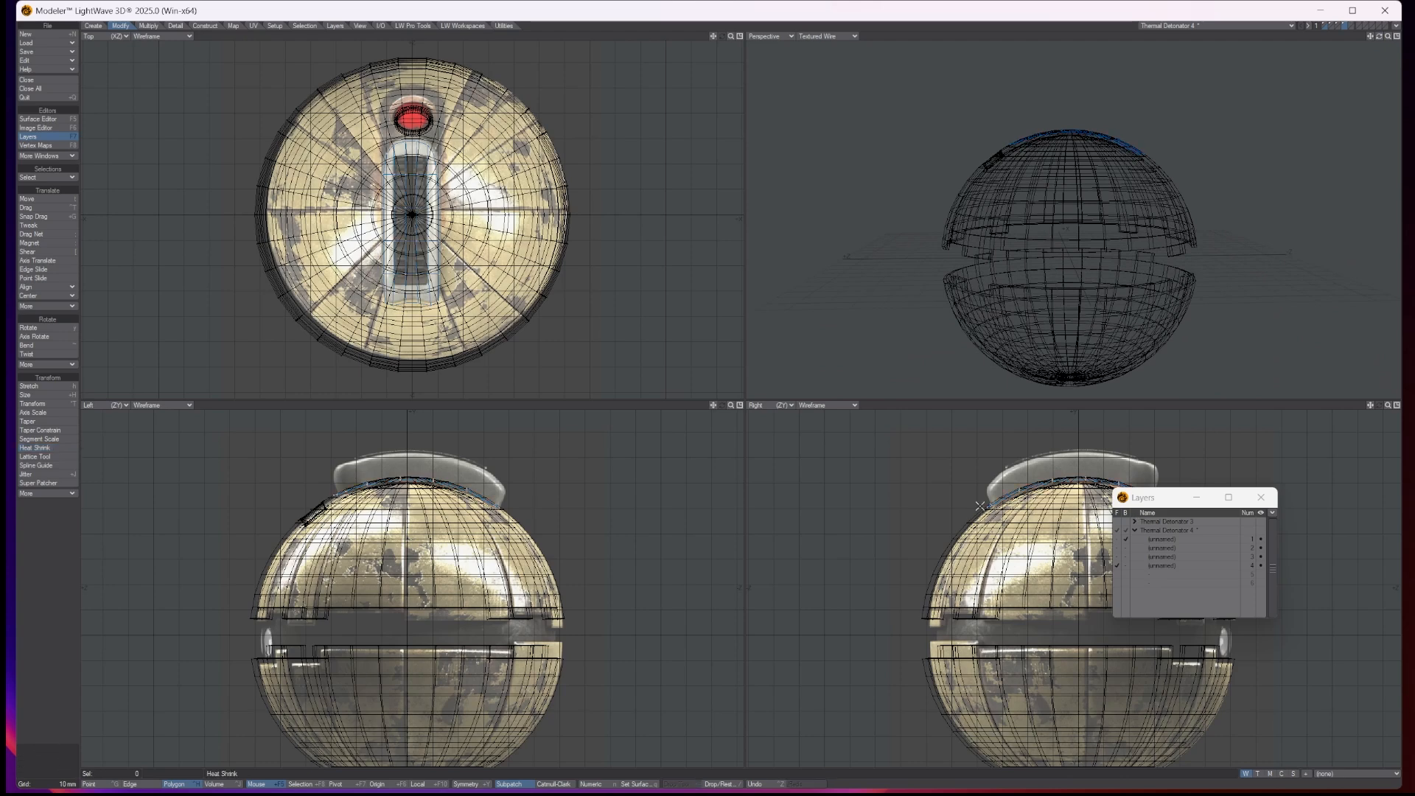
left_click_drag(1380, 37, 1375, 73)
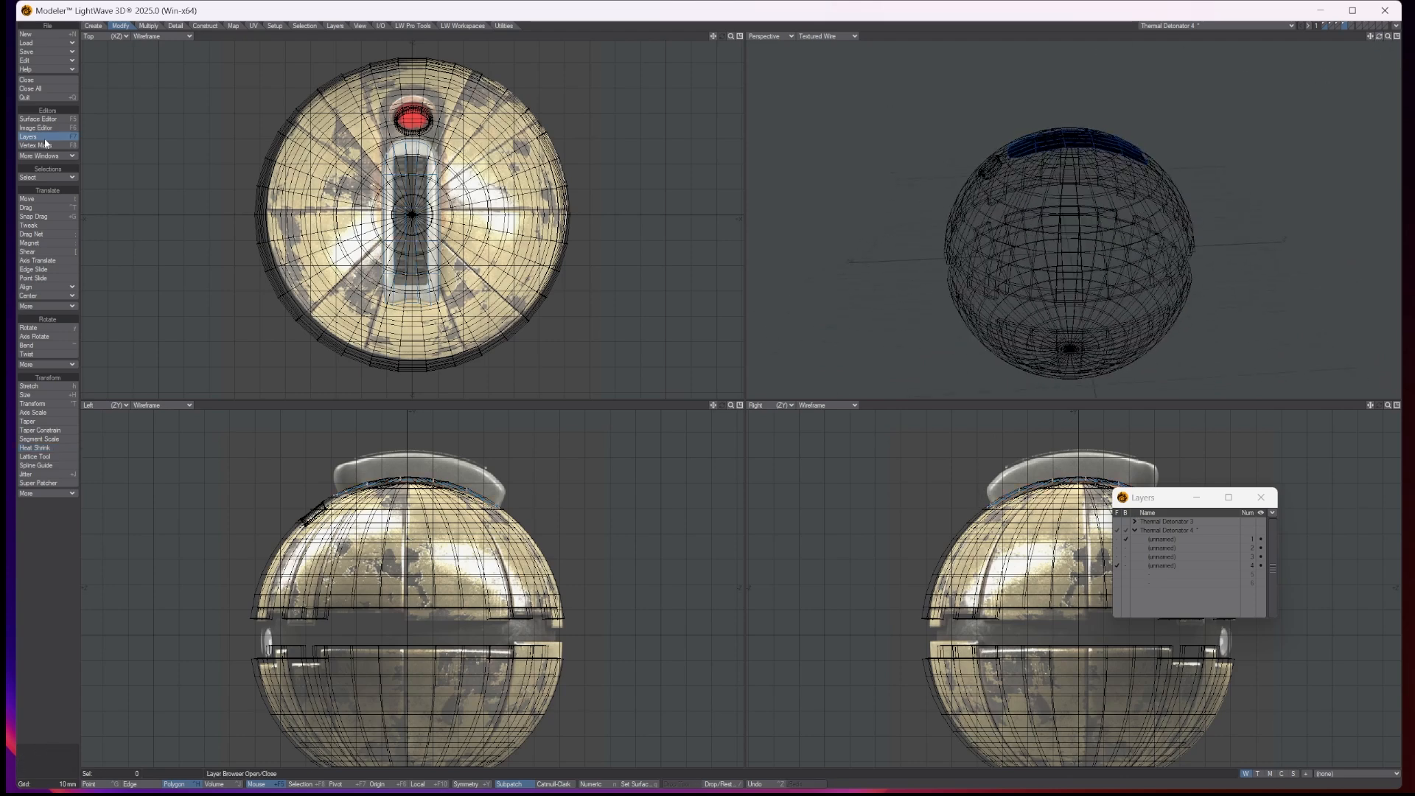
Step: Show only layer 4 and Thicken the curved grip outward by about 10.1 mm in 4 segments to match the reference height
left_click(147, 27)
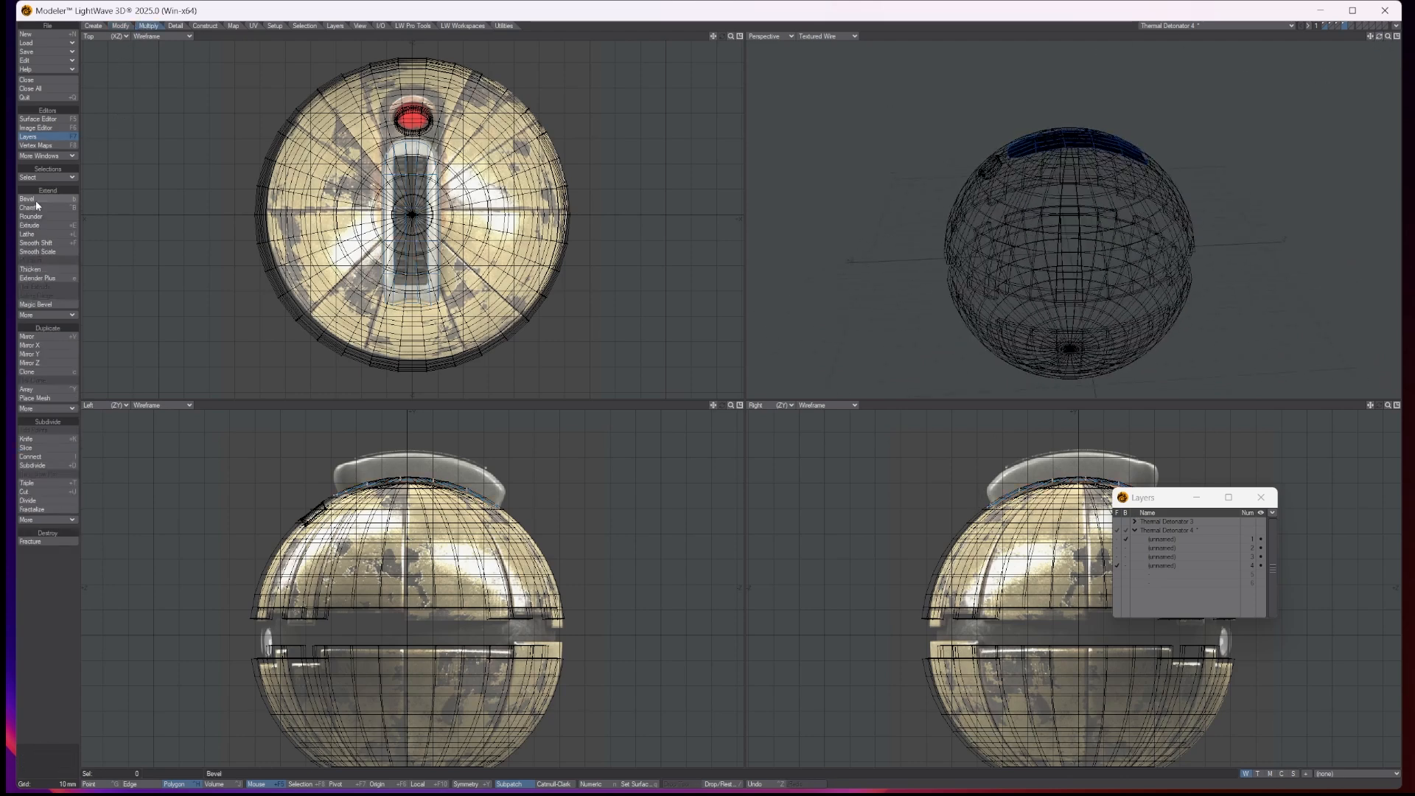
left_click(44, 269)
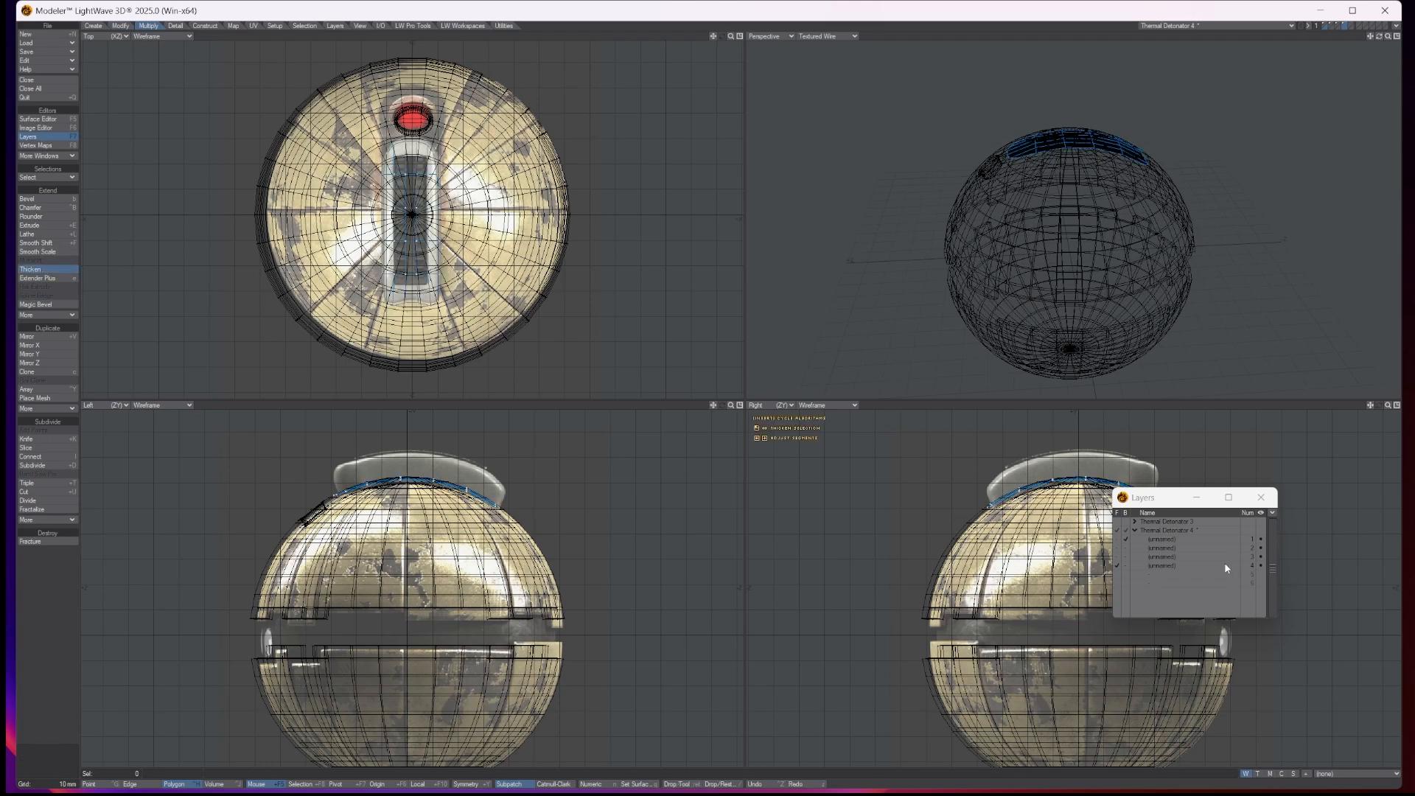
left_click(1161, 566)
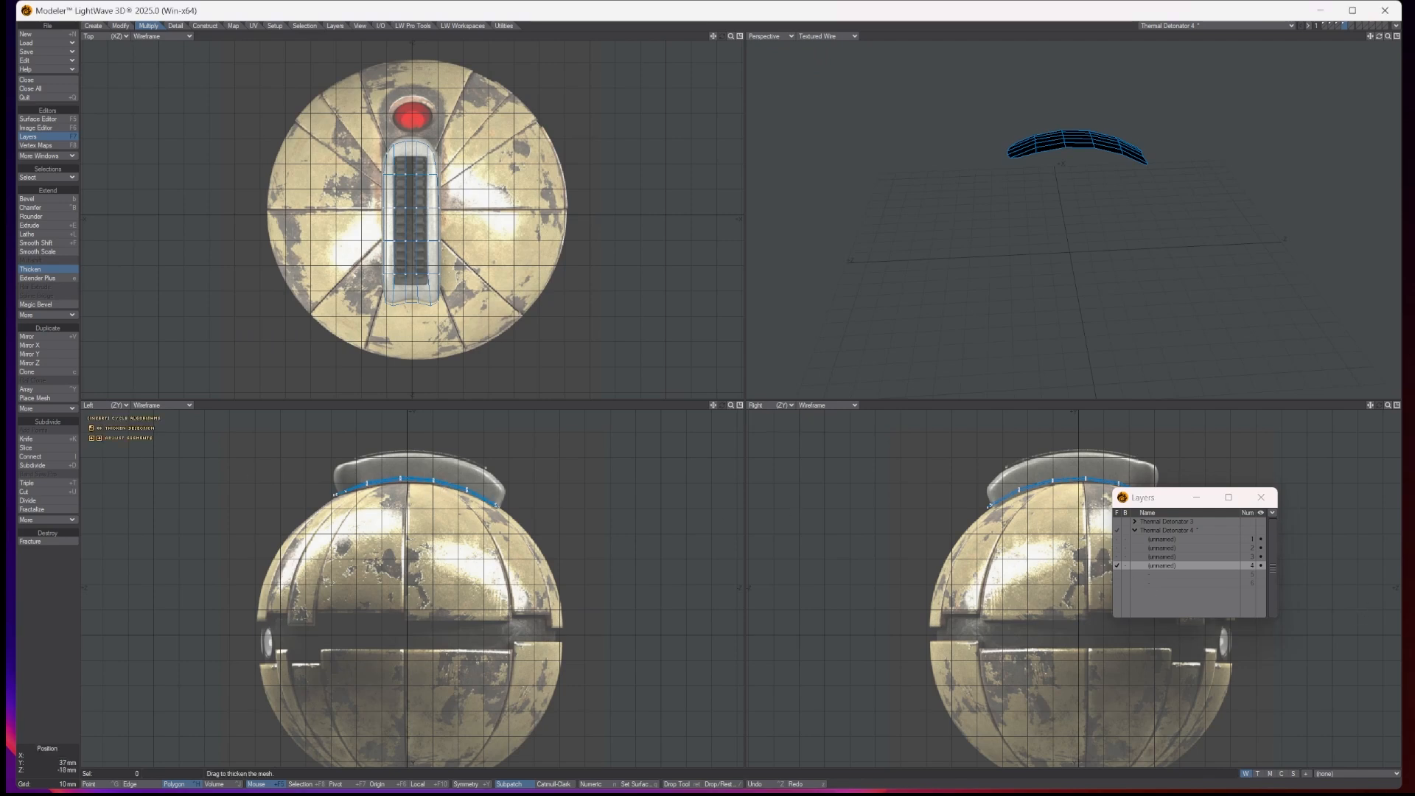
left_click_drag(452, 494, 479, 493)
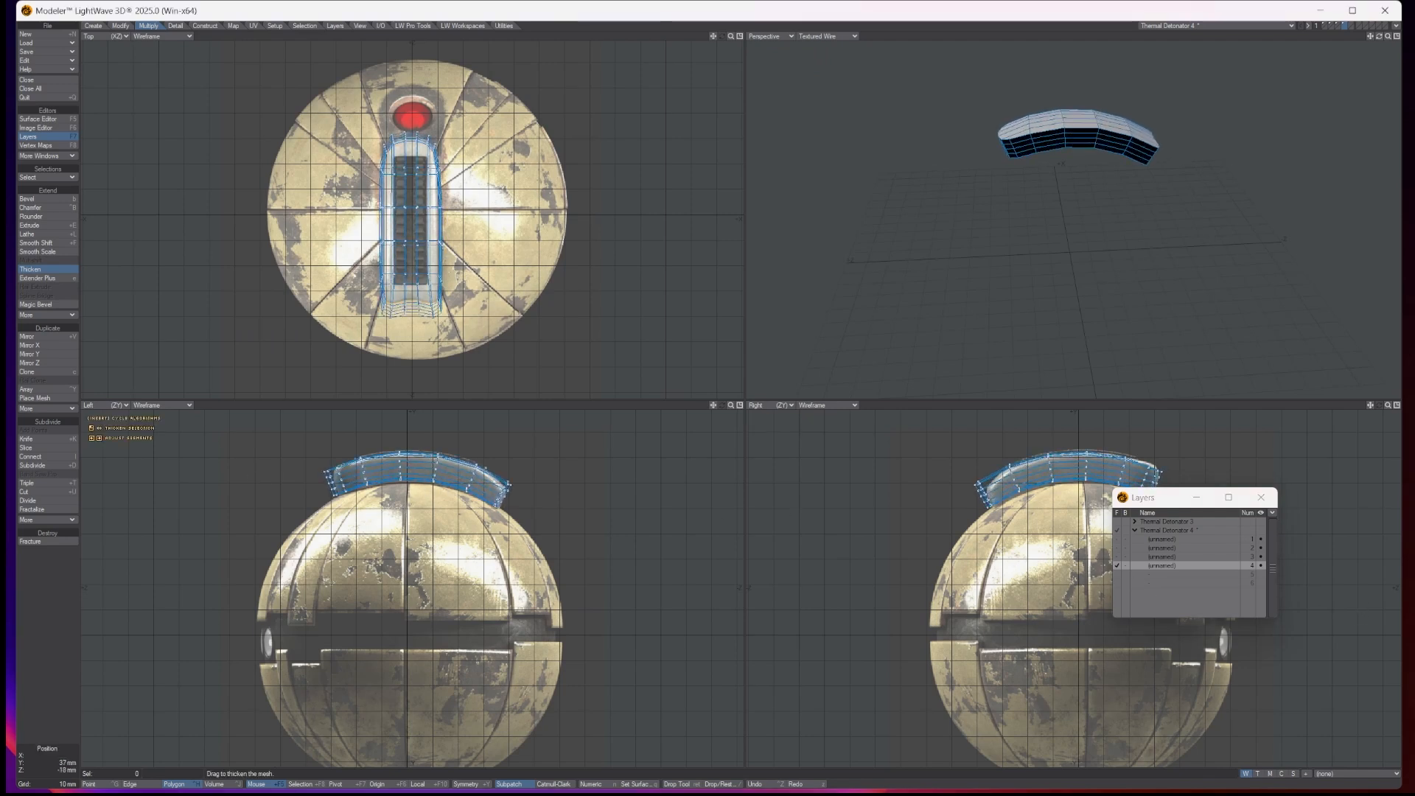
key("n")
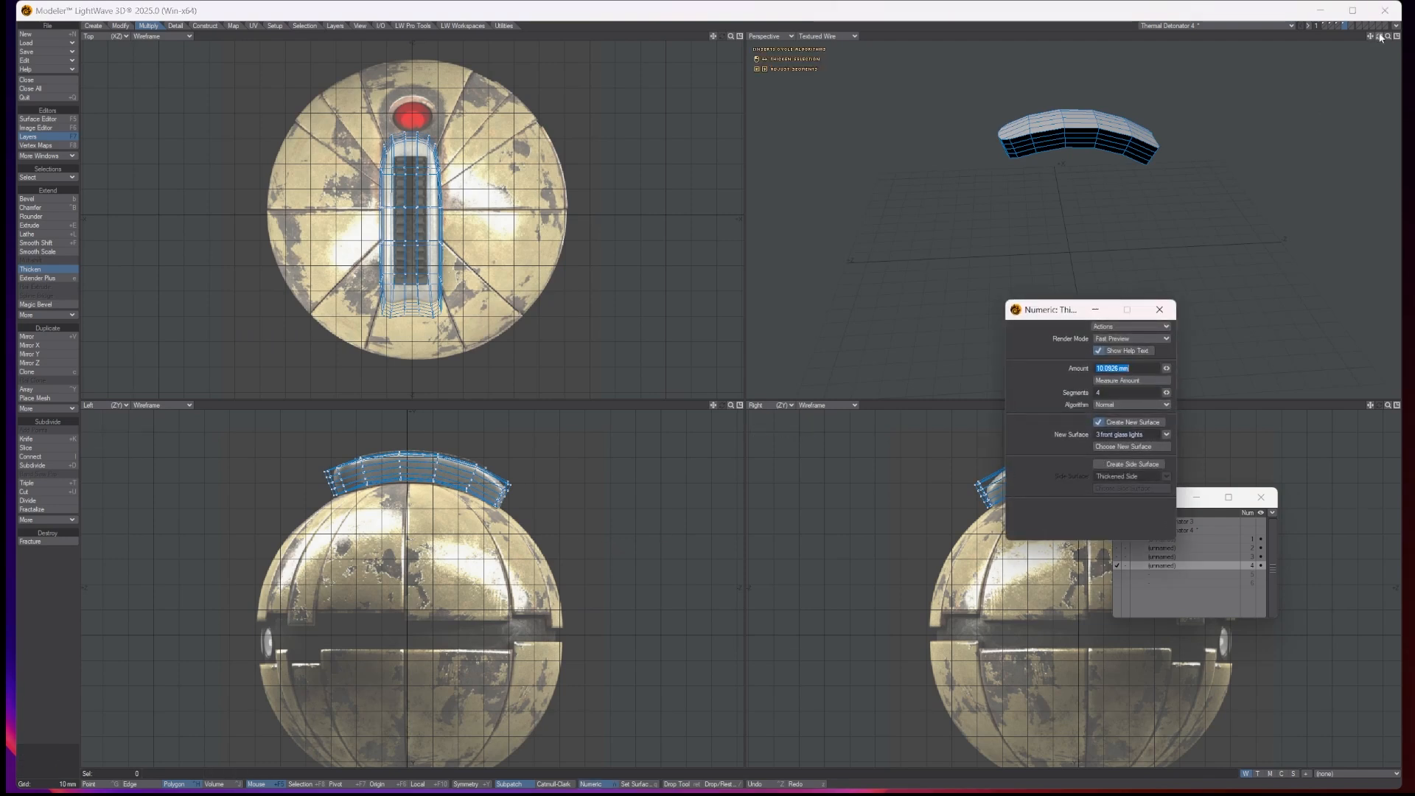
left_click_drag(1379, 36, 1409, 48)
left_click_drag(1208, 140, 1286, 175, "alt")
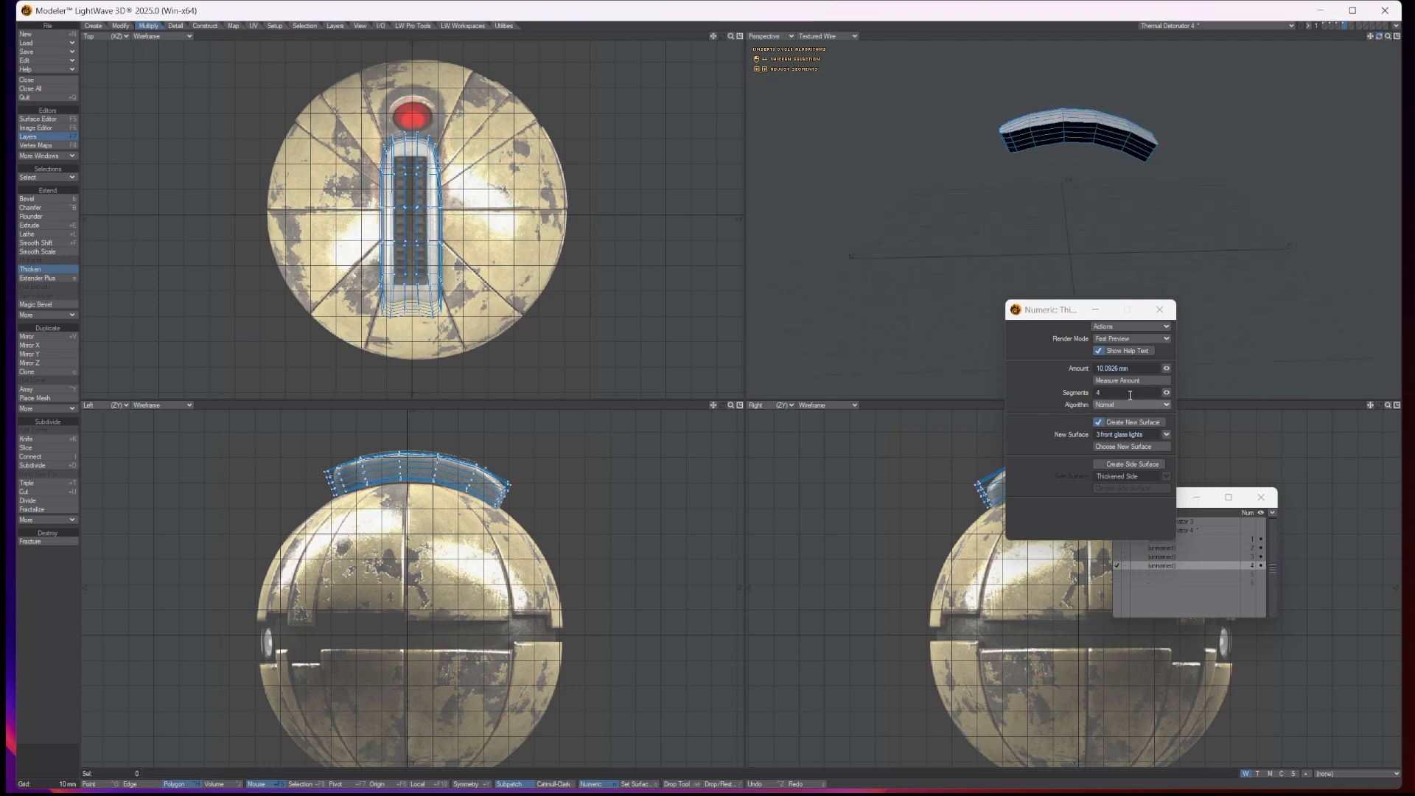
left_click(1160, 311)
key("space")
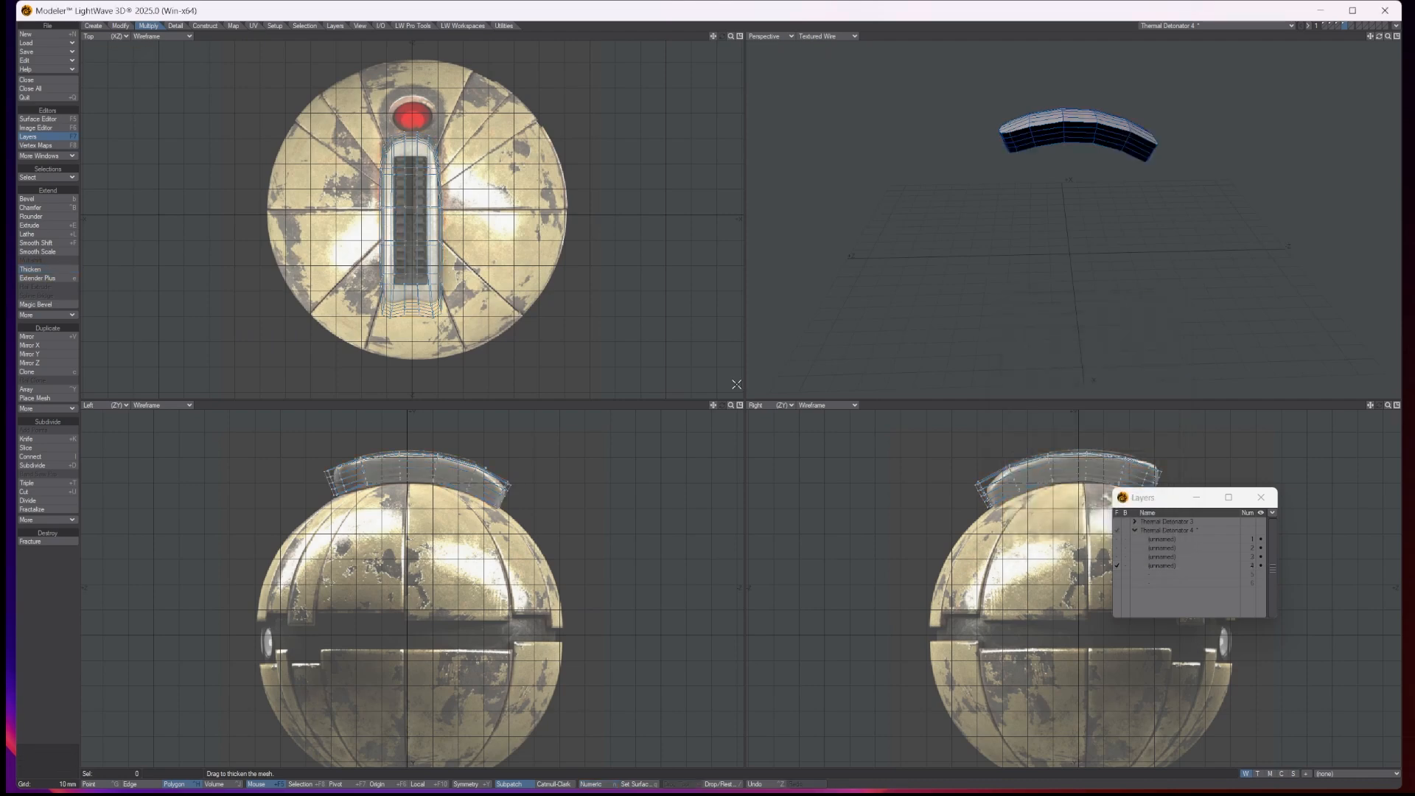
Step: Bring layers 1, 2 and 3 into the foreground with the grip and examine the assembled detonator from the front
left_click(1116, 538)
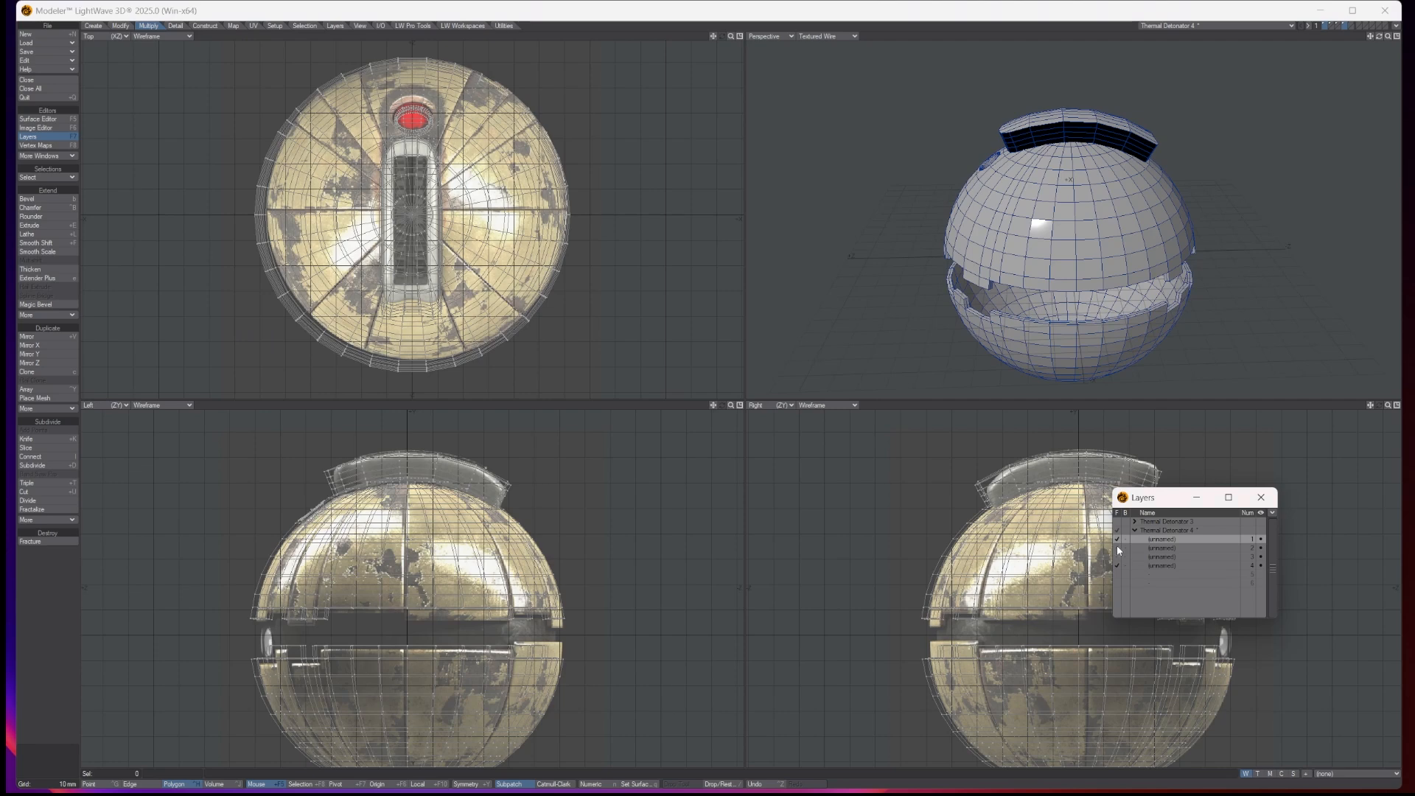
left_click(1117, 548)
left_click(1116, 555)
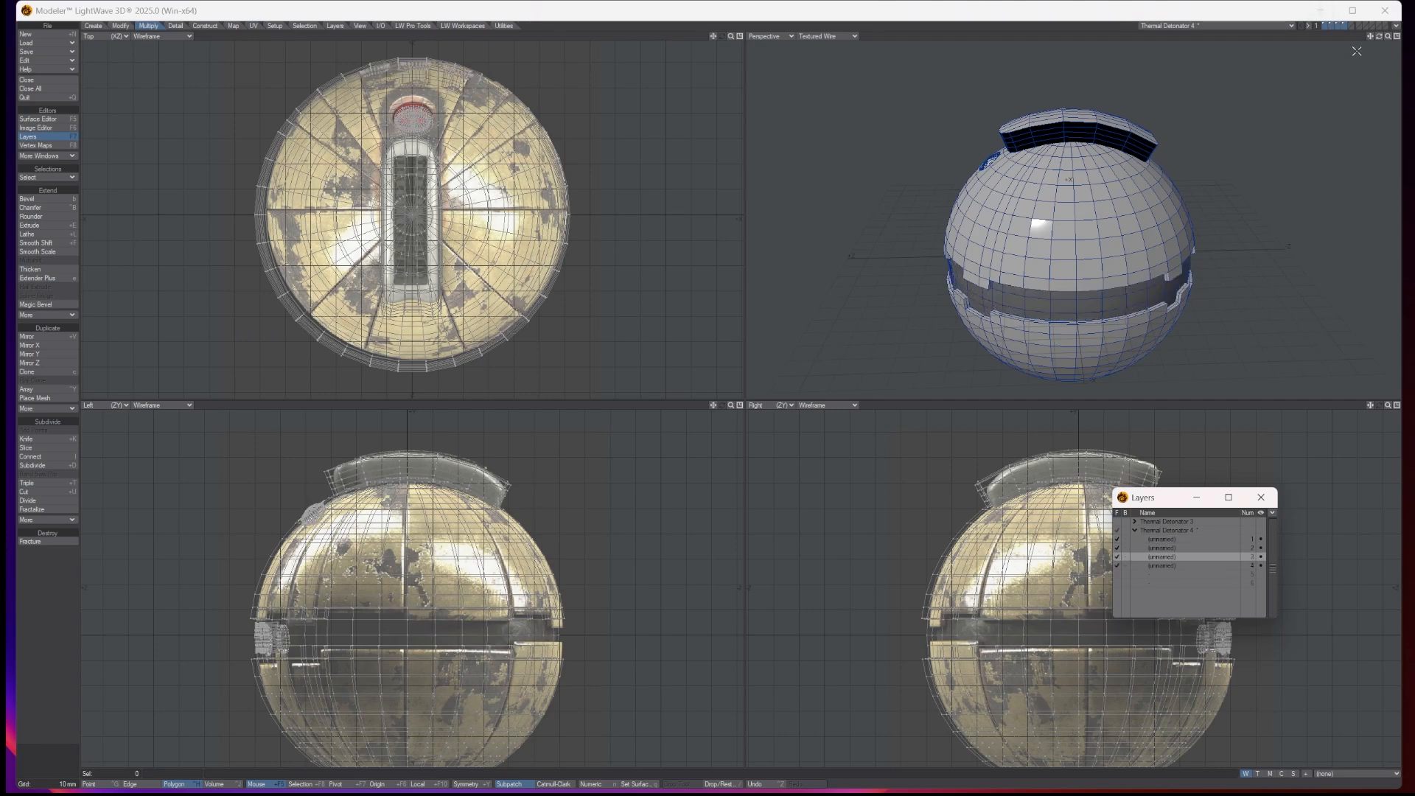
mouse_move(1379, 37)
left_mouse_down()
mouse_move(1412, 31)
mouse_move(1397, 37)
left_mouse_up()
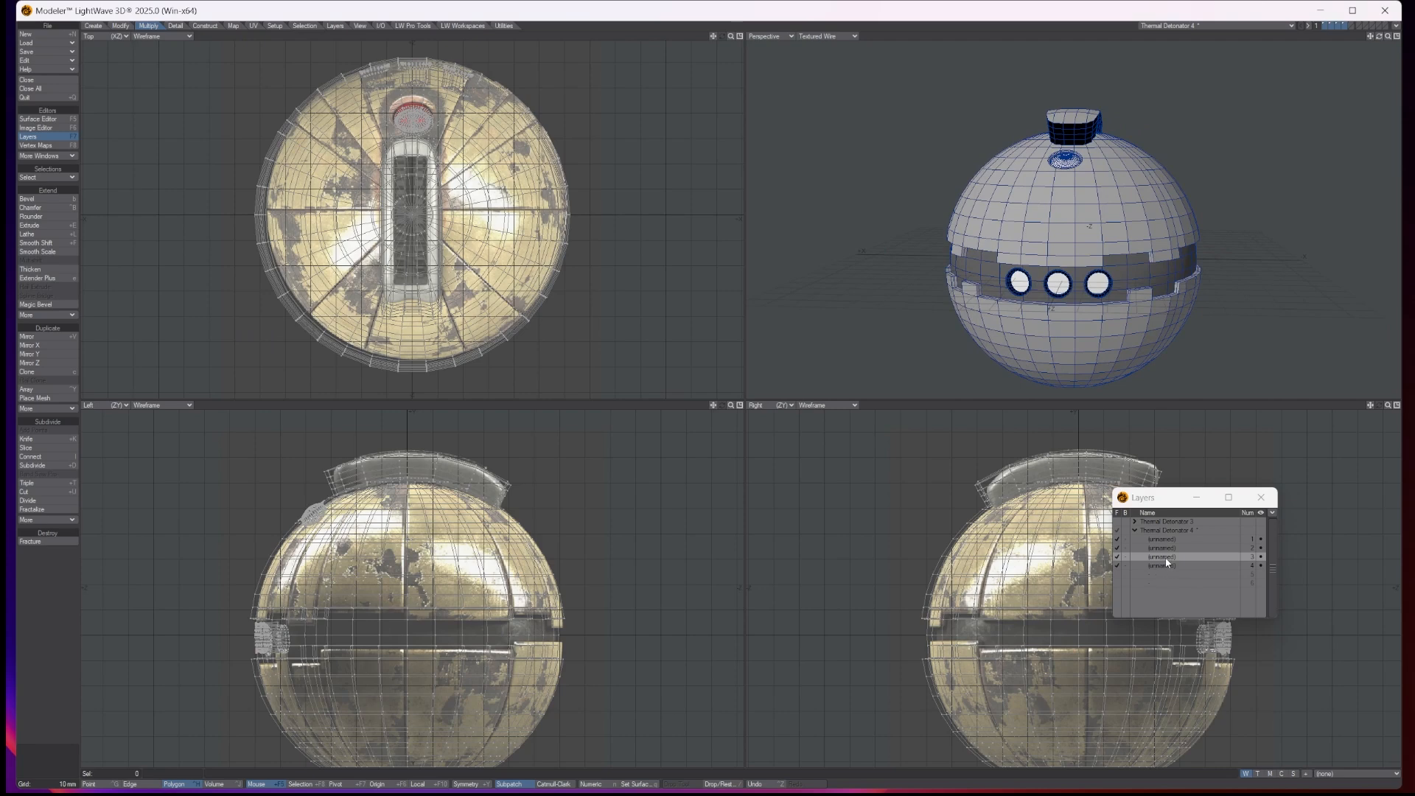
Step: Isolate layer 4 and convert the thickened grip to a smooth subpatch surface
left_click(1164, 565)
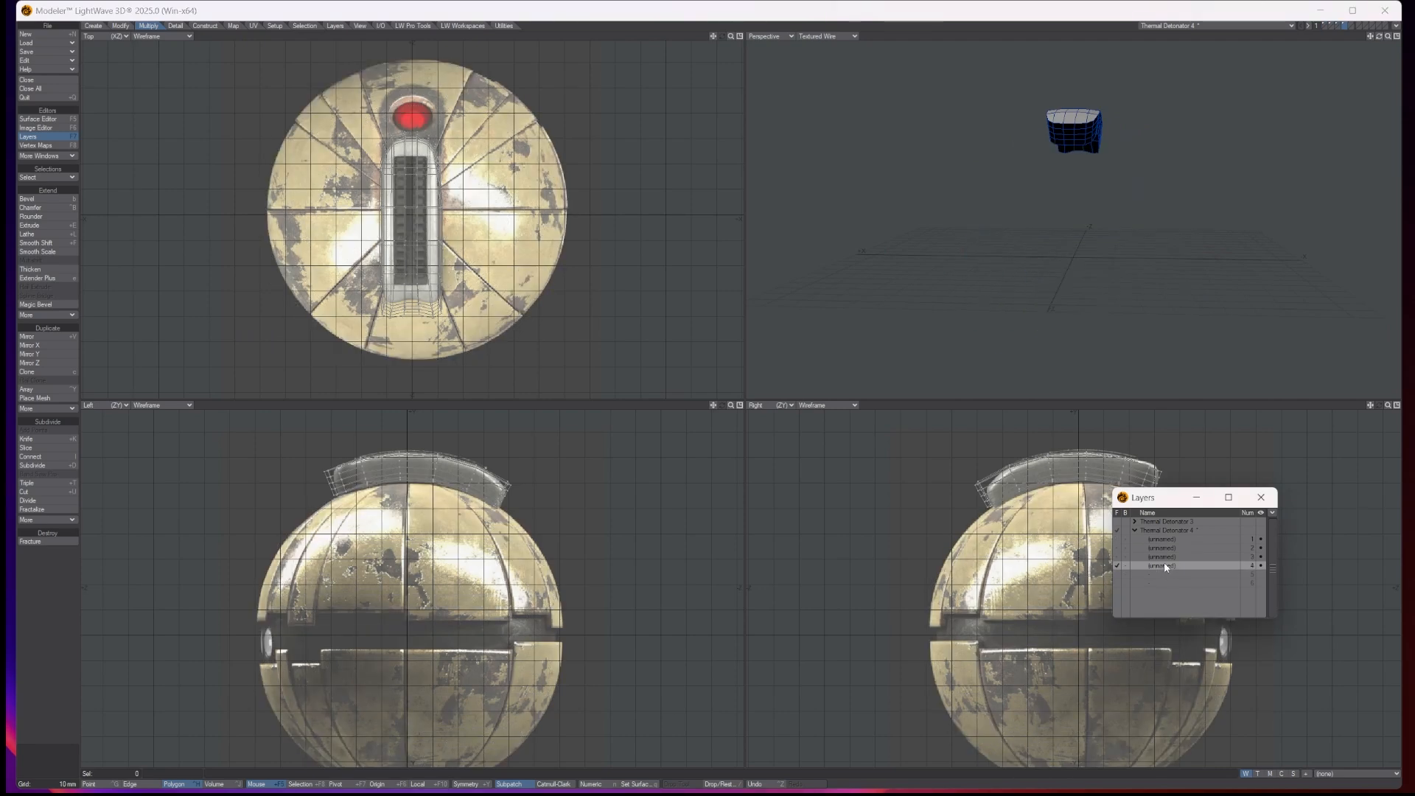
key("Tab")
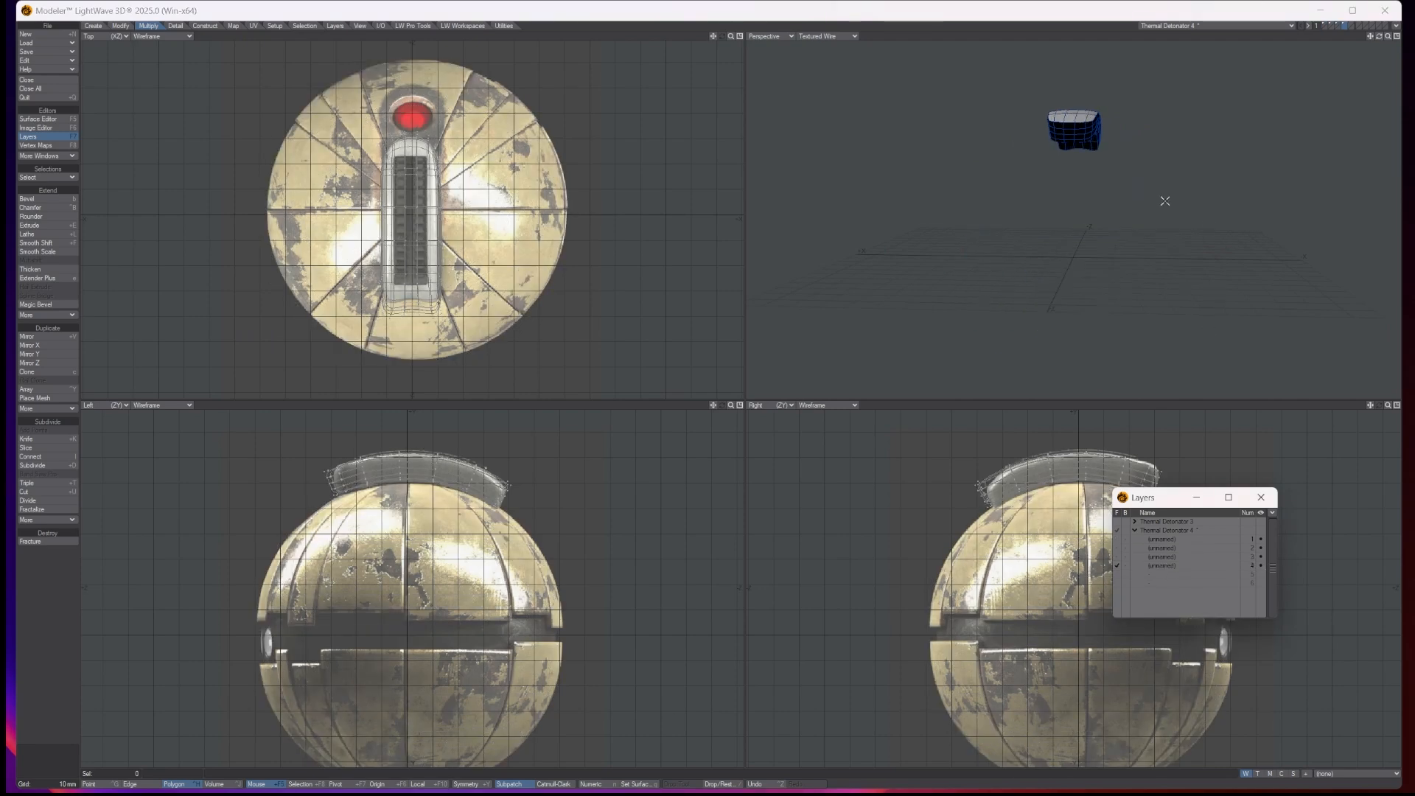
Step: Bring all four layers into the foreground and examine how the grip sits on the assembled detonator
left_click_drag(1379, 36, 1413, 56)
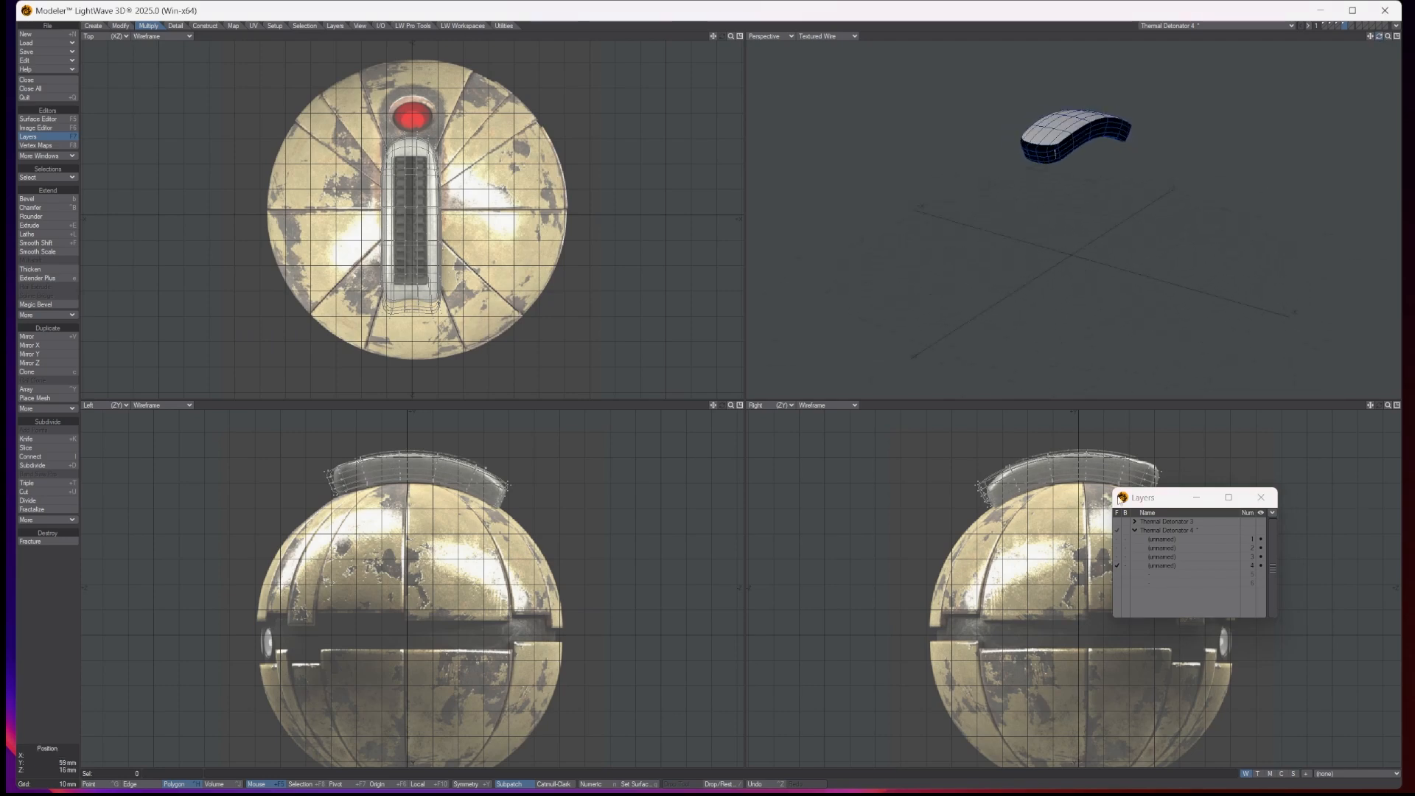
left_click(1118, 533)
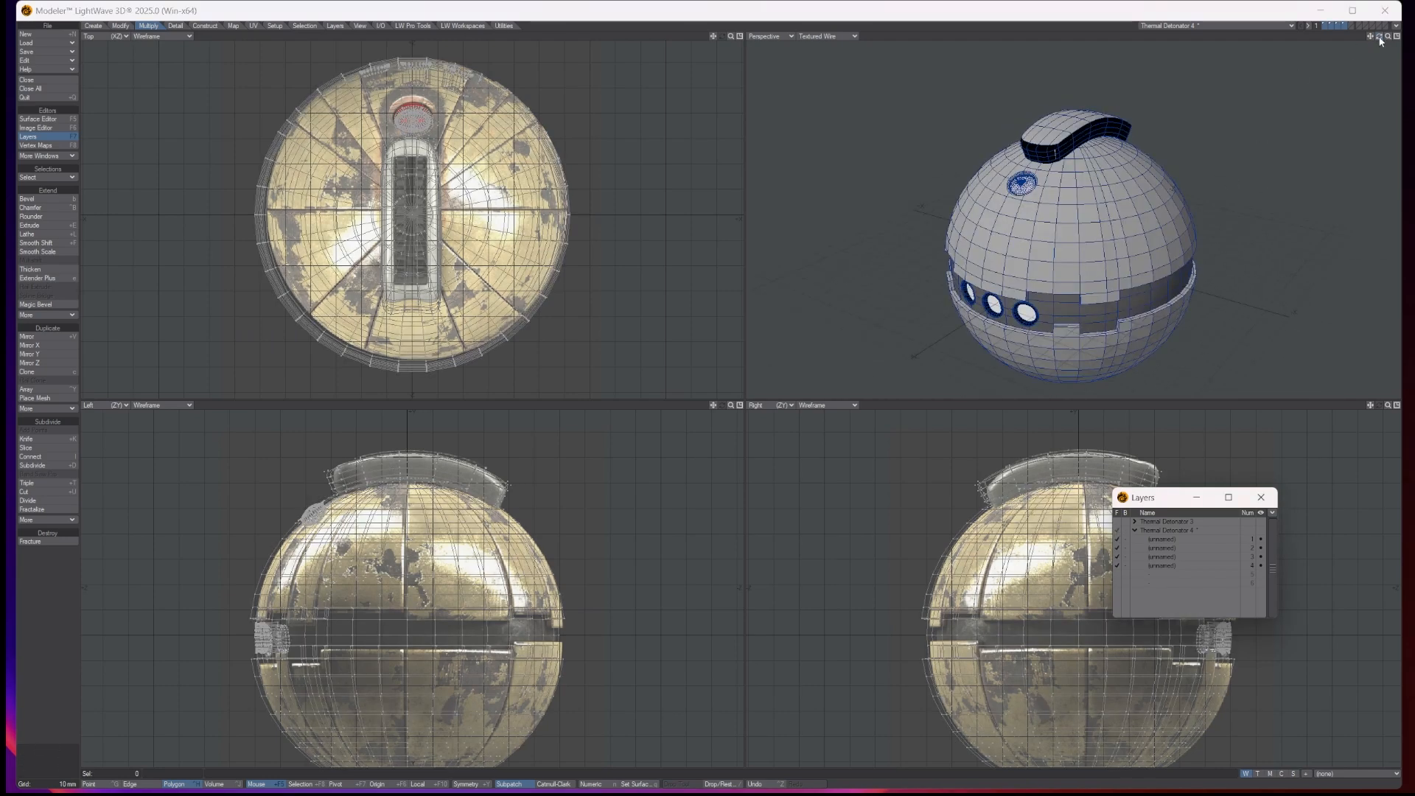
left_click_drag(1379, 37, 1328, 50)
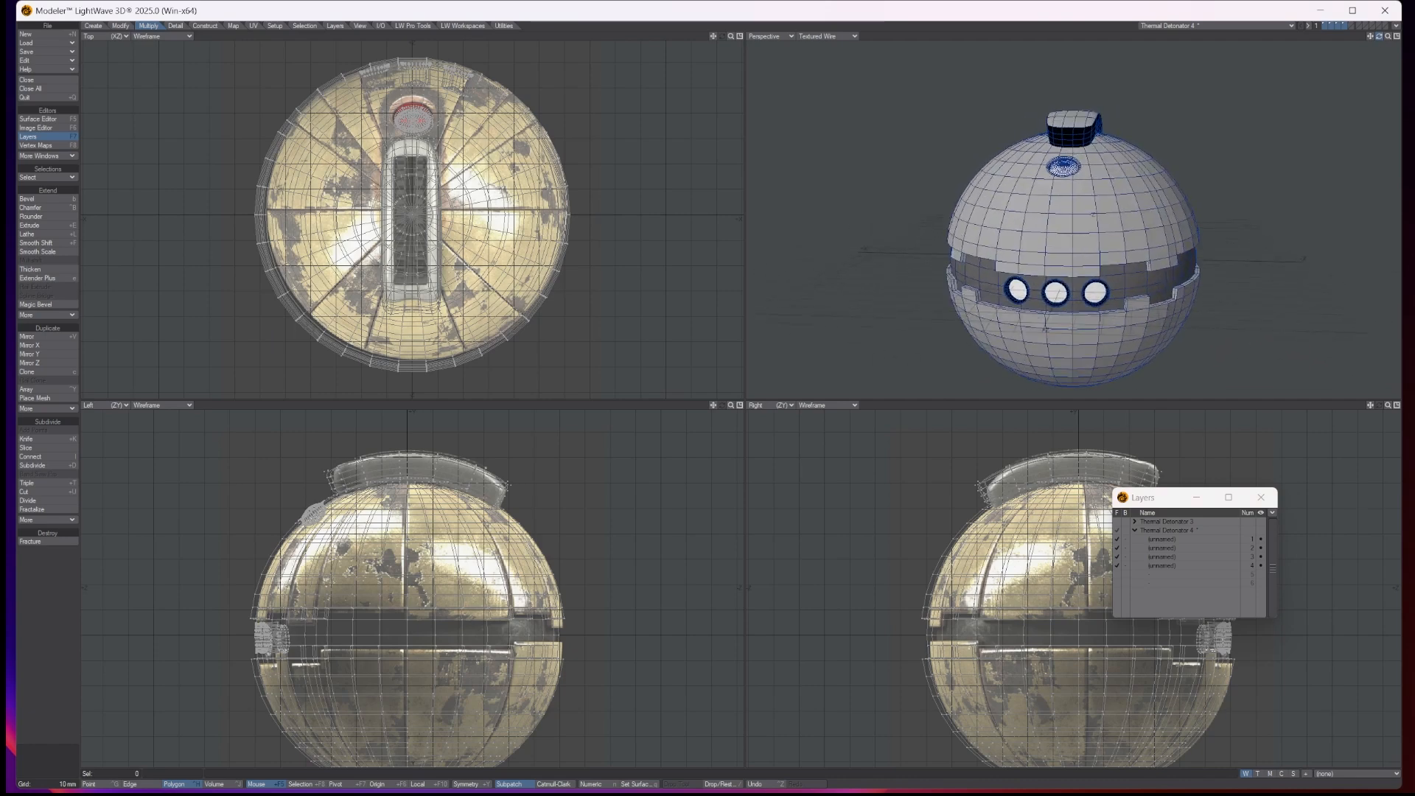
Step: Isolate layer 4 and assign the grip a surface named "Top button" with a light grey colour
left_click(1161, 565)
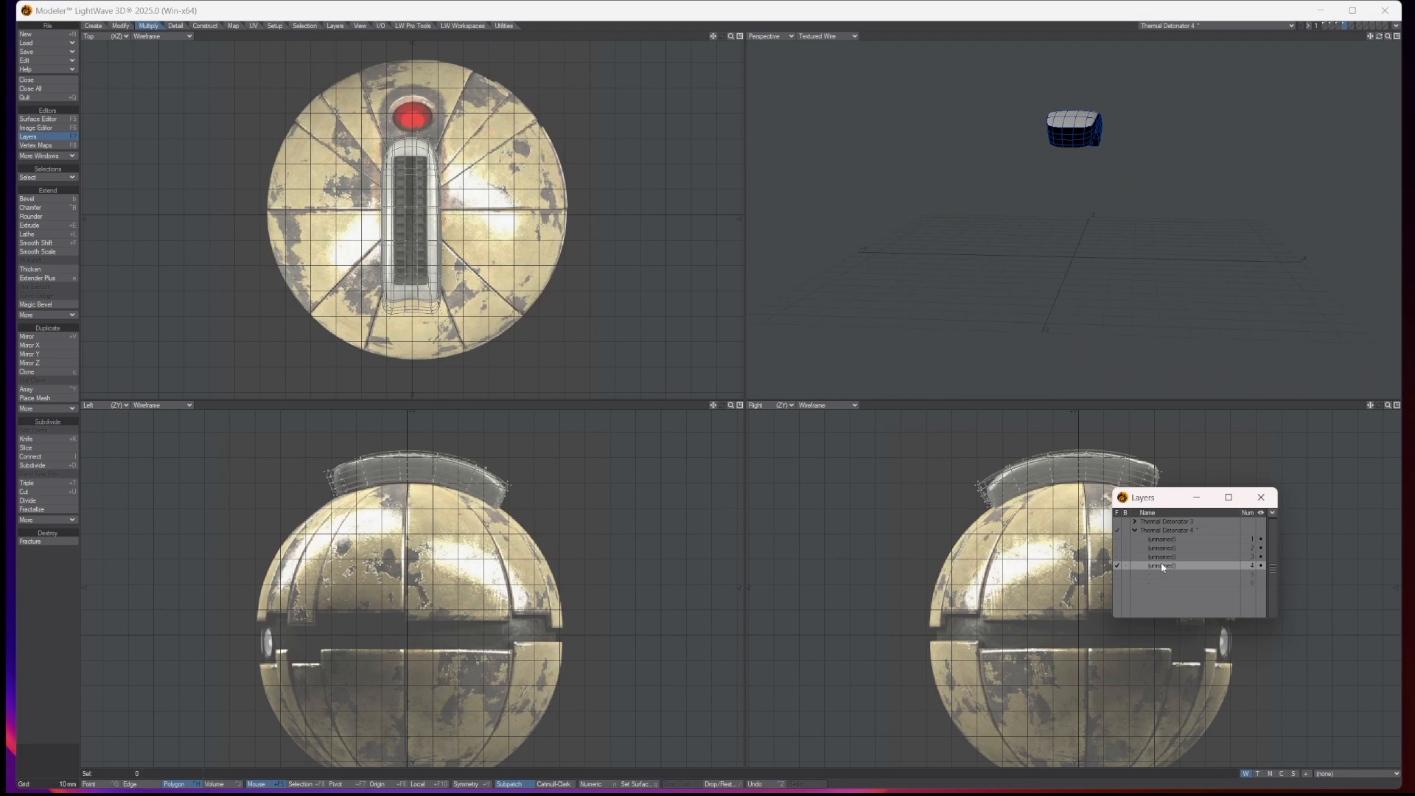
type("q")
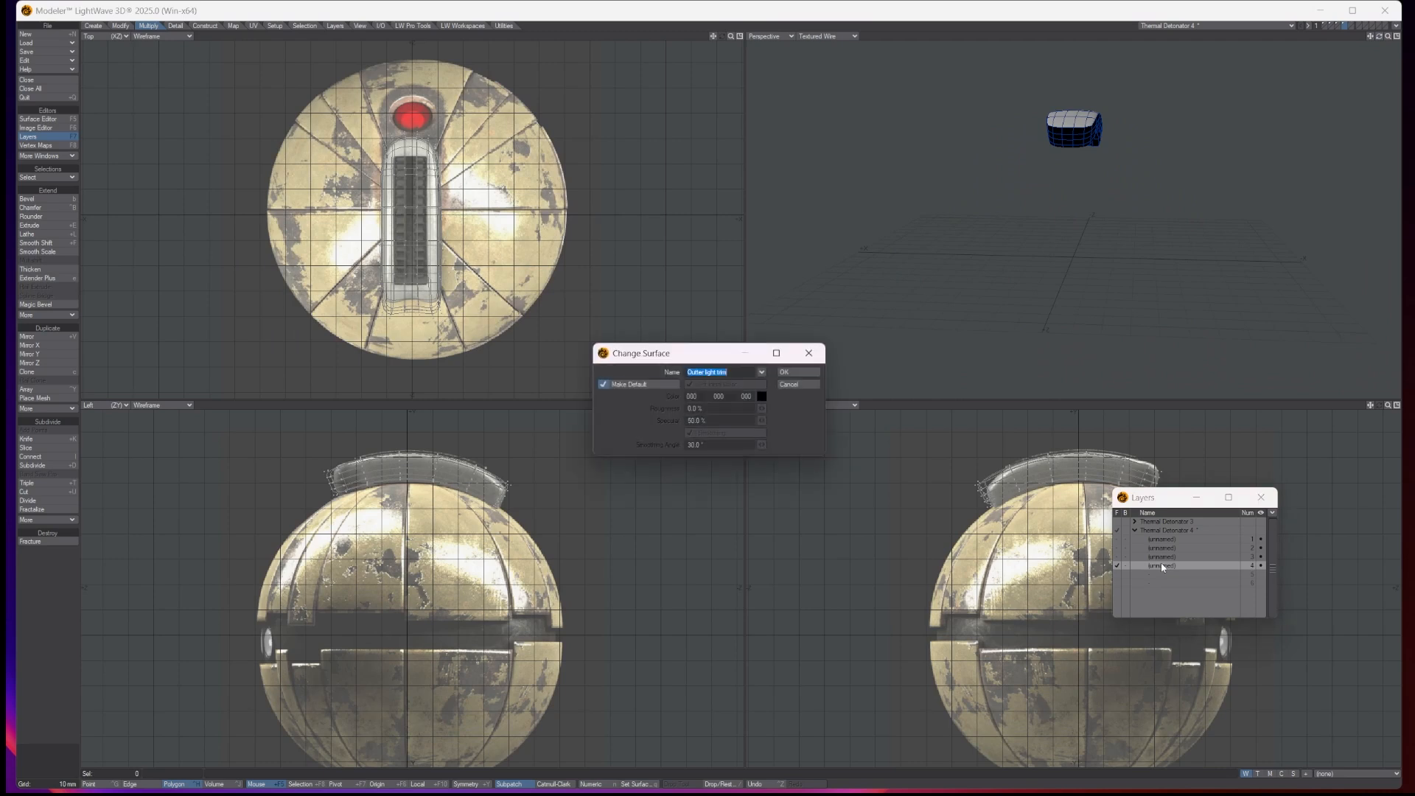
type("Top button")
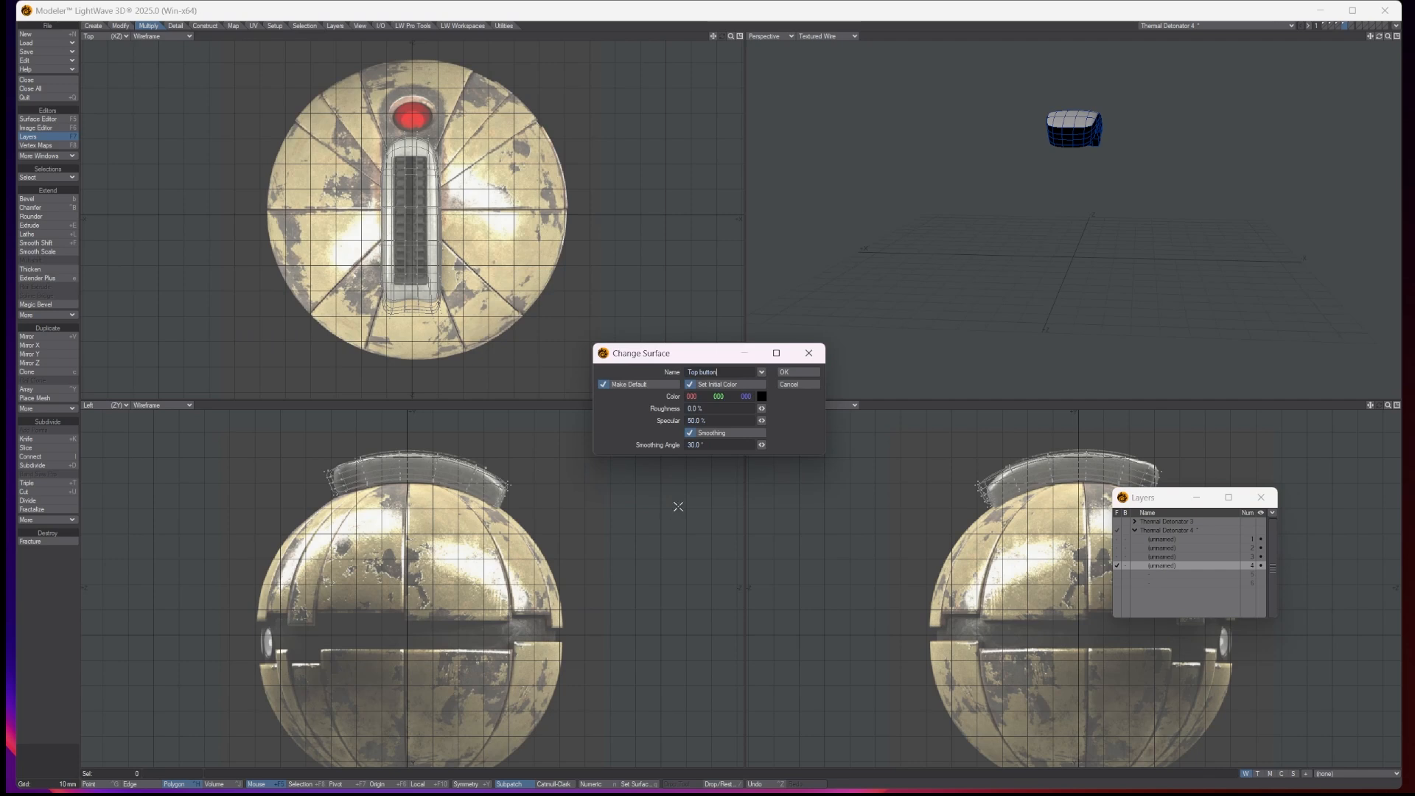
left_click(762, 395)
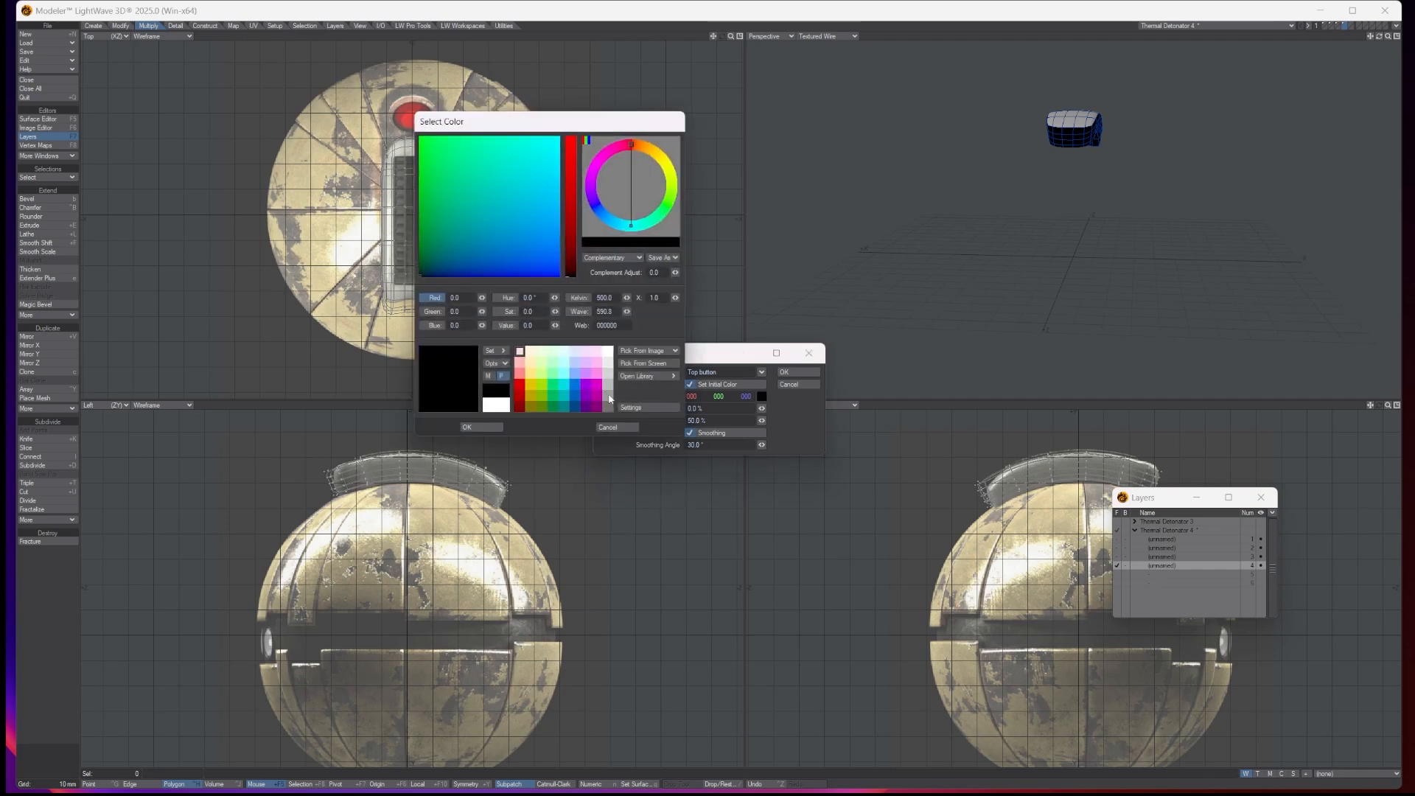
left_click(609, 398)
left_click(481, 426)
left_click(799, 371)
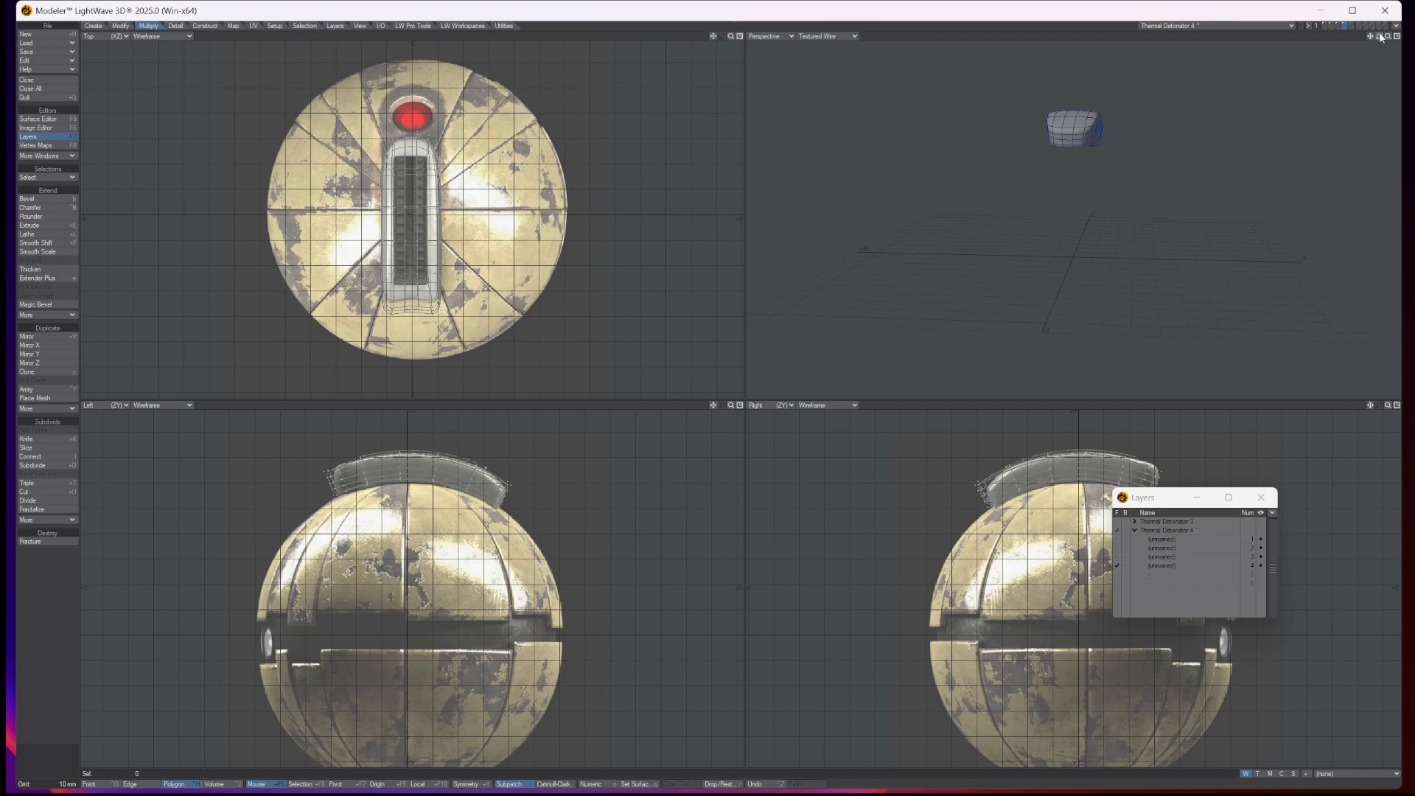
left_click_drag(1381, 37, 1350, 103)
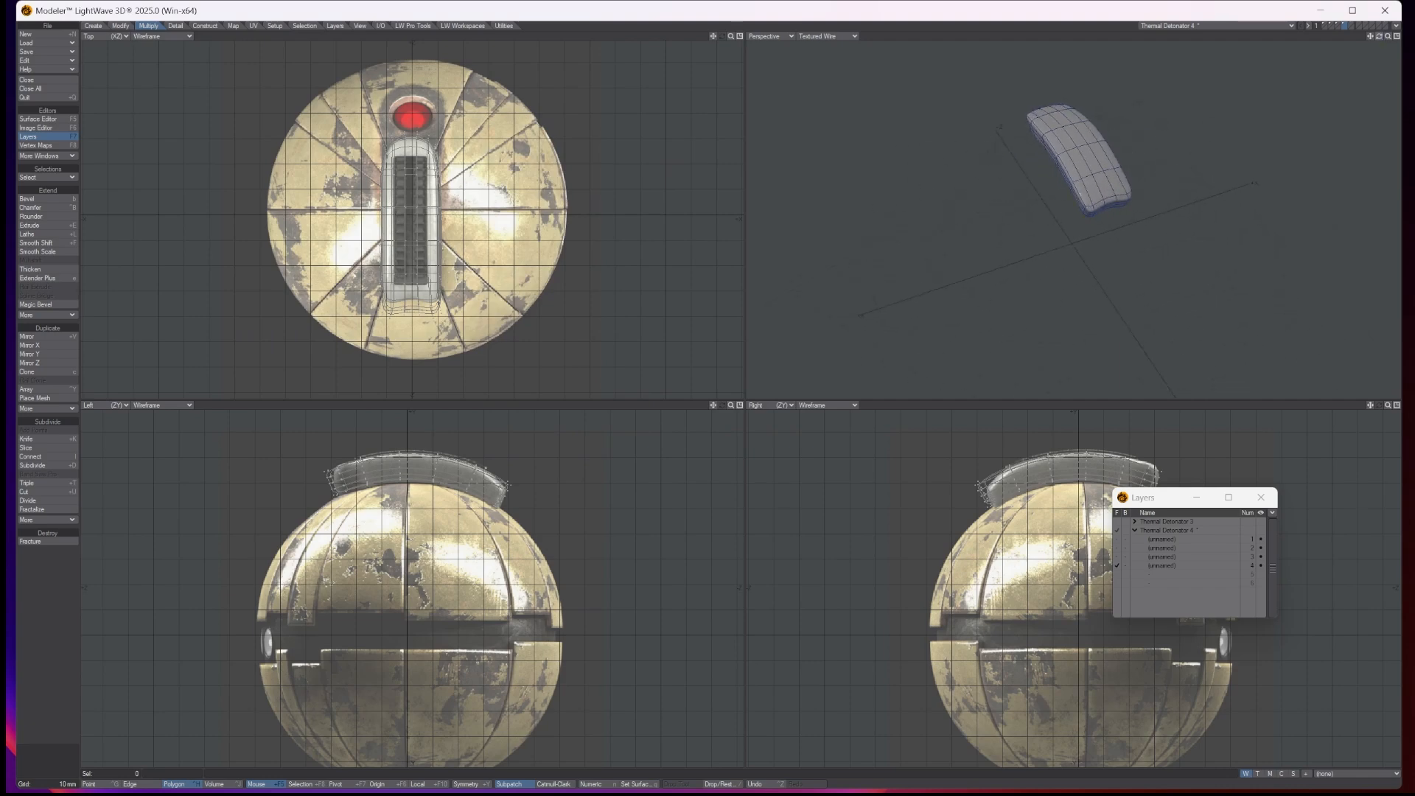
Step: Switch to Layout to examine the finished detonator's grip and raised buttons from the side, and return to Modeler
mouse_move(742, 793)
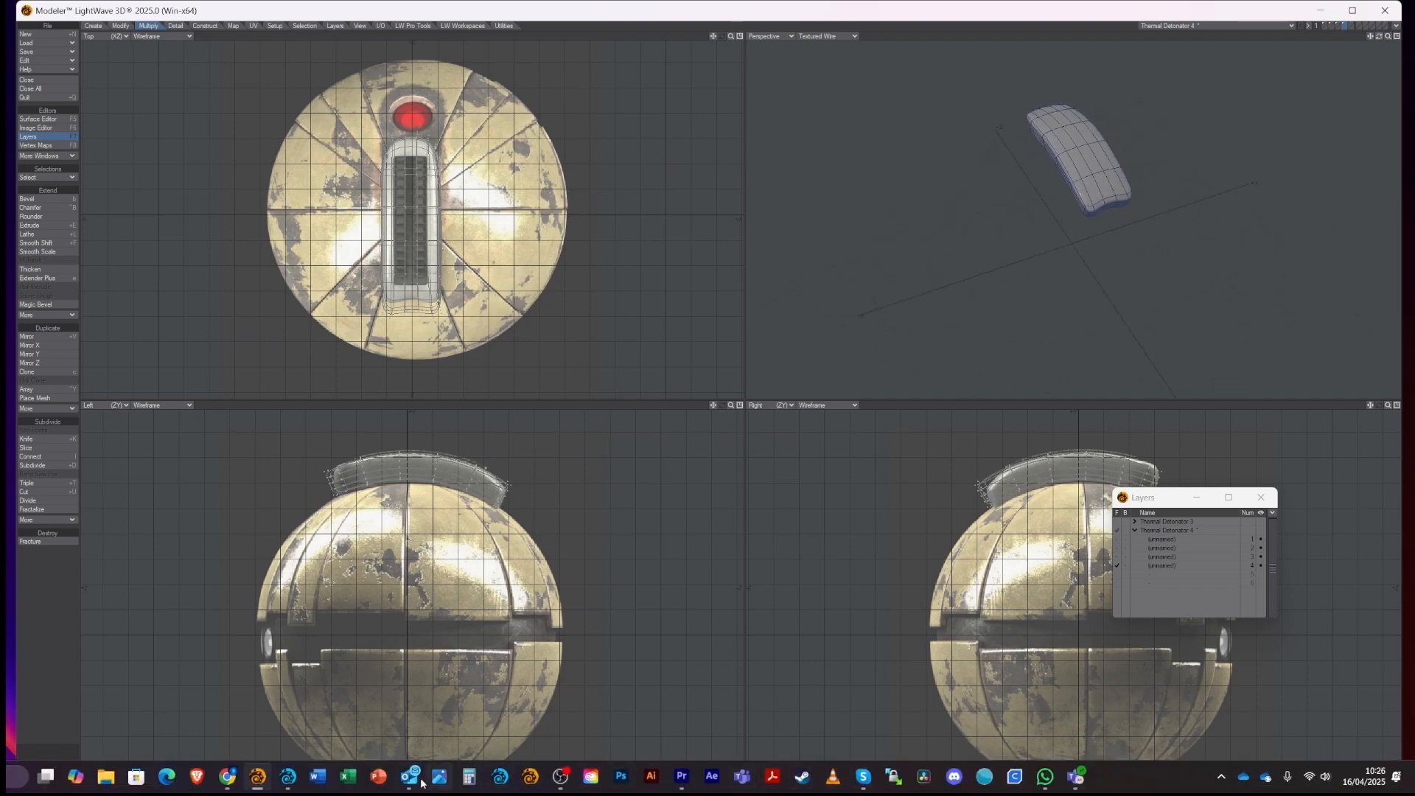
left_click(286, 778)
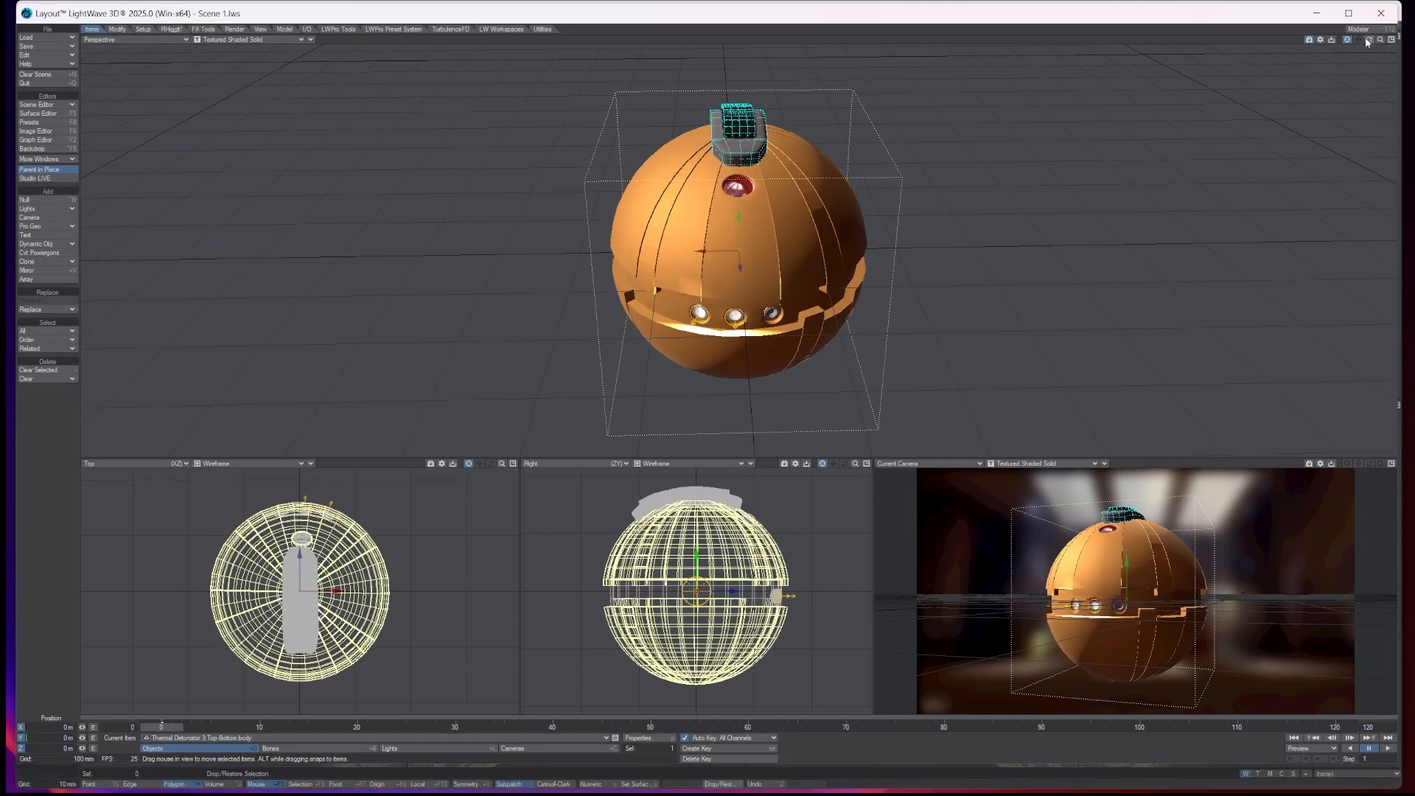
left_click(1057, 465)
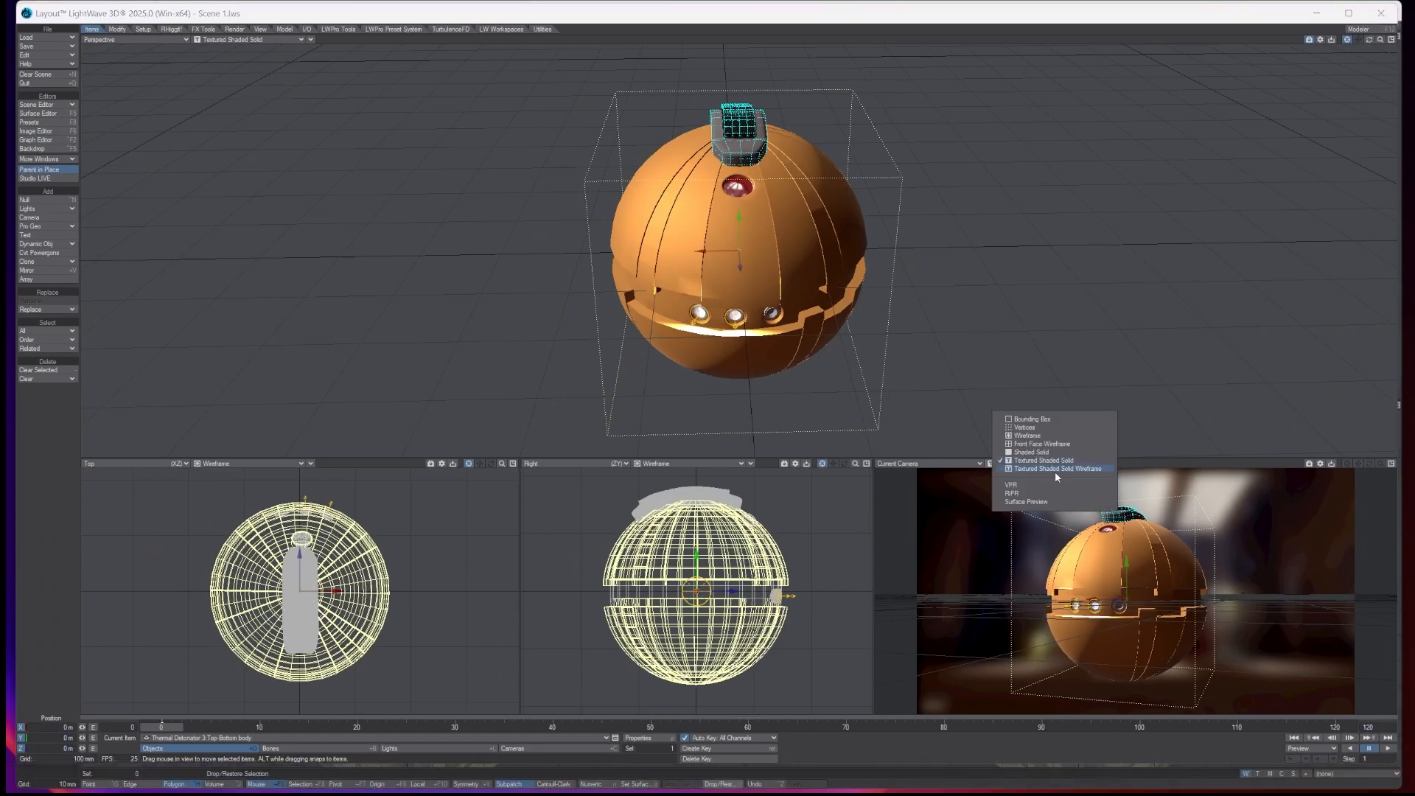
left_click(1275, 232)
left_click_drag(1369, 40, 988, 104)
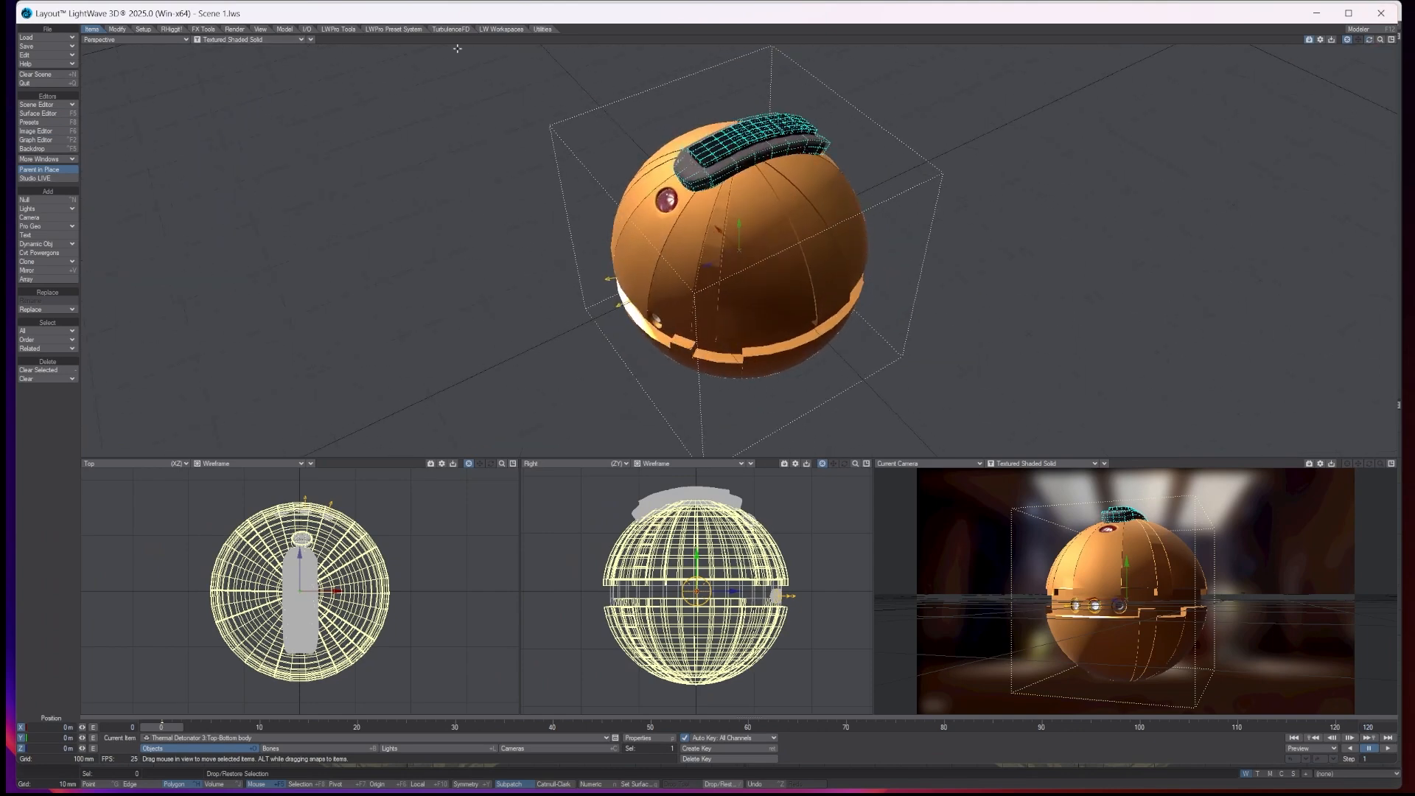
mouse_move(808, 791)
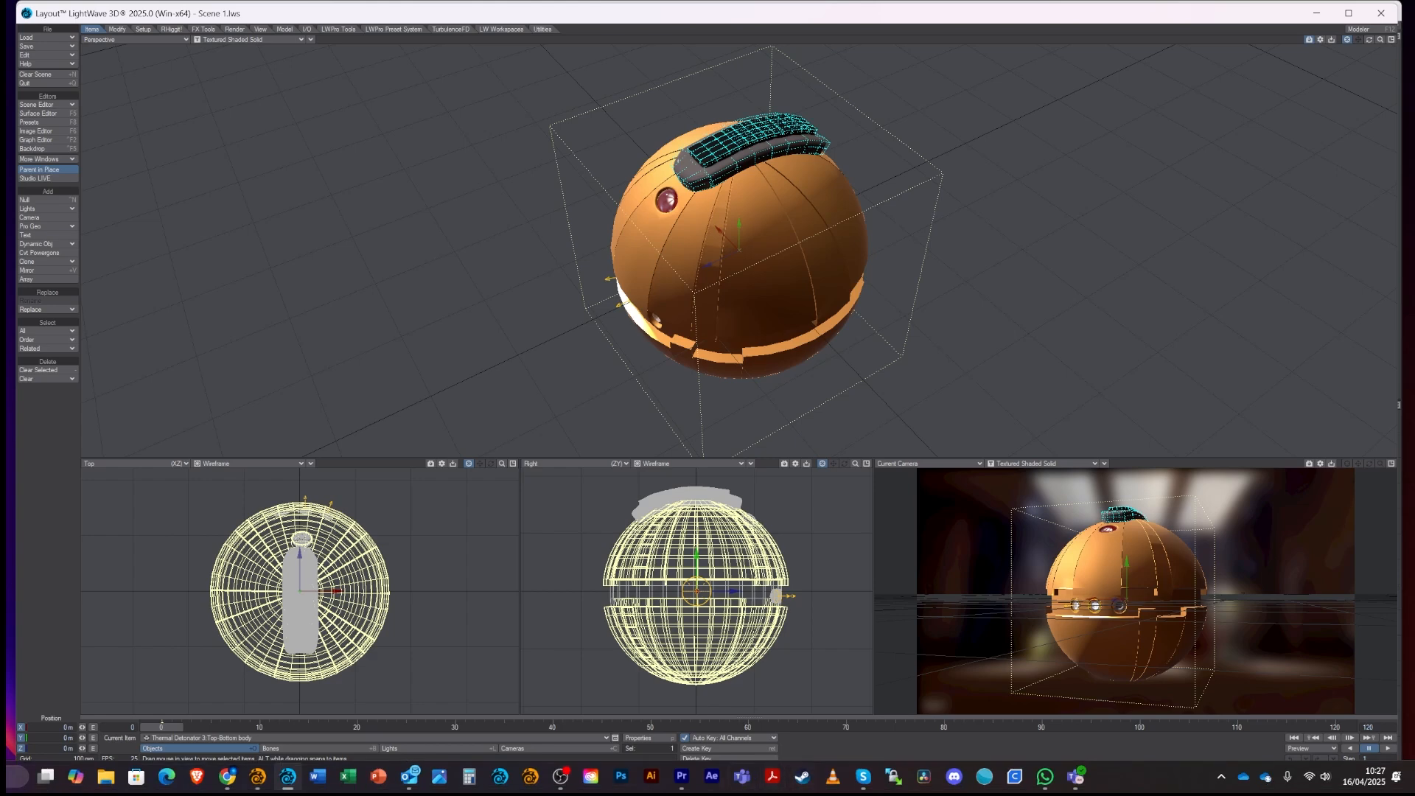
left_click(257, 778)
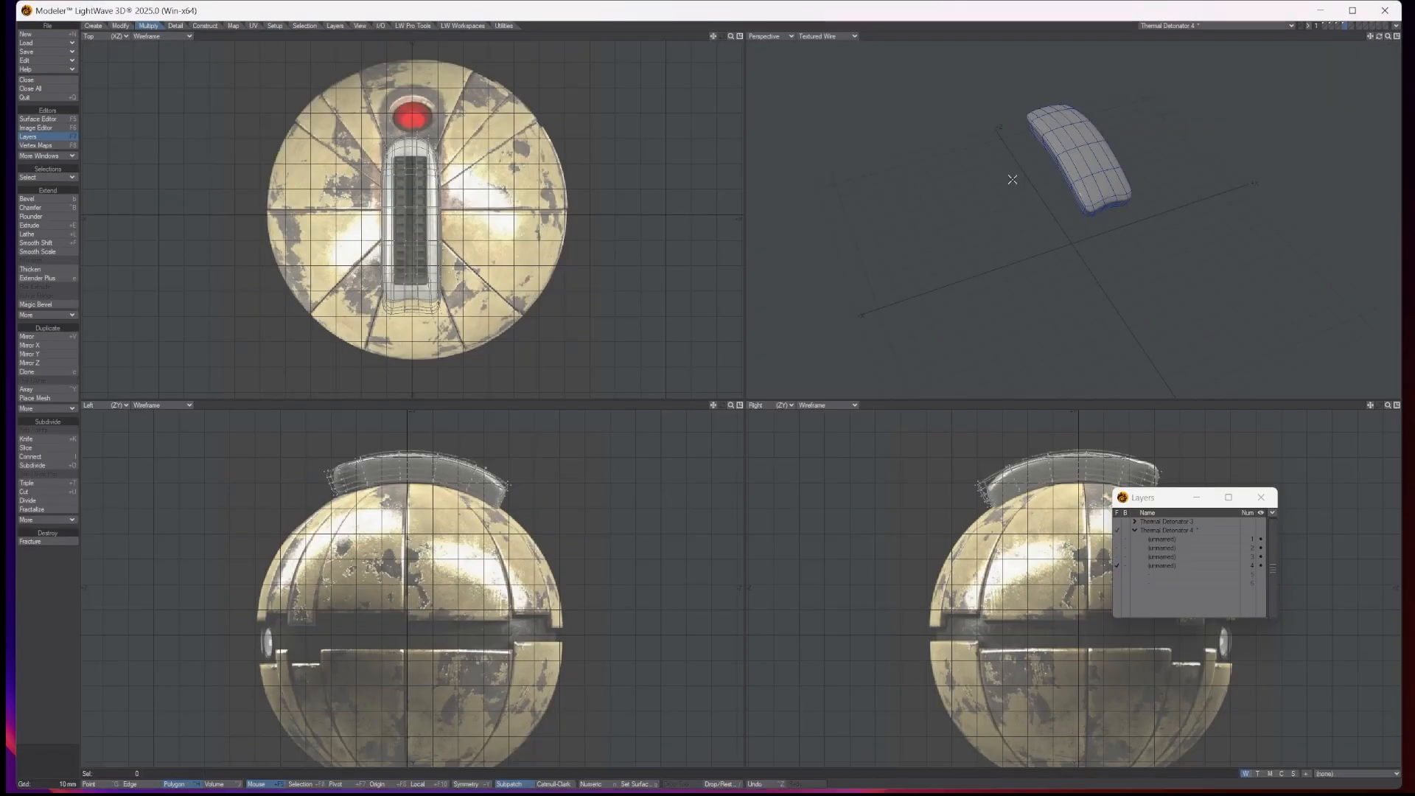
Step: Convert the grip from subpatch to Catmull-Clark subdivision
left_click_drag(1379, 37, 1370, 115)
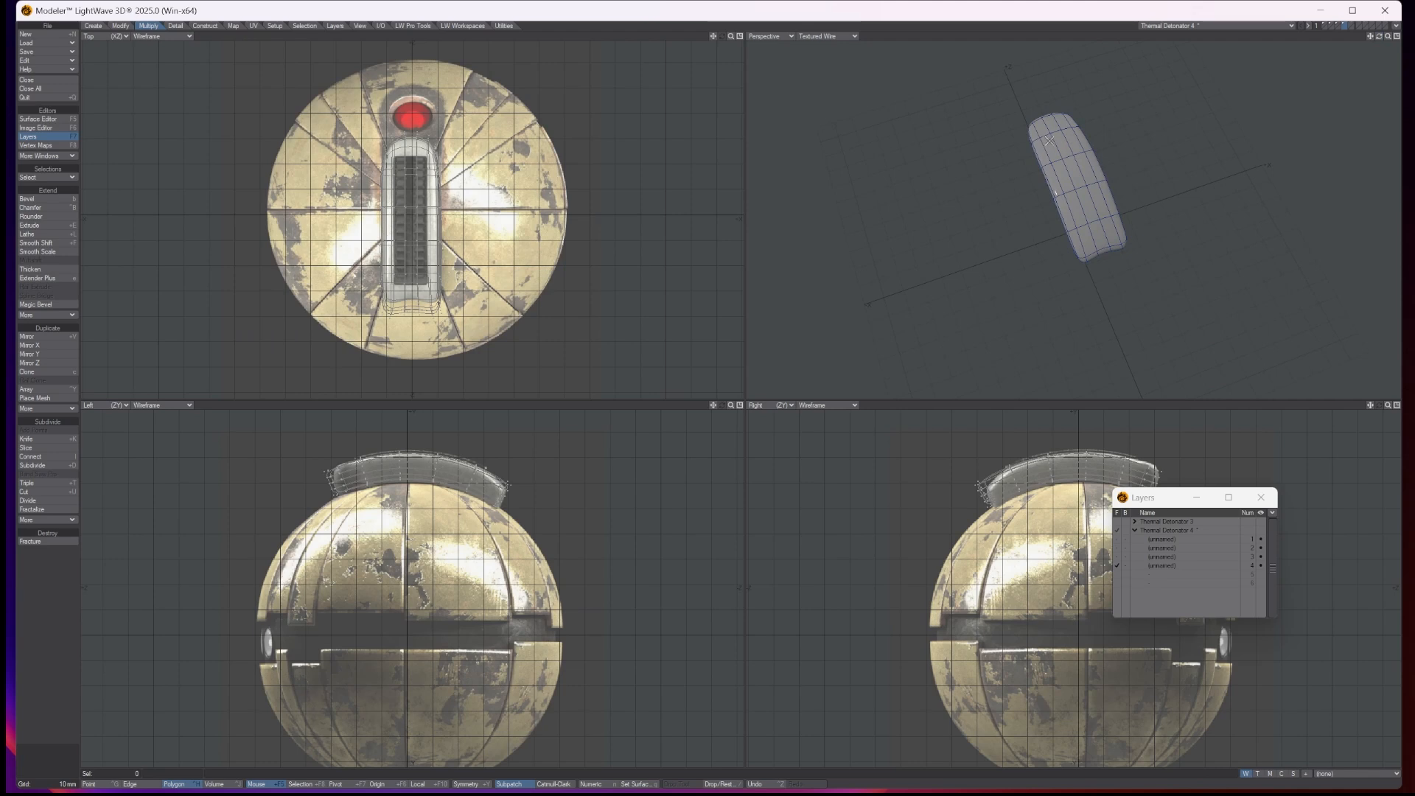
mouse_move(1049, 140)
left_mouse_down()
mouse_move(1073, 197)
mouse_move(1091, 194)
left_mouse_up()
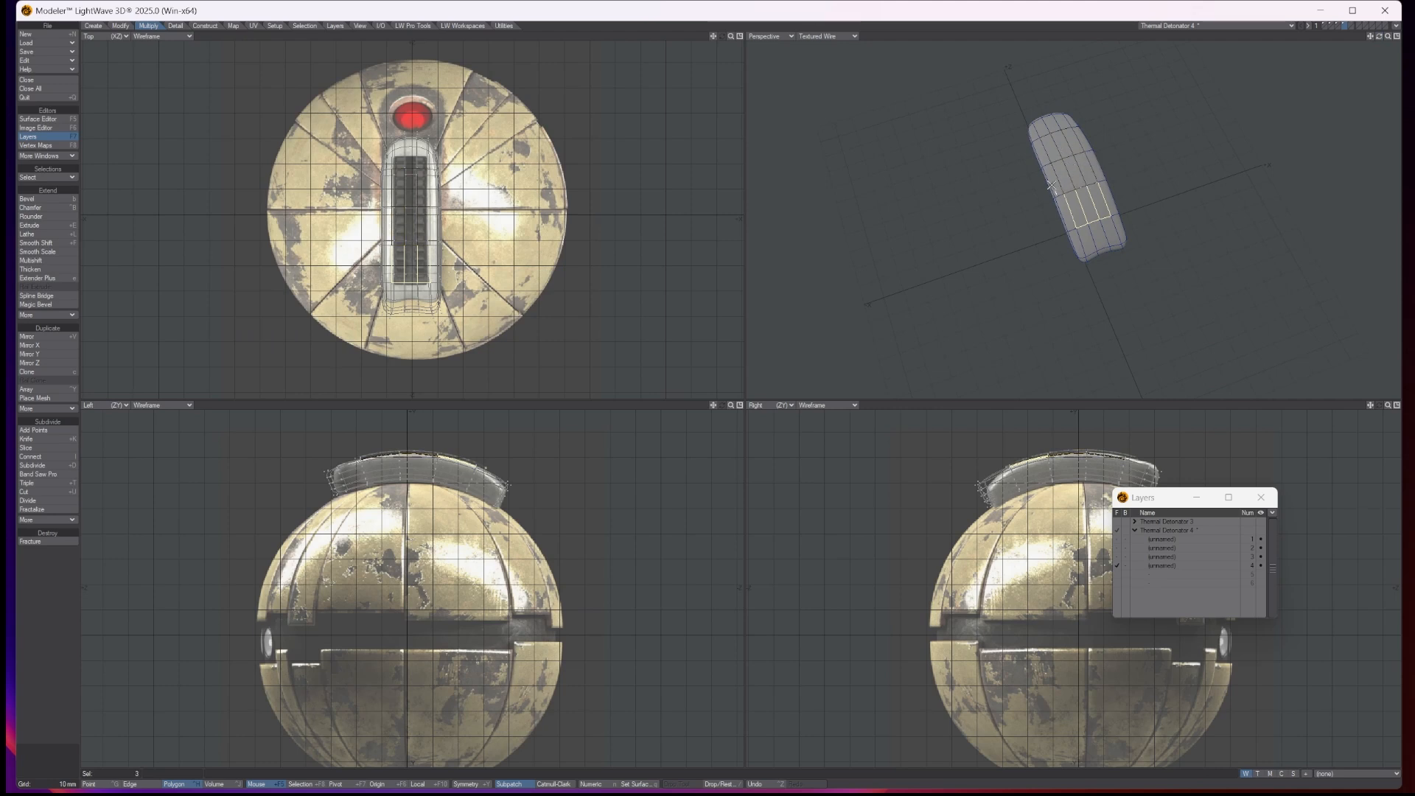
left_click(1032, 252)
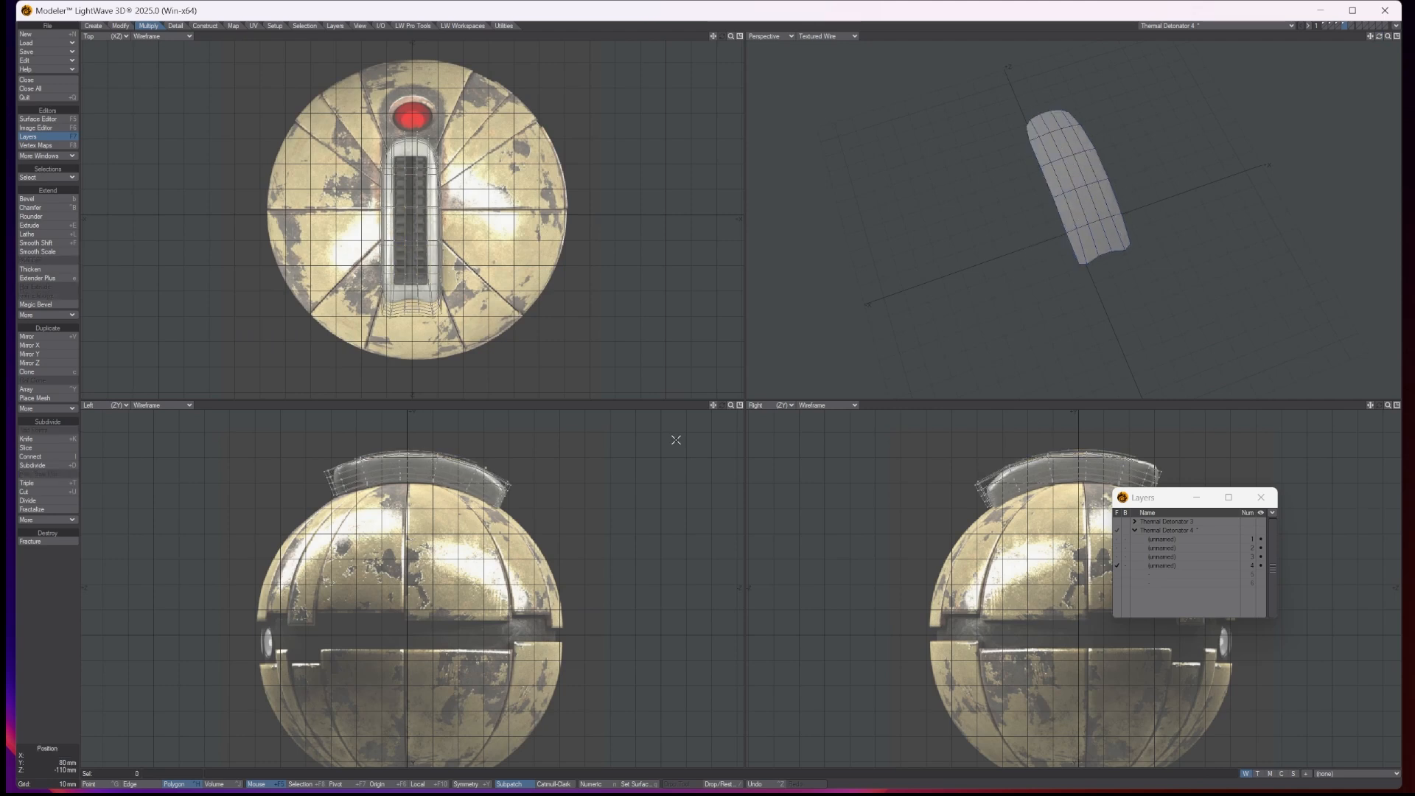
left_click(546, 782)
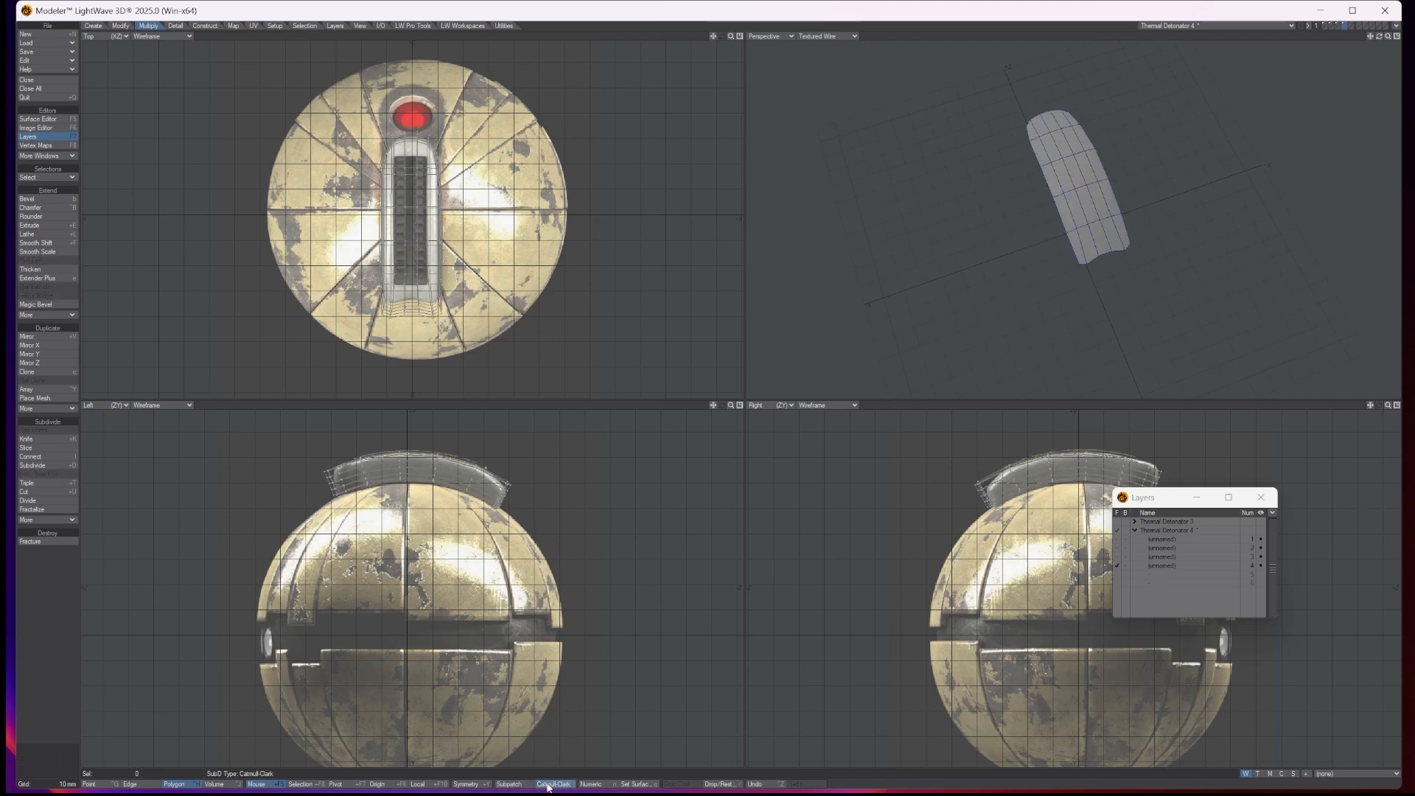
left_click(511, 784)
key("Tab")
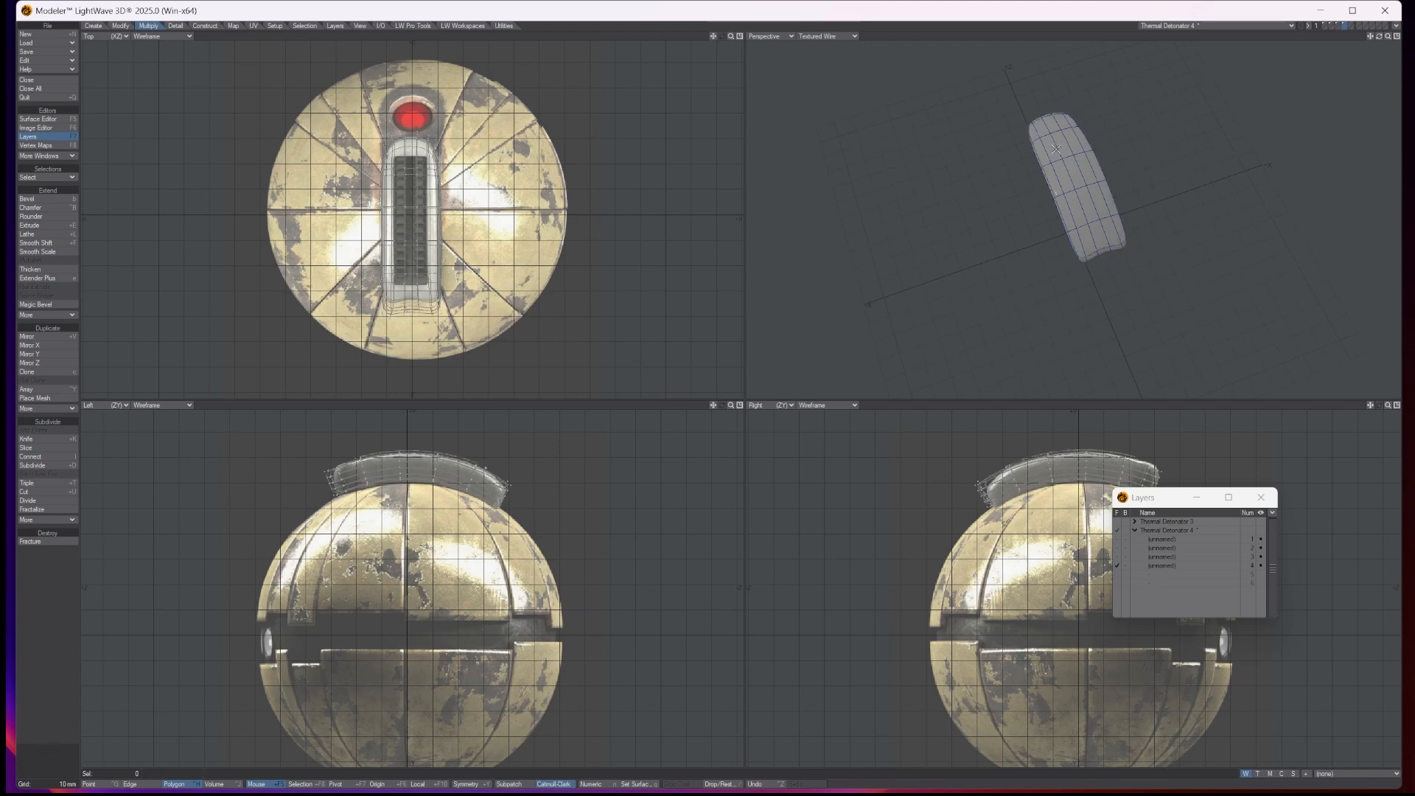
Step: Subdivide the inner block of nine polygons on the grip's upper face with the Metaform method
mouse_move(1055, 148)
left_mouse_down()
mouse_move(1072, 151)
mouse_move(1066, 188)
mouse_move(1096, 196)
left_mouse_up()
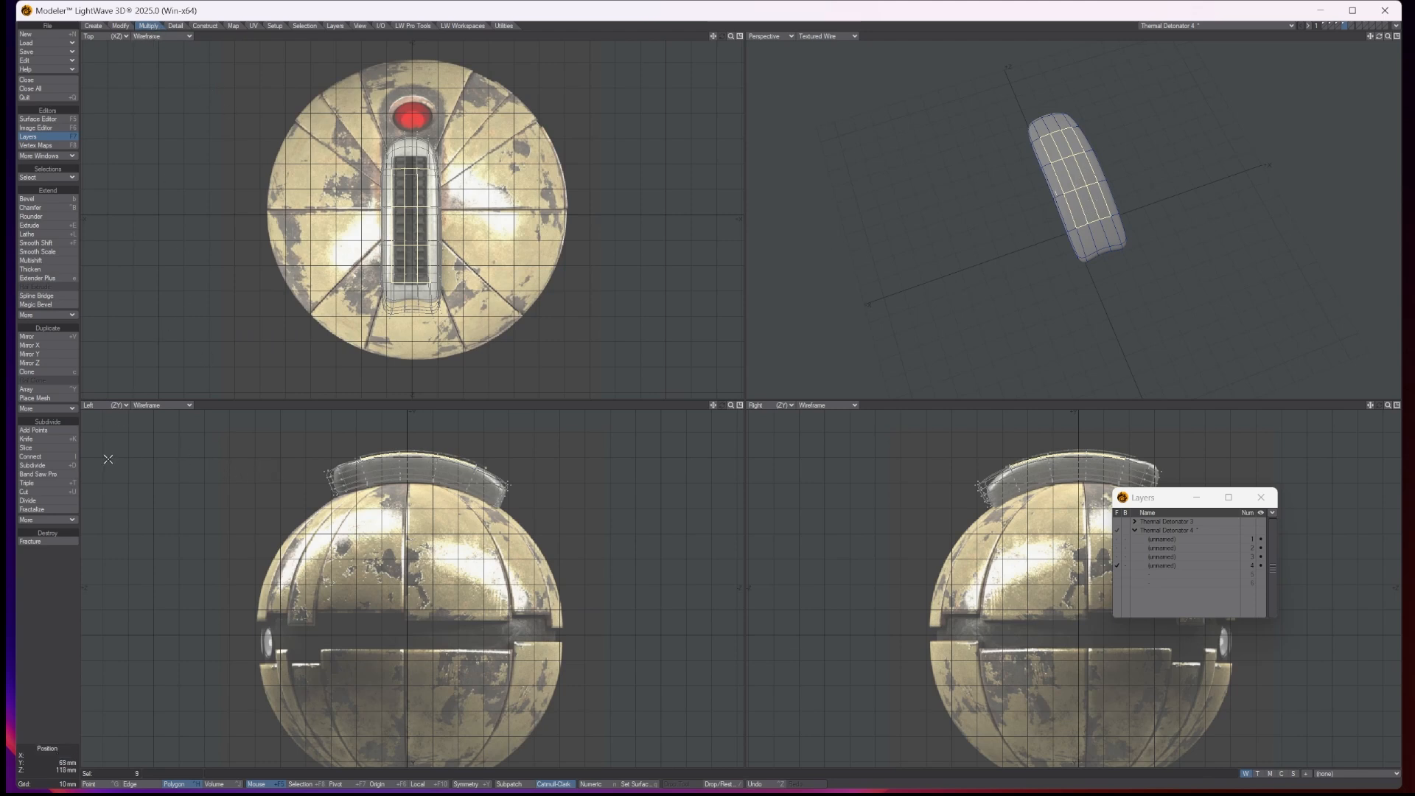
left_click(41, 468)
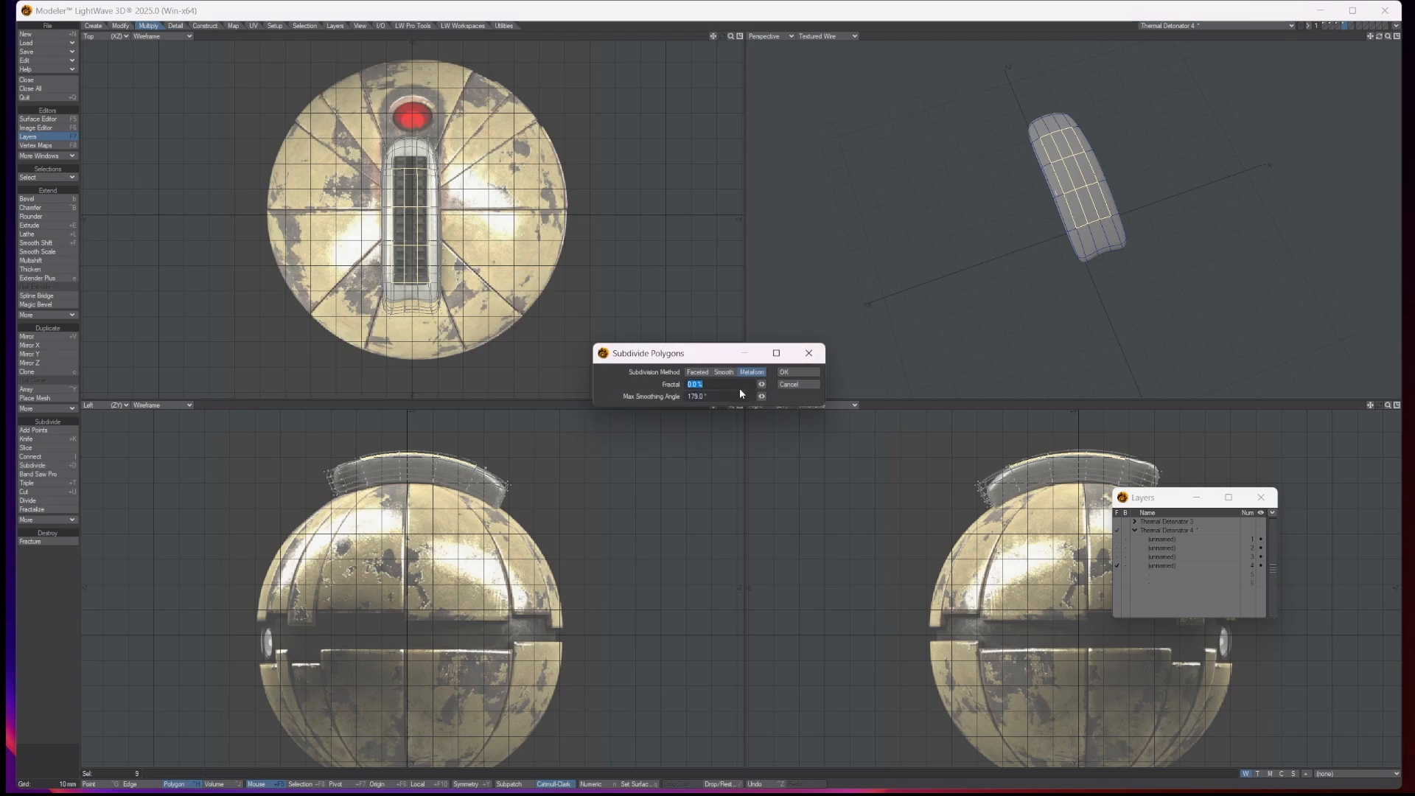
key("Return")
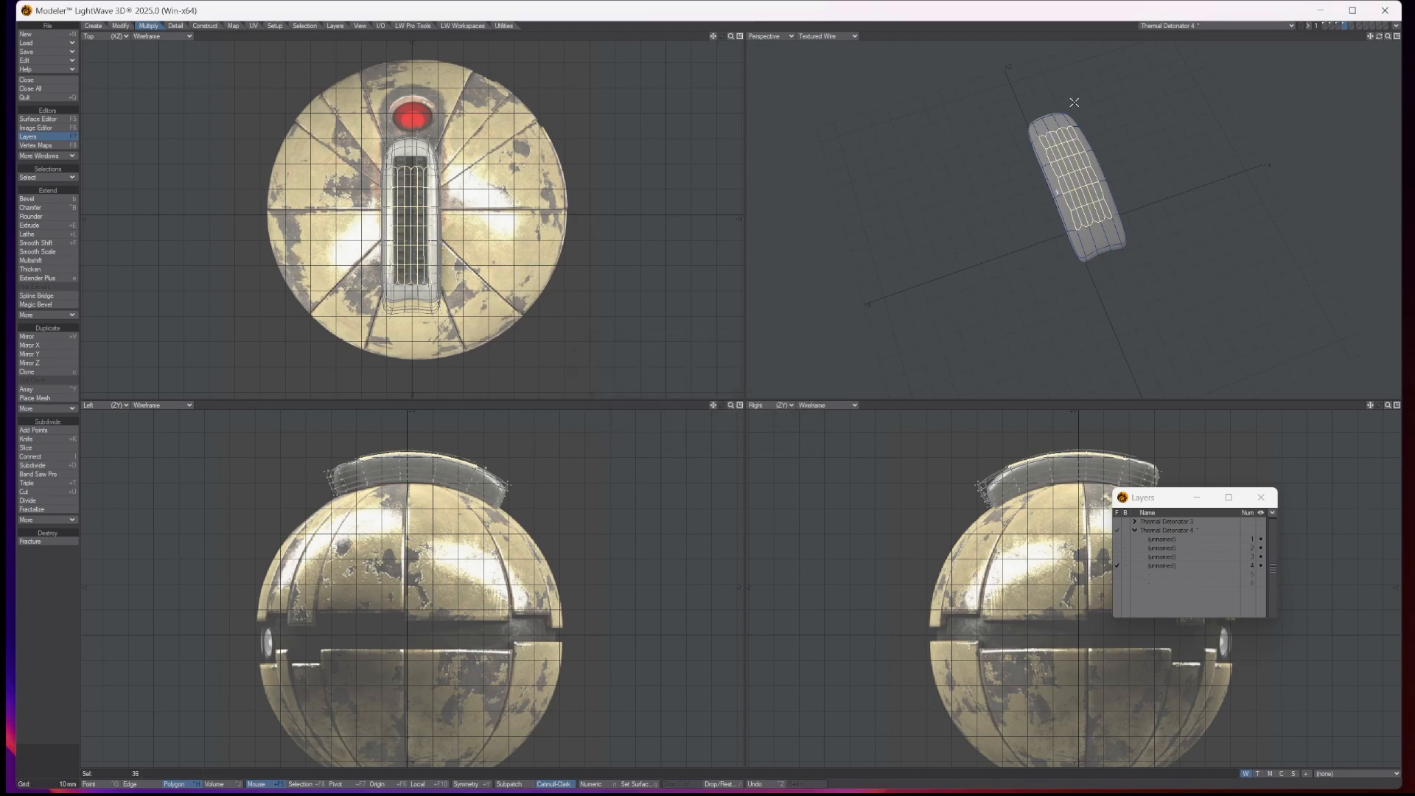
Step: Narrow the selection to the central 16 subdivided polygons and Multishift each one about 0.94 mm outward with an inset of about -0.47 mm
left_click_drag(1386, 38, 1371, 44)
mouse_move(1081, 81)
left_mouse_down()
mouse_move(1019, 110)
mouse_move(1043, 134)
mouse_move(1077, 228)
mouse_move(1115, 193)
mouse_move(1086, 105)
left_mouse_up()
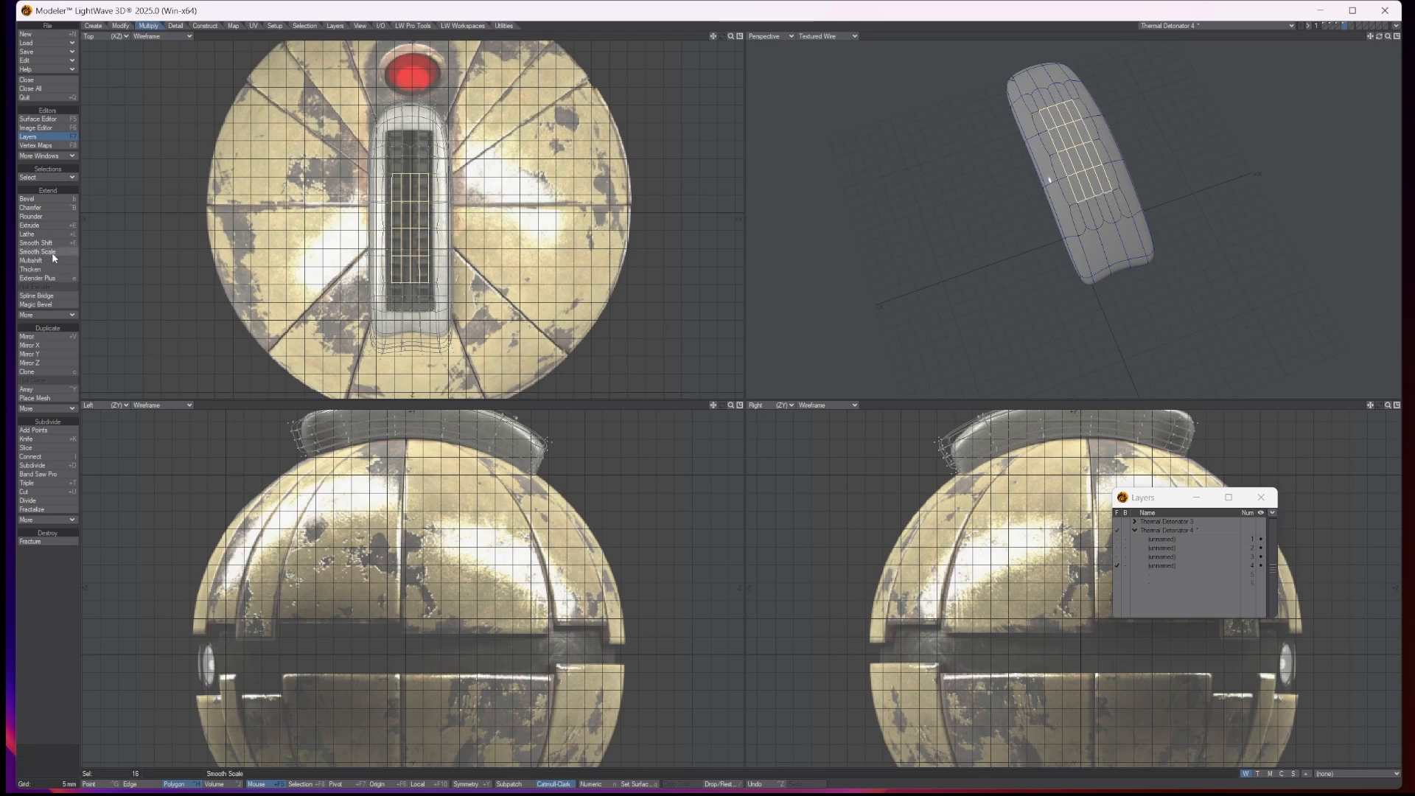
left_click(46, 259)
key("n")
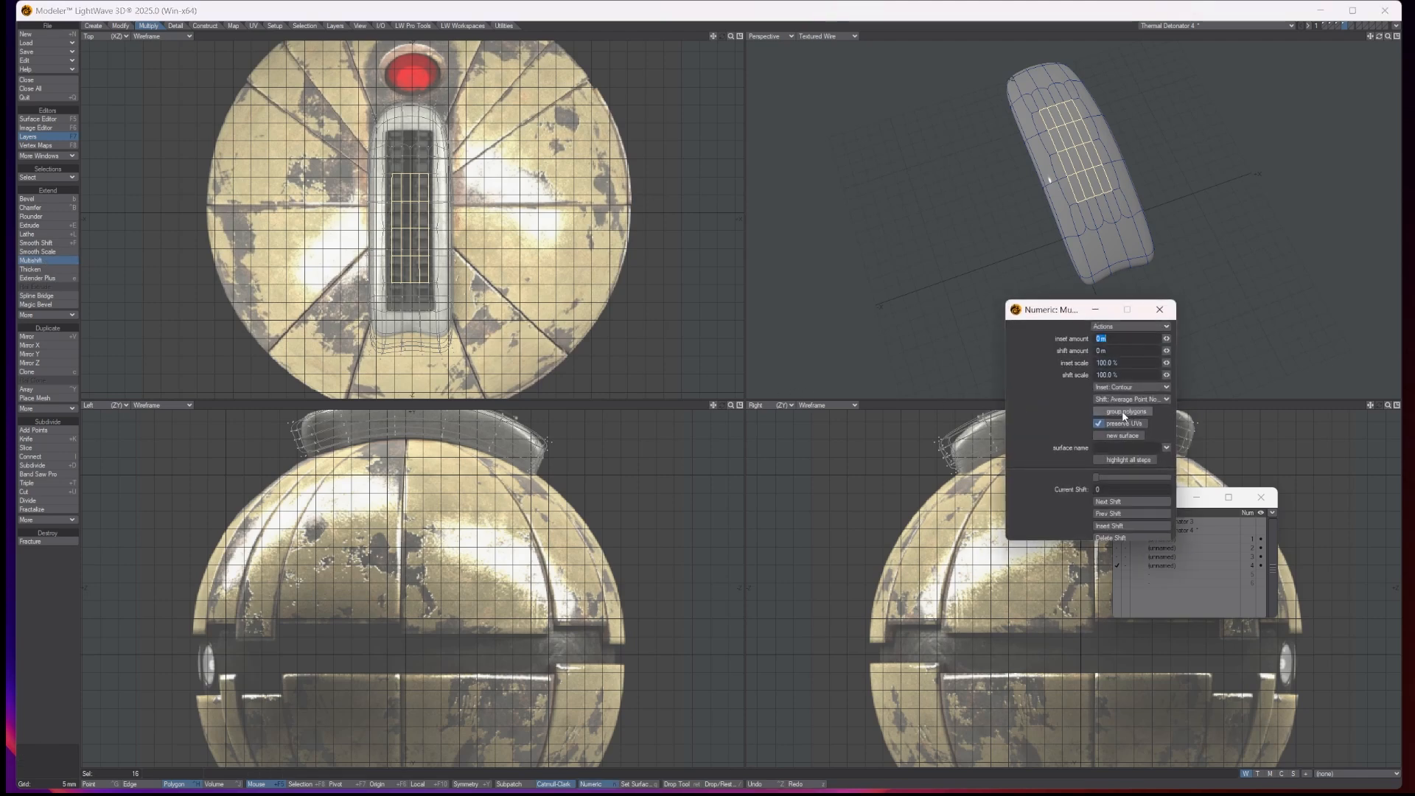
left_click_drag(1054, 309, 836, 202)
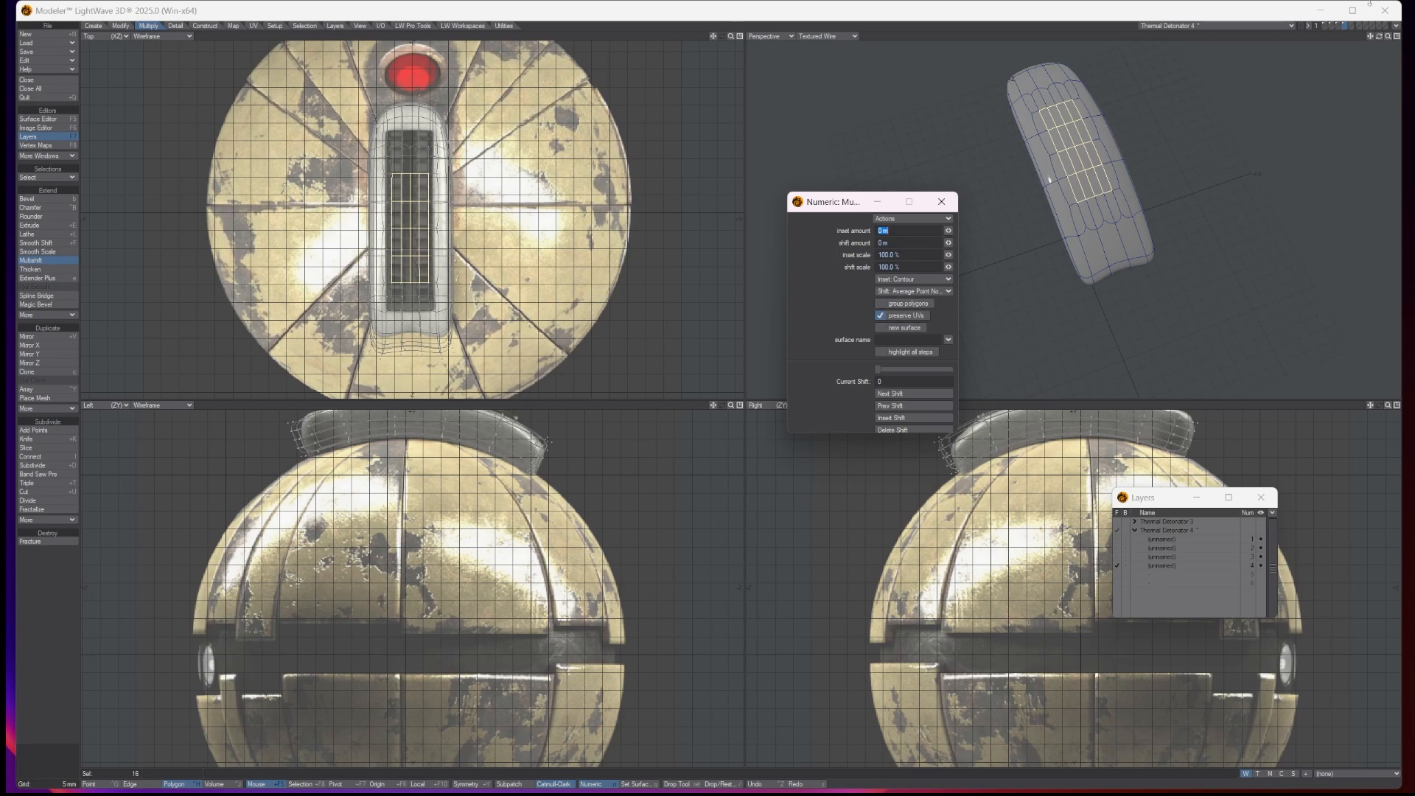
left_click_drag(1373, 38, 1413, 36)
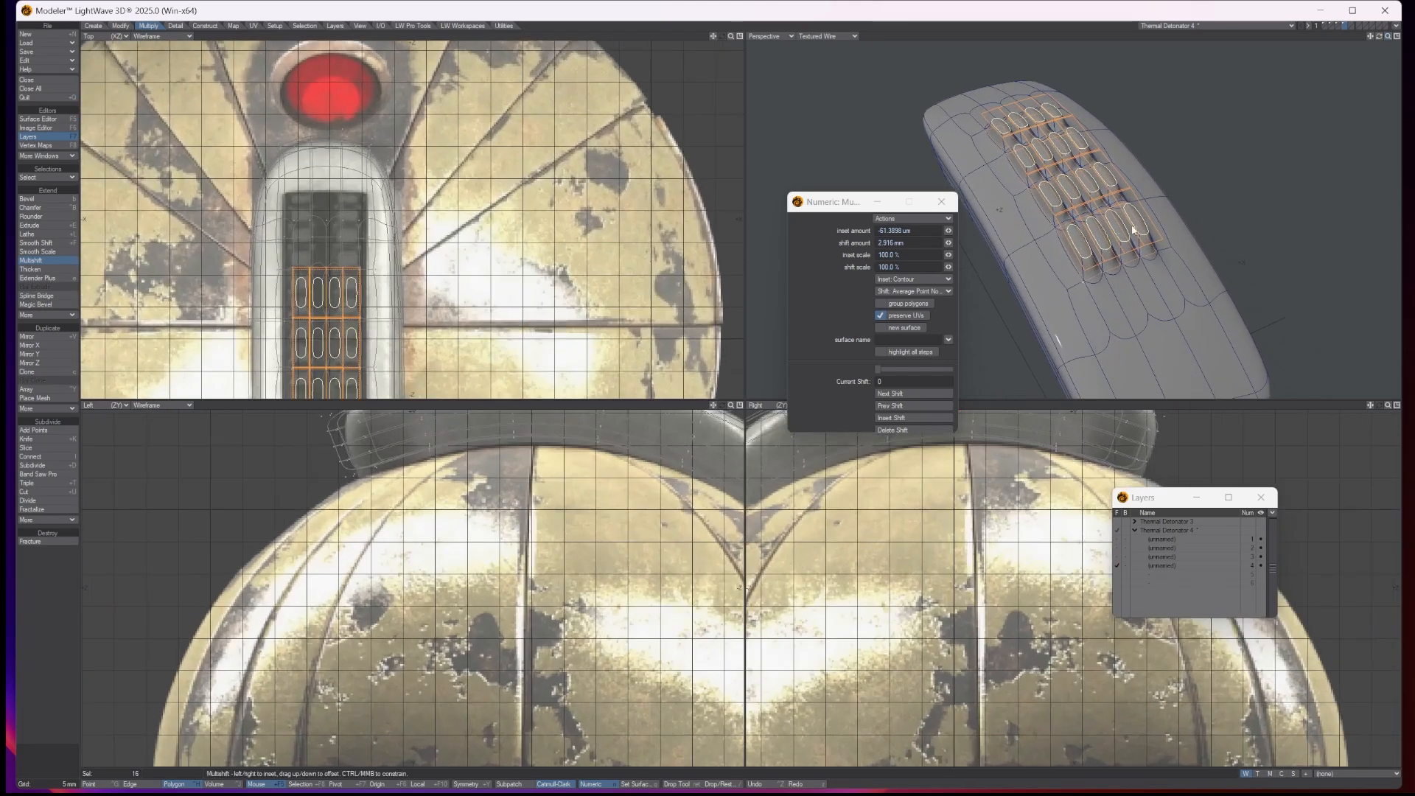
mouse_move(1071, 288)
left_mouse_down()
mouse_move(1075, 301)
mouse_move(1061, 300)
mouse_move(1084, 300)
left_mouse_up()
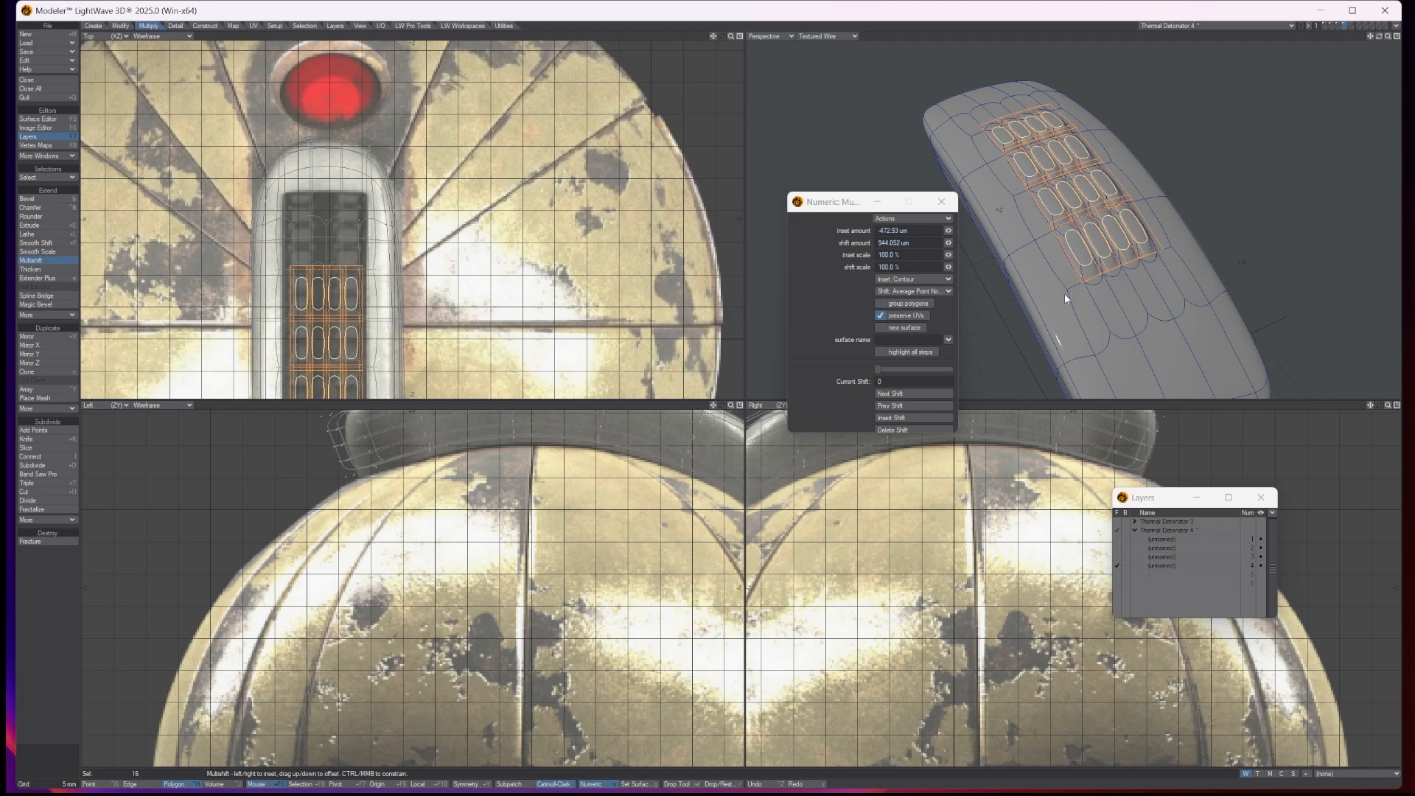
Step: Add further Multishift stages to the 16 button polygons, ending with a shift of about 2.57 mm and inset of about -0.11 mm, and deselect them
right_click(1099, 309)
mouse_move(1099, 309)
left_mouse_down()
mouse_move(1099, 297)
mouse_move(1078, 300)
left_mouse_up()
right_click(1084, 306)
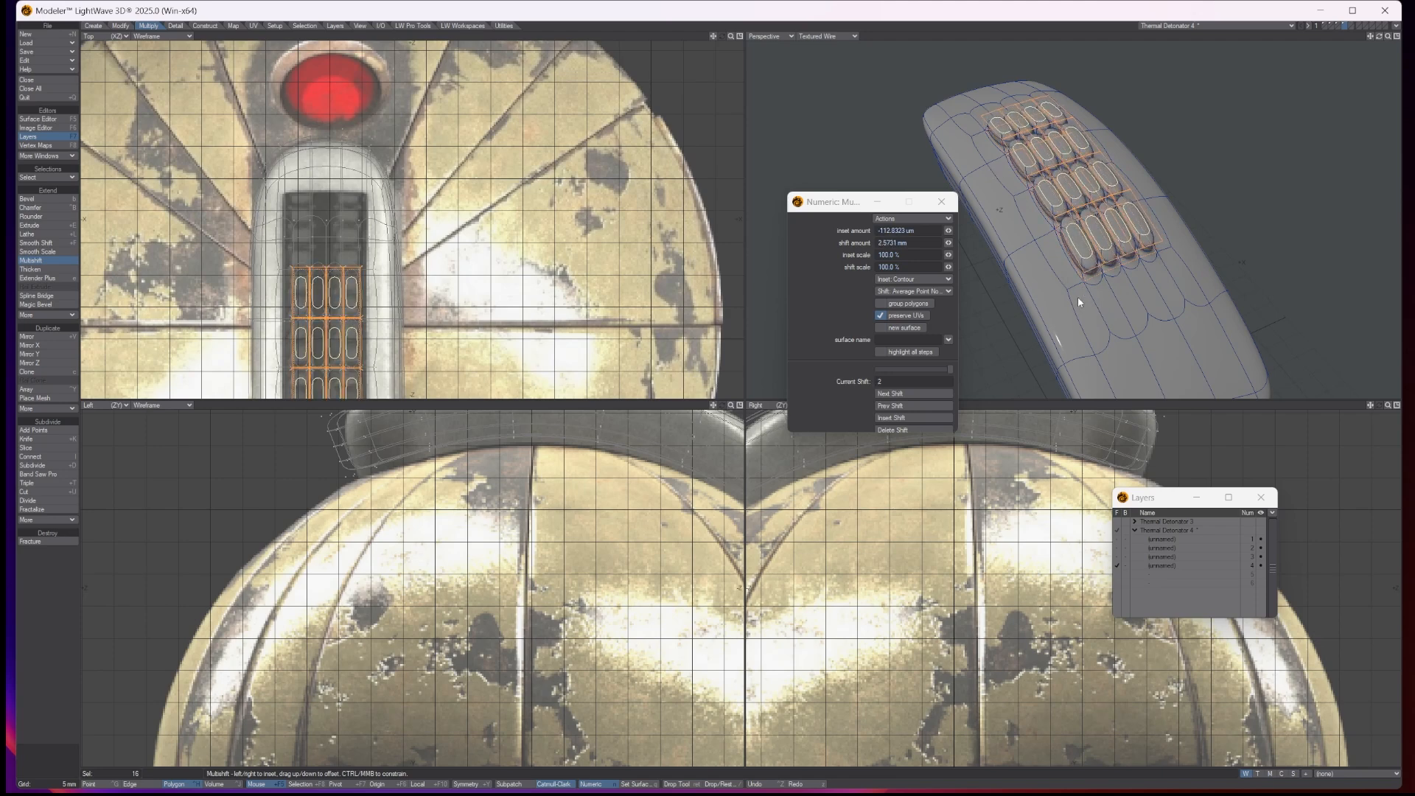
mouse_move(1378, 36)
left_mouse_down()
mouse_move(1319, 44)
mouse_move(1363, 39)
left_mouse_up()
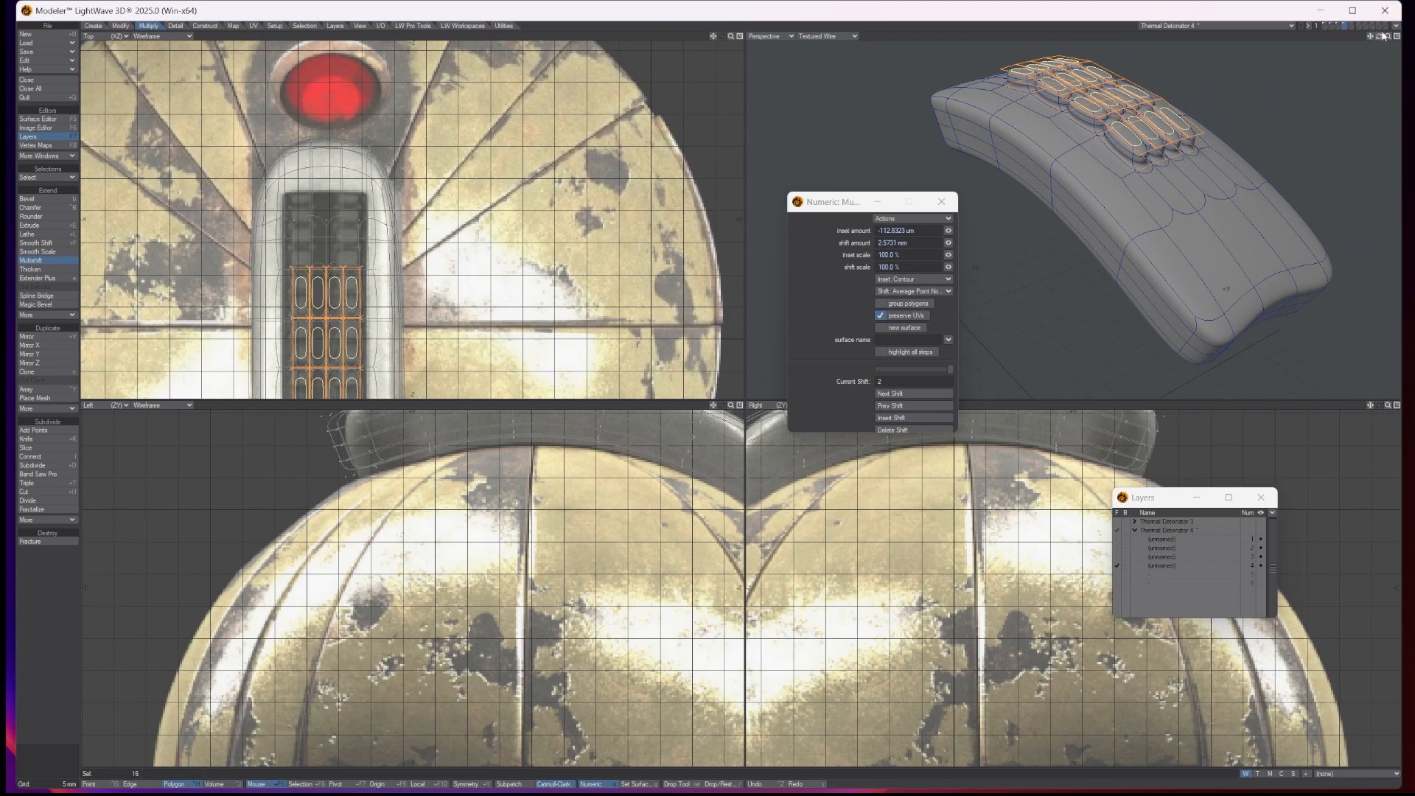
left_click_drag(1380, 38, 1266, 43)
key("space")
key("slash")
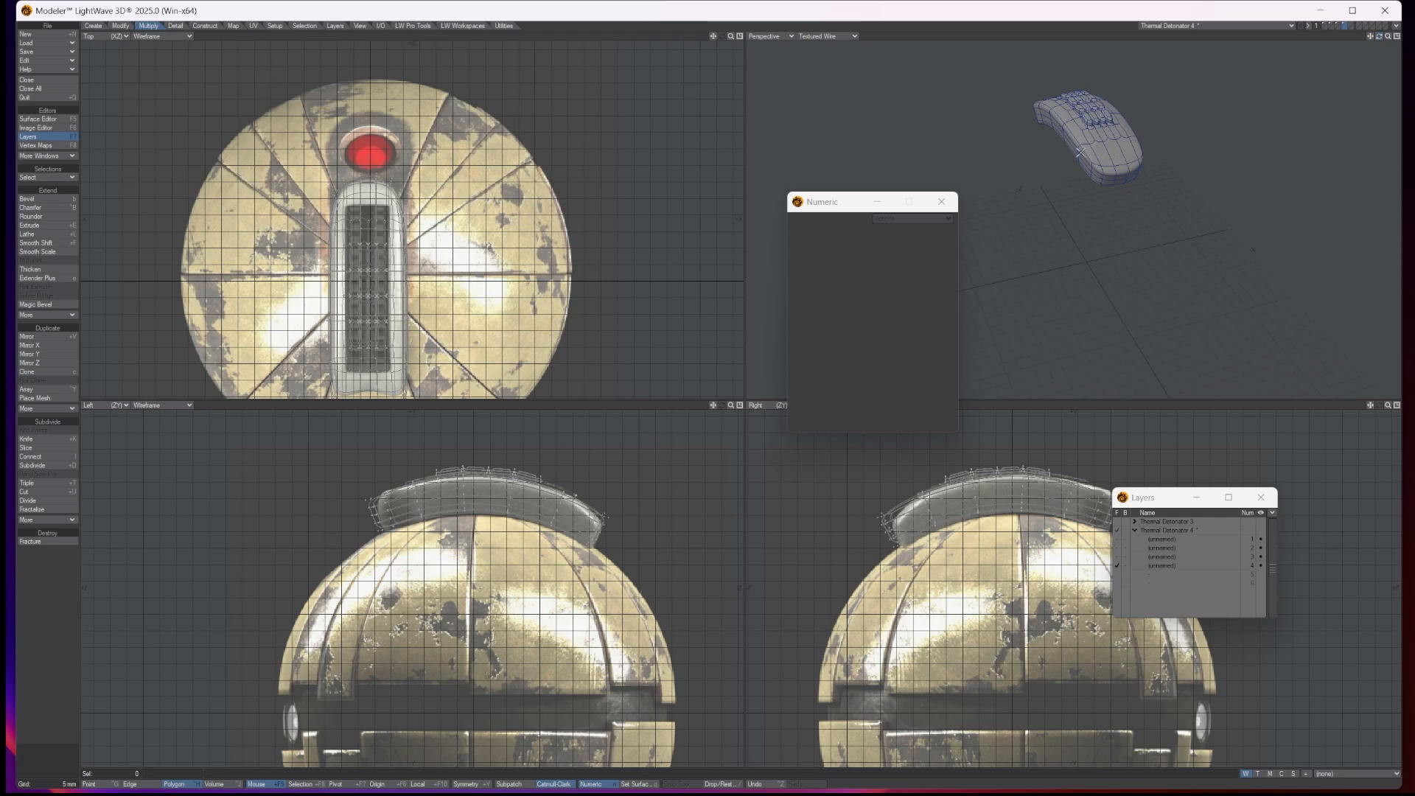
left_click(176, 26)
left_click(33, 273)
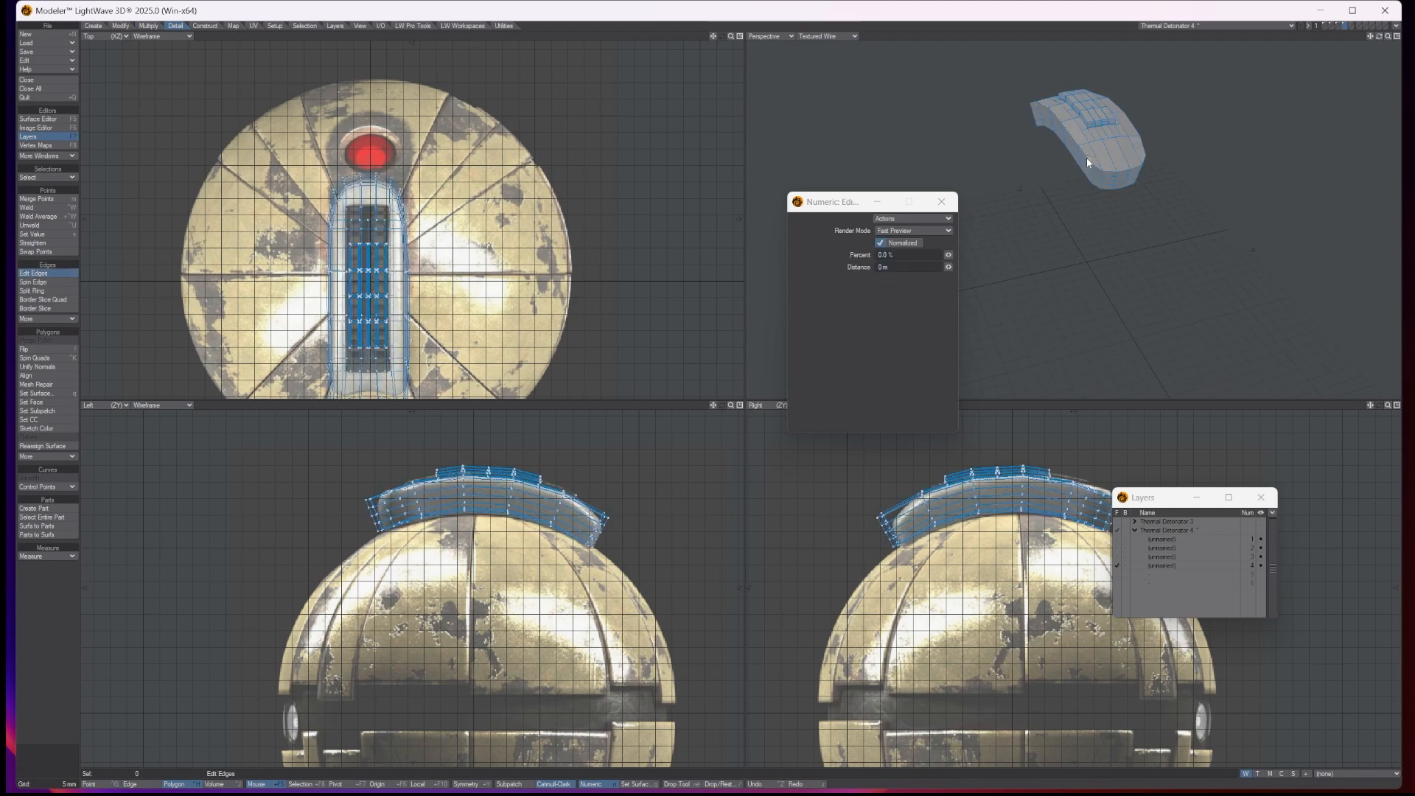
key("space")
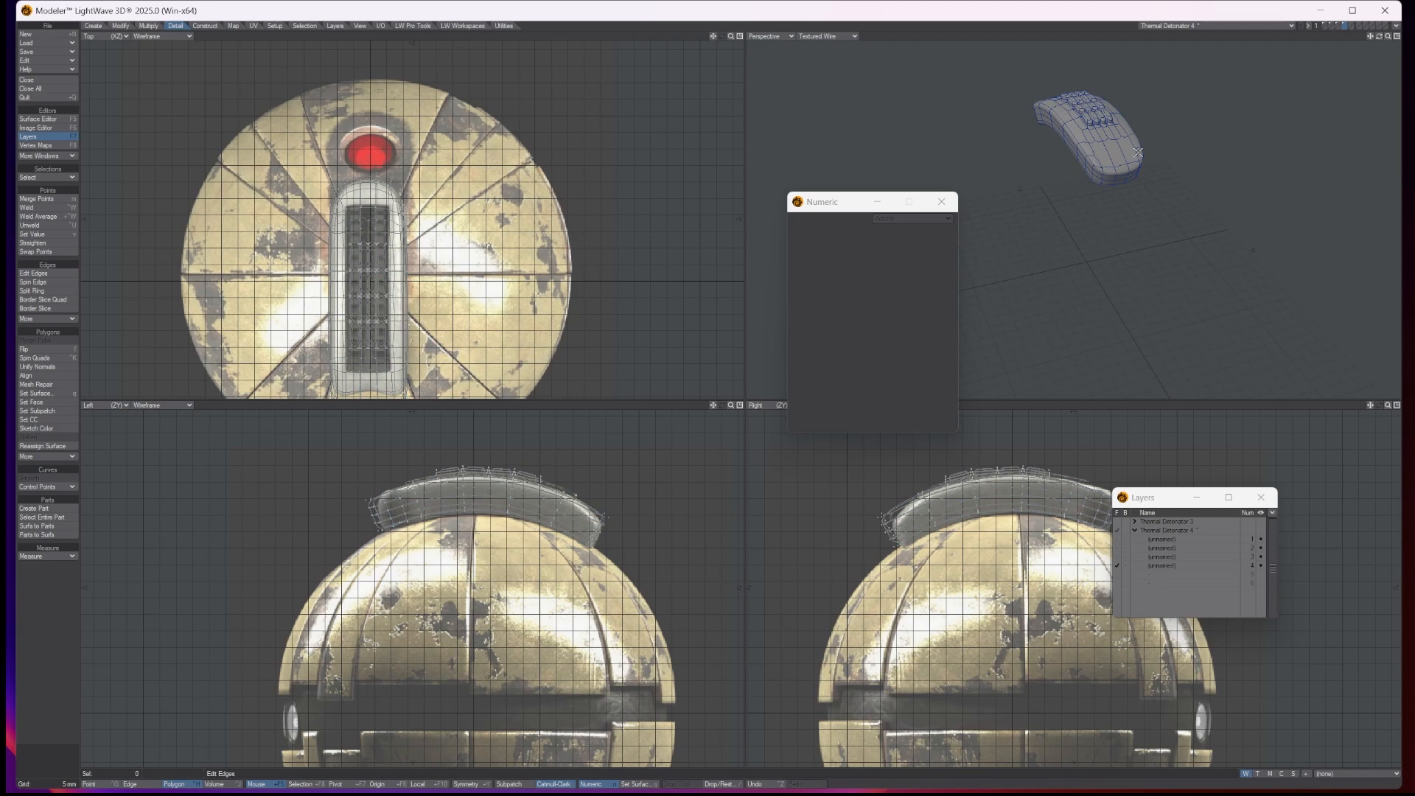
Step: Show all four layers together and examine the raised buttons on the assembled detonator
left_click(1115, 531)
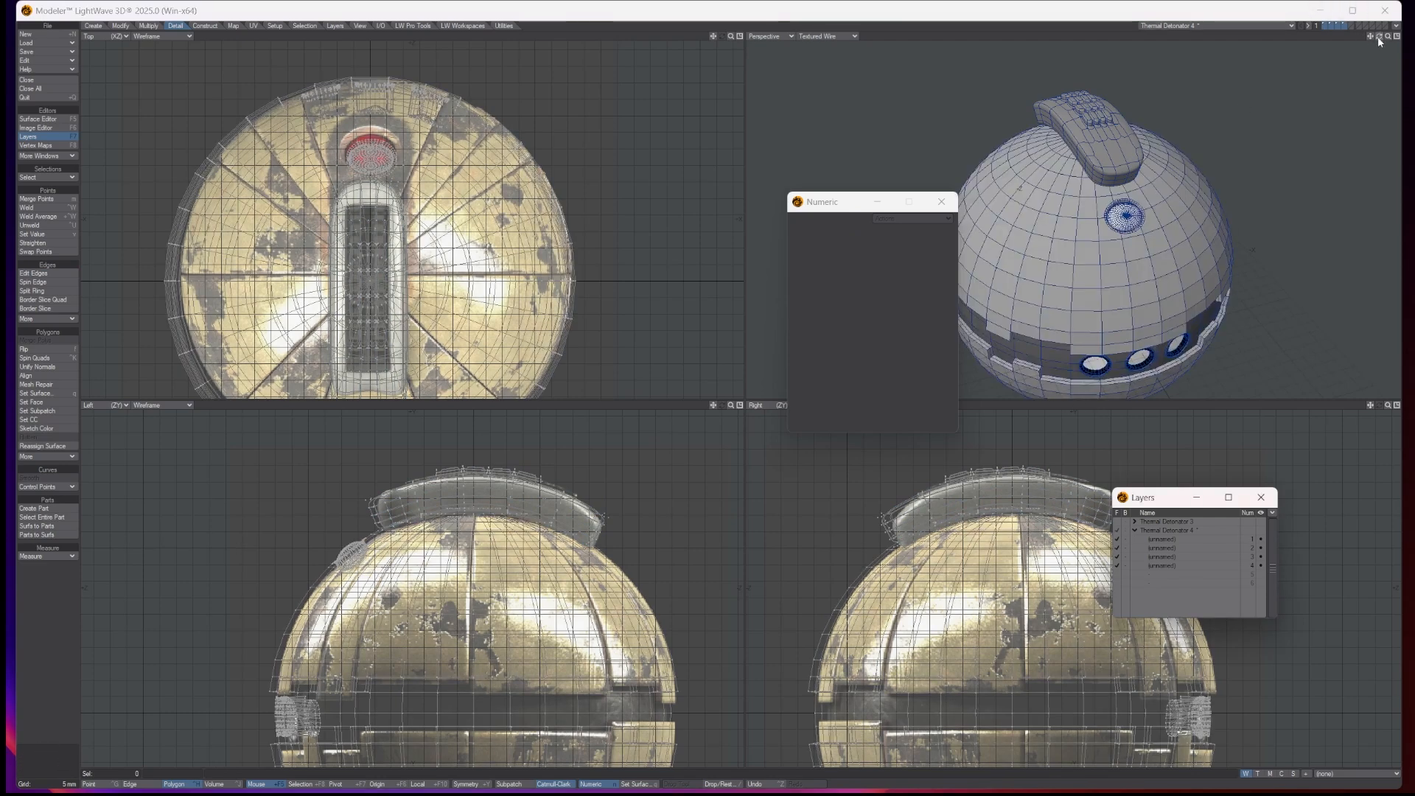
mouse_move(1379, 36)
left_mouse_down()
mouse_move(1376, 22)
mouse_move(1326, 22)
mouse_move(1363, 37)
left_mouse_up()
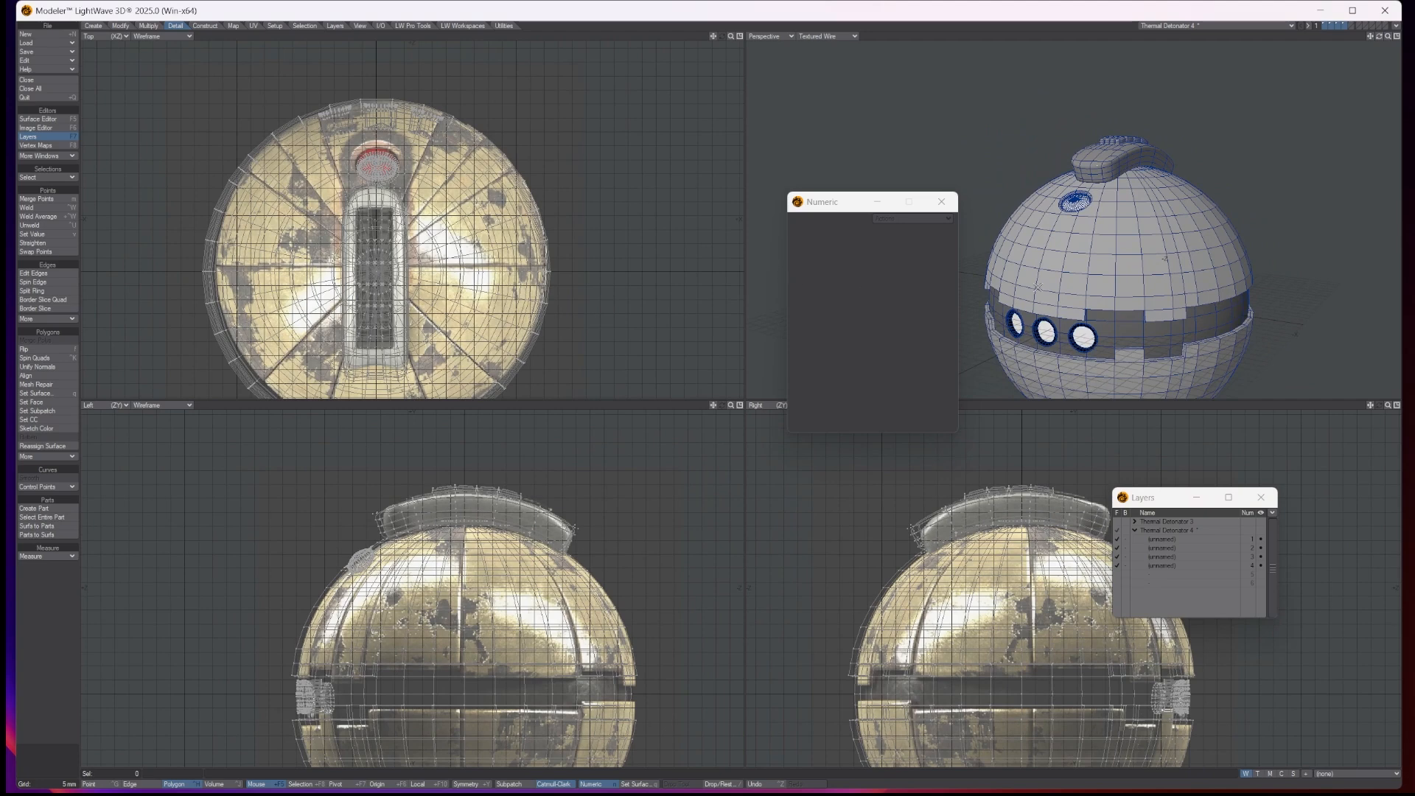
Step: Show only the first layer with the two hemisphere shells and enlarge the perspective view to fill the workspace
left_click(1167, 548)
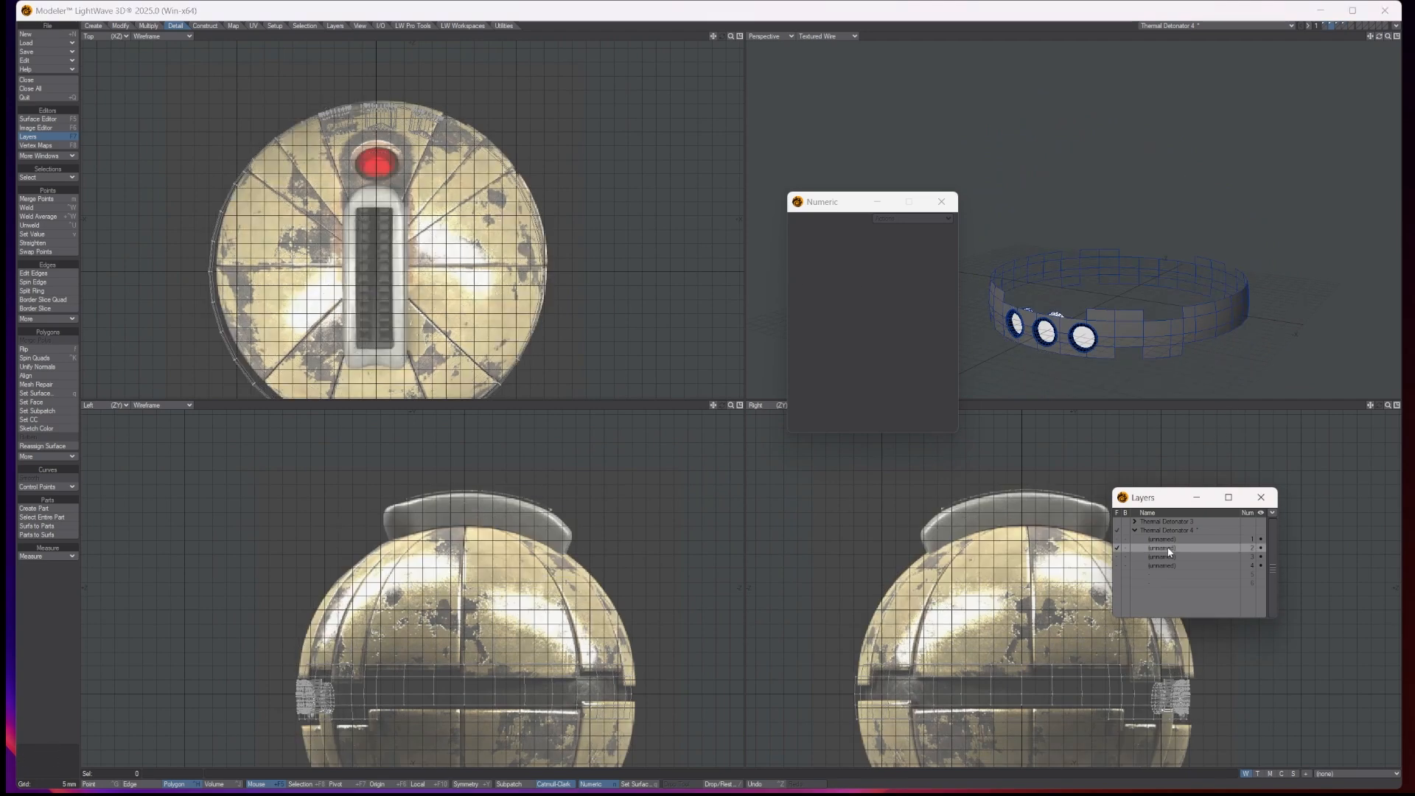
left_click(1166, 539)
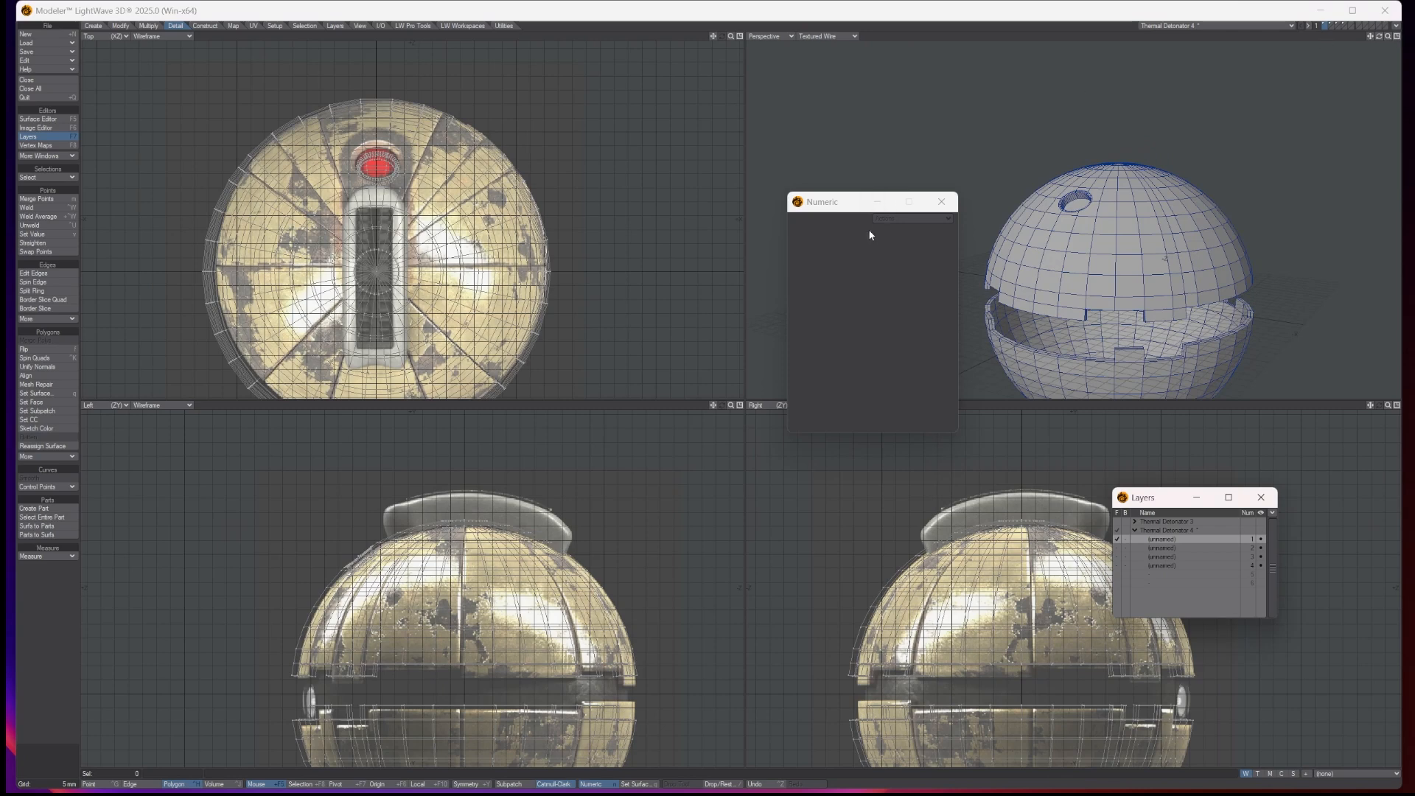
left_click_drag(835, 204, 512, 165)
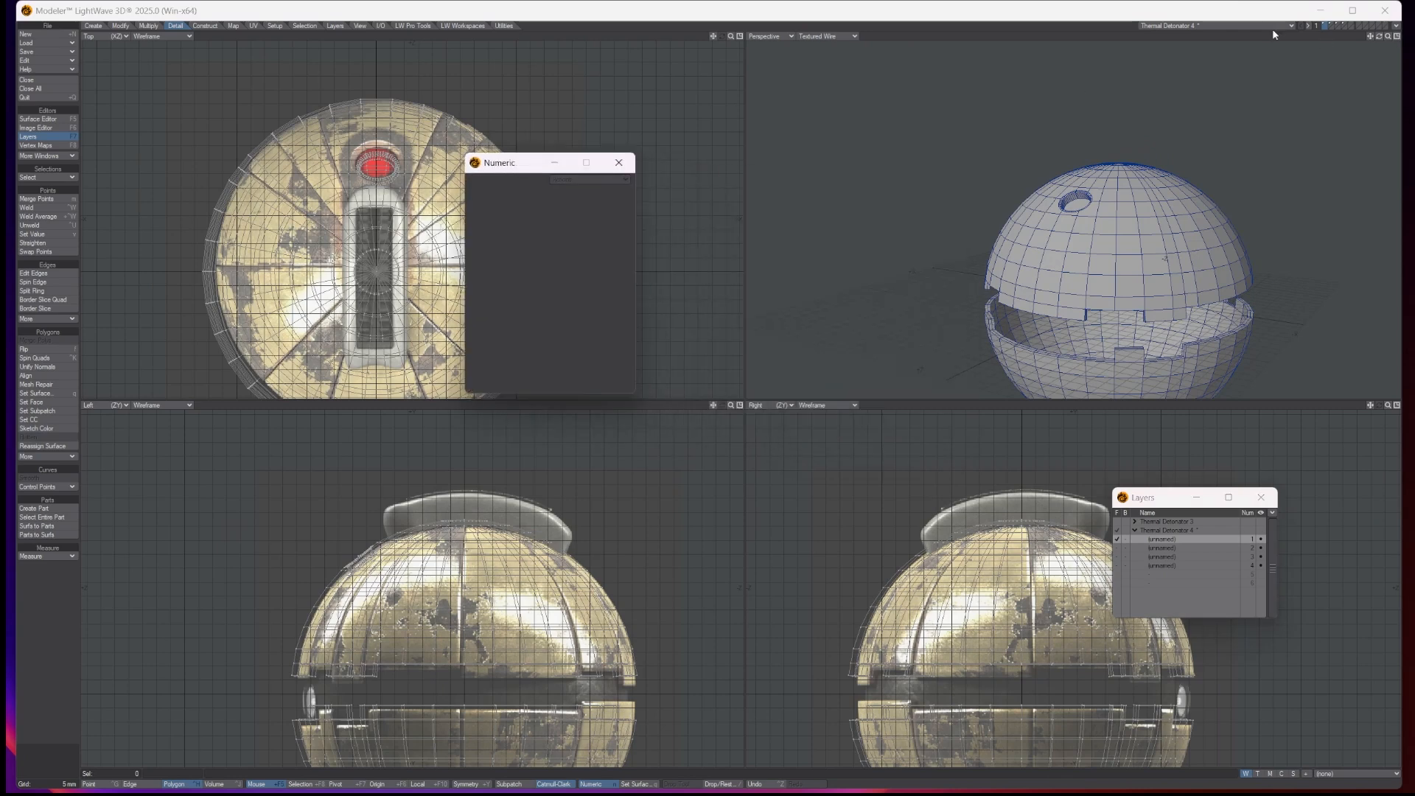
left_click(1395, 39)
scroll(922, 494, "up", 3)
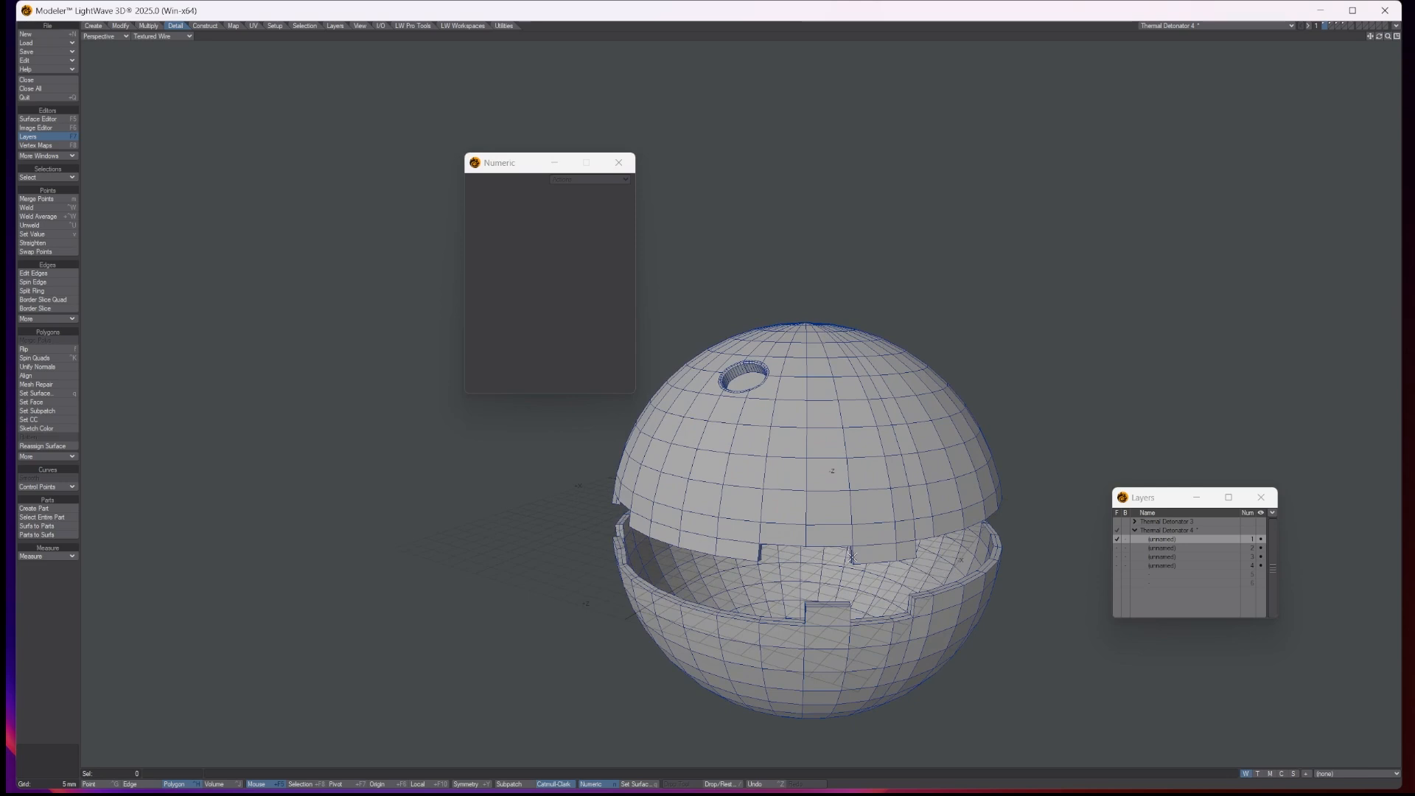
scroll(851, 556, "up", 2)
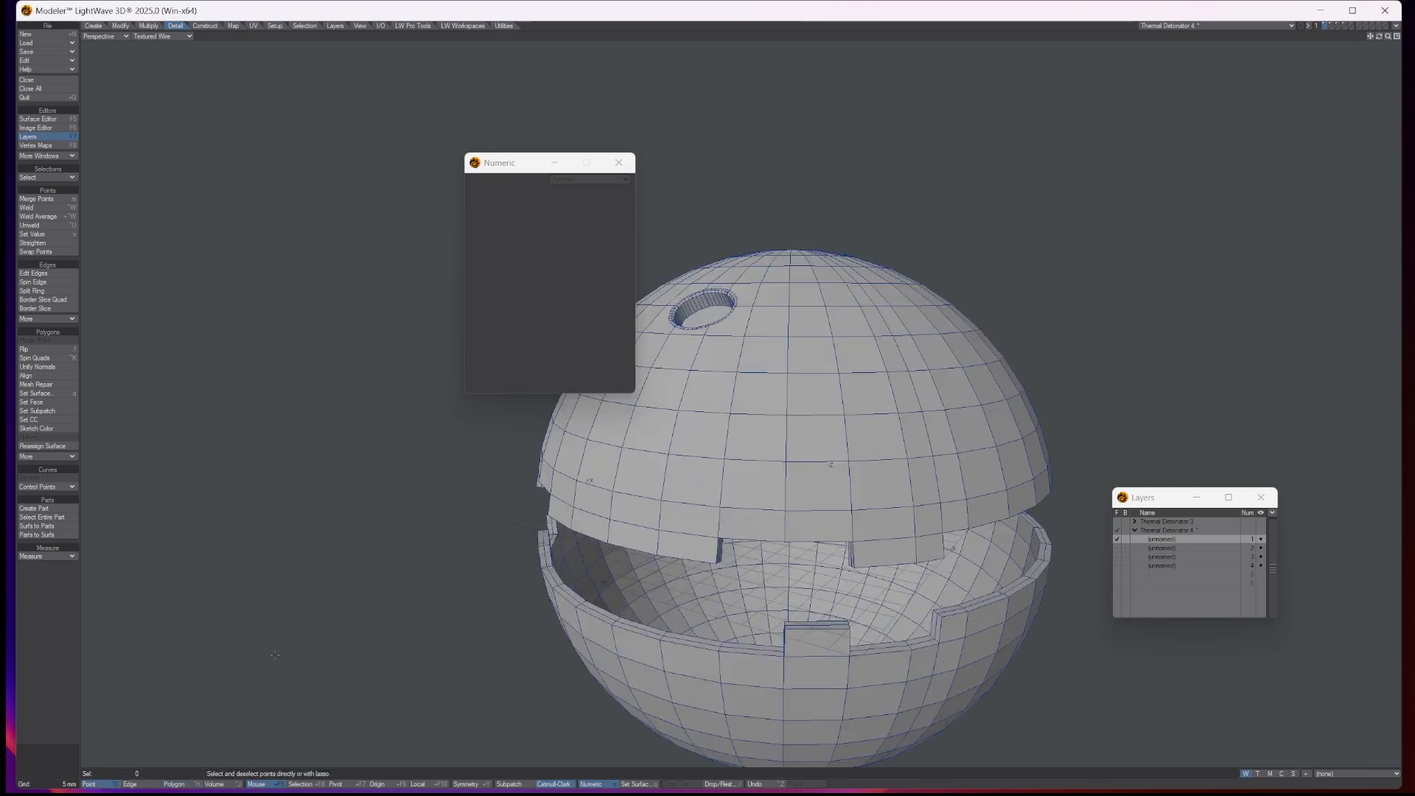
Step: Select the vertical line of edges running from one corner of the upper hemisphere's rim tab up towards the pole
left_click(131, 783)
left_click(853, 525)
left_click(851, 480, "shift")
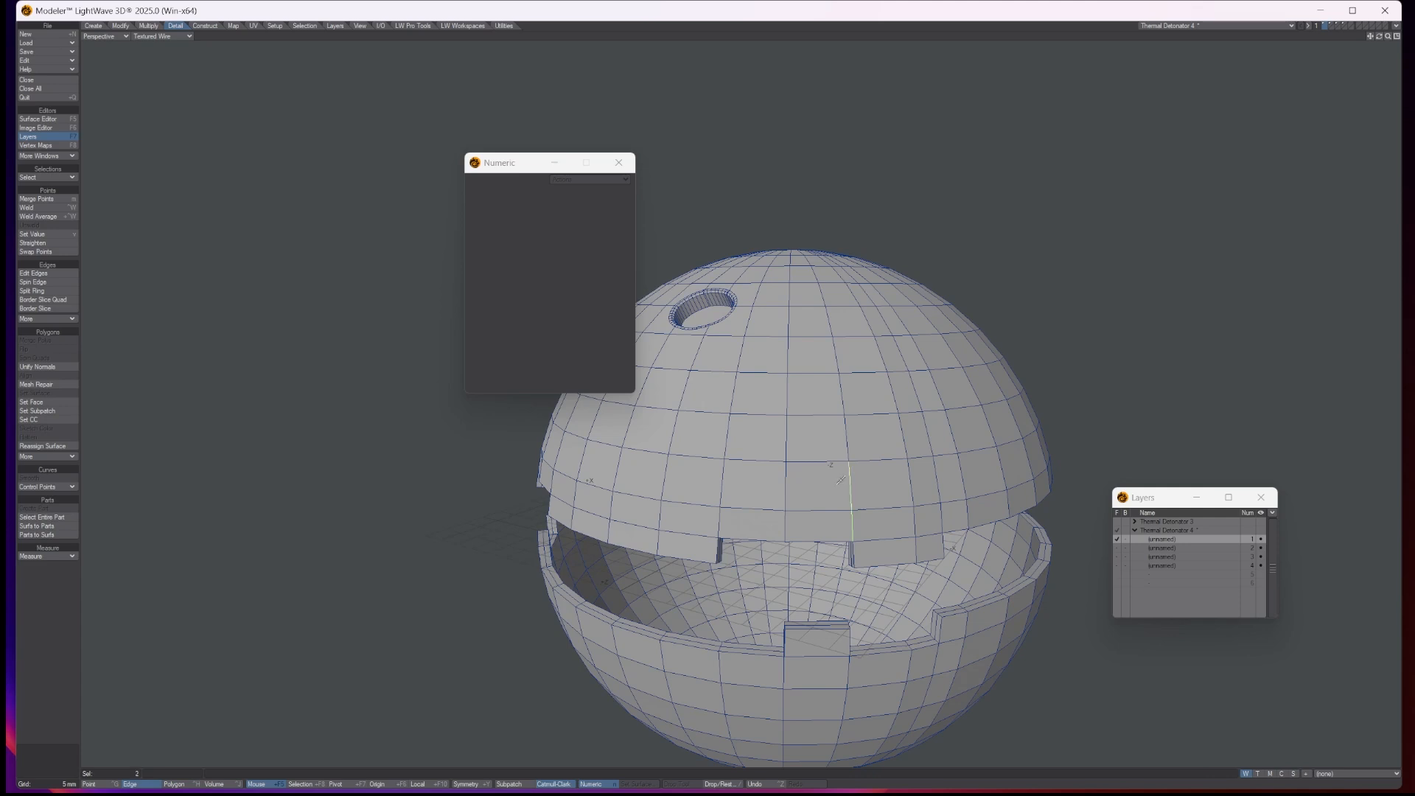
left_click(844, 431, "shift")
left_click(845, 394, "shift")
left_click(836, 356, "shift")
left_click(828, 321, "shift")
left_click(821, 296, "shift")
left_click_drag(1379, 37, 1357, 111)
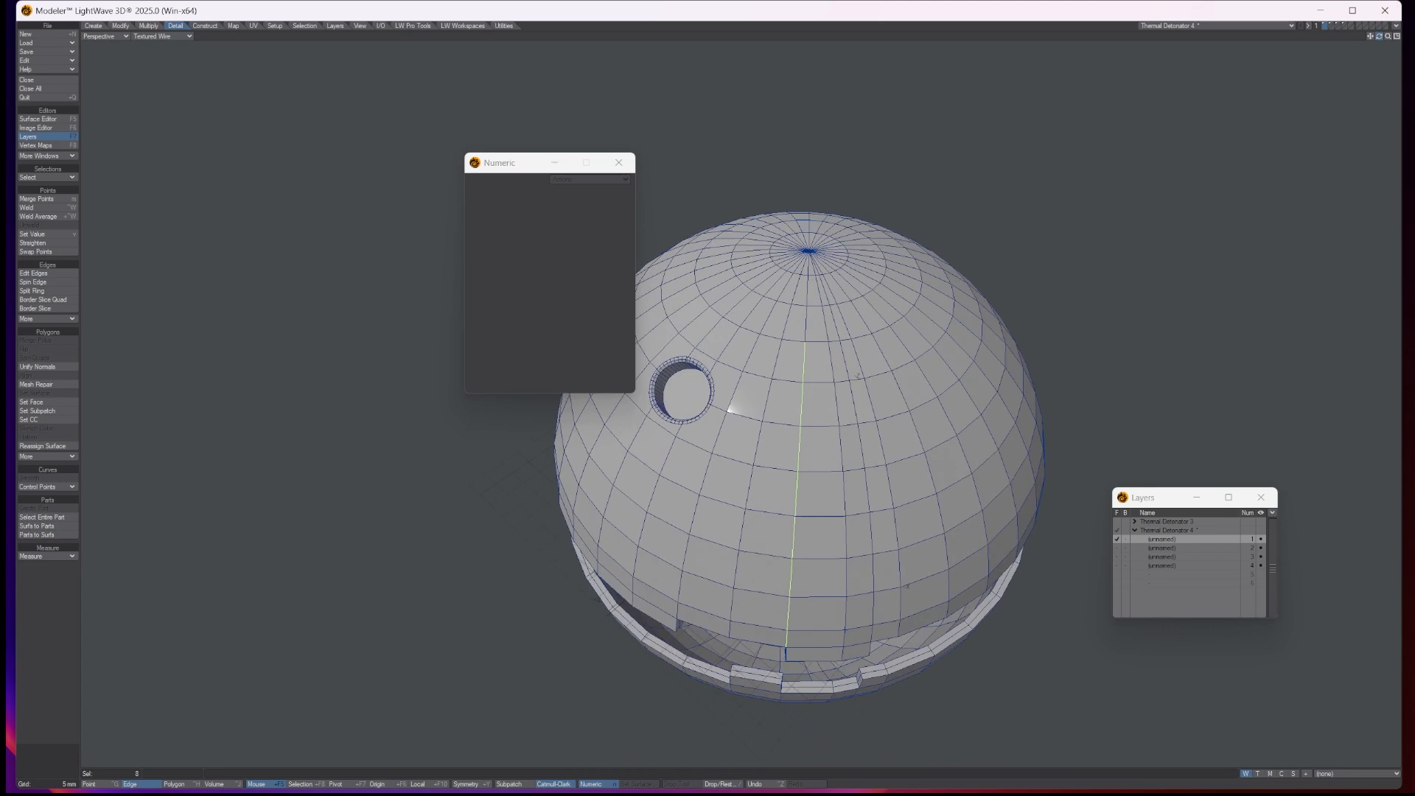
left_click(810, 313, "shift")
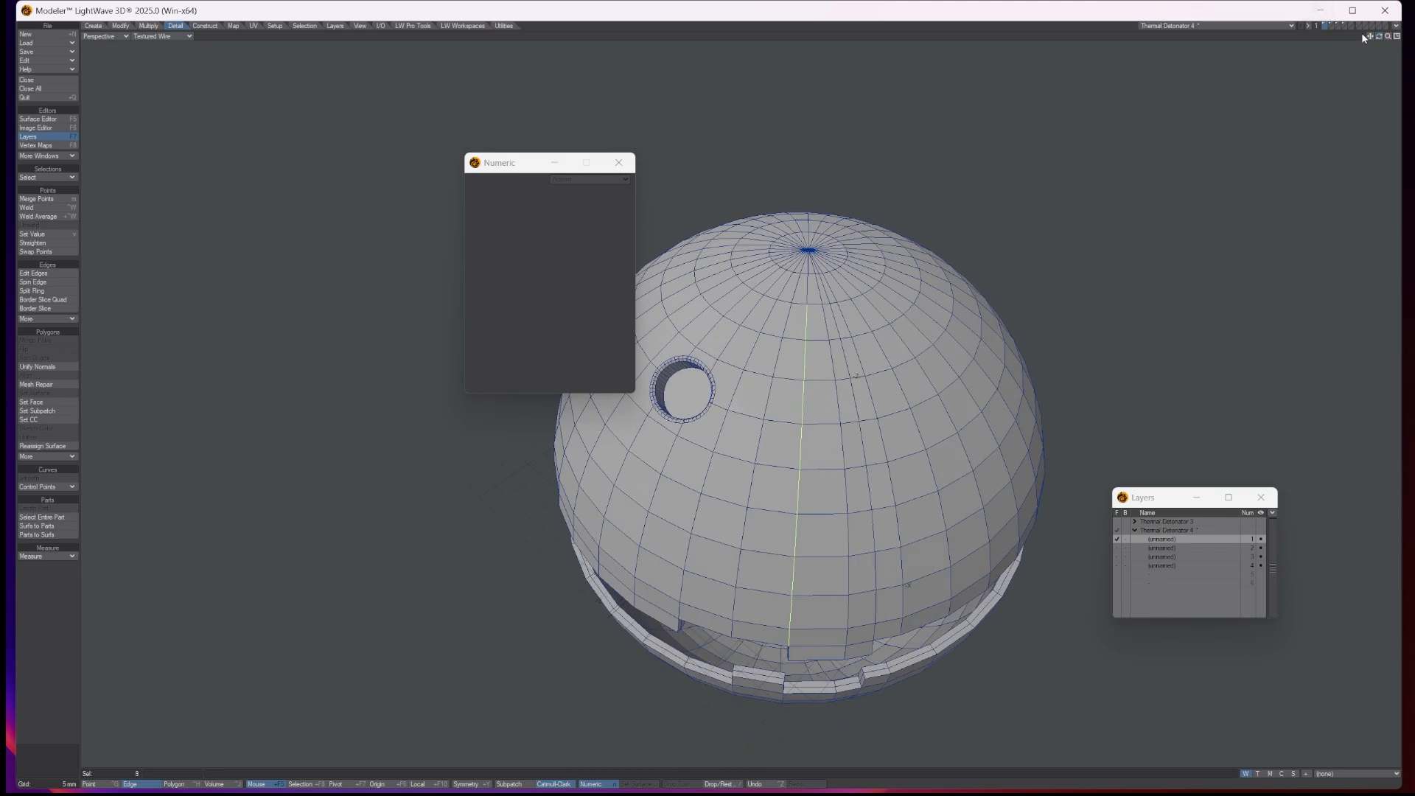
left_click_drag(1381, 39, 1371, 40)
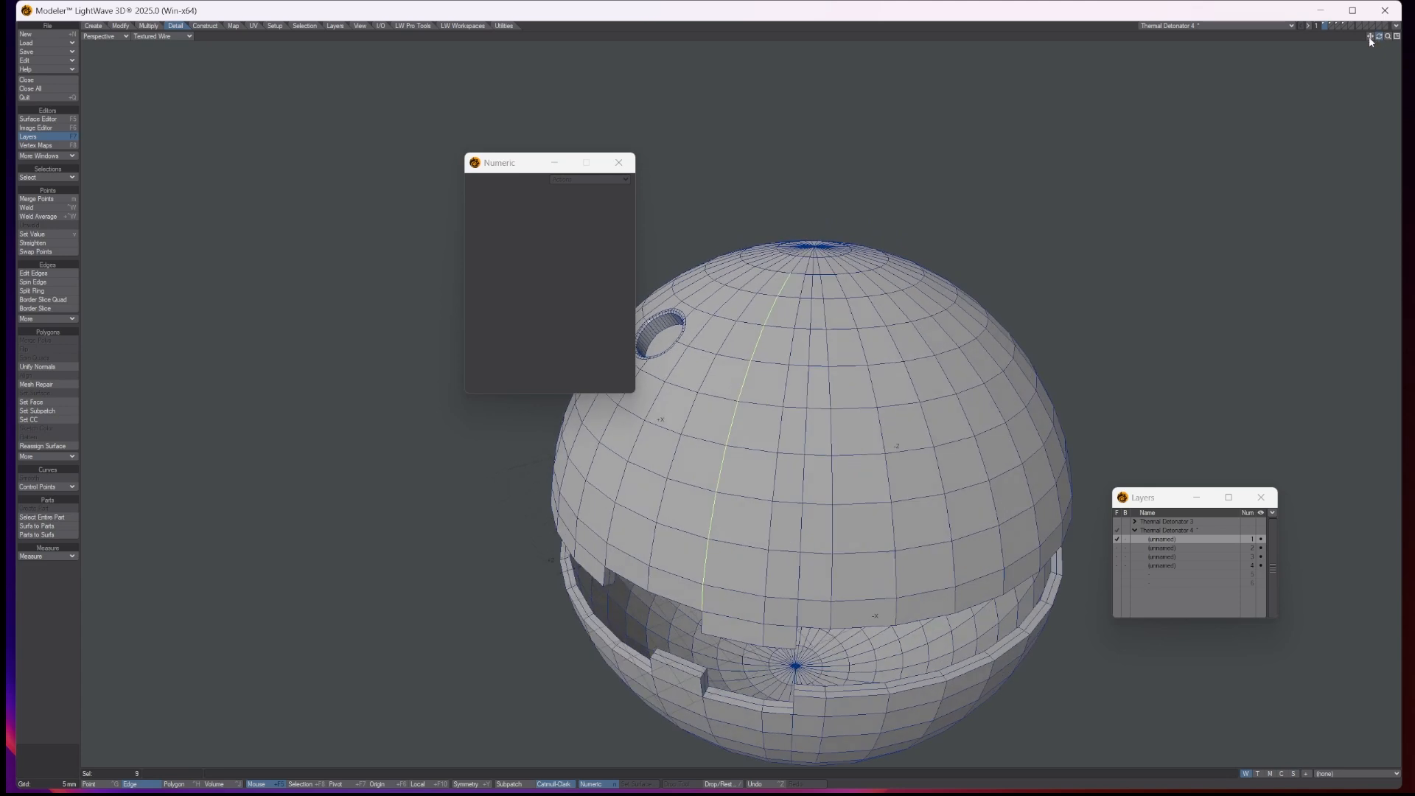
Step: Add the matching vertical line of edges from the tab's other corner up towards the pole to the selection
left_click(795, 611, "shift")
left_click(802, 571, "shift")
left_click(797, 522, "shift")
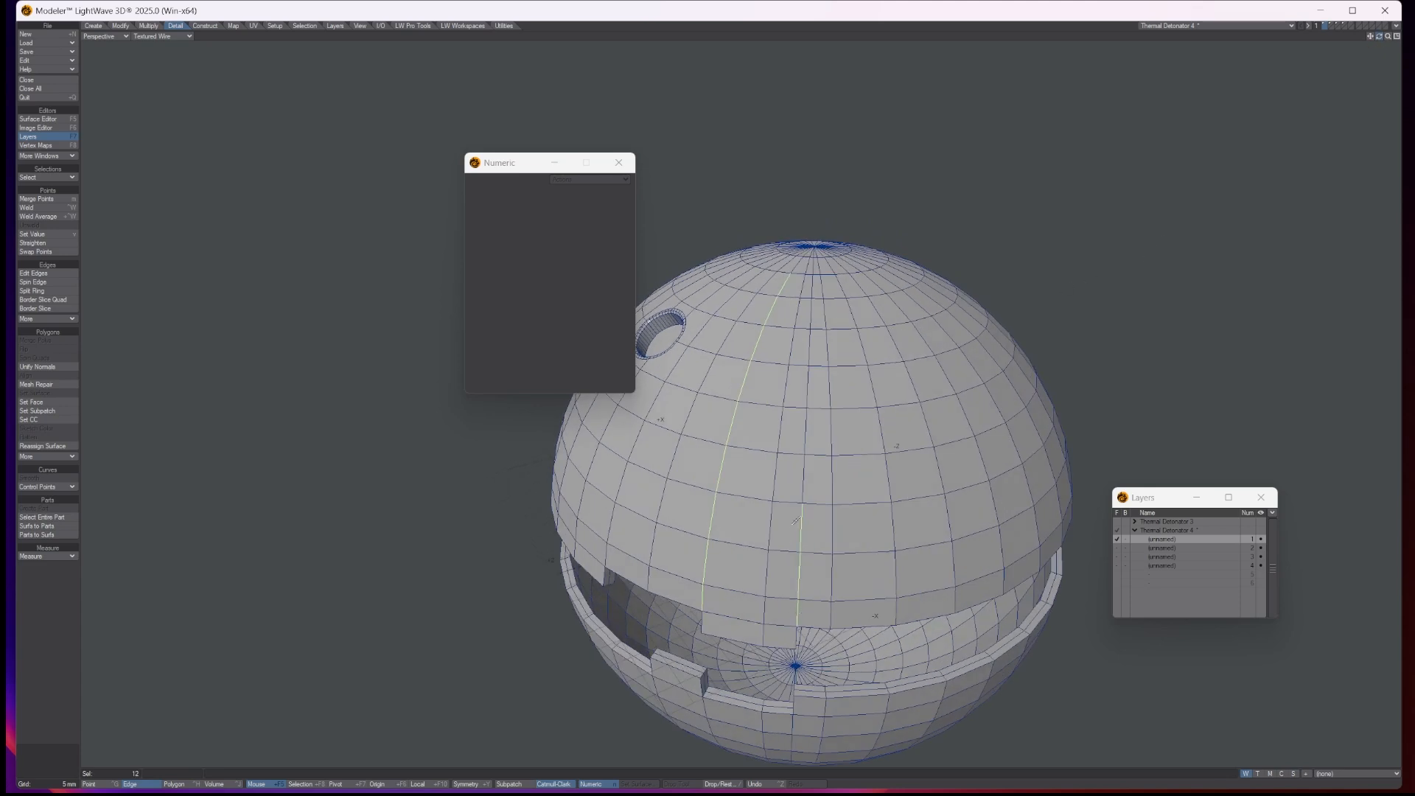
left_click(803, 464, "shift")
left_click(805, 428, "shift")
left_click(808, 385, "shift")
left_click(810, 342, "shift")
left_click(810, 314, "shift")
left_click(813, 288, "shift")
left_click(808, 283, "shift")
Step: Edge Bevel both selected edge lines by about 0.27 mm to form two narrow strips on the upper hemisphere
left_click(145, 26)
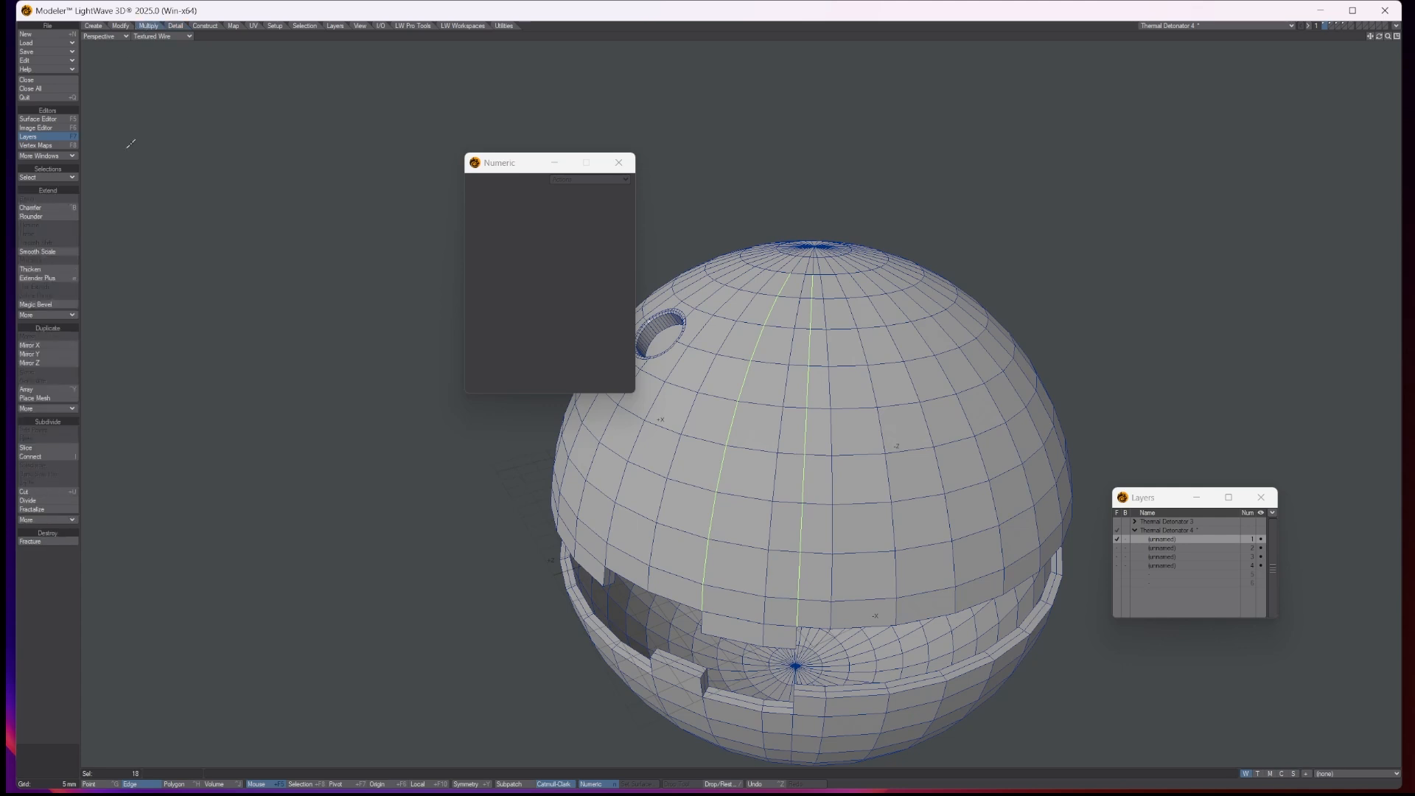
left_click(40, 315)
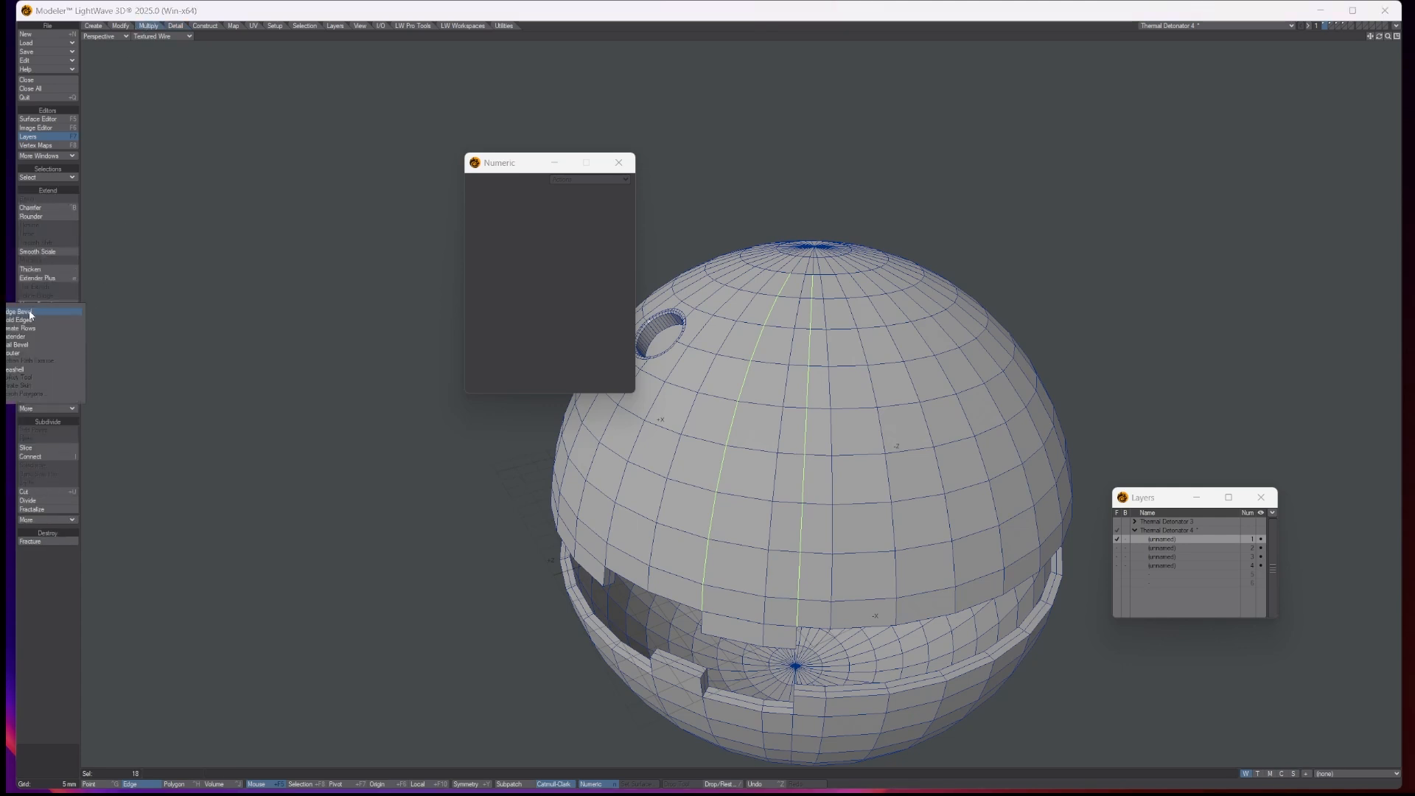
left_click(30, 314)
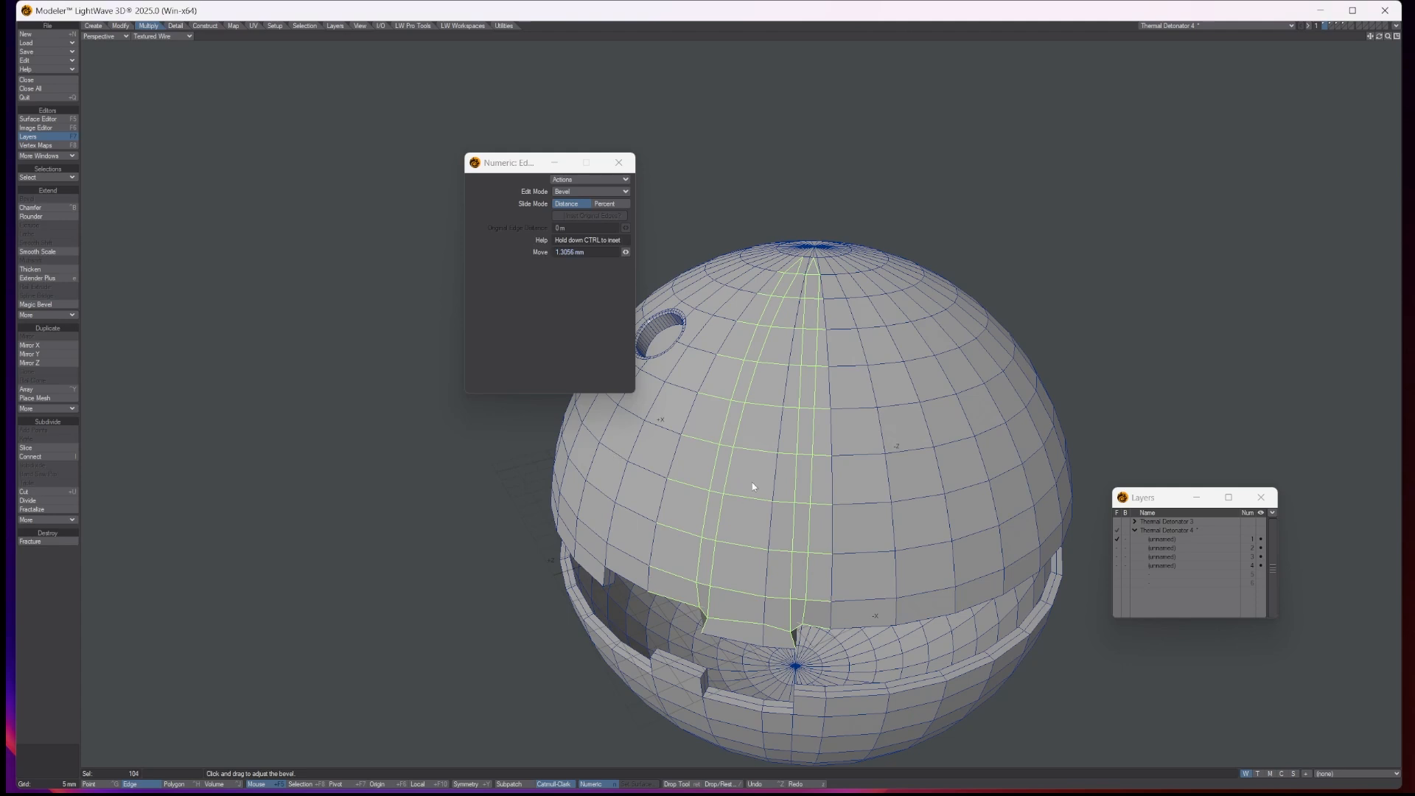
left_click_drag(752, 484, 748, 487)
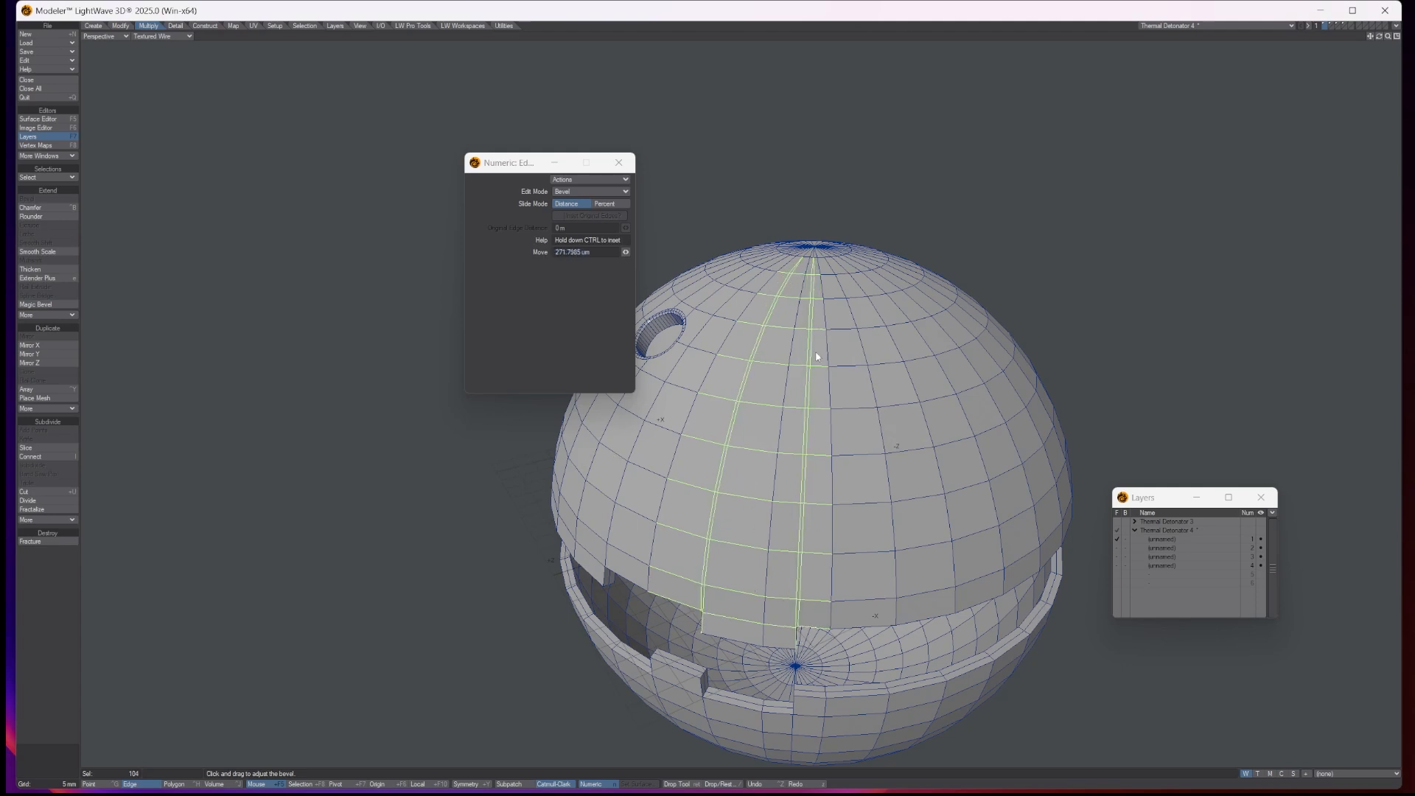
key("space")
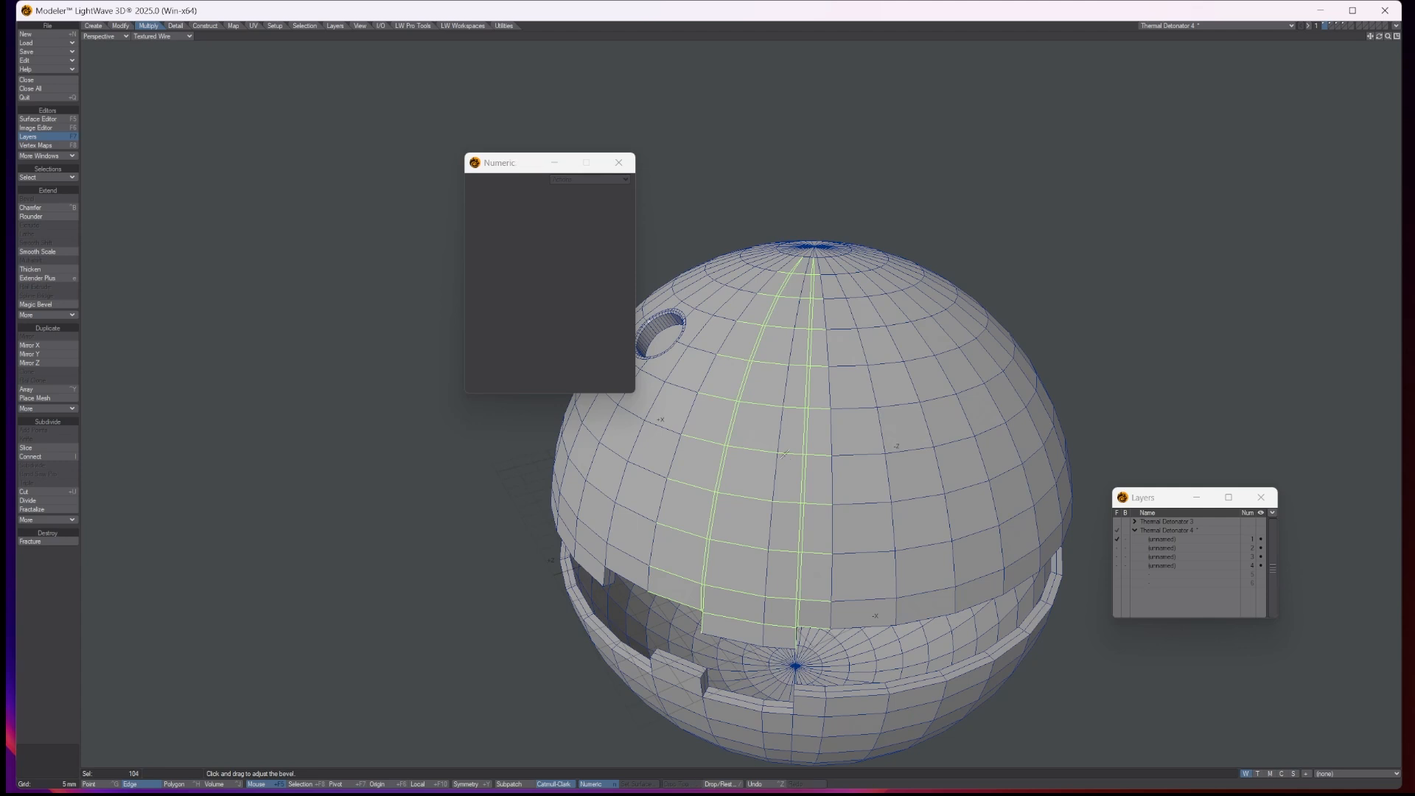
Step: Select the narrow polygons of one beveled strip, from near the pole down to the tab corner
key("space")
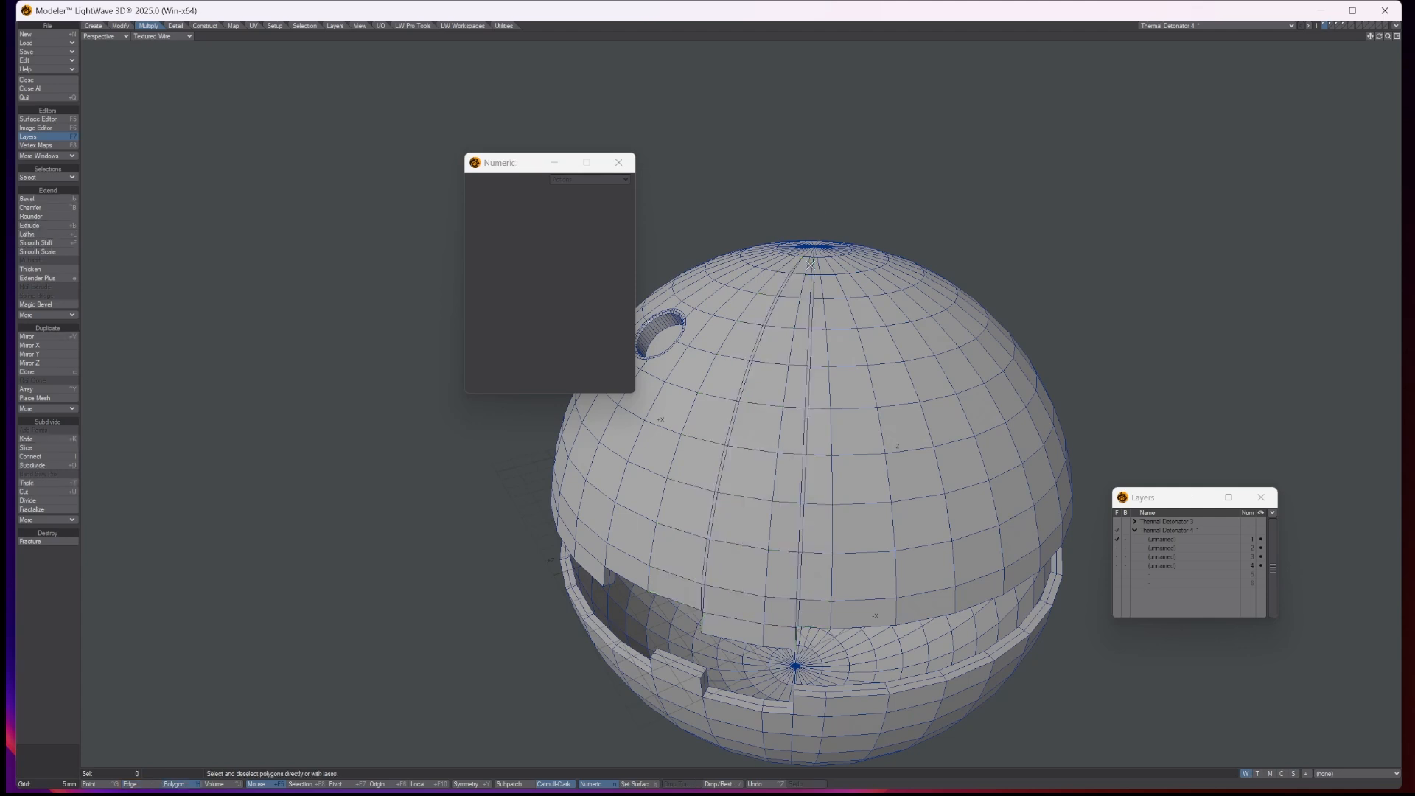
left_click(812, 288)
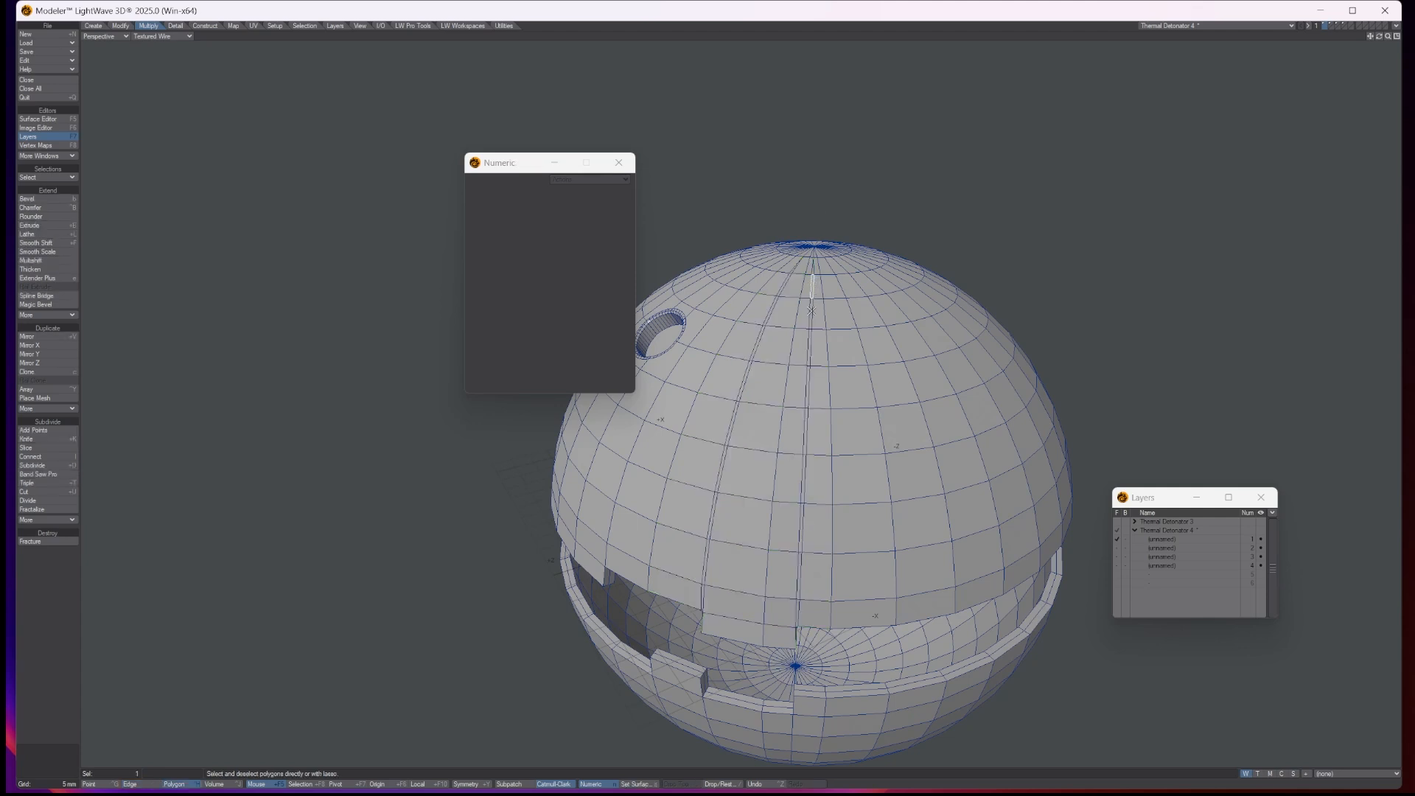
left_click(810, 315)
left_click(808, 345)
left_click(806, 405)
left_click(805, 435)
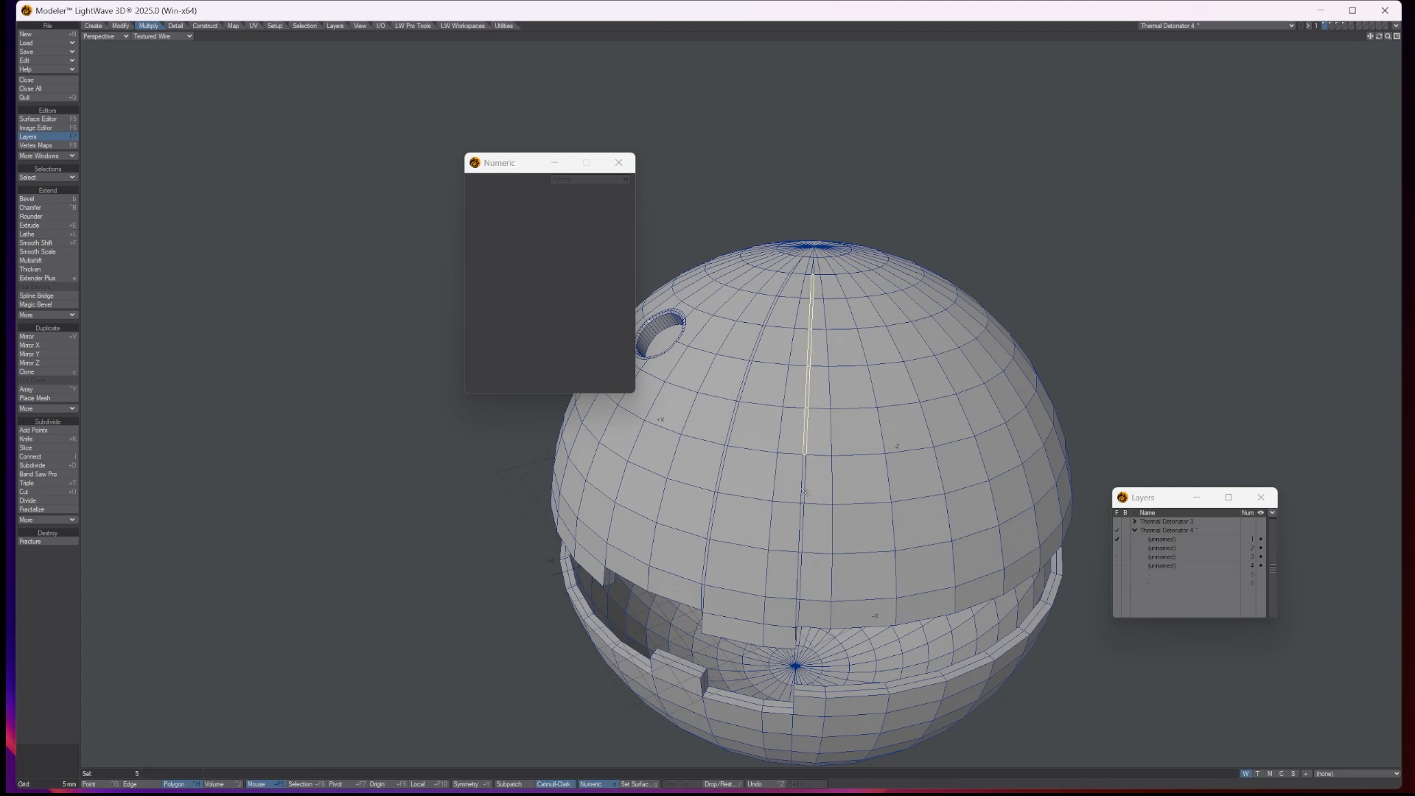
left_click(803, 481)
left_click(800, 545)
left_click(800, 567)
left_click(797, 611)
Step: Add the second beveled strip's narrow polygons to the selection, leaving out the wide panel polygons beside it
left_click_drag(701, 593, 704, 560)
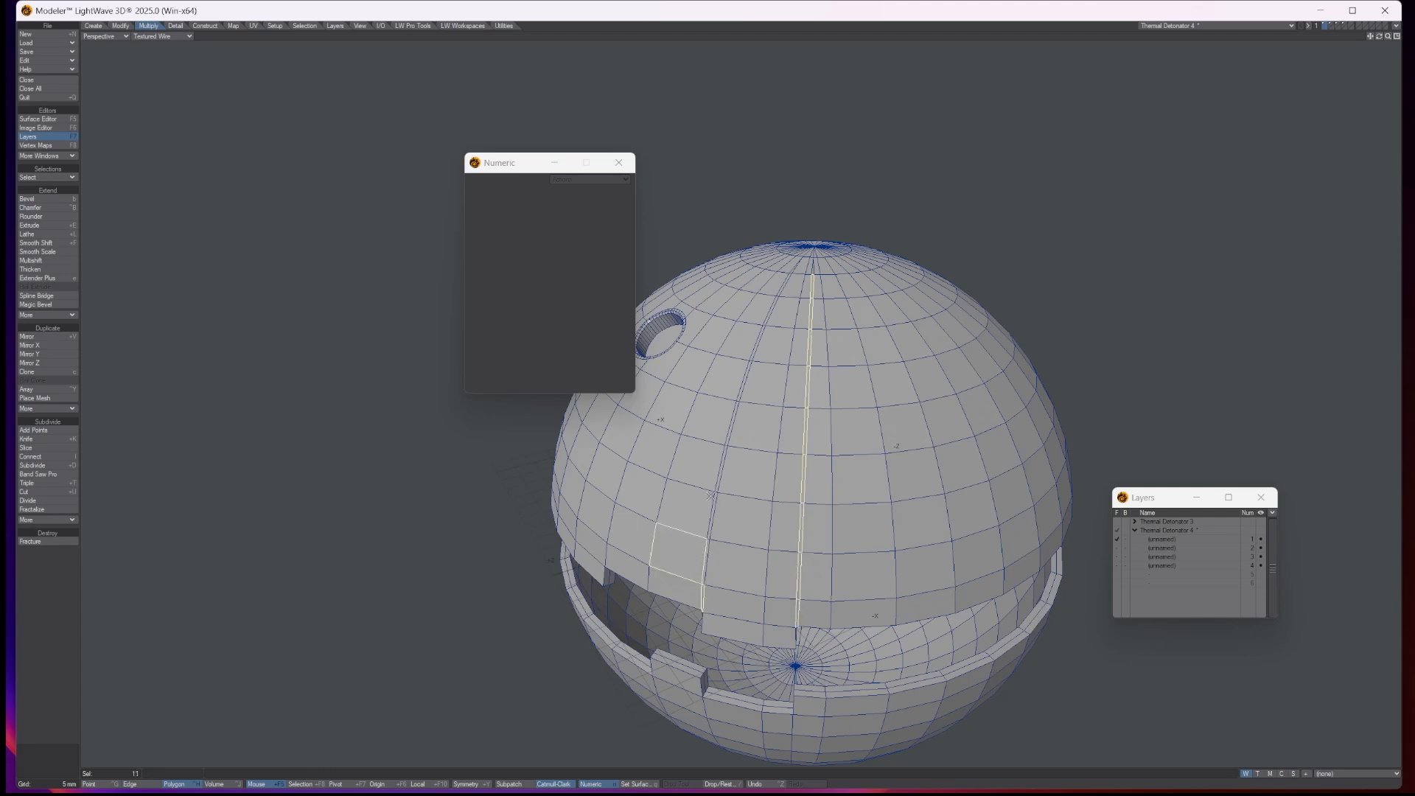
scroll(711, 496, "up", 5)
left_click(652, 626)
left_click(712, 545, "shift")
left_click(699, 641, "shift")
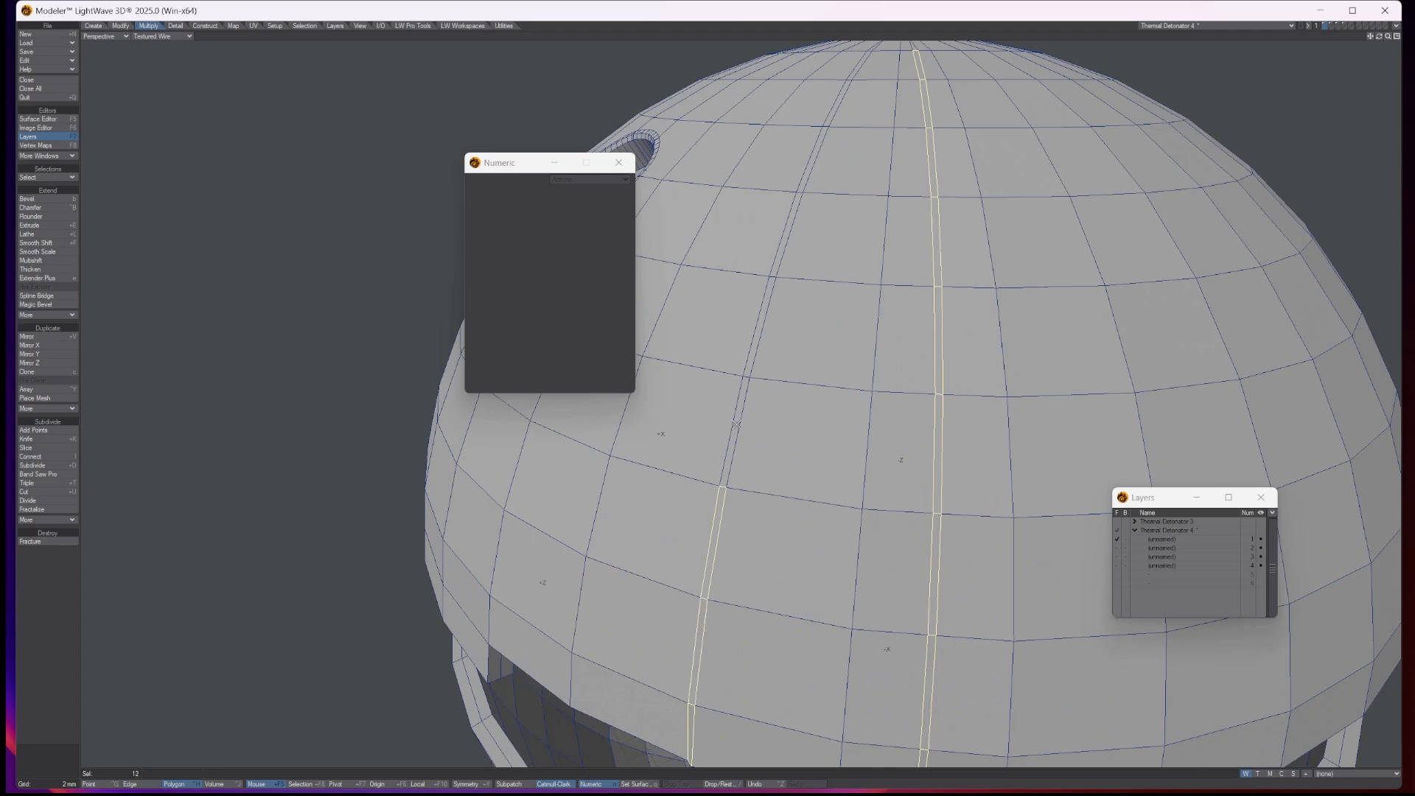
left_click(736, 424, "shift")
left_click(759, 328, "shift")
left_click(799, 199, "shift")
left_click(808, 167, "shift")
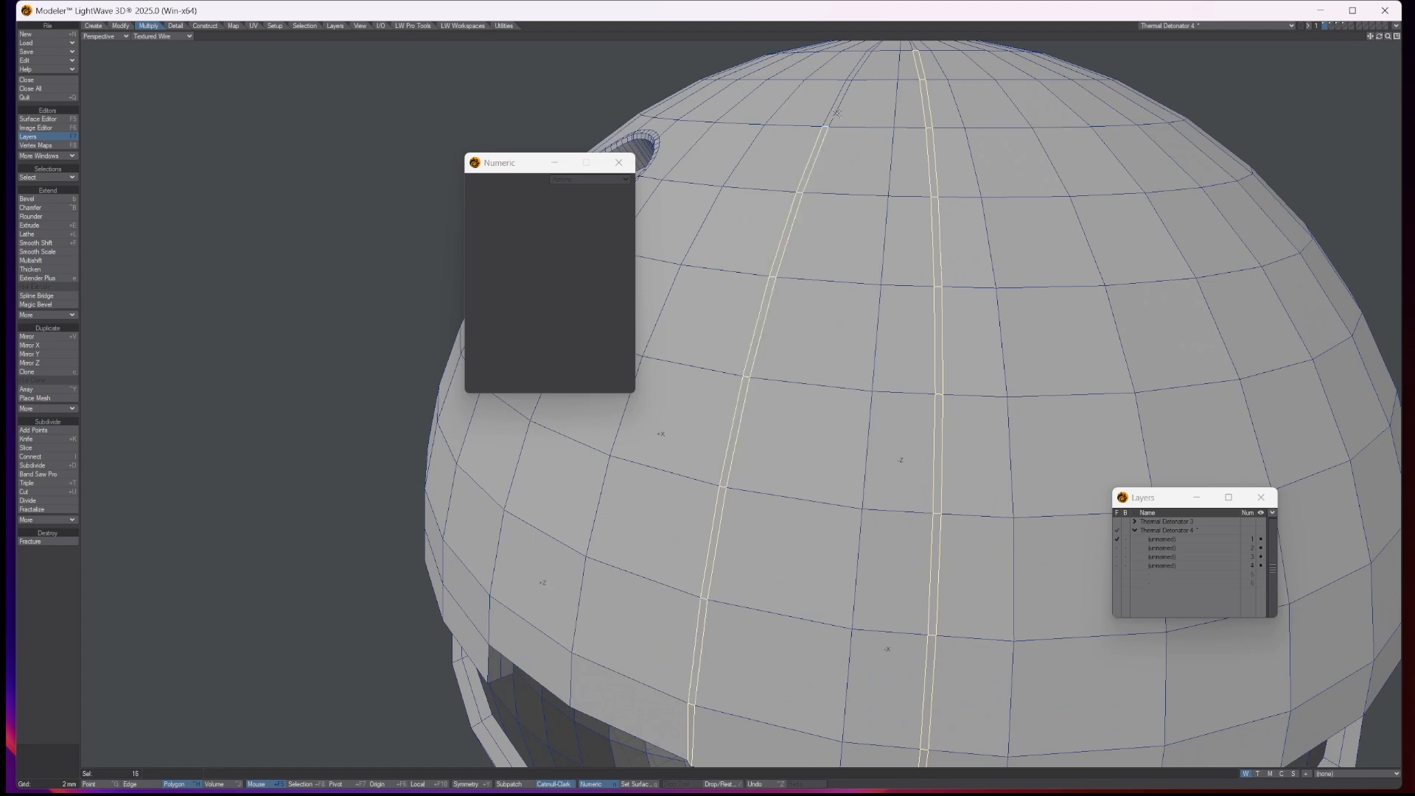
left_click(834, 106, "shift")
left_click(848, 74, "shift")
left_click(866, 62, "shift")
left_click(862, 58, "shift")
mouse_move(1379, 36)
left_mouse_down()
mouse_move(1373, 103)
mouse_move(1387, 41)
mouse_move(1362, 37)
left_mouse_up()
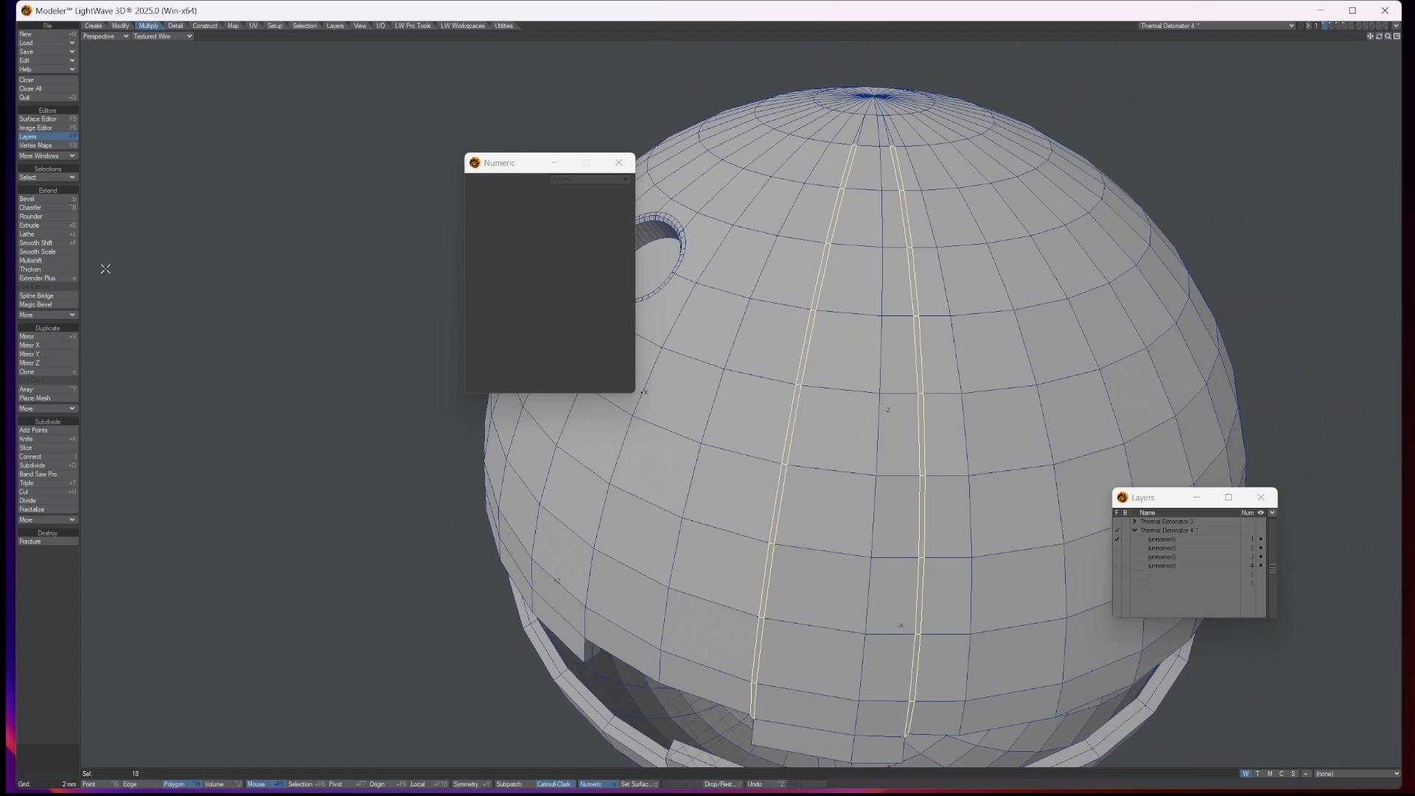
Step: Multishift the two strips inward as grouped polygons with a shift of -1 mm and zero inset, and deselect them
left_click(53, 262)
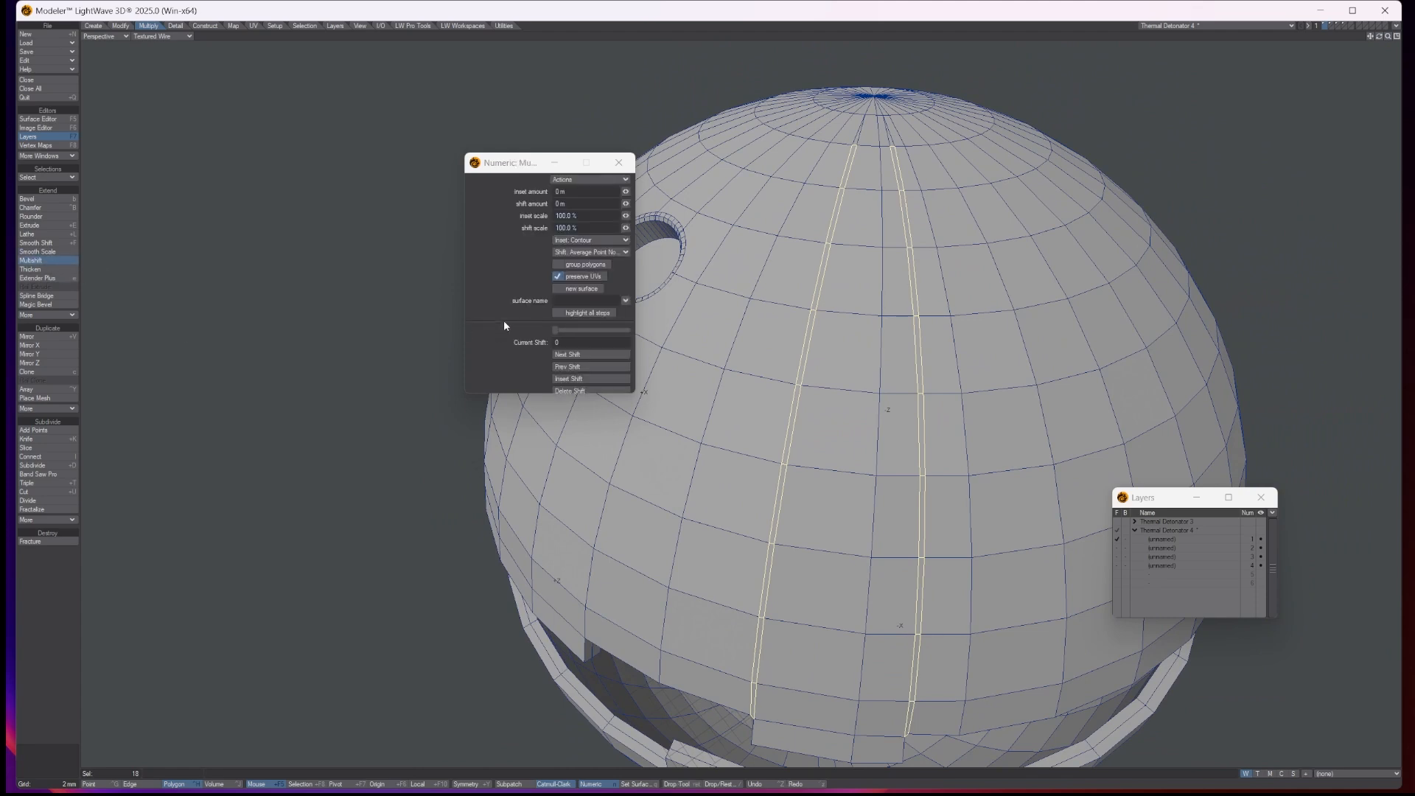
left_click(558, 265)
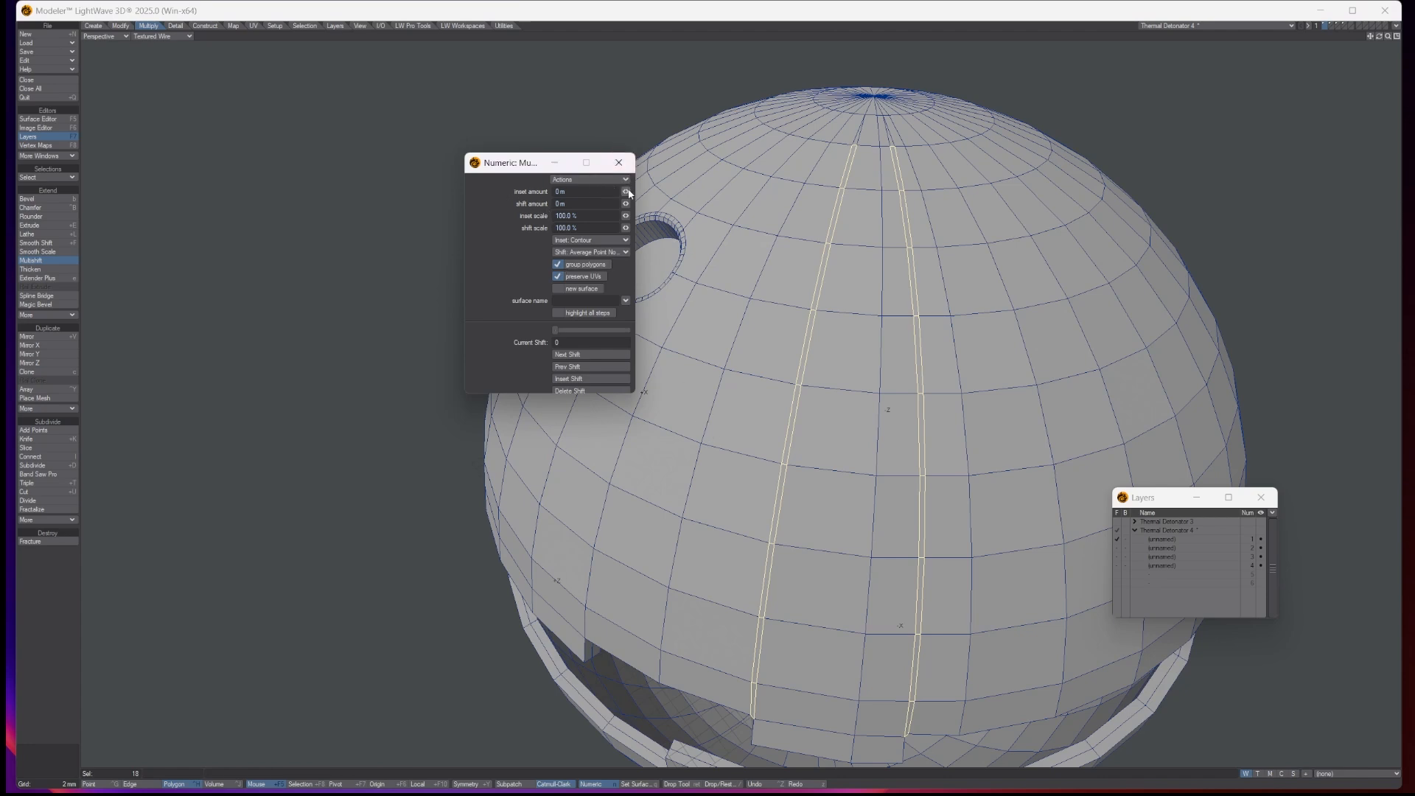
left_click_drag(627, 191, 625, 192)
left_click_drag(625, 204, 622, 203)
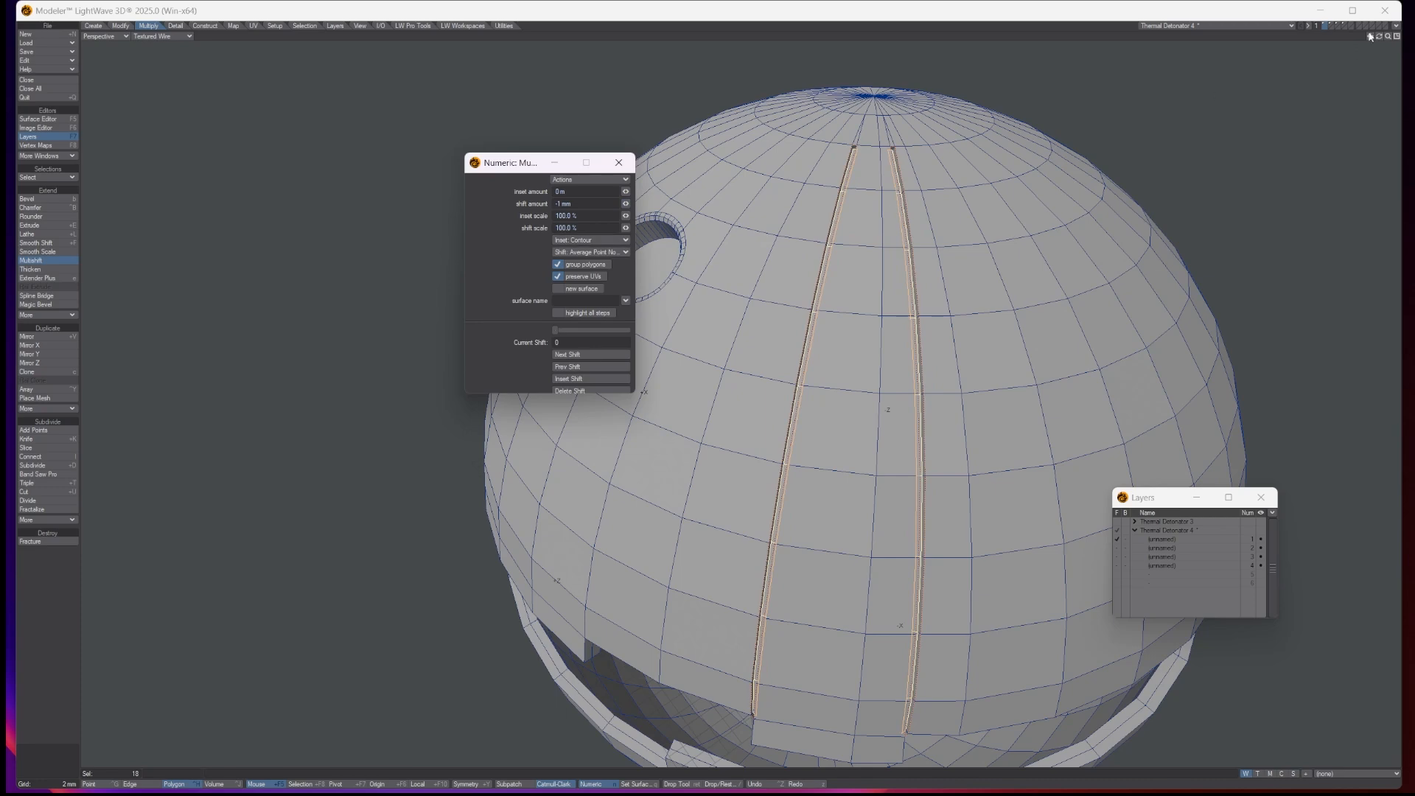
left_click_drag(1379, 36, 1332, 9)
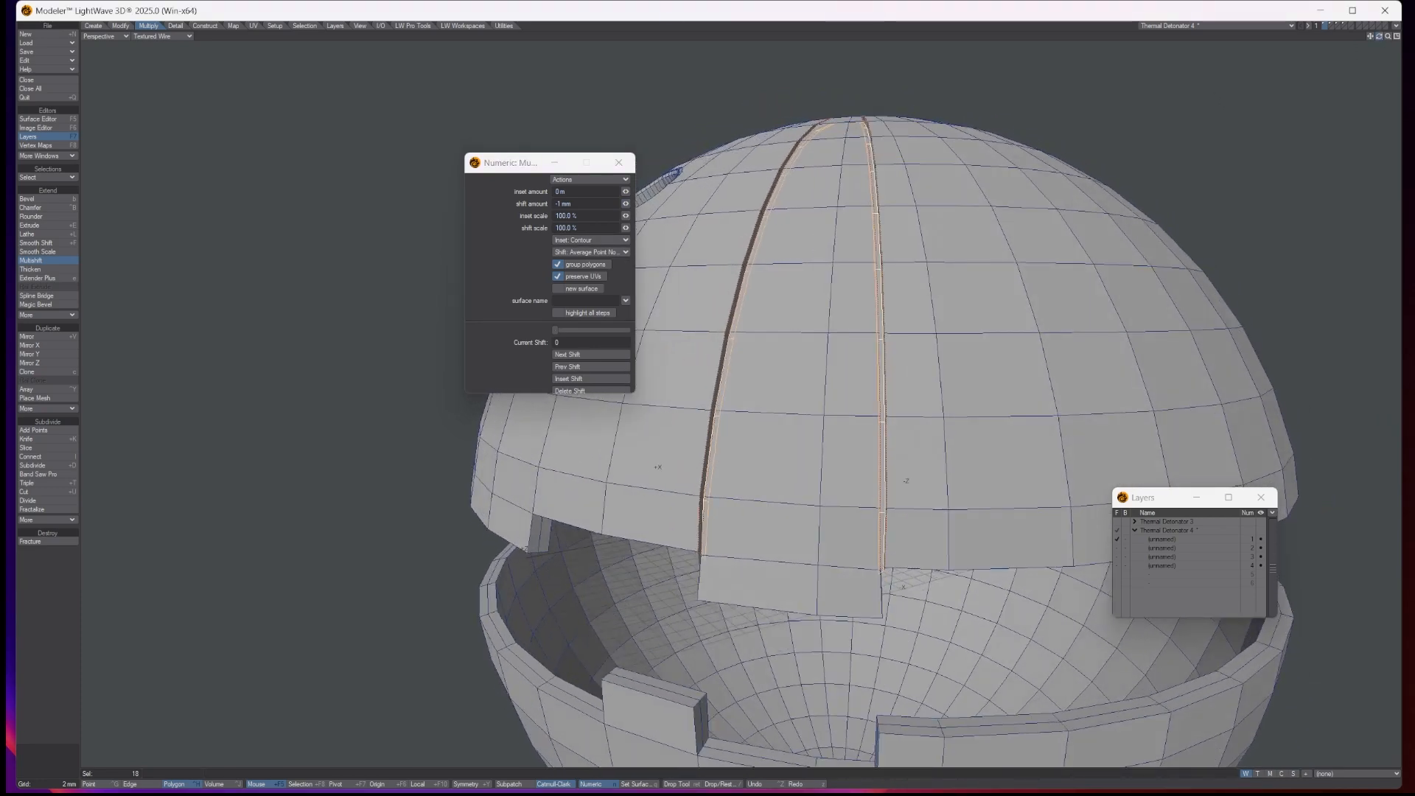
left_click(619, 162)
key("space")
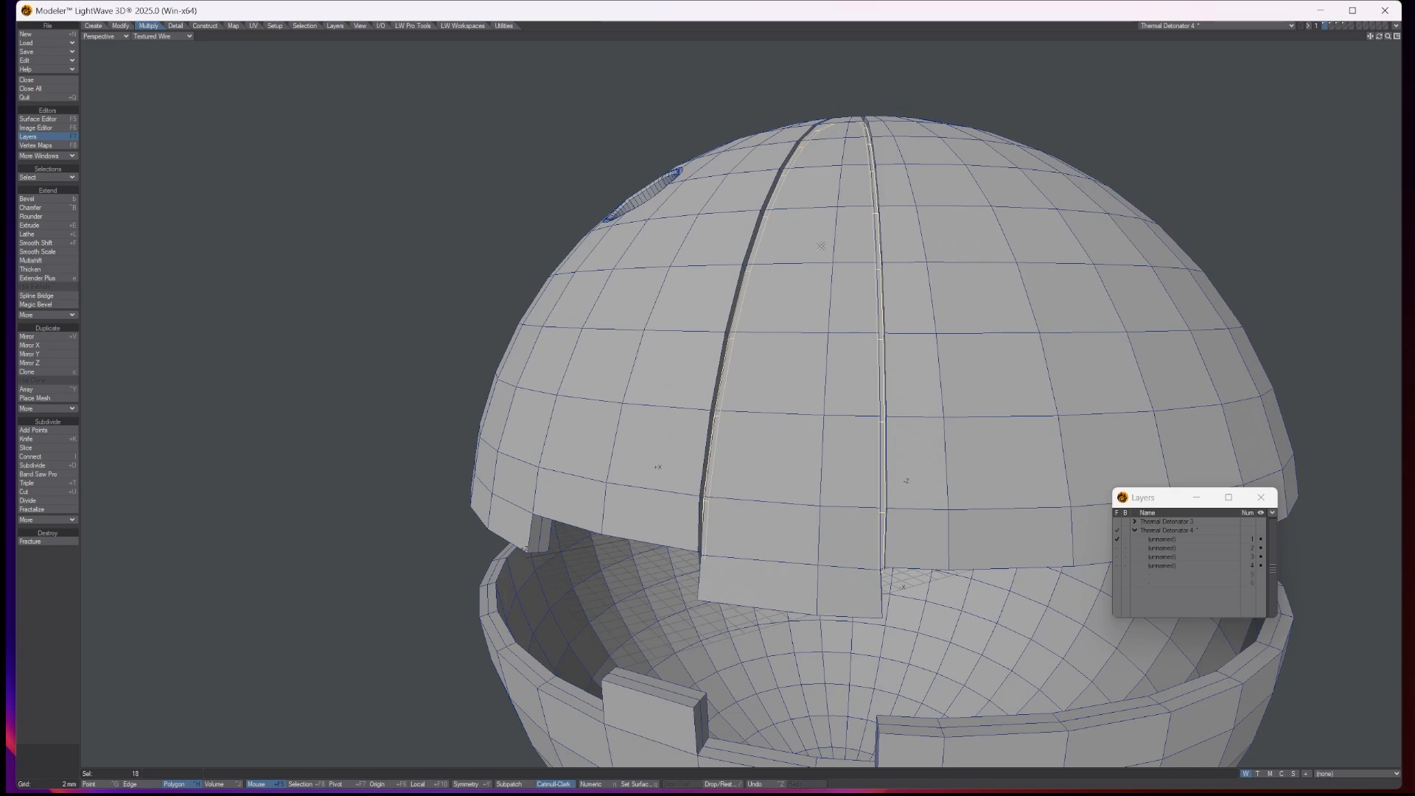
key("slash")
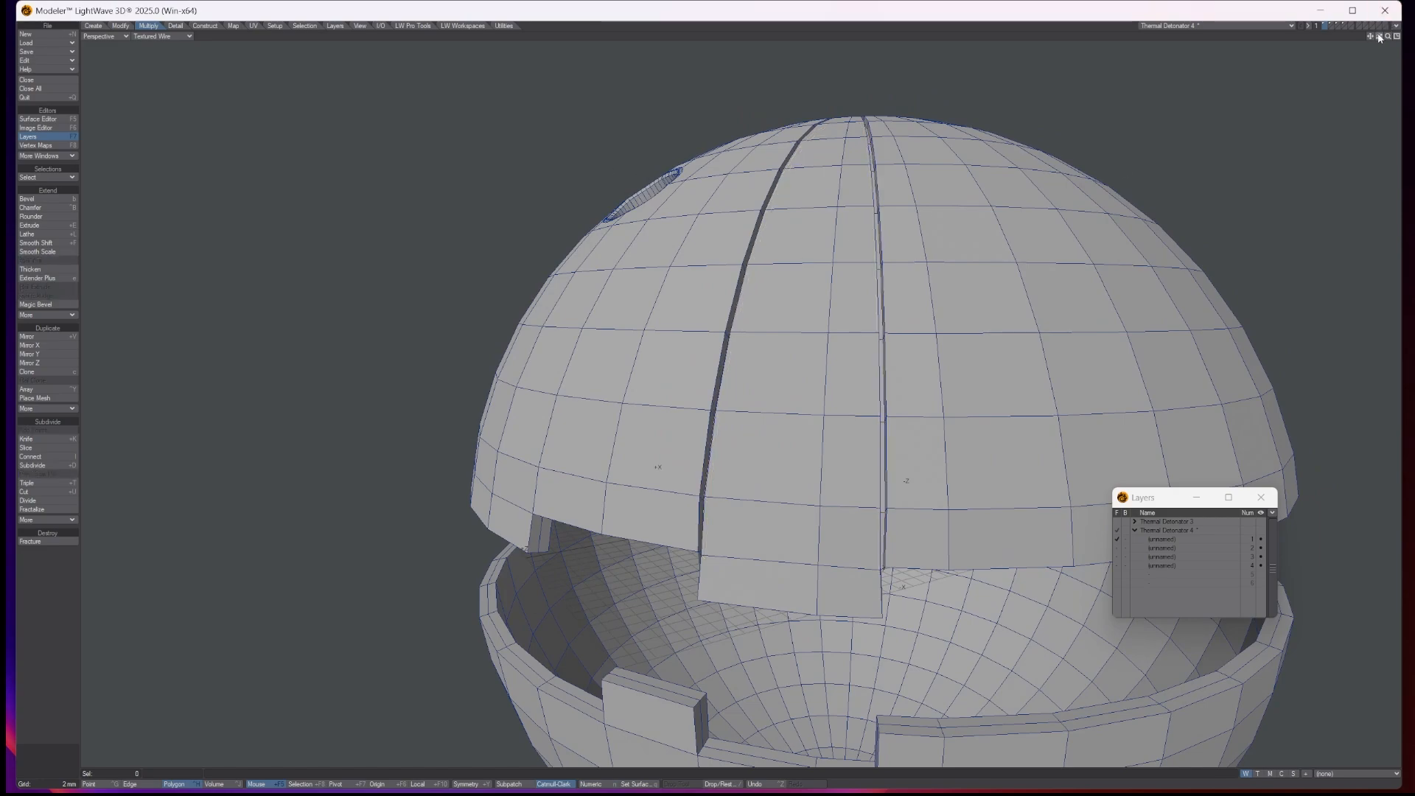
Step: Switch to Layout and examine the panel grooves on the earlier detonator model from several angles
mouse_move(1380, 36)
left_mouse_down()
mouse_move(1354, 90)
mouse_move(1406, 42)
left_mouse_up()
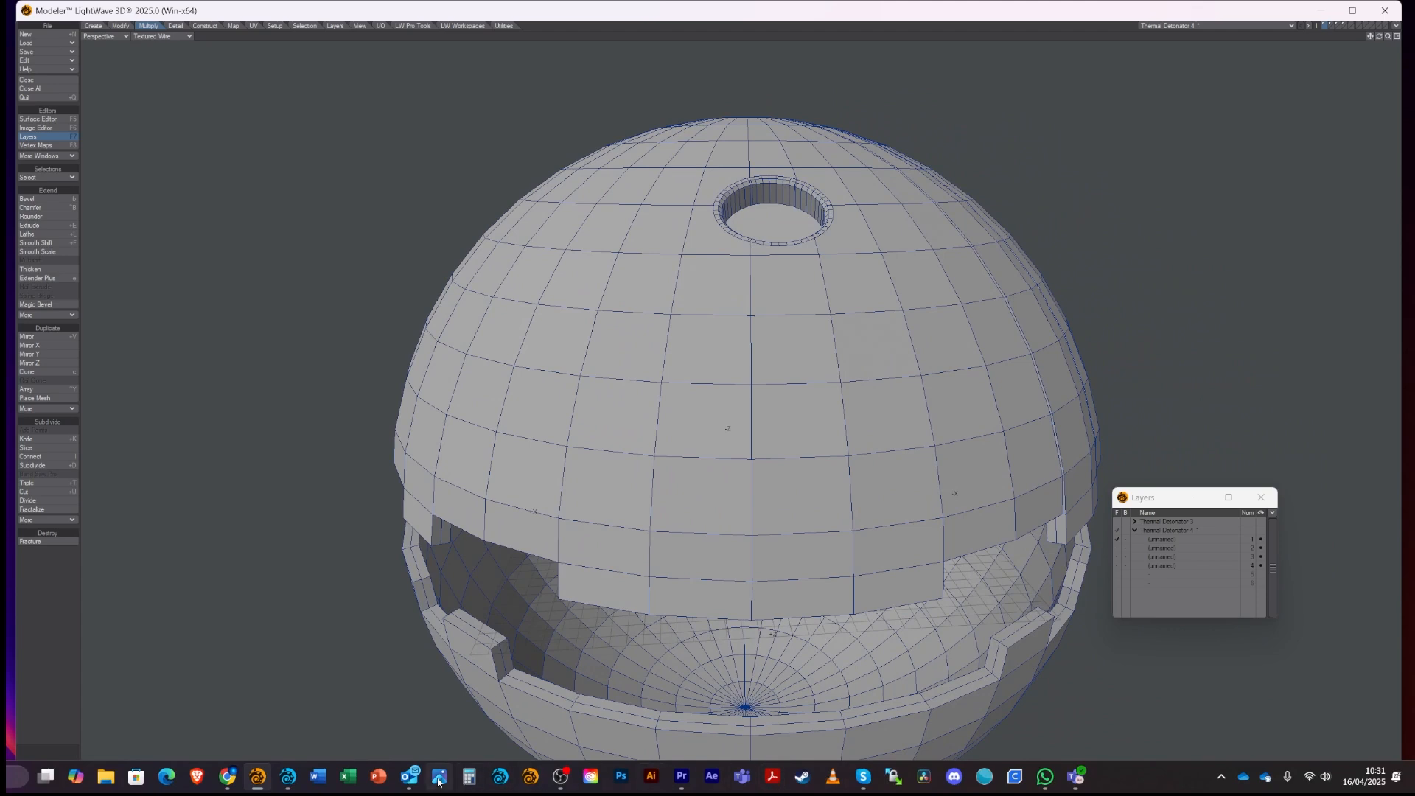
left_click(282, 775)
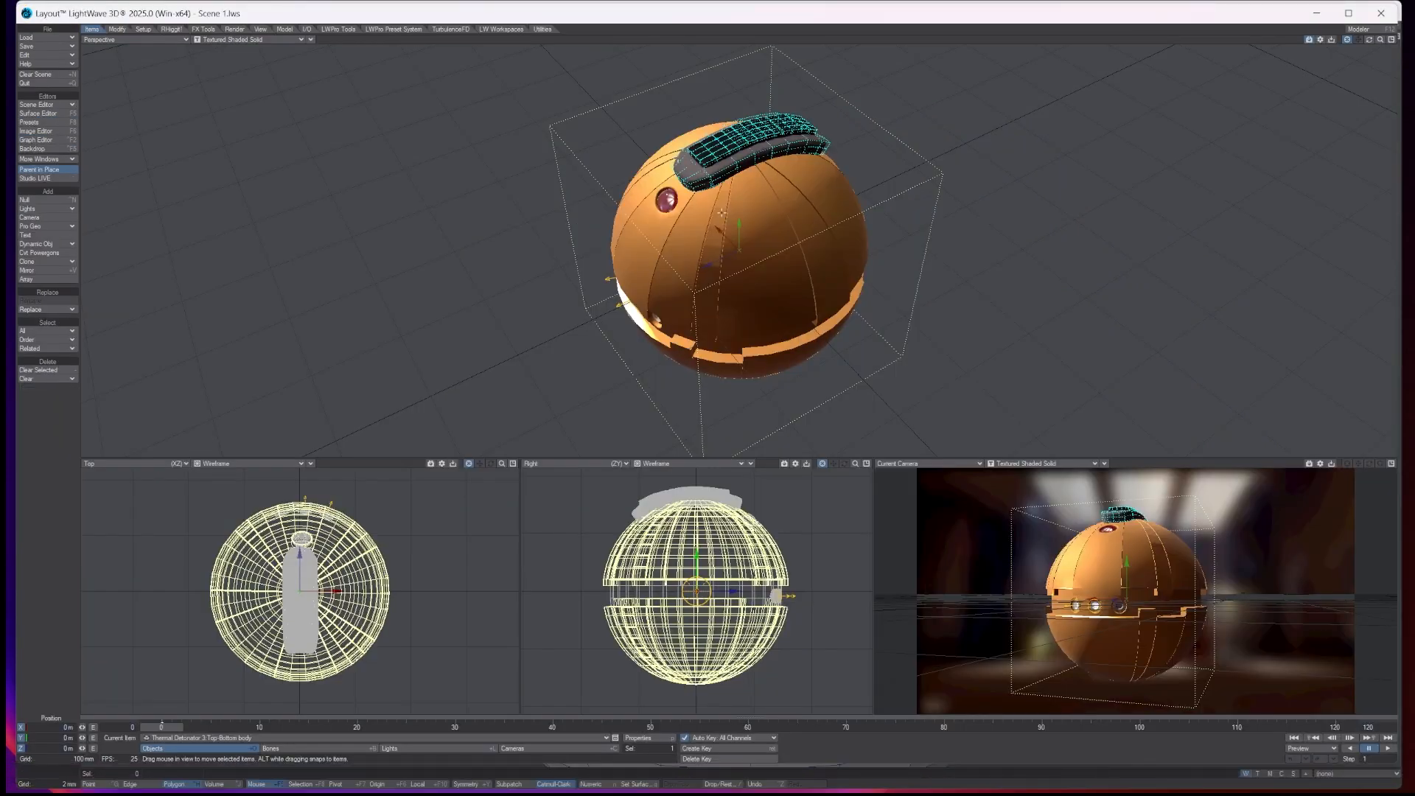
key("shift+h")
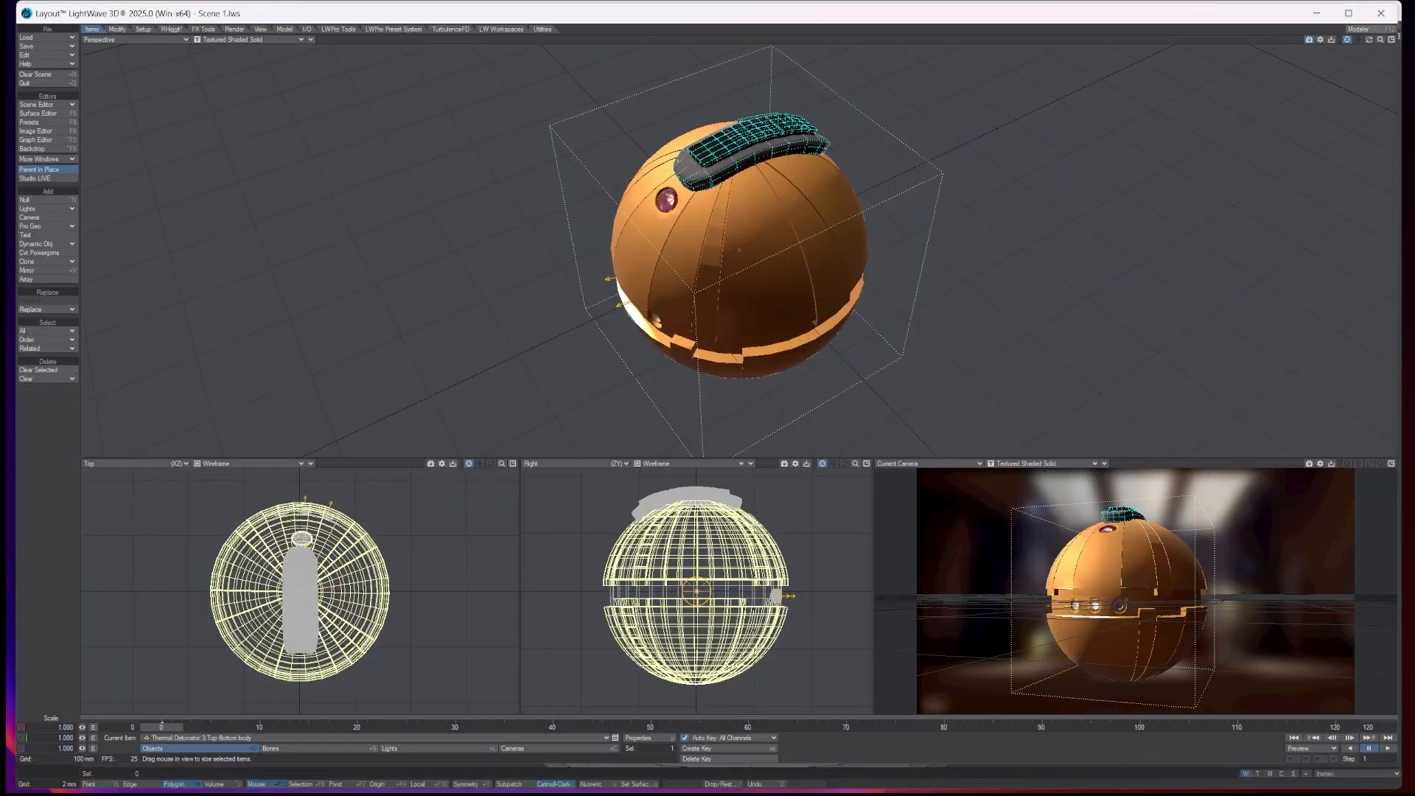
left_click_drag(1380, 40, 768, 227)
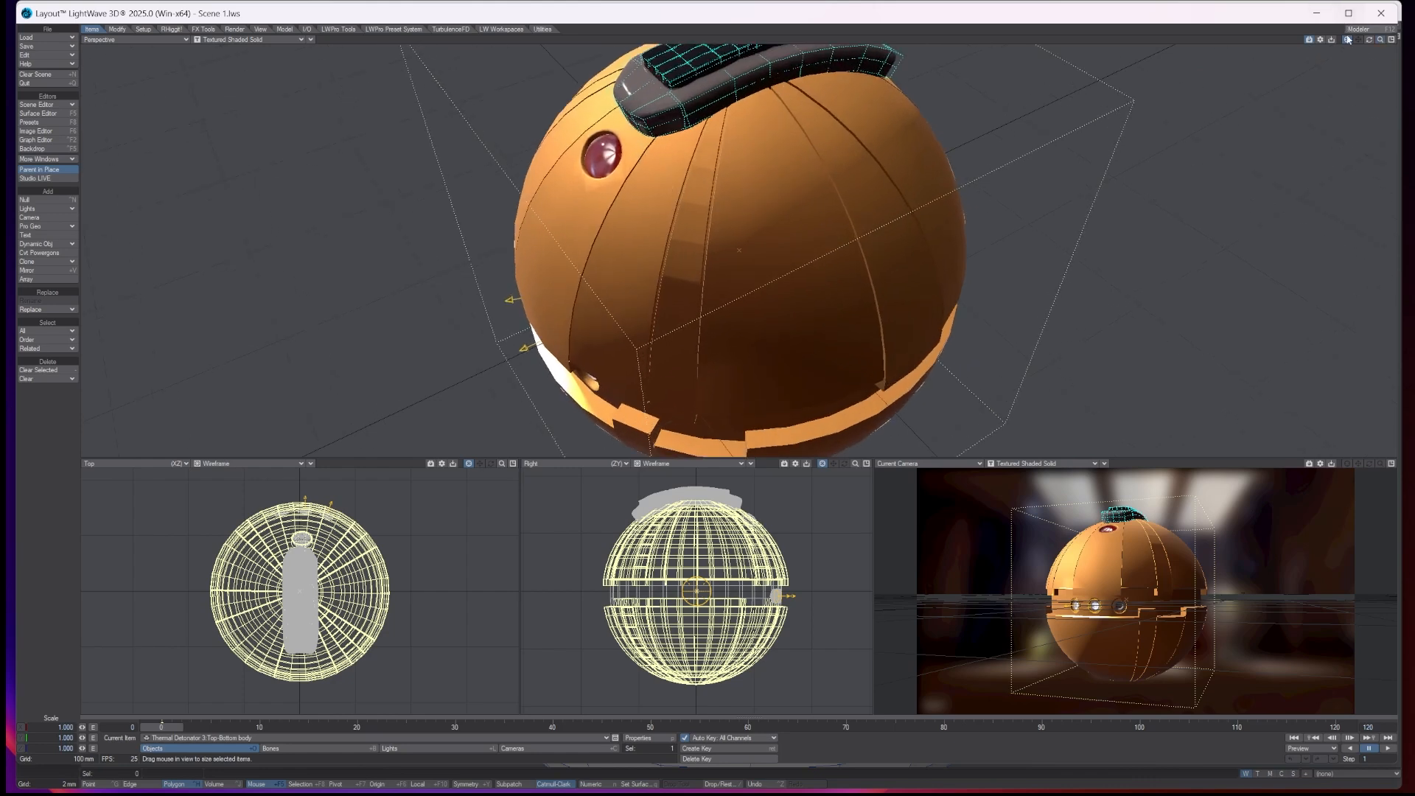
left_click_drag(1369, 41, 1337, 43)
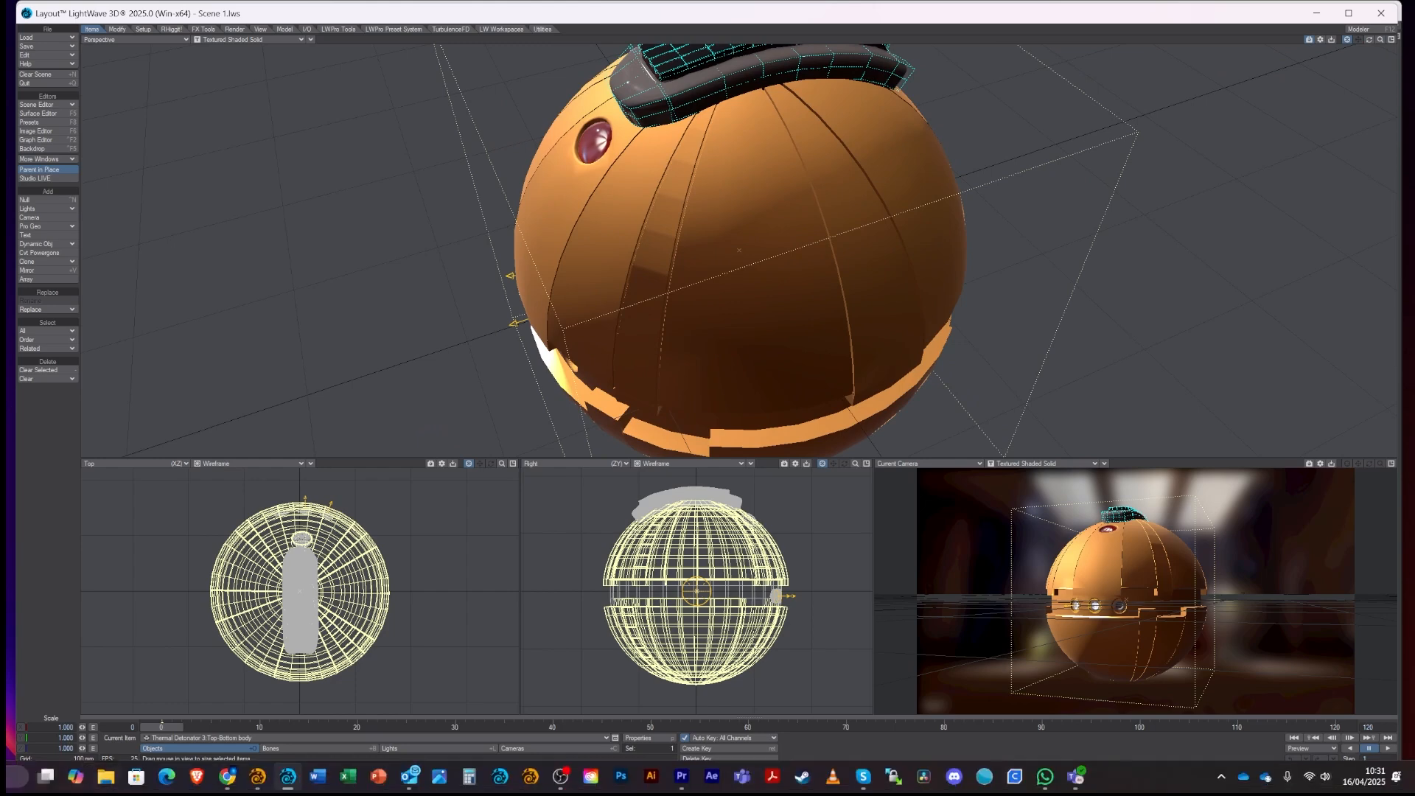
Step: Switch to Modeler, clear the selection and select the vertical edges running up the upper hemisphere from one front tab corner
left_click(257, 776)
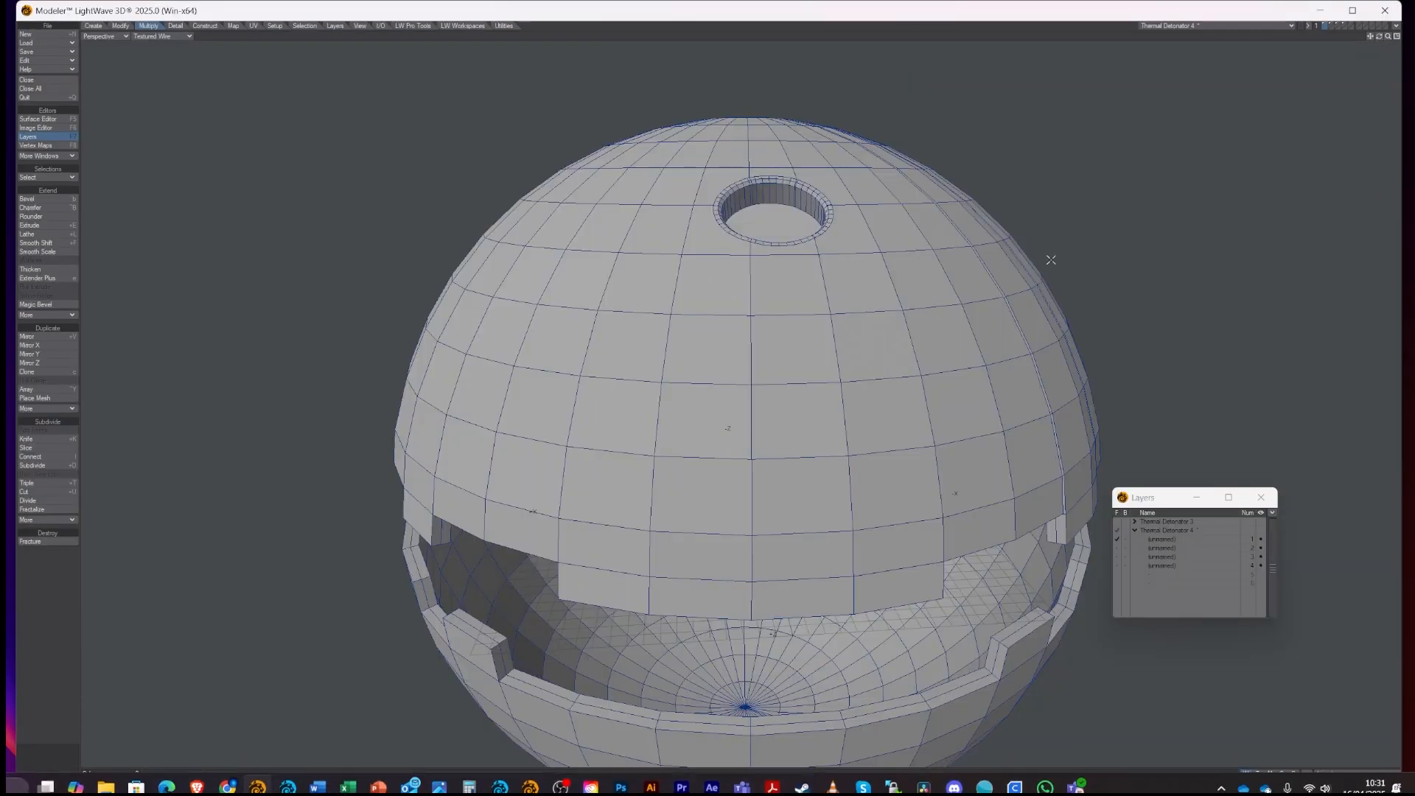
key("space")
key("space")
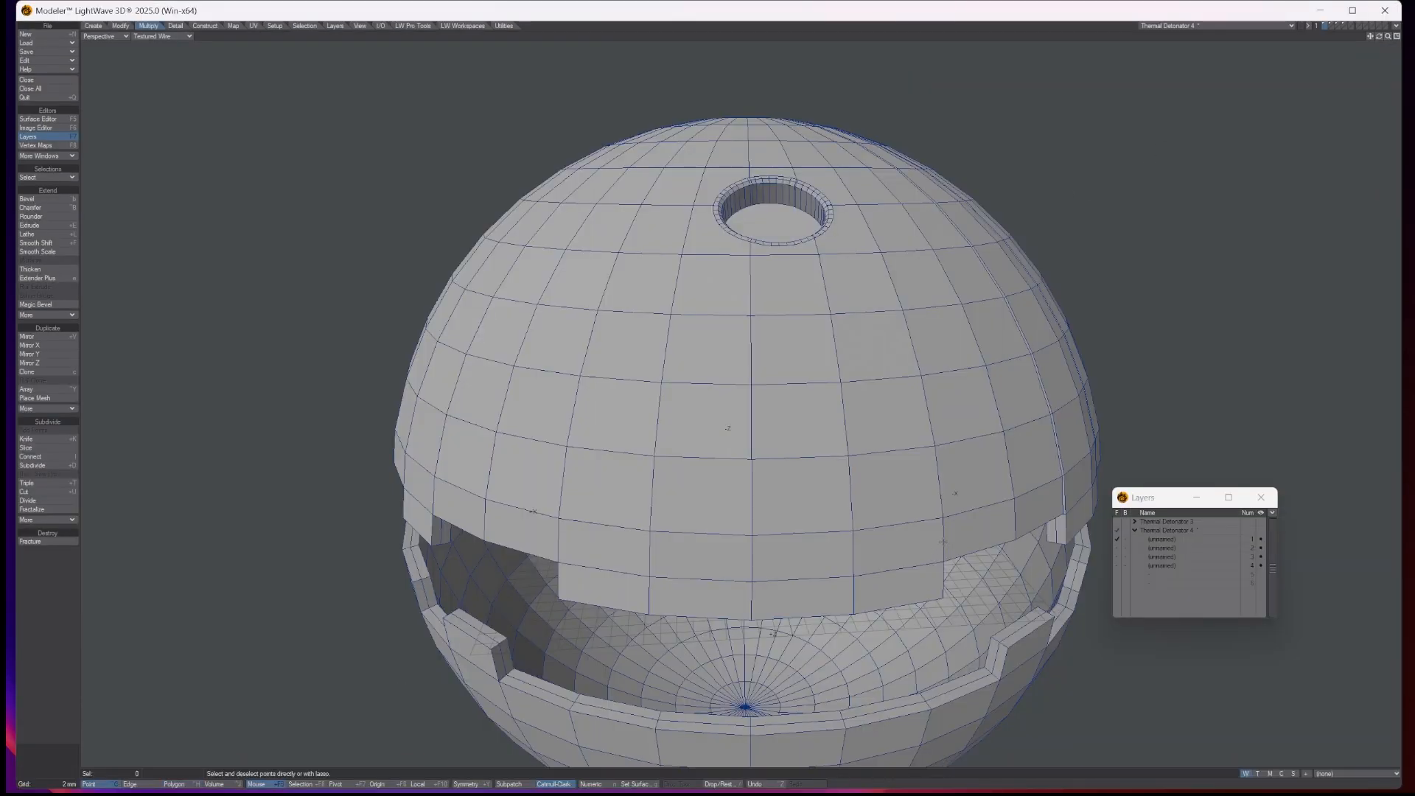
key("slash")
left_click(944, 537)
left_click_drag(942, 489, 888, 267)
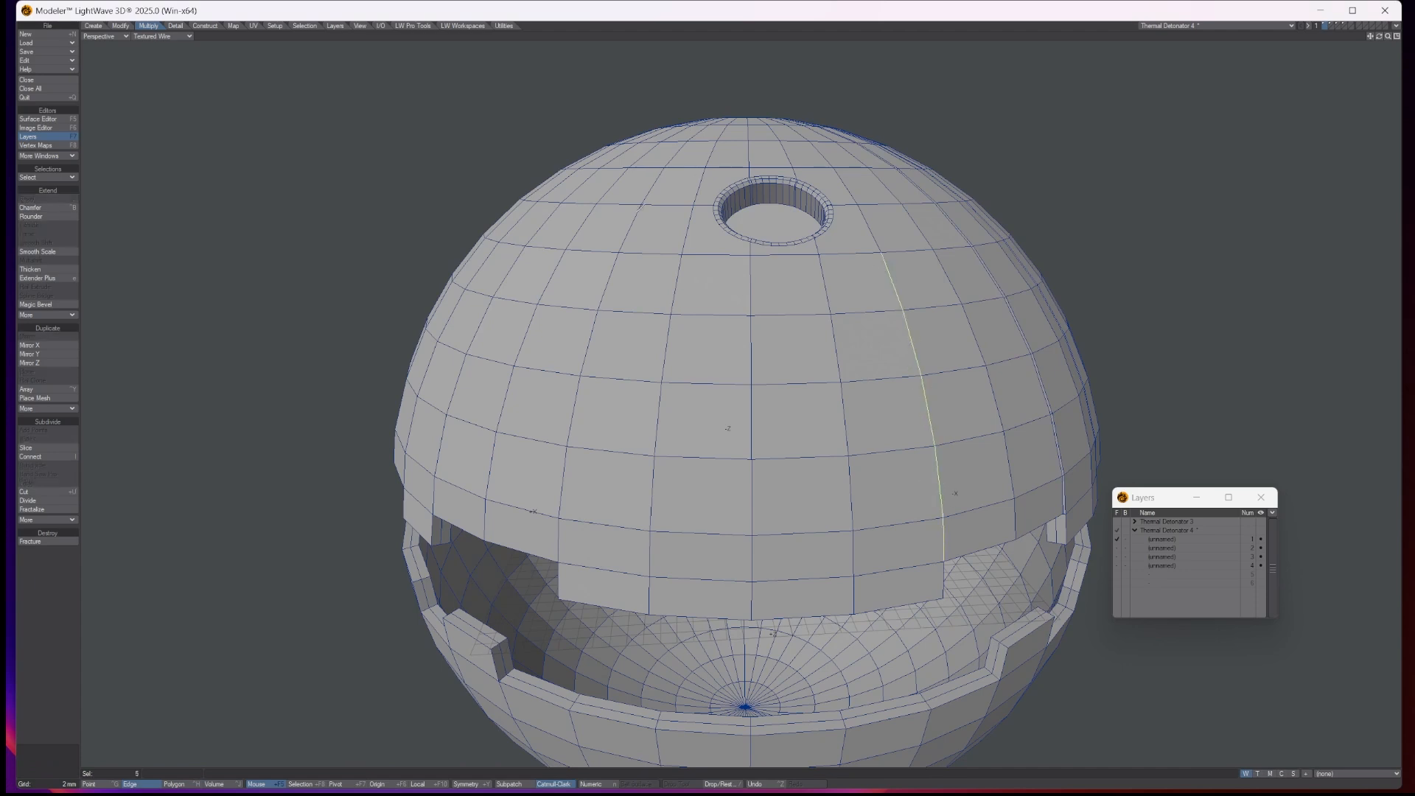
Step: Add the vertical edge line above the opposite tab corner and extend both edge lines past the round hole toward the pole
left_click(552, 542, "shift")
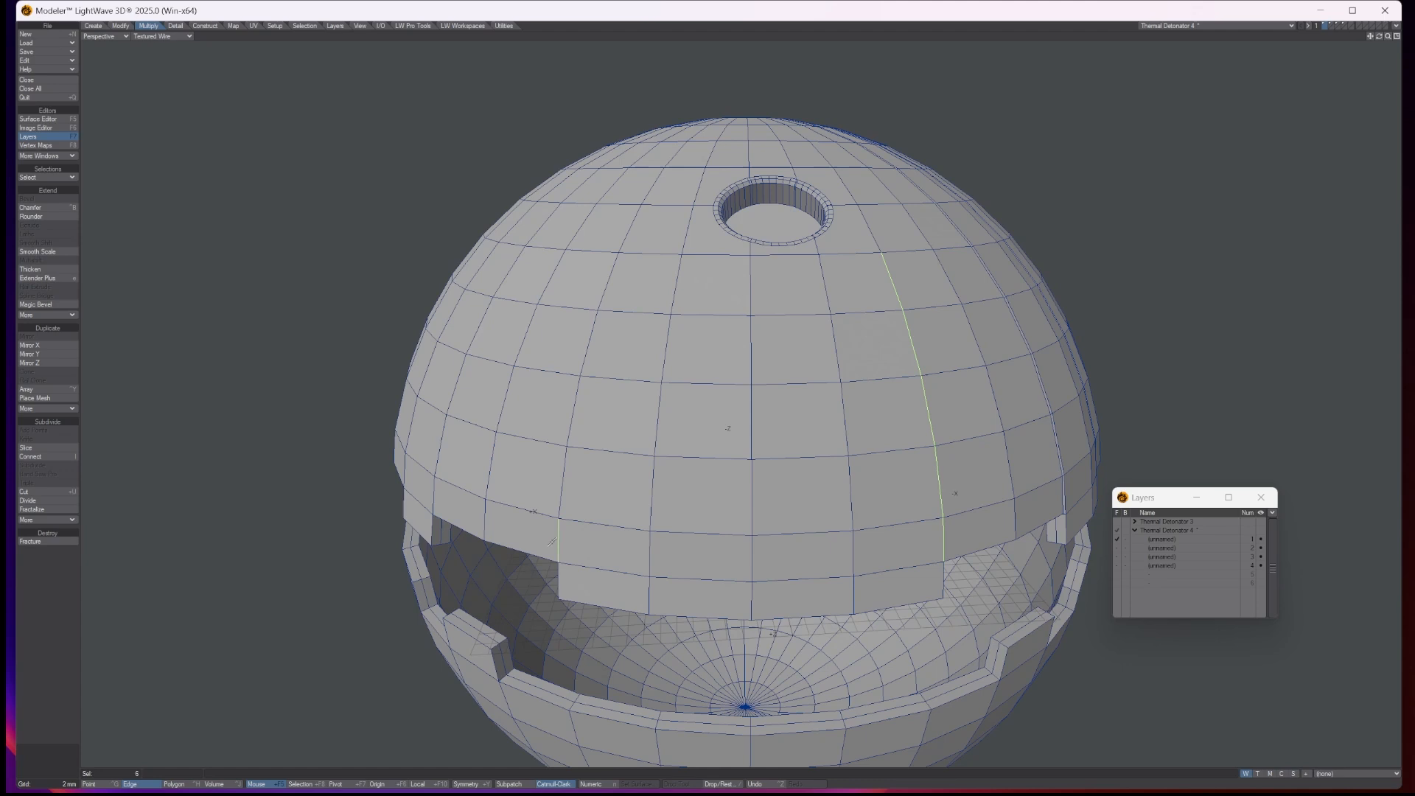
left_click(551, 496, "shift")
left_click_drag(566, 403, 602, 281)
left_click_drag(637, 219, 669, 154)
mouse_move(882, 196)
left_mouse_down()
mouse_move(868, 221)
mouse_move(844, 186)
left_mouse_up()
left_click_drag(807, 140, 801, 134)
left_click_drag(1383, 40, 1087, 72)
left_click(703, 146)
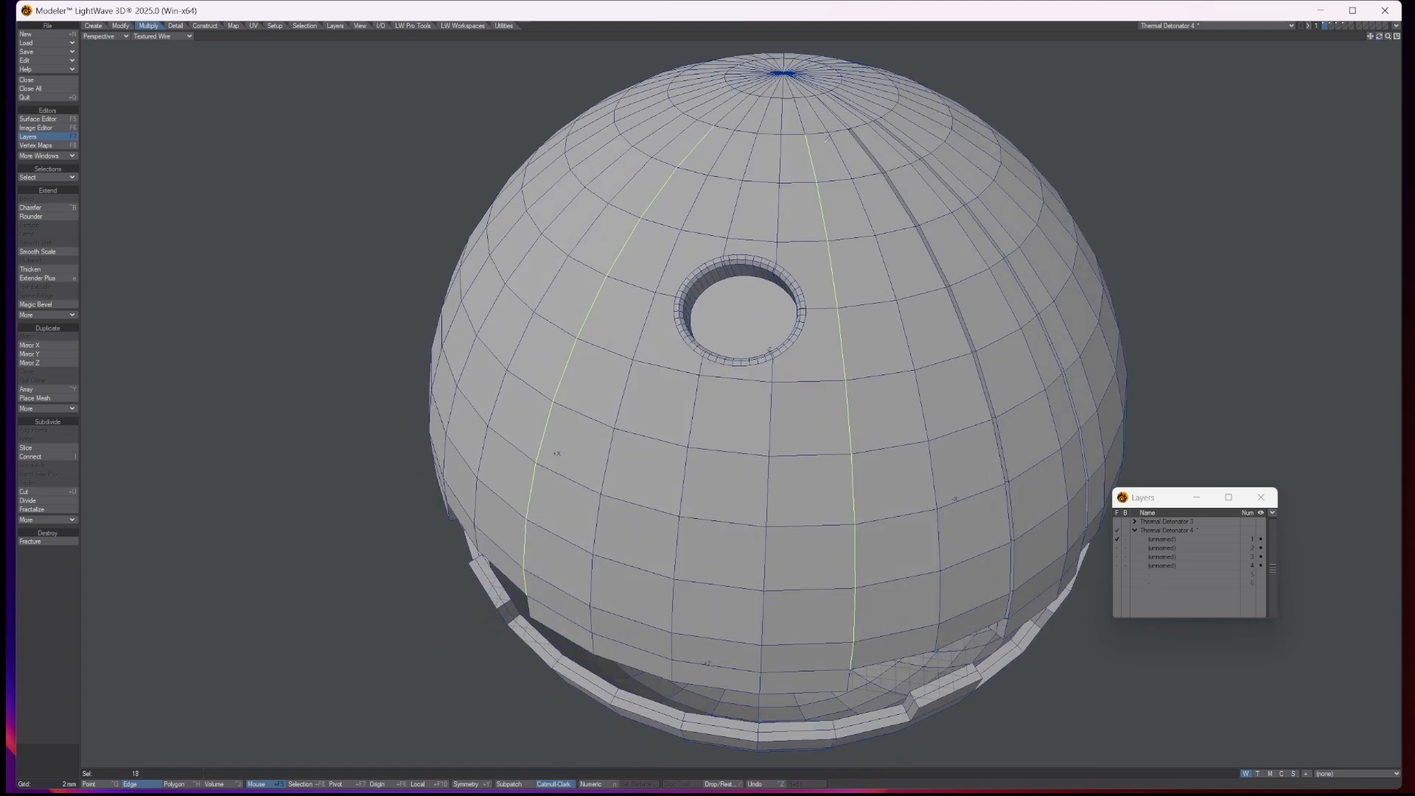
Step: Bevel the two edge lines into narrow strips and convert the edge selection to the strips' polygons
left_click(33, 313)
left_click(34, 313)
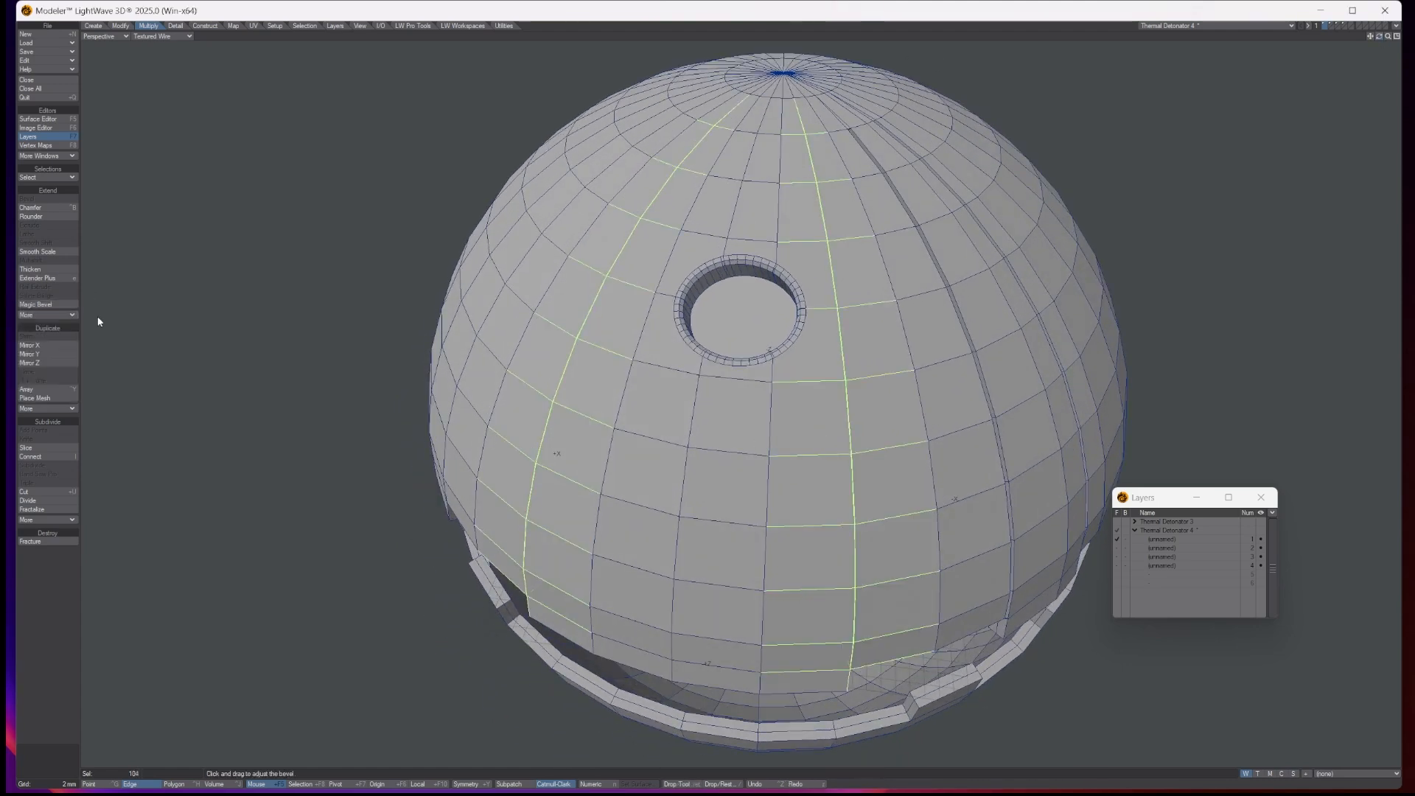
left_click_drag(846, 365, 868, 367)
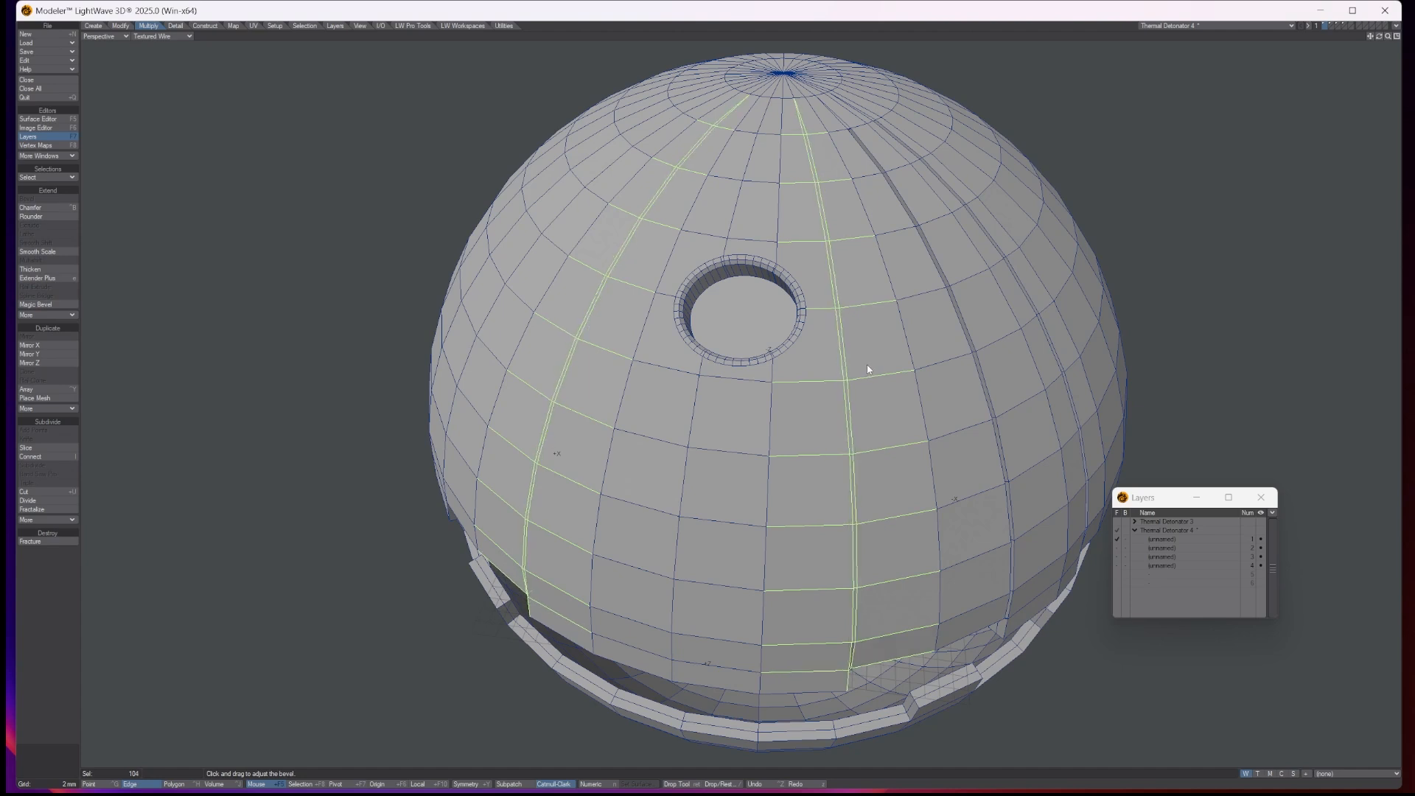
key("space")
key("ctrl+h")
key("ctrl+h")
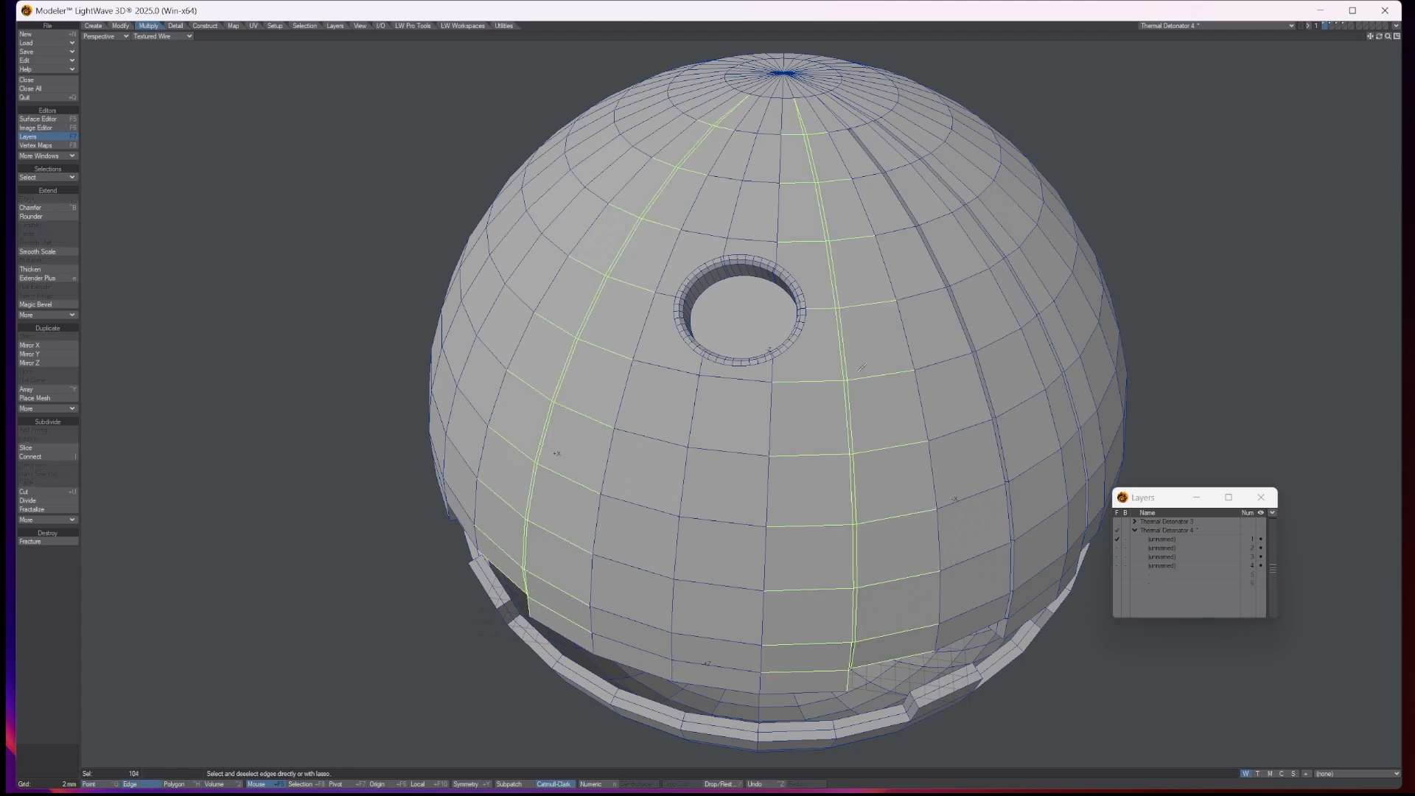
left_click(304, 26)
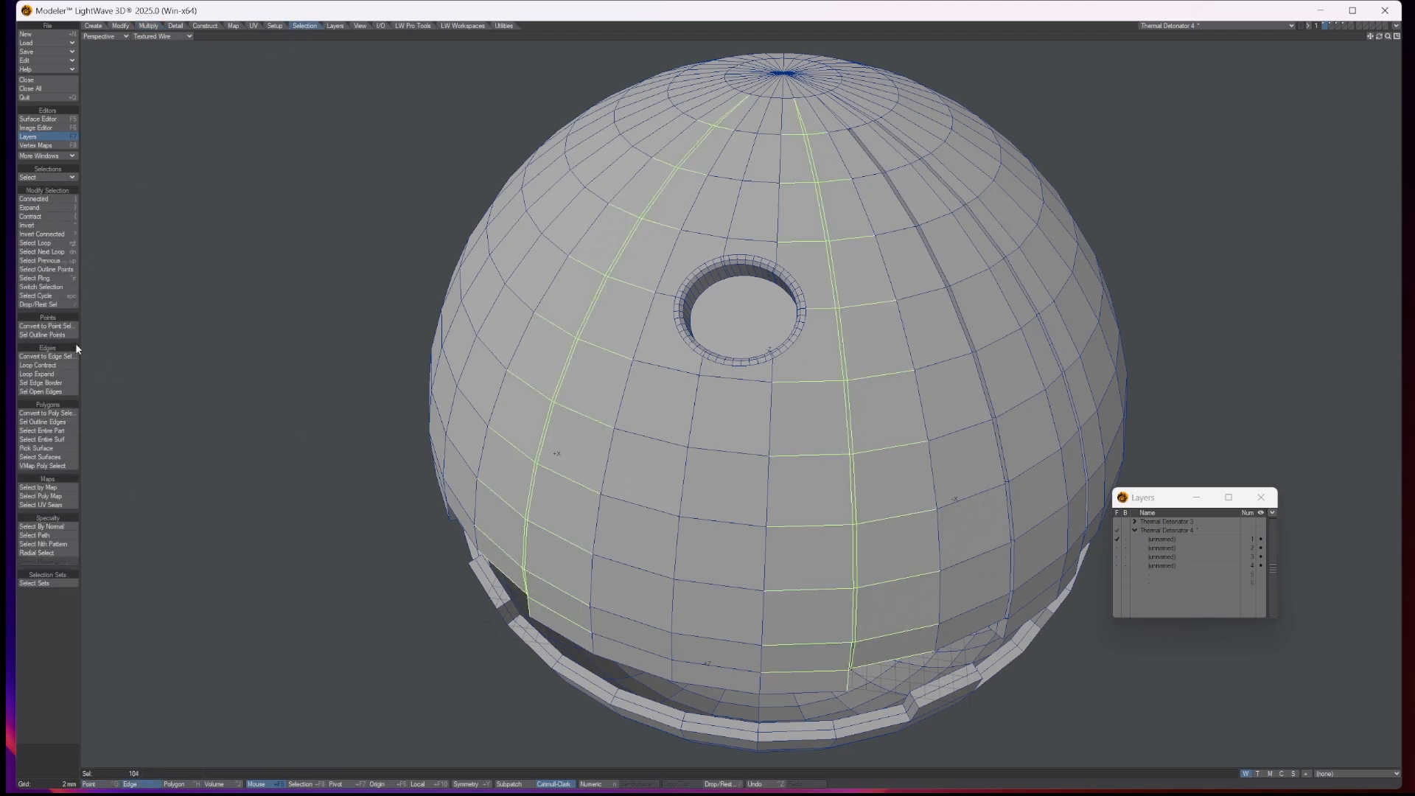
left_click(43, 414)
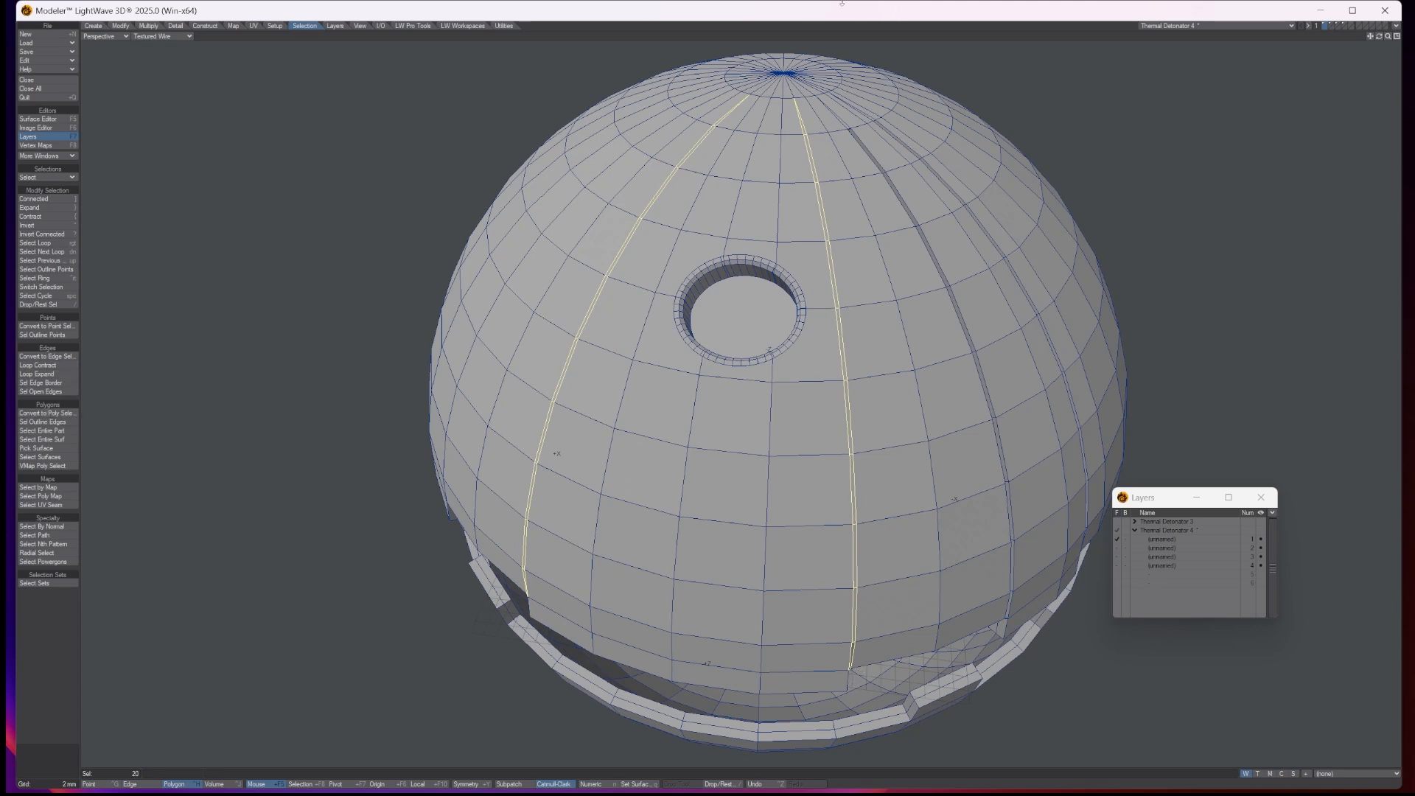
Step: Multishift the two narrow strips inward as grouped polygons with a shift of -1 mm and zero inset, and deselect them
left_click(148, 26)
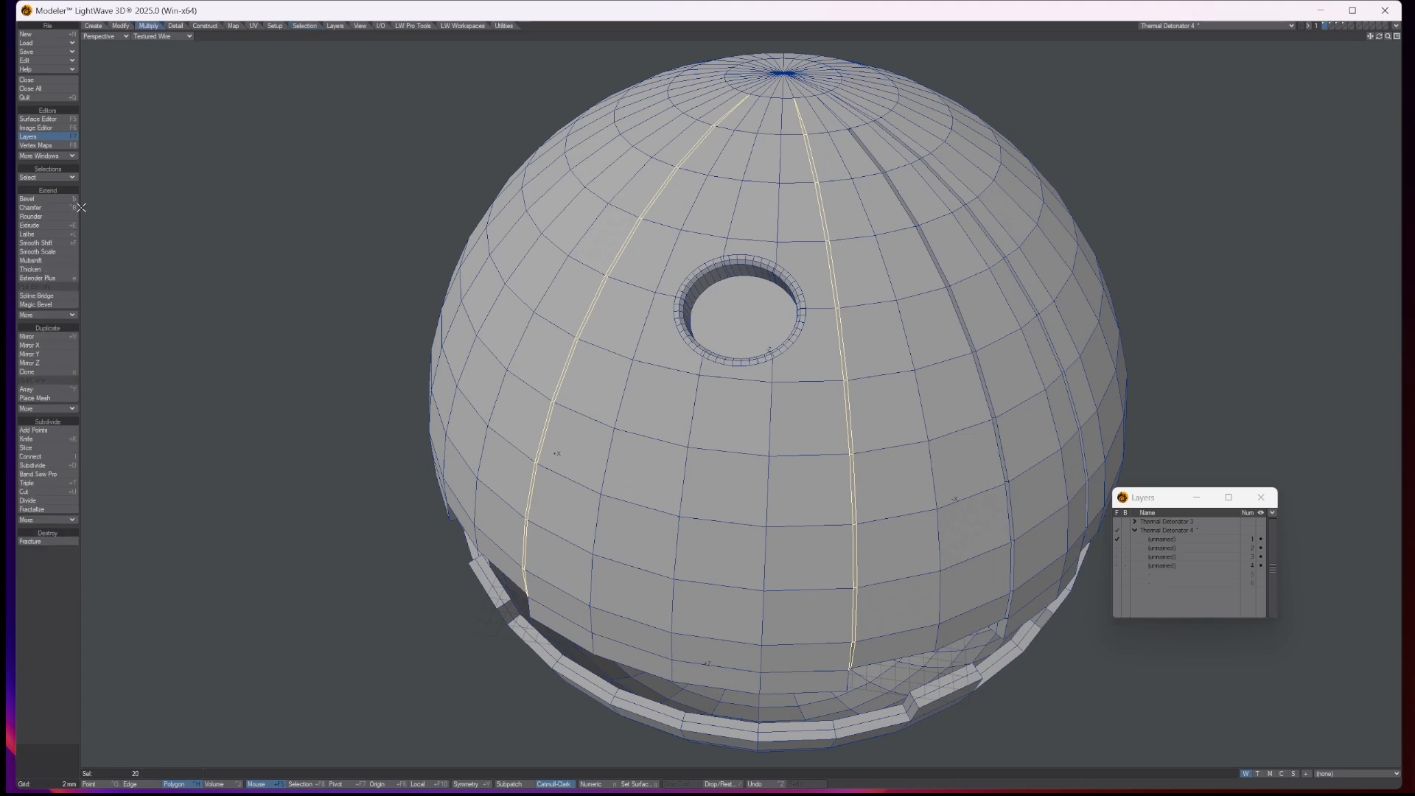
left_click(42, 262)
key("n")
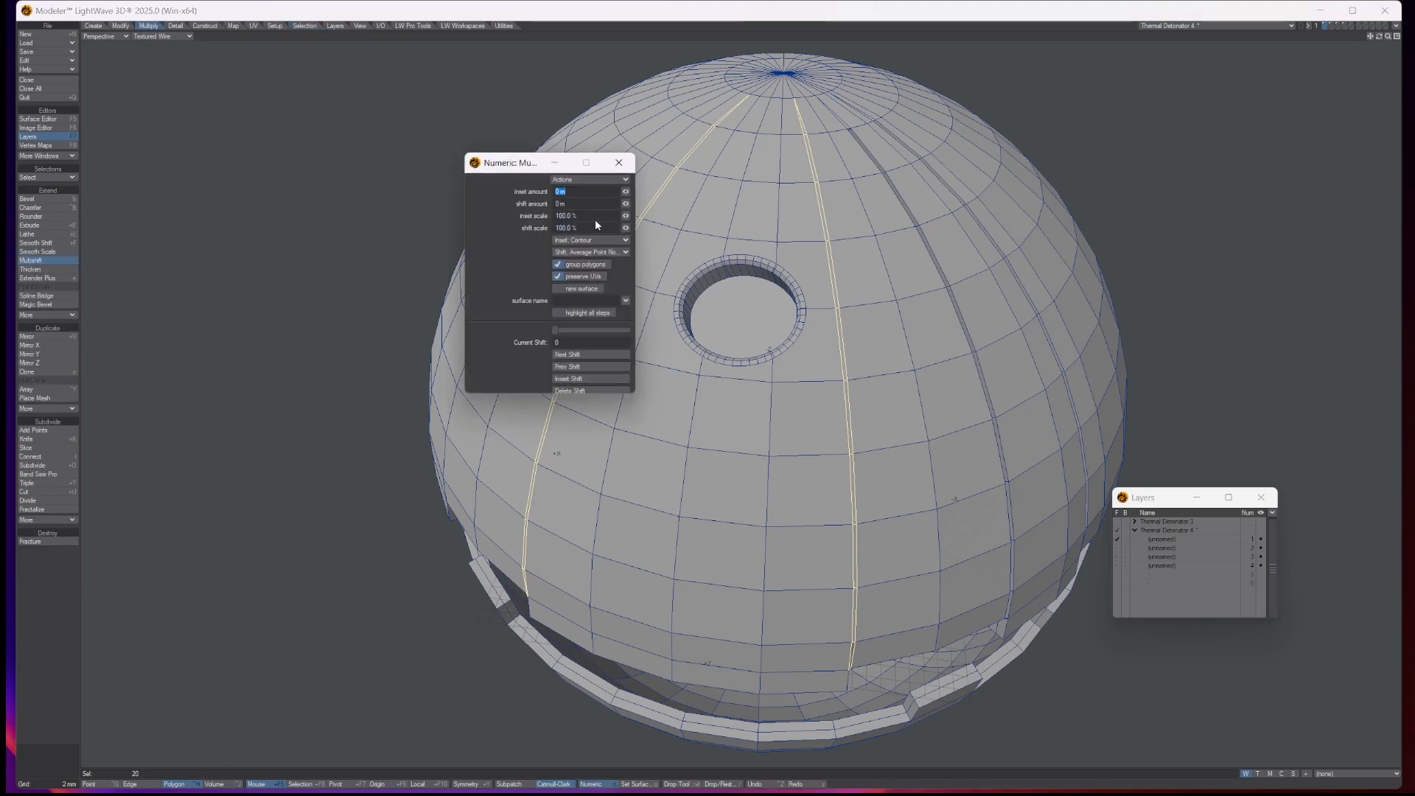
left_click_drag(574, 204, 541, 199)
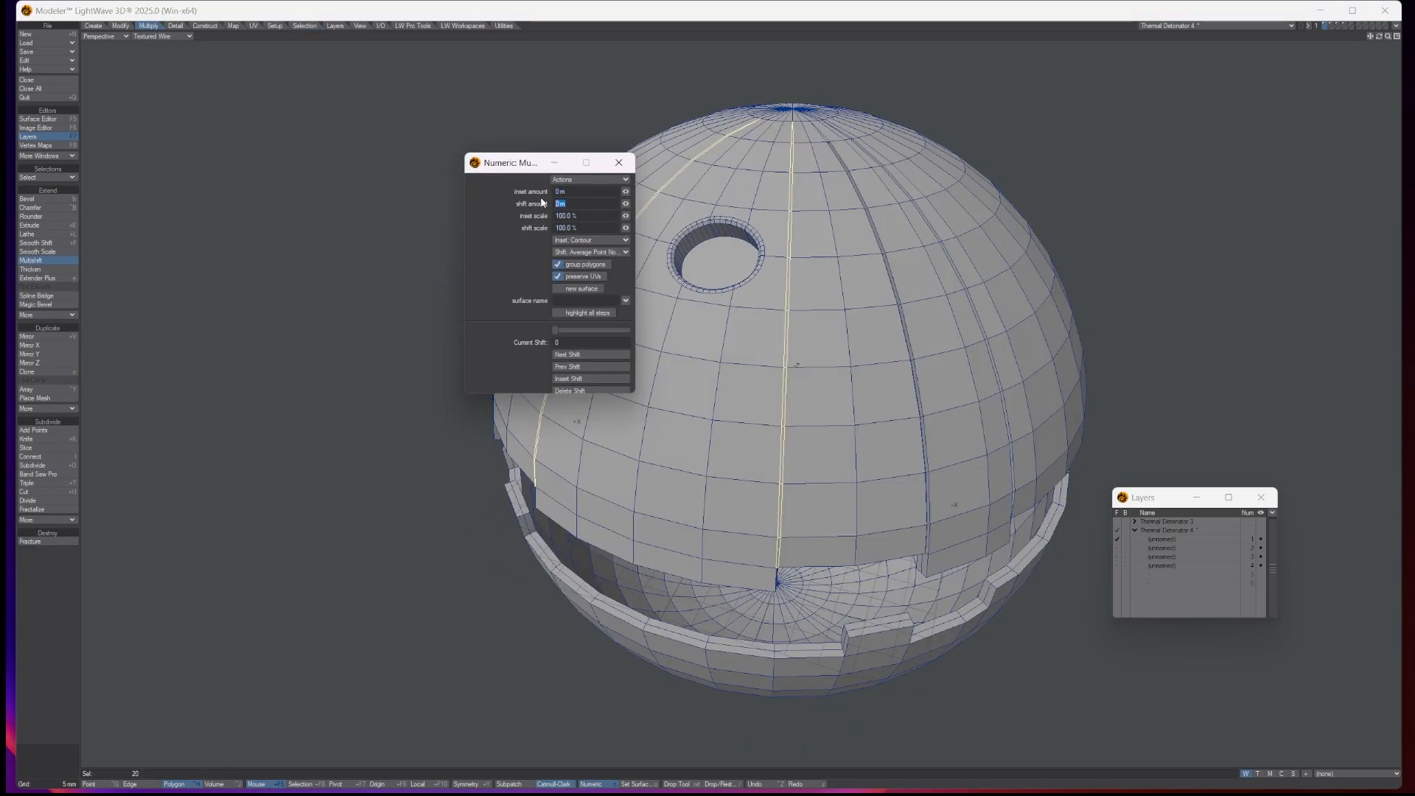
type("1")
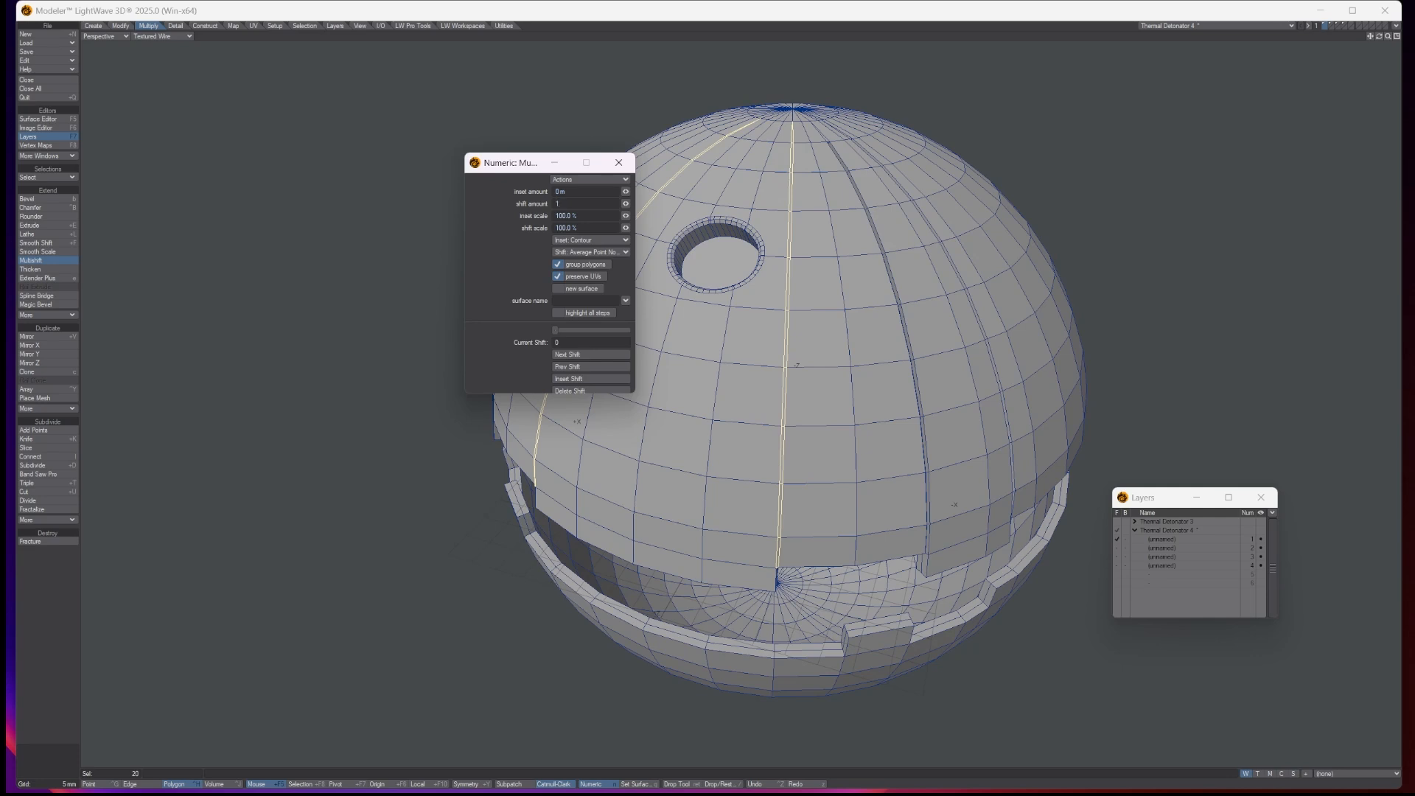
key("Return")
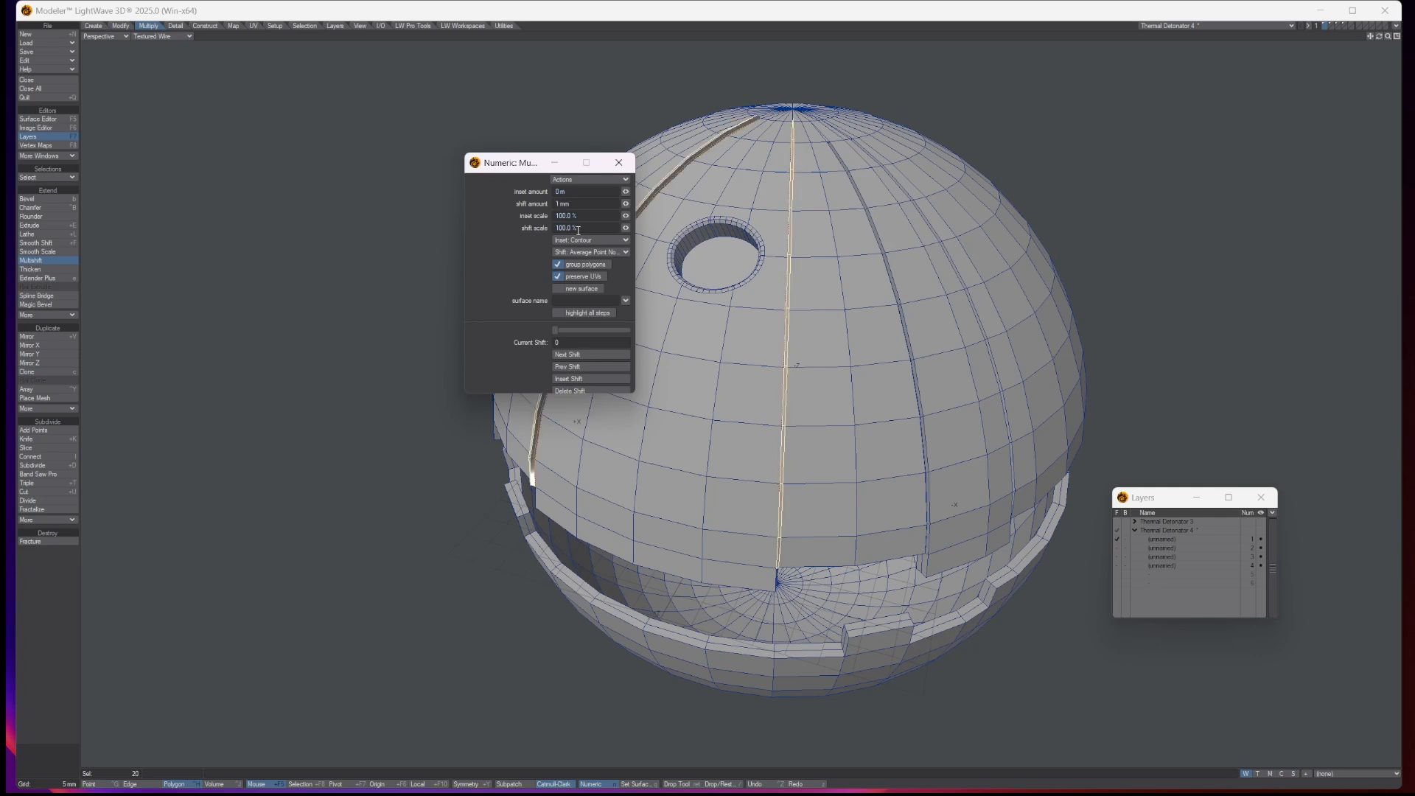
left_click_drag(585, 202, 531, 203)
type("-1 mm")
key("Return")
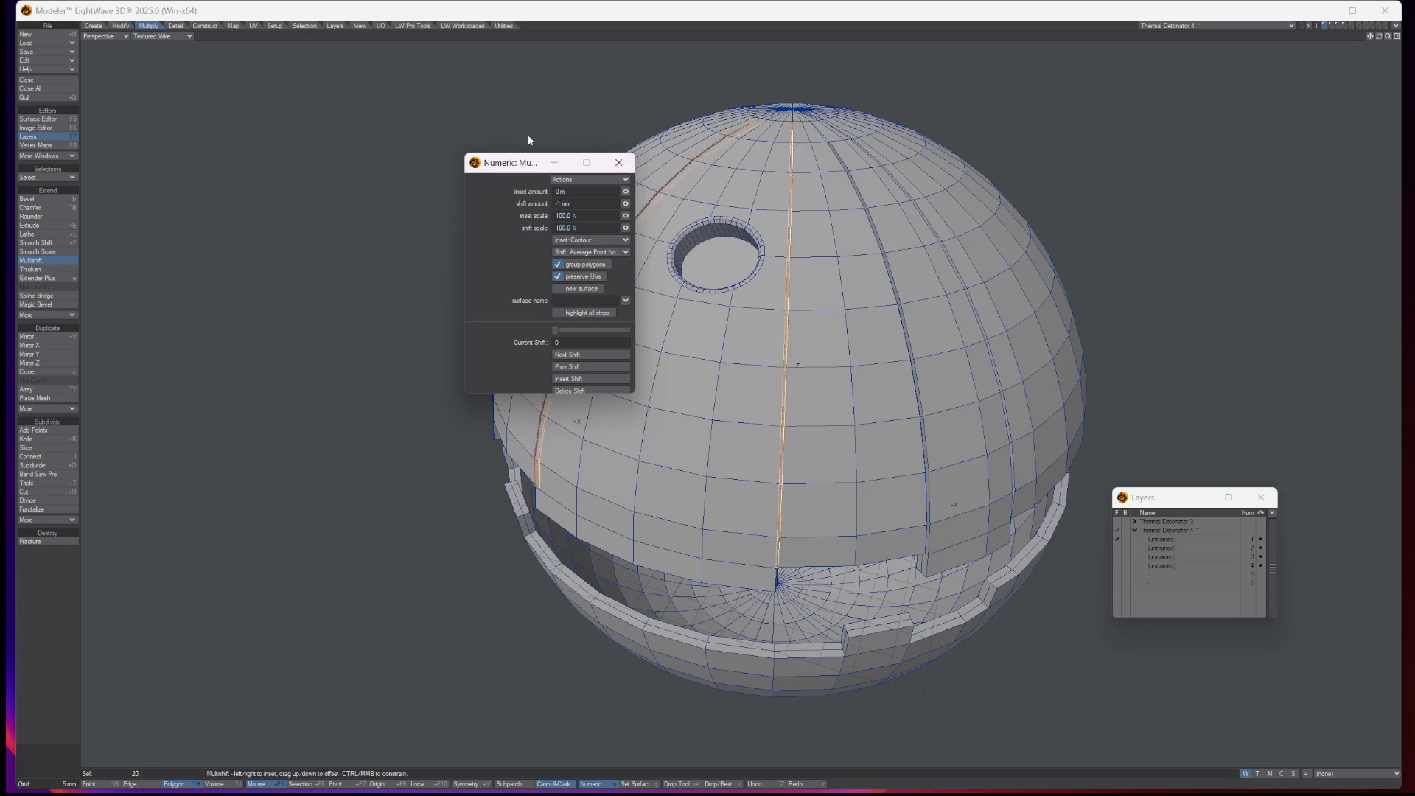
left_click_drag(516, 163, 310, 140)
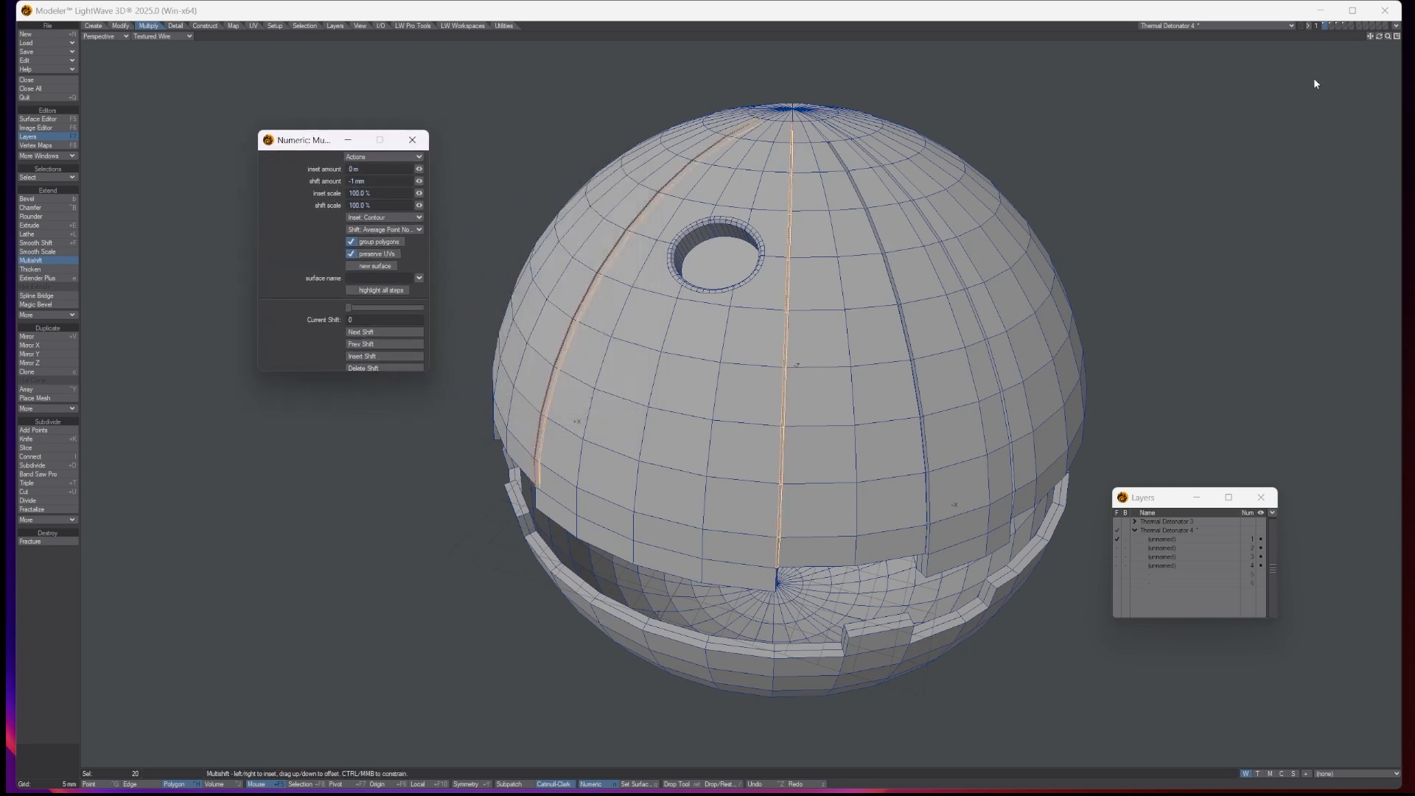
key("space")
key("slash")
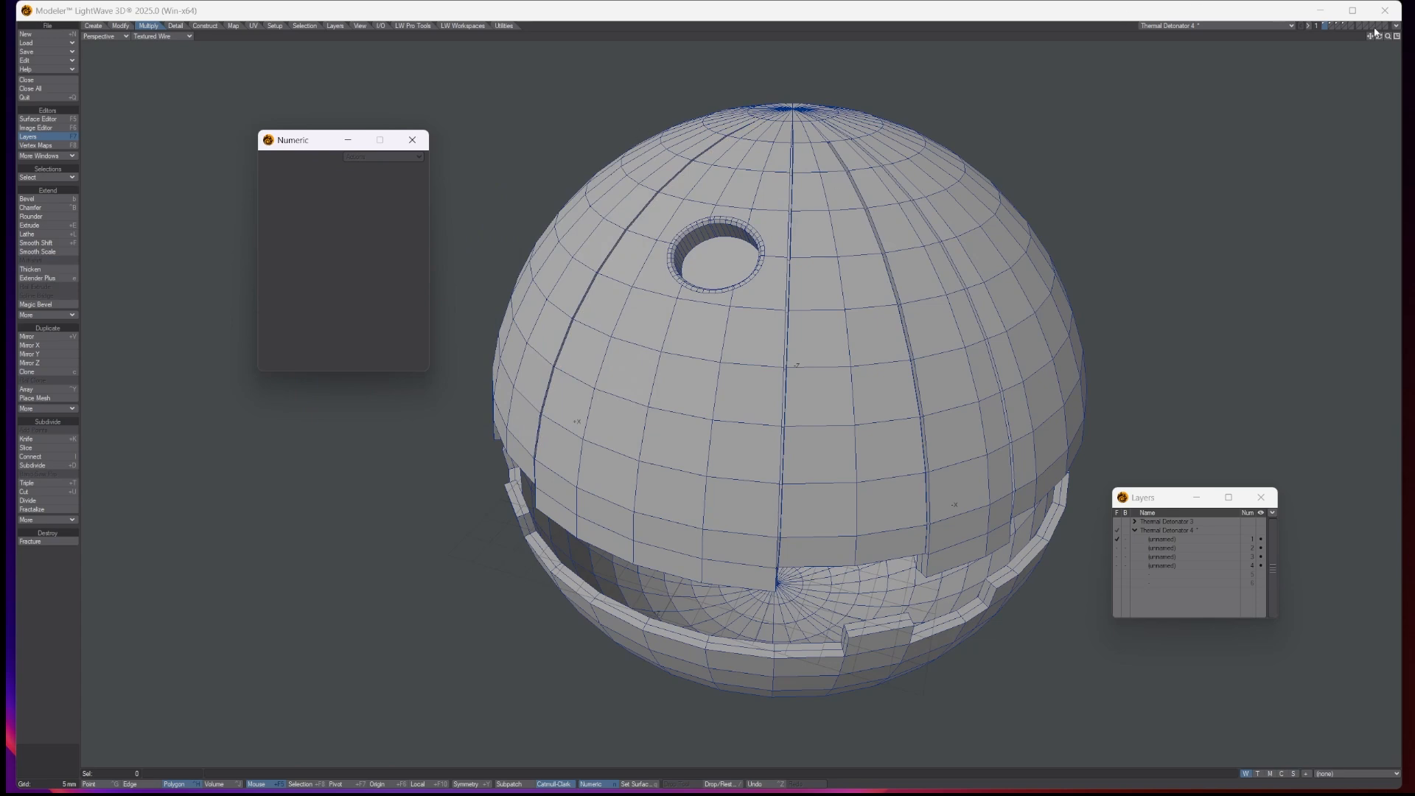
Step: Examine the grooves all around the new sphere and compare them with those on the Thermal Detonator 3 object
left_click_drag(1379, 36, 1411, 36)
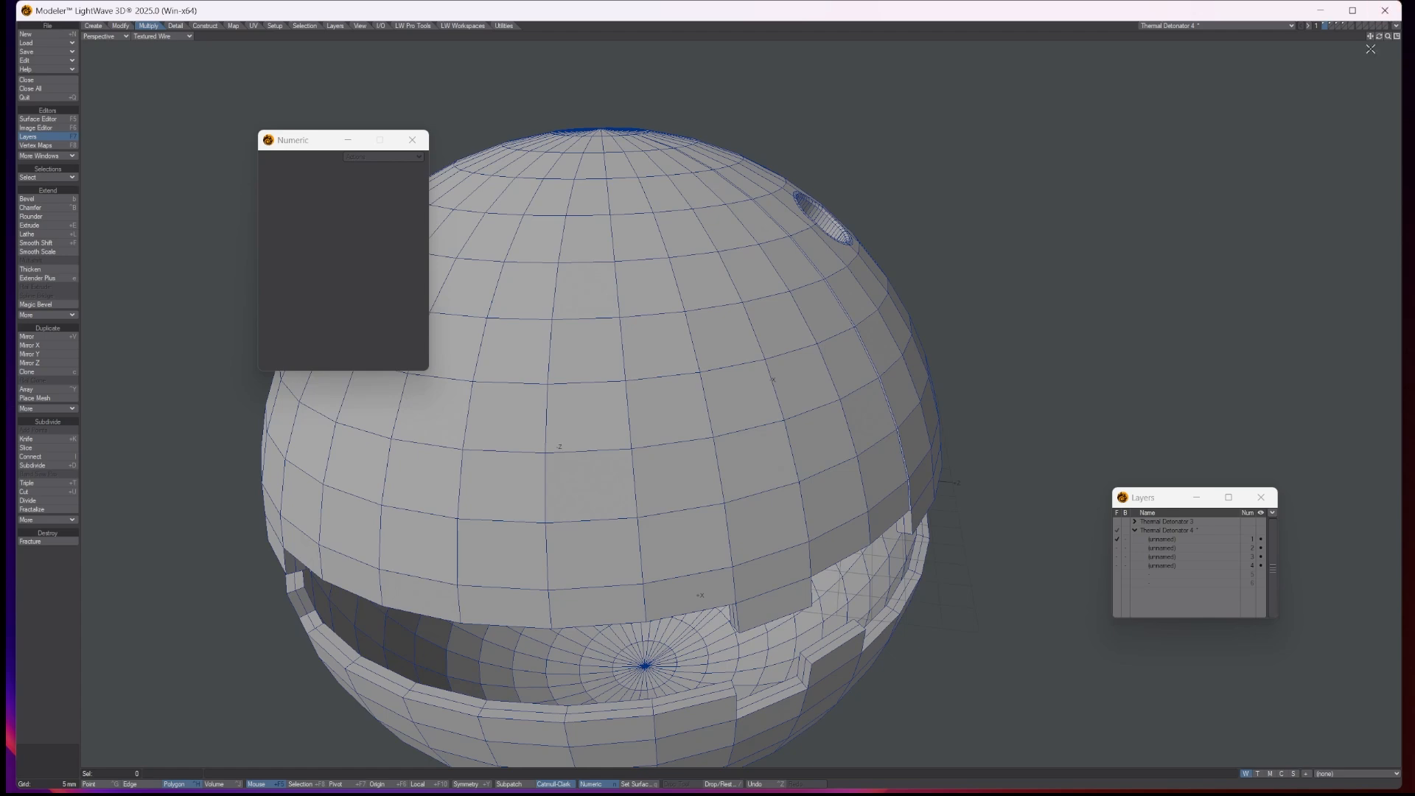
left_click_drag(1379, 37, 1382, 9)
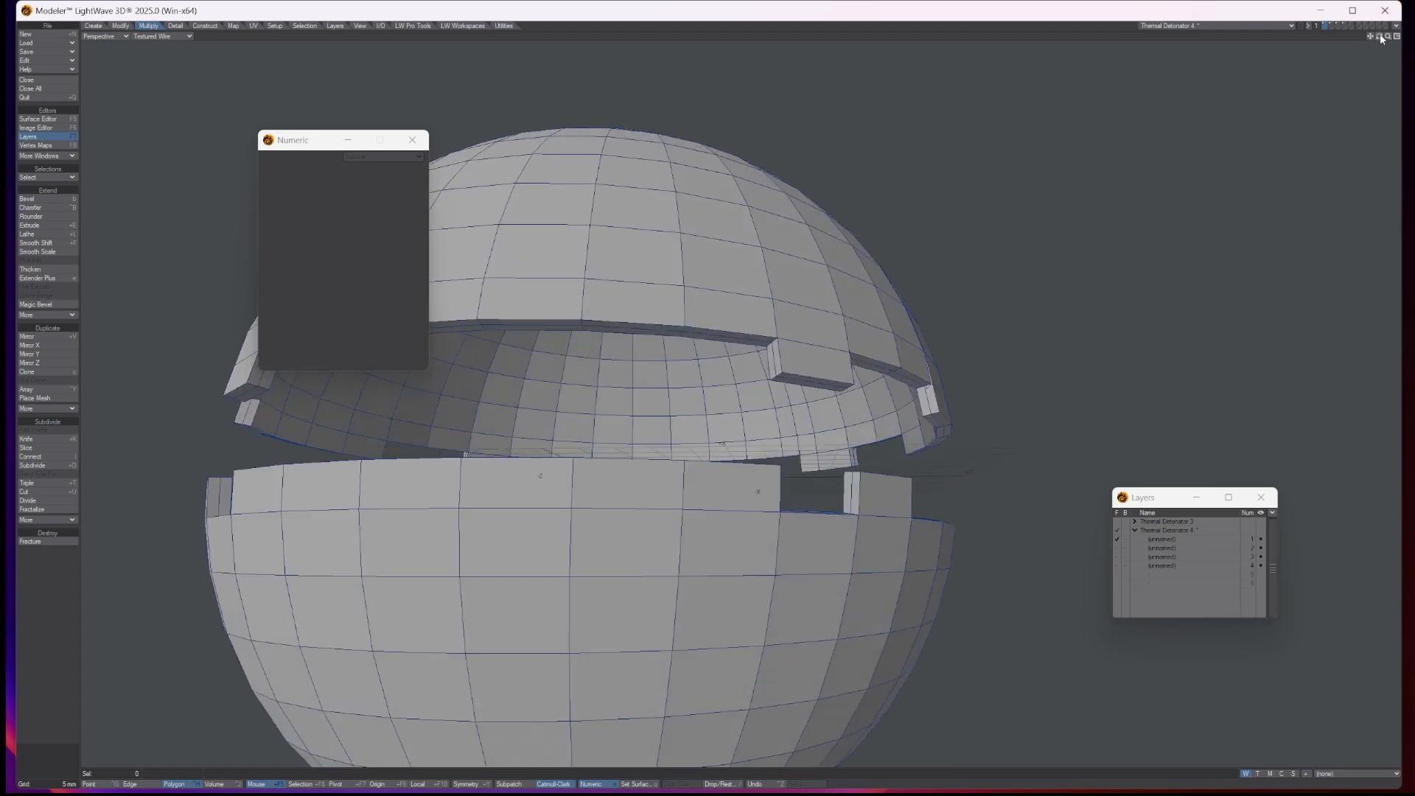
left_click_drag(1378, 36, 1220, 47)
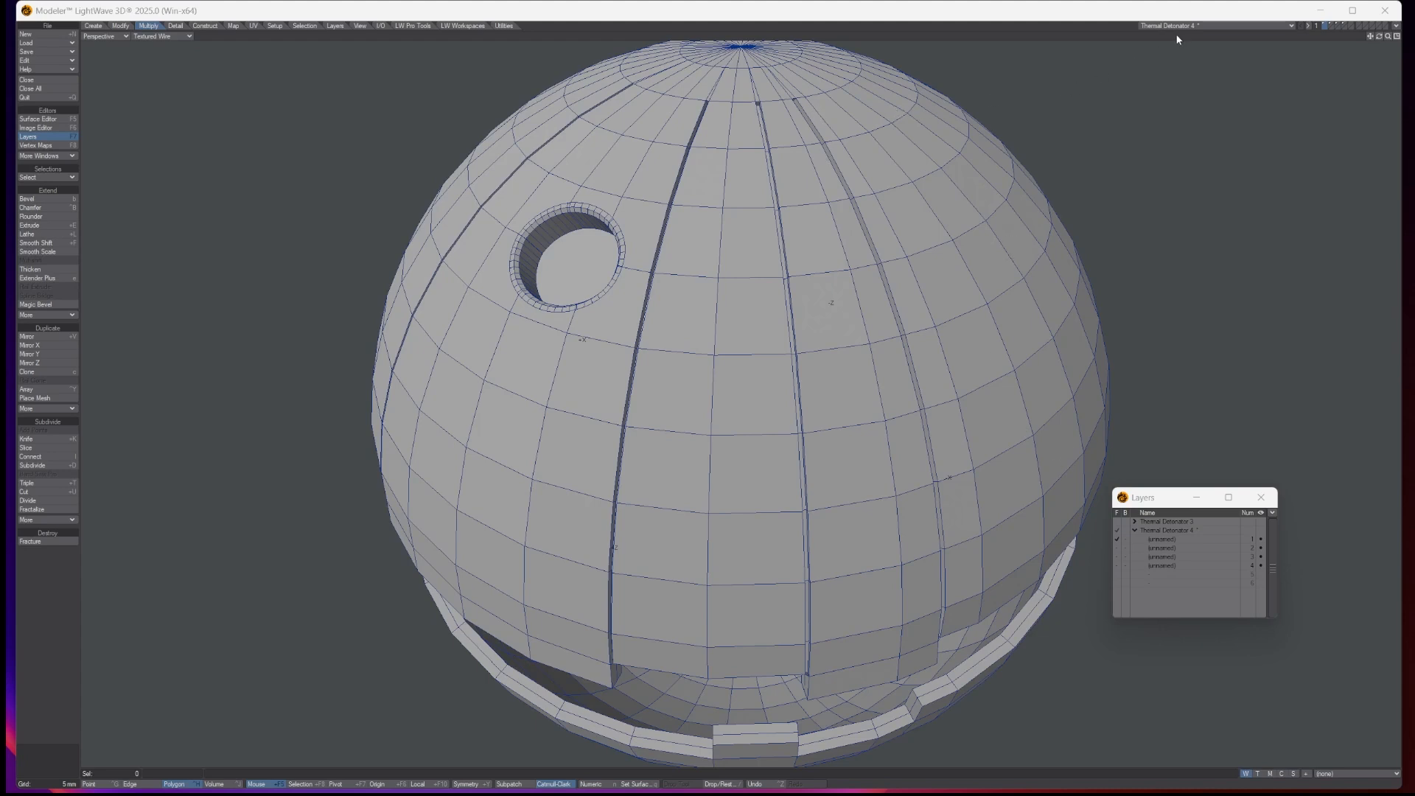
left_click(1184, 26)
left_click(1187, 17)
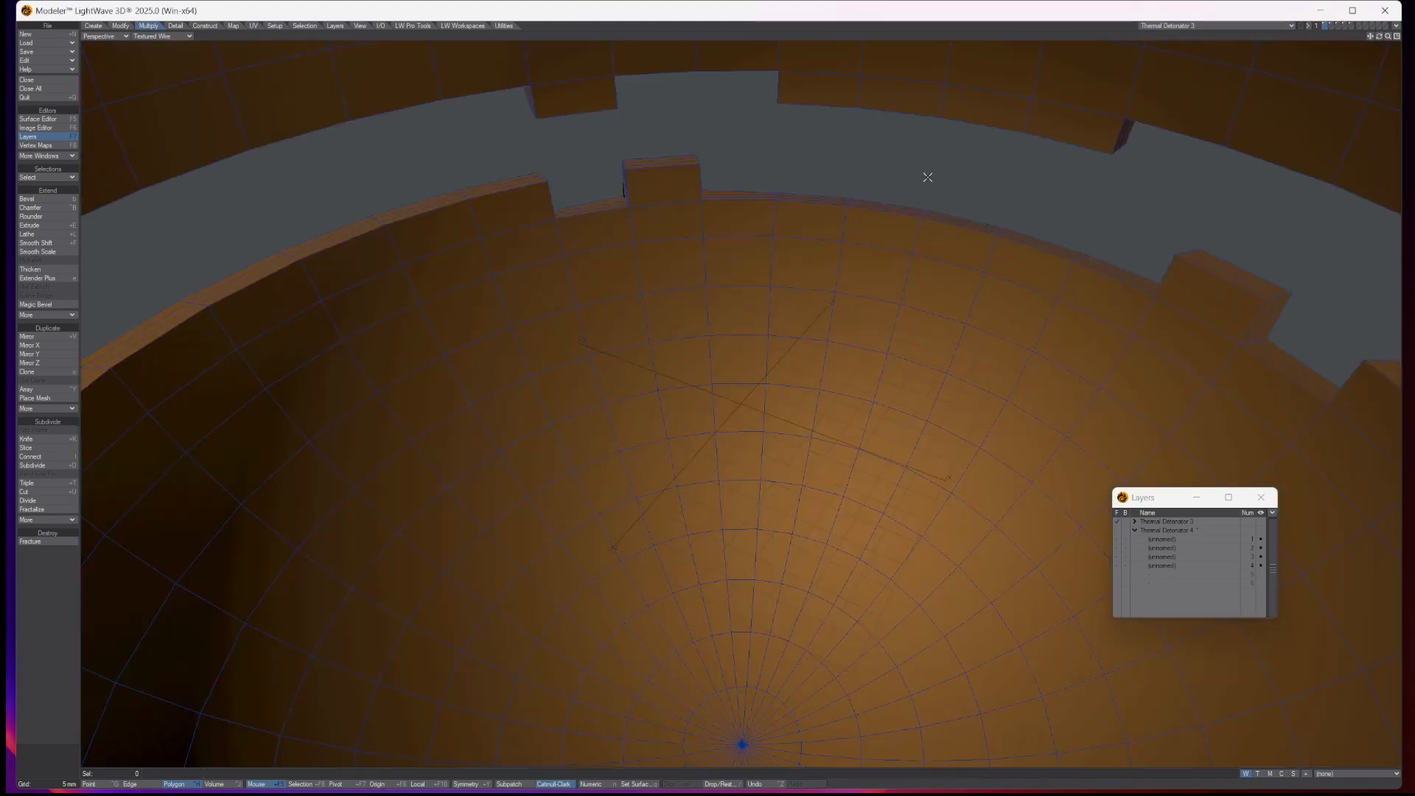
key("a")
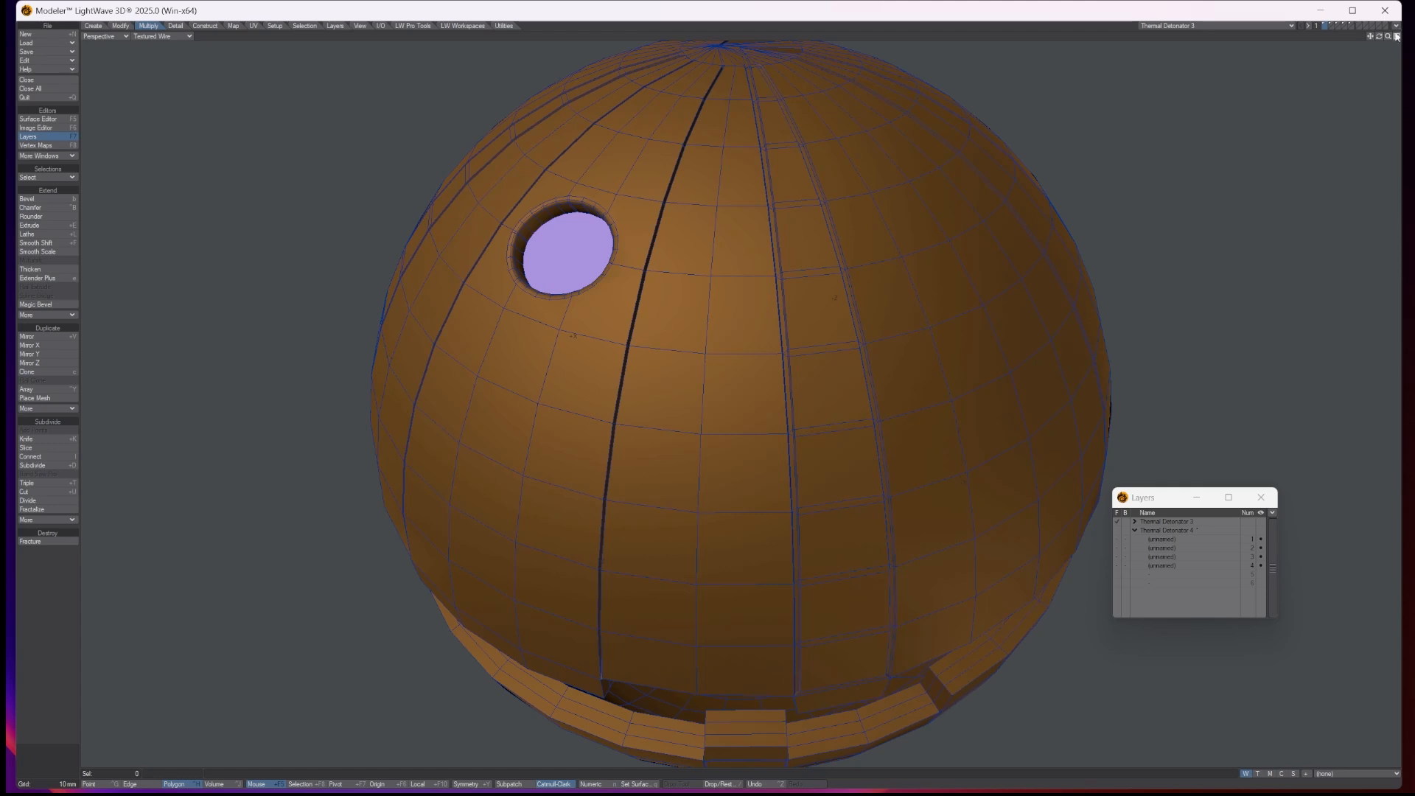
mouse_move(1379, 37)
left_mouse_down()
mouse_move(1383, 7)
mouse_move(1396, 4)
mouse_move(1393, 28)
mouse_move(1411, 26)
mouse_move(1383, 16)
mouse_move(1410, 12)
mouse_move(1387, 37)
mouse_move(1410, 57)
mouse_move(1369, 40)
left_mouse_up()
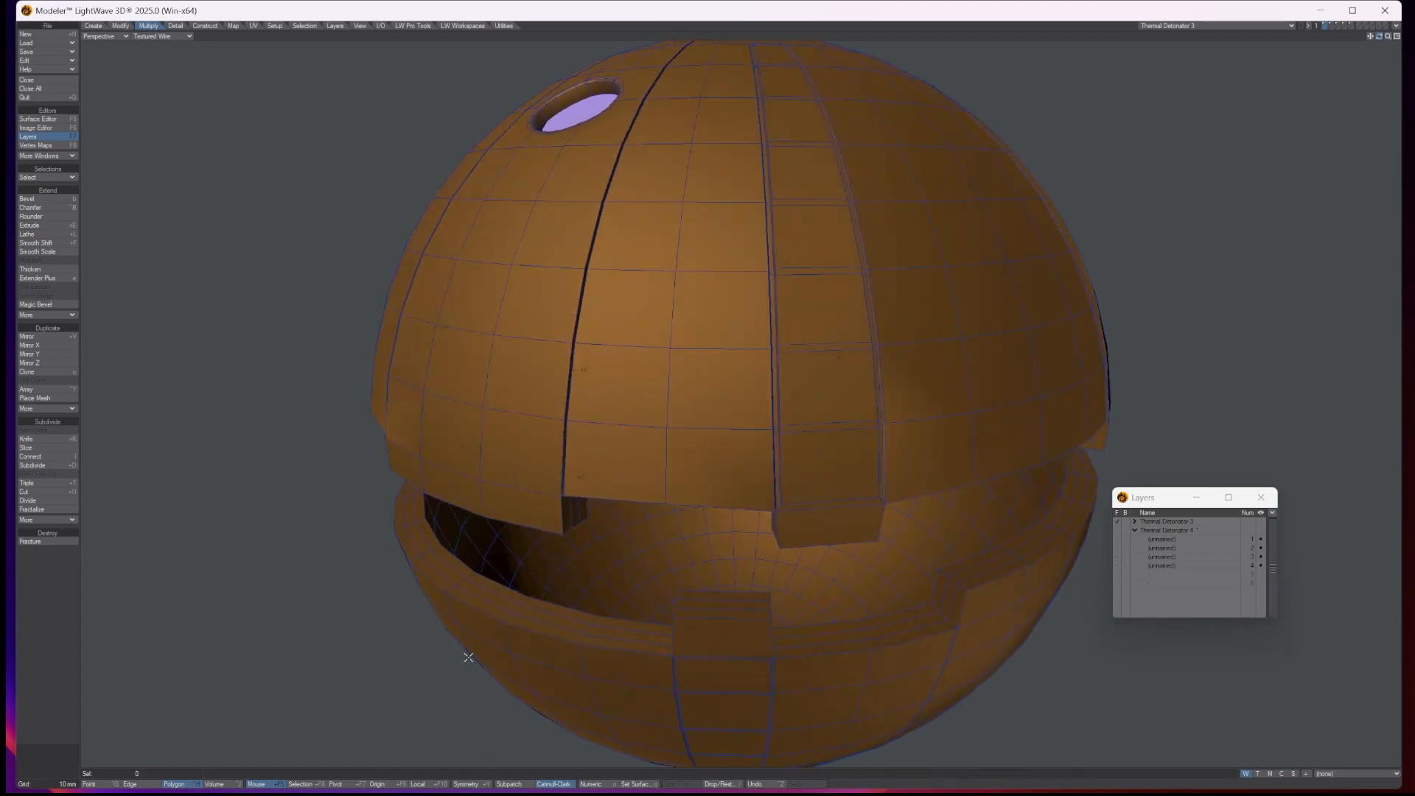
Step: Switch to Layout and set the camera view's shading to VPR to render the finished earlier detonator
mouse_move(454, 790)
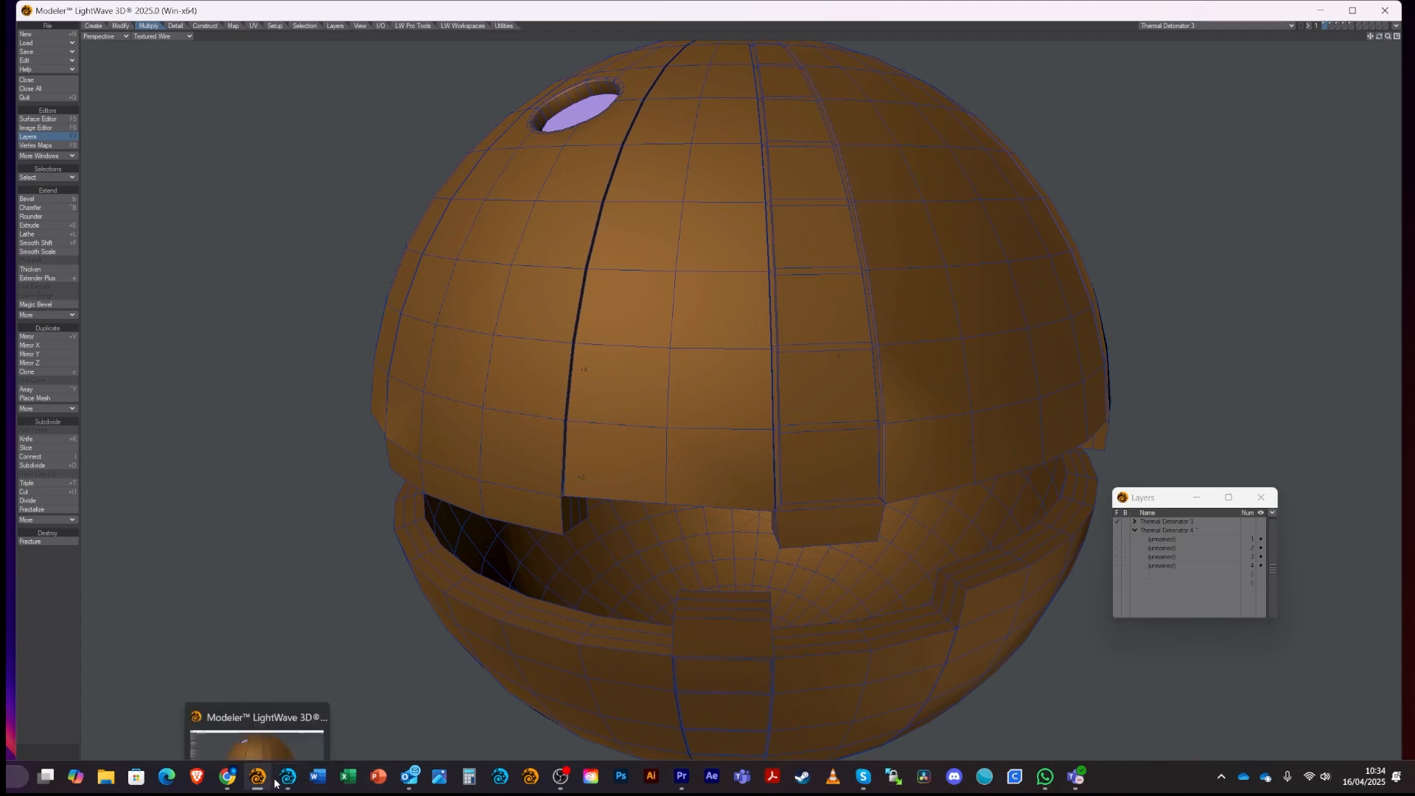
left_click(287, 777)
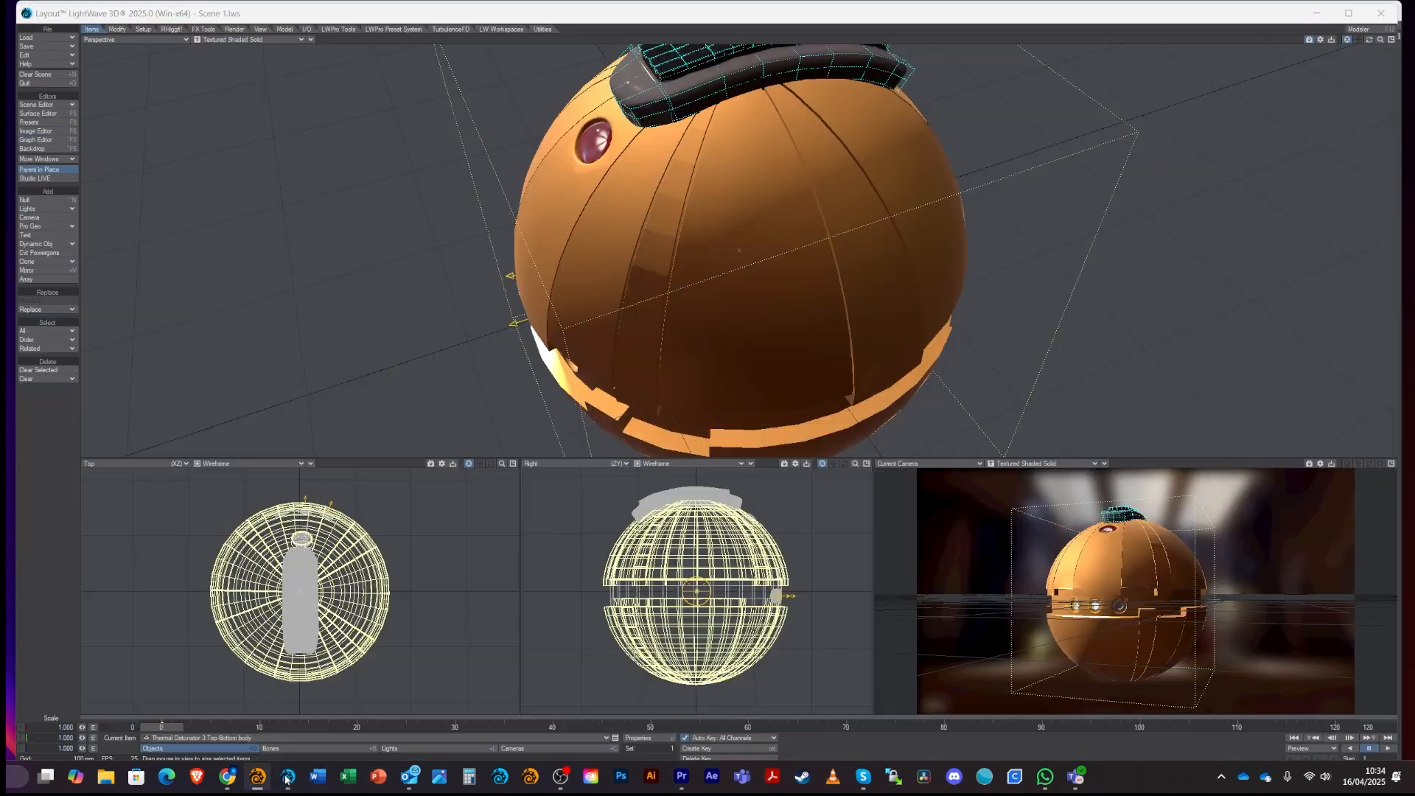
left_click(1059, 466)
left_click(1015, 488)
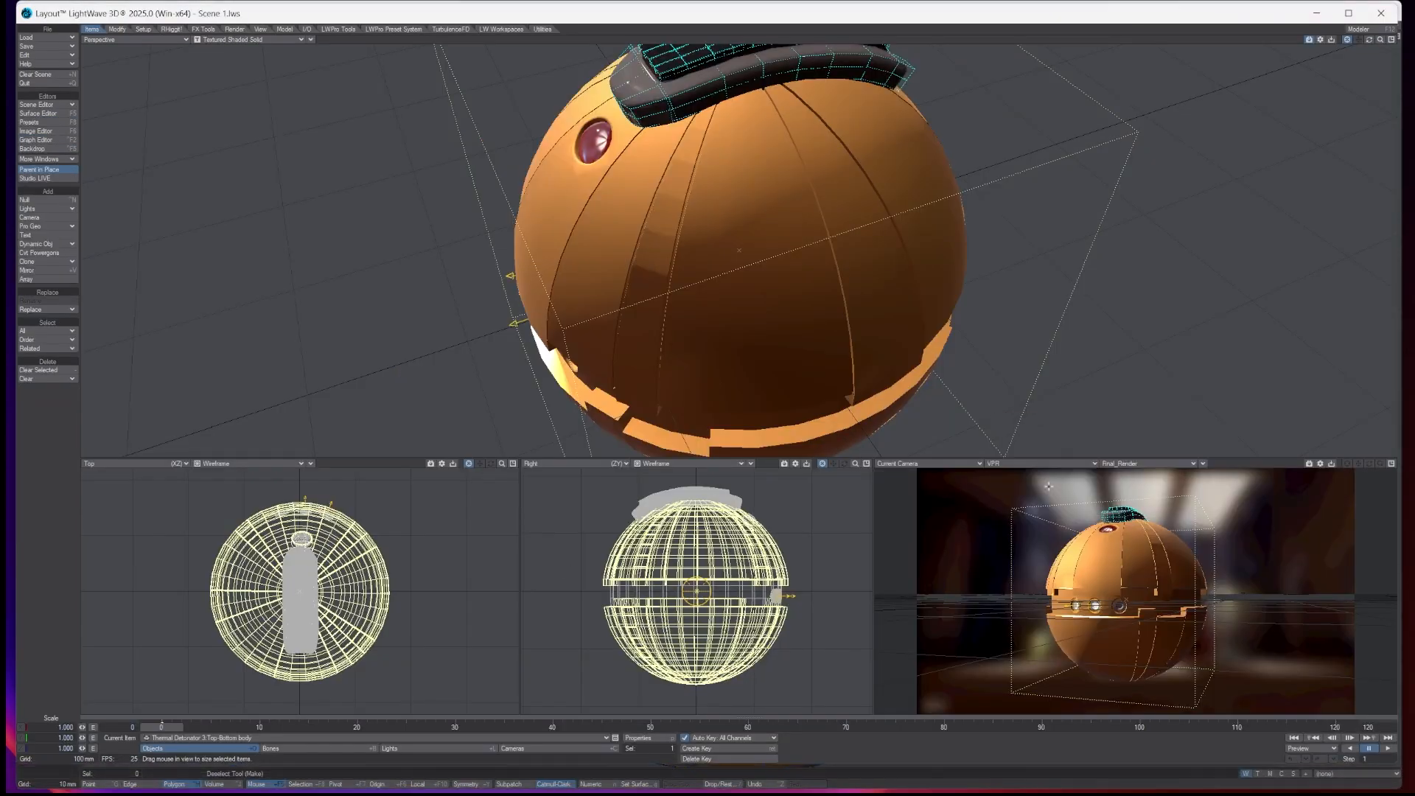
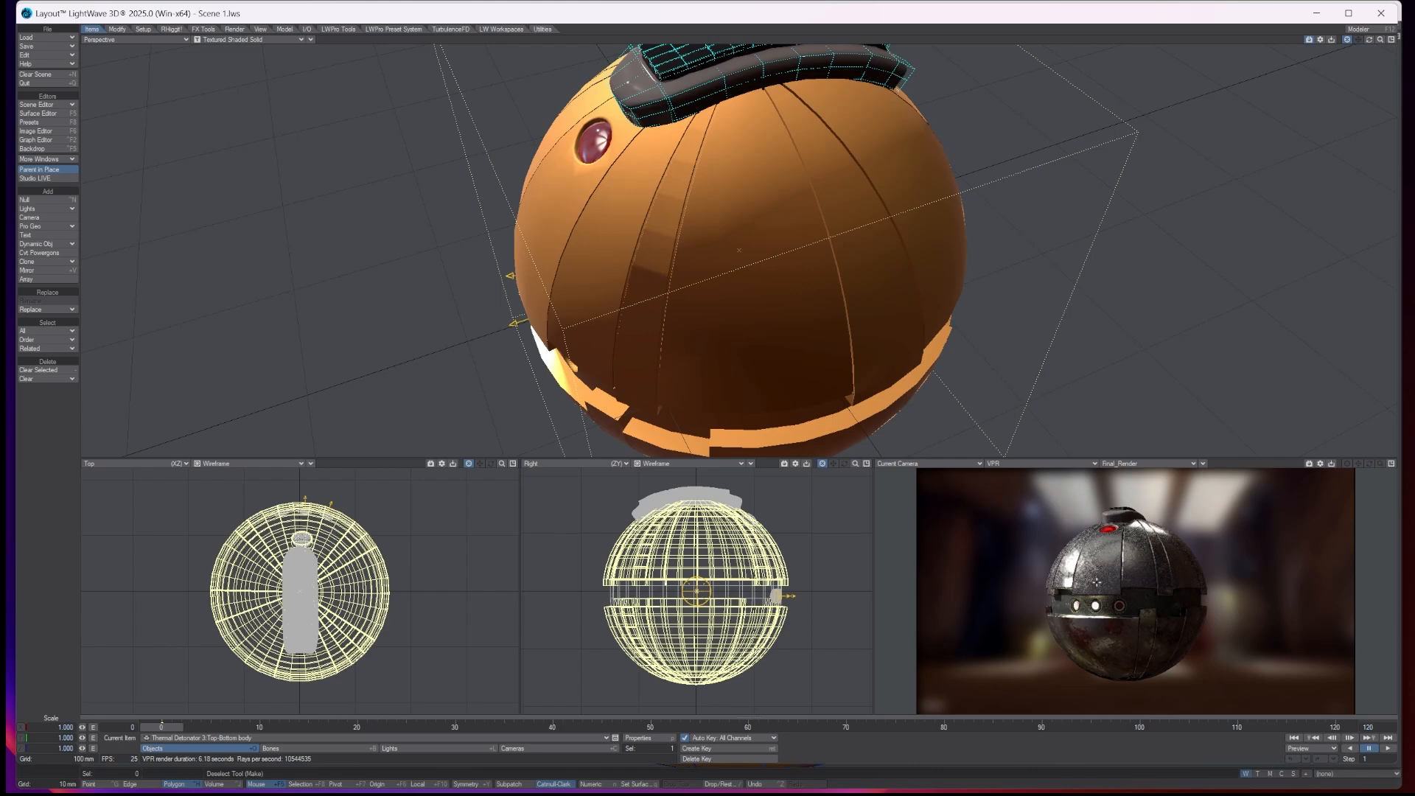
Step: Open the node network of the Top surface from the Surface Editor and tidy its nodes
key("F5")
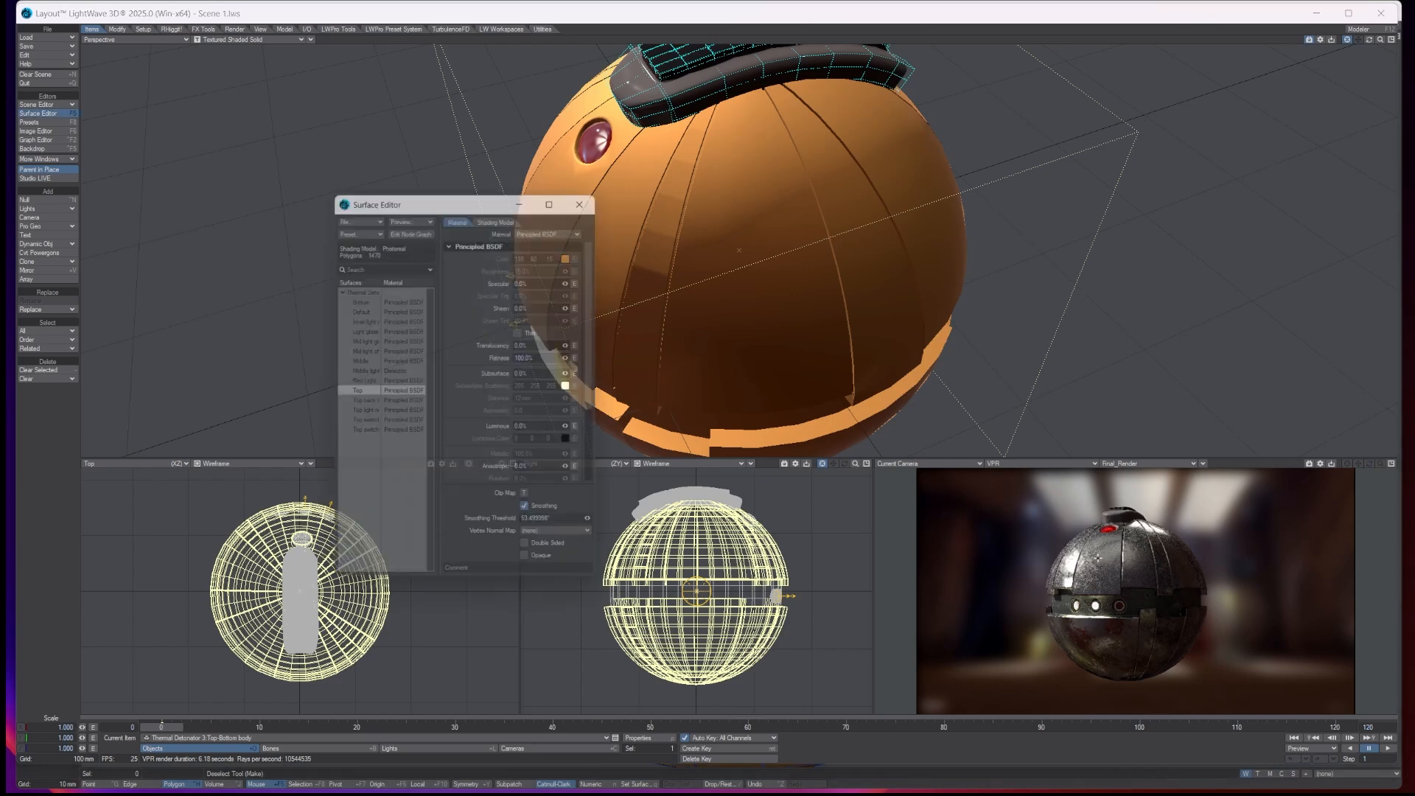
double_click(350, 396)
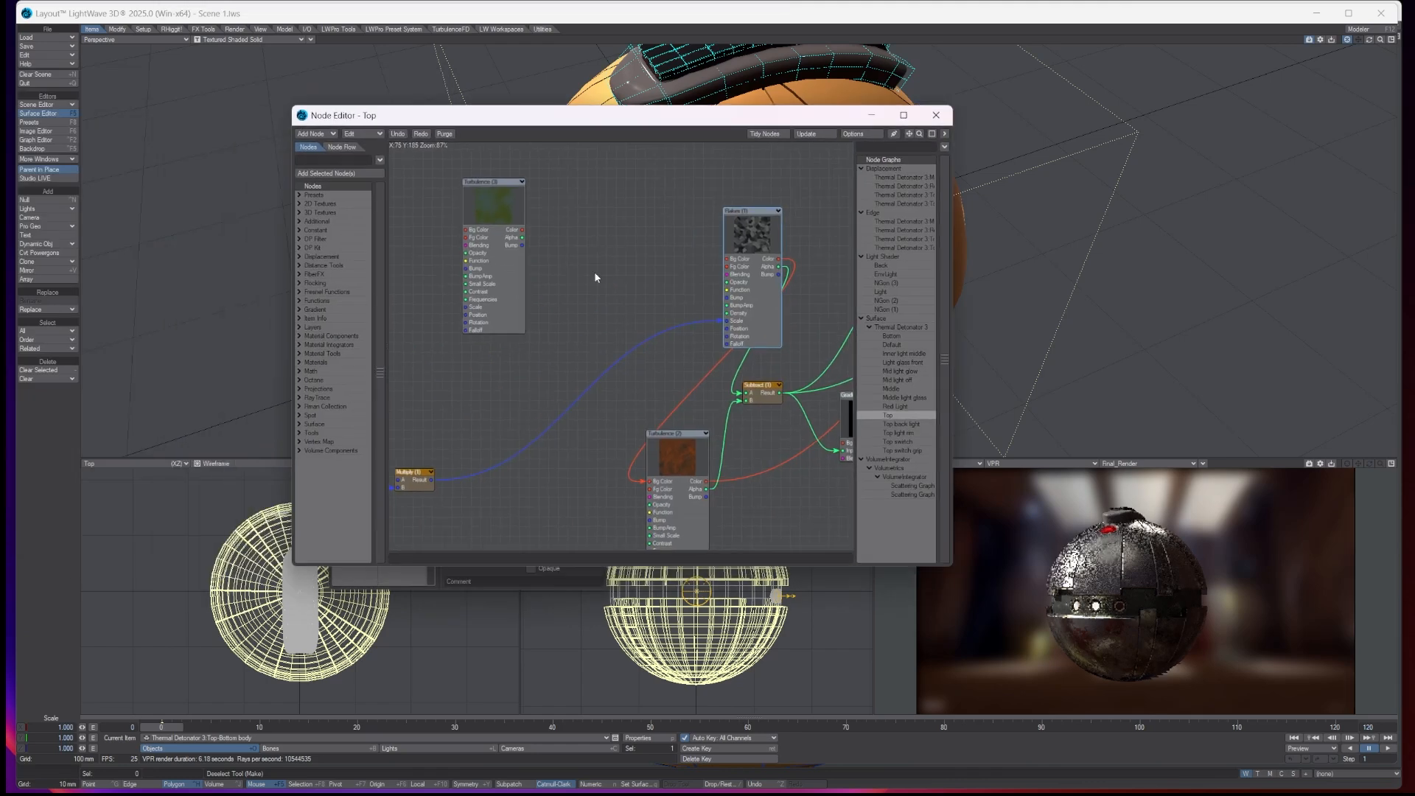
right_click(555, 269)
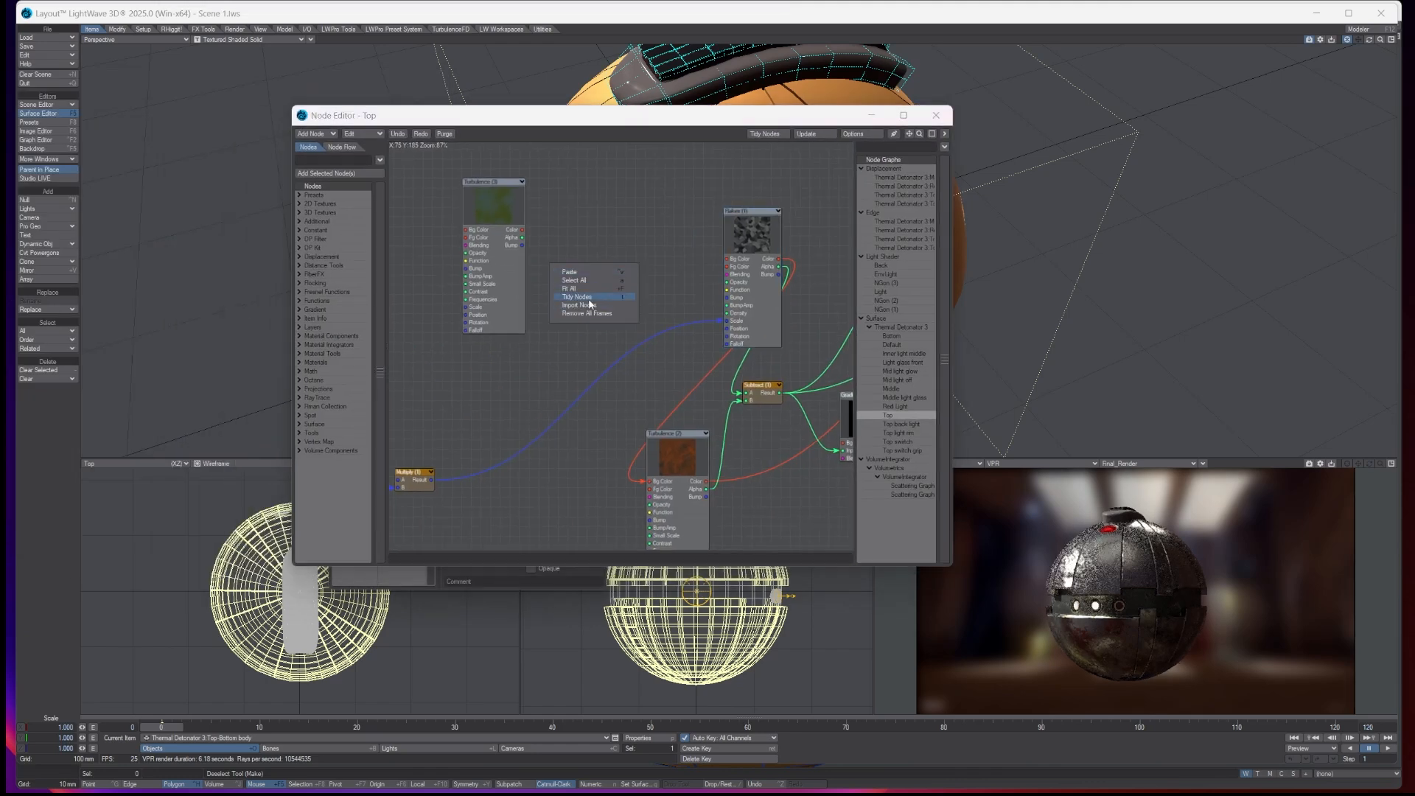
left_click(582, 297)
left_click_drag(954, 325, 988, 325)
left_click_drag(681, 120, 632, 118)
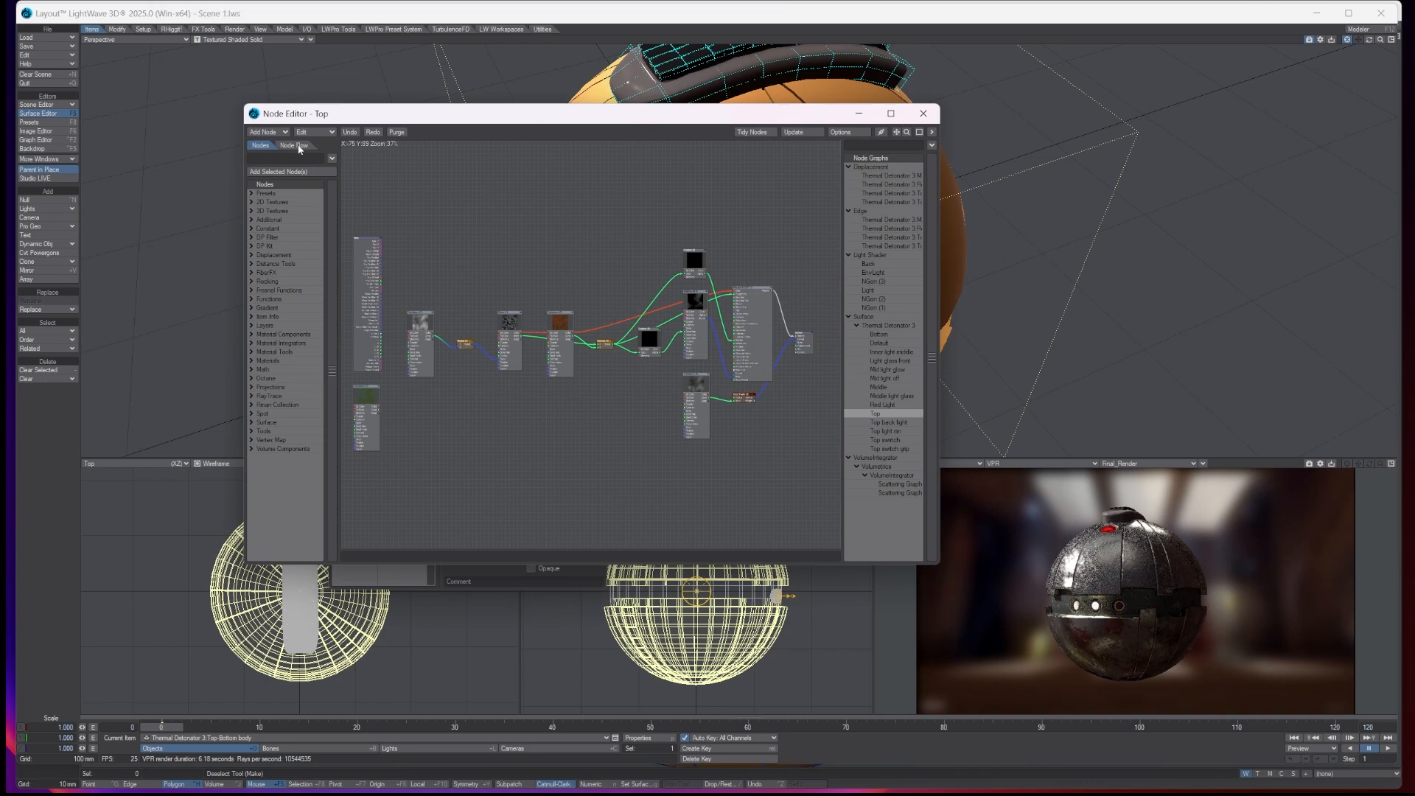
Step: Open the surface presets over the node network and display the built-in Metal category
left_click(52, 122)
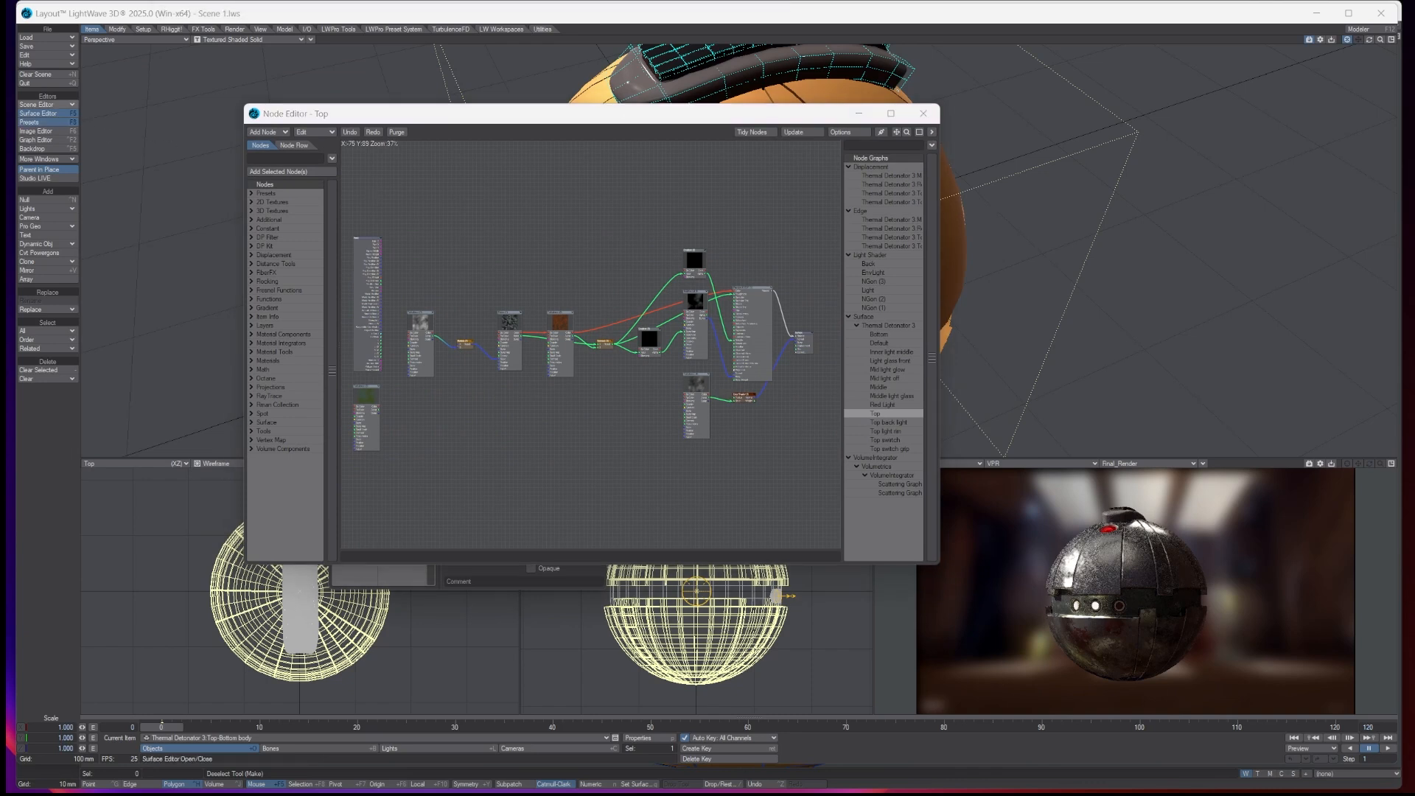
left_click_drag(170, 116, 392, 168)
left_click(376, 183)
mouse_move(379, 187)
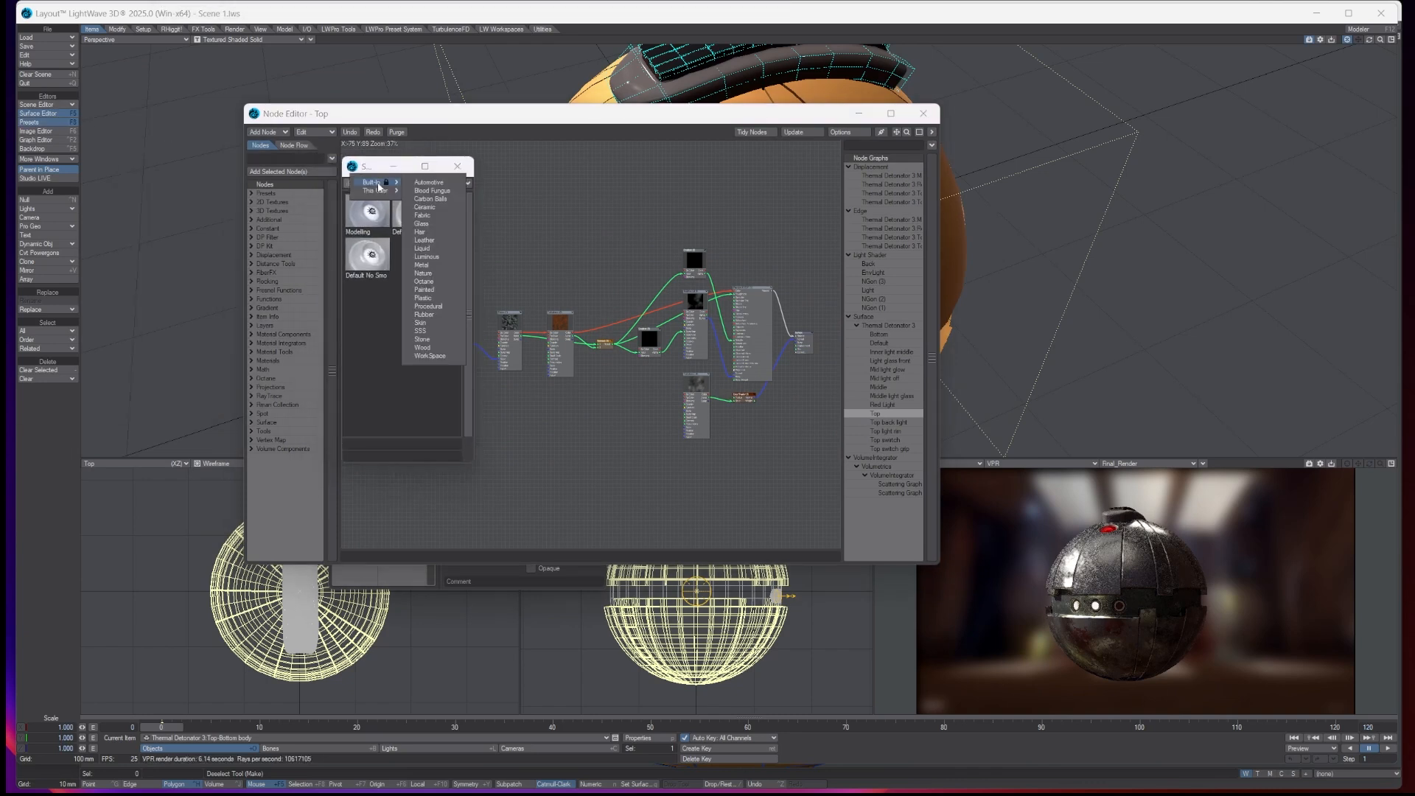
left_click(435, 263)
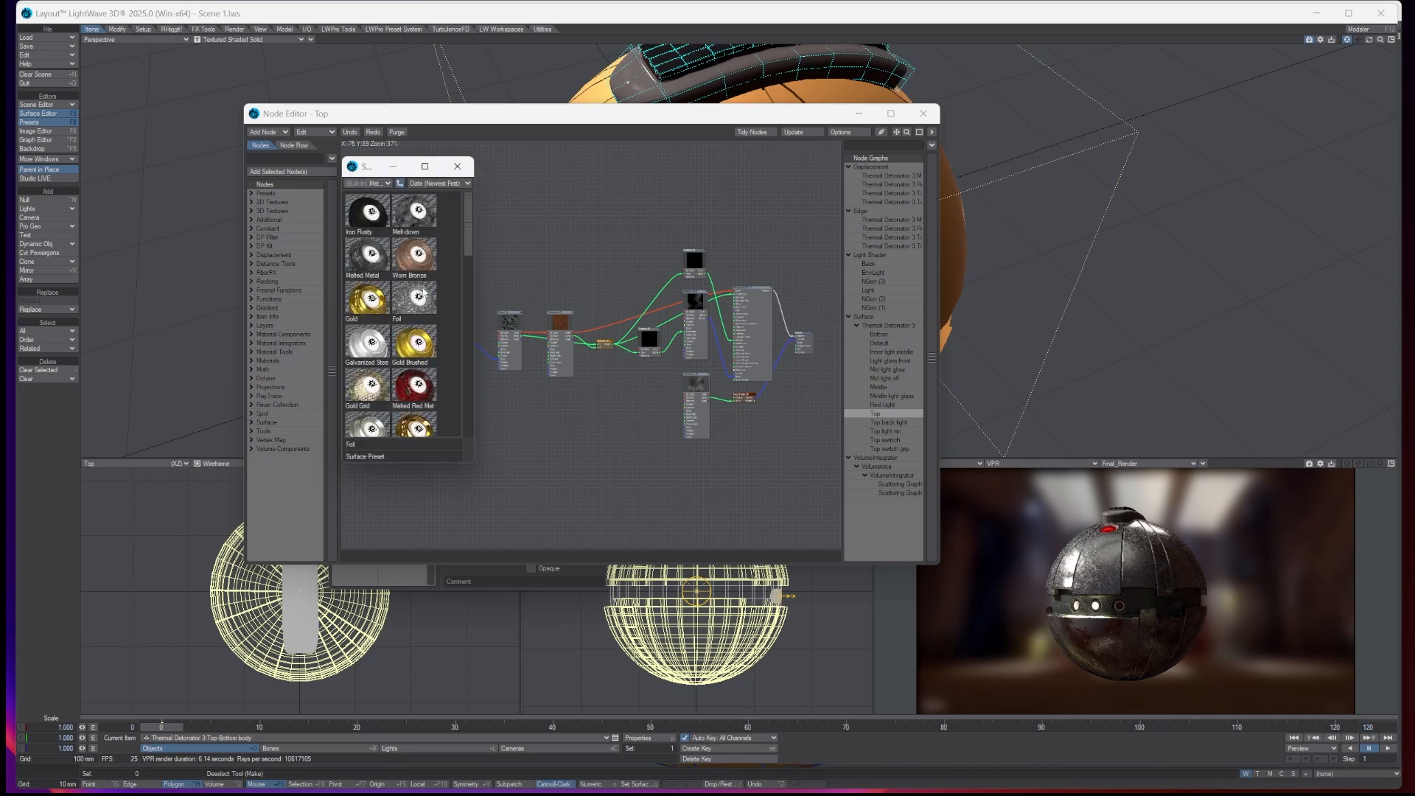
Step: Browse the built-in Metal surface presets from Gold through the Chrome and battered metals, and close the presets without applying one
scroll(366, 272, "down", 4)
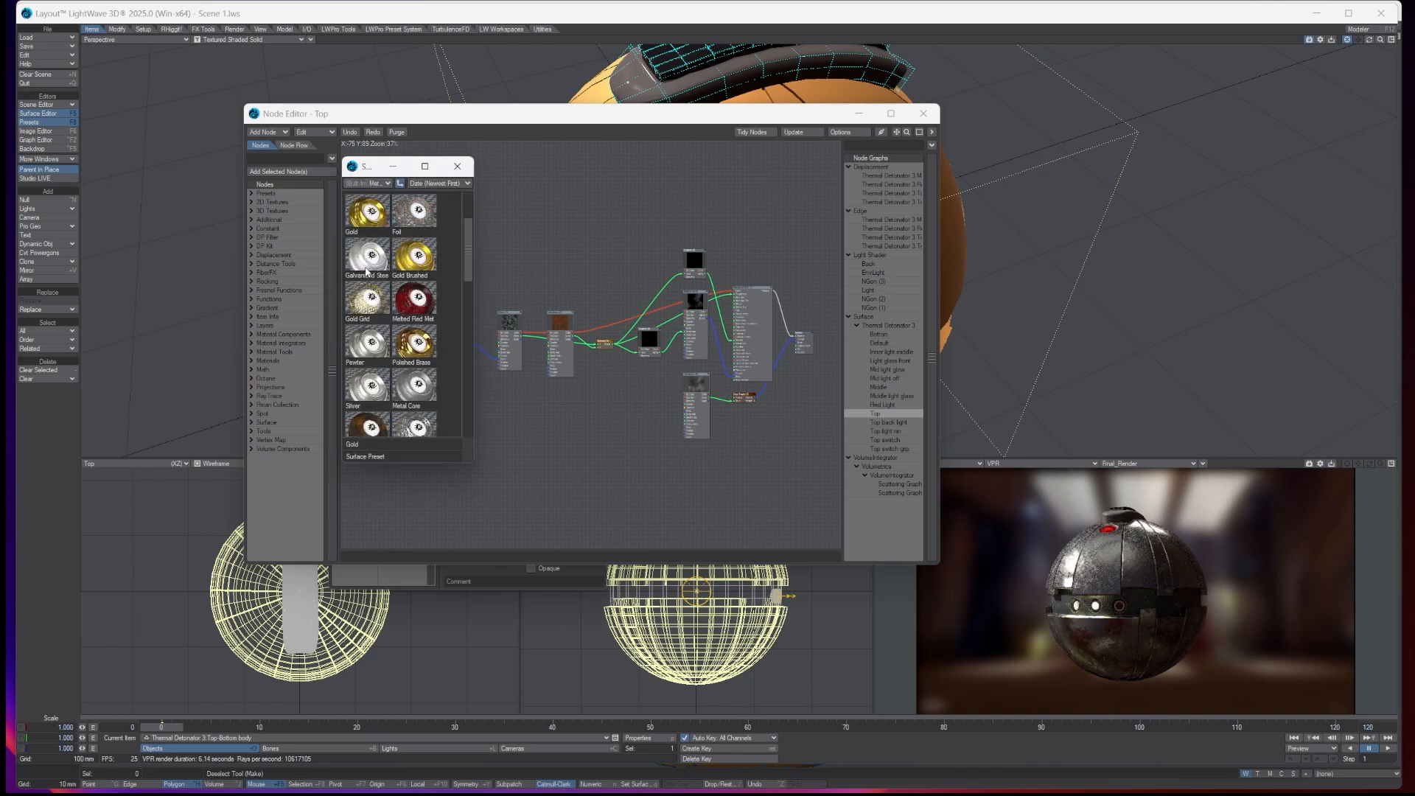
scroll(366, 276, "down", 1)
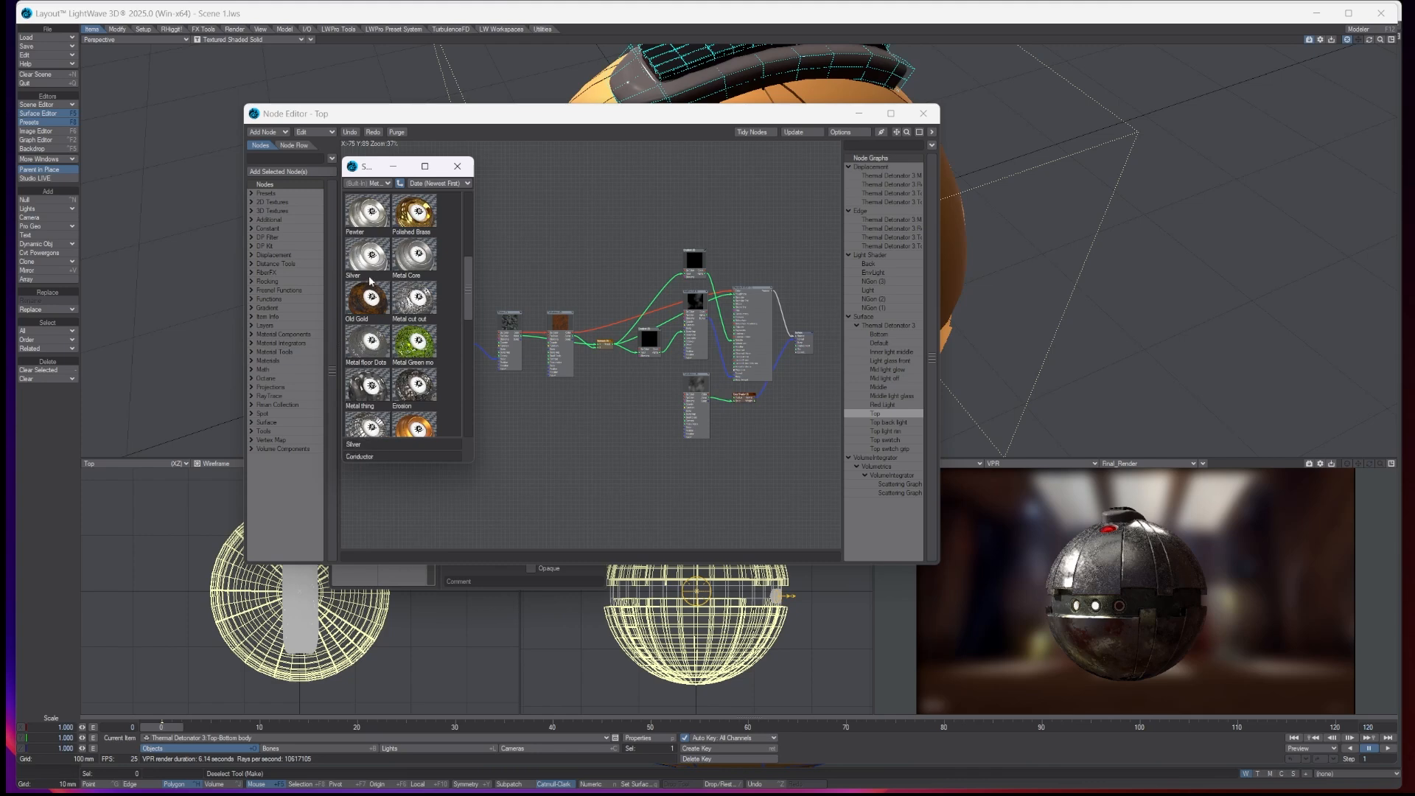
scroll(392, 324, "down", 6)
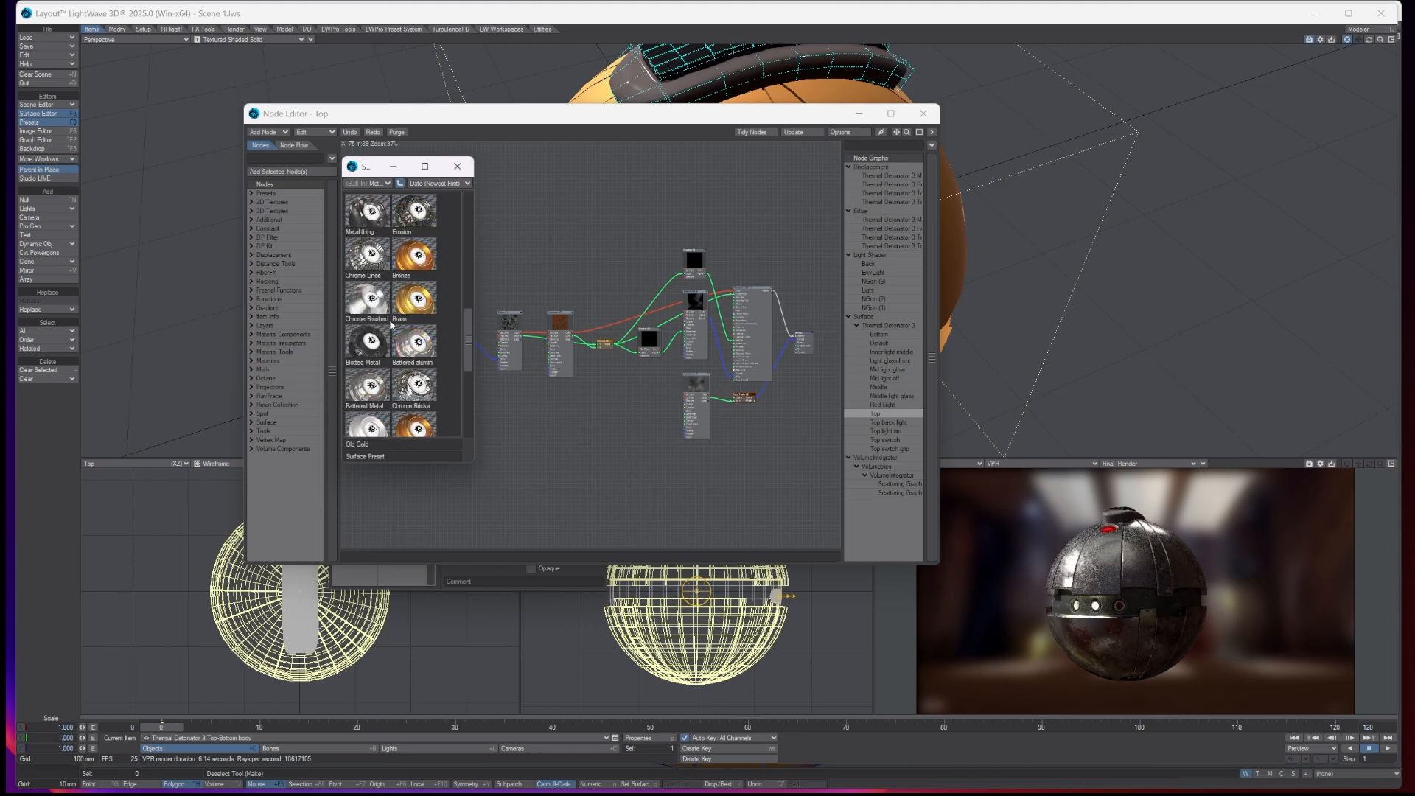
scroll(392, 324, "down", 3)
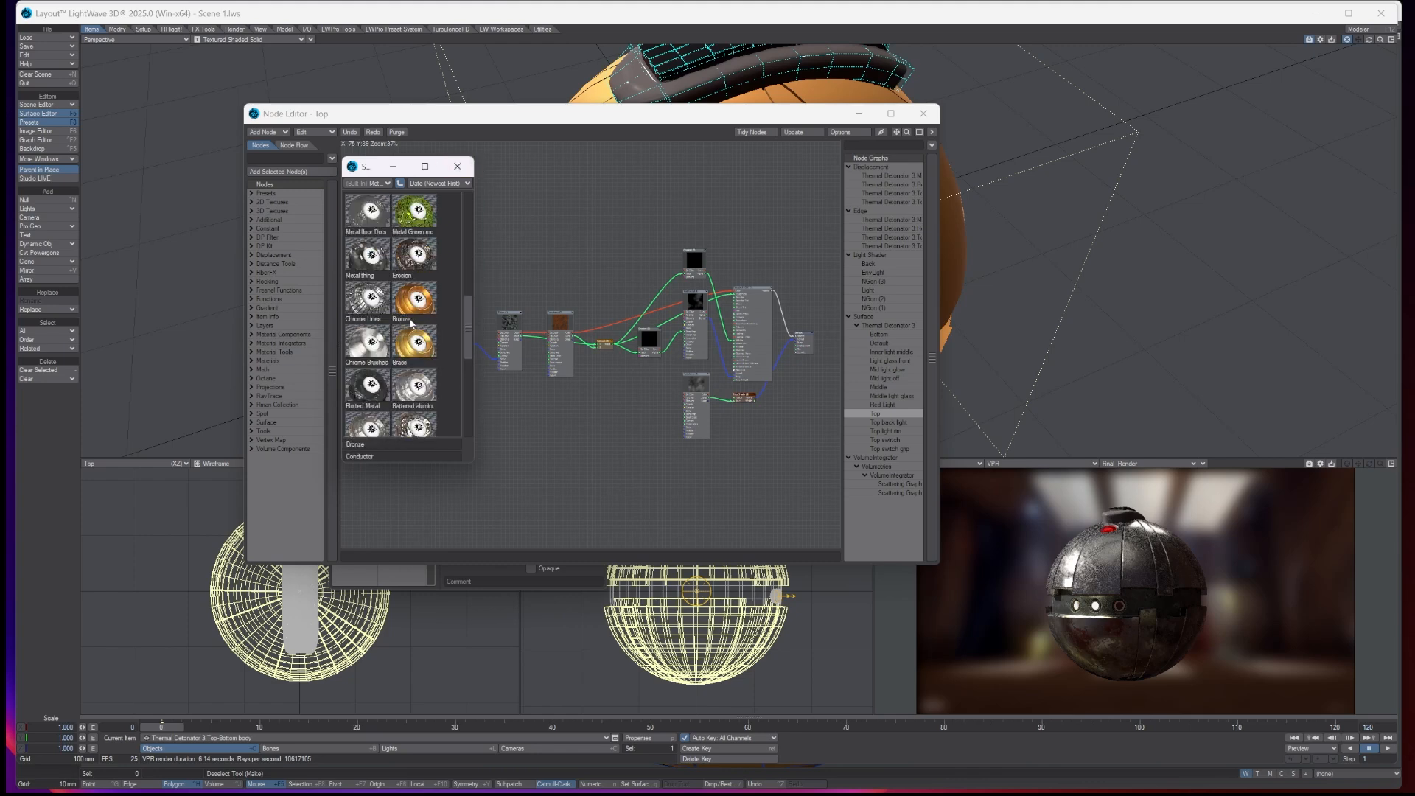
left_click(457, 166)
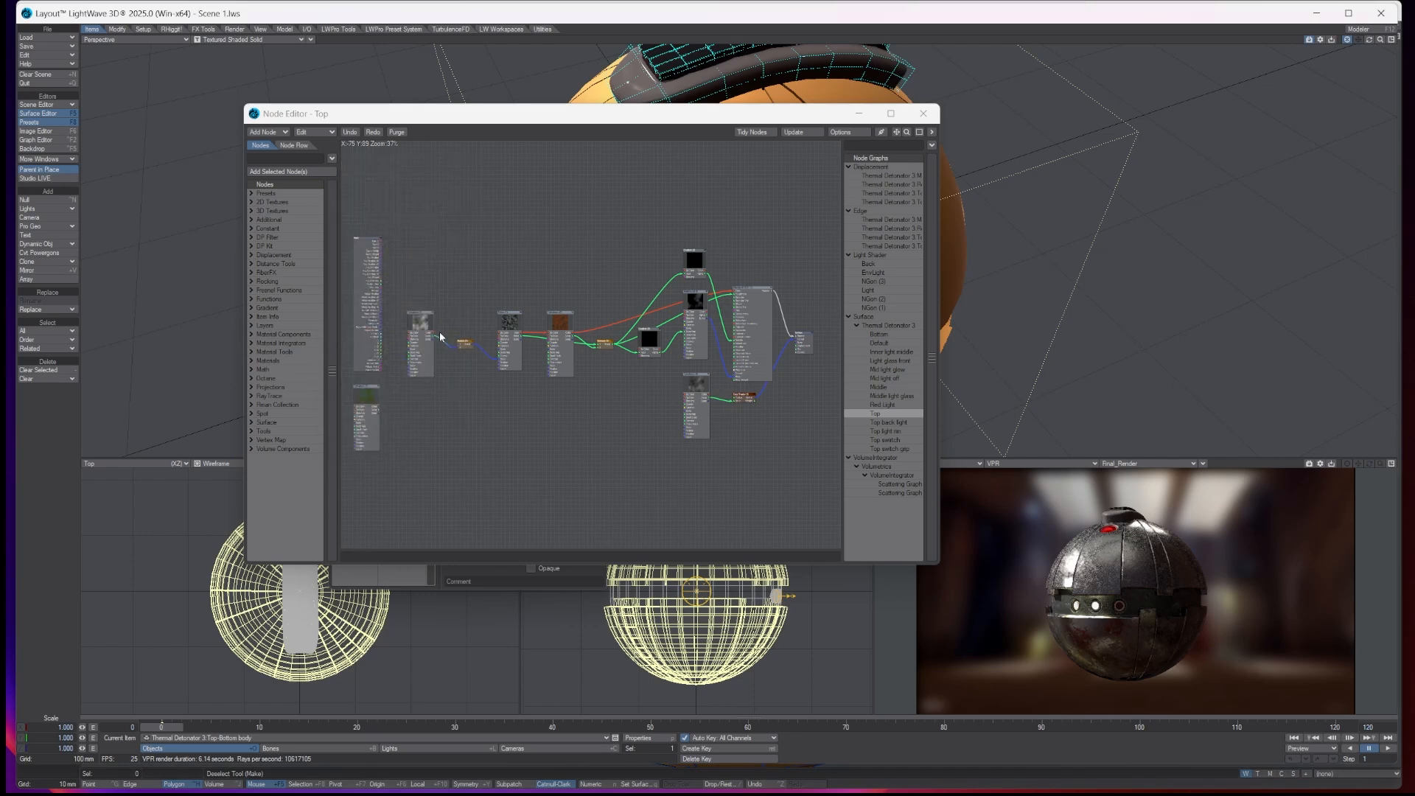
Step: Examine the Top surface's node network from the first texture node through to the Surface output, spacing out overlapping texture nodes
left_click_drag(420, 330, 426, 342)
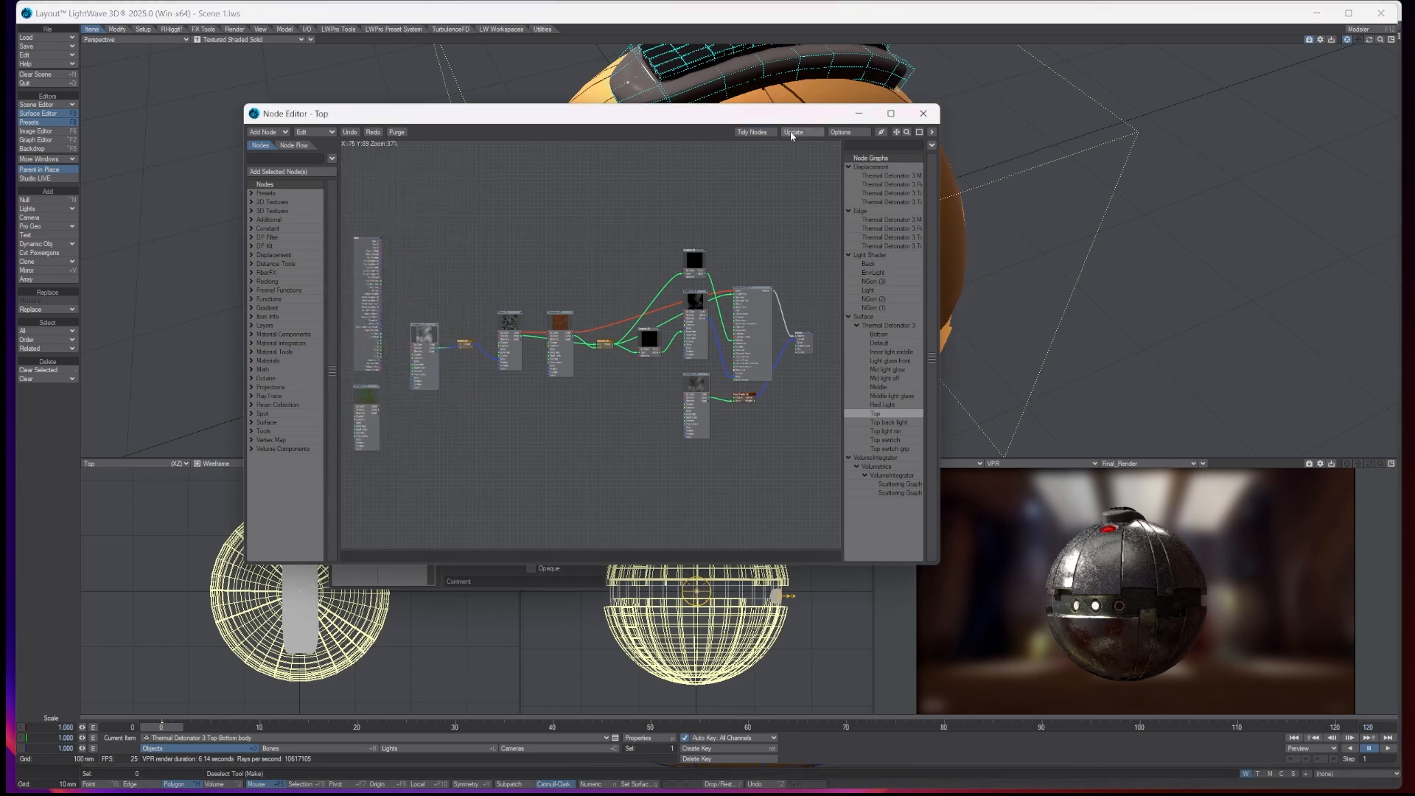
left_click_drag(773, 122, 736, 119)
scroll(565, 293, "up", 3)
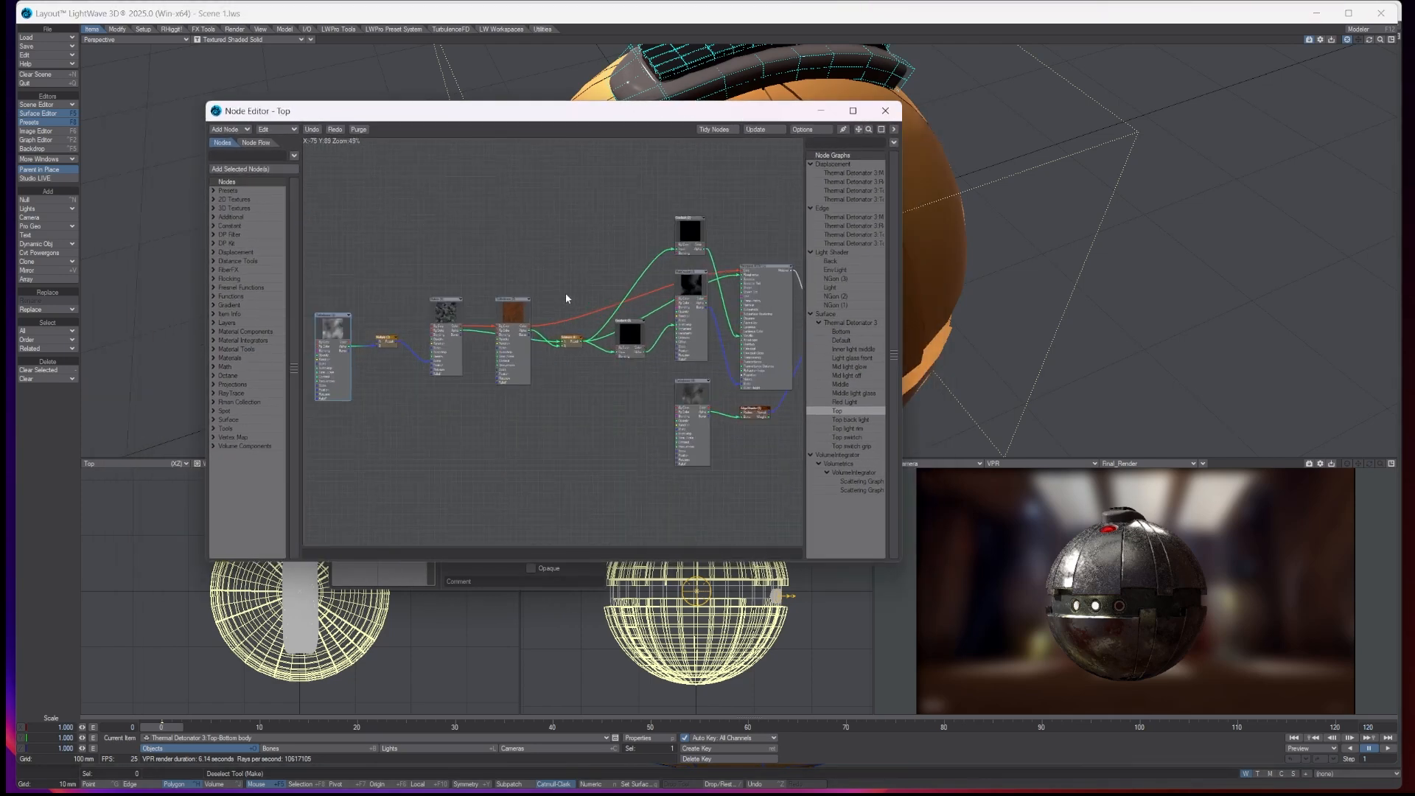
left_click_drag(499, 304, 498, 275)
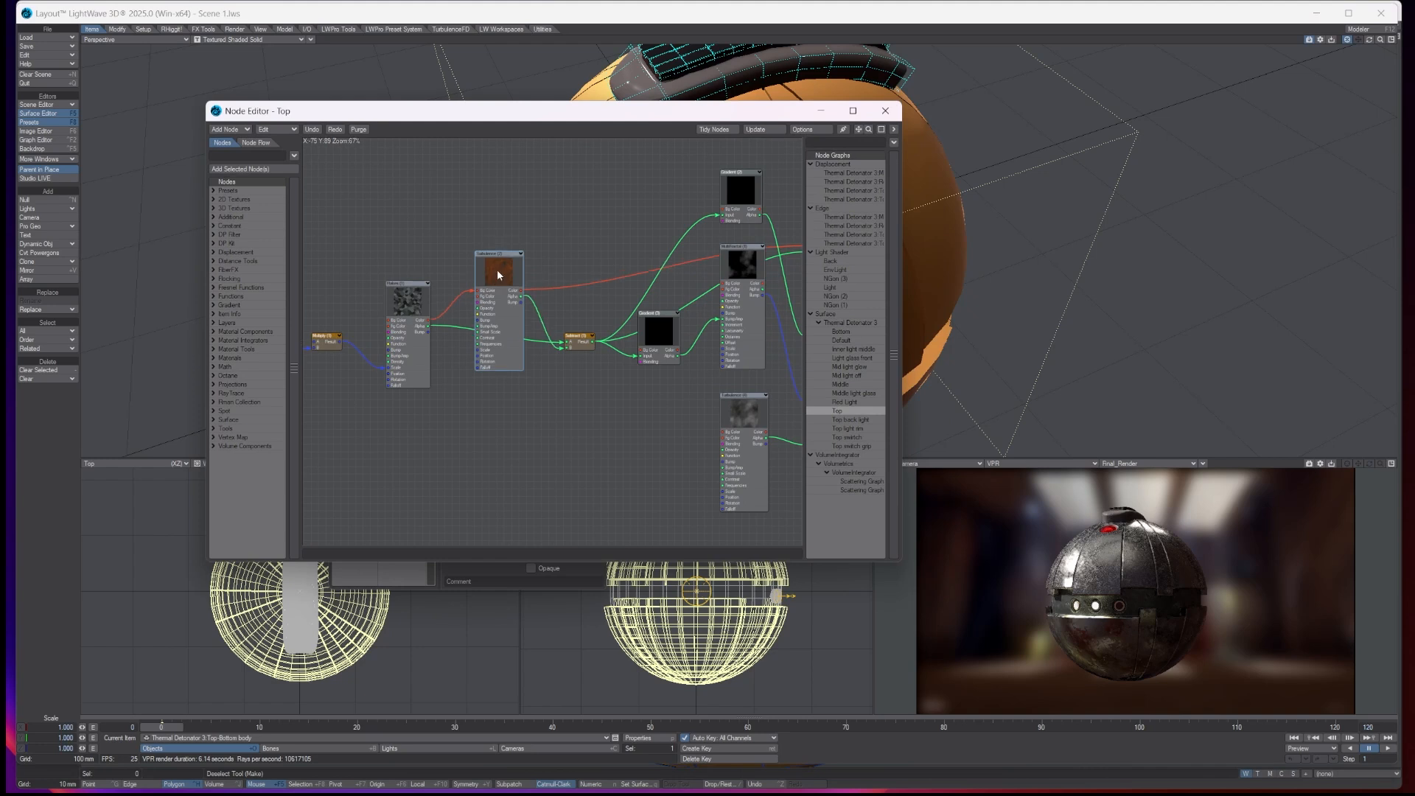
left_click_drag(617, 421, 409, 435)
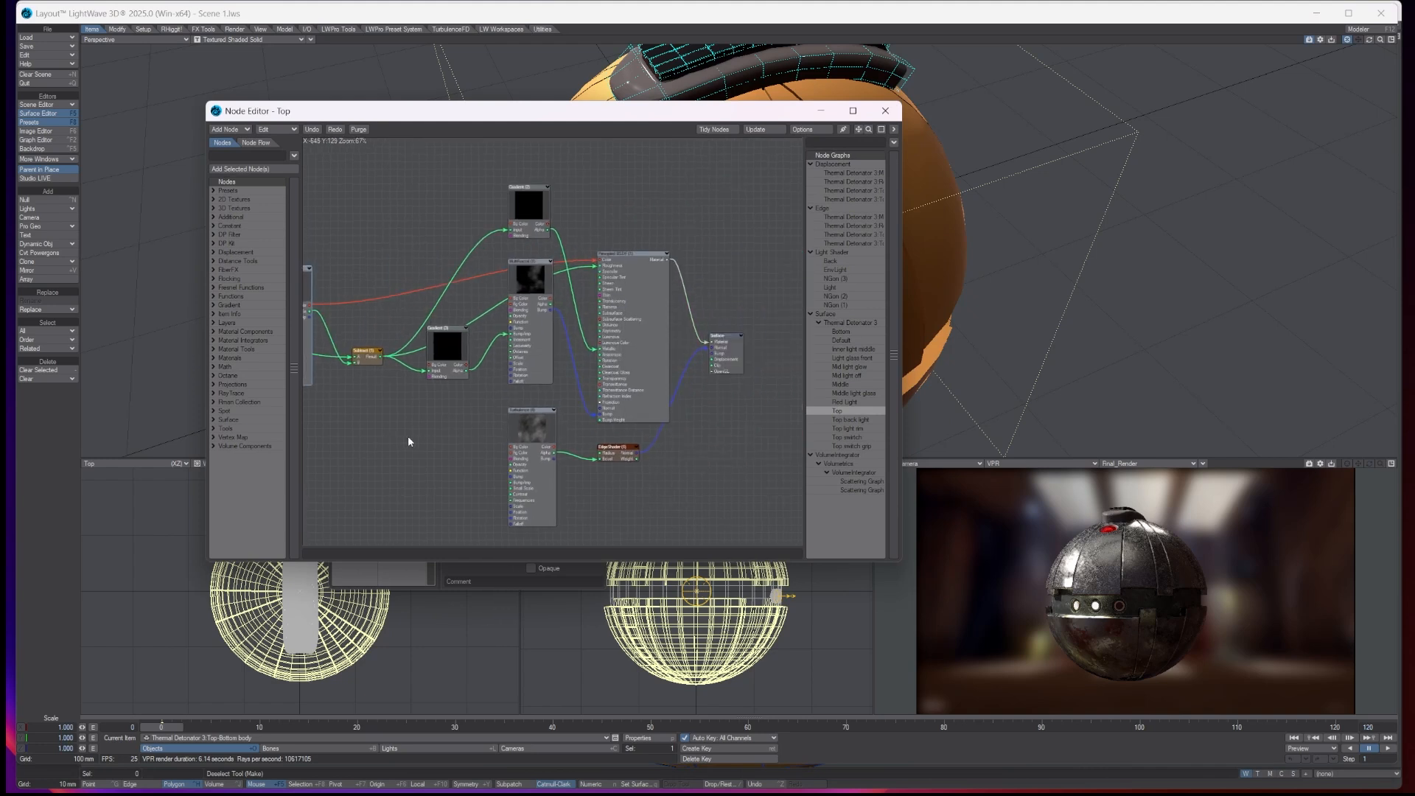
Step: Check the panel edges on the Thermal Detonator 3 mesh in Modeler and return to Layout
left_click(1356, 30)
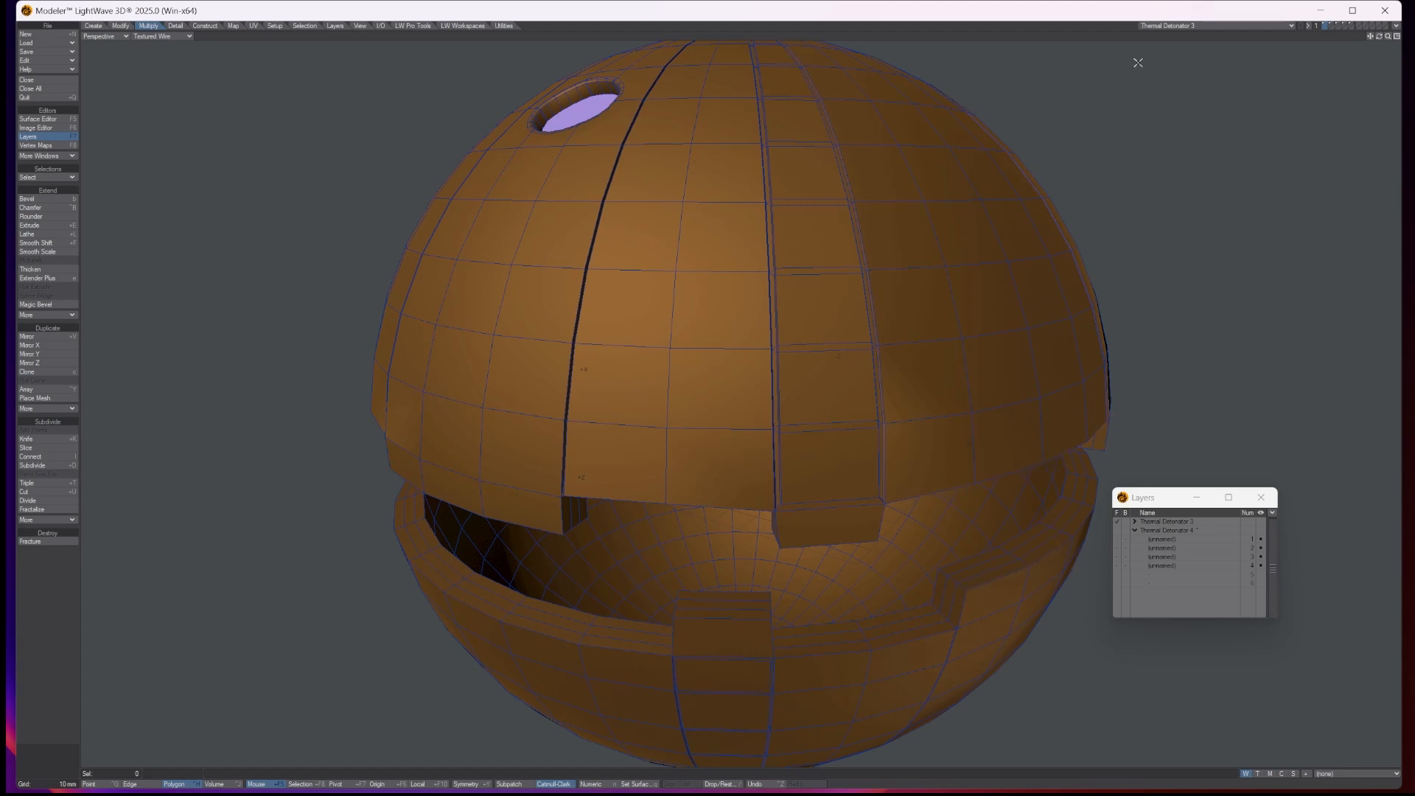
mouse_move(623, 791)
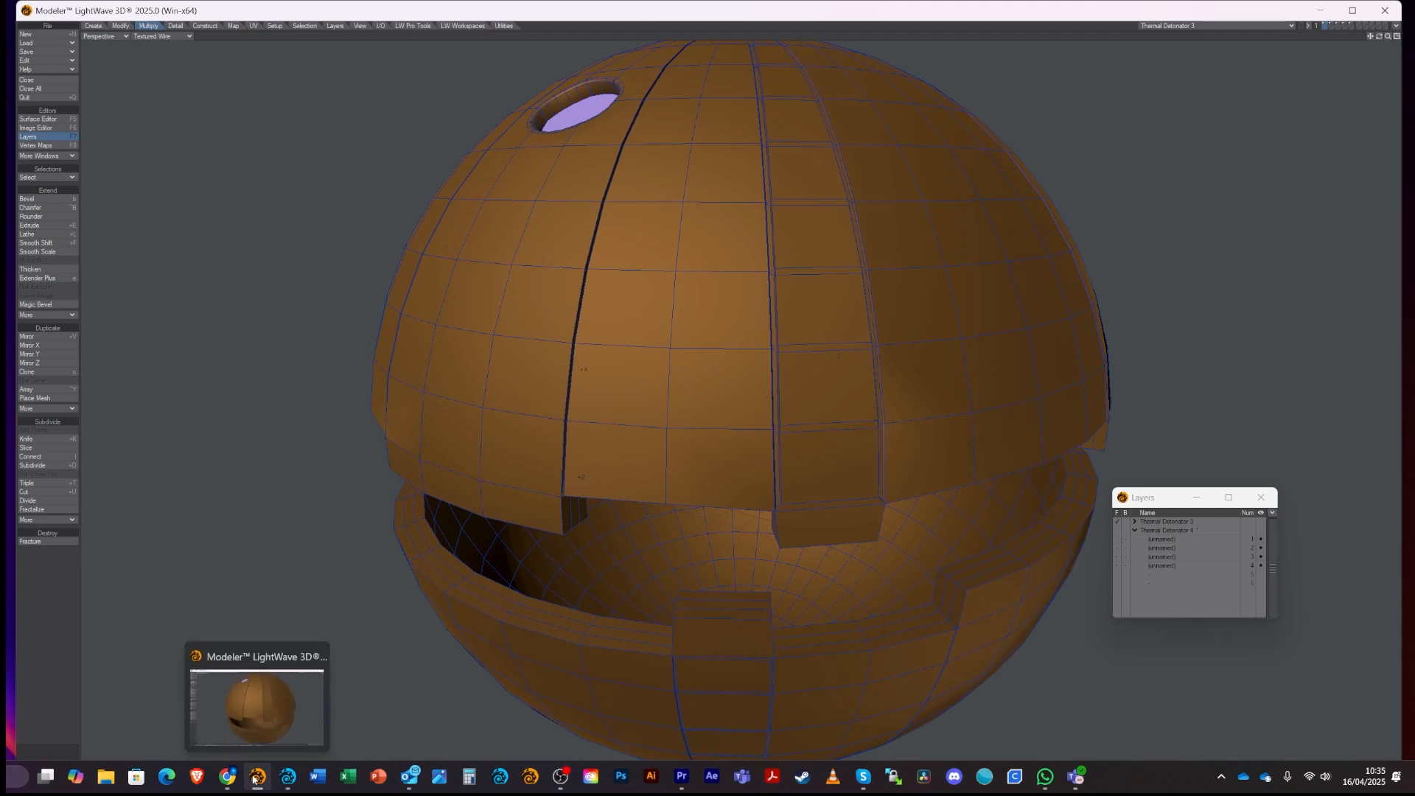
left_click(288, 778)
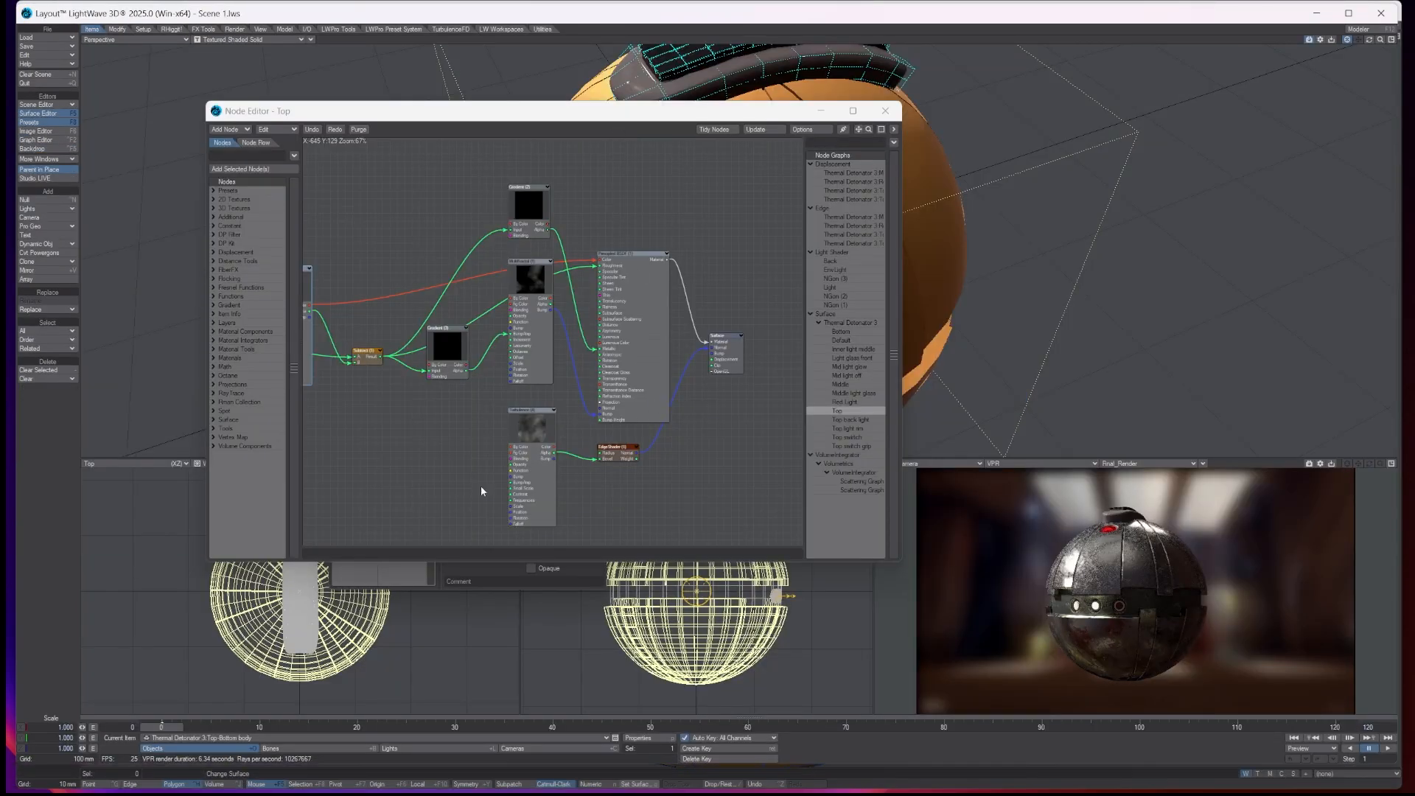
Step: Maximize the VPR camera view and compare the render with the Turbulence alpha disconnected from and reconnected to the EdgeShader's Bevel input
scroll(611, 457, "up", 2)
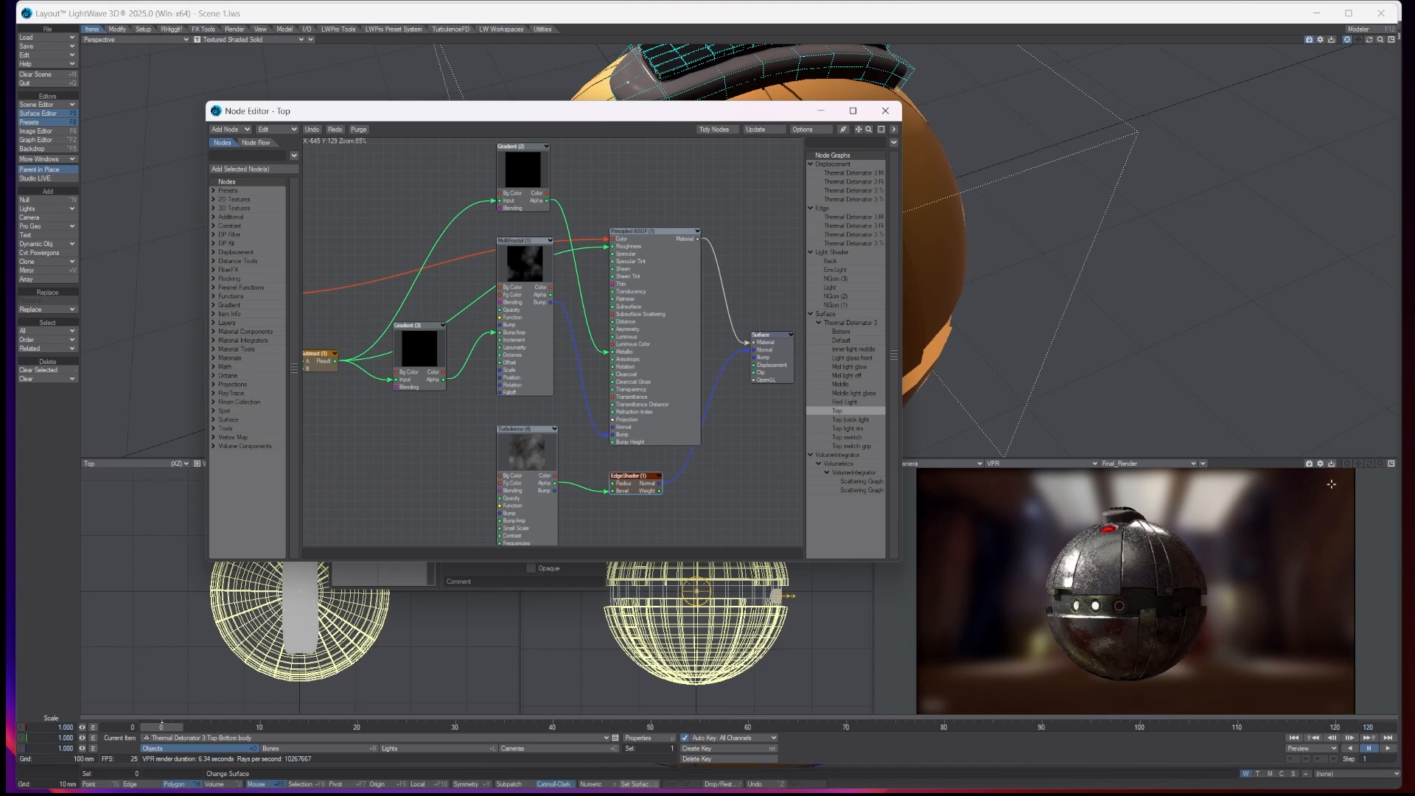
left_click(1391, 463)
left_click_drag(665, 116, 317, 97)
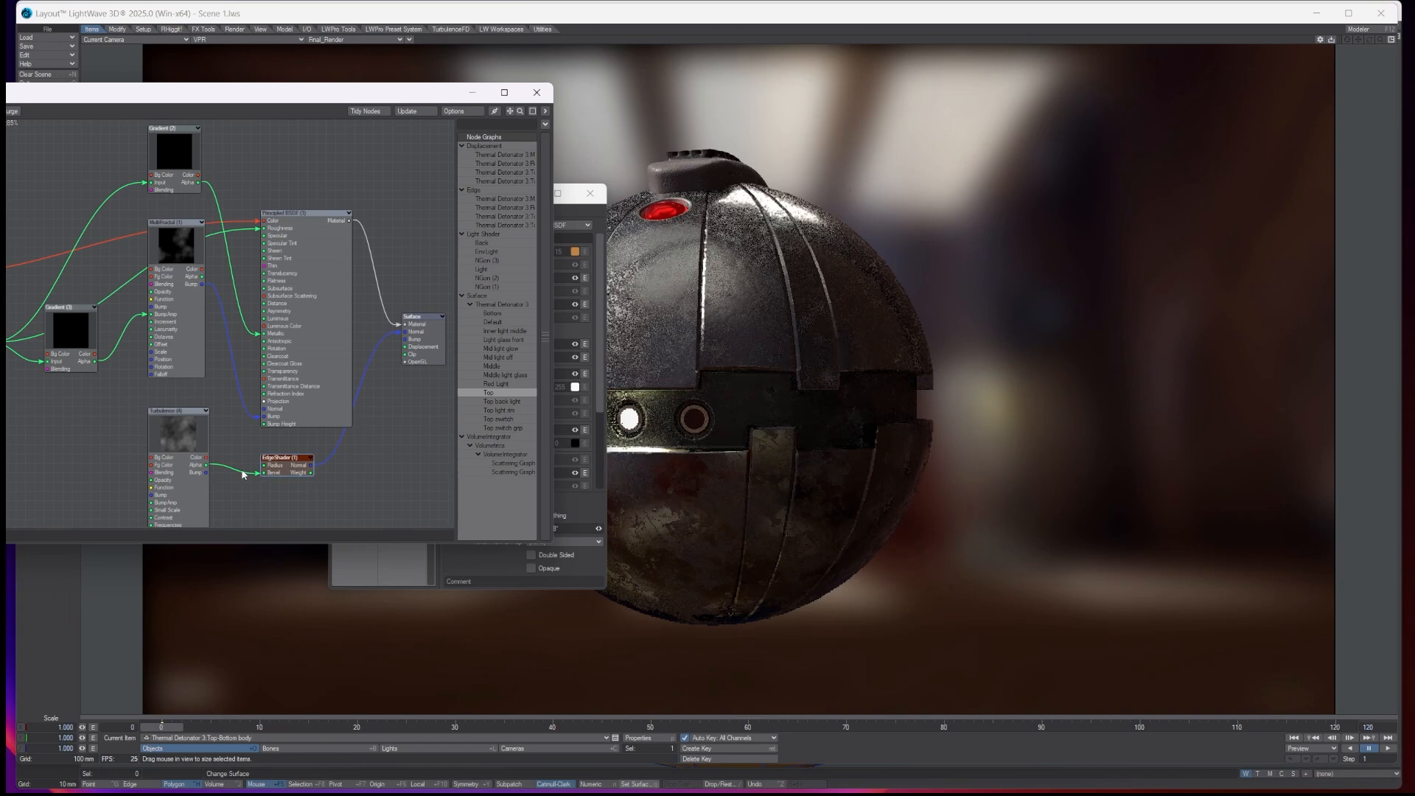
left_click_drag(263, 473, 246, 479)
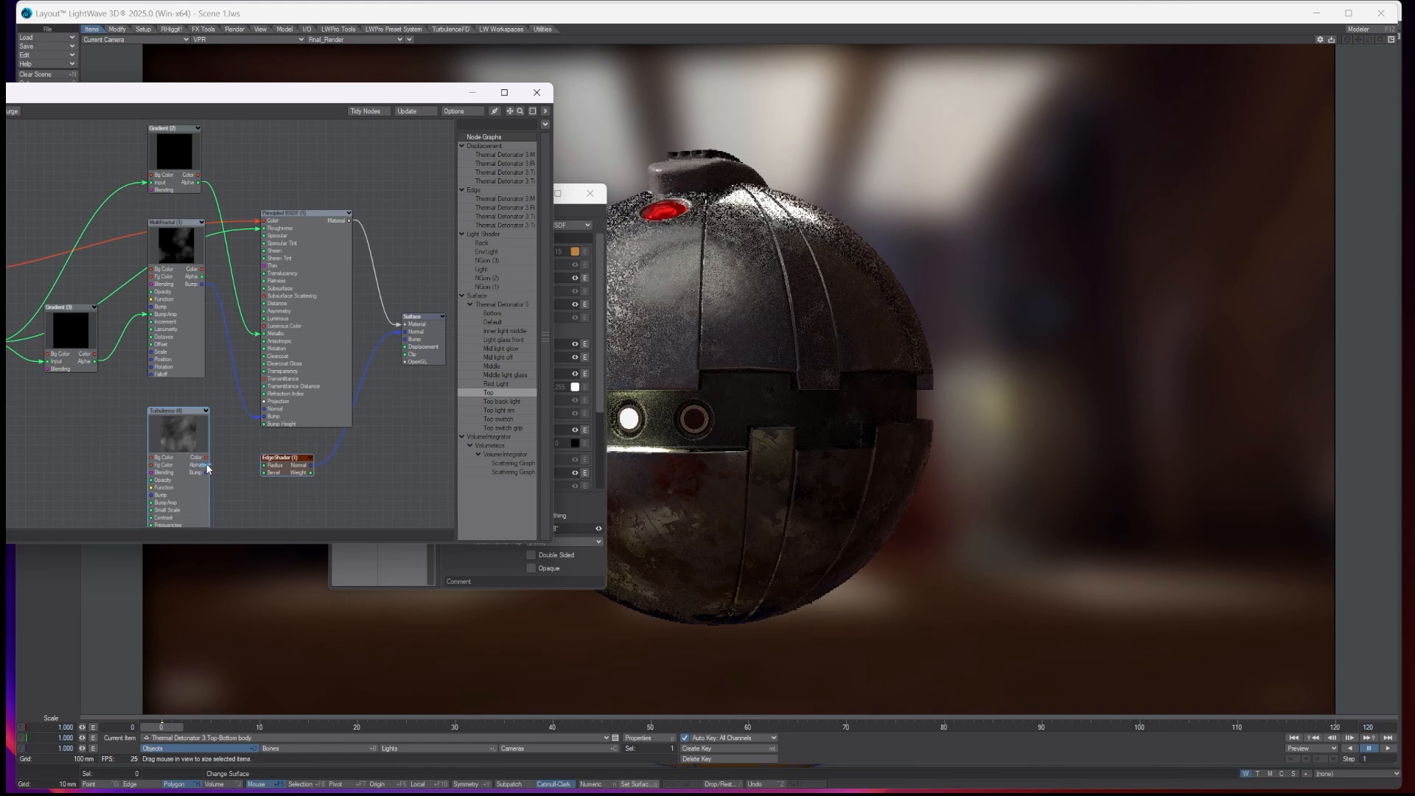
left_click_drag(207, 468, 263, 472)
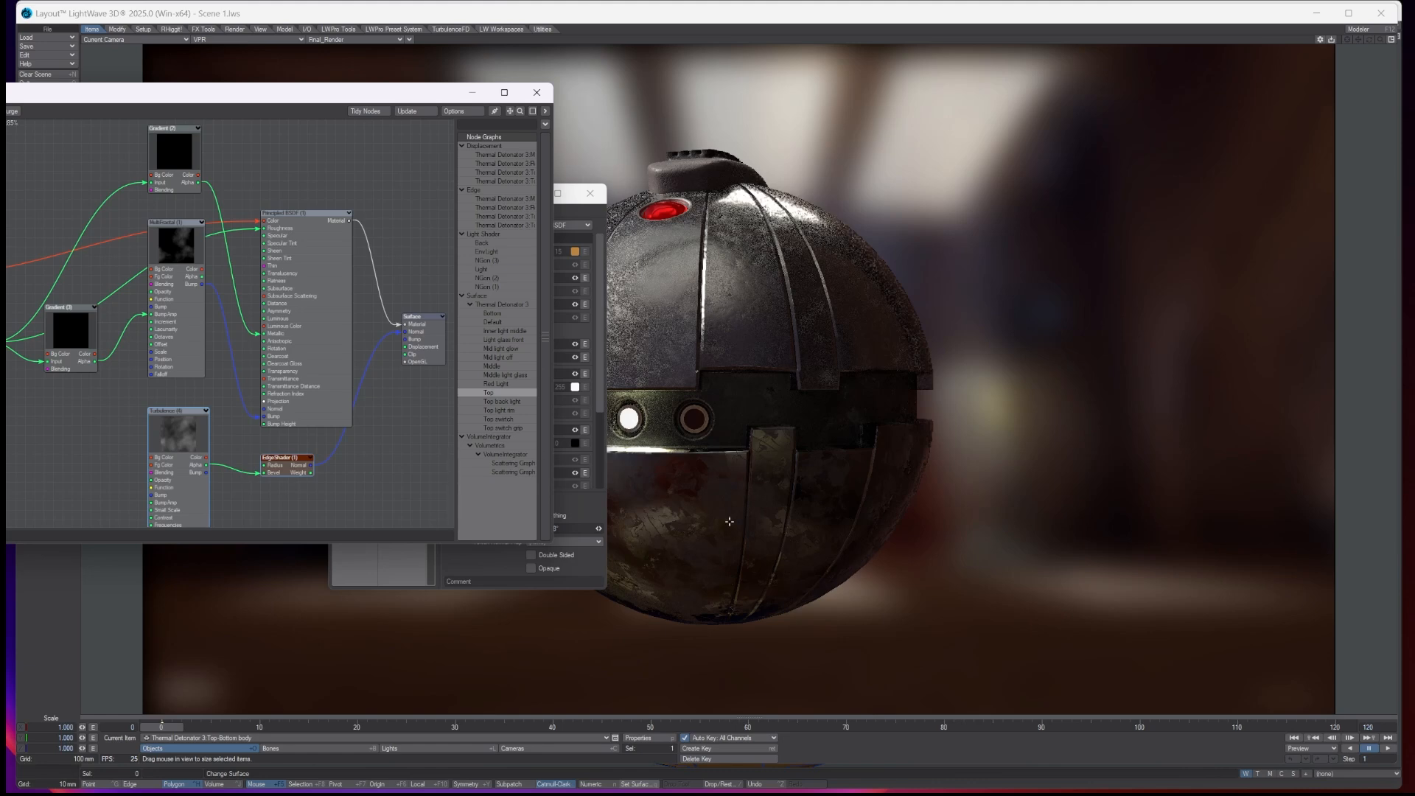
Step: Close the node network, show the Middle light glass surface's Dielectric settings, and restore the four-view layout with the Surface Editor moved aside
left_click(536, 92)
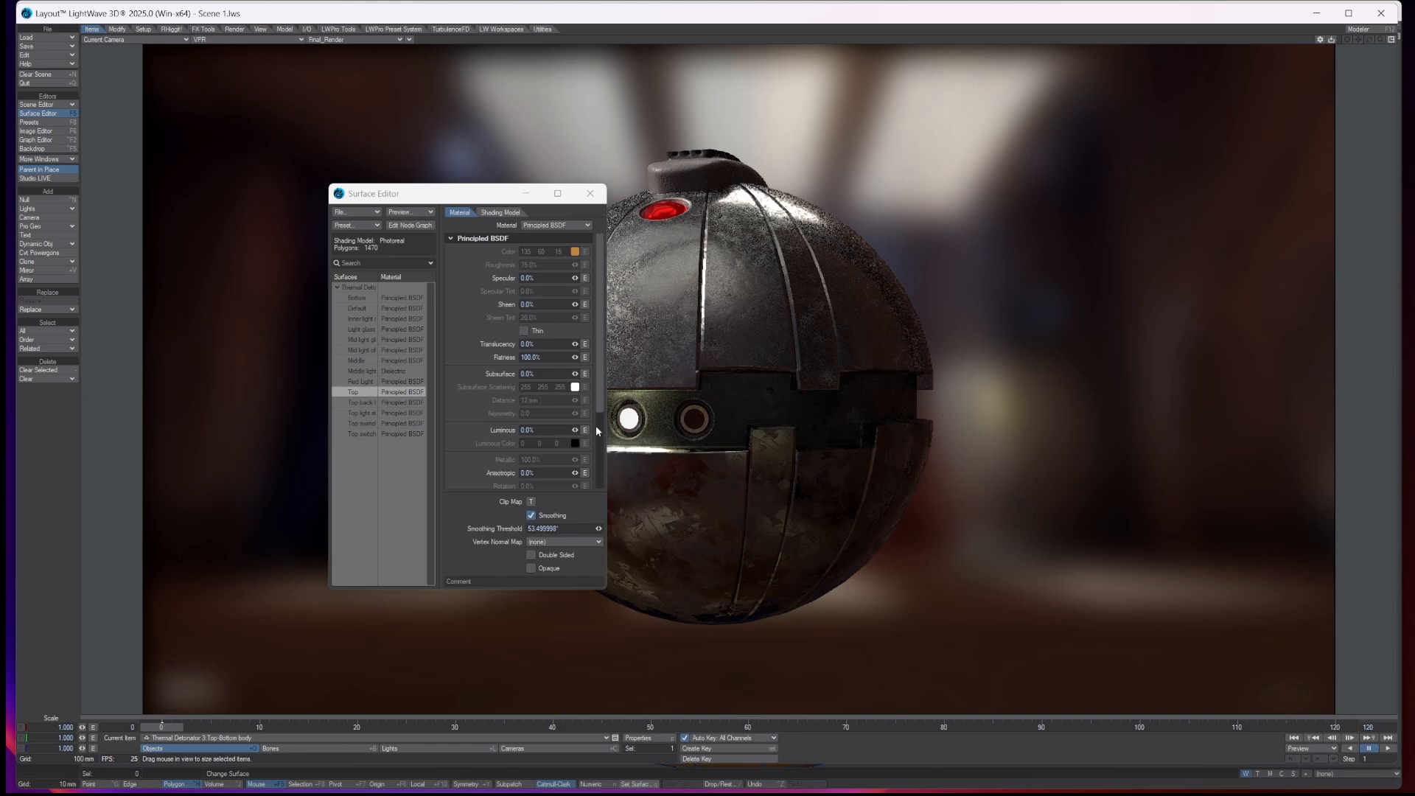
left_click(623, 418, "ctrl+shift")
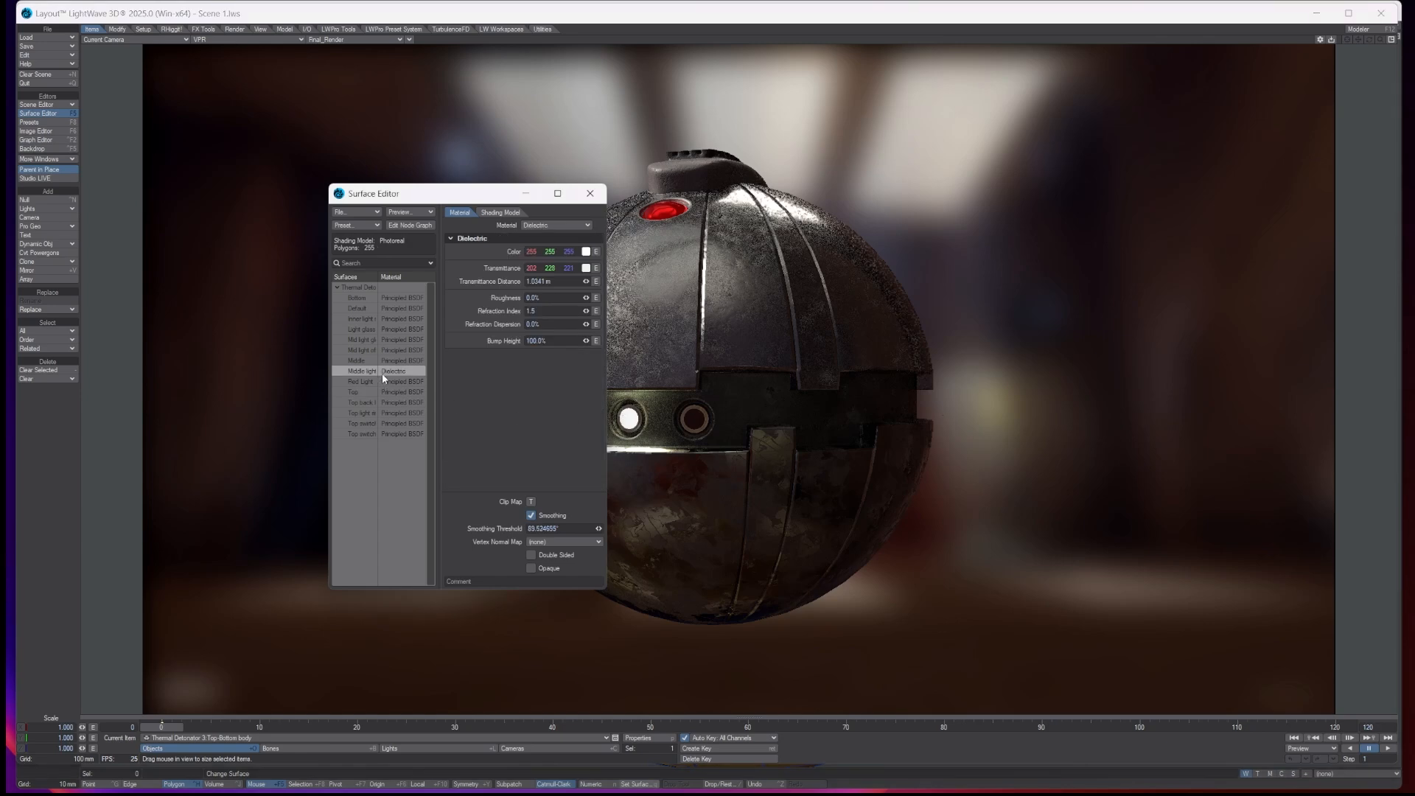
left_click(1389, 41)
left_click_drag(411, 196, 282, 98)
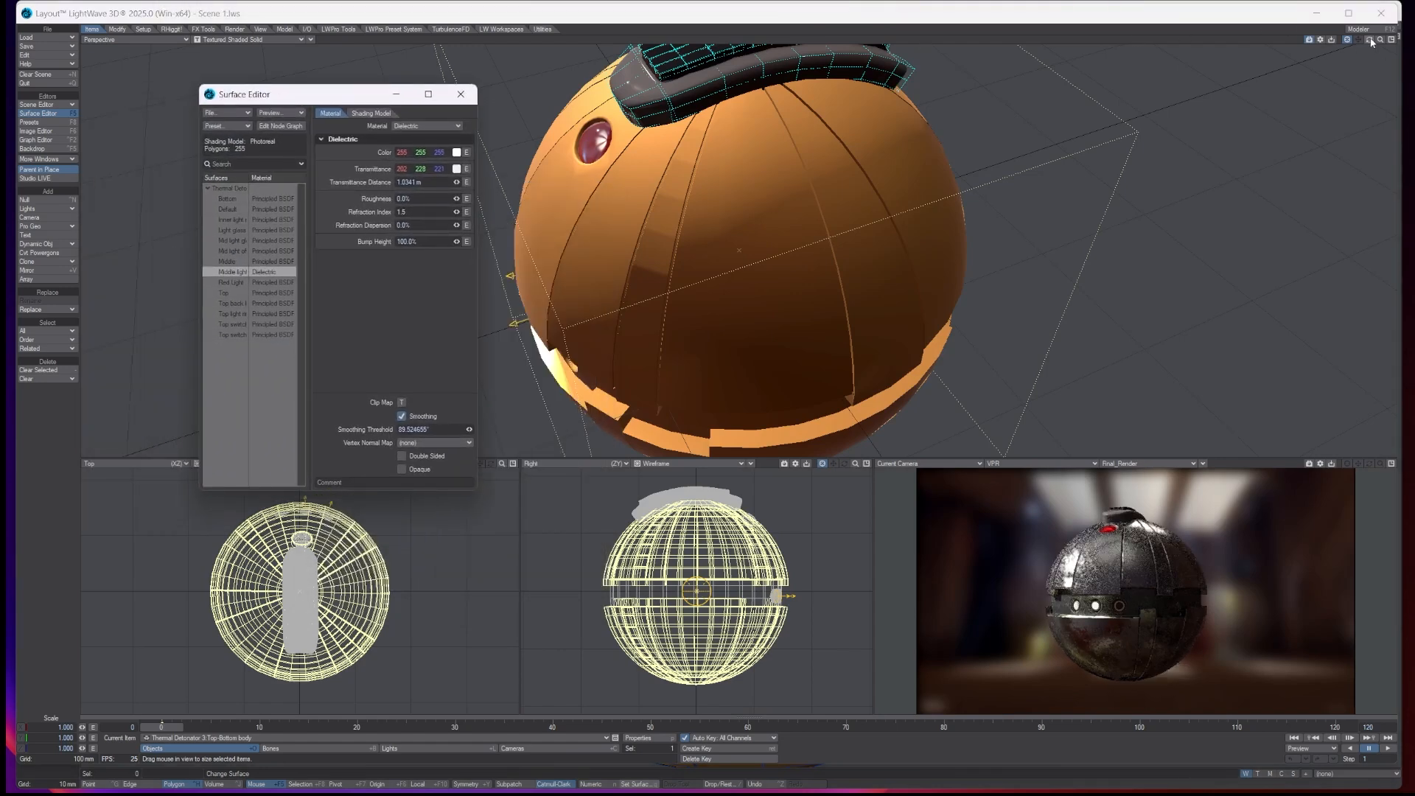
left_click_drag(1369, 40, 1364, 44)
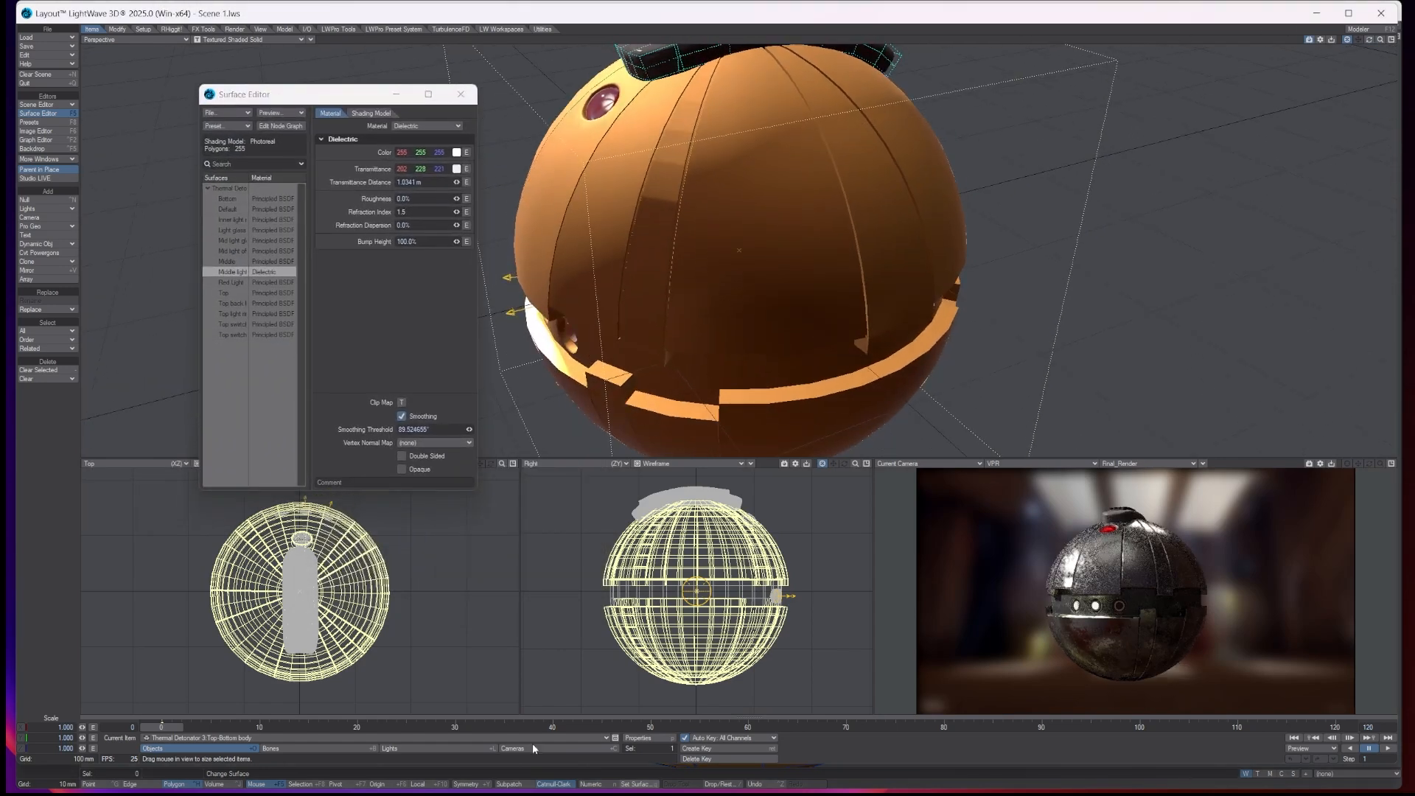
Step: Open the light properties and display the settings of the NGon (1) light behind the detonator's middle glass
left_click(472, 747)
left_click(638, 738)
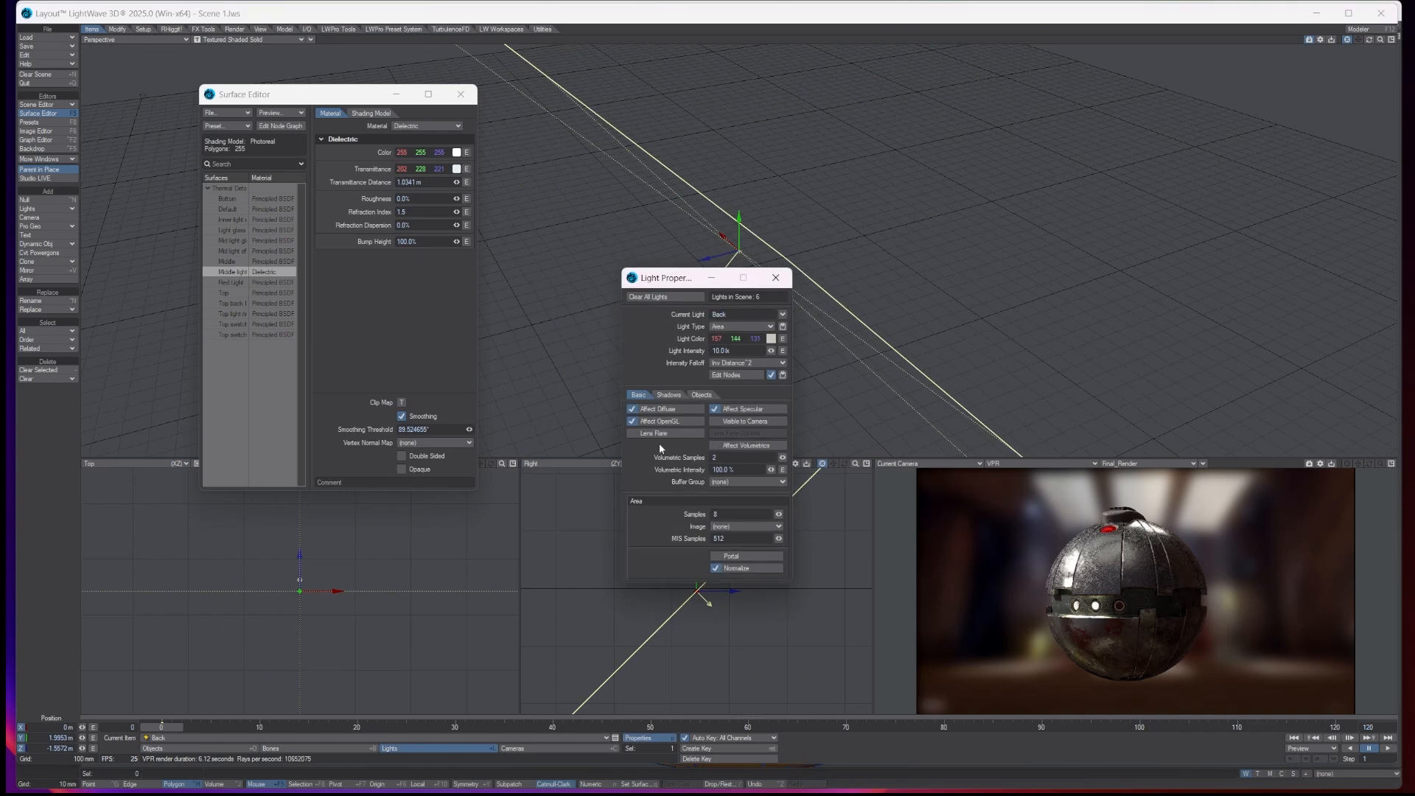
left_click(782, 314)
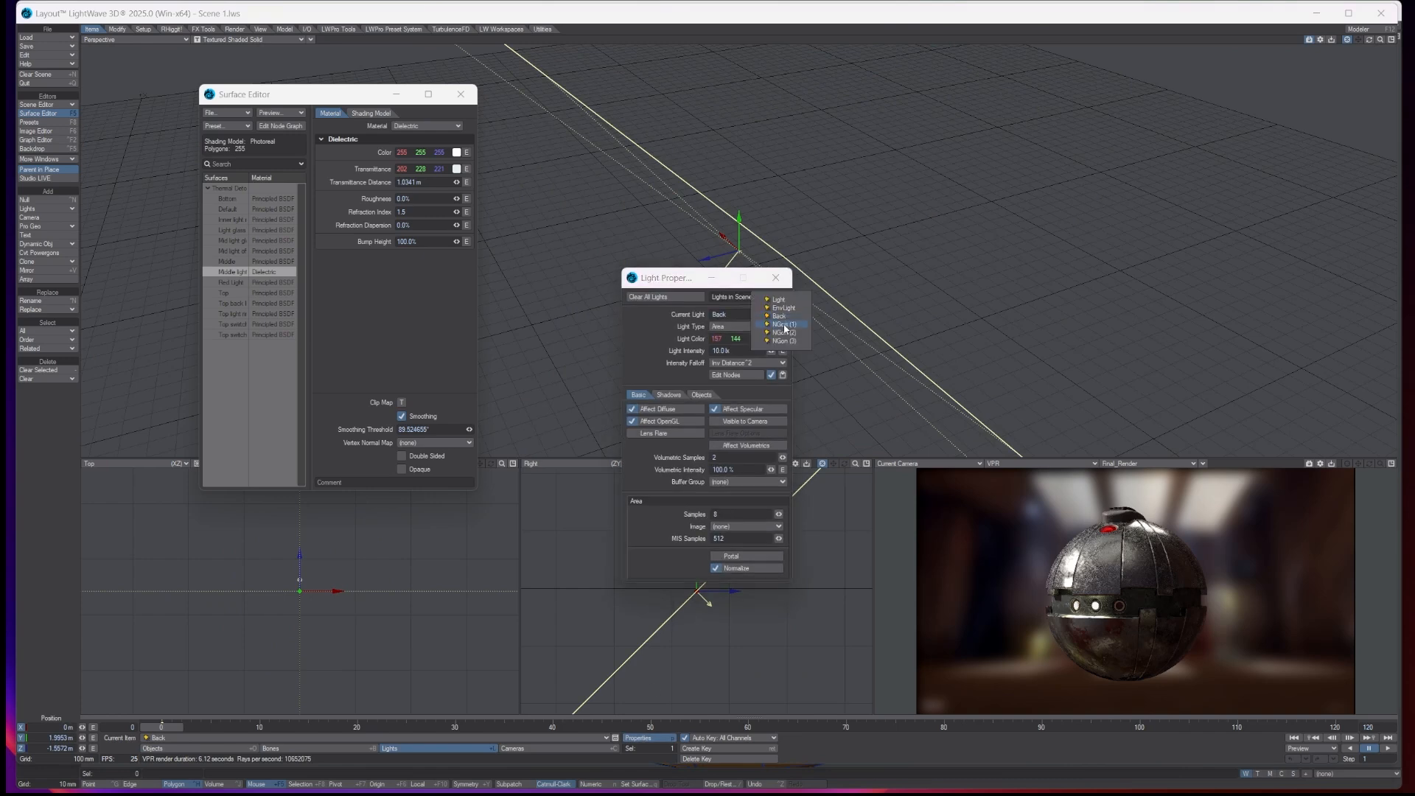
left_click(781, 329)
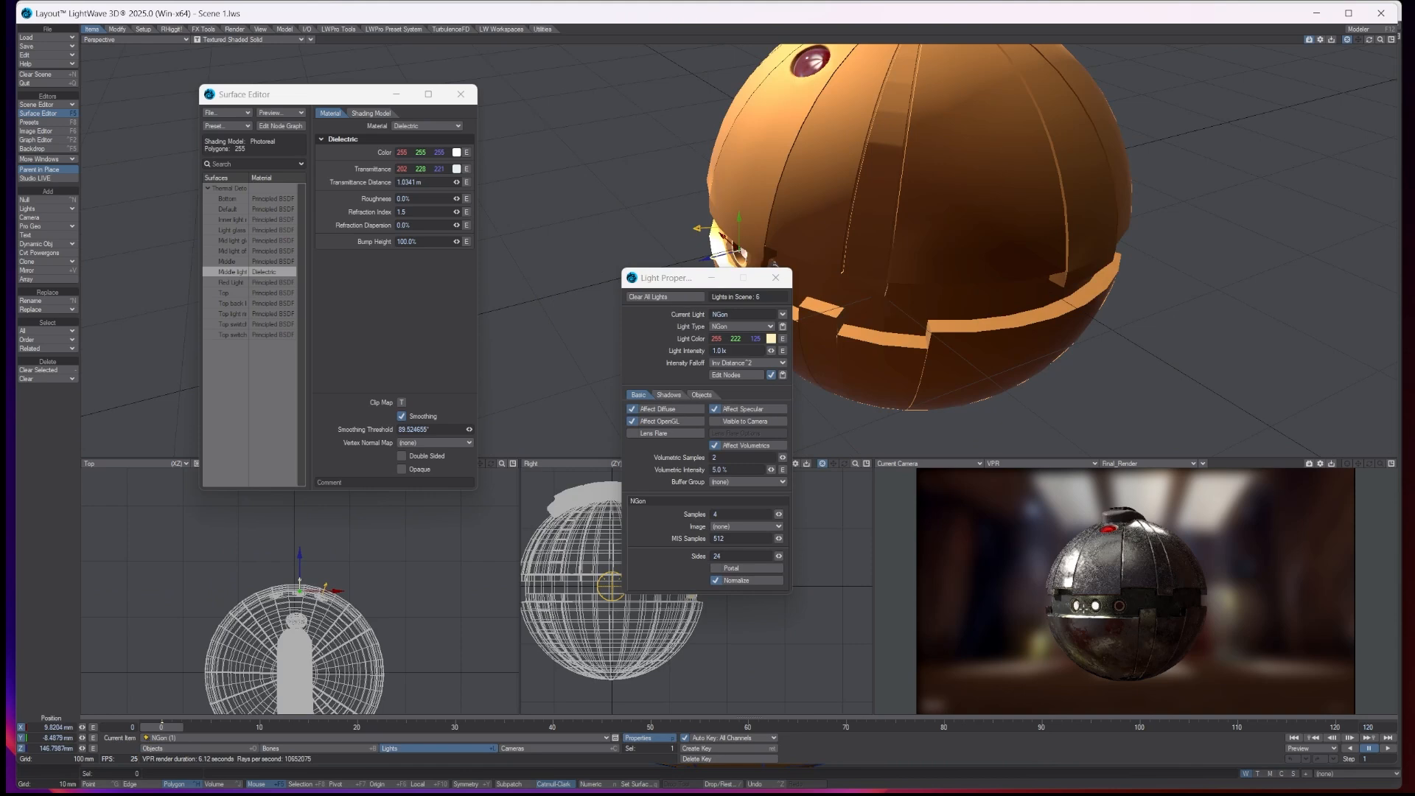
left_click_drag(663, 280, 504, 266)
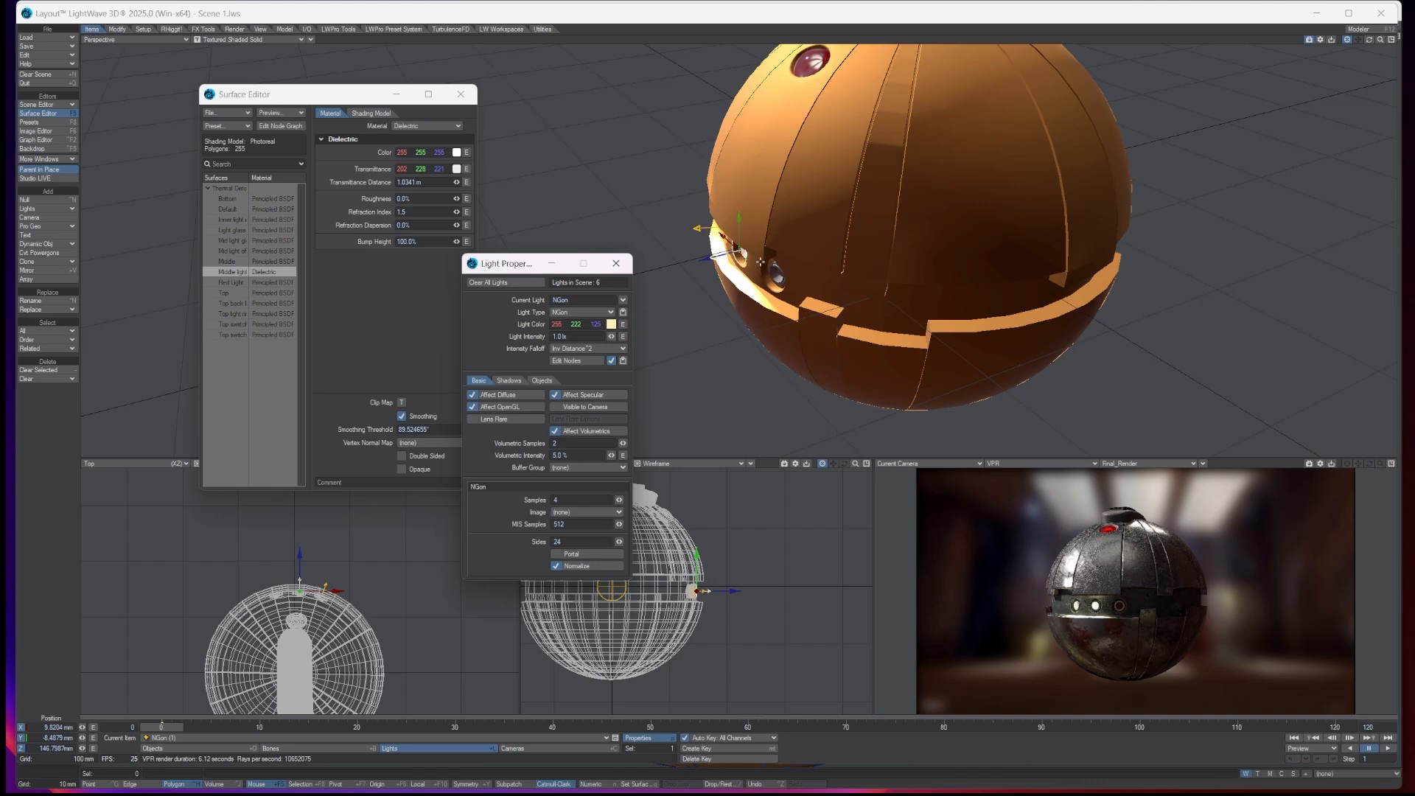
Step: Review the EnvLight's Textured Environment entries, and close the light properties and the Surface Editor
left_click(624, 300)
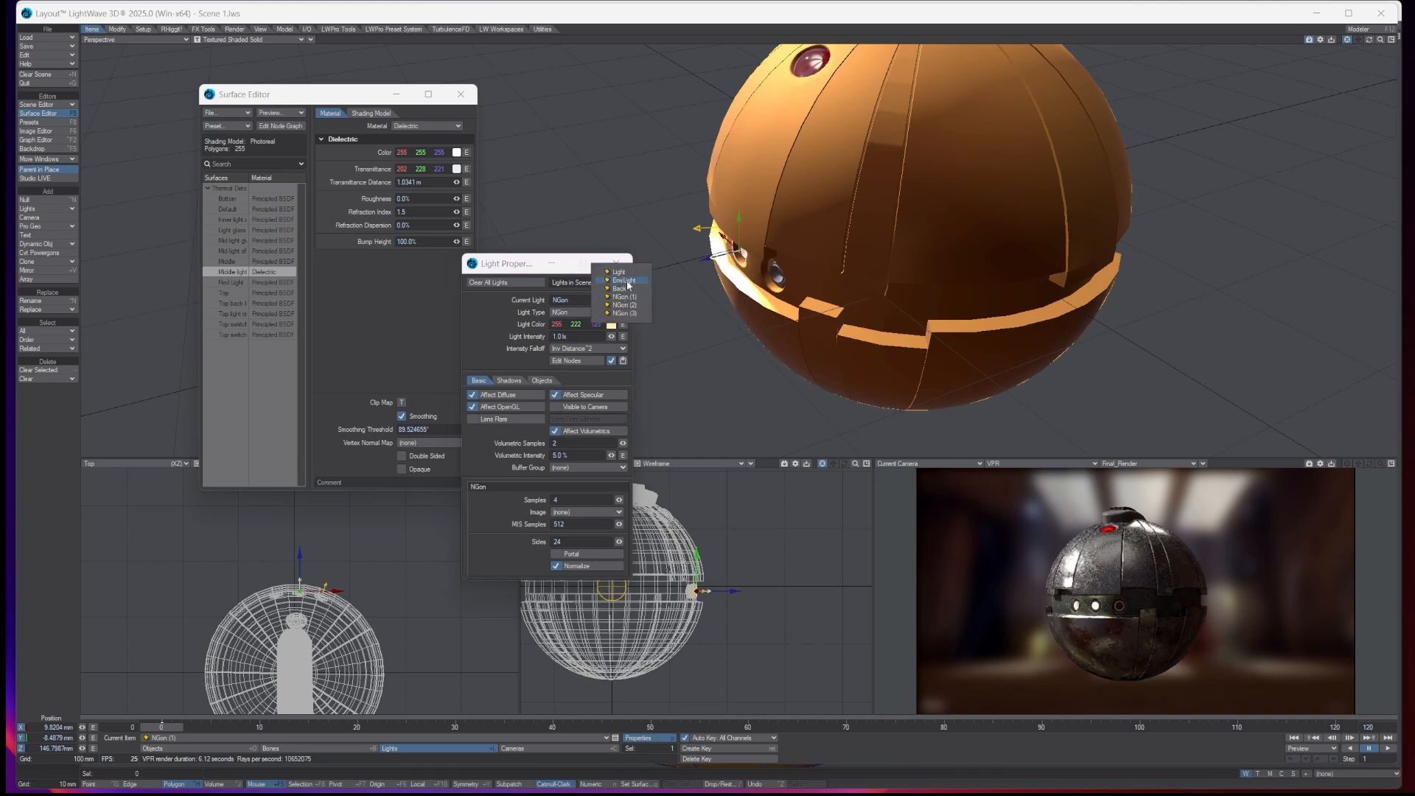
left_click(623, 280)
left_click(518, 503)
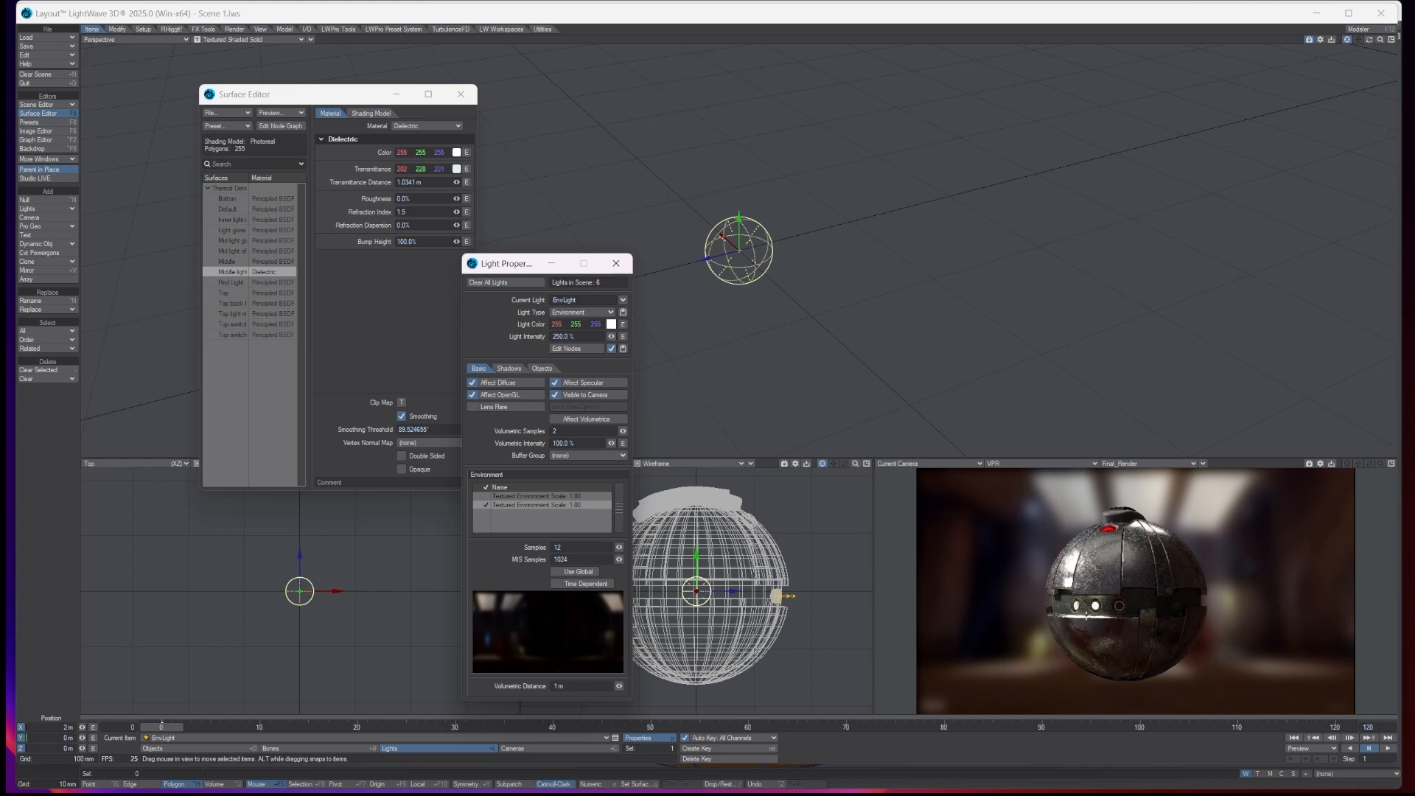
left_click(616, 263)
left_click(461, 93)
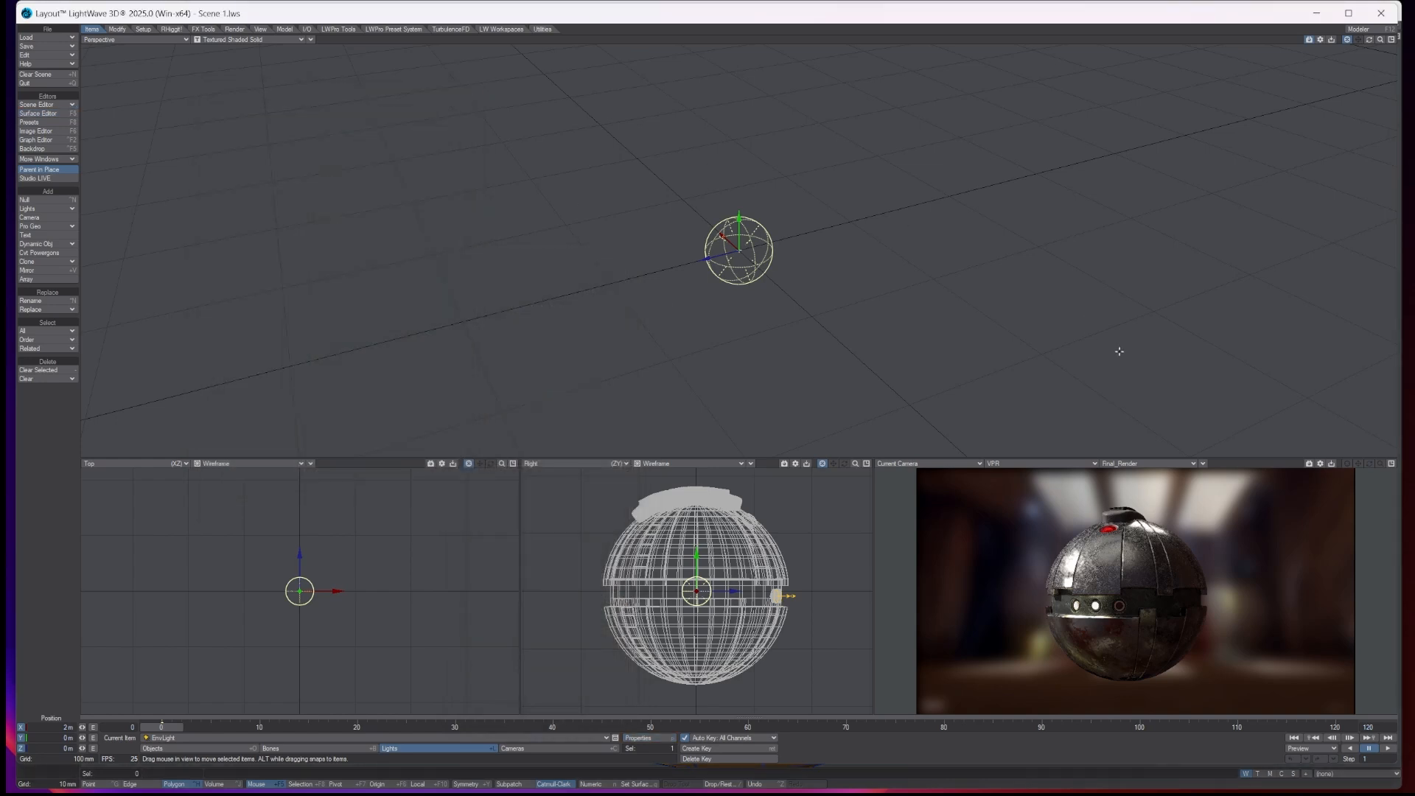
Step: Select the detonator's Top-Bottom body in the Perspective view and frame it from the front together with the camera
left_click_drag(1380, 39, 1246, 40)
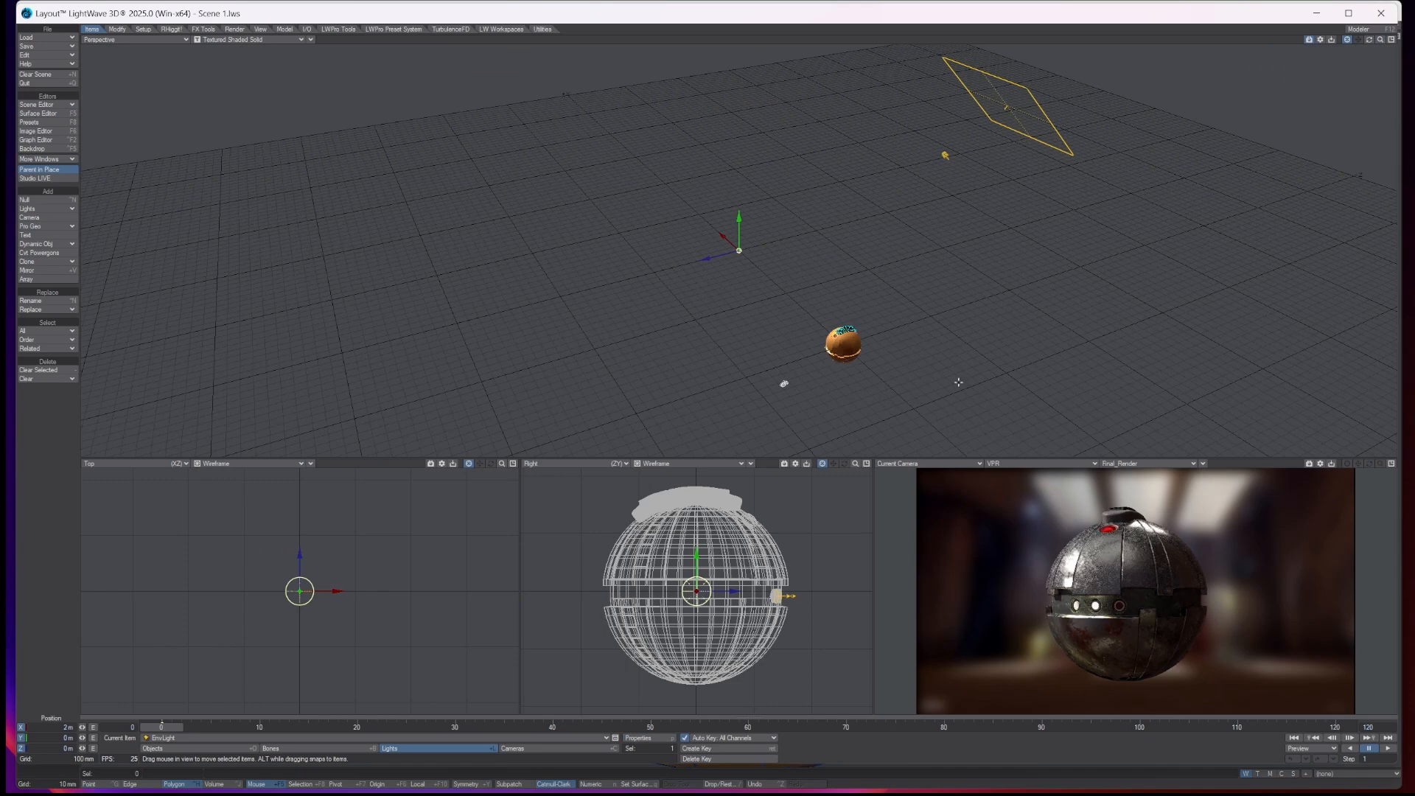
left_click(847, 350)
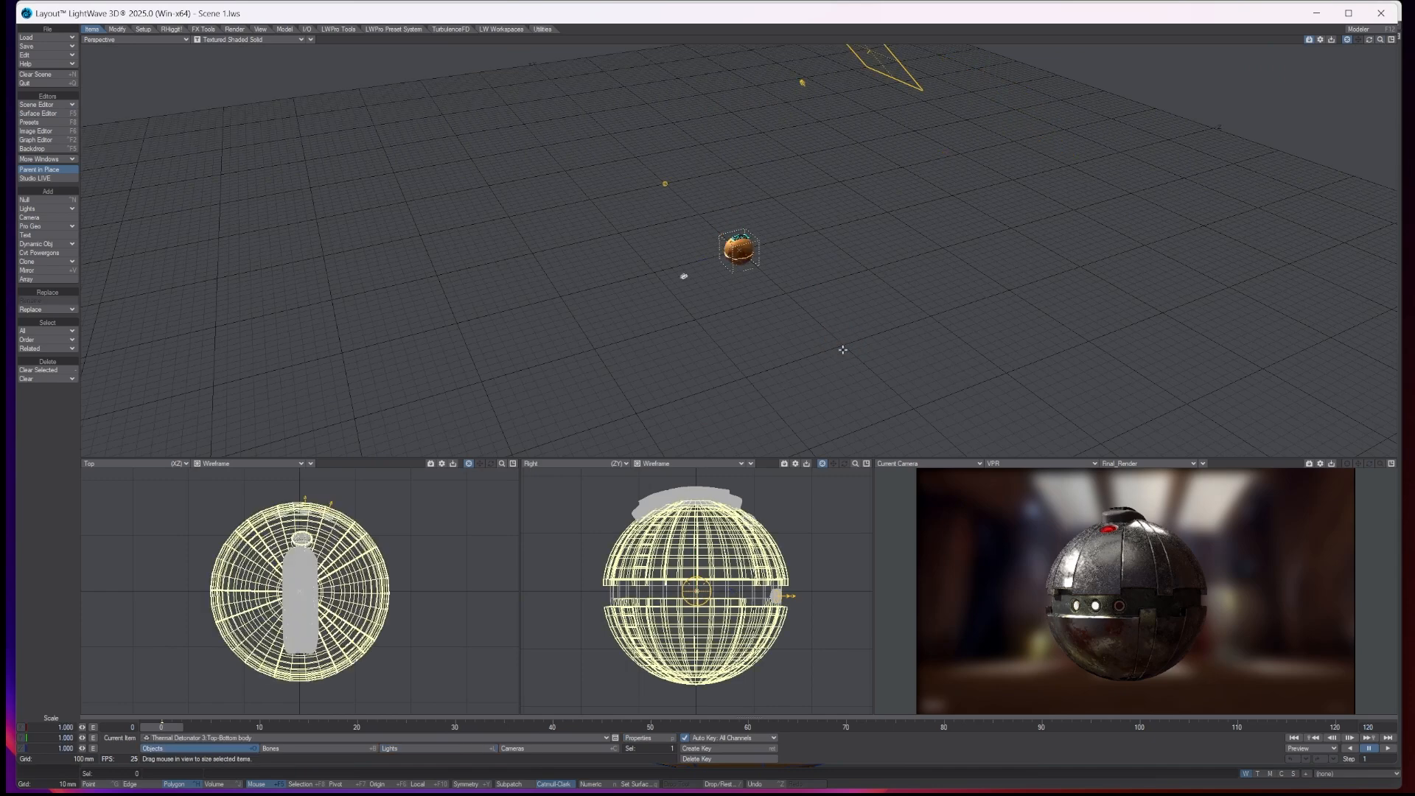
left_click(1381, 41)
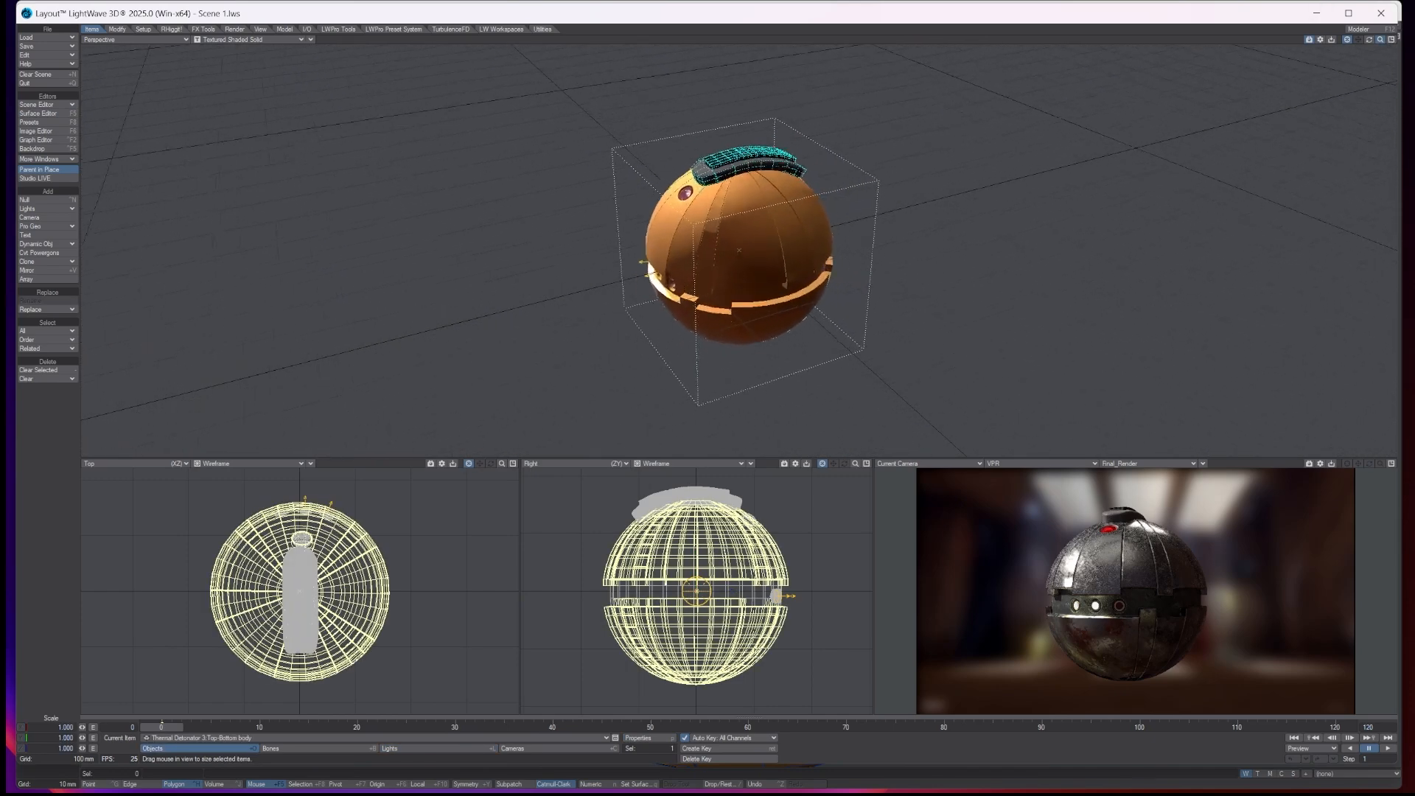
left_click_drag(1369, 40, 1296, 128)
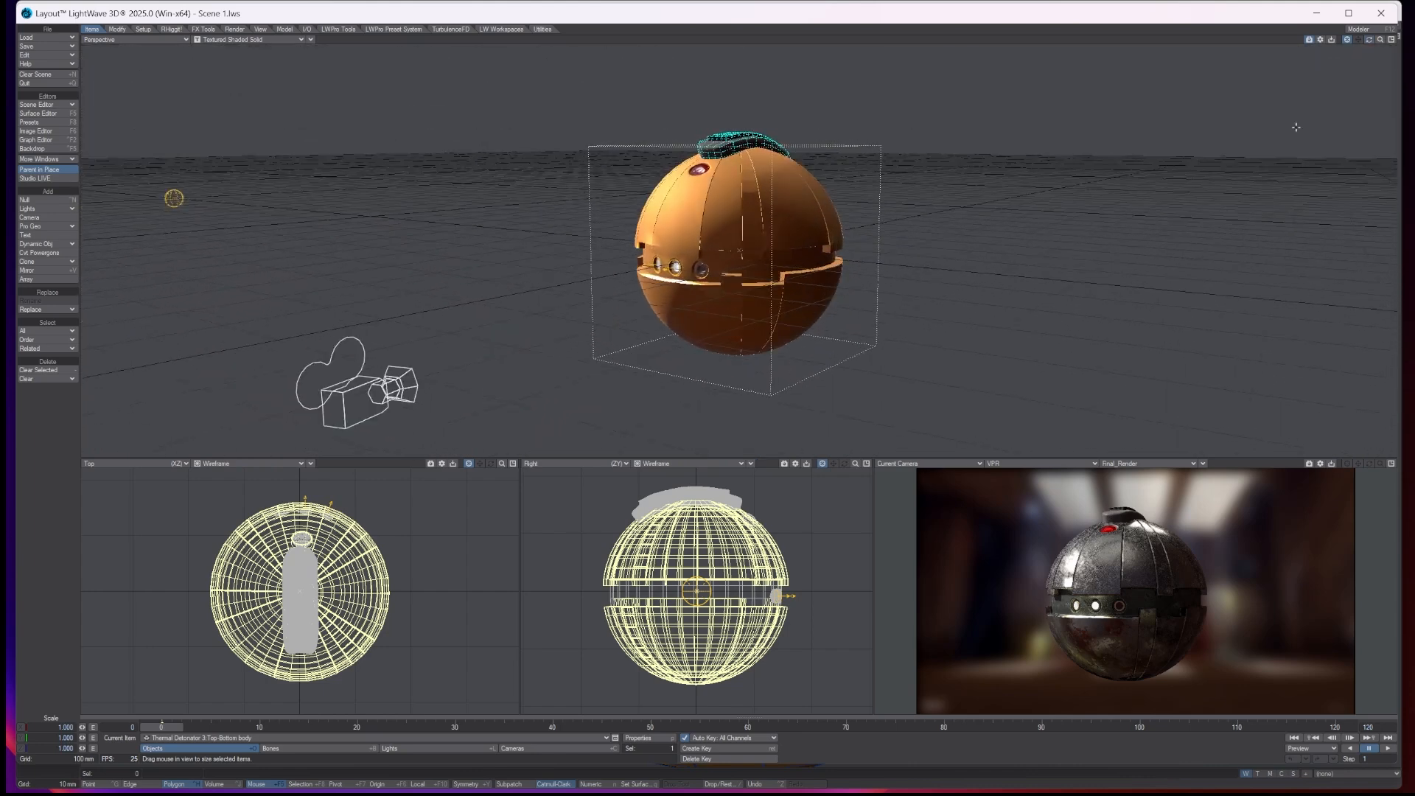